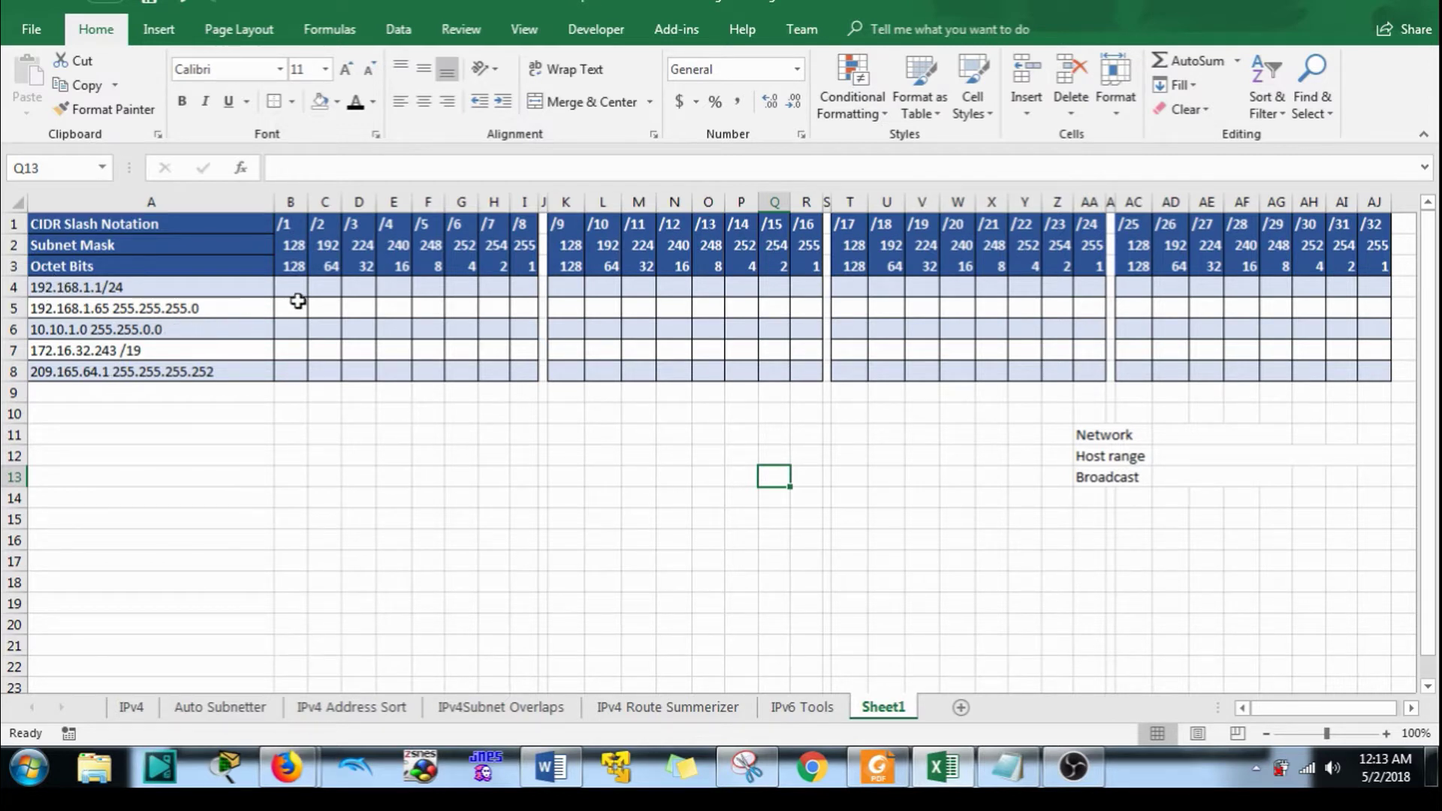
left_click_drag(284, 287, 513, 288)
left_click(466, 327)
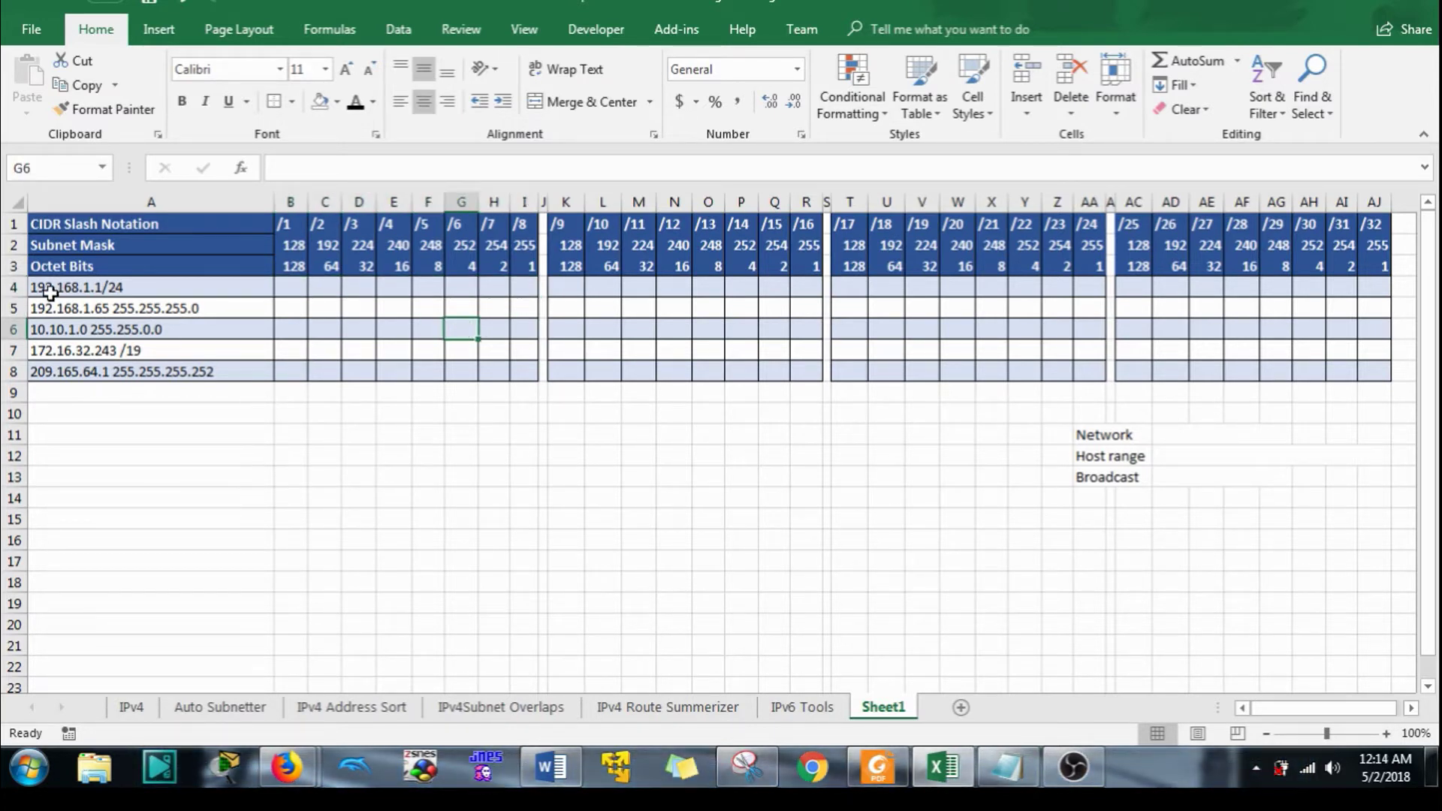
left_click(293, 269)
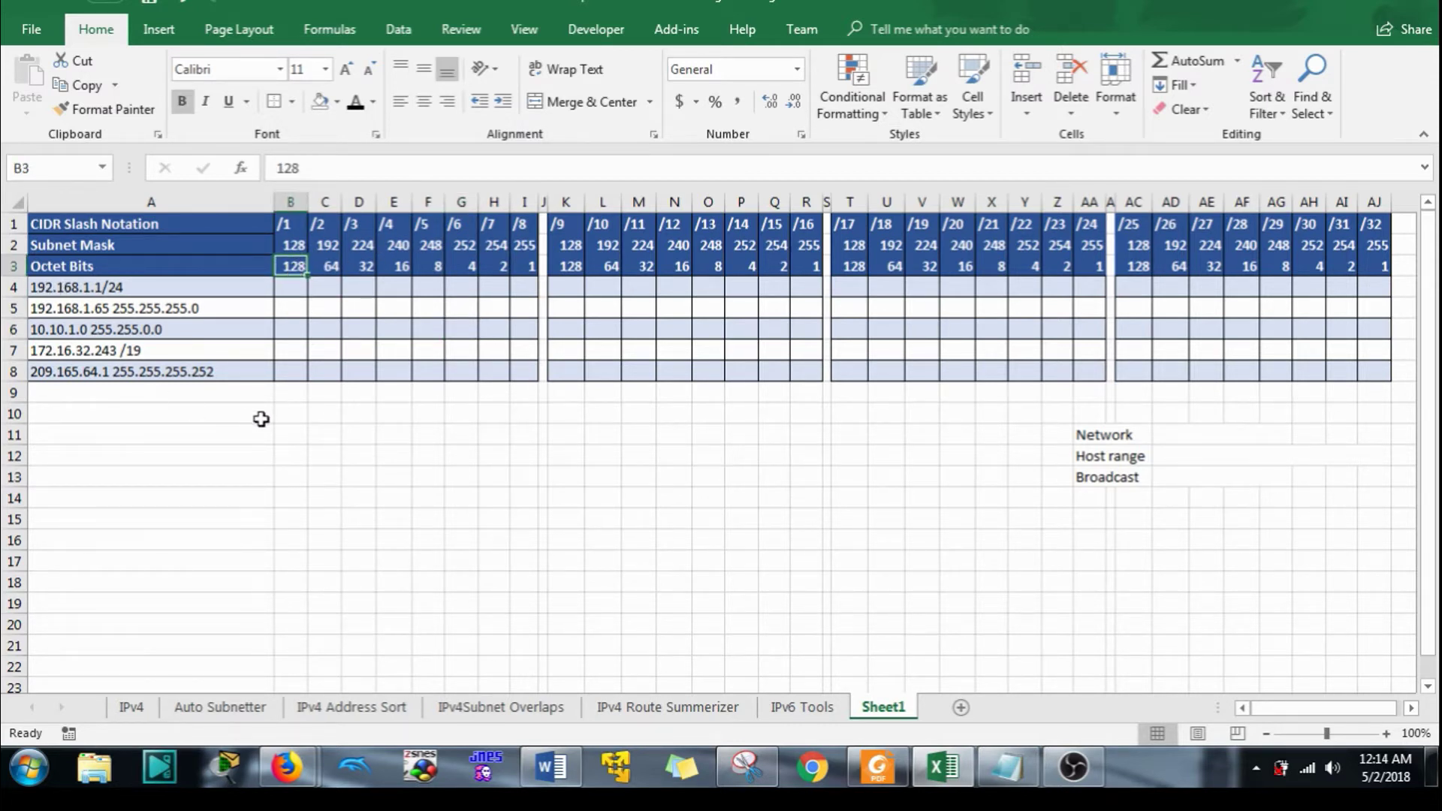
Enter the scratch formula =192-128 in B9, below the first octet.
left_click(283, 392)
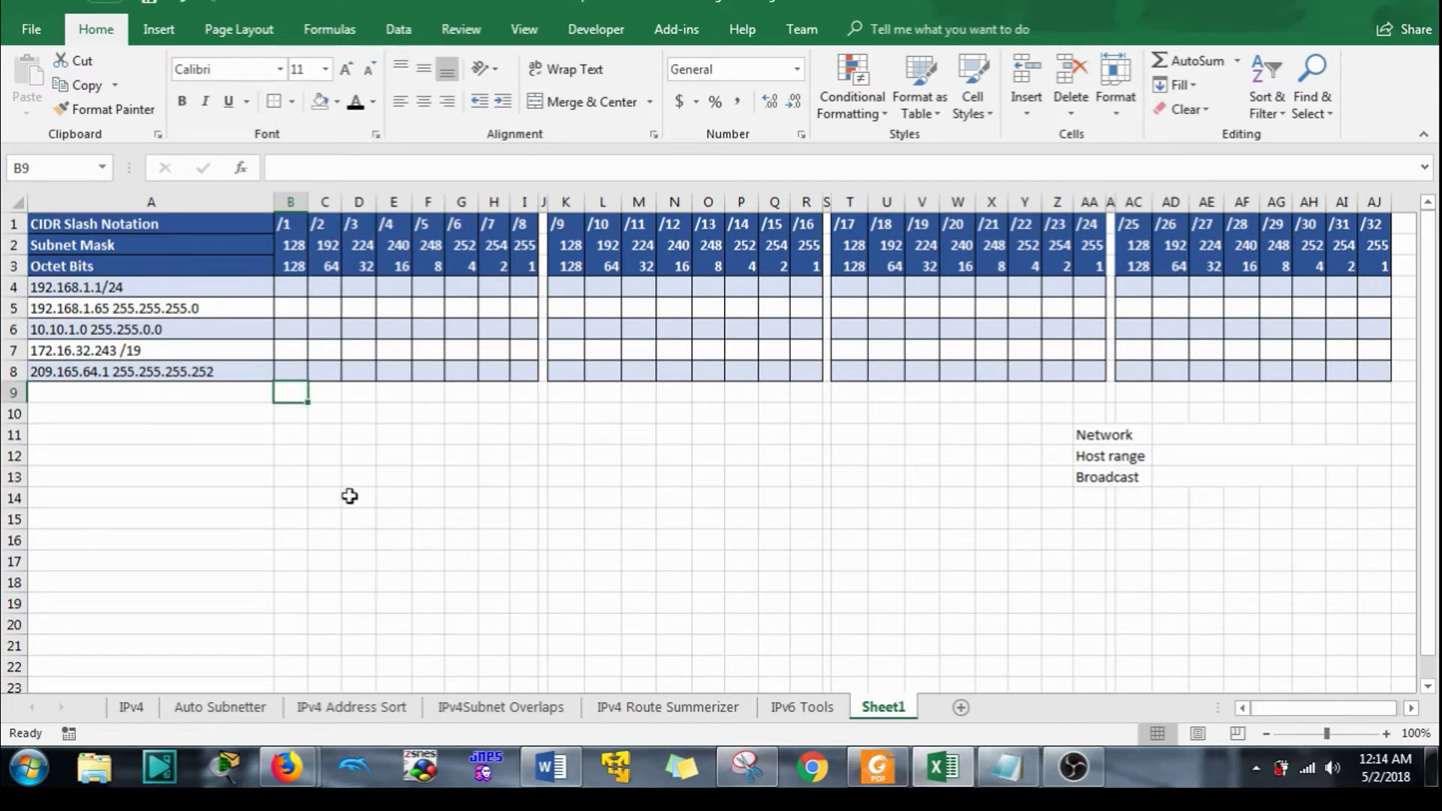
type("=192-")
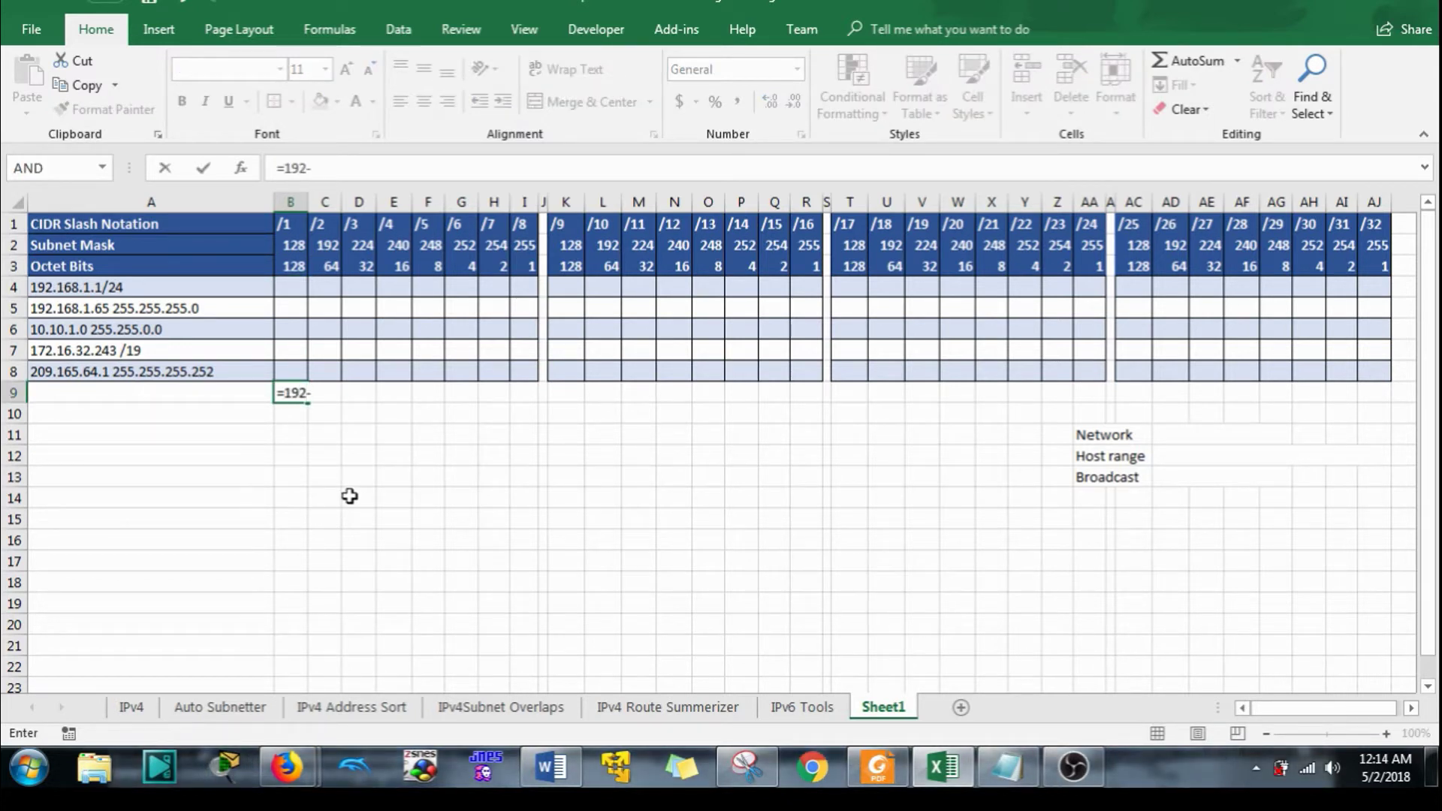
type("128")
key("Return")
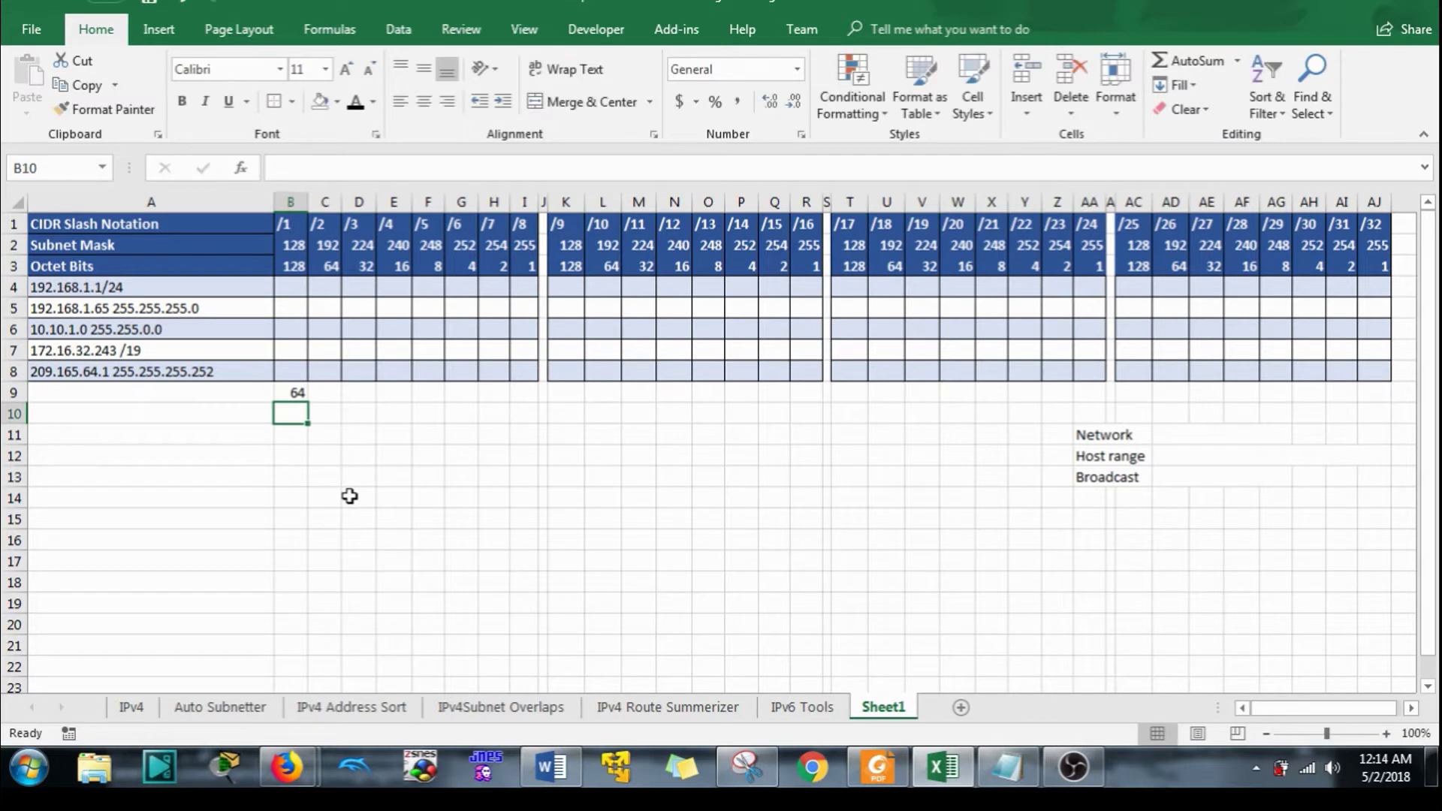
Enter 1 in B4 and C4 for the 128 and 64 bits of 192 in the 192.168.1.1/24 row.
left_click(293, 292)
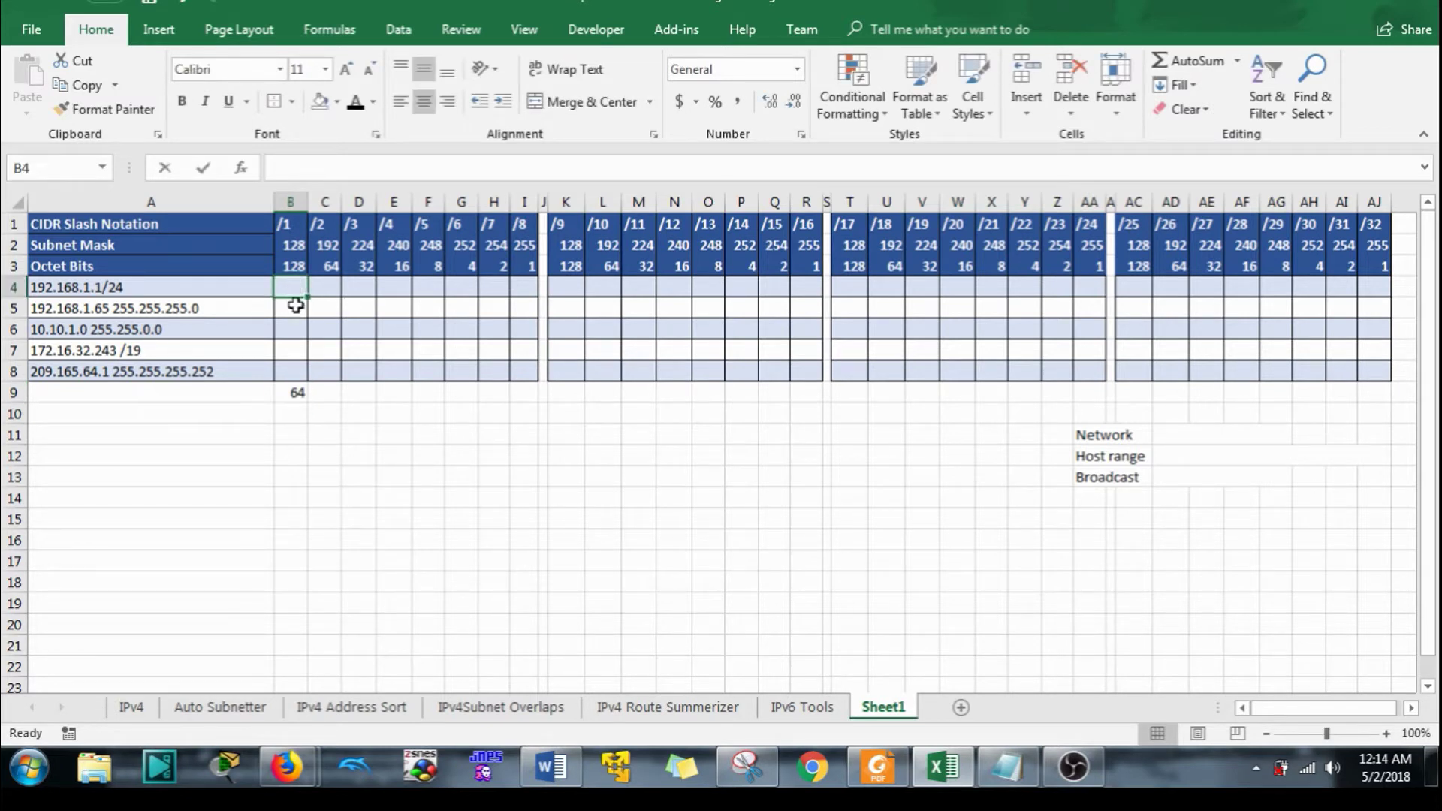
type("1")
left_click(351, 454)
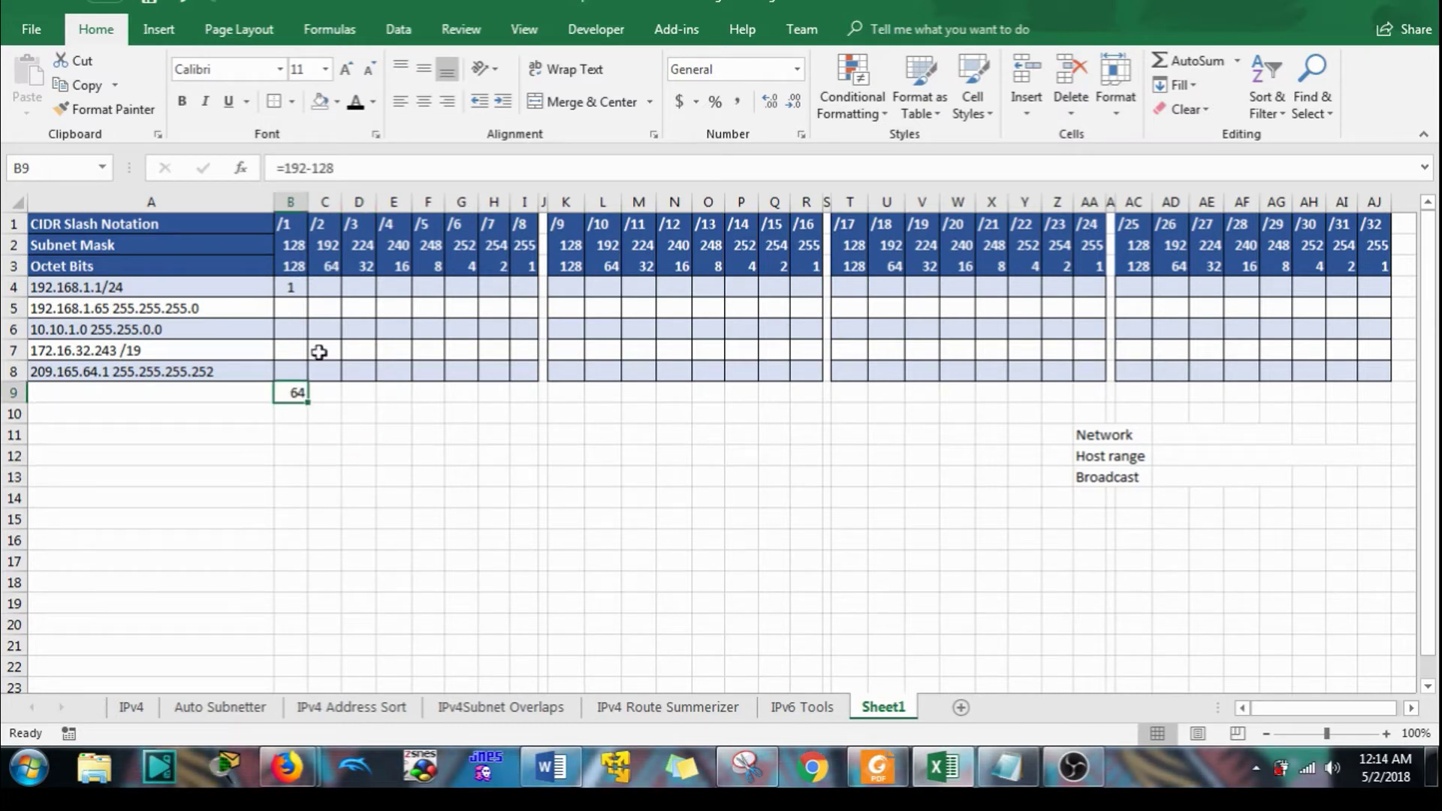
left_click(326, 268)
left_click(330, 293)
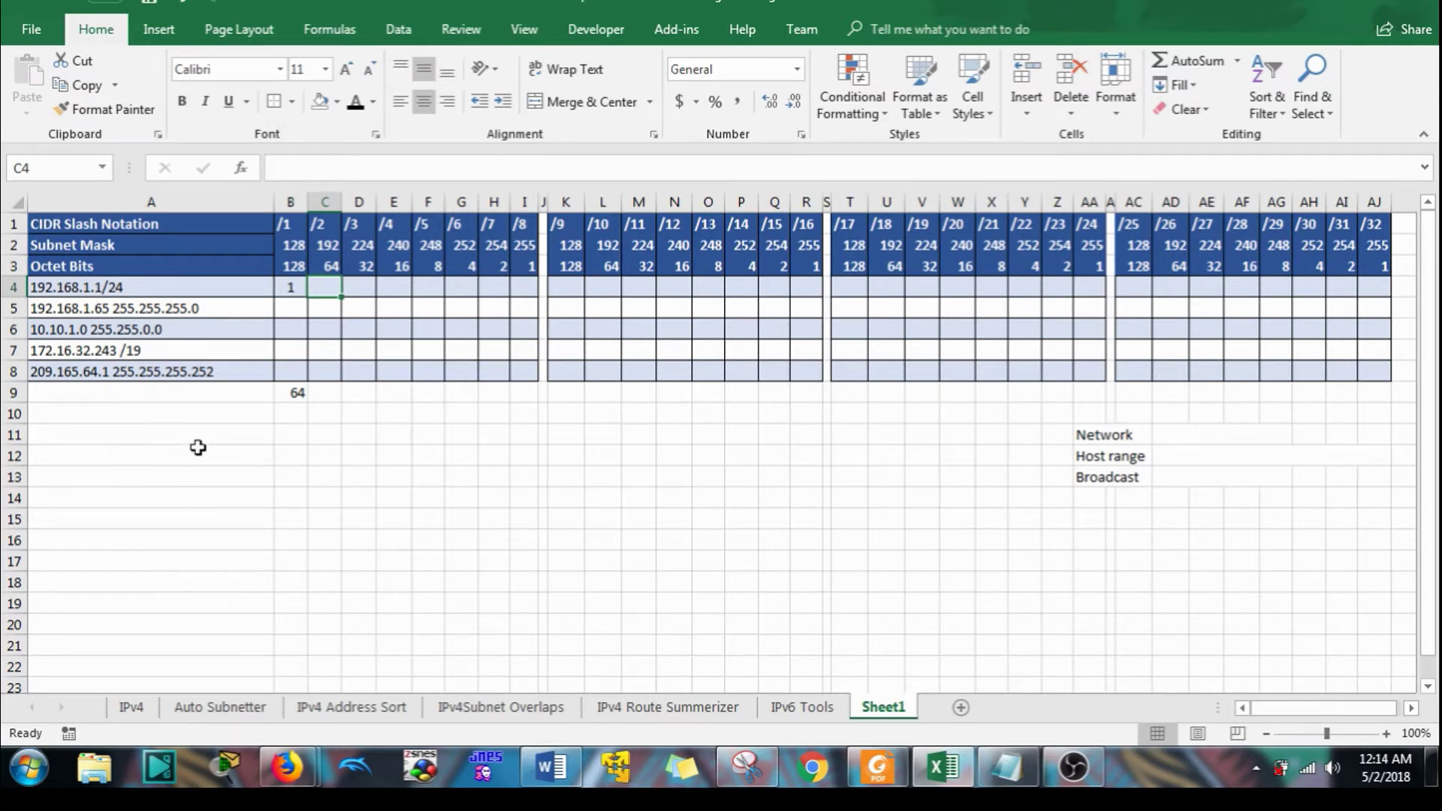
type("1")
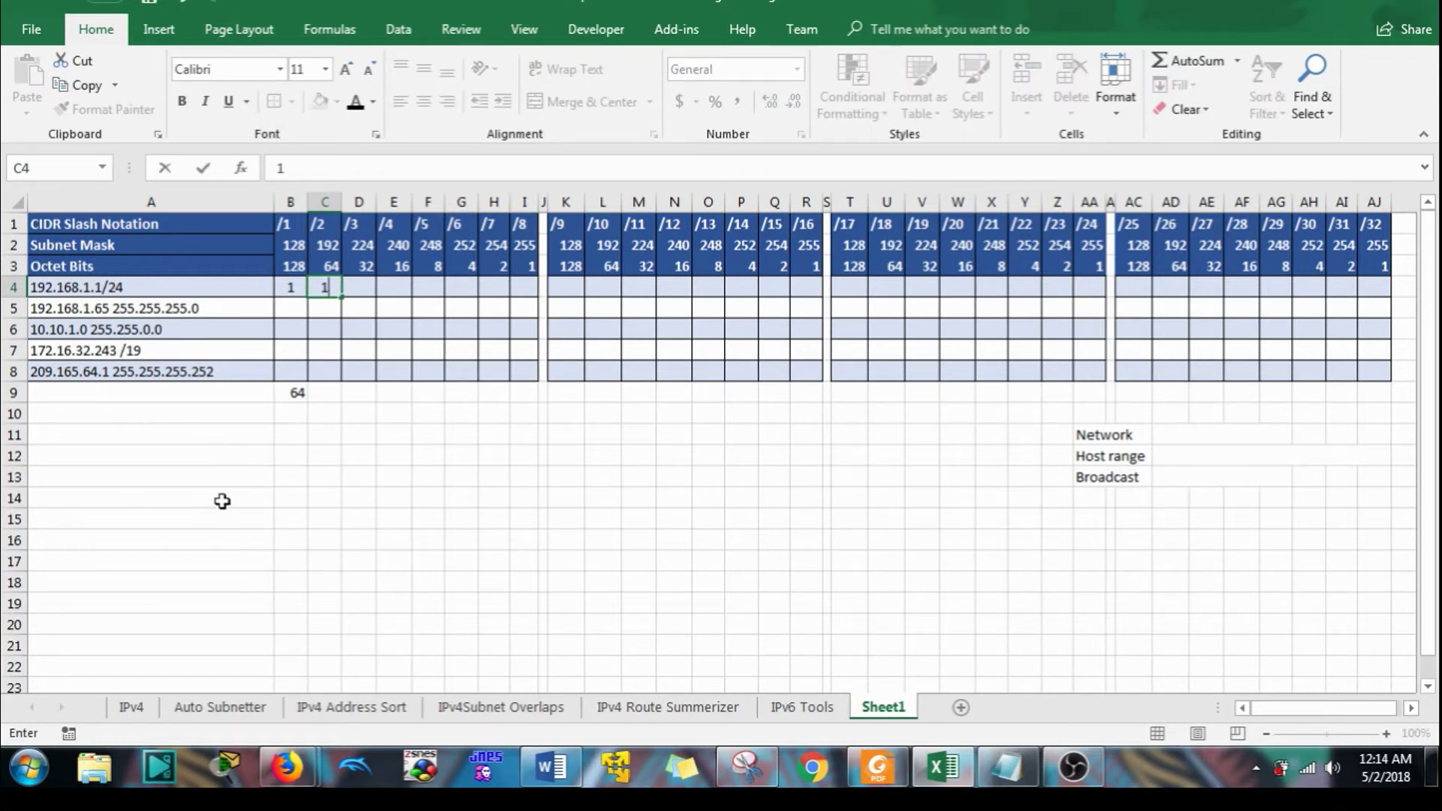
Fill D4 through I4 with 0 to finish the first octet of 192.168.1.1/24.
left_click(361, 288)
left_click_drag(361, 288, 518, 287)
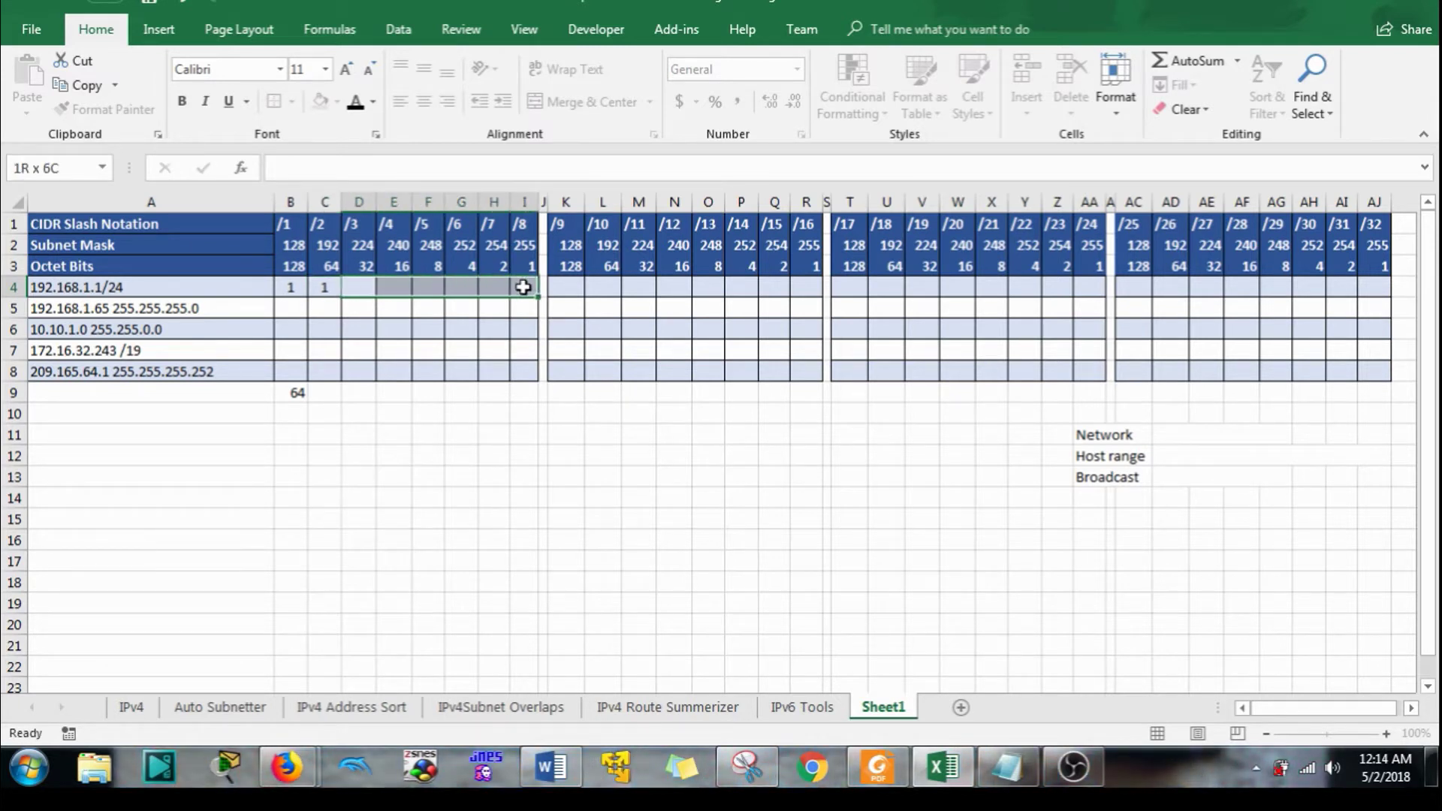
type("0")
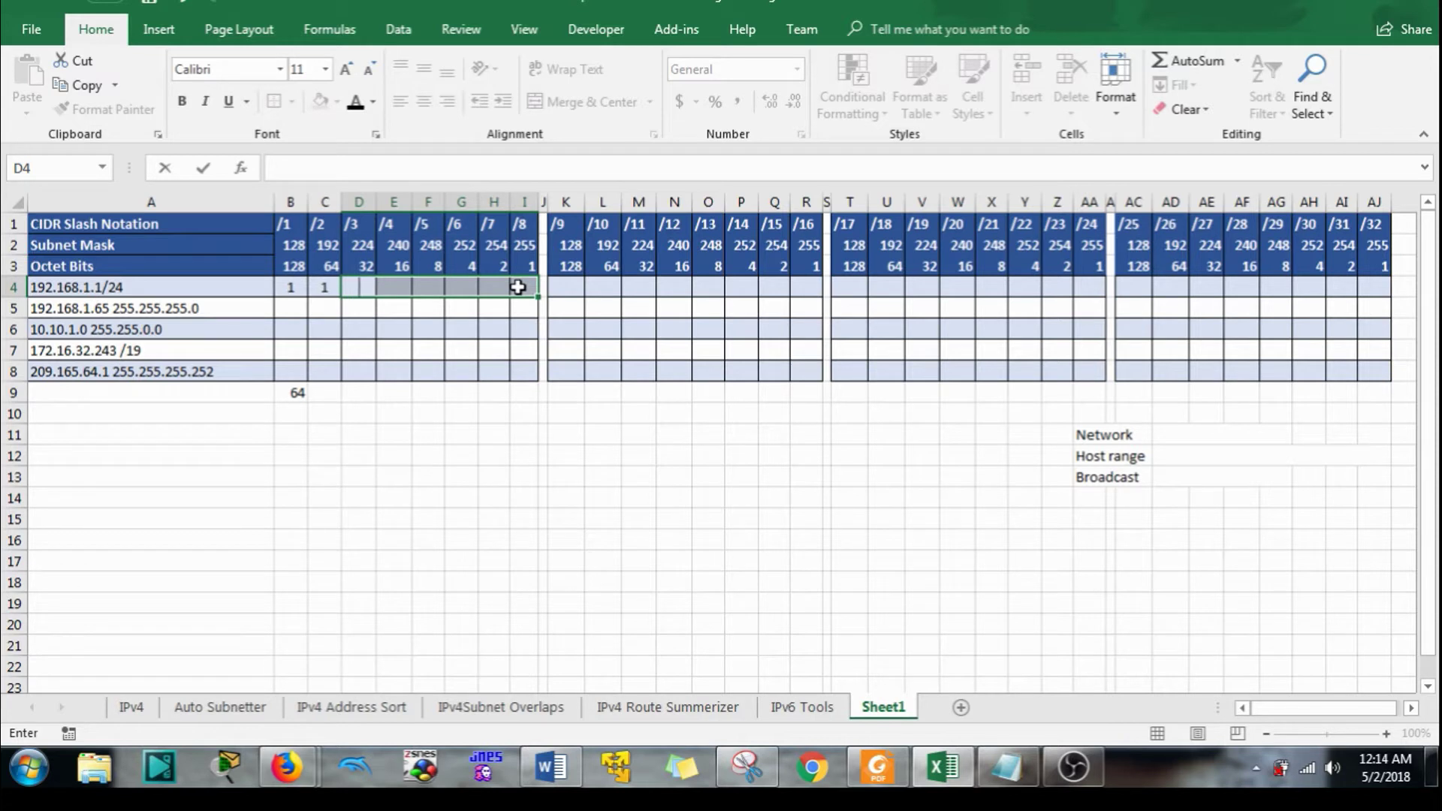
key("Return")
type("0 0 0 0 0 0")
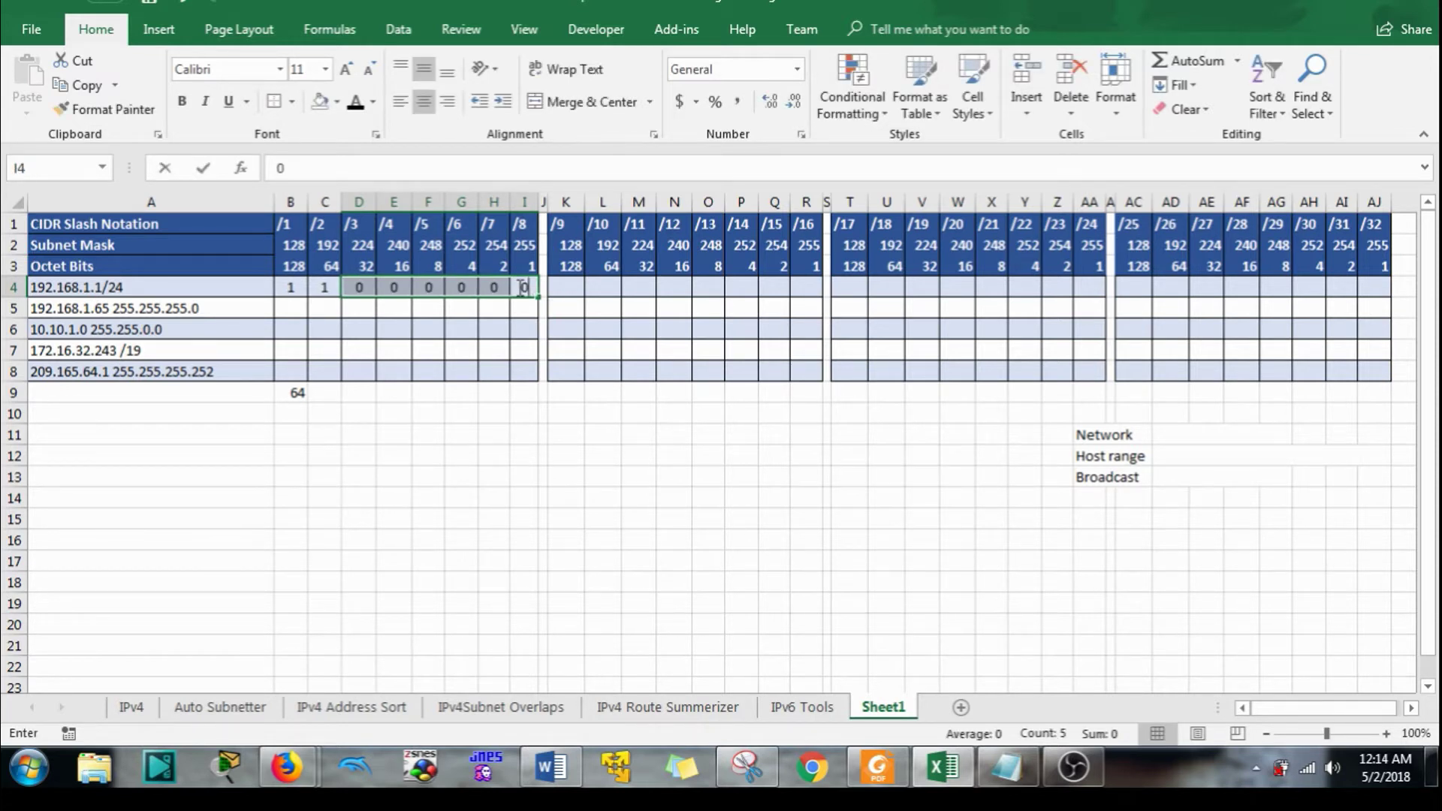
Clear the scratch calculation from B9 below the first octet.
left_click(298, 394)
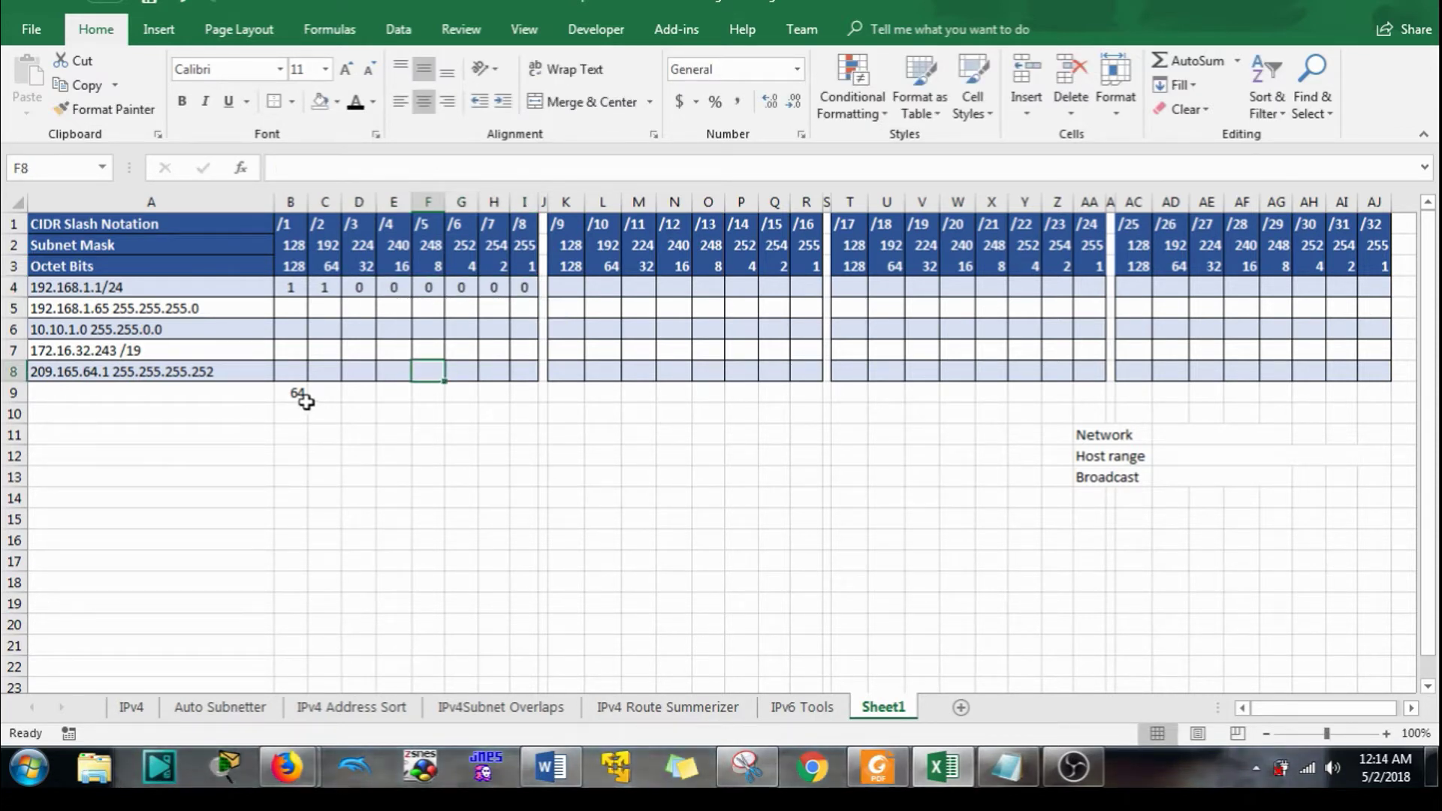
key("Delete")
left_click(471, 483)
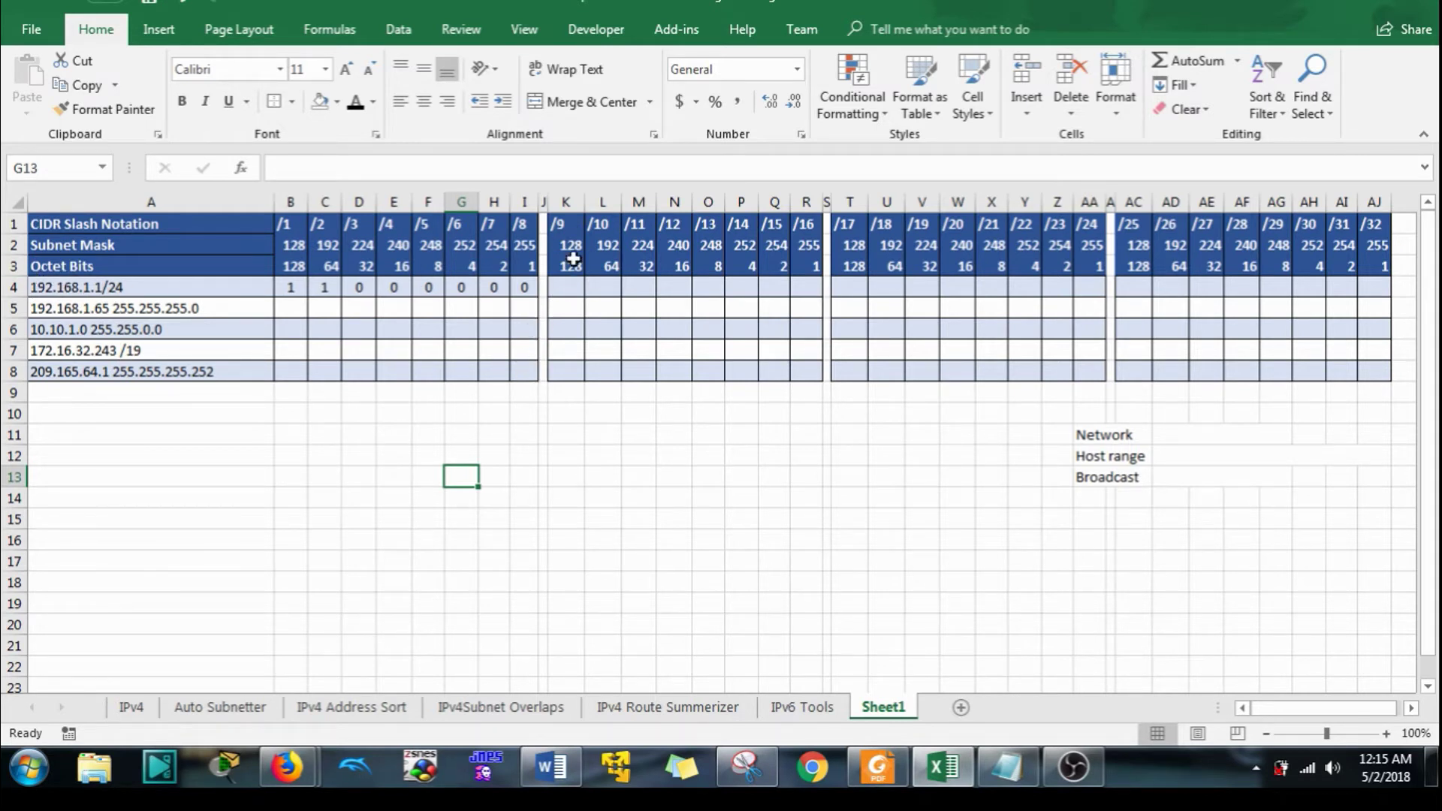
Enter the formula =168-128 in K9, below the second octet.
left_click(574, 393)
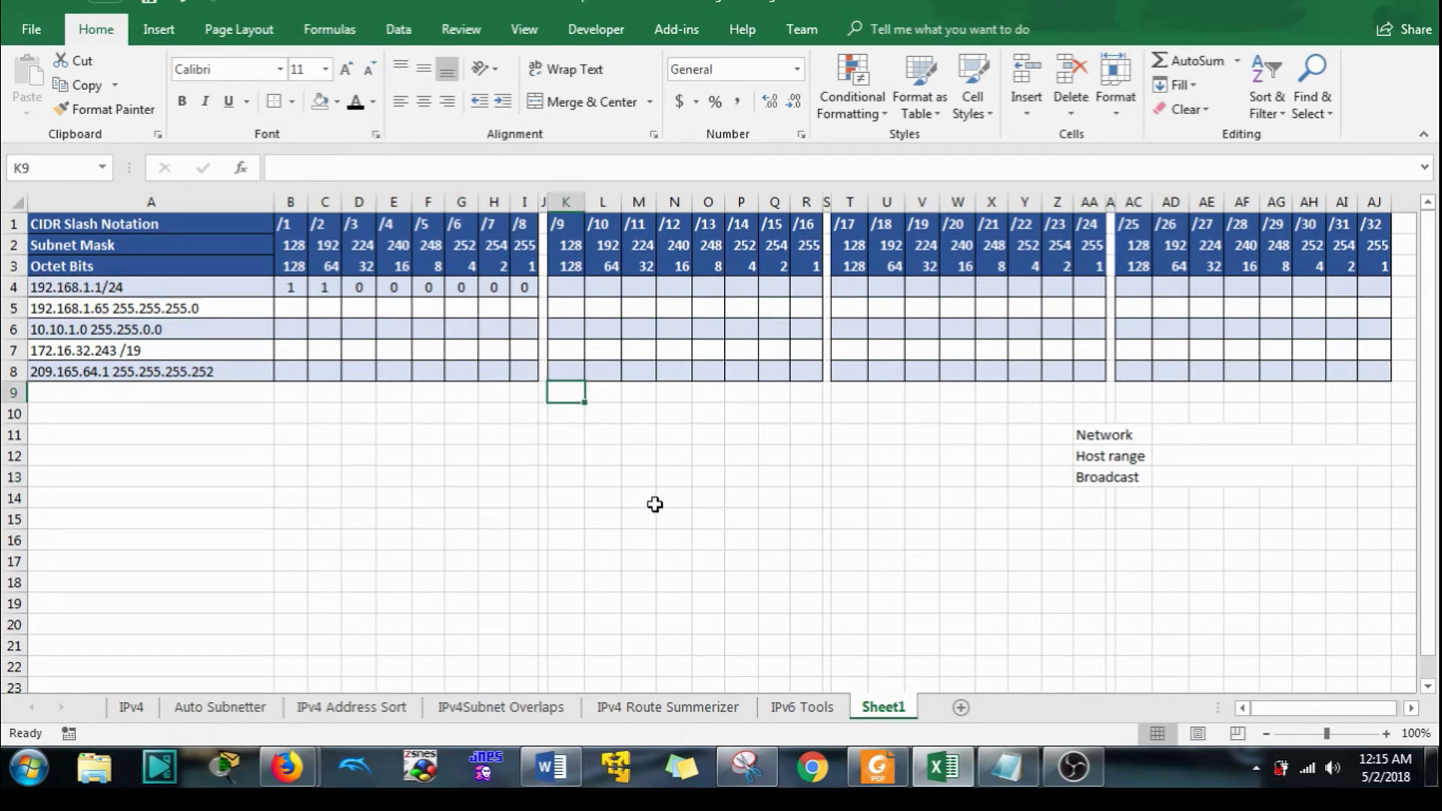
type("=1")
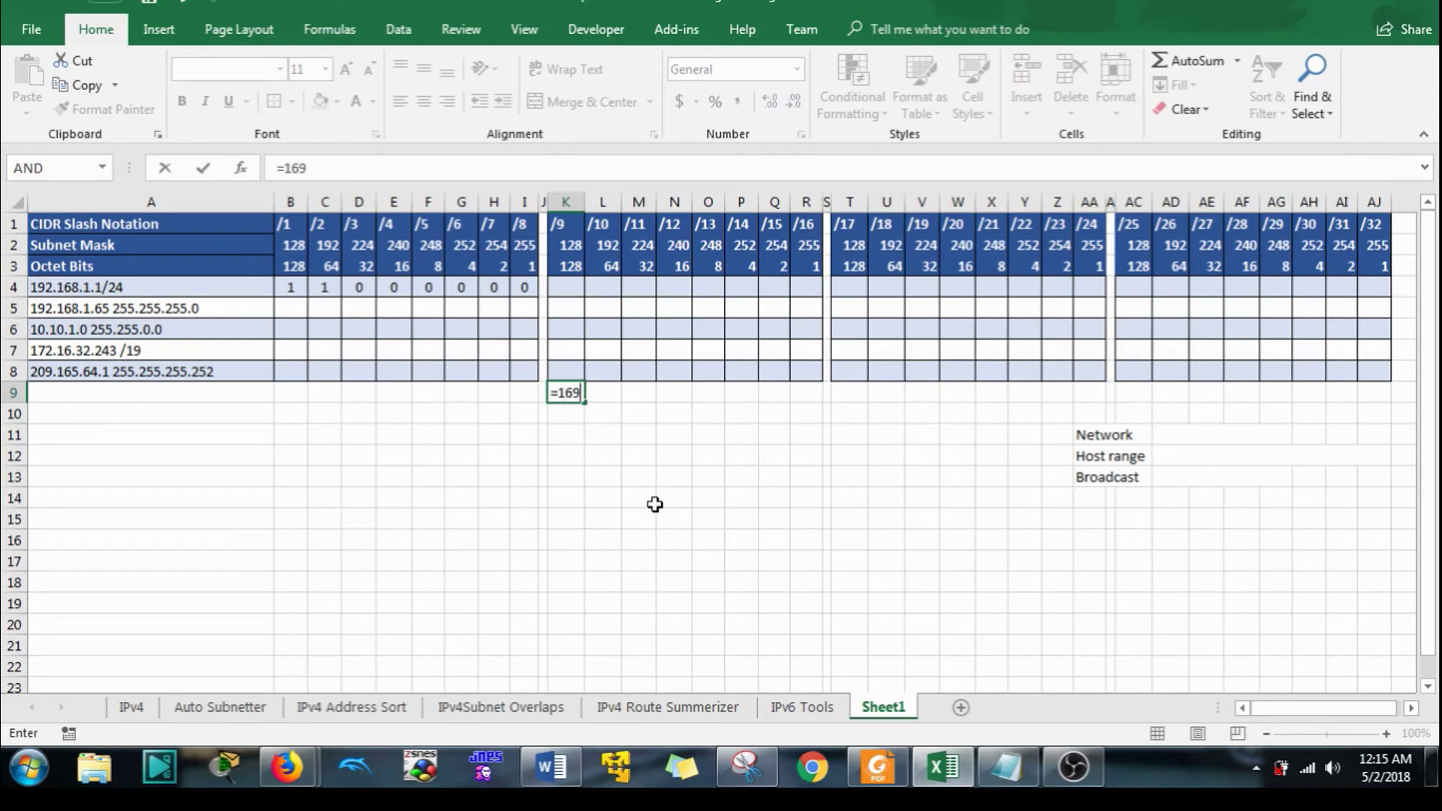
type("68")
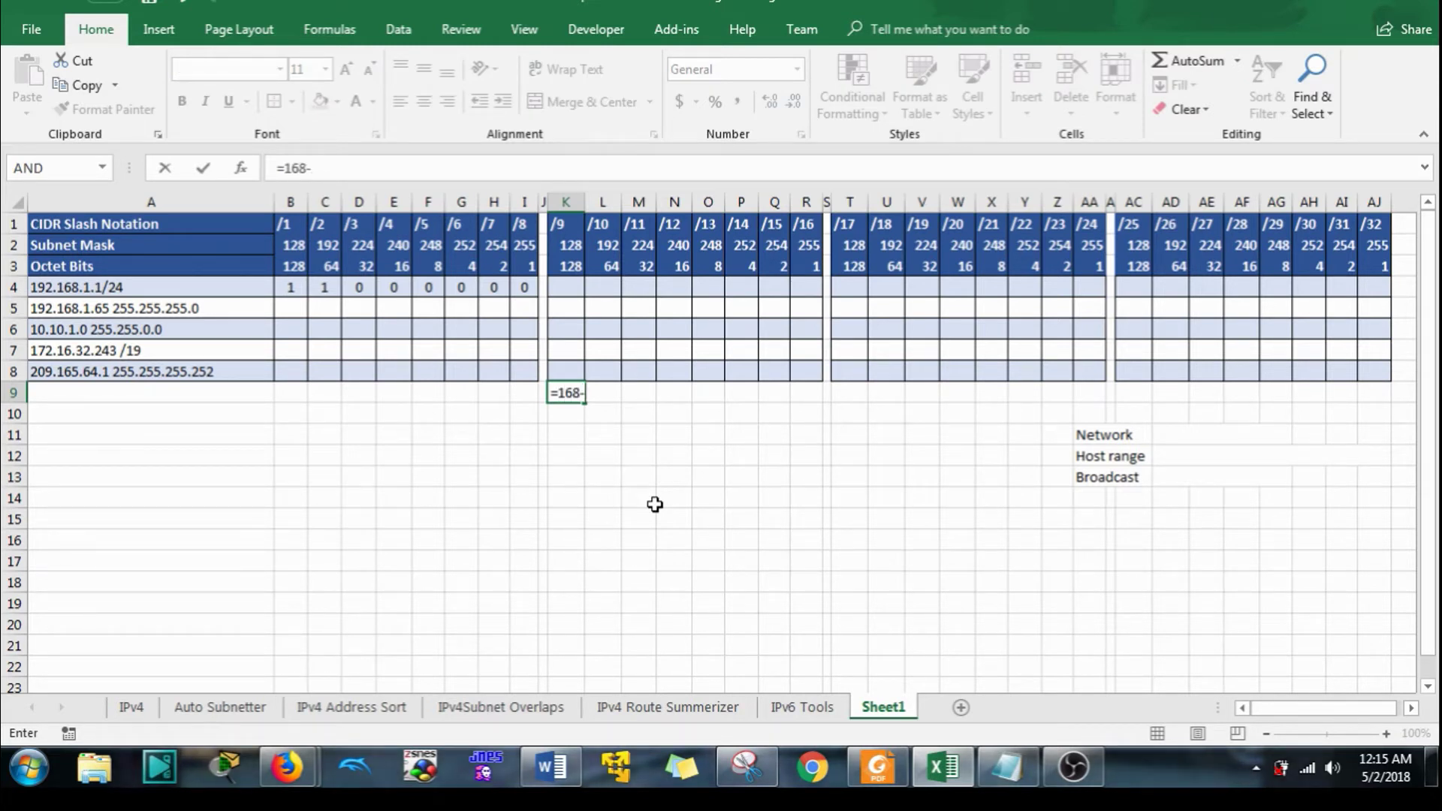
type("-128")
key("Return")
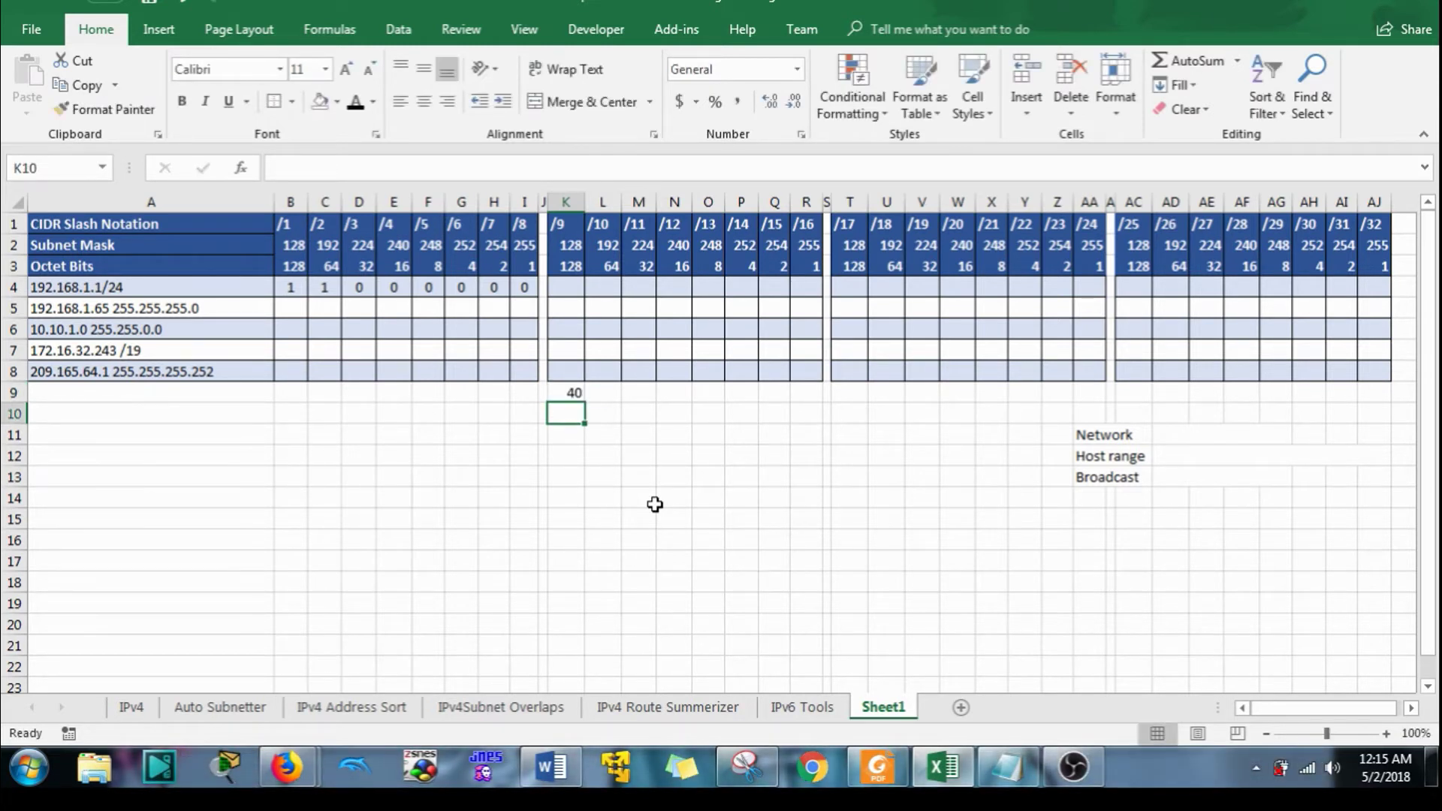
Enter the bits 1, 0 and 1 in K4, L4 and M4 for the second octet of 192.168.1.1/24.
left_click(576, 296)
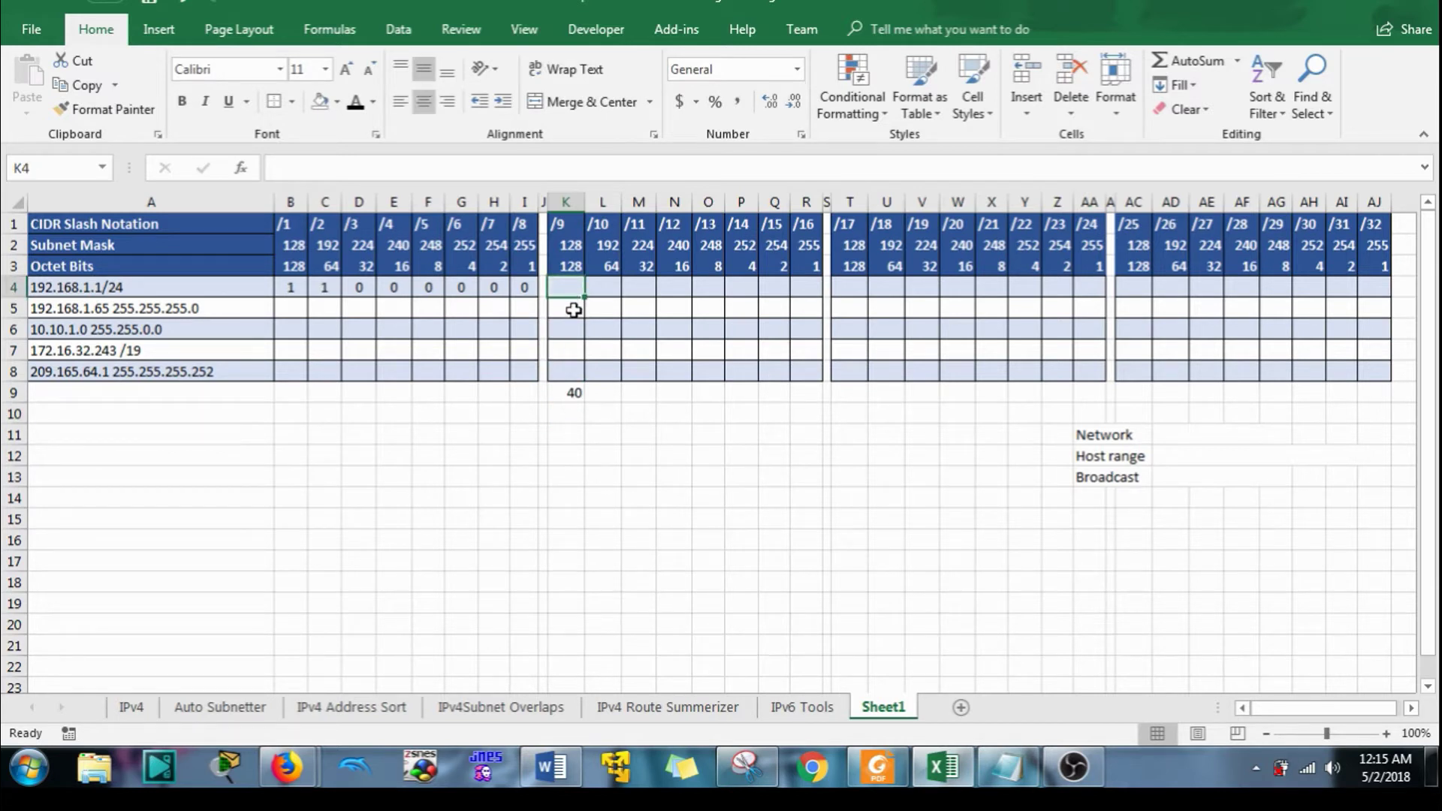
type("1")
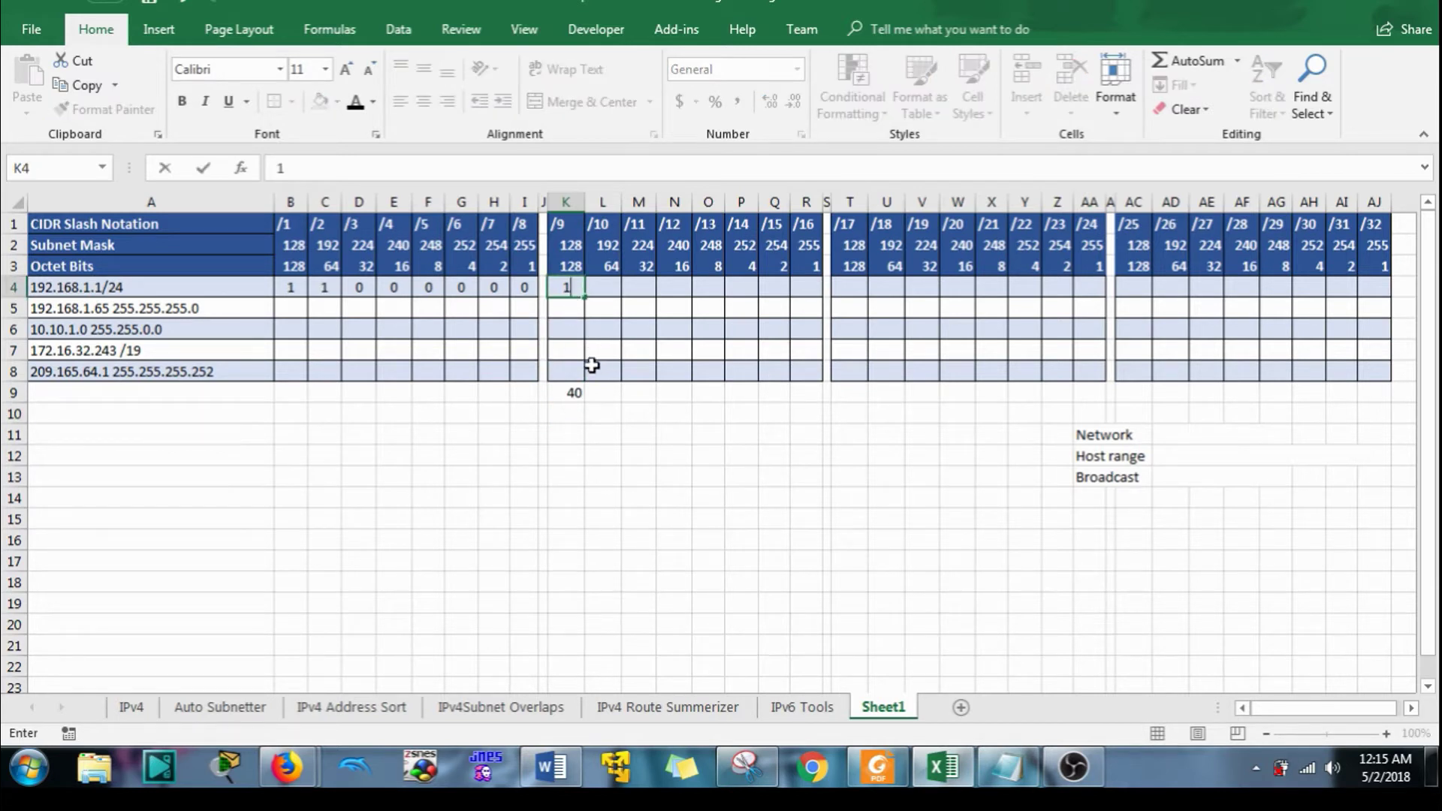
left_click(612, 267)
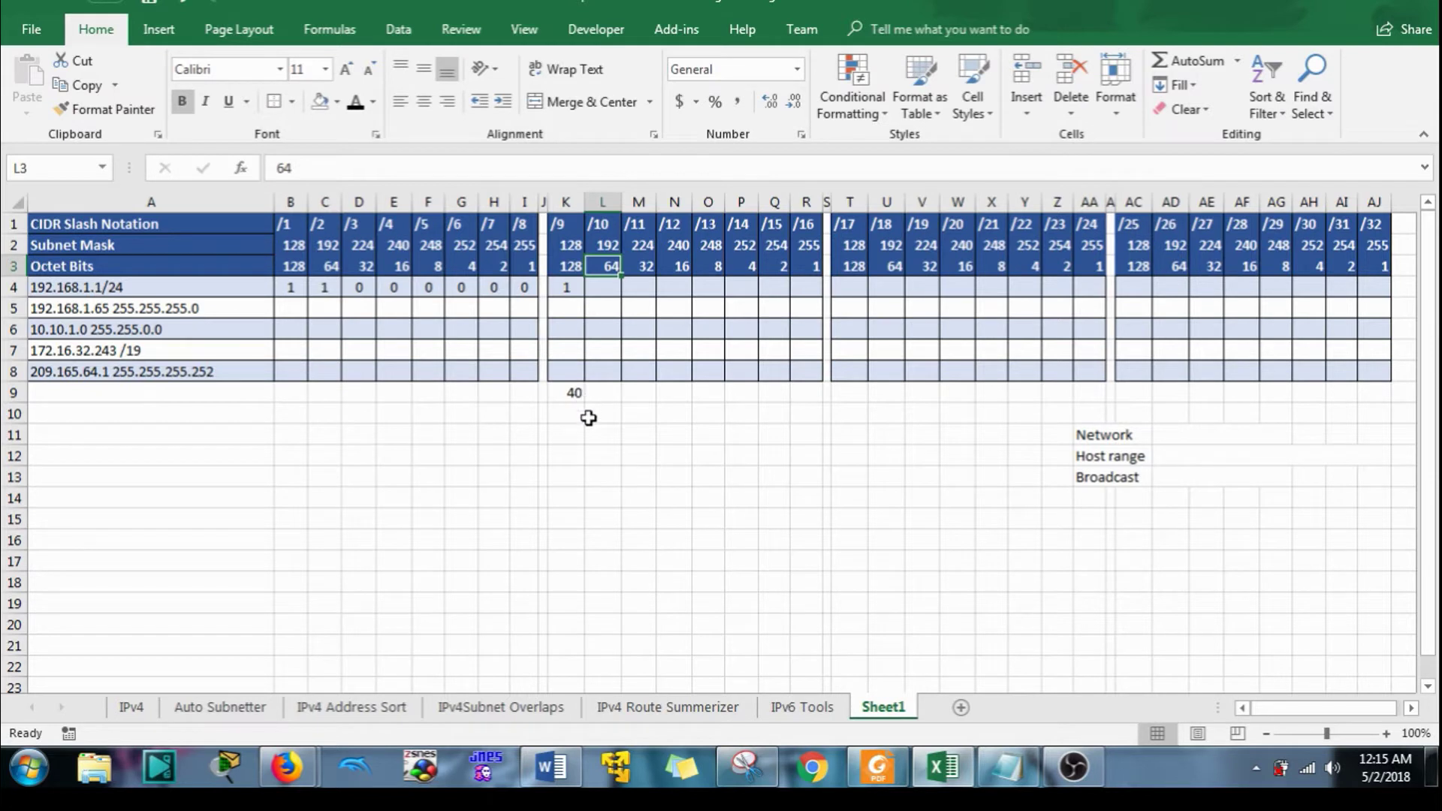
left_click(600, 288)
type("0")
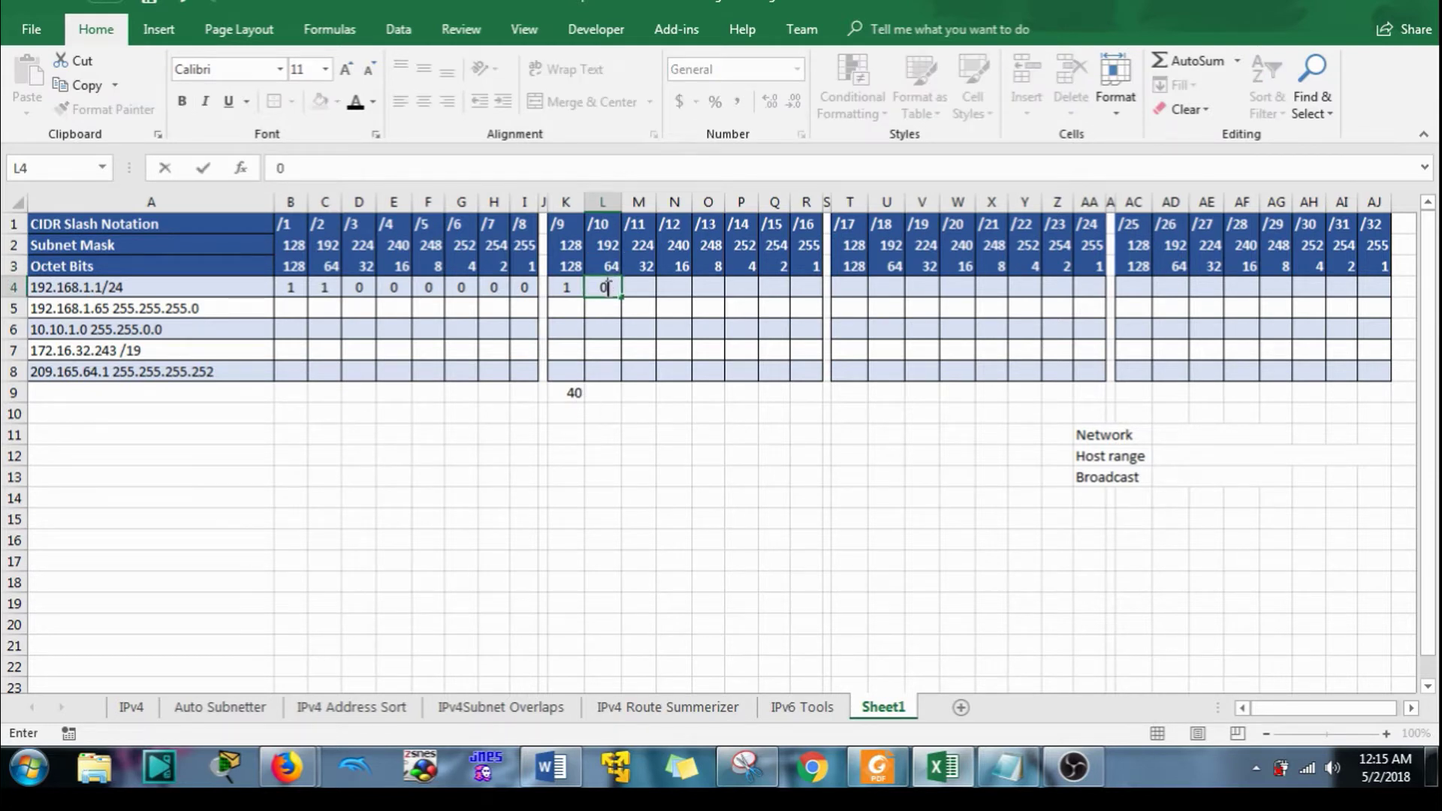
left_click(647, 284)
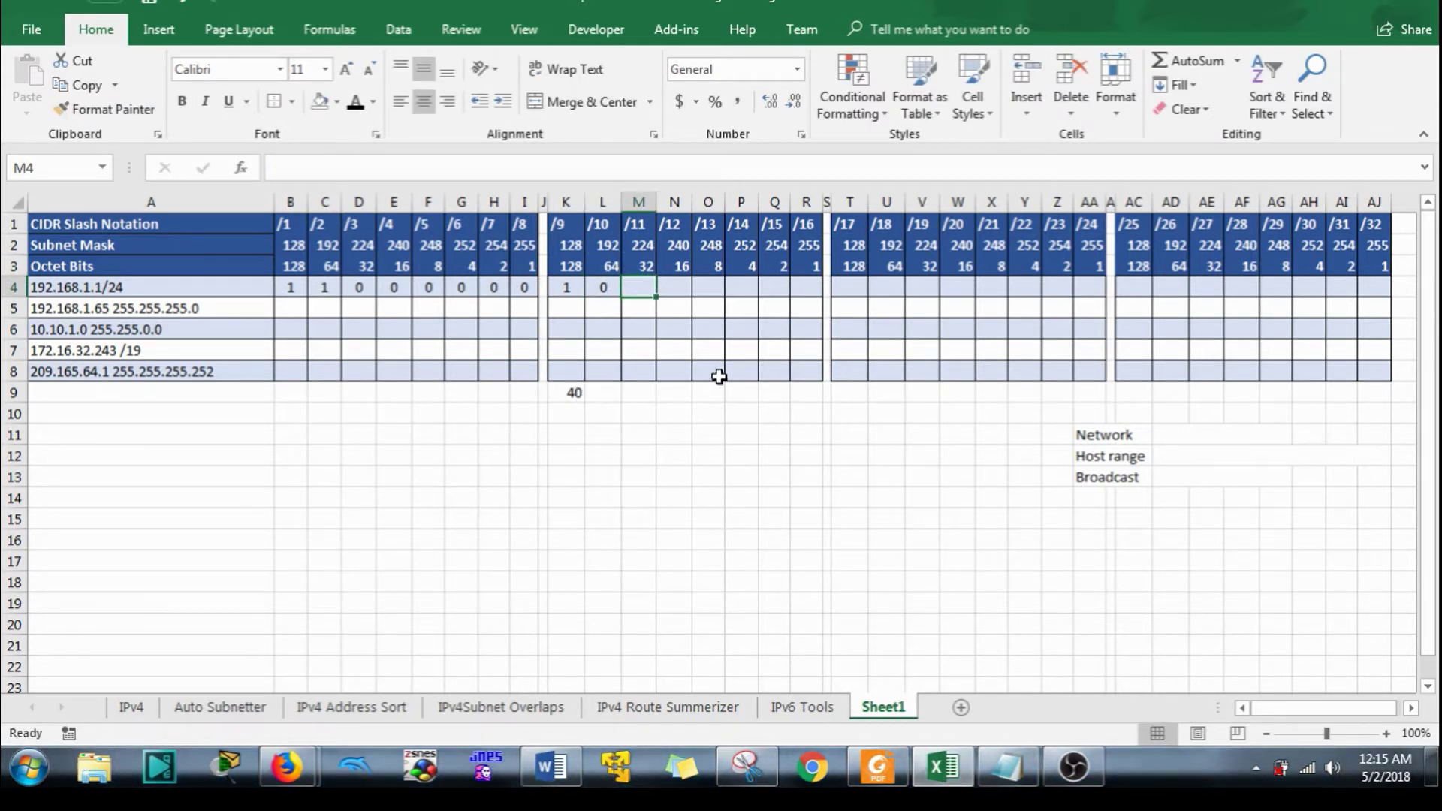
type("1")
Subtract a further 32 in the K9 formula so that it reads =168-128-32.
left_click(568, 392)
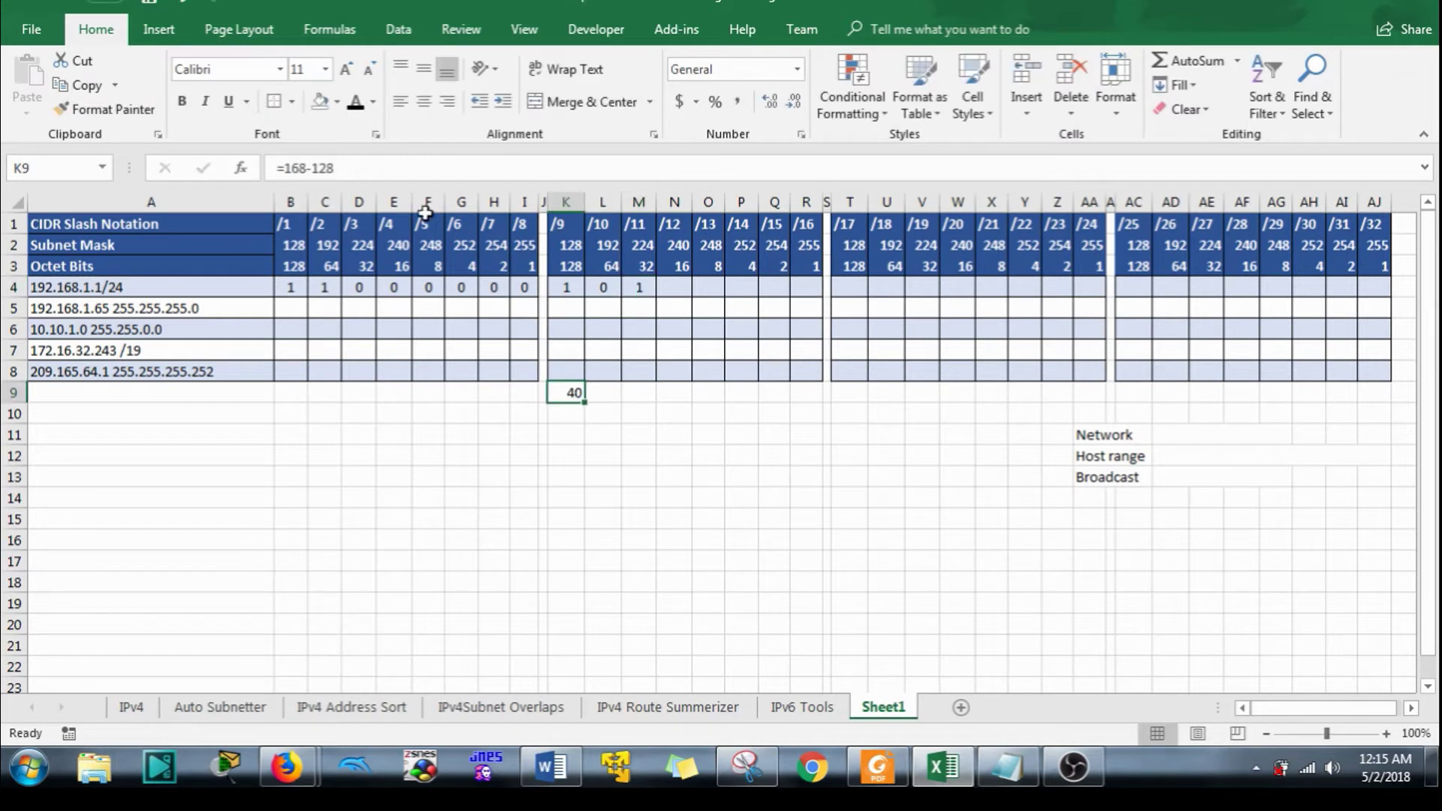
left_click(349, 166)
type("-32")
key("Return")
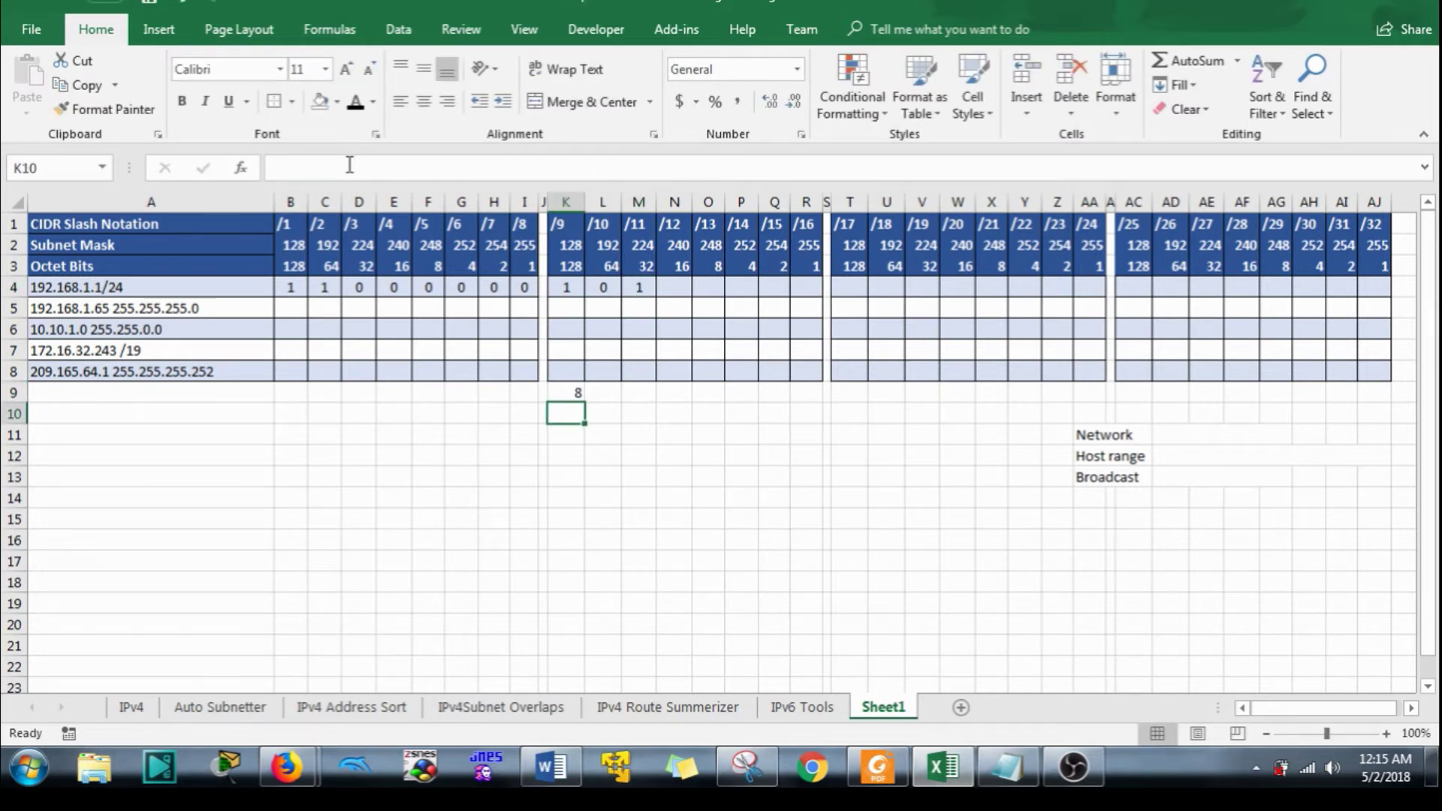
left_click(569, 390)
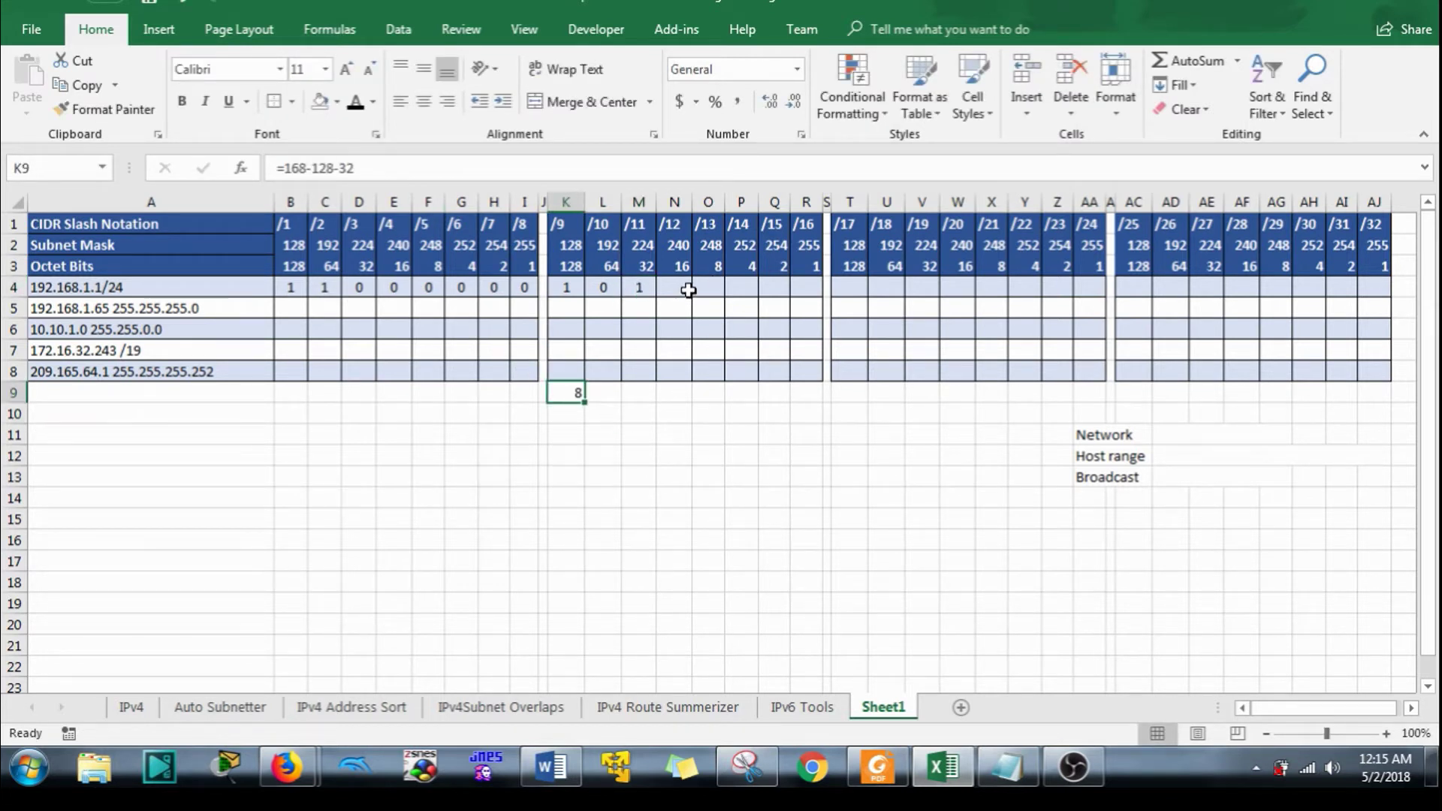
Complete the second octet of 192.168.1.1/24 with 0 in N4, 1 in O4 and 0 in P4, Q4 and R4.
left_click(710, 284)
type("1")
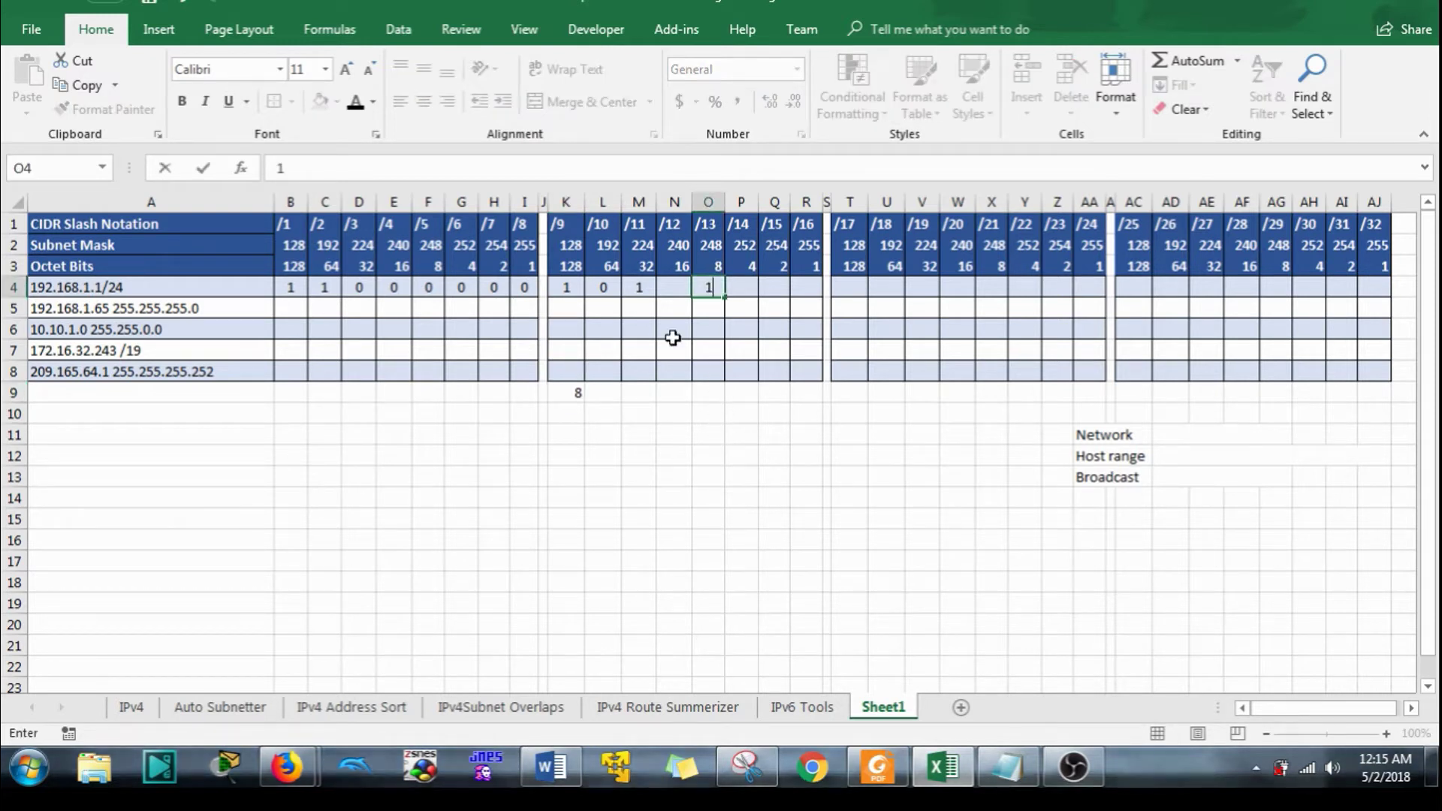
left_click(676, 285)
type("0")
left_click(742, 288)
type("0")
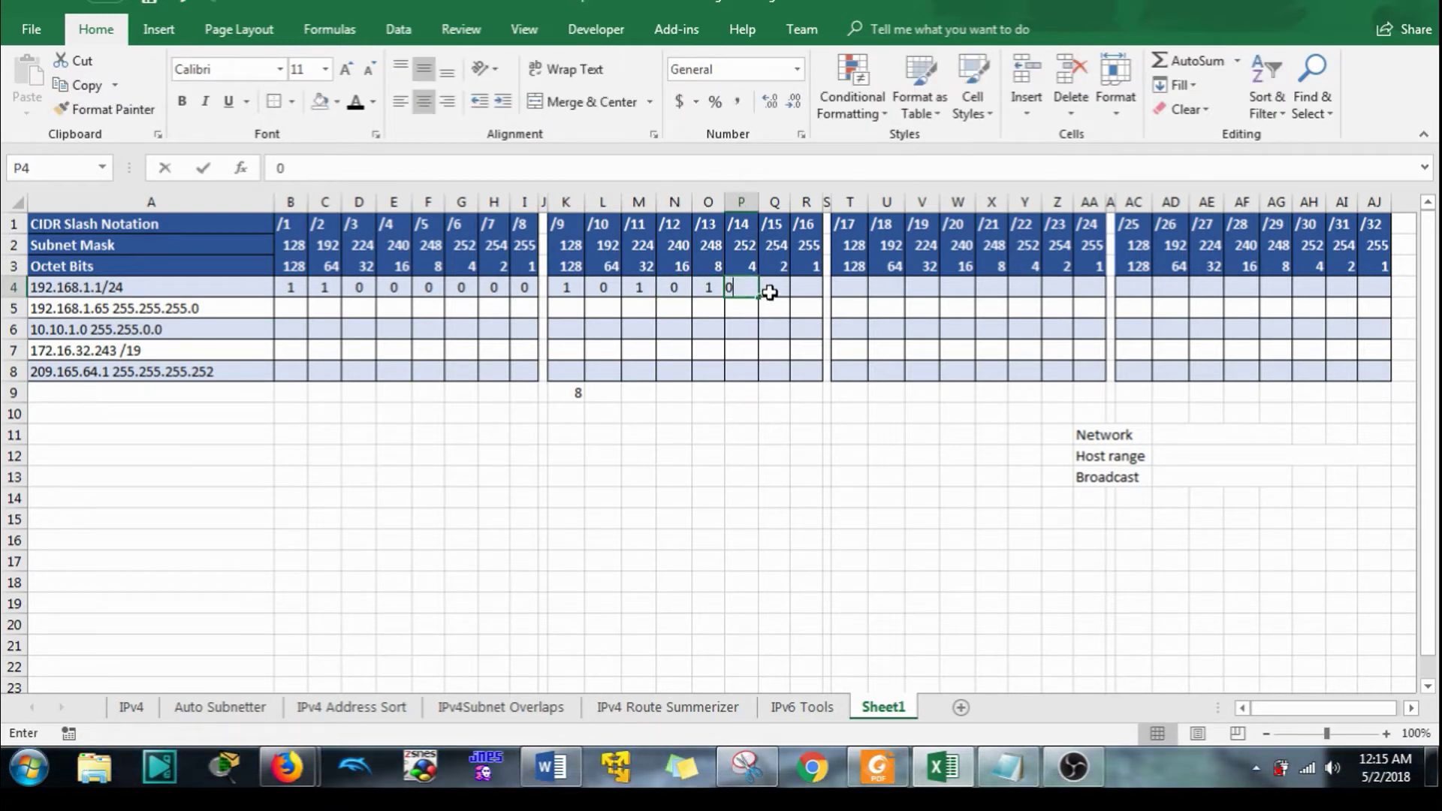
left_click(774, 288)
type("0")
left_click(807, 289)
type("0")
left_click(804, 462)
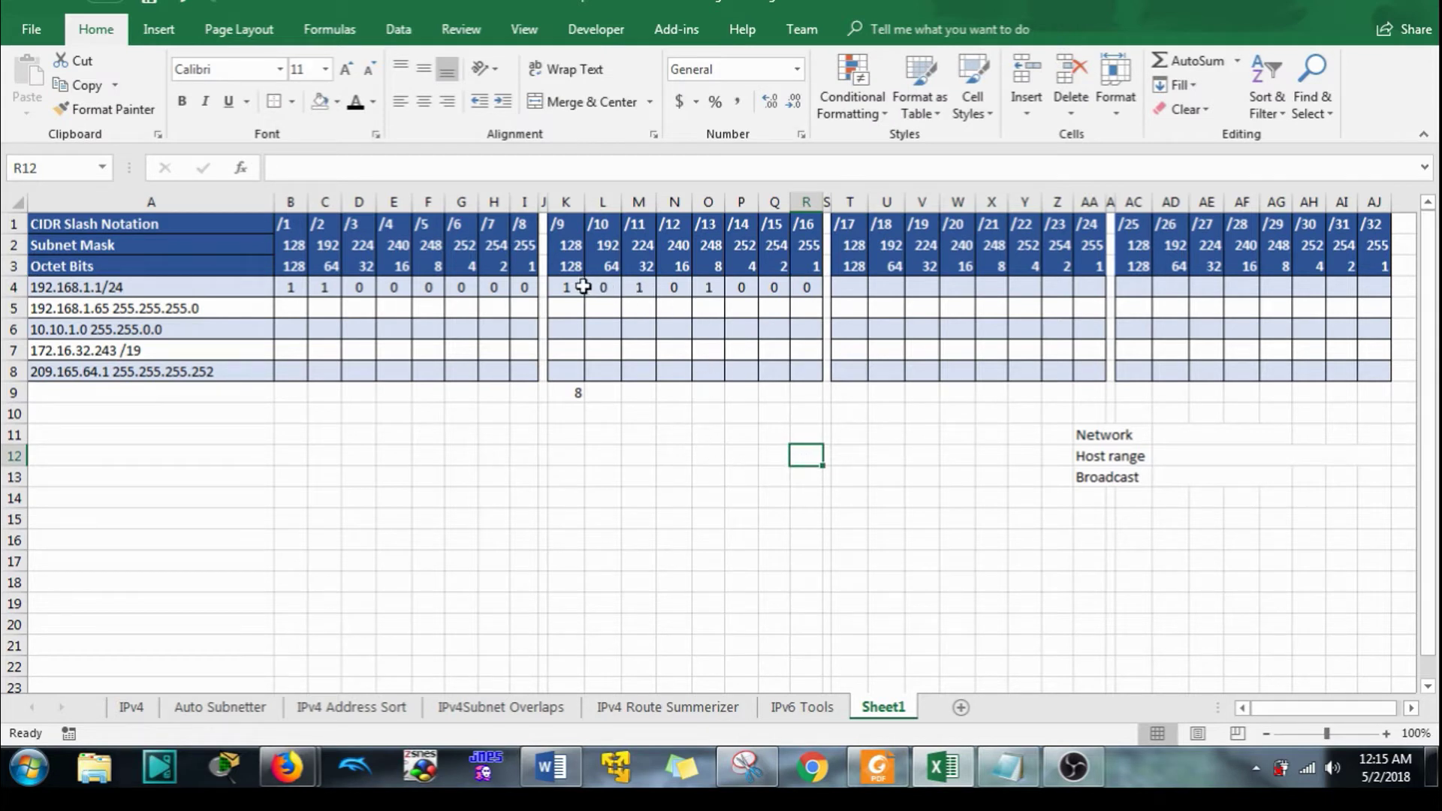
left_click_drag(571, 287, 611, 285)
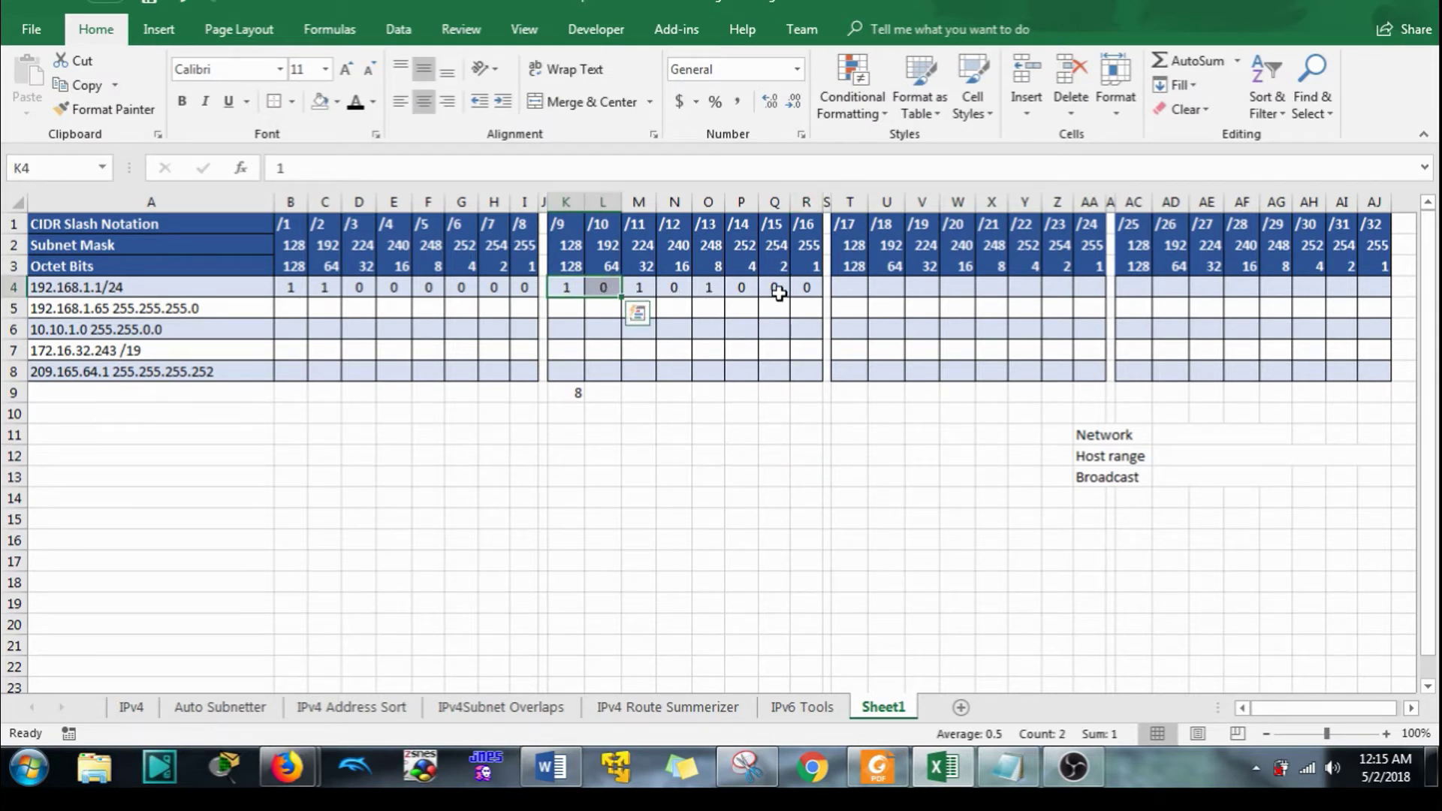
left_click(560, 288)
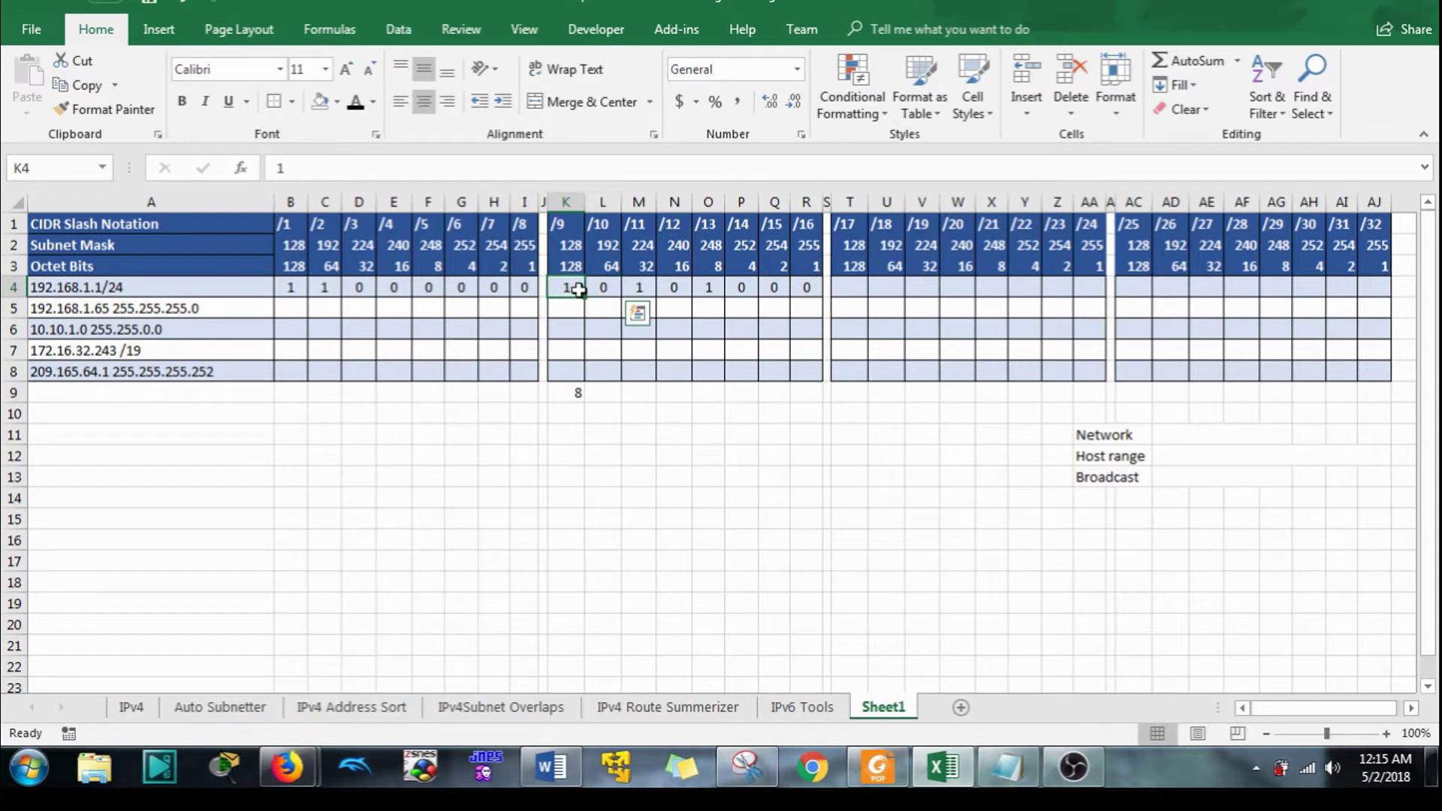
left_click_drag(579, 290, 808, 289)
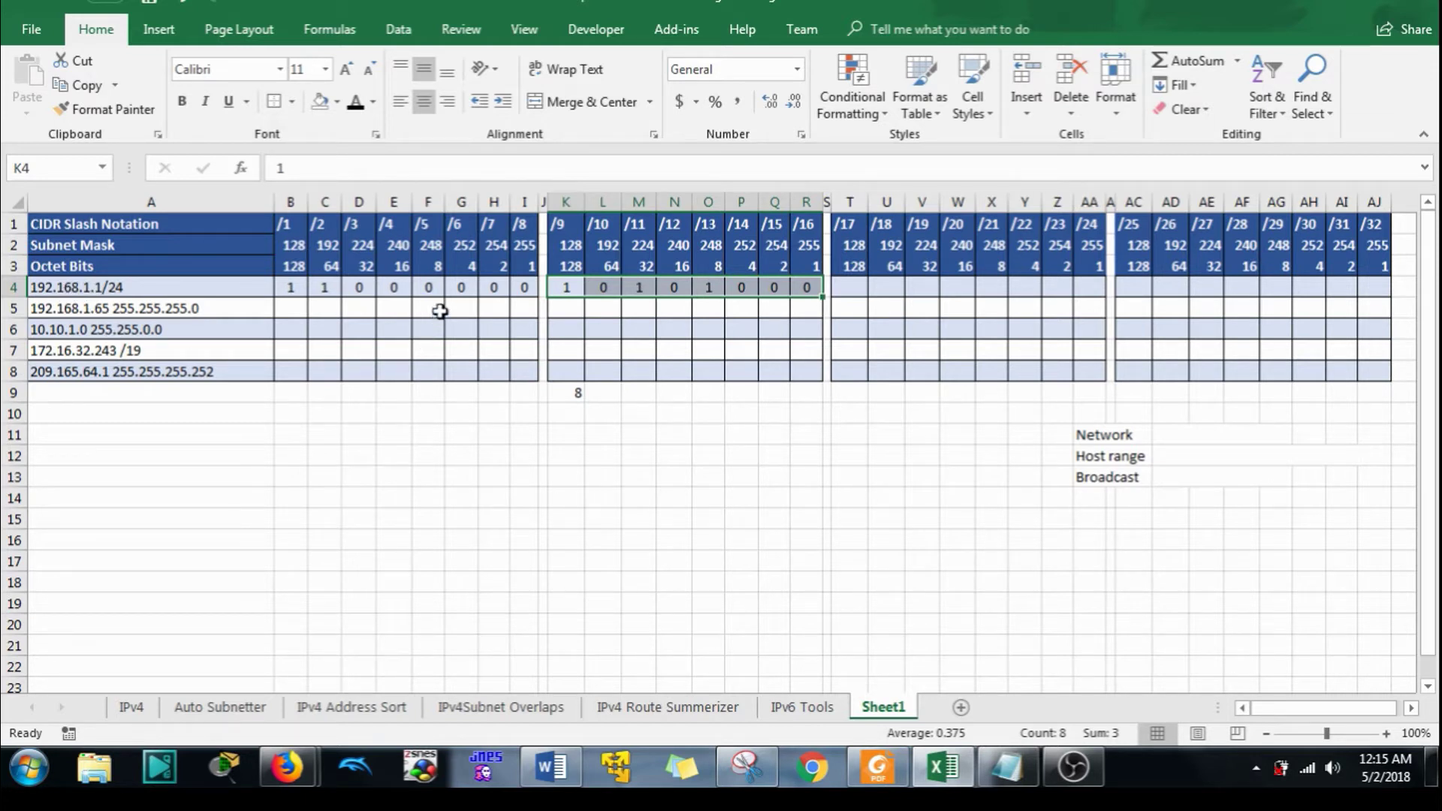
Enter 1 in AA4 and AJ4, the lowest bits of the third and fourth octets of 192.168.1.1/24.
left_click(1090, 287)
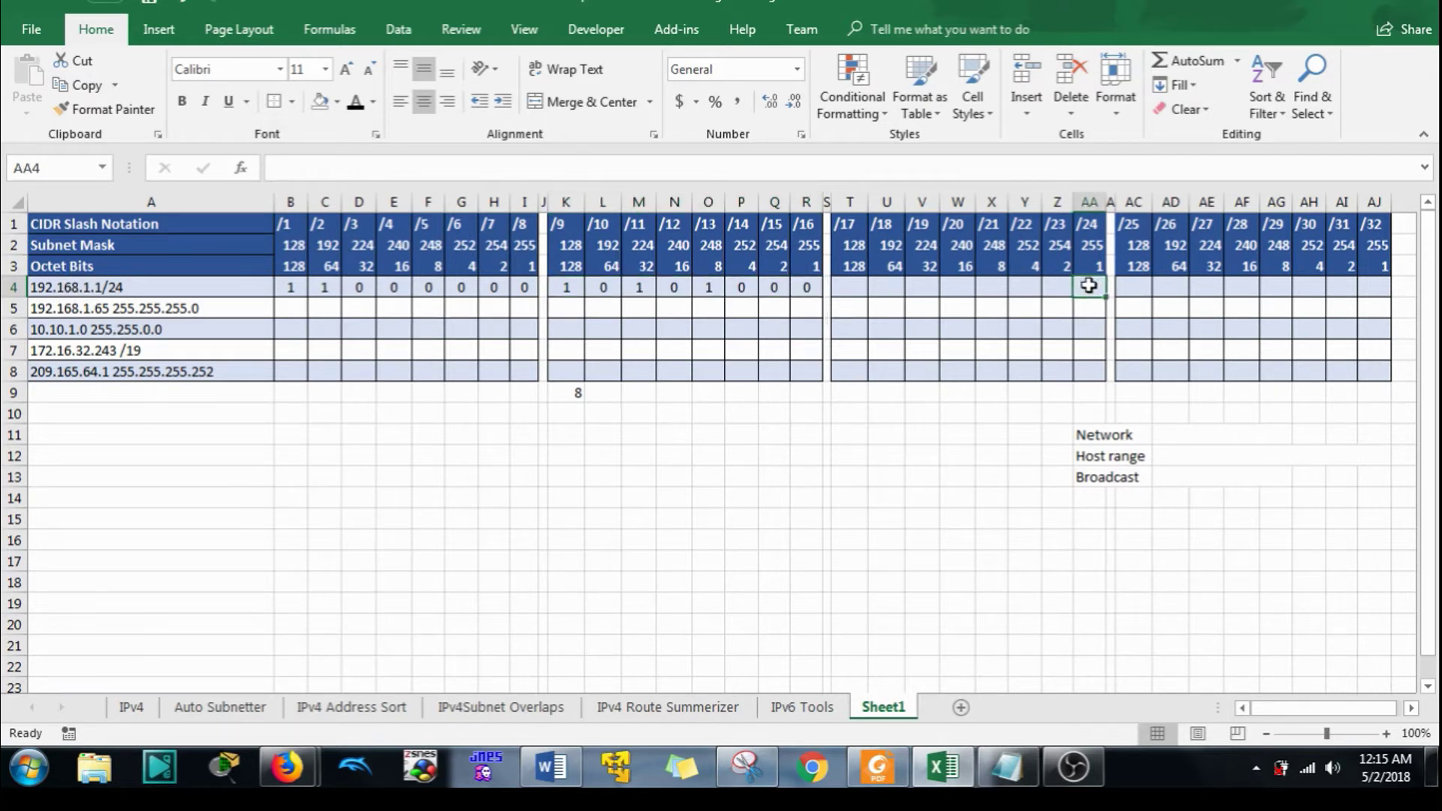
type("1")
left_click(1375, 287)
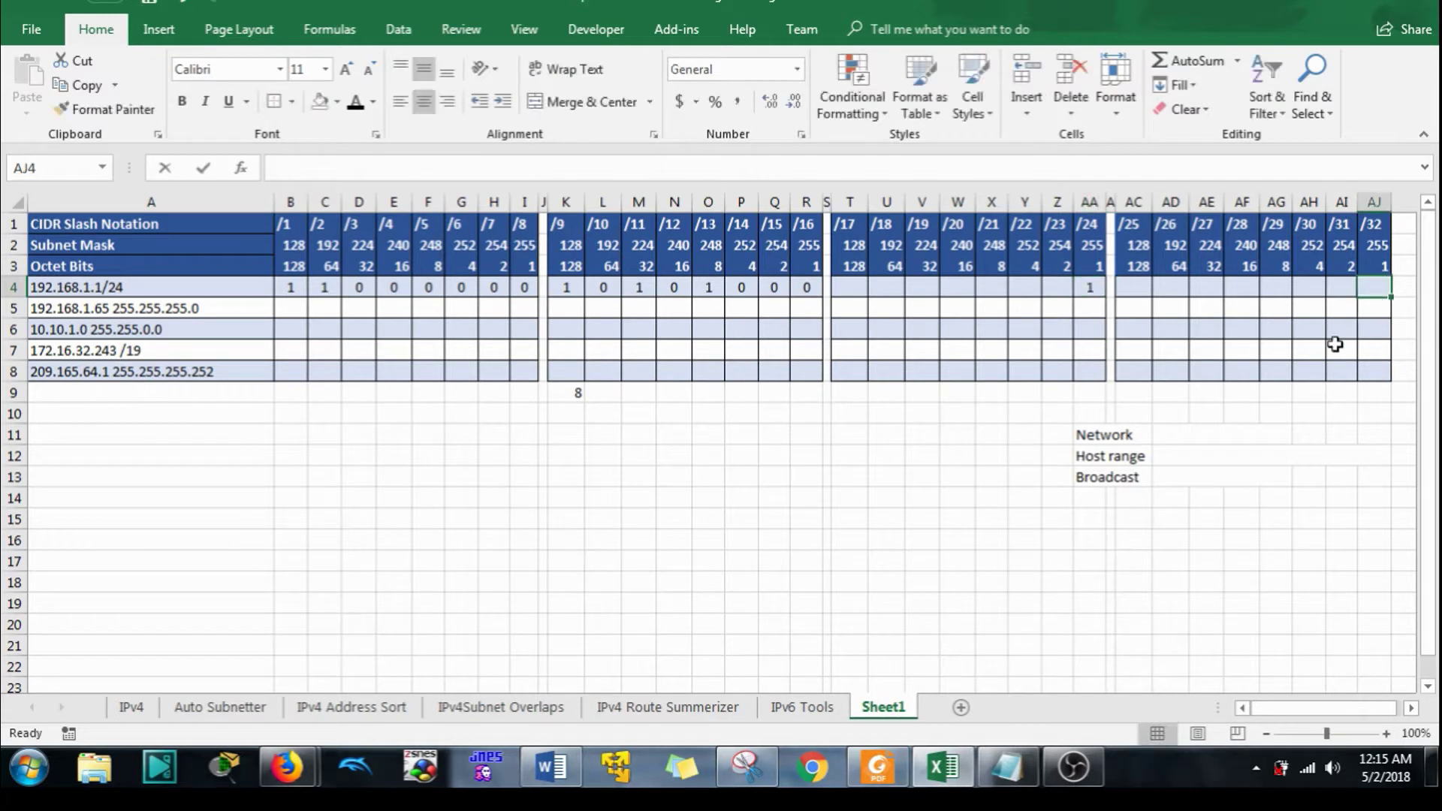
type("1")
left_click(1307, 350)
Fill T4 to Z4 and AC4 to AI4 with 0, completing the third and fourth octets of 192.168.1.1/24.
left_click(847, 289)
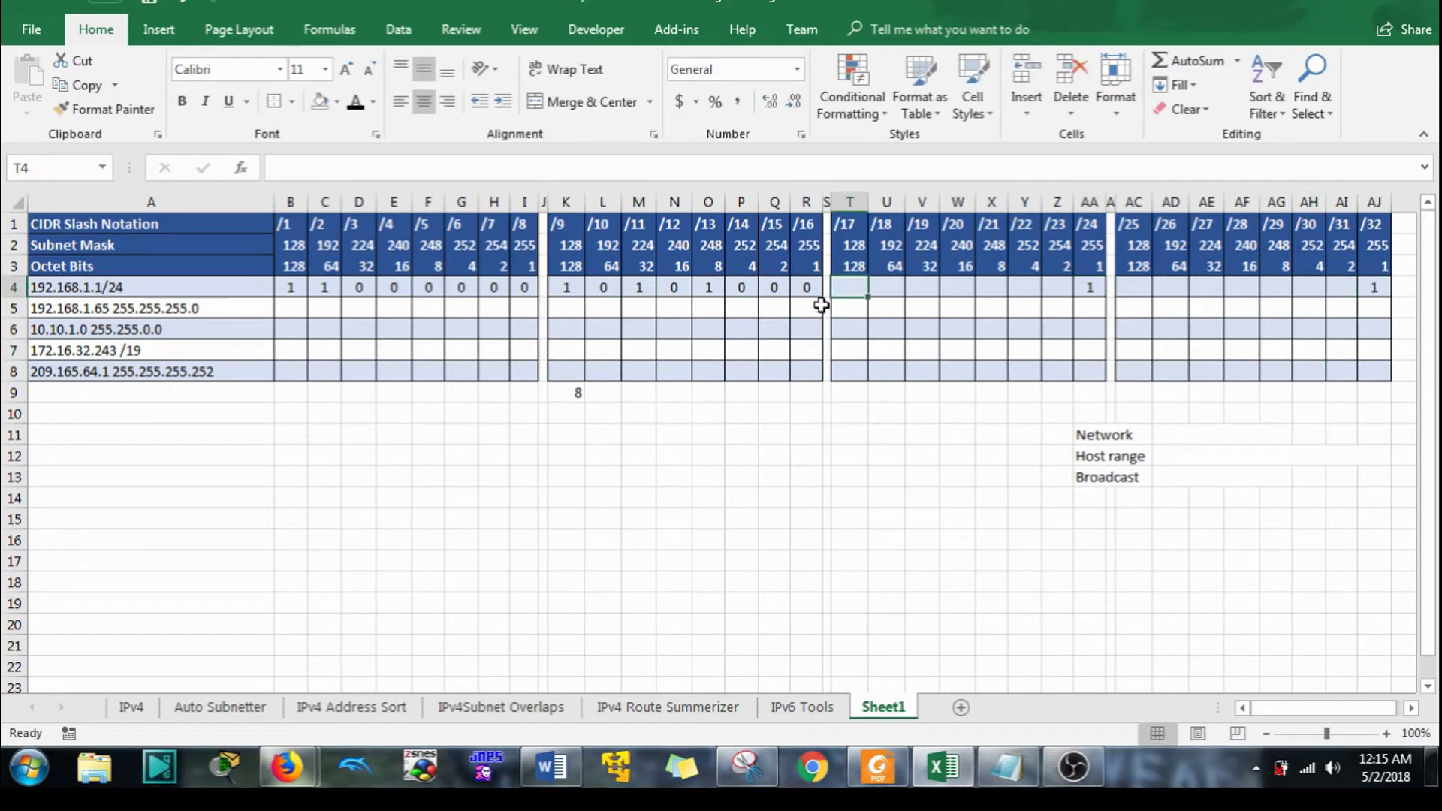
type("0")
key("ctrl+Return")
left_click_drag(866, 299, 1343, 301)
left_click(1134, 290)
type("0")
left_click(1270, 376)
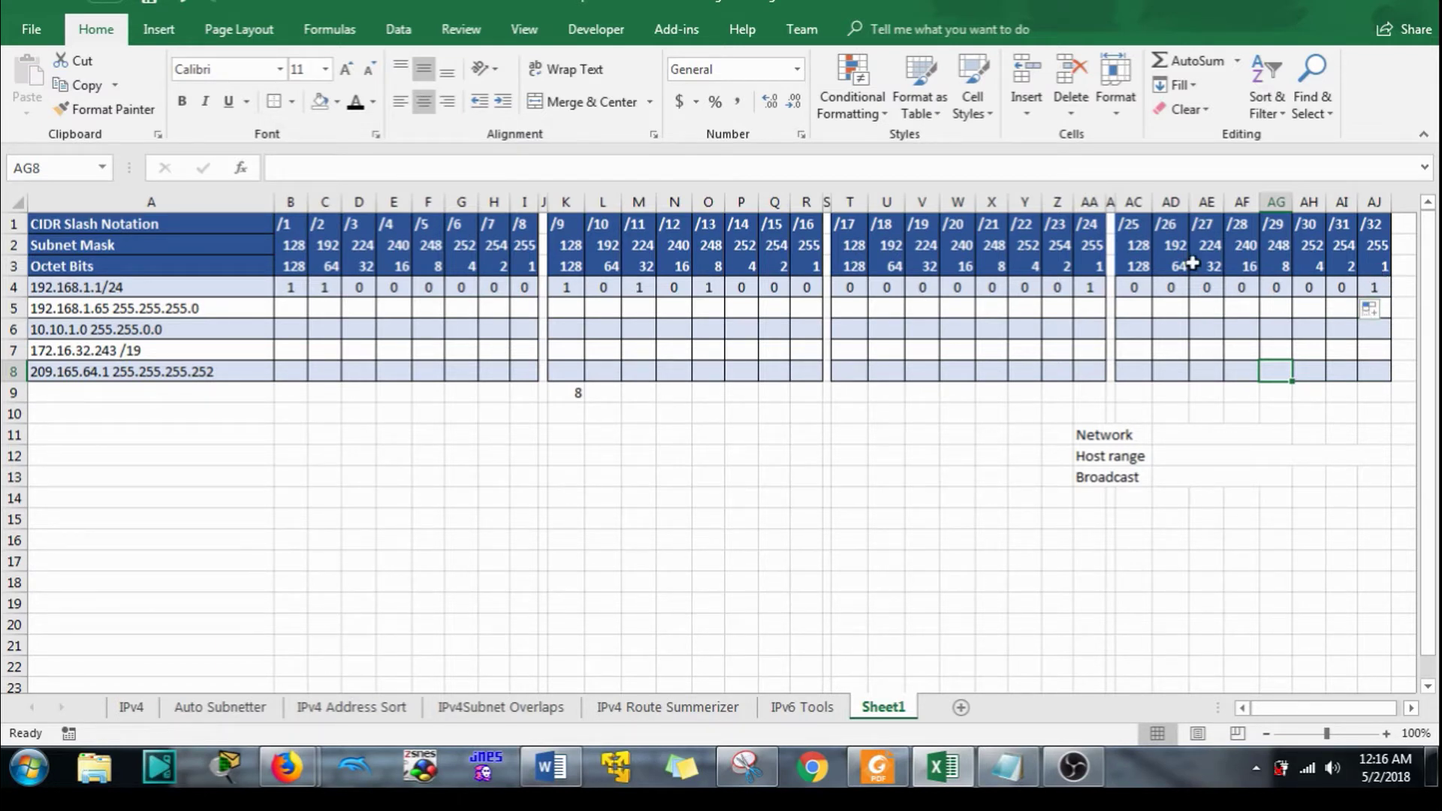
Examine the first octet's columns and the CIDR slash notation row from /1 to /32, ending at /24.
left_click(879, 575)
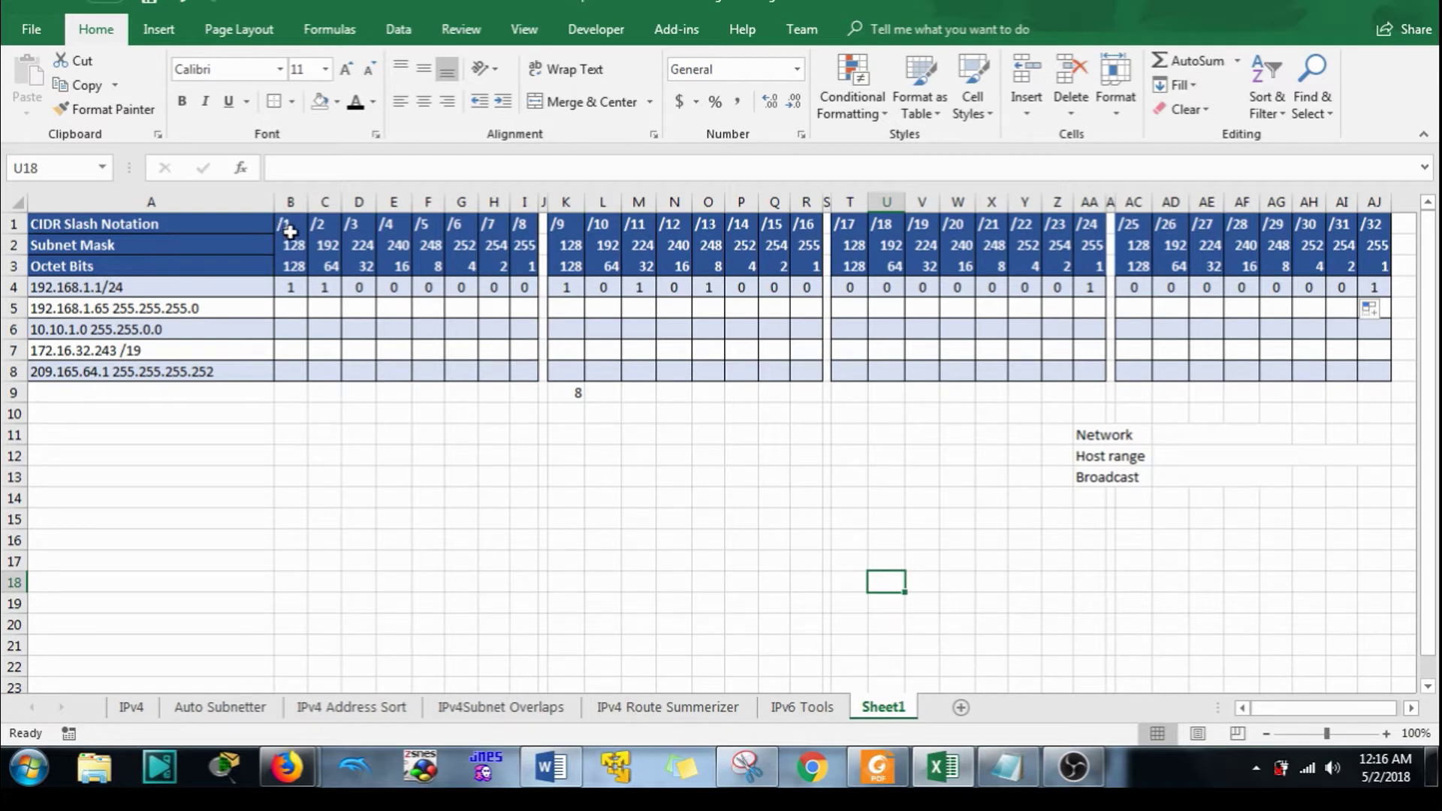
left_click_drag(284, 224, 515, 376)
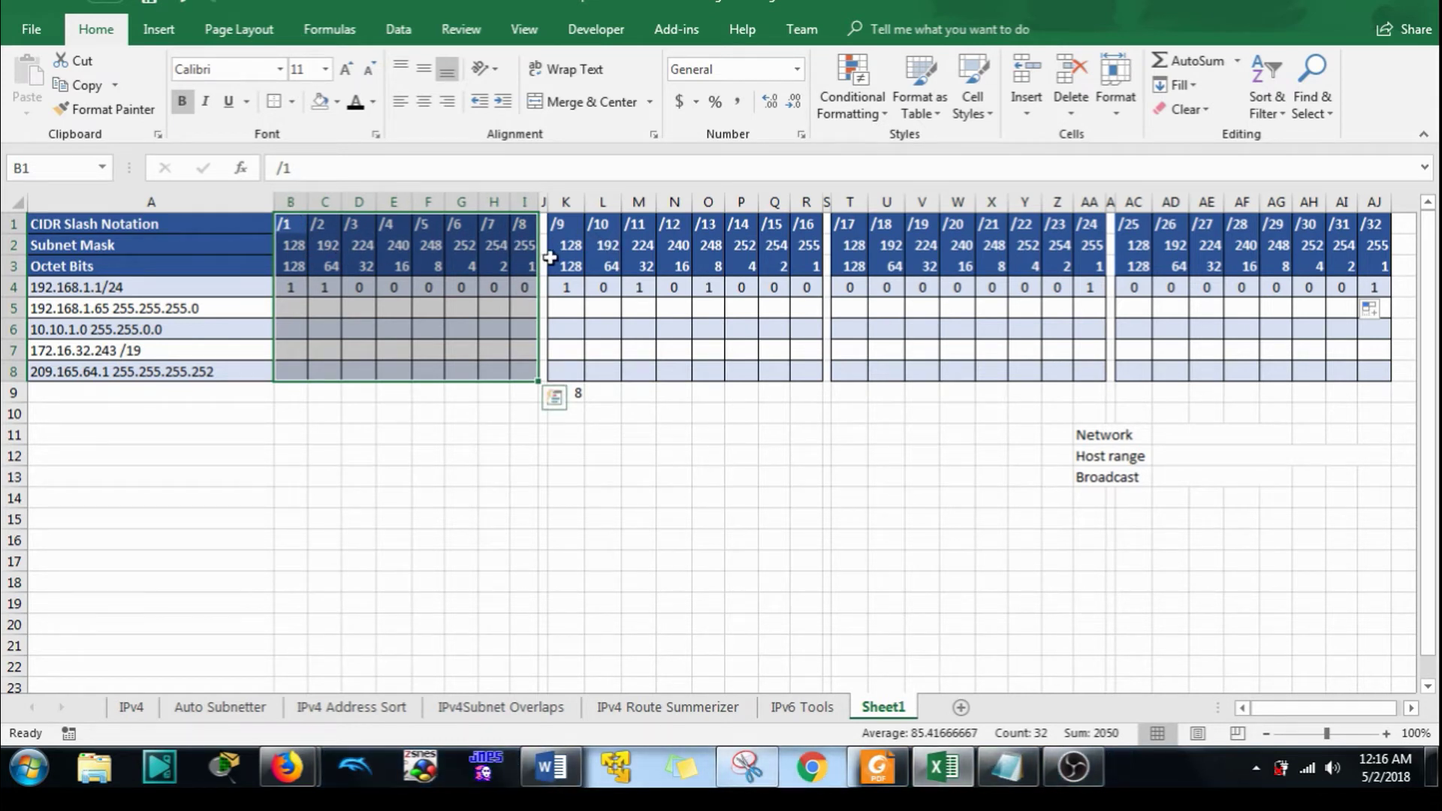
left_click(334, 264)
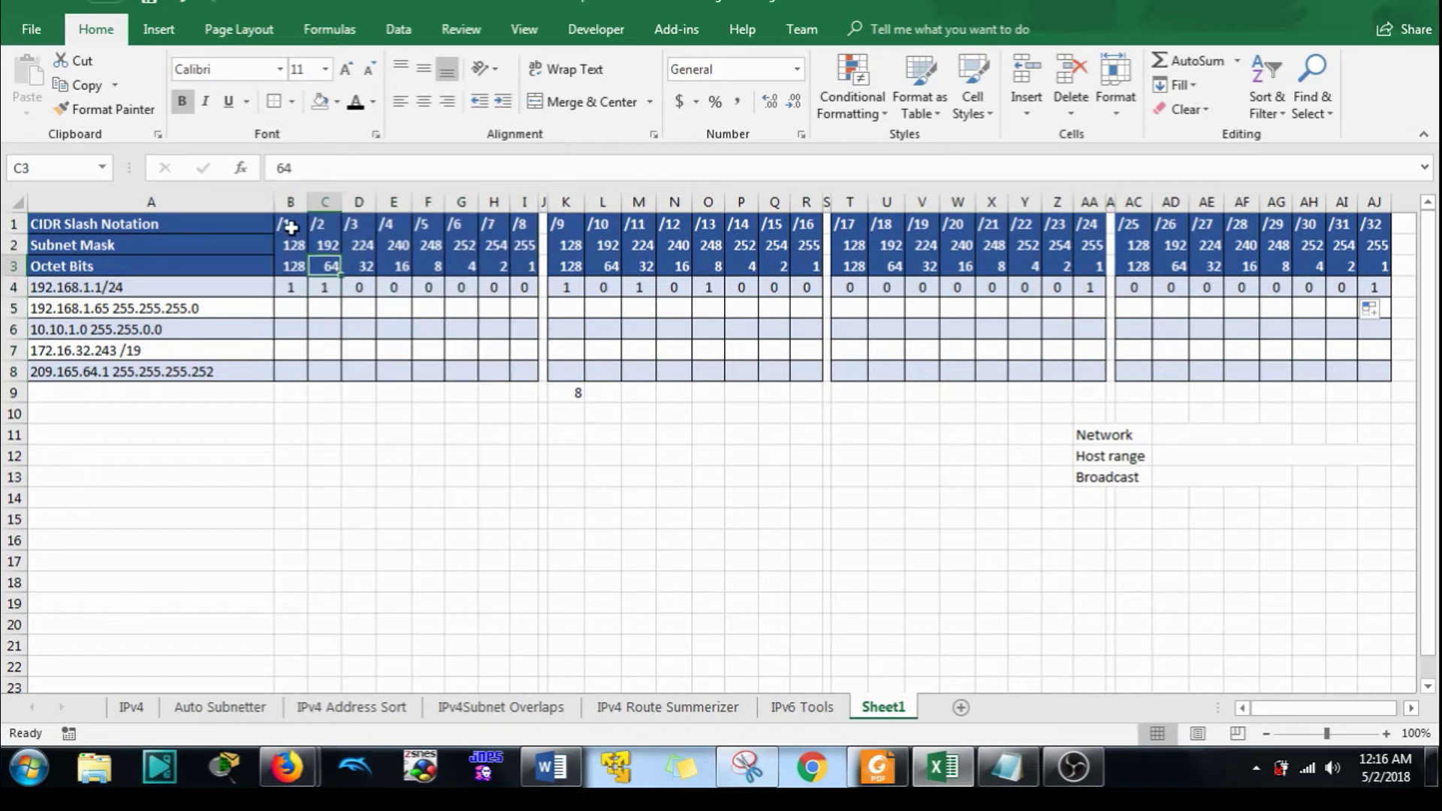
left_click(291, 226)
left_click_drag(383, 229, 1389, 232)
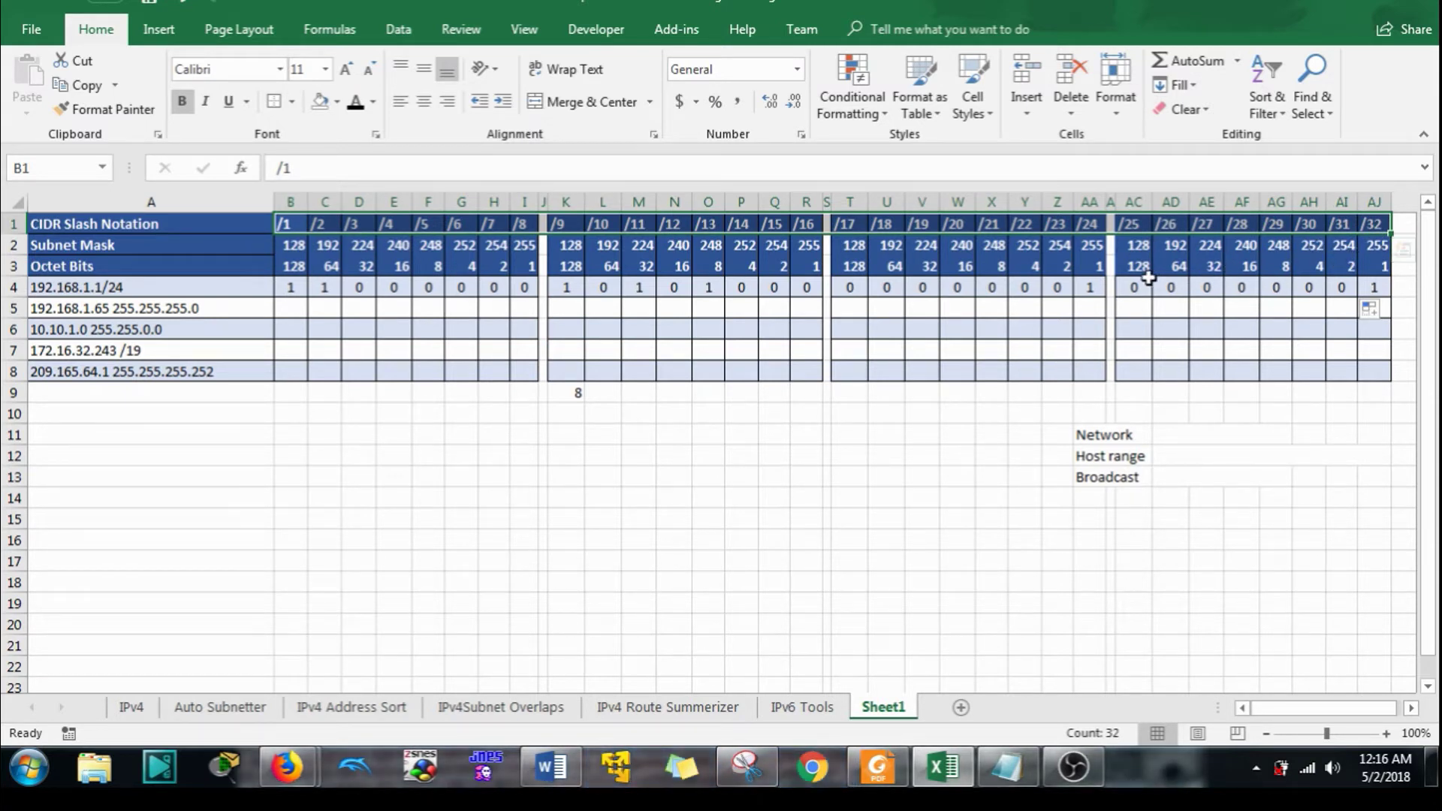
left_click(741, 245)
left_click(1091, 224)
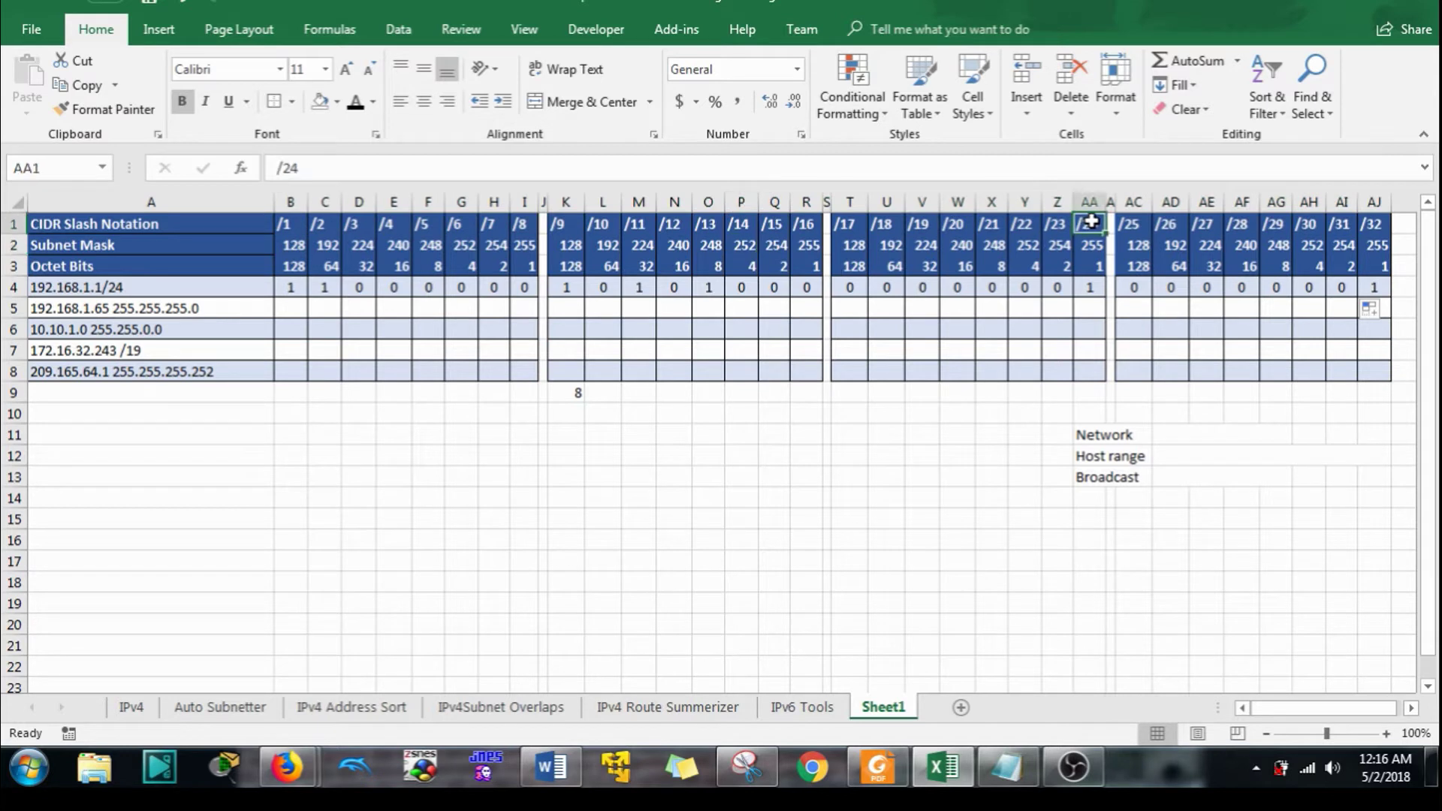
Shade AA9 and AA10 beneath the /24 column orange to mark the network boundary.
left_click_drag(1090, 223, 1091, 393)
left_click(1092, 393)
left_click(336, 101)
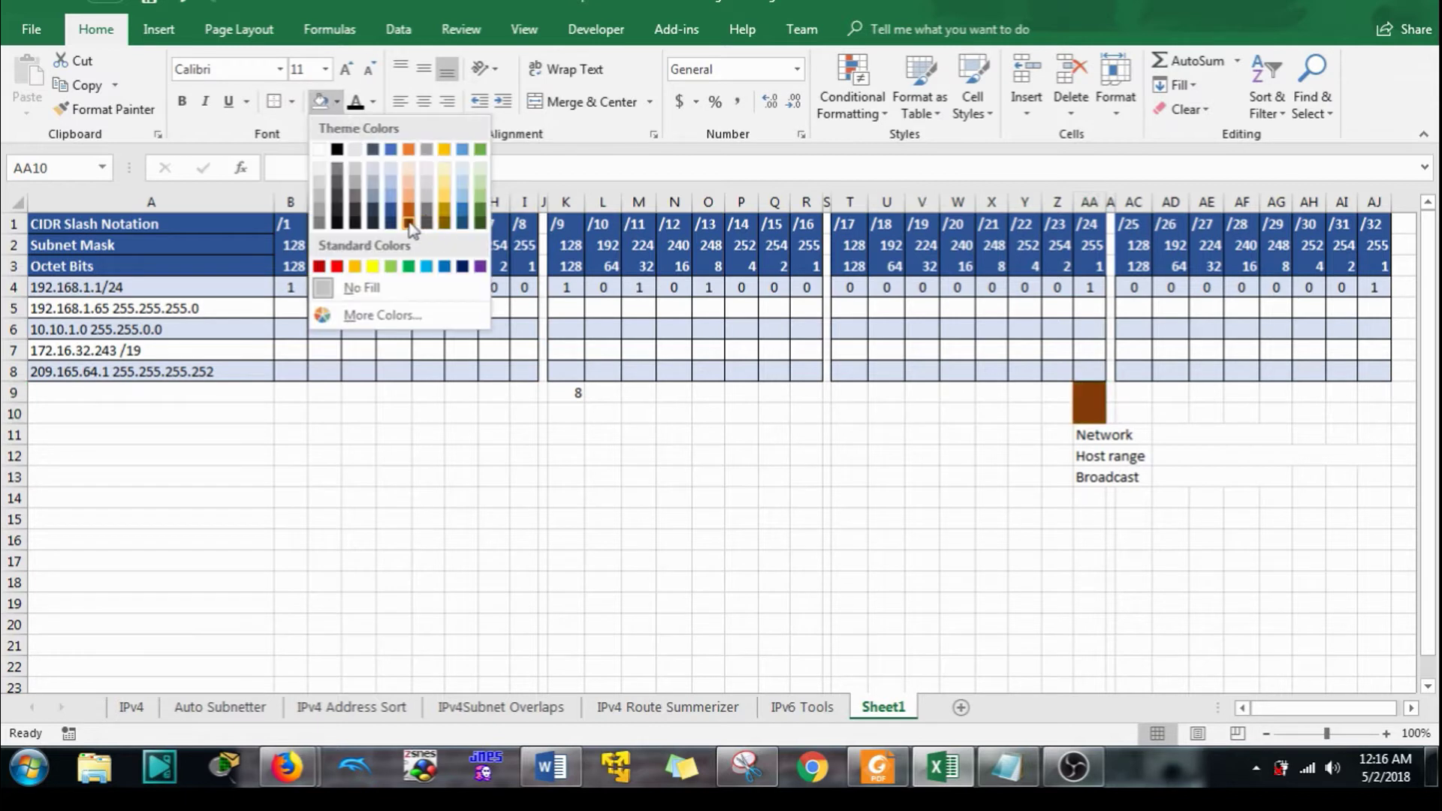
left_click(410, 203)
left_click(856, 538)
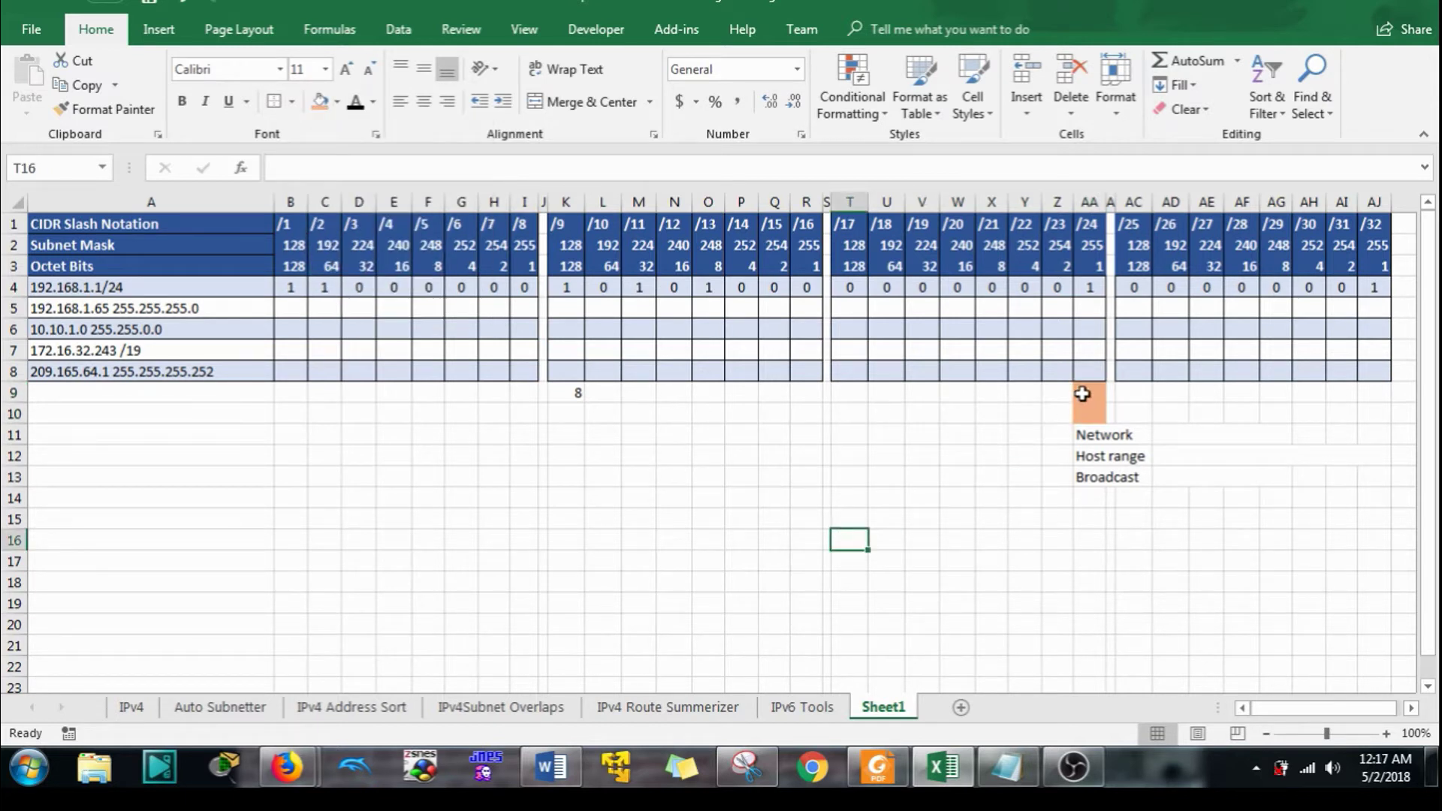
left_click_drag(1089, 412, 298, 224)
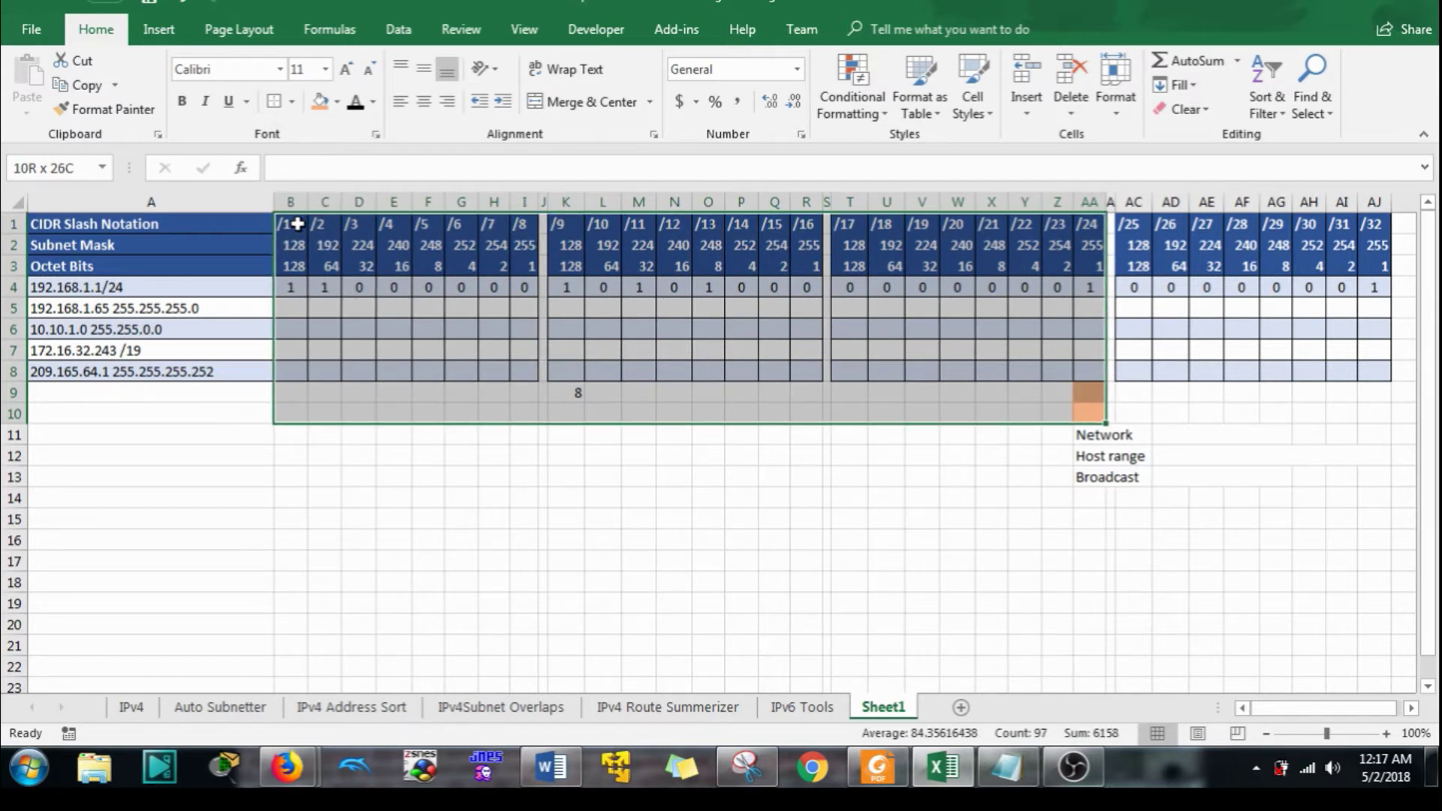
left_click_drag(297, 223, 298, 224)
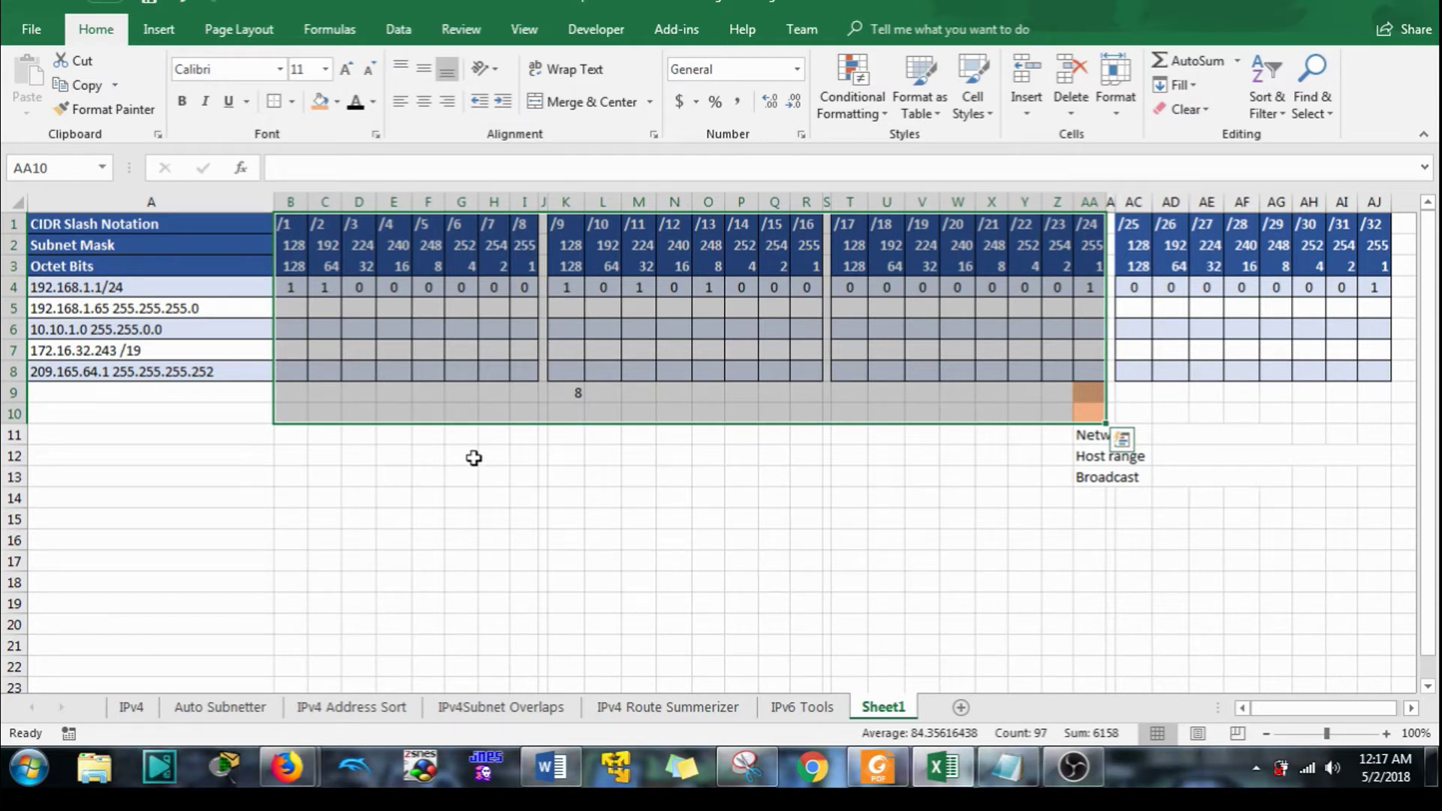
Clear the leftover subtraction formula from K9.
left_click(574, 451)
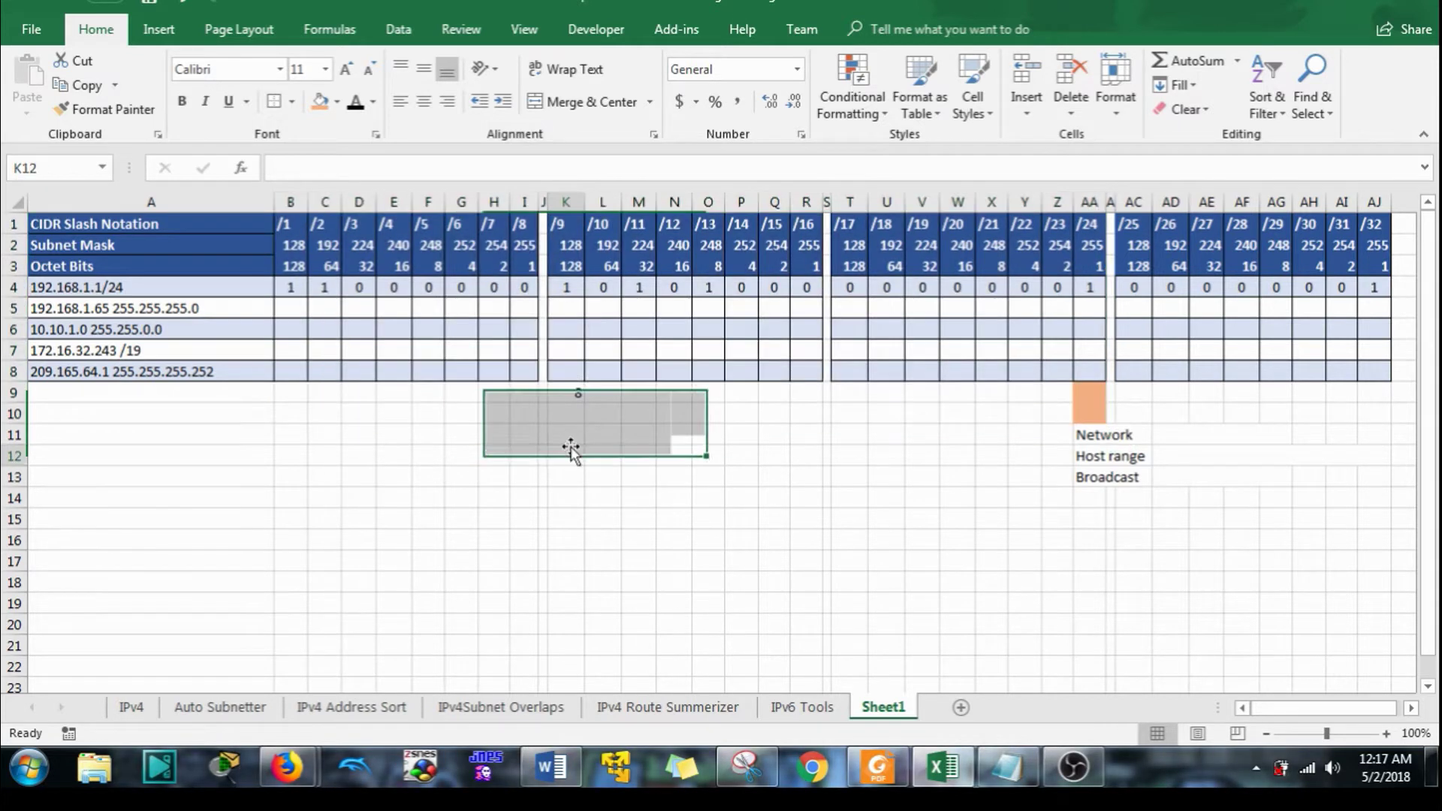
left_click(565, 393)
key("Delete")
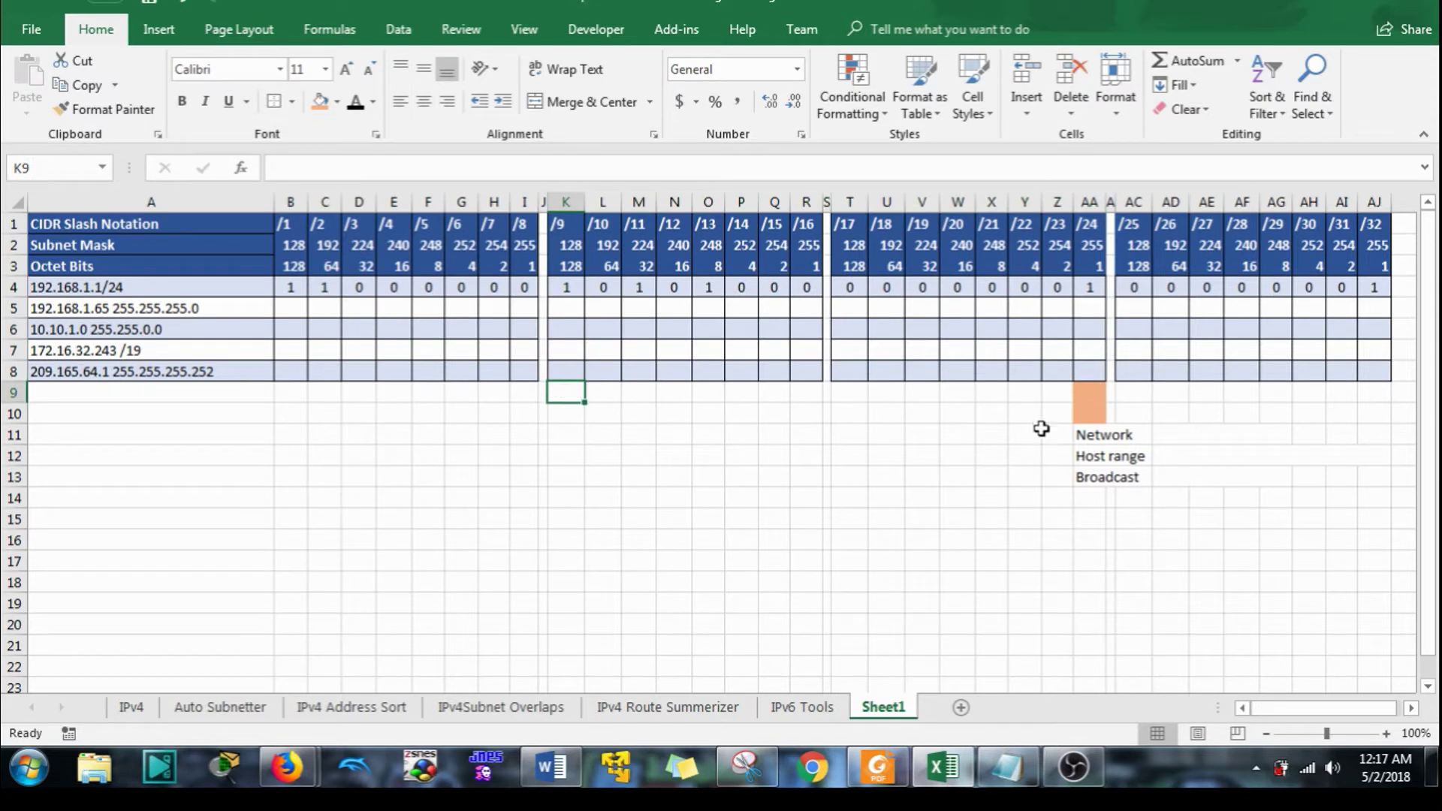
Examine the host columns /25 to /32 against the network columns /1 to /24.
left_click_drag(1130, 224, 1386, 367)
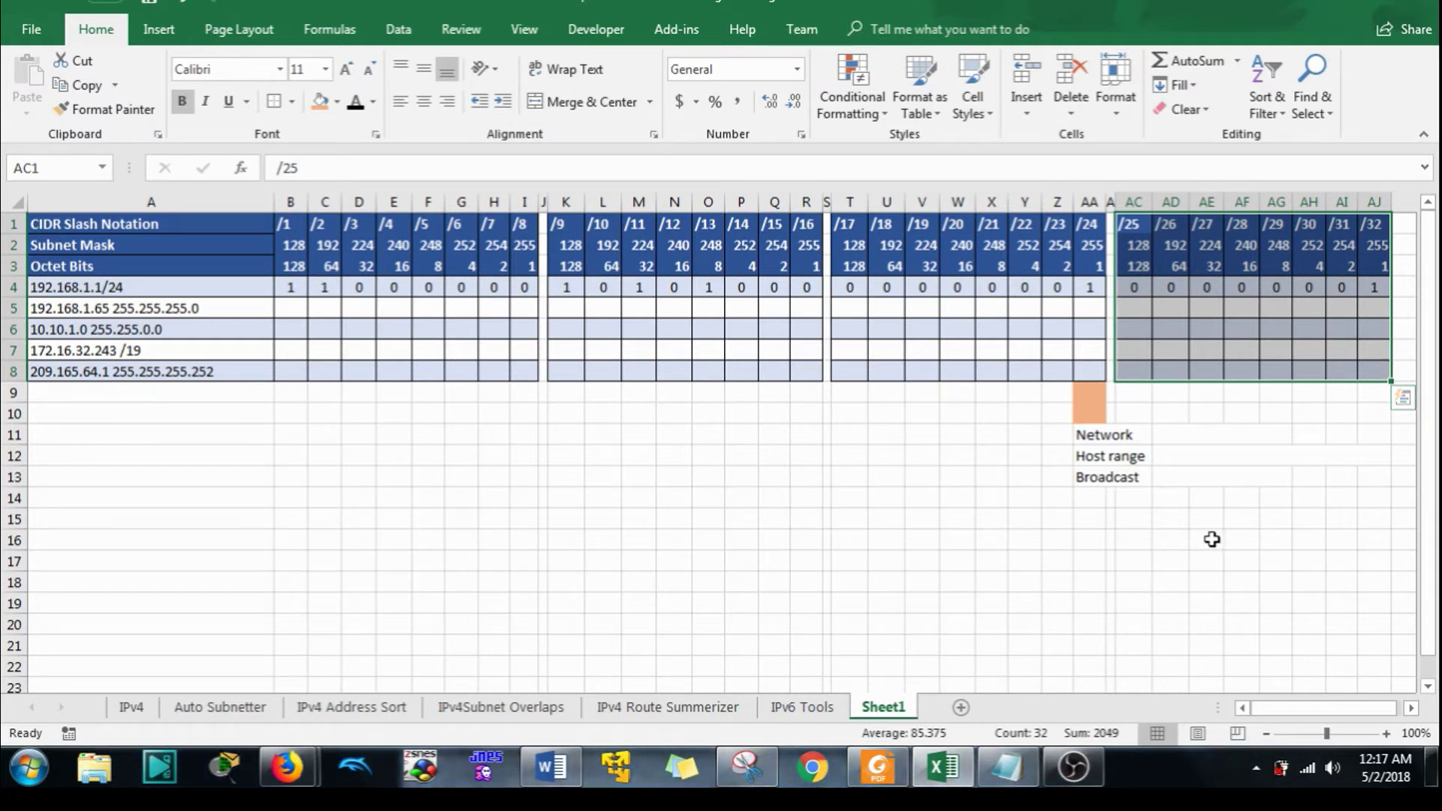
left_click(1176, 539)
left_click_drag(1089, 412, 290, 226)
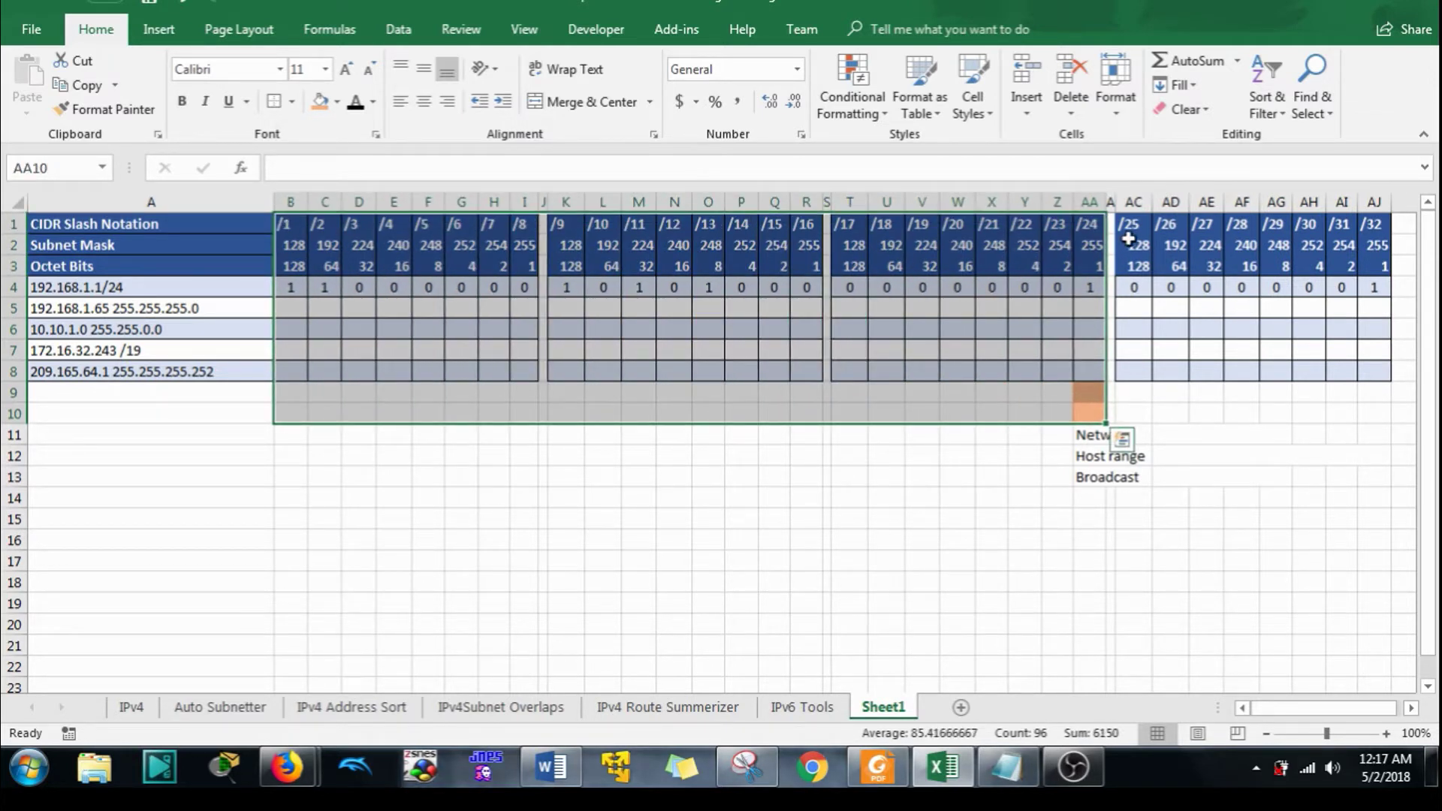
left_click_drag(1130, 225, 1378, 372)
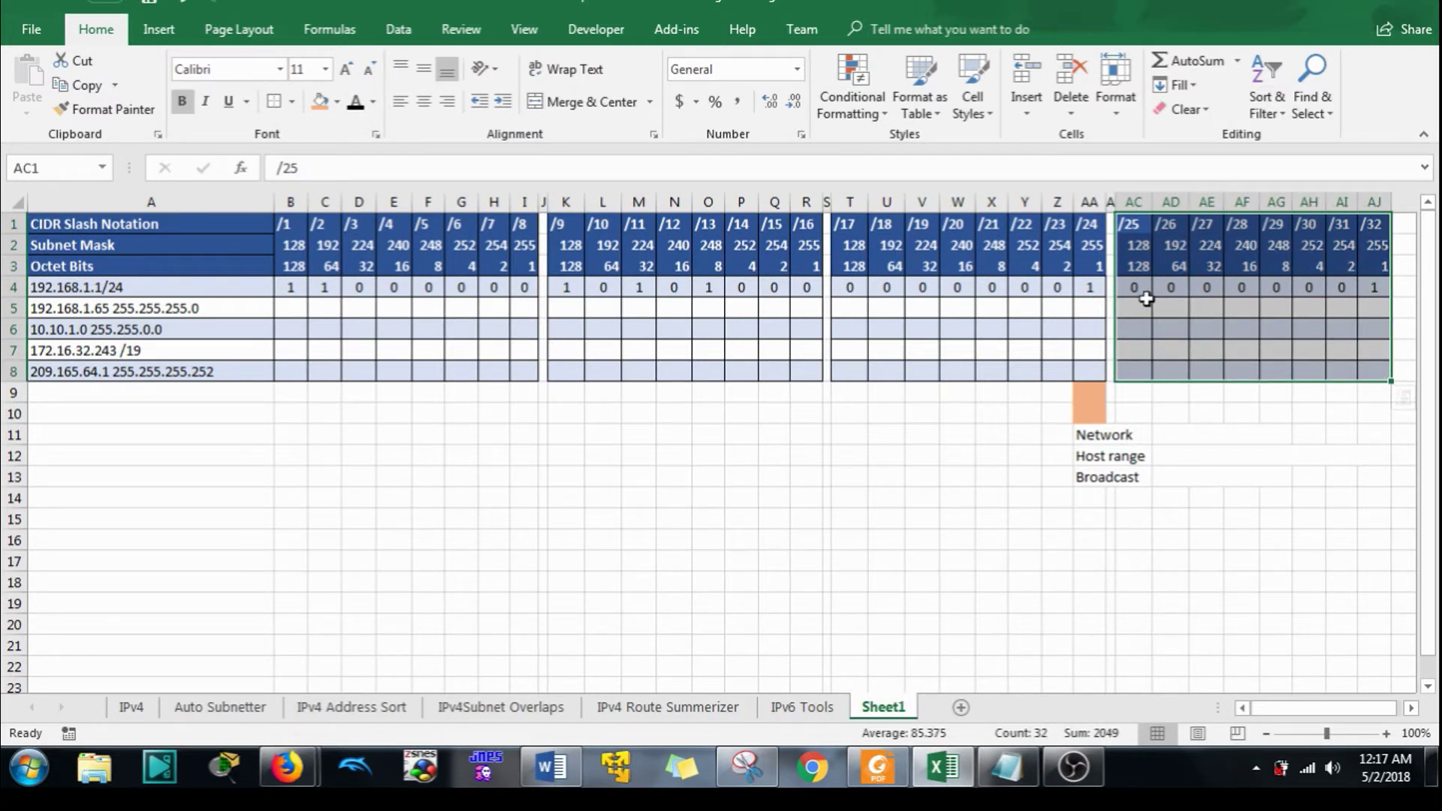
Enter 192.168.1.0 as the network address in AD11.
left_click(1166, 435)
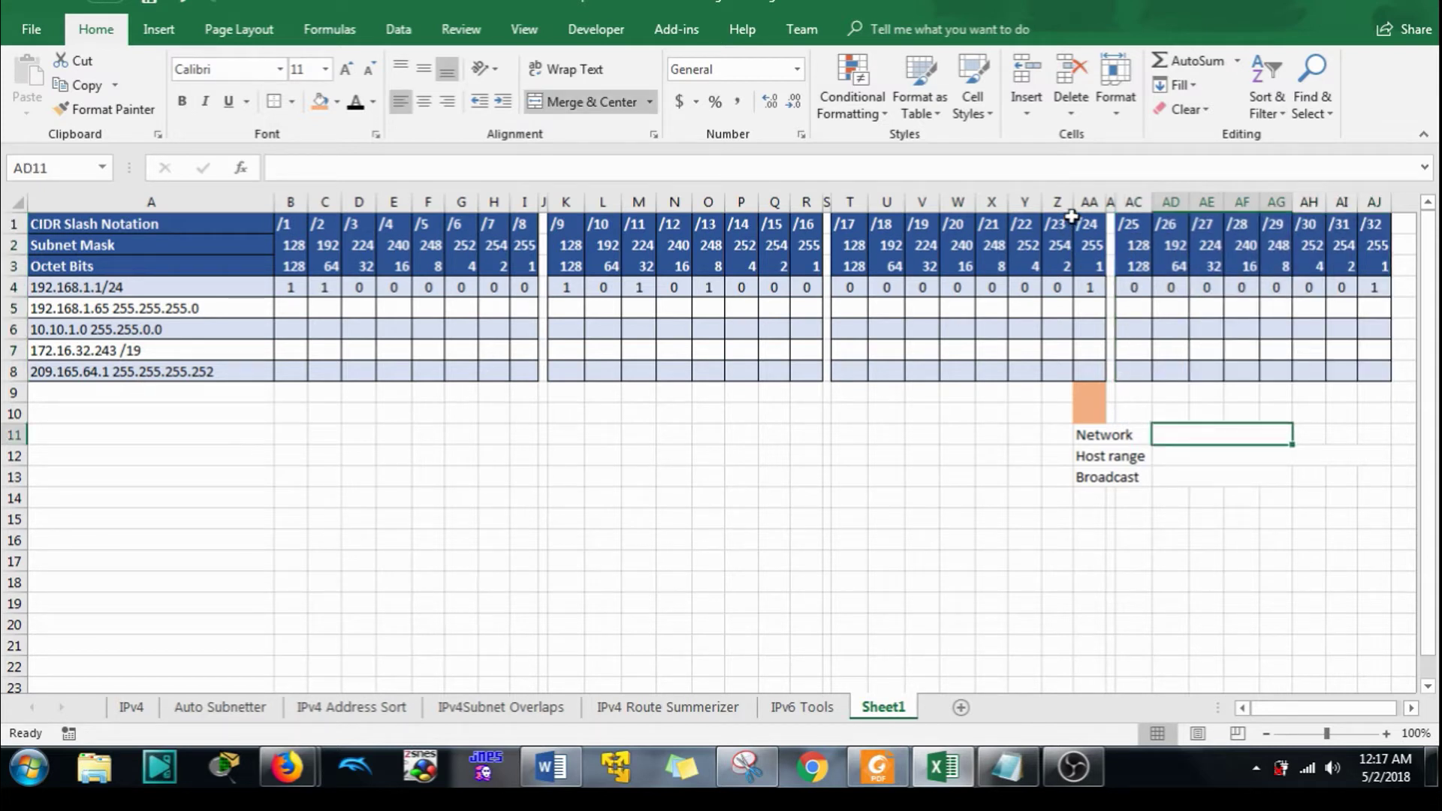
left_click(1091, 395)
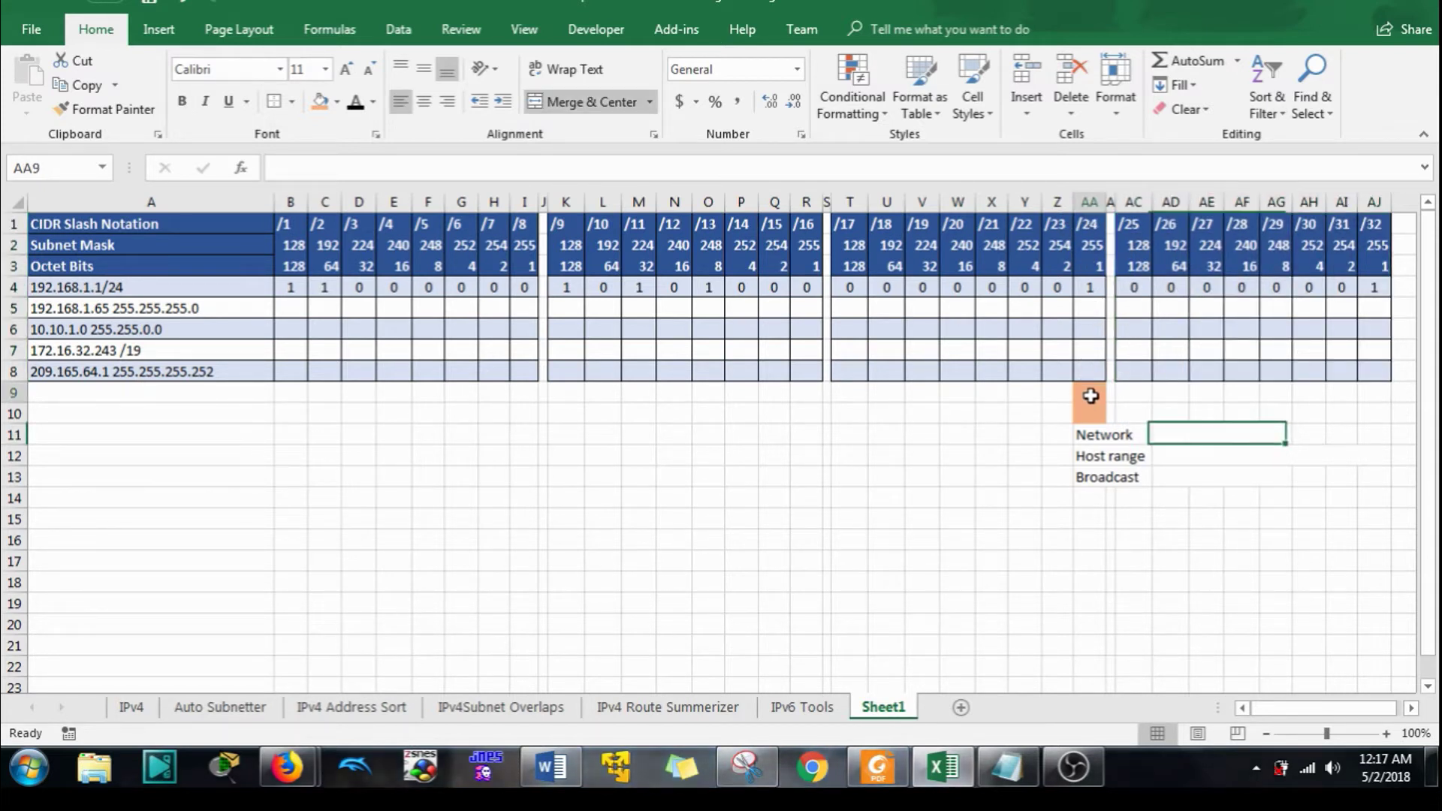
left_click(1188, 436)
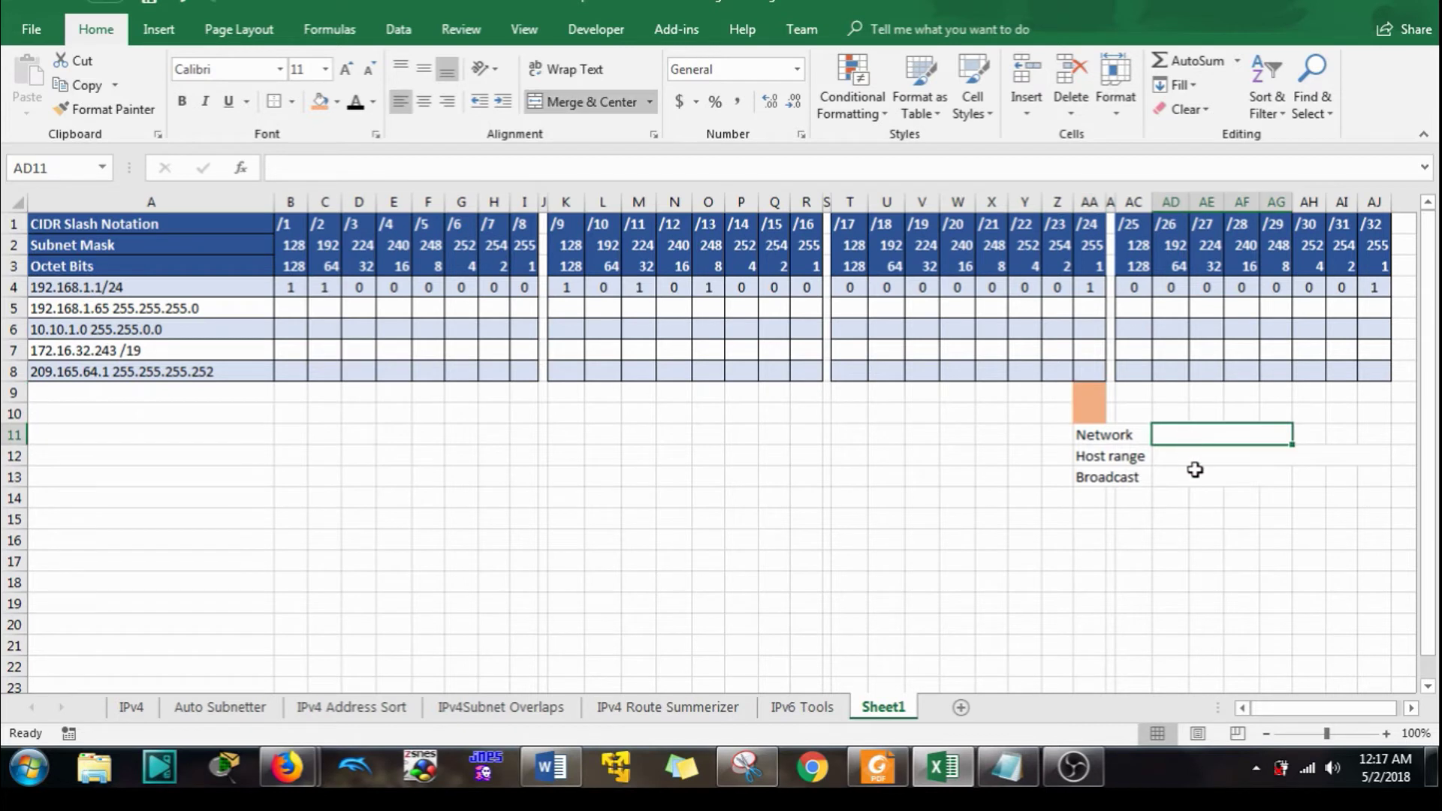
type("192.168.1.0")
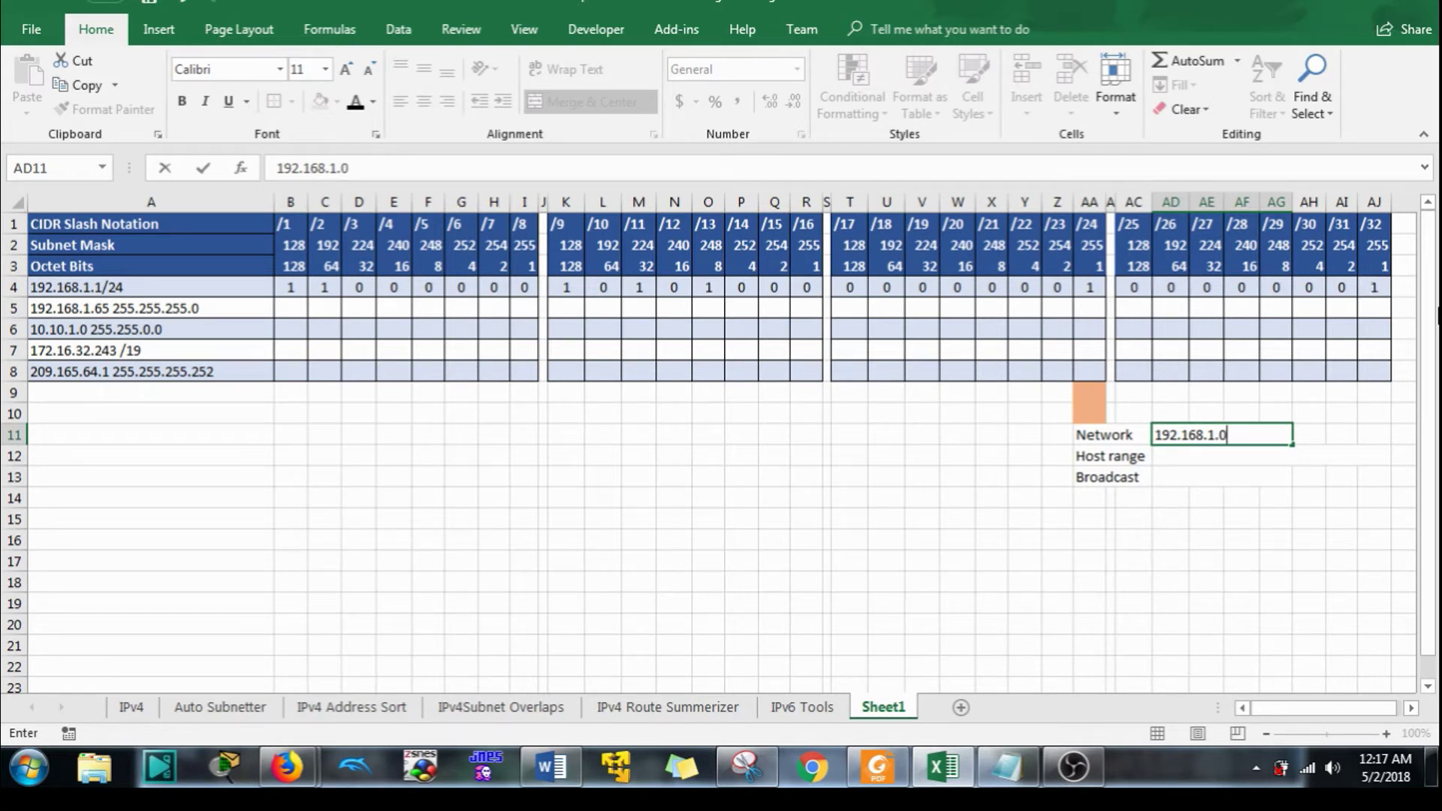
left_click(1194, 480)
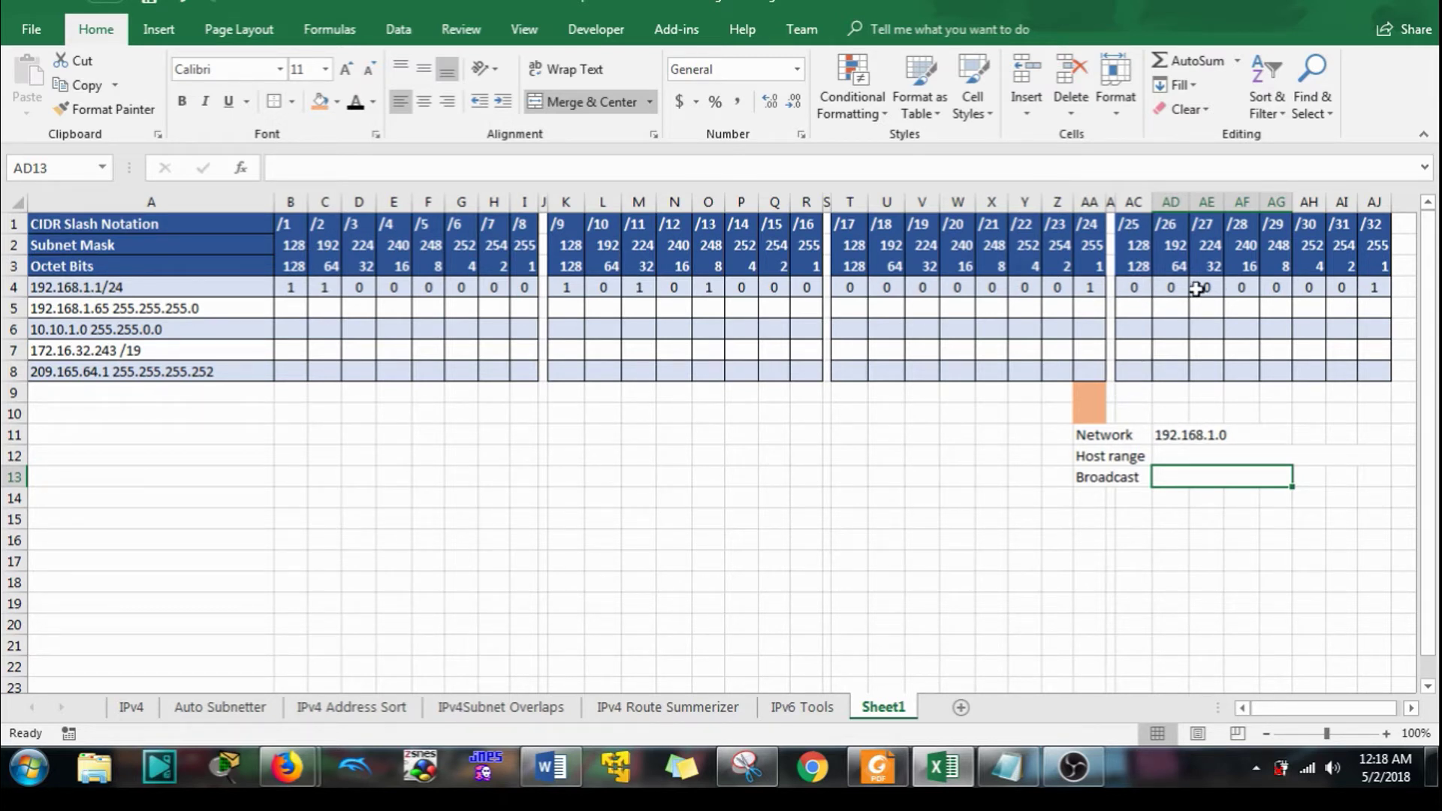
Set all host bits of 192.168.1.1/24, from AC4 to AJ4, to 1.
left_click_drag(1134, 287, 1366, 289)
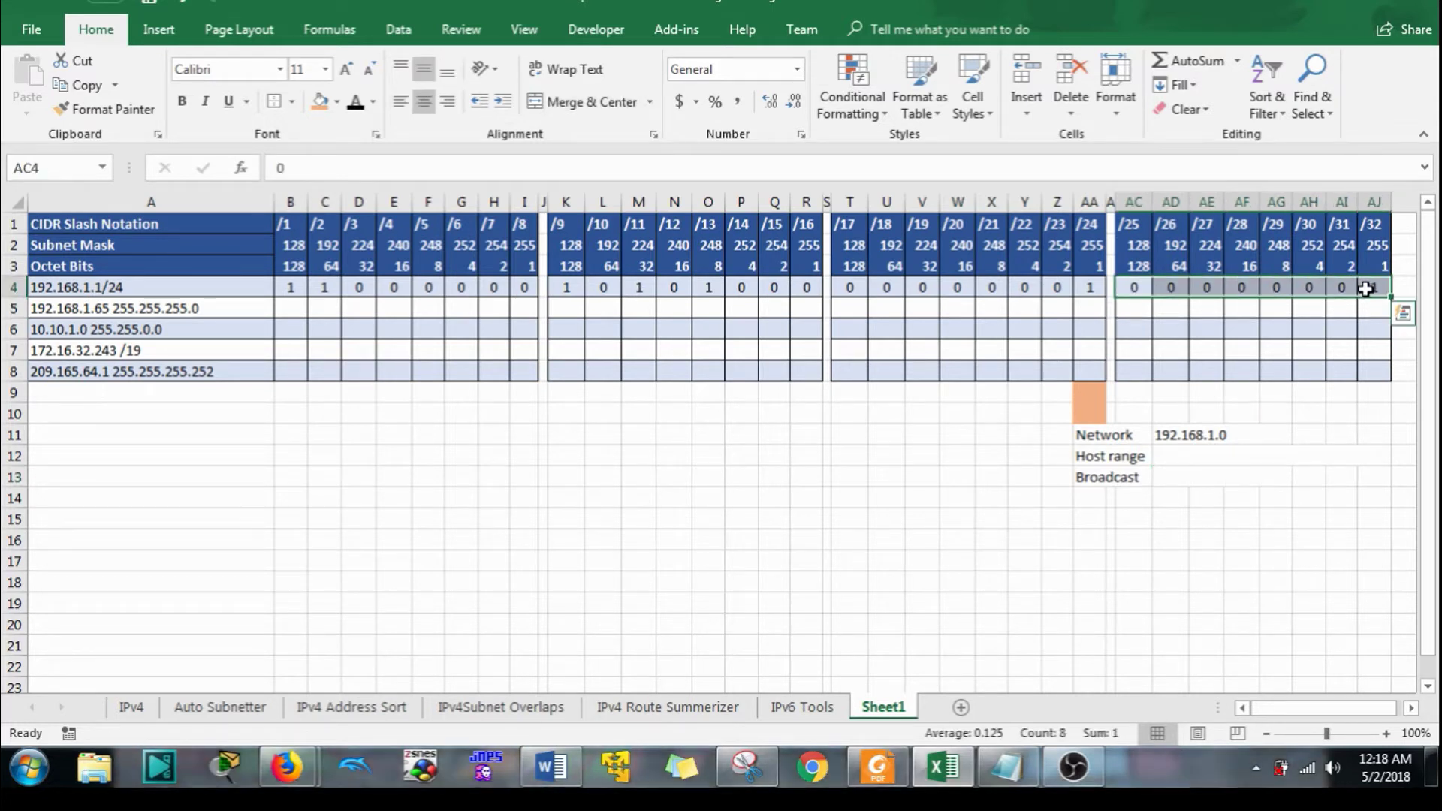
type("1 1 1 1 1 1 ")
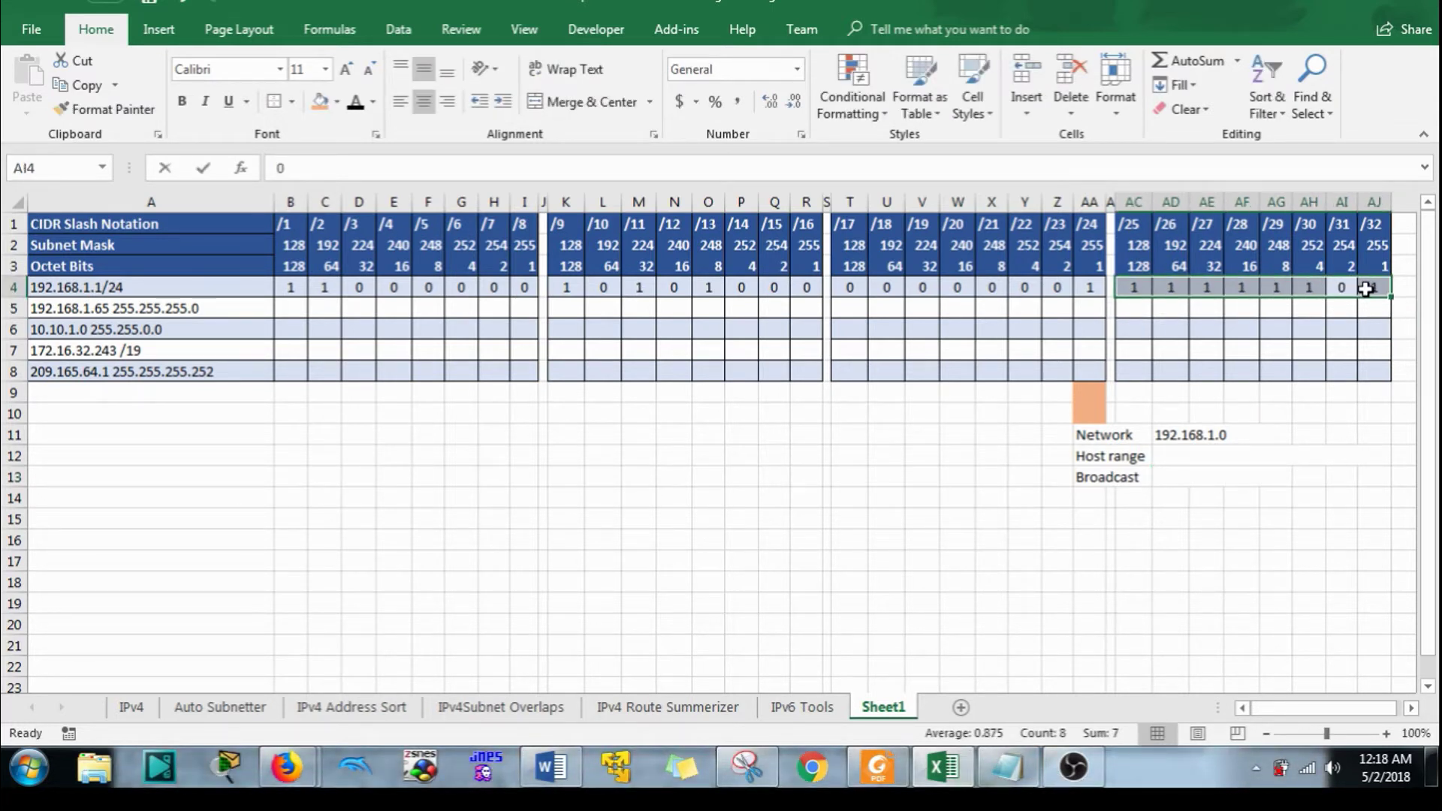
type("1")
key("Return")
key("Return")
left_click(1342, 333)
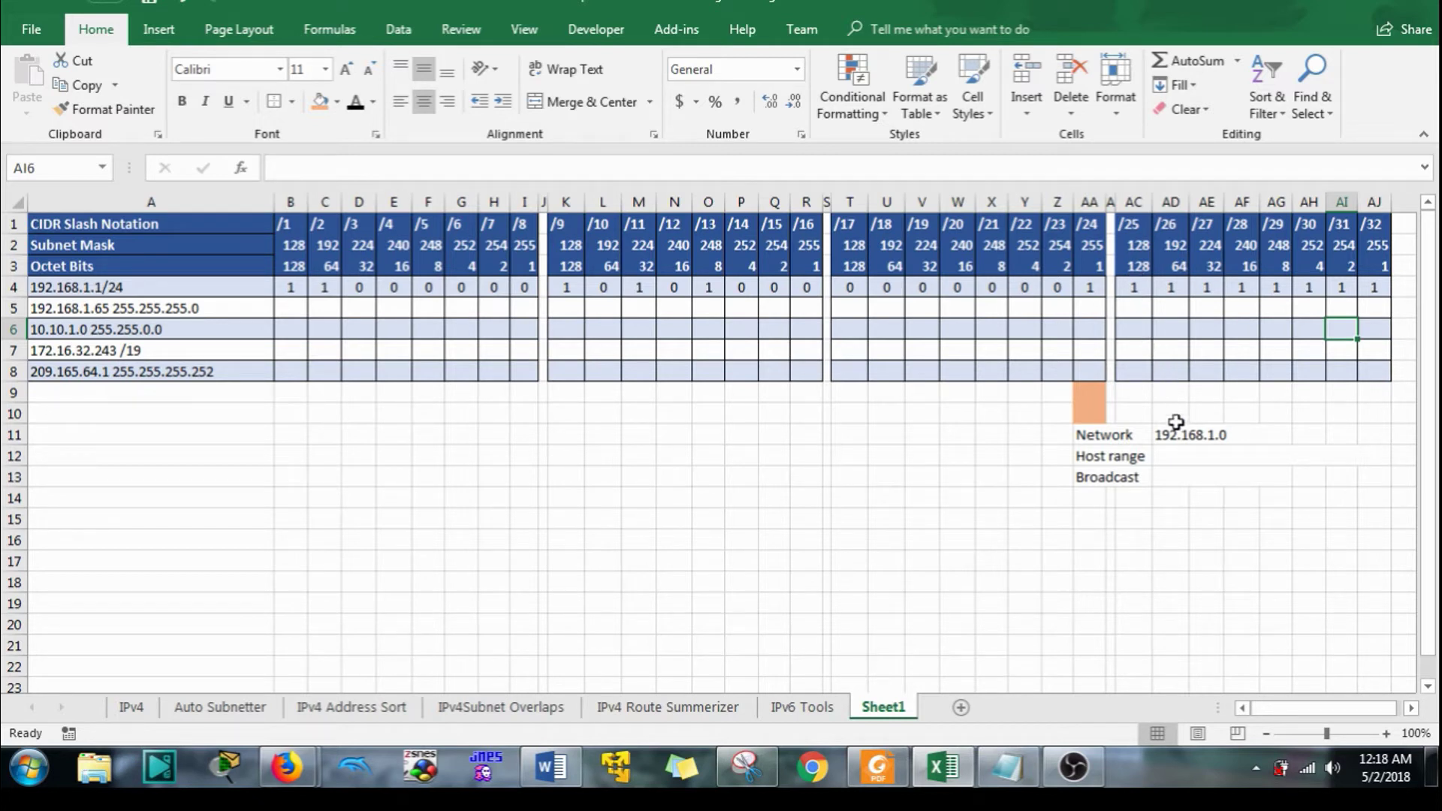
Try to copy the 192.168.1 part of the network address into the broadcast cell AD13.
double_click(1216, 435)
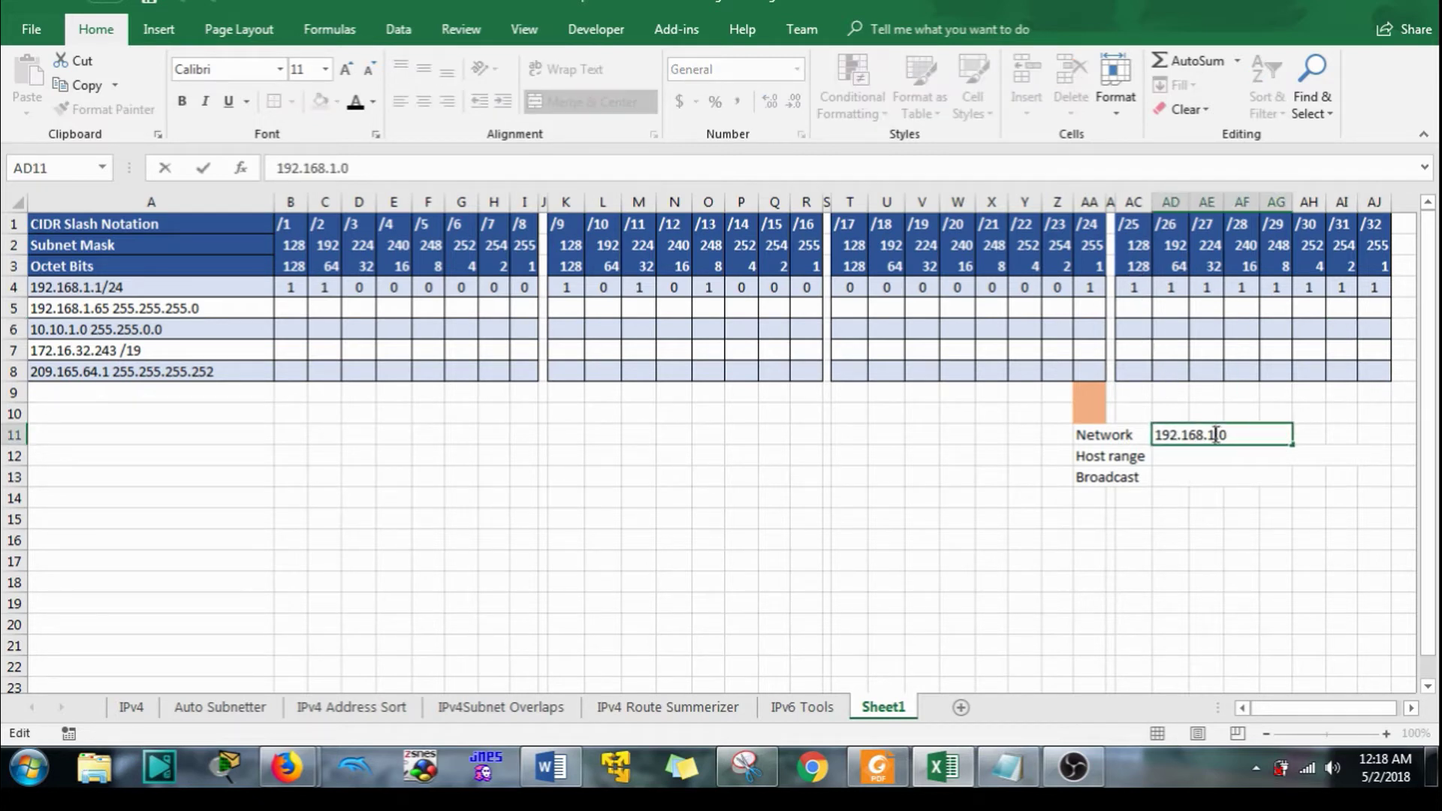
left_click_drag(1219, 435, 1156, 435)
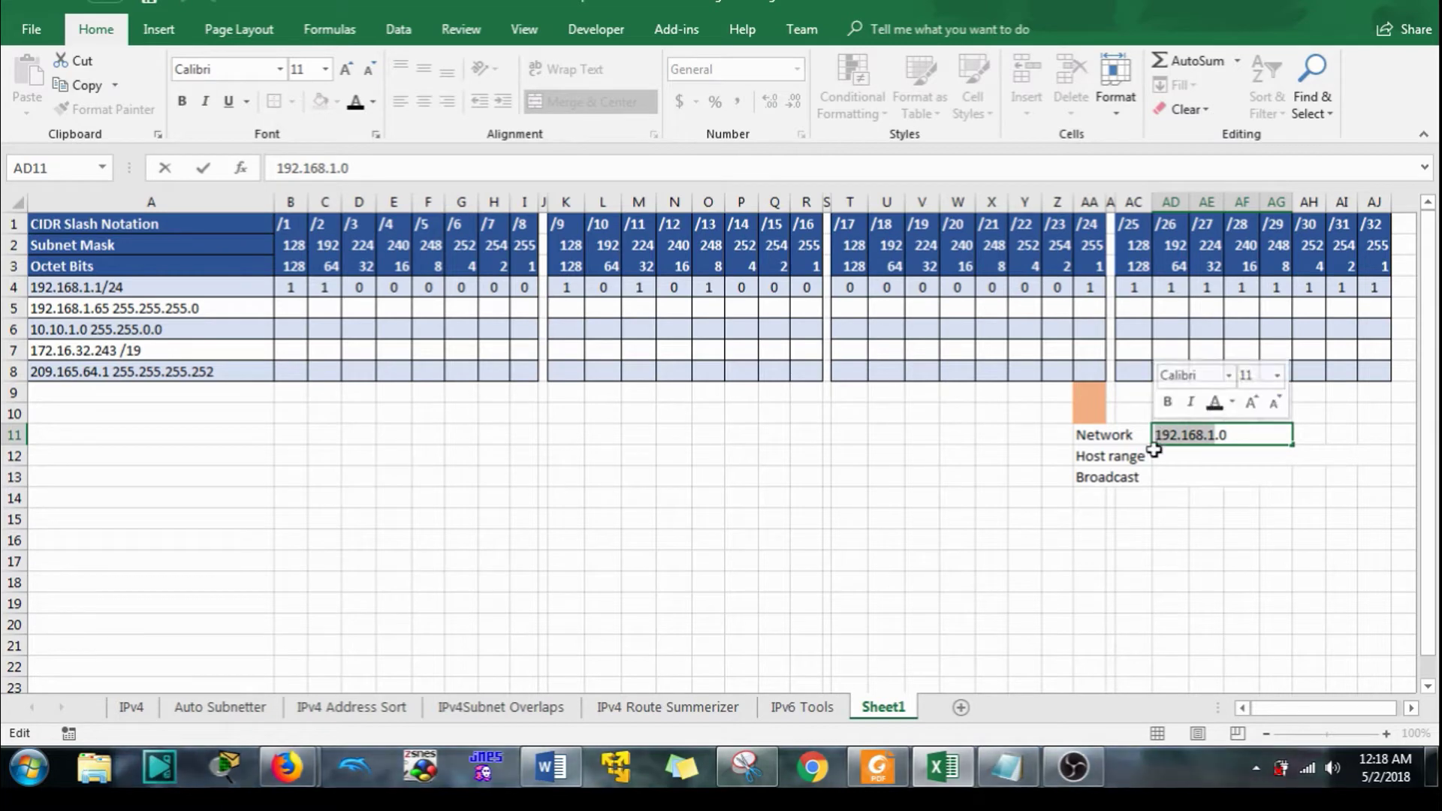
key("ctrl+c")
left_click(1181, 477)
key("ctrl+v")
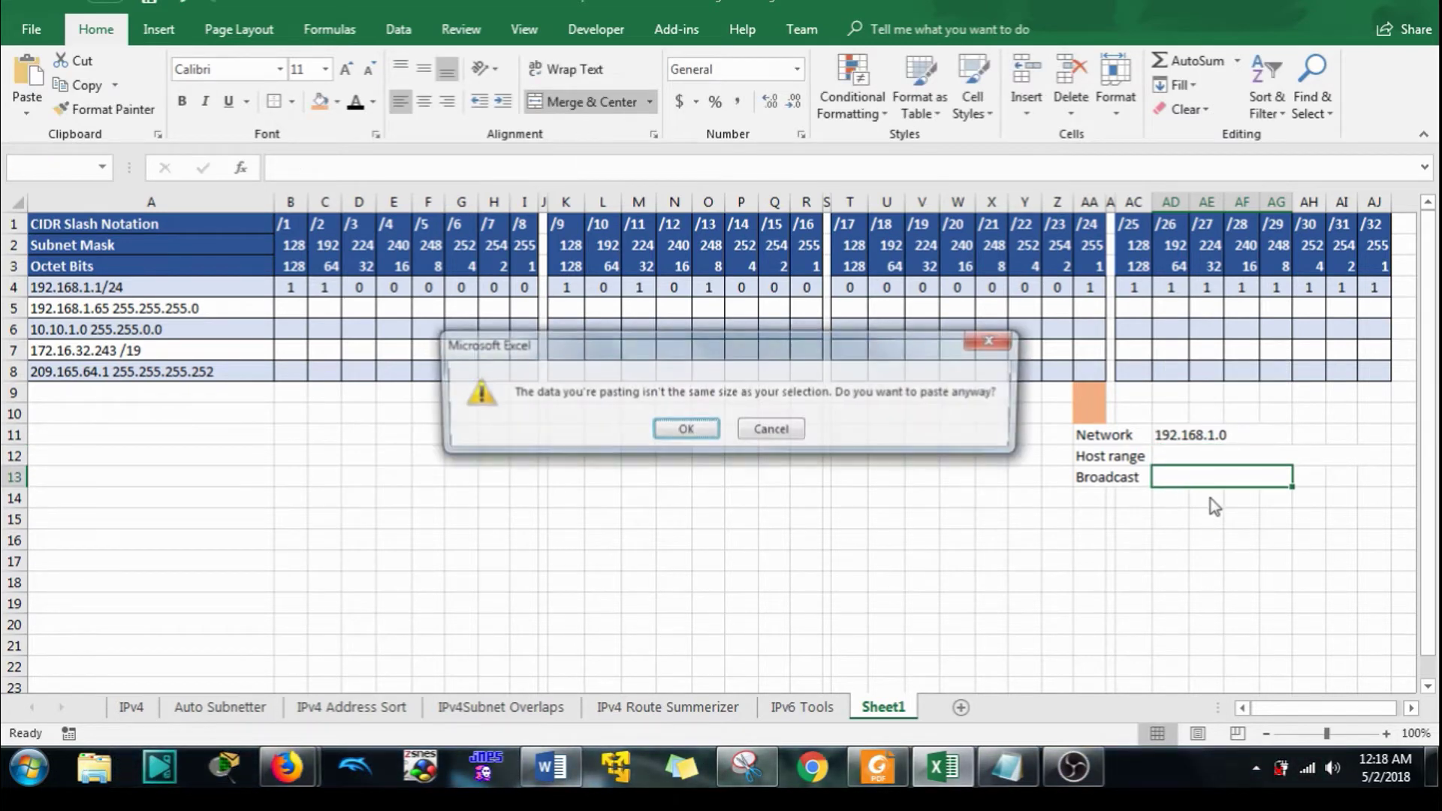
left_click(696, 429)
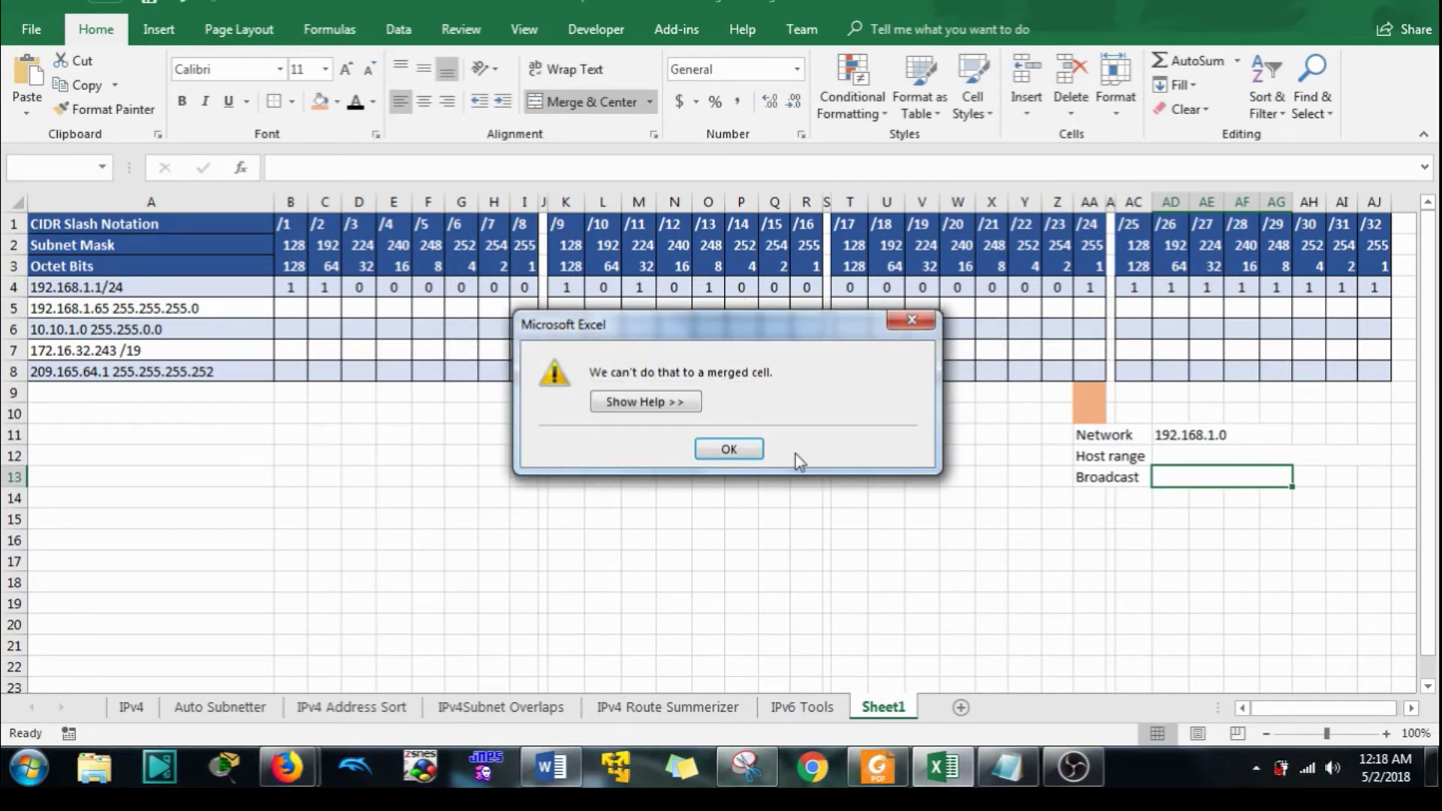
left_click(733, 448)
Enter 192.168.1.255 as the broadcast address in AD13.
double_click(1227, 476)
key("ctrl+v")
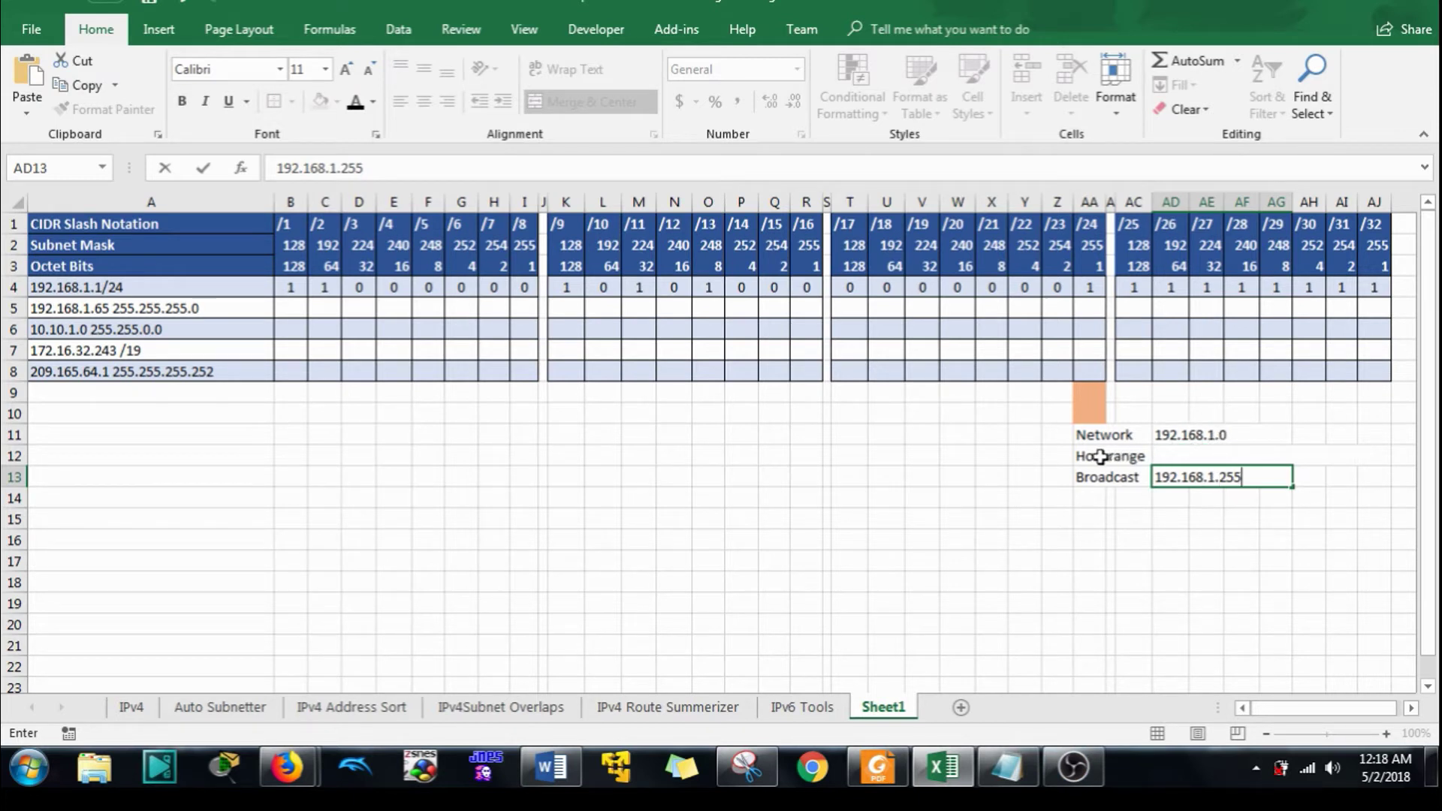
Enter 192.168.1.1 --> 192.168.1.254 as the host range in AD12.
left_click(1176, 454)
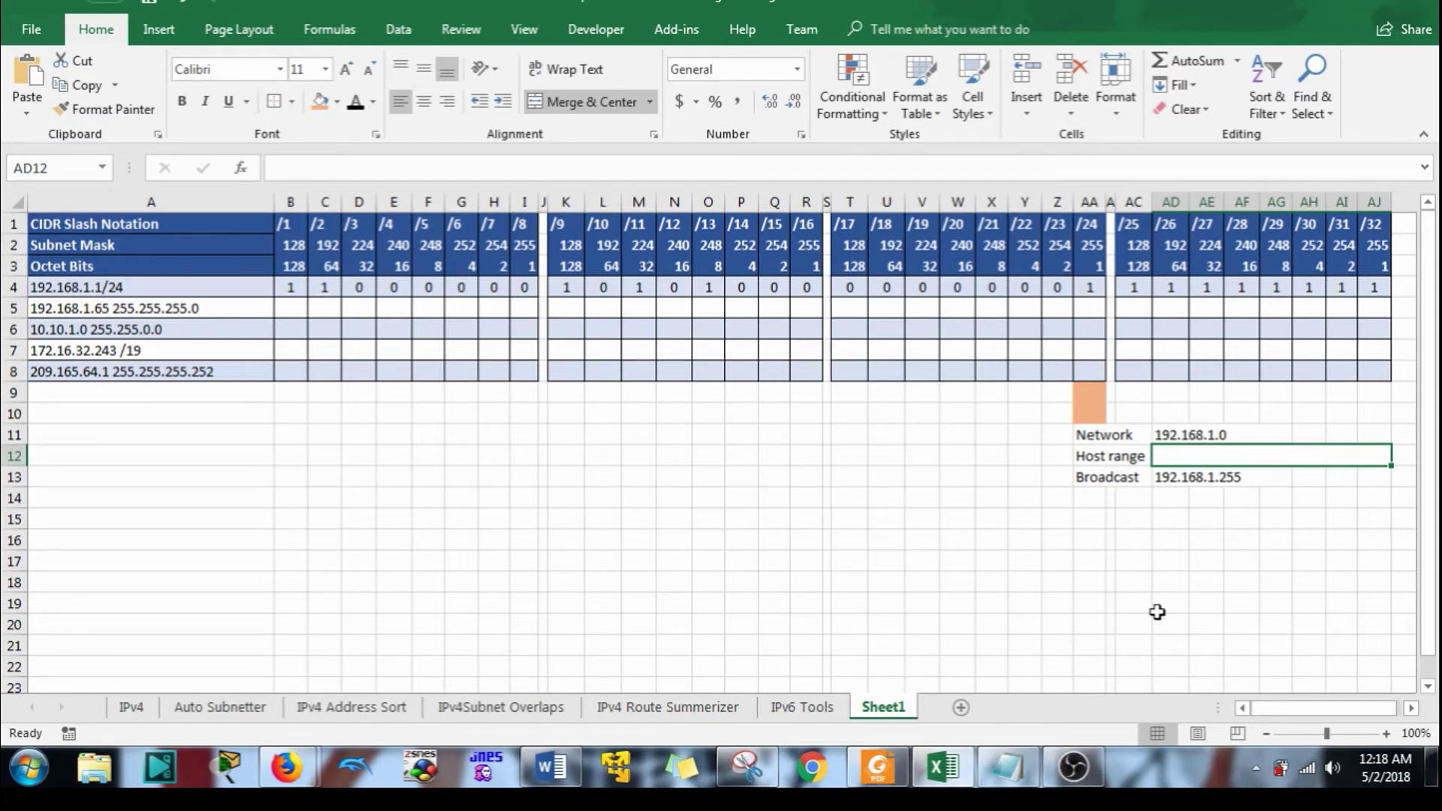
type("192.168.1.1 --")
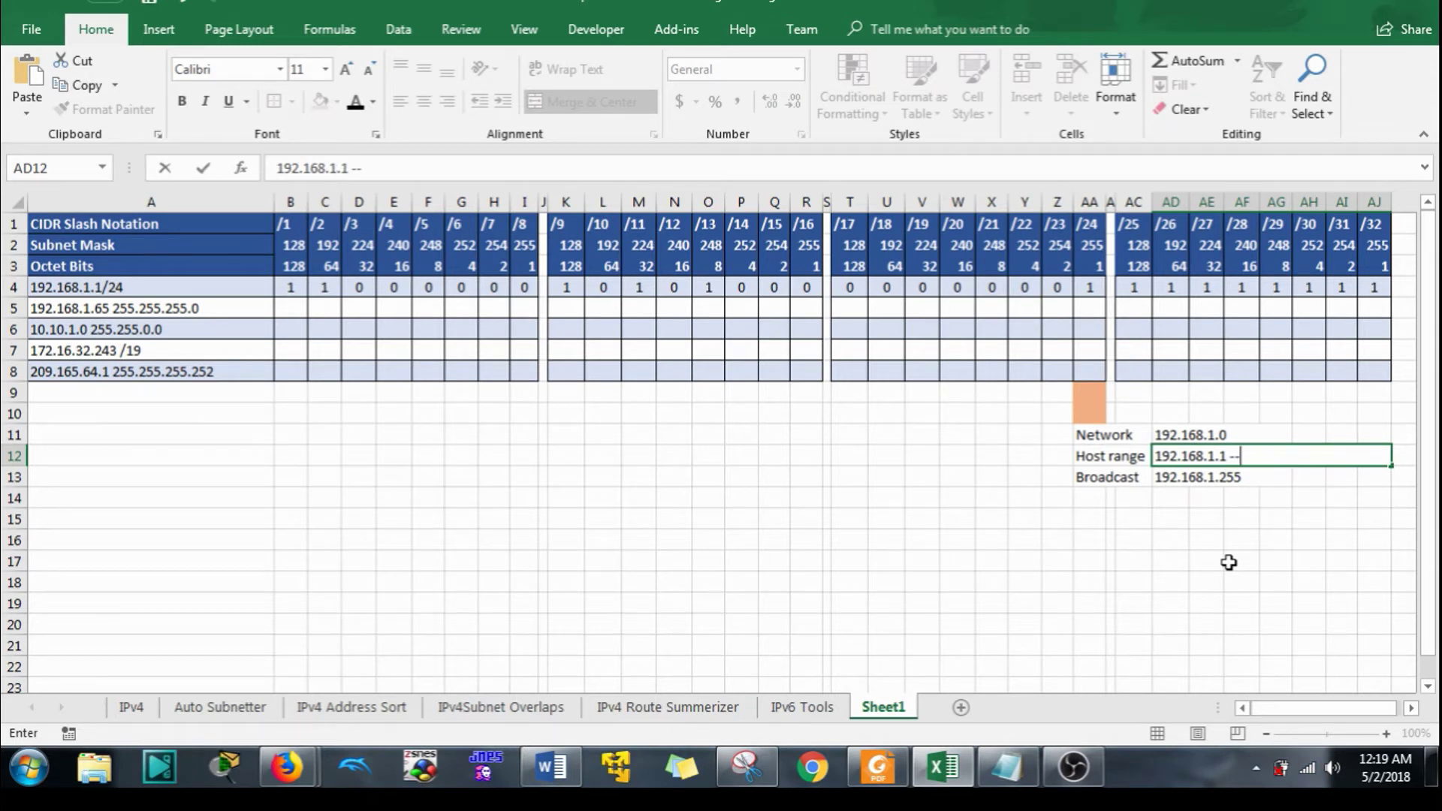
type("> 192.168.1")
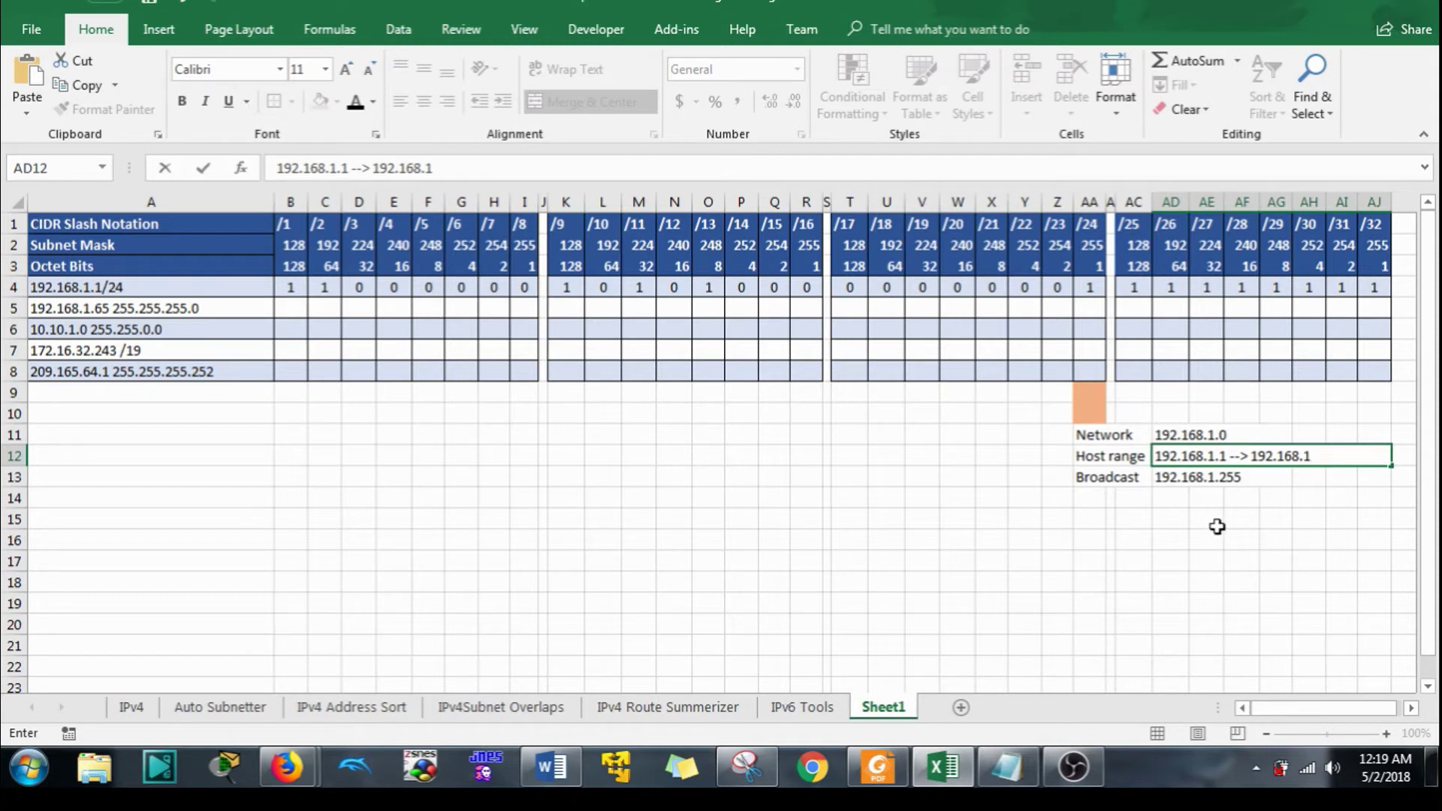
type(".254")
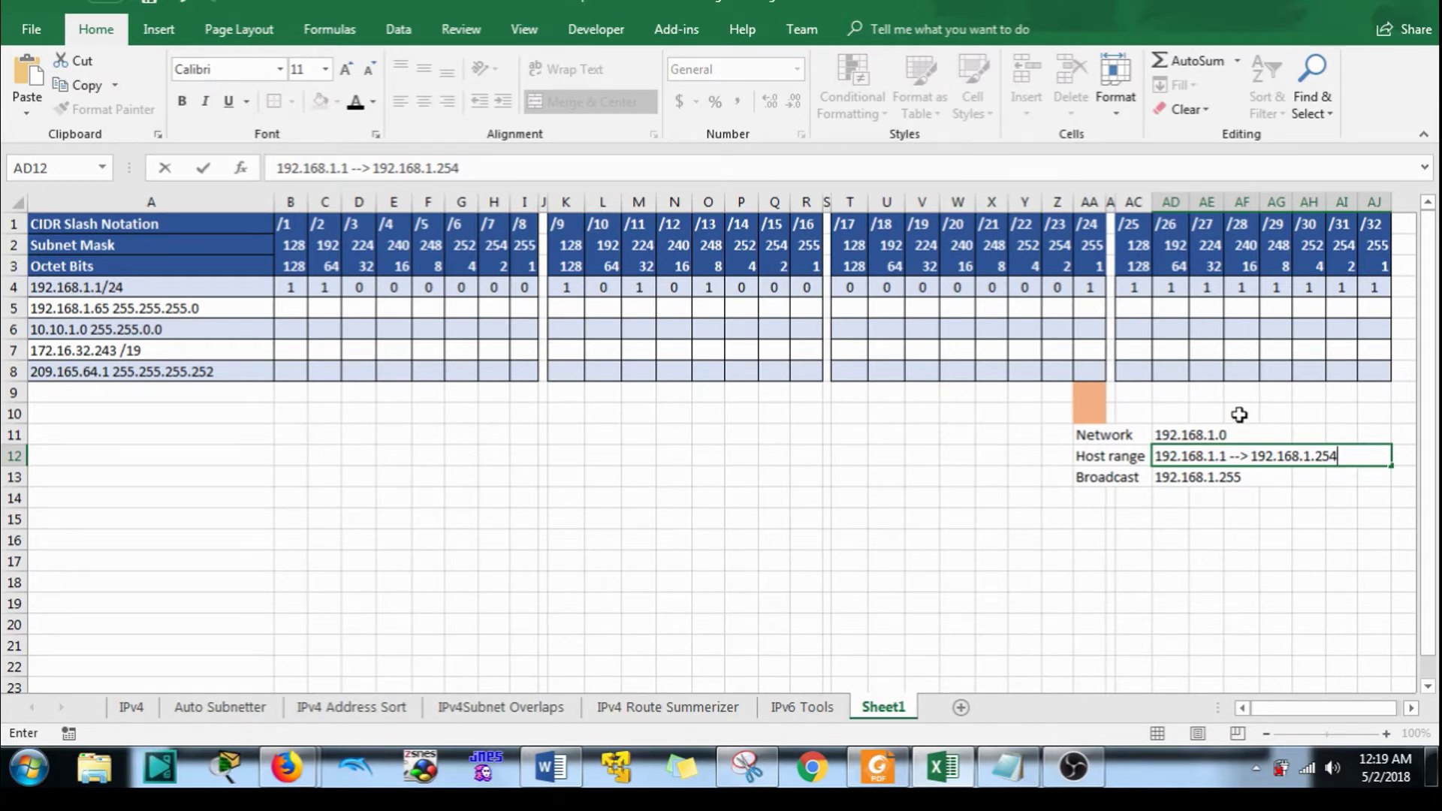
left_click(1273, 562)
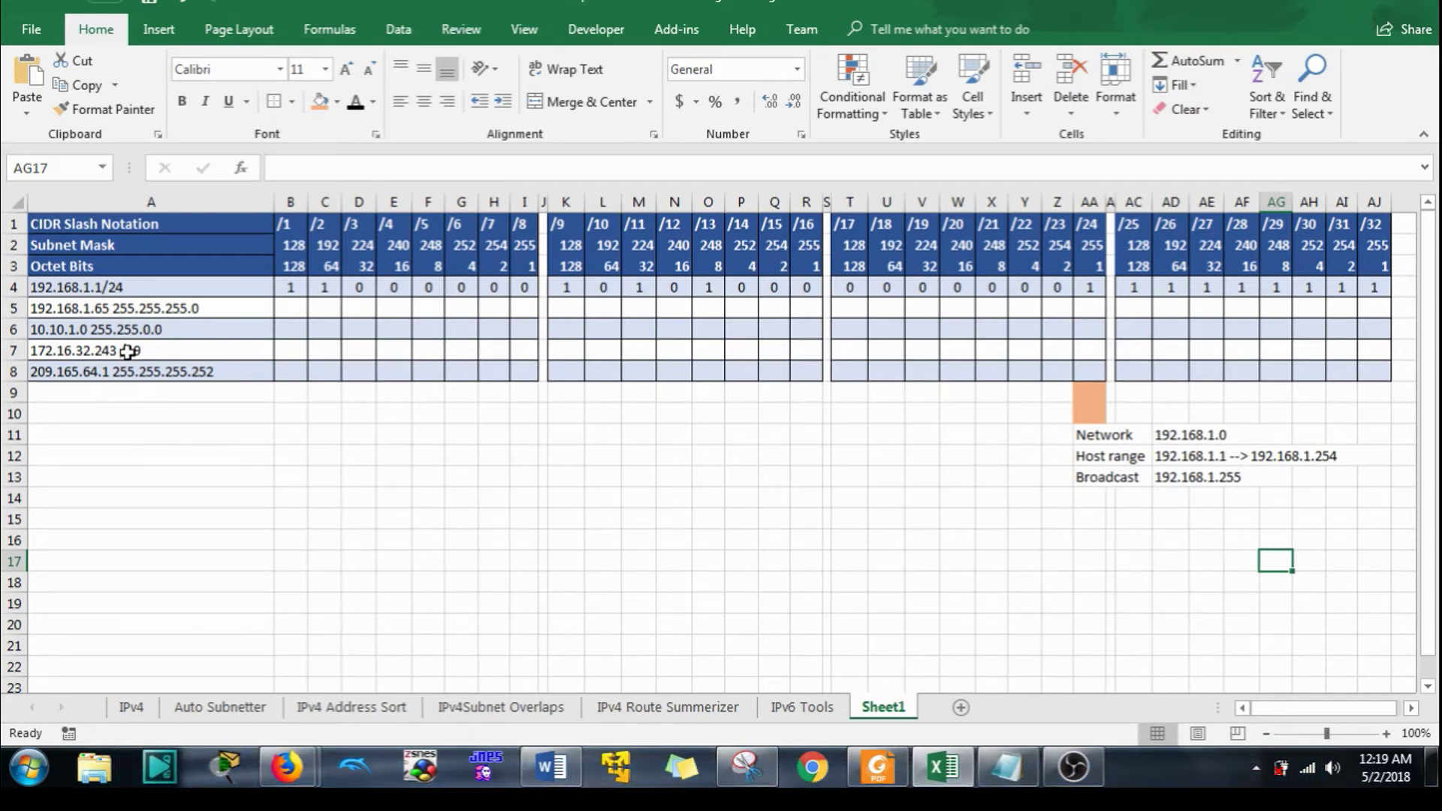
left_click_drag(1193, 434, 1255, 476)
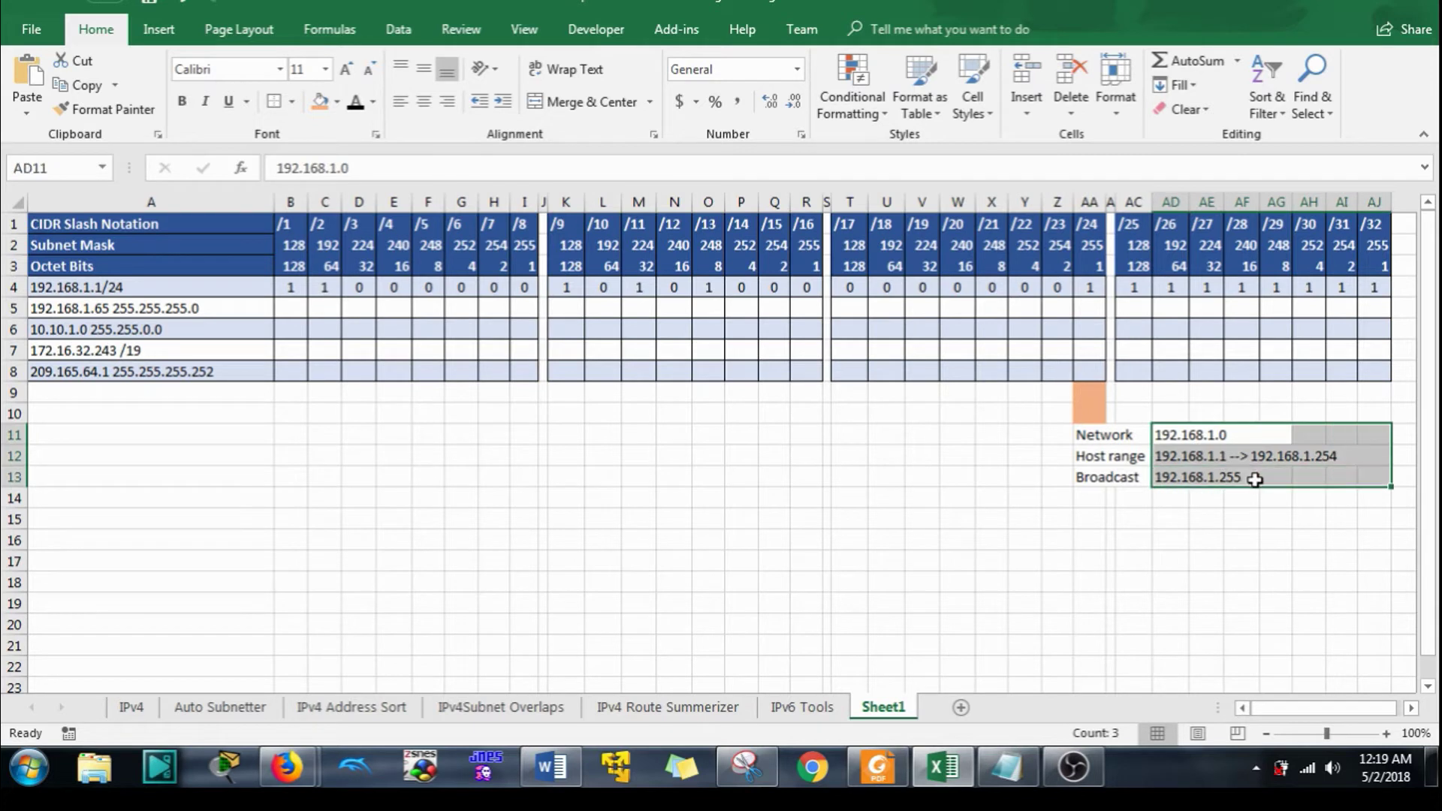
Clear the network, host range and broadcast values in AD11:AD13 and remove the fill from AA9:AA10.
key("Delete")
left_click(1097, 390)
left_click_drag(1097, 391, 1091, 413)
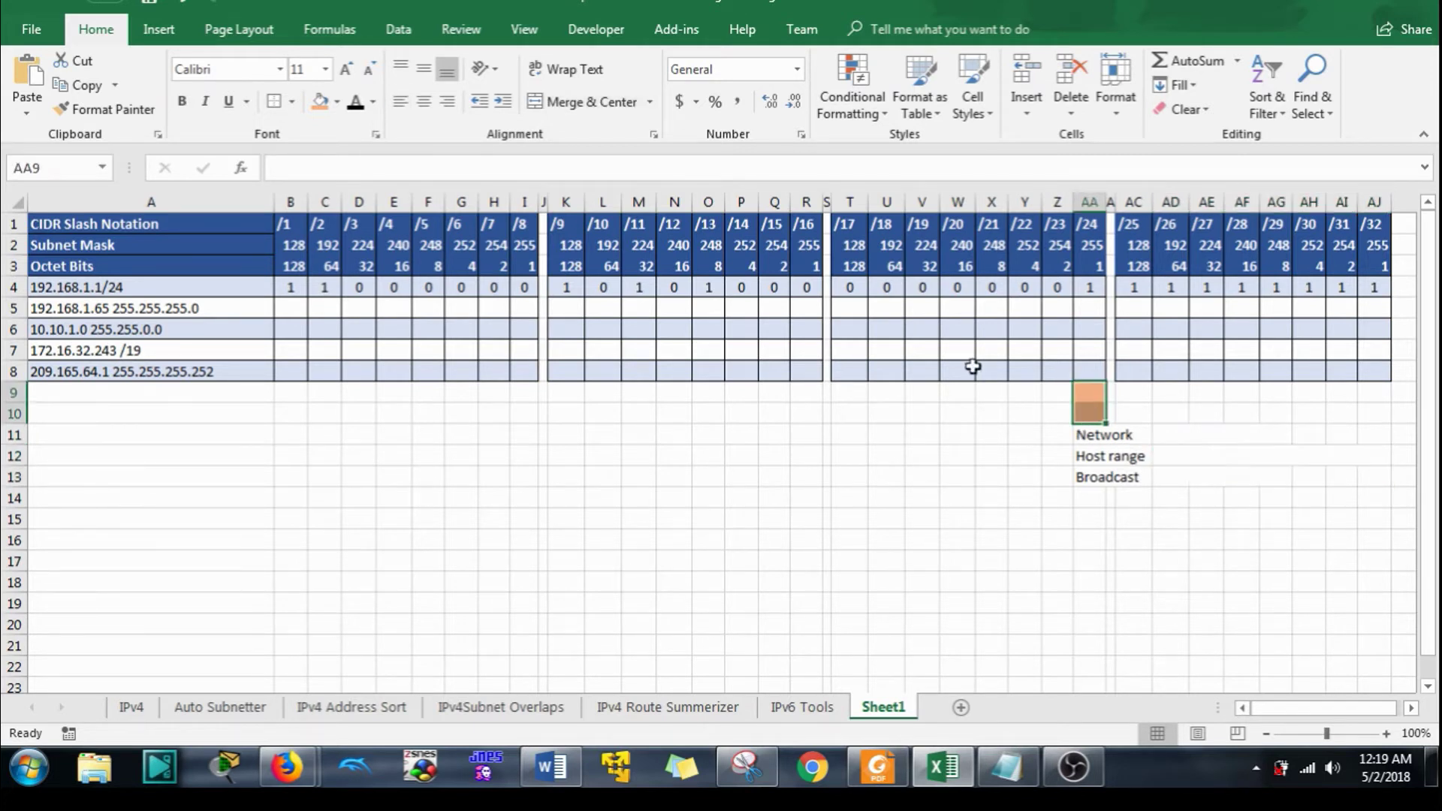
left_click(337, 101)
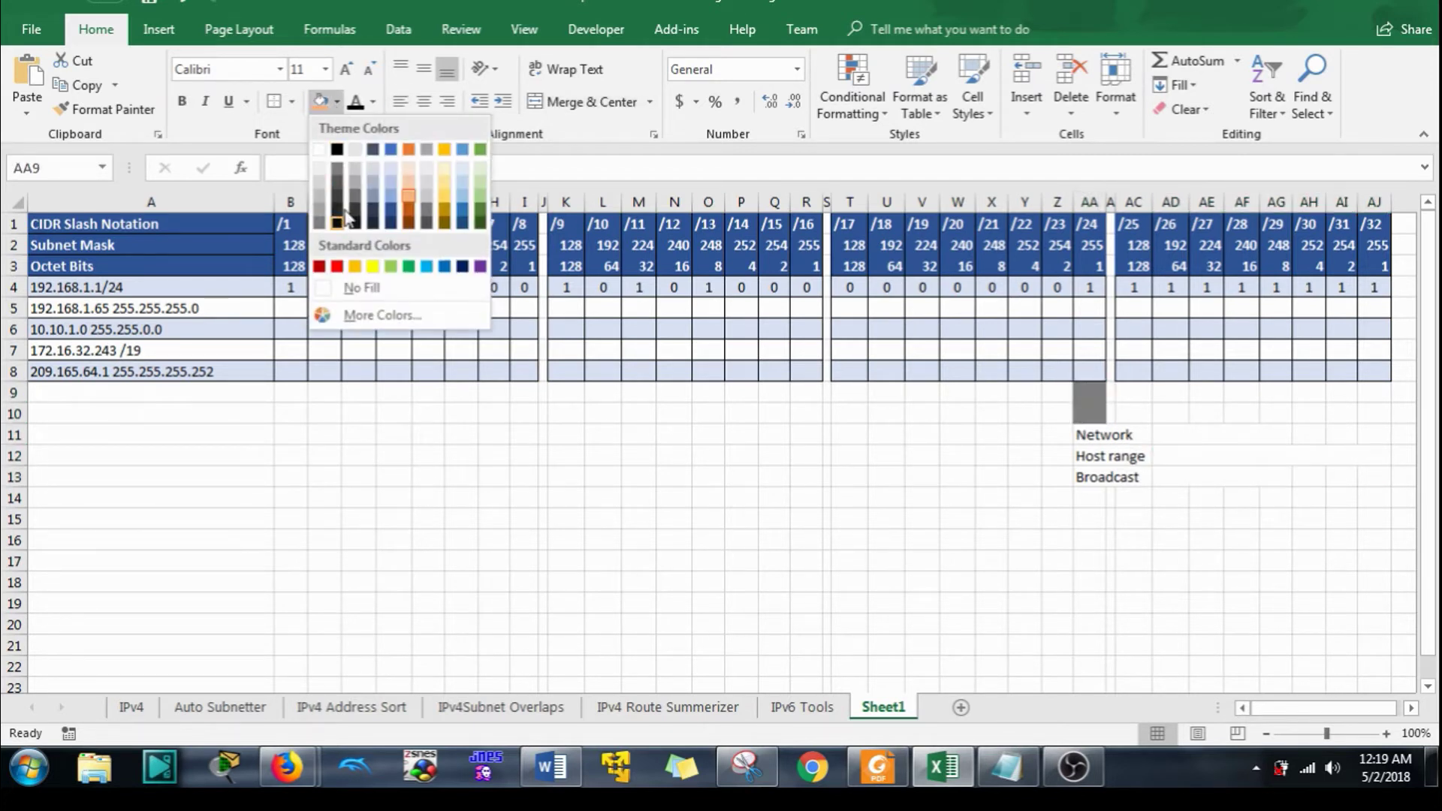
left_click(354, 286)
left_click(577, 514)
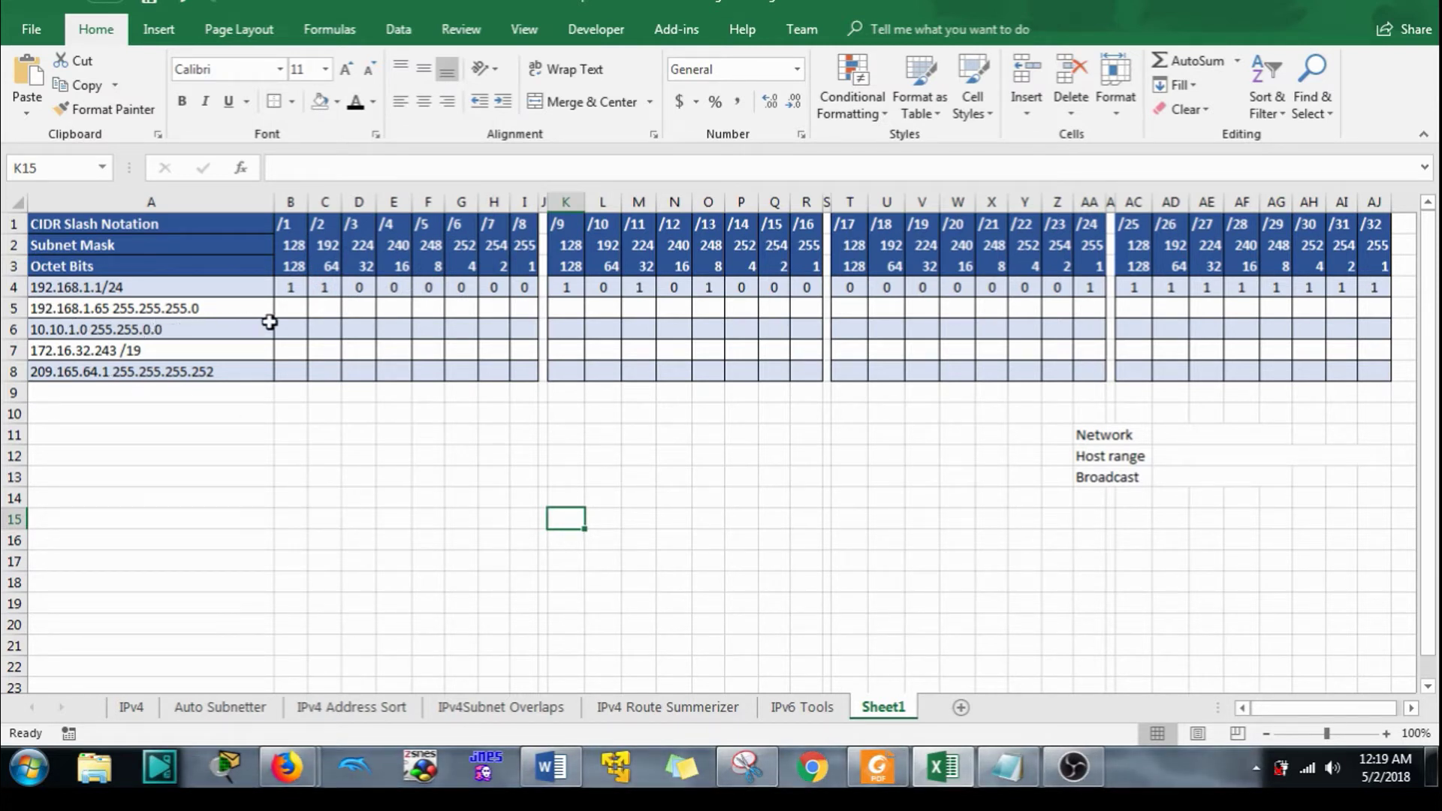
Enter the first octet of 192.168.1.65 as bits 11000000 in B5 to I5.
left_click(295, 310)
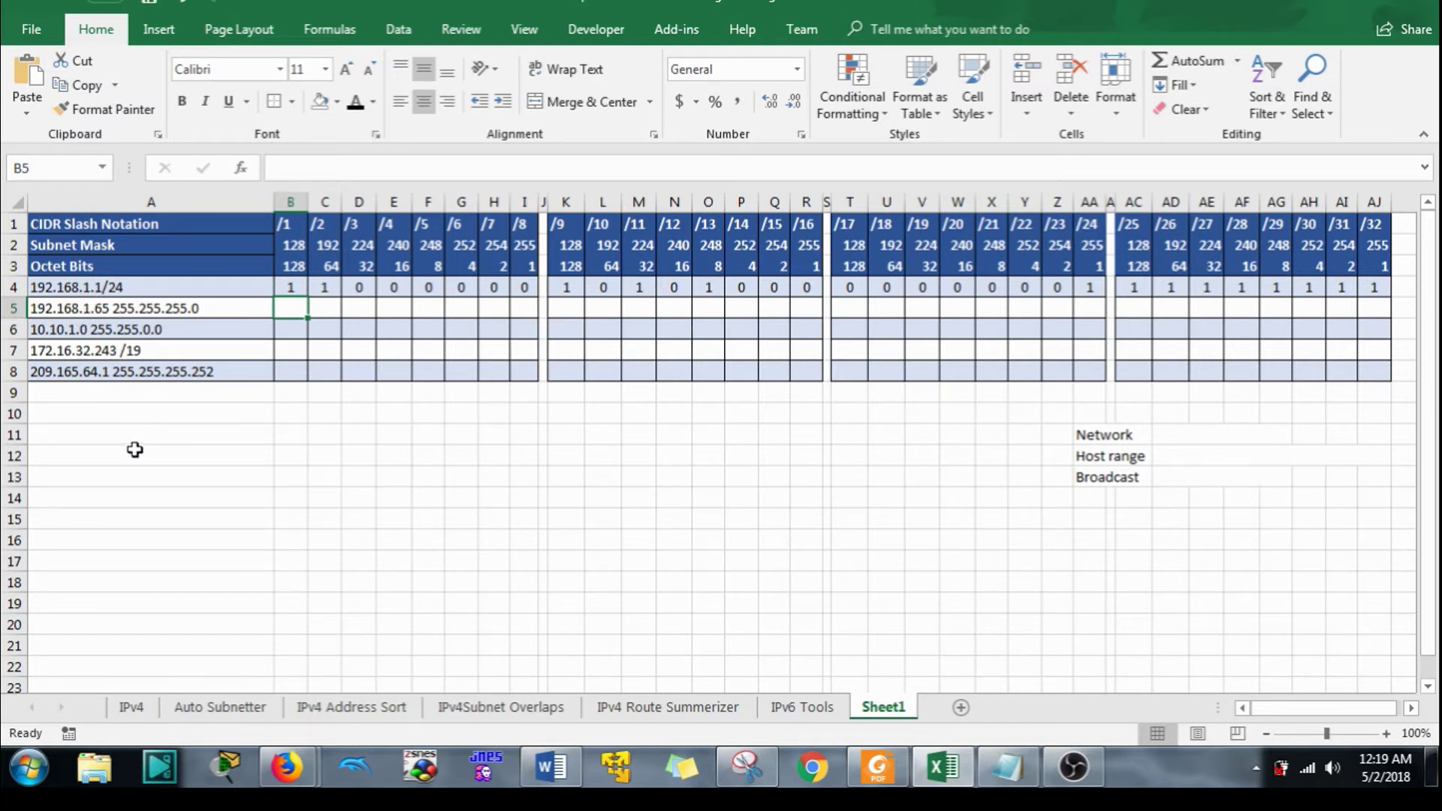
type("1")
key("Tab")
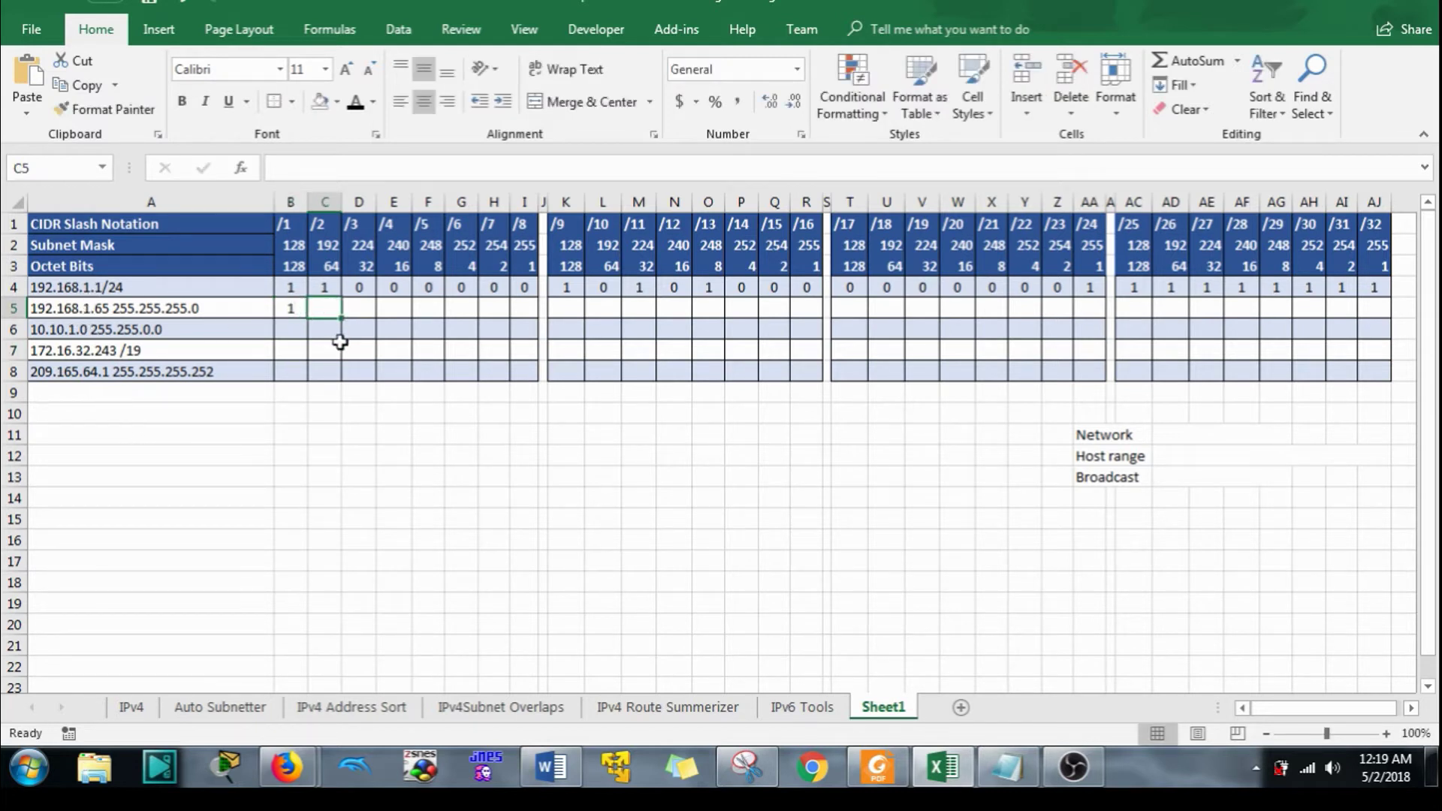
type("1")
left_click(364, 312)
type("0")
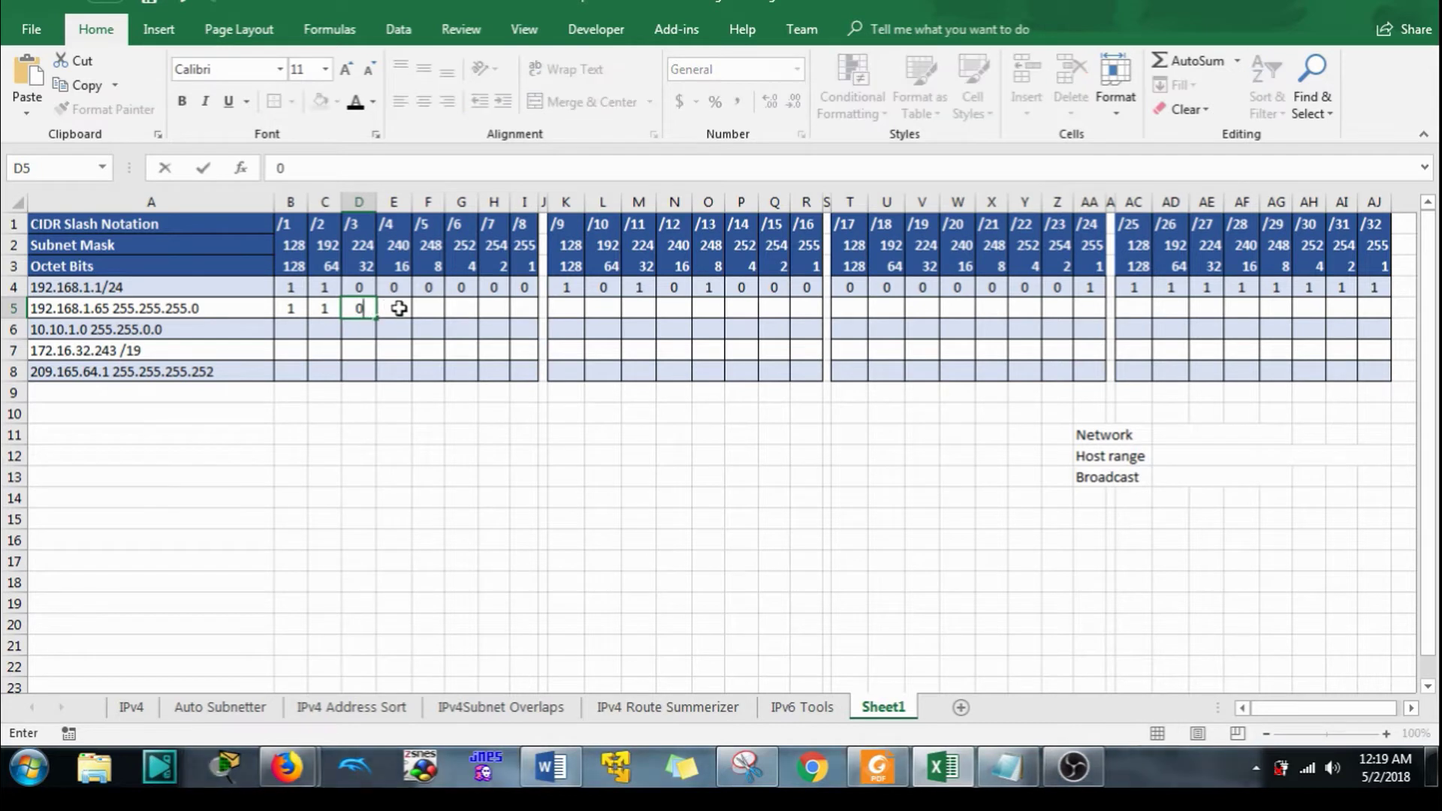
left_click(374, 315)
left_click_drag(375, 315, 529, 314)
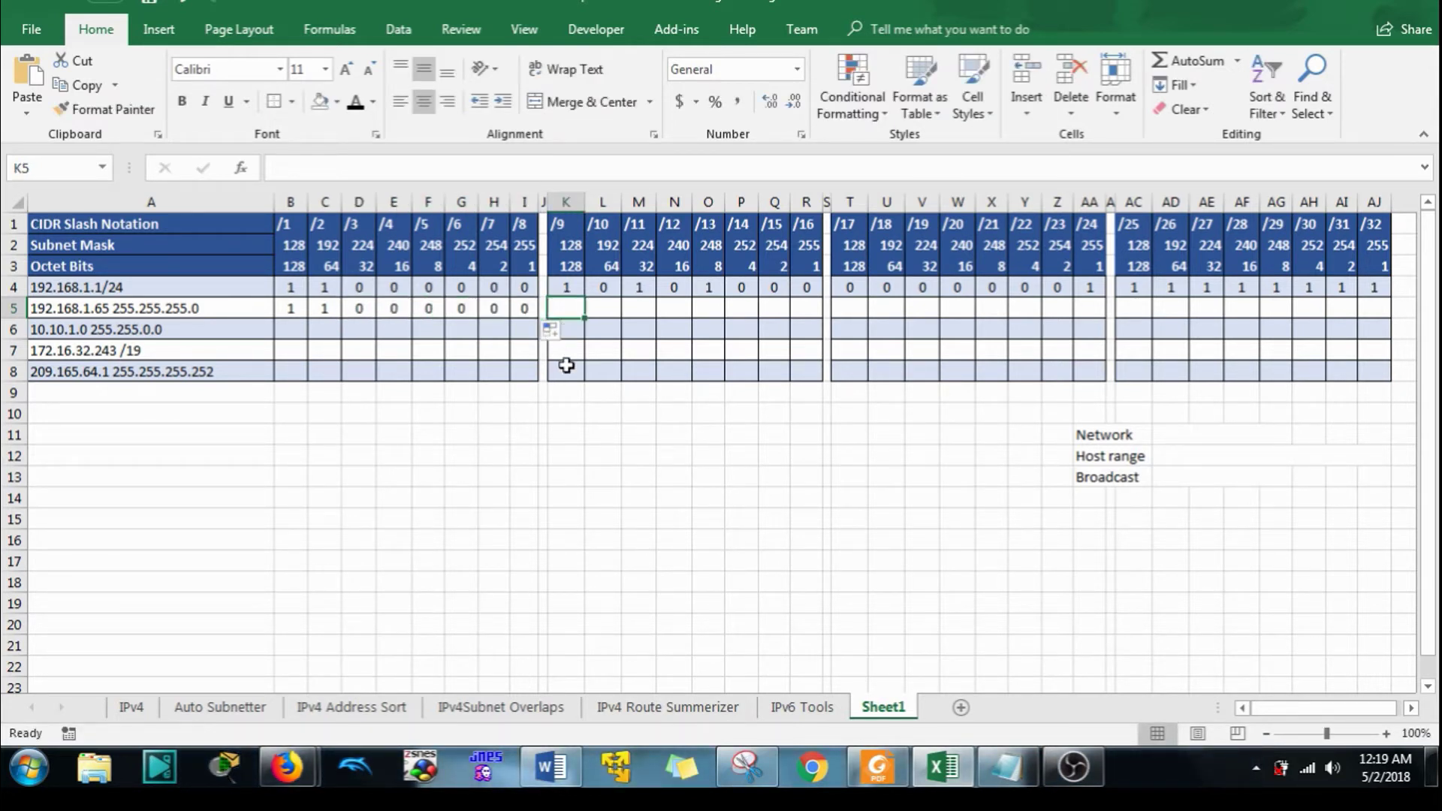
Enter the second octet of 192.168.1.65 as bits 10101000 in K5 to R5.
left_click(567, 308)
type("1")
left_click(639, 308)
type("1")
left_click(708, 310)
type("1")
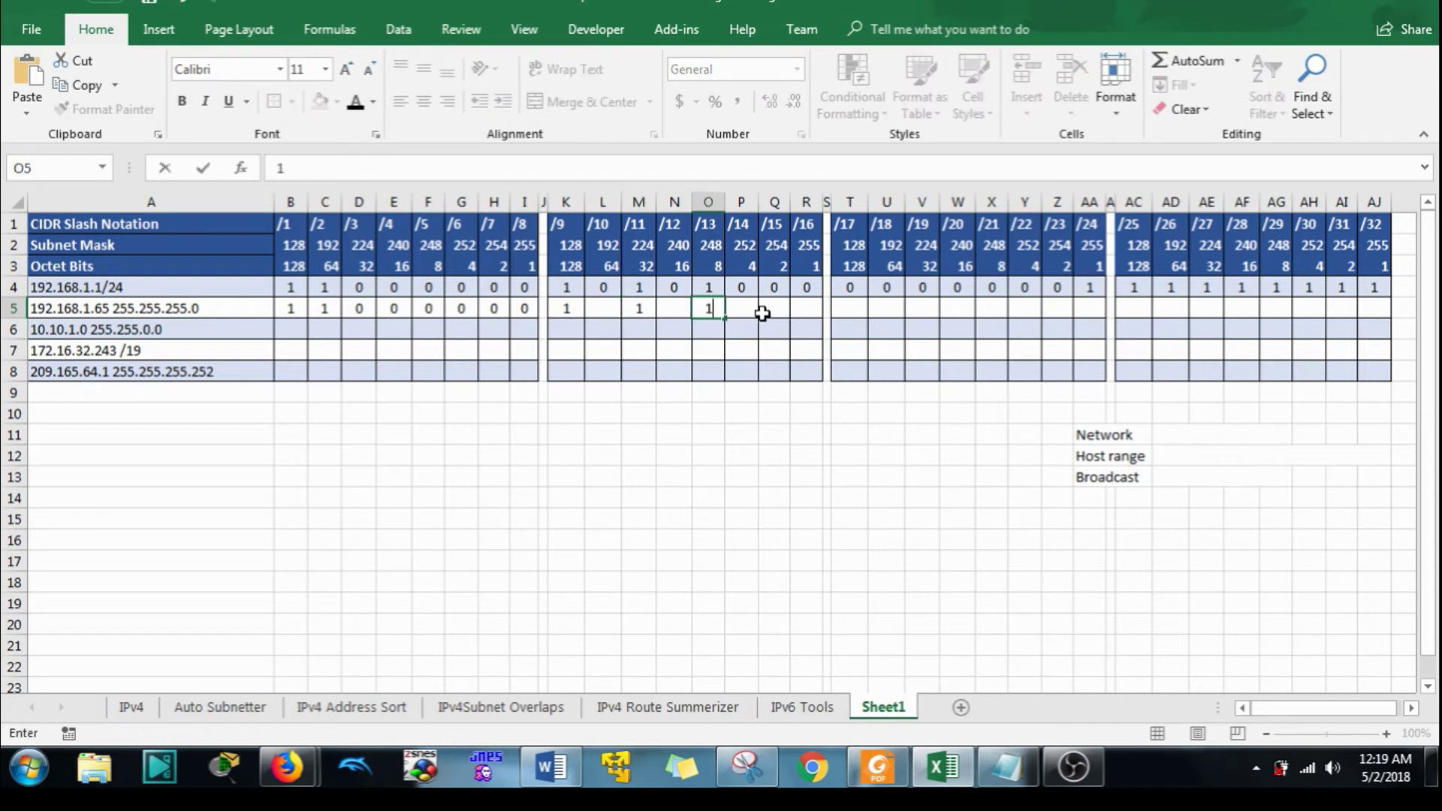
left_click(751, 307)
type("0")
key("Tab")
type("0")
key("Tab")
type("0")
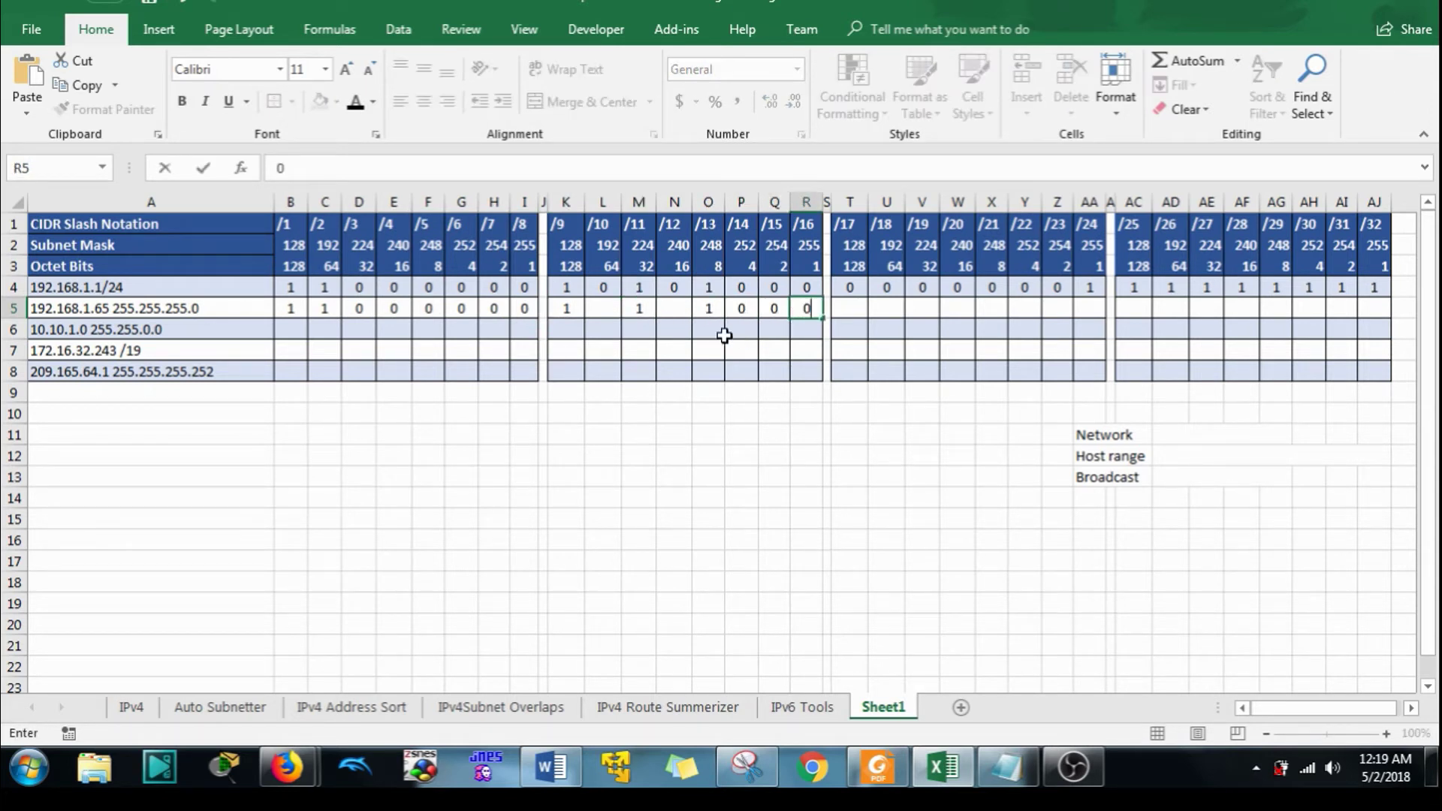
left_click(612, 310)
type("0")
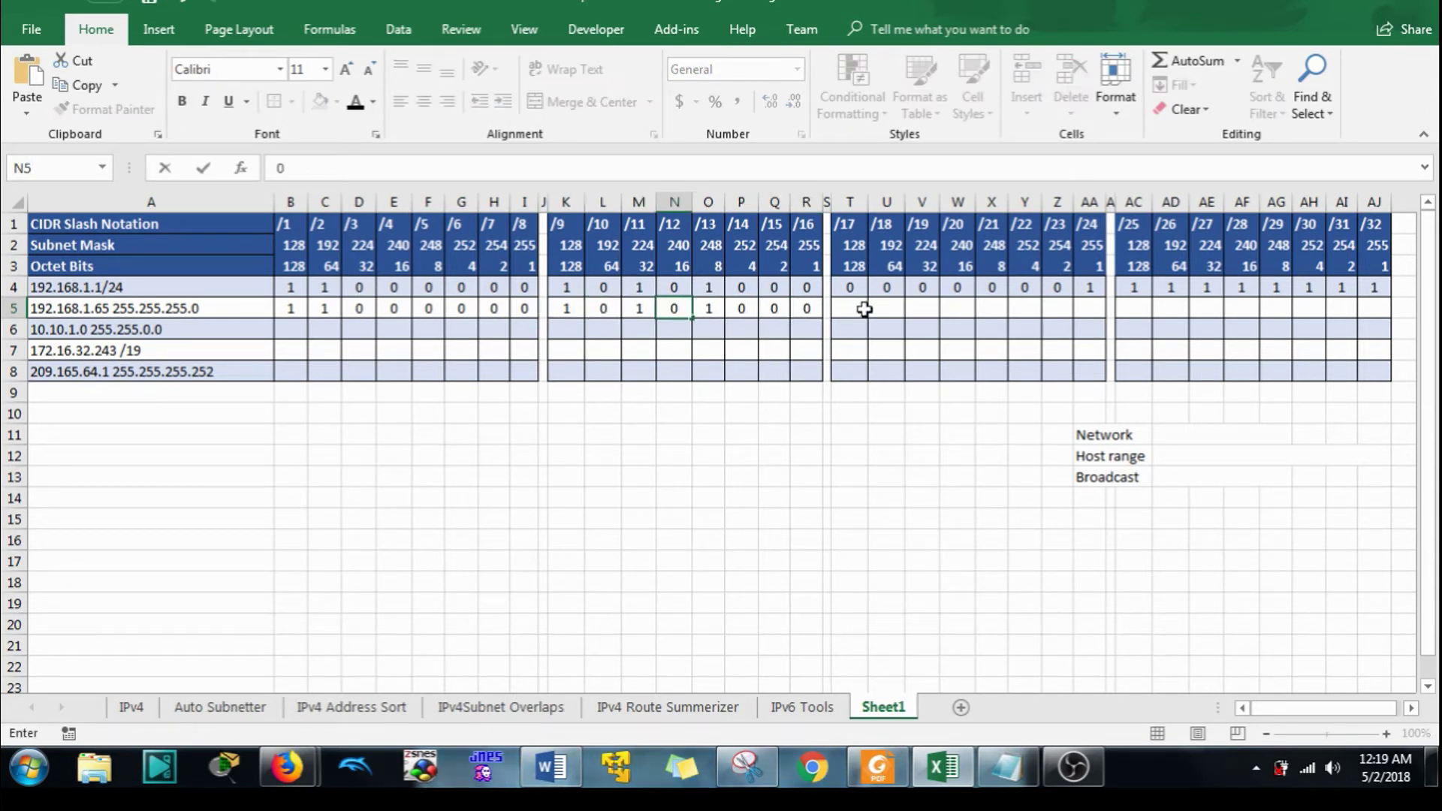
Enter the third octet of 192.168.1.65 as bits 00000001 in T5 to AA5.
left_click(859, 312)
type("-")
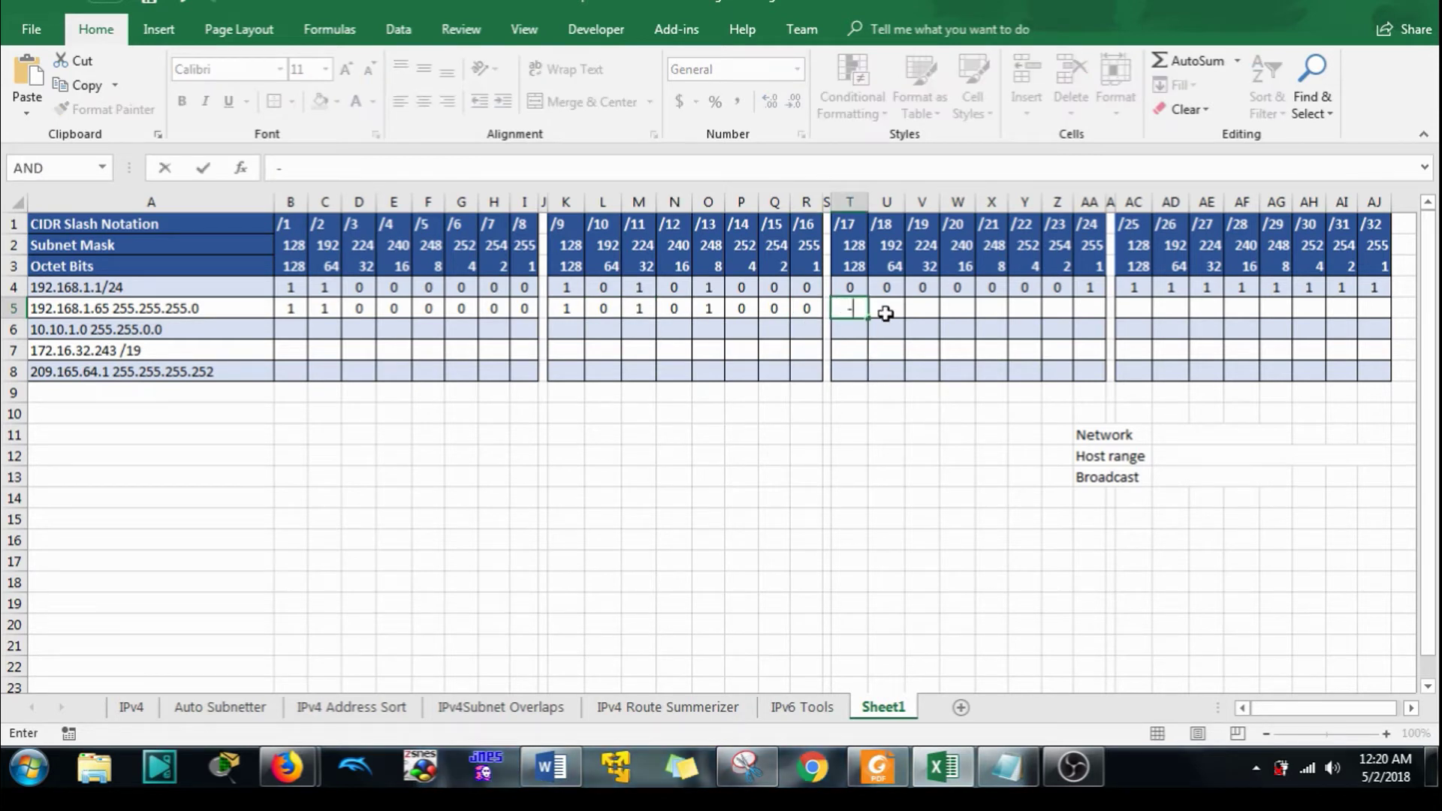
key("BackSpace")
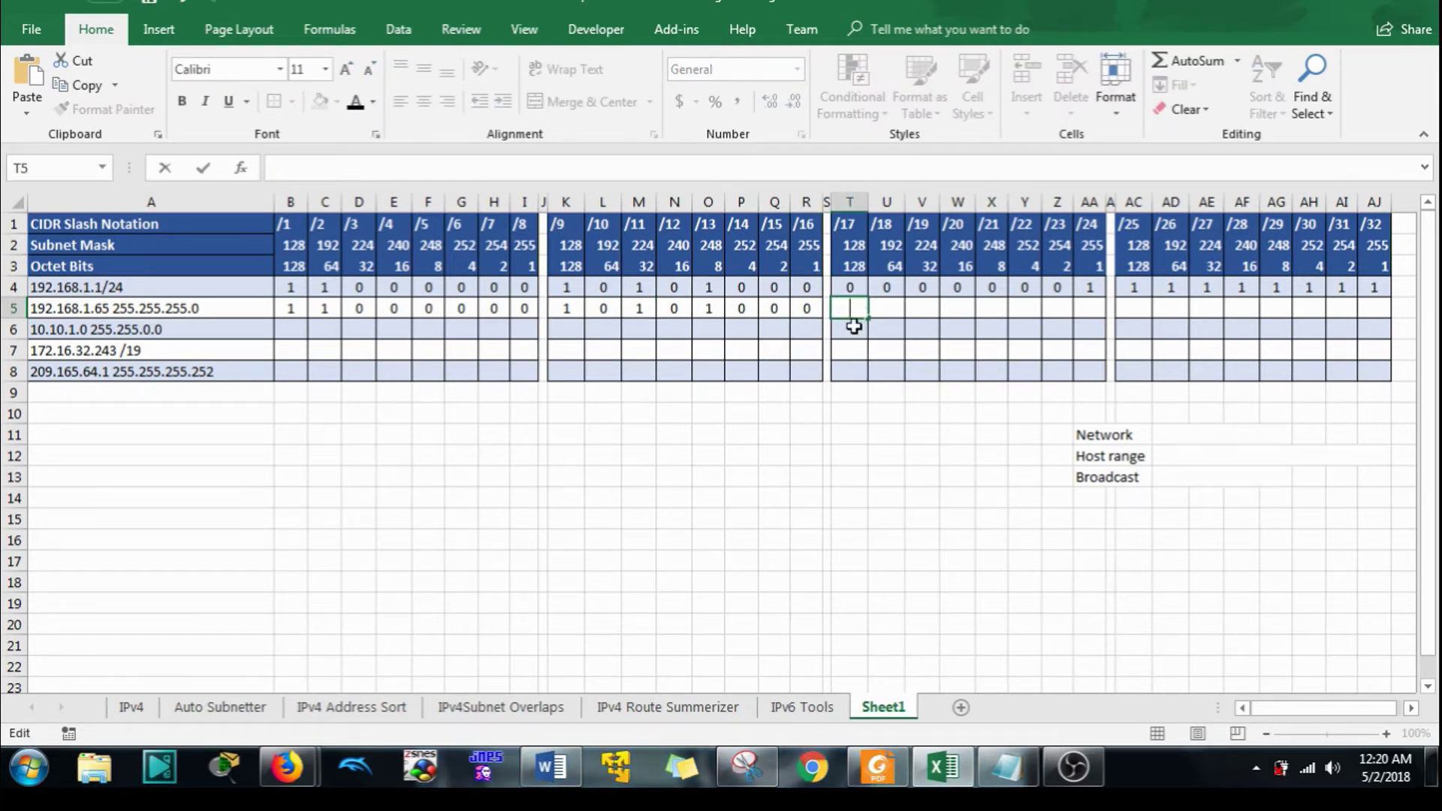
left_click(878, 363)
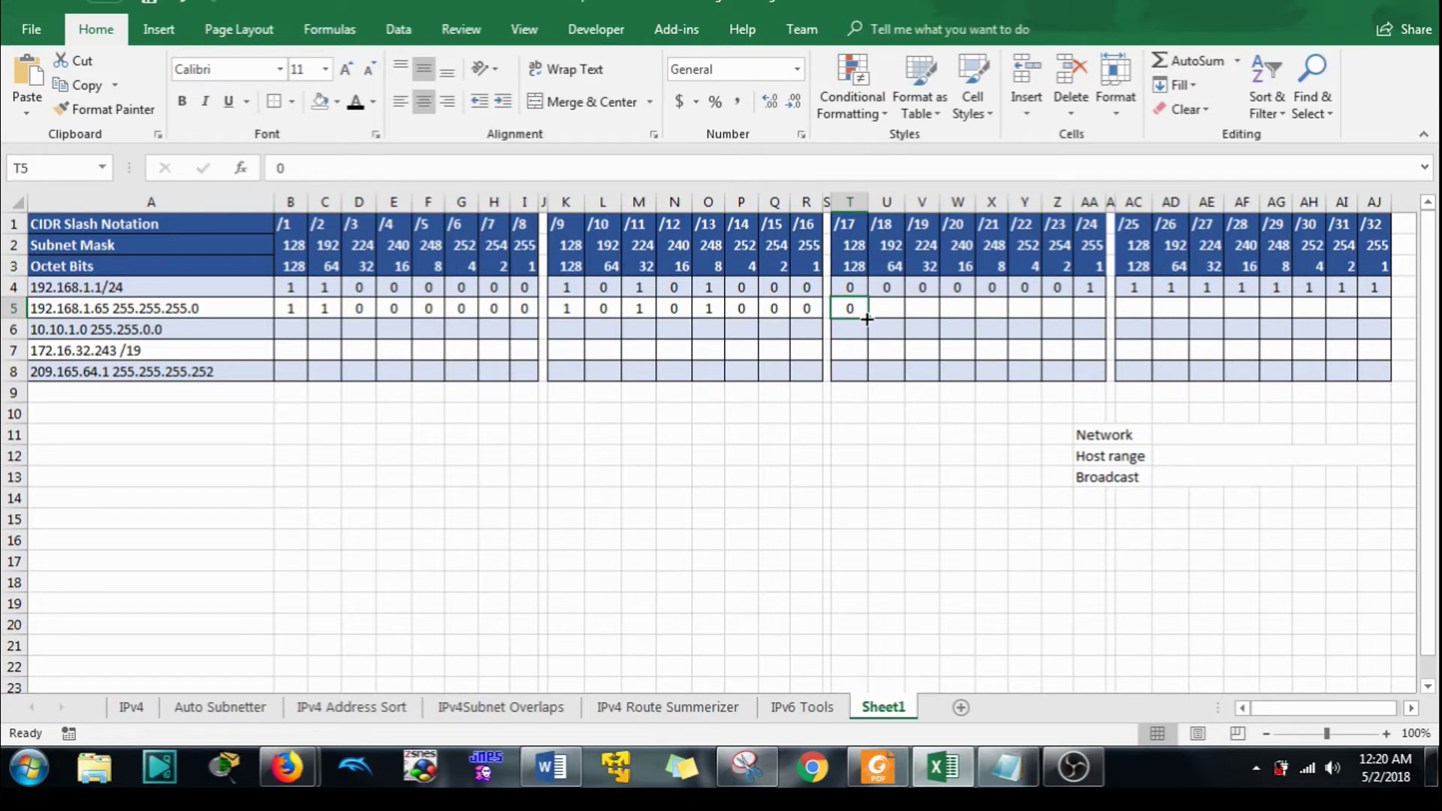
left_click_drag(867, 318, 1071, 315)
left_click(1090, 308)
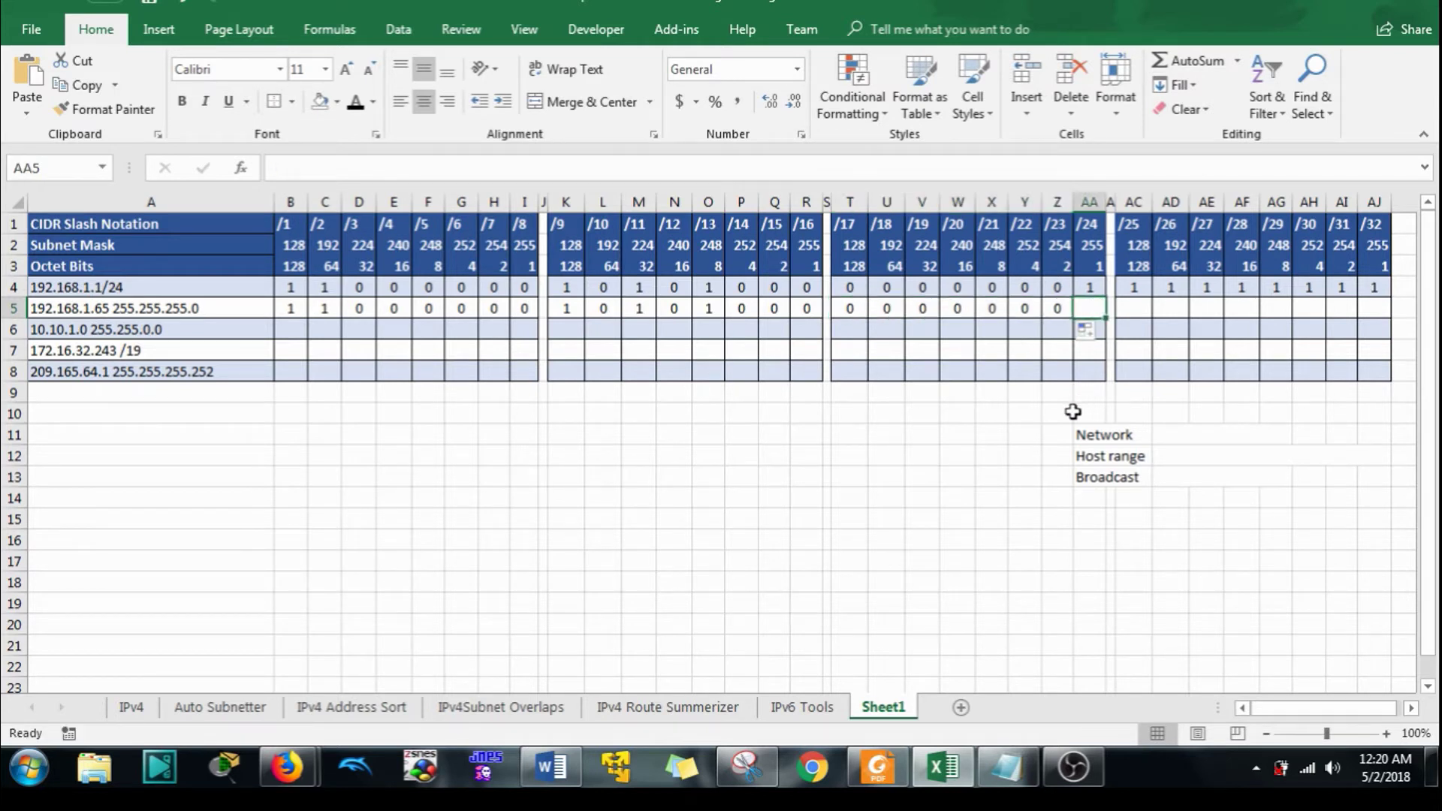
type("1")
Set the 128 bit of the last octet of 192.168.1.65, in AC5, to 0.
left_click(1138, 308)
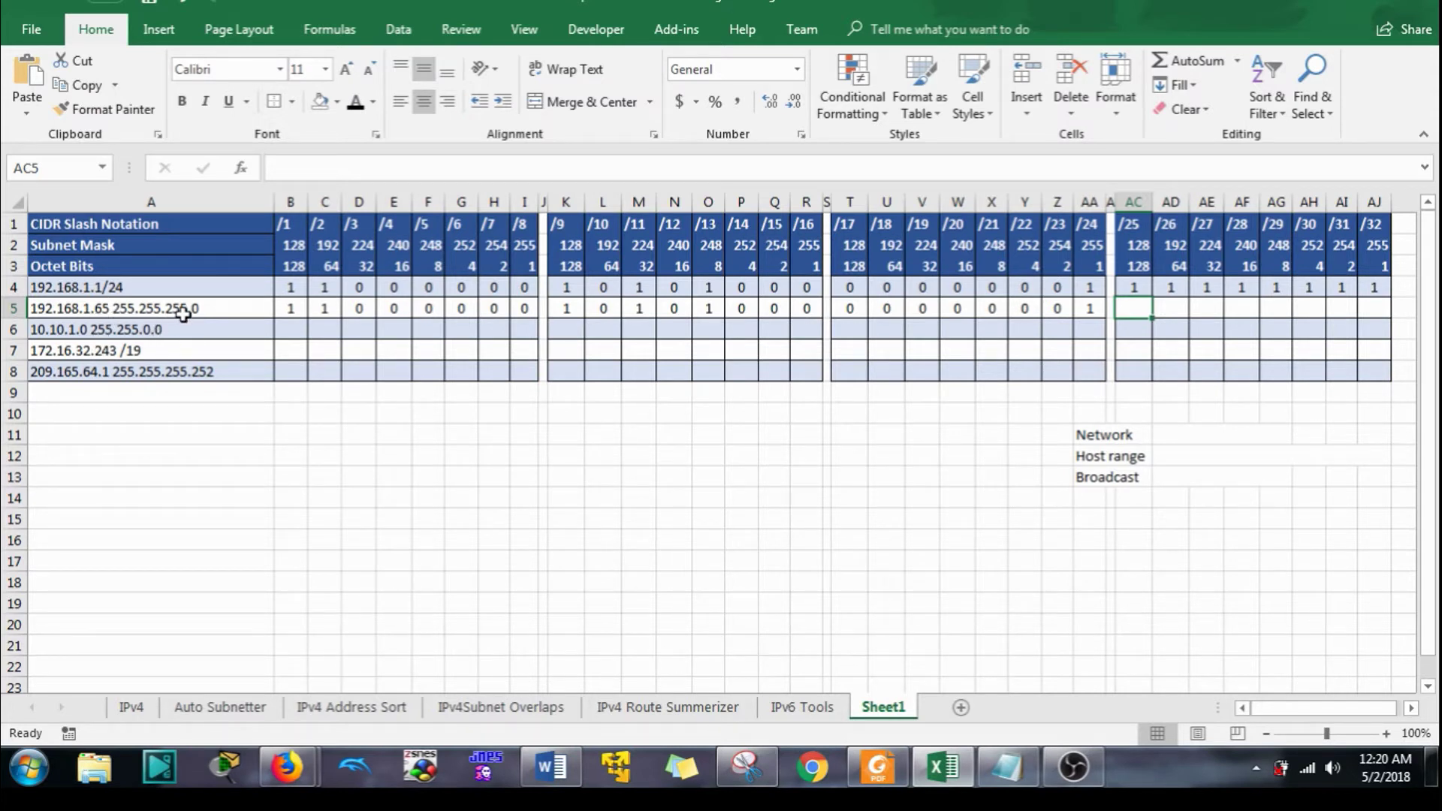
left_click(1131, 268)
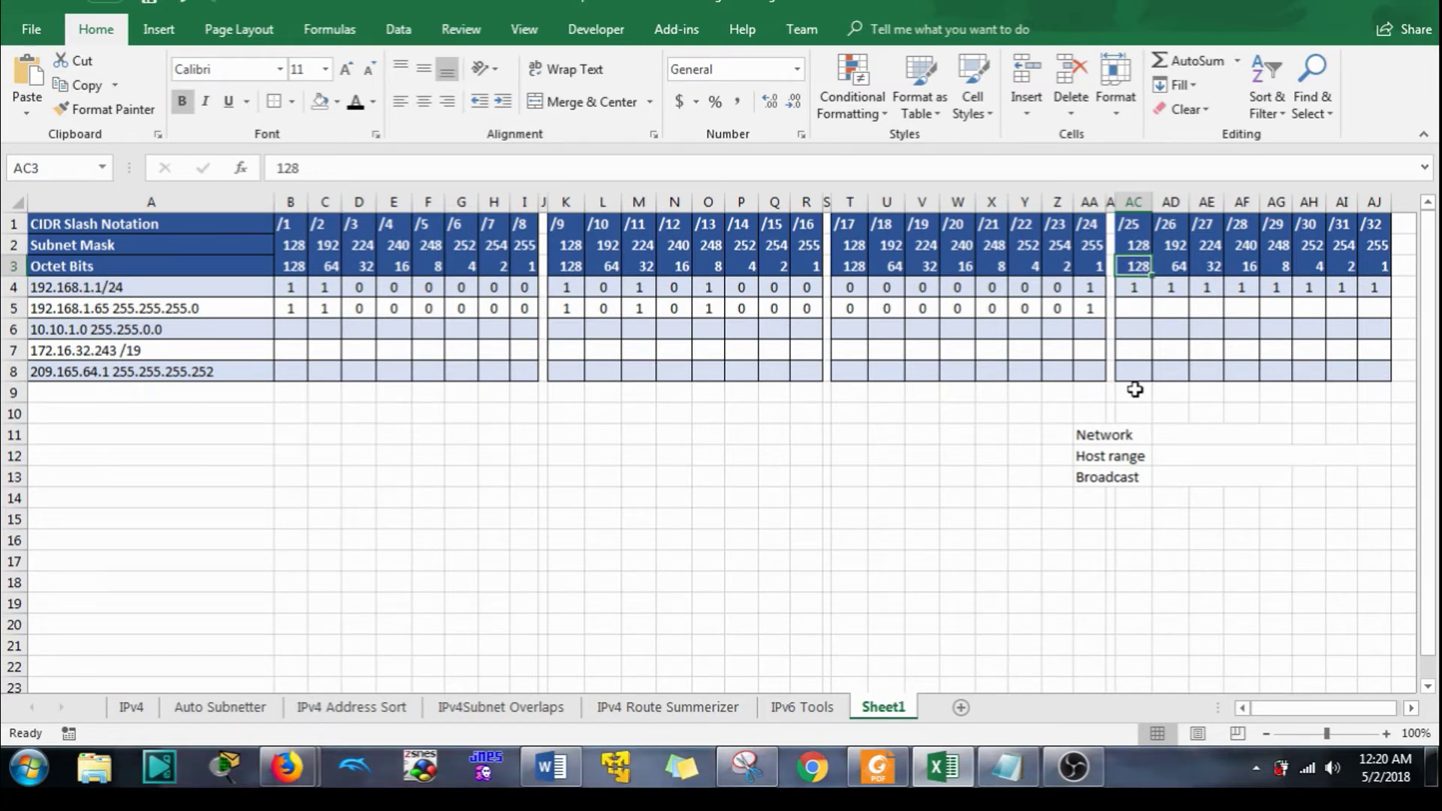
left_click(1126, 312)
type("0")
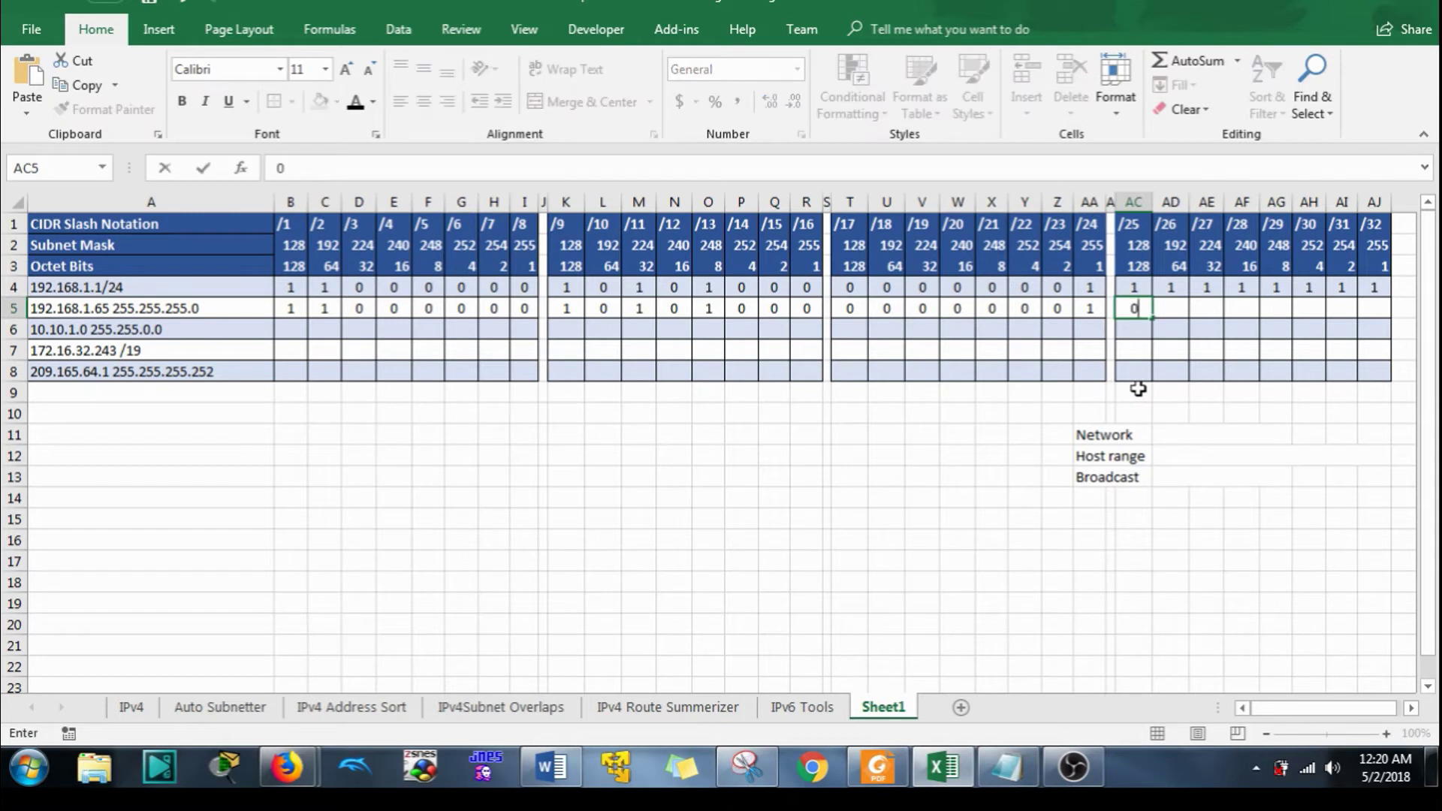
Calculate the remainder of the last octet after the 64 bit with =65-64 in AC9.
left_click(1181, 266)
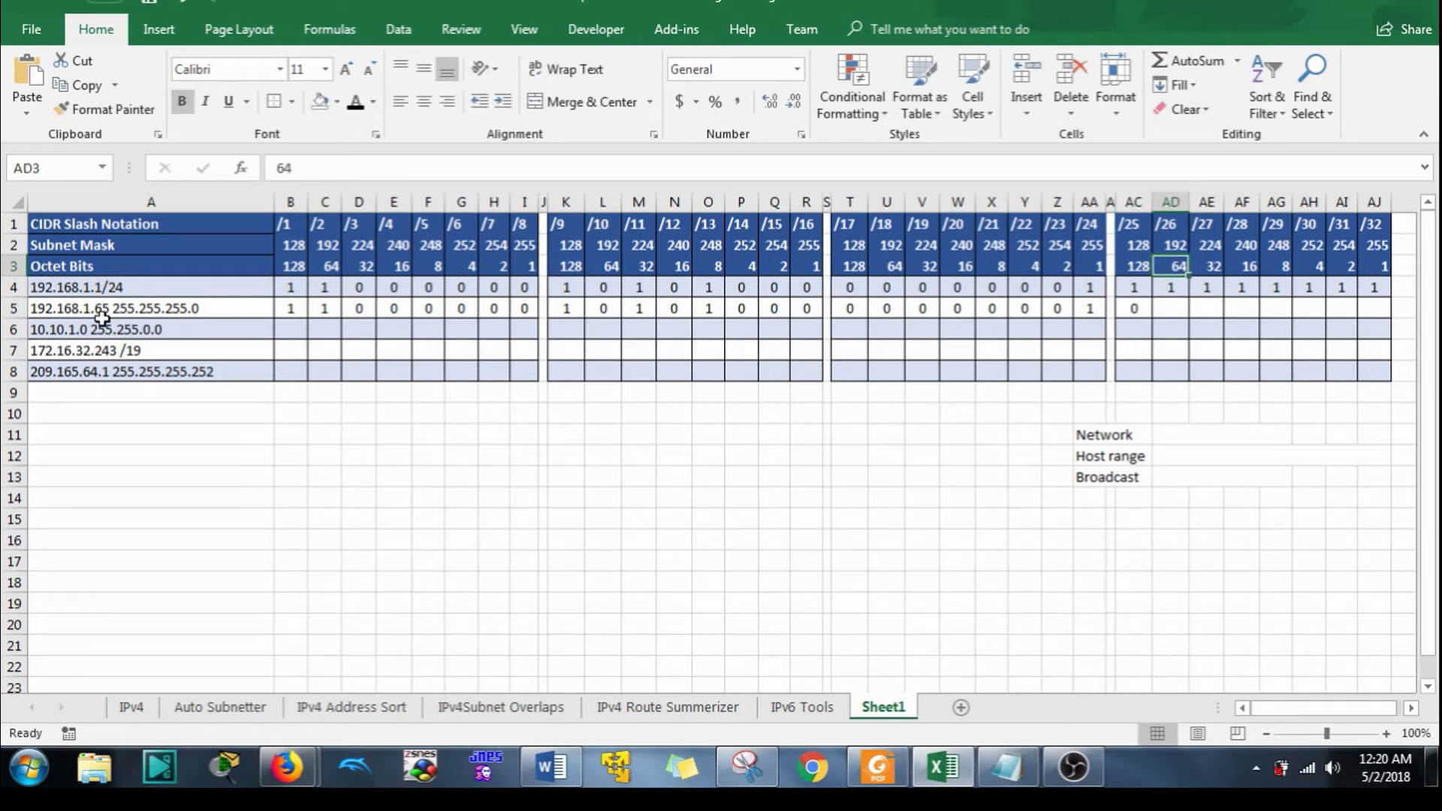
left_click(1129, 393)
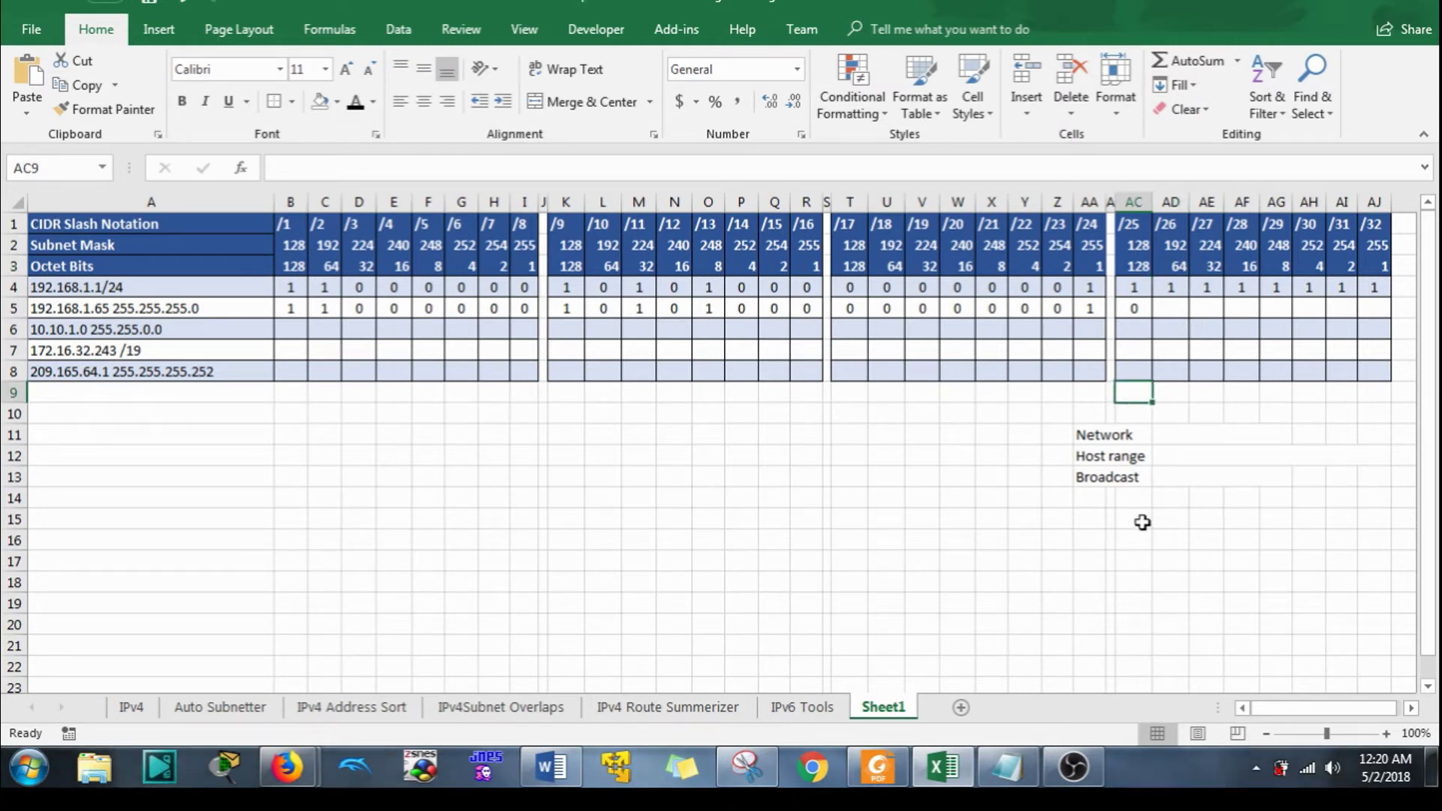
type("=6")
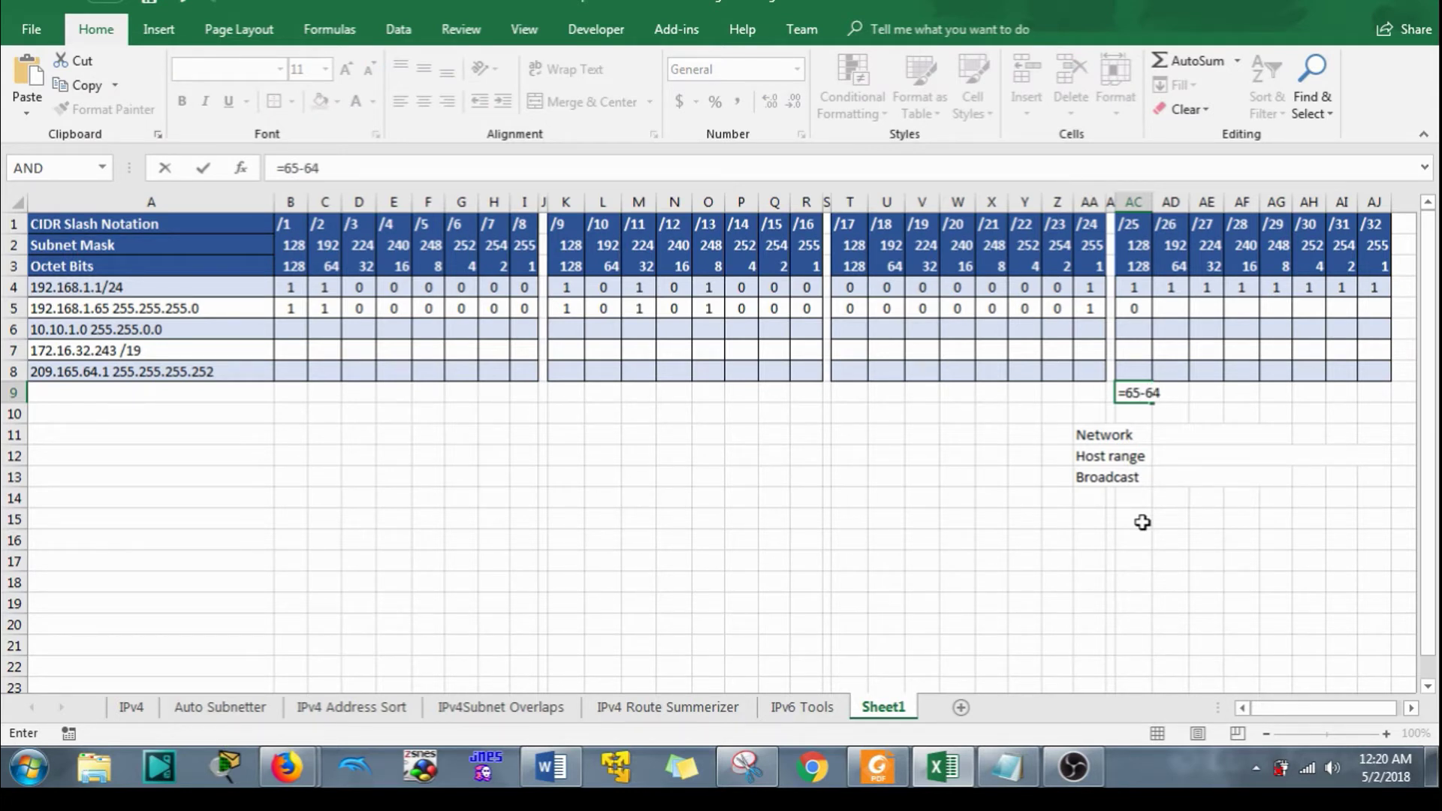
type("5-64")
key("Return")
Complete the last octet of 192.168.1.65 by entering bits 1000001 in AD5 to AJ5.
left_click(1177, 314)
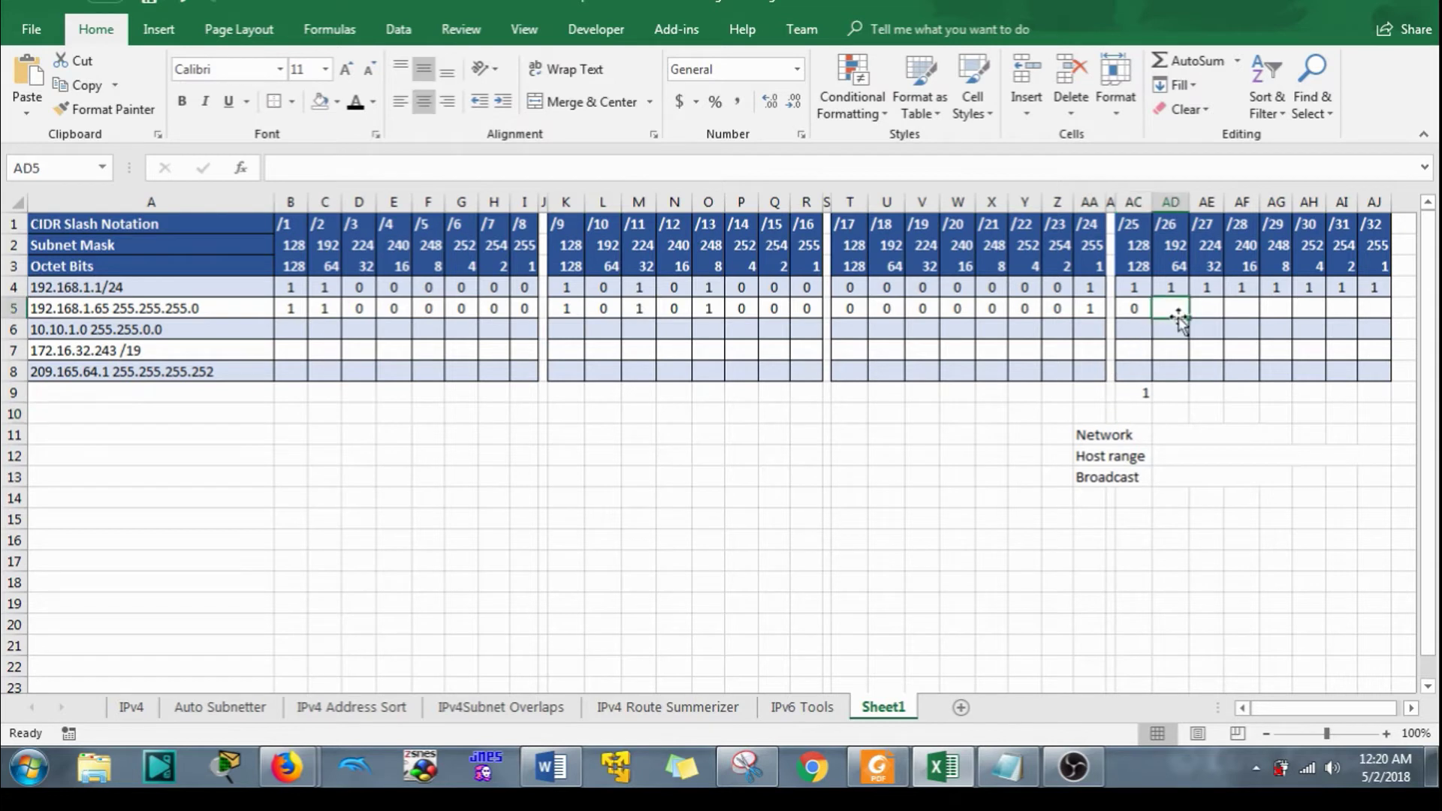
type("1")
left_click(1199, 307)
type("1")
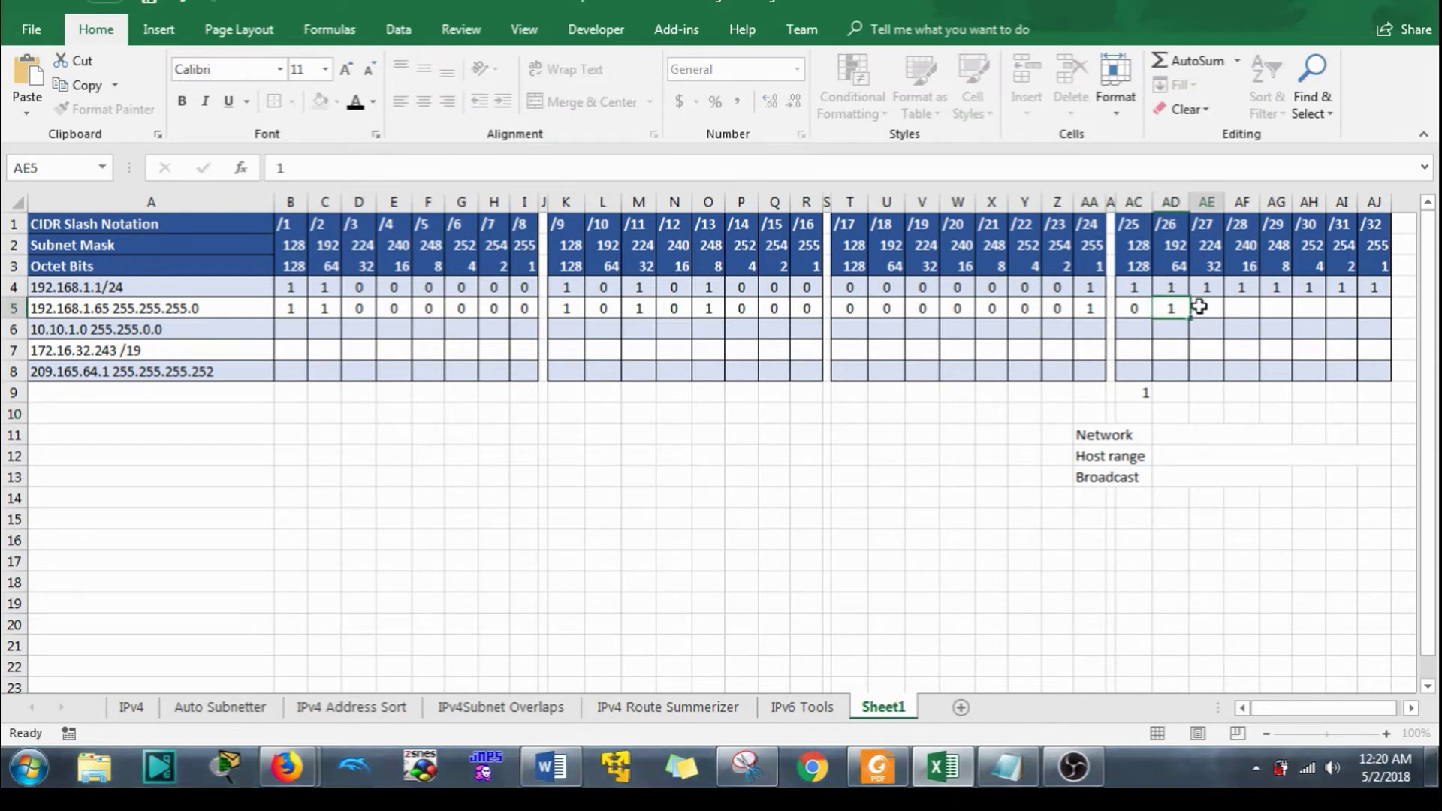
key("Escape")
type("0")
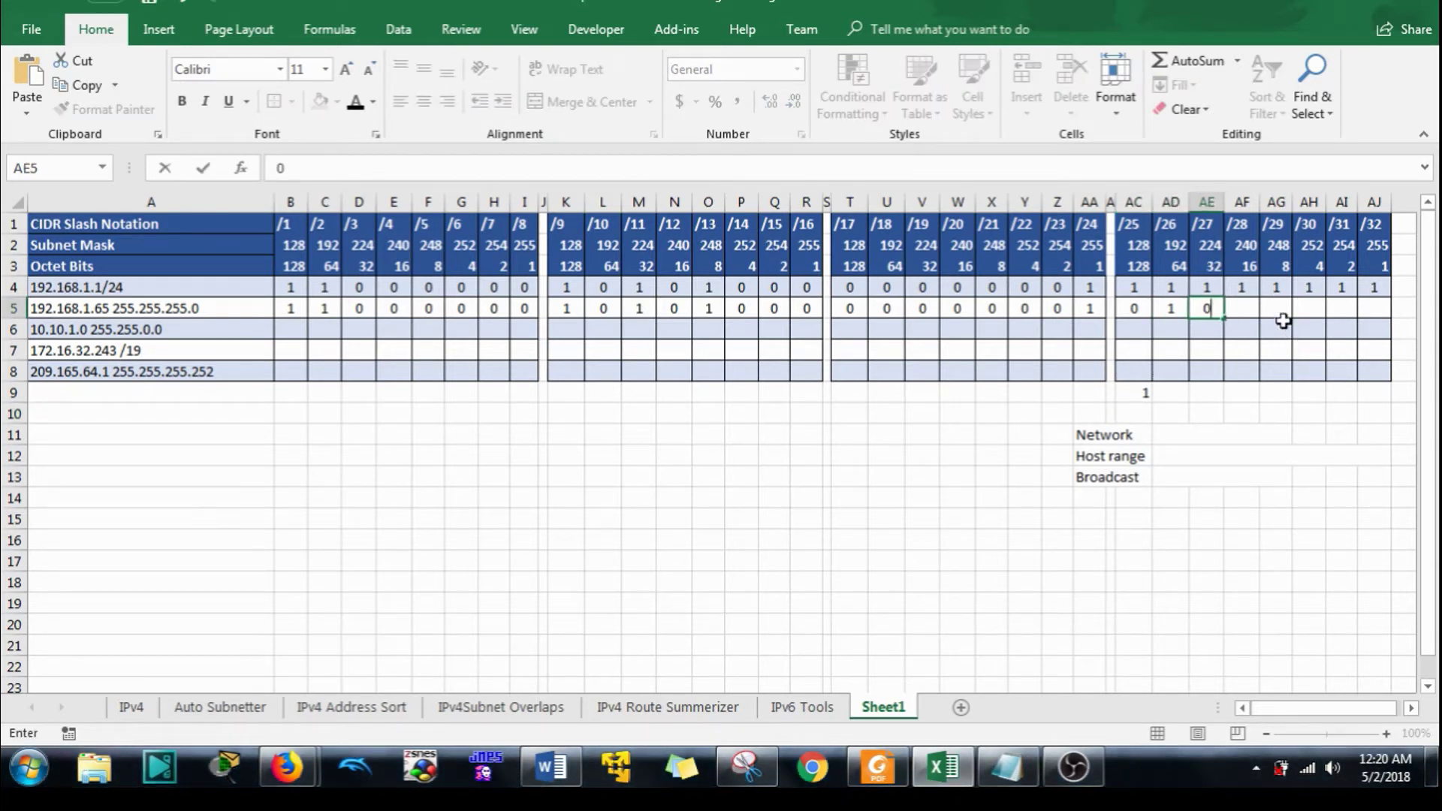
key("Tab")
type("0")
key("Tab")
type("0")
key("Tab")
type("0")
key("Tab")
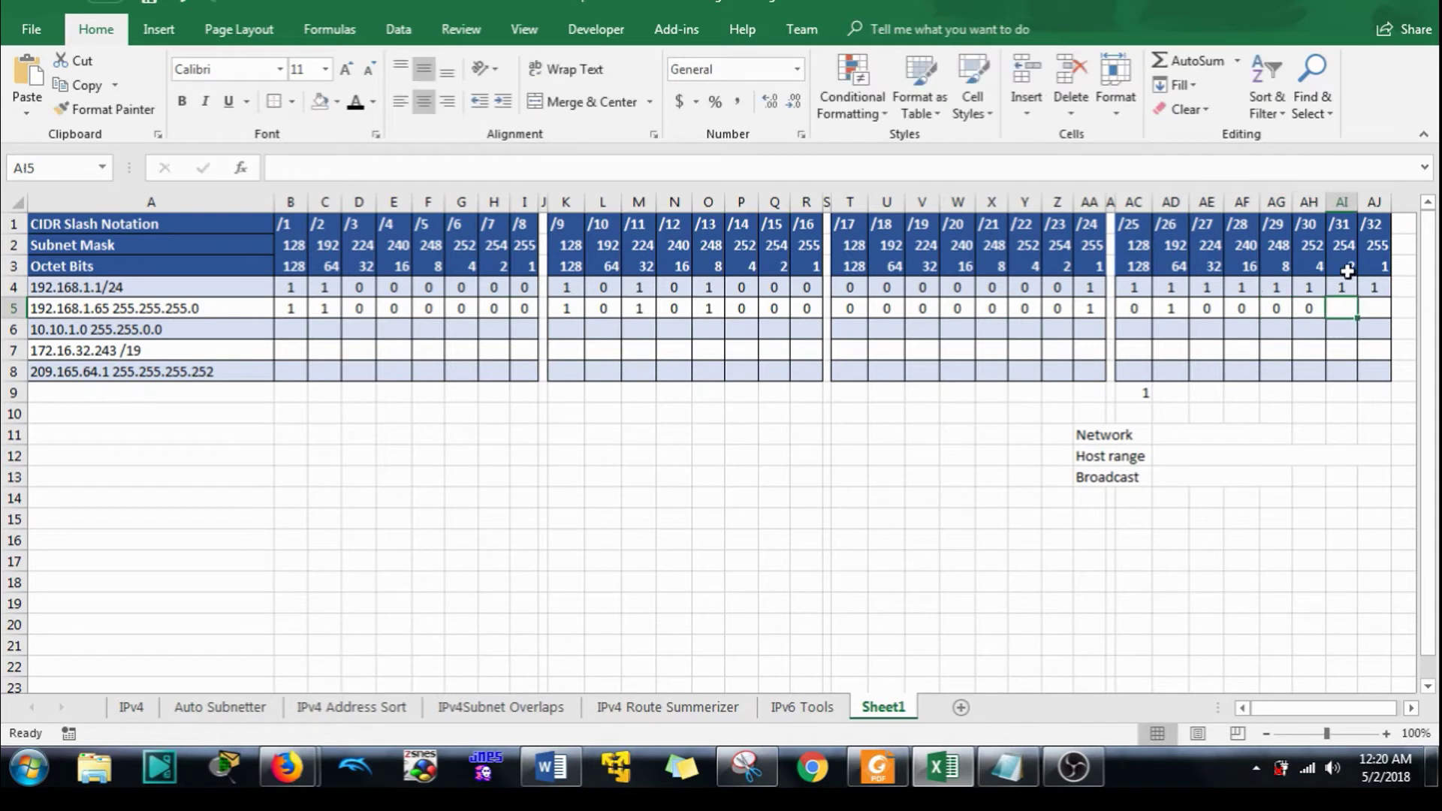
type("0")
key("Down")
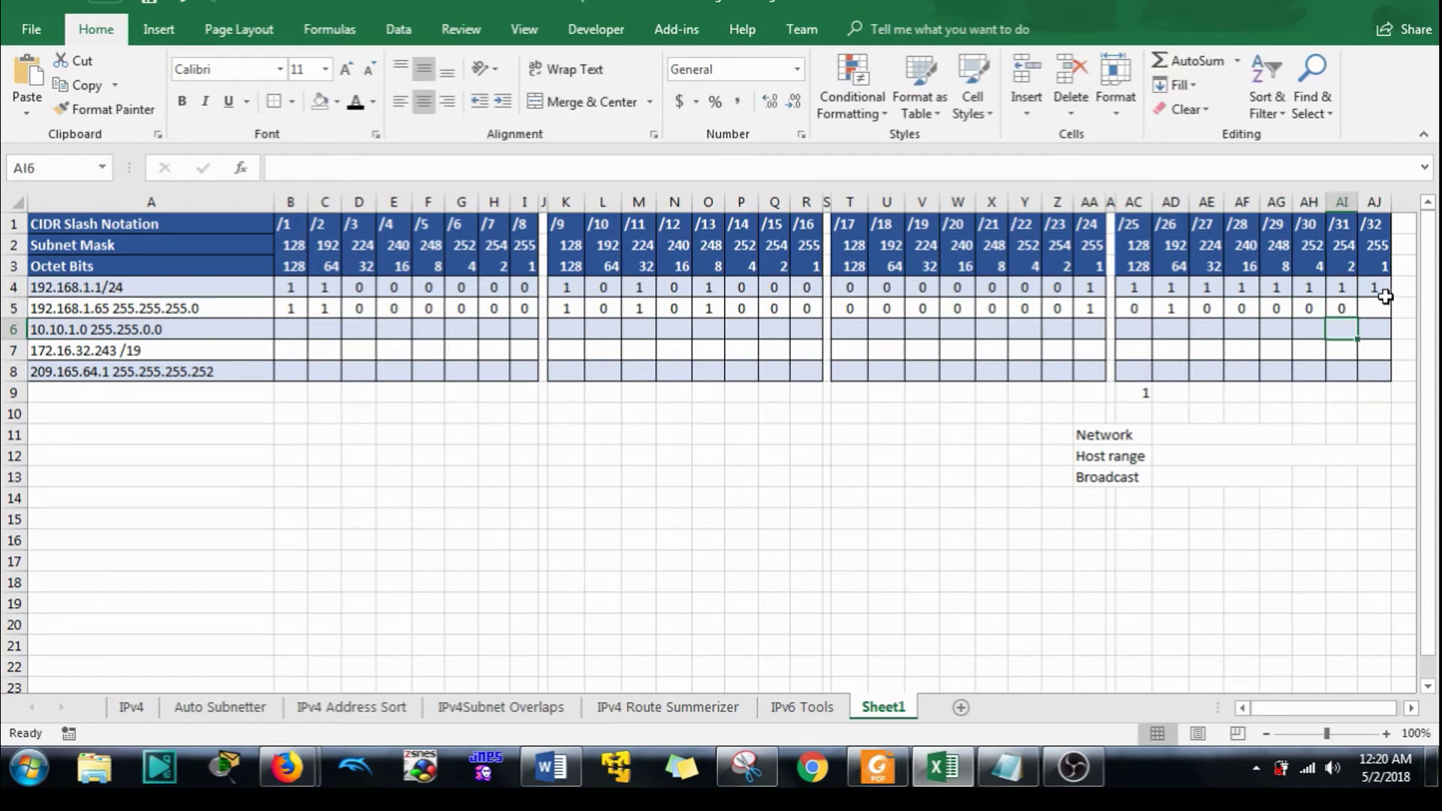
left_click(1377, 308)
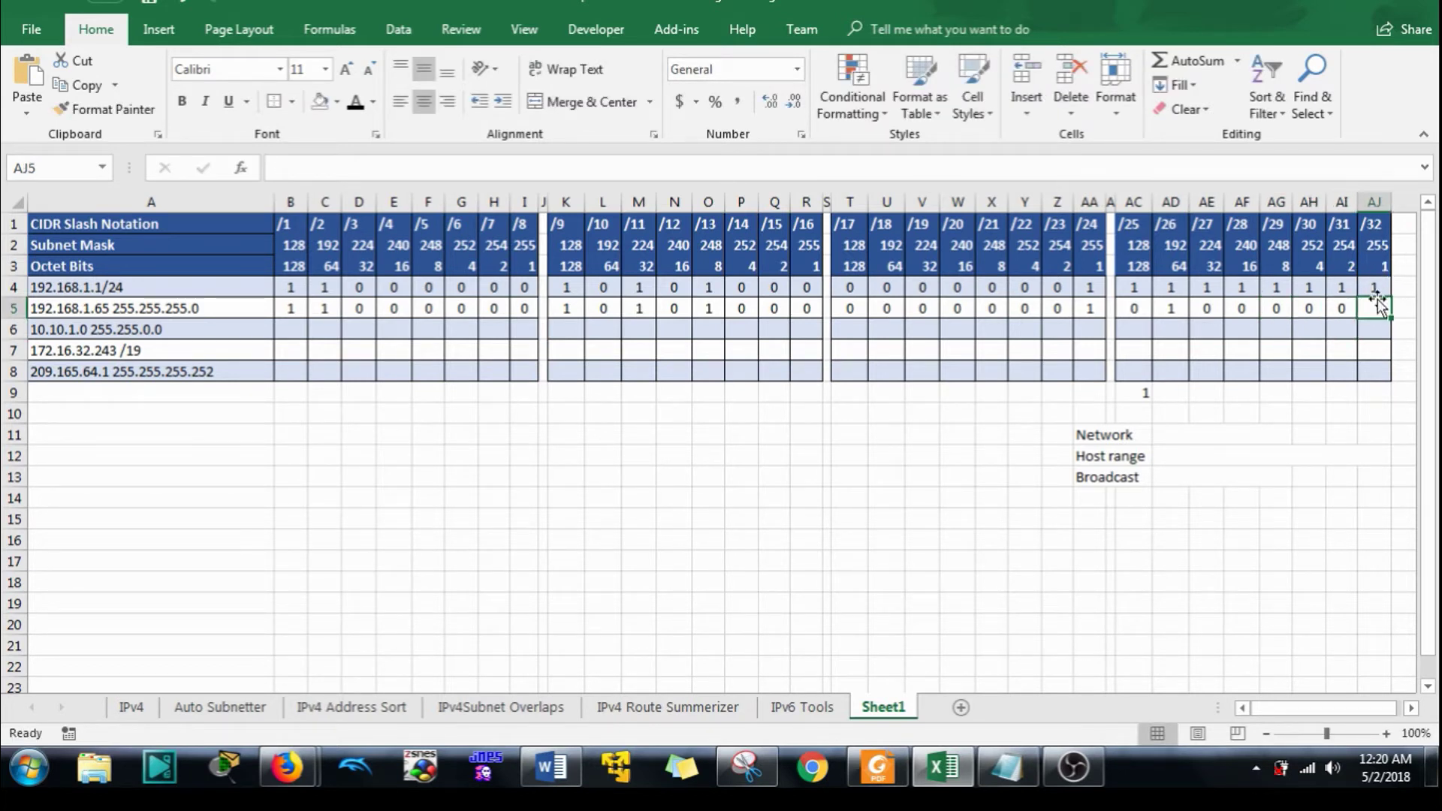
type("1")
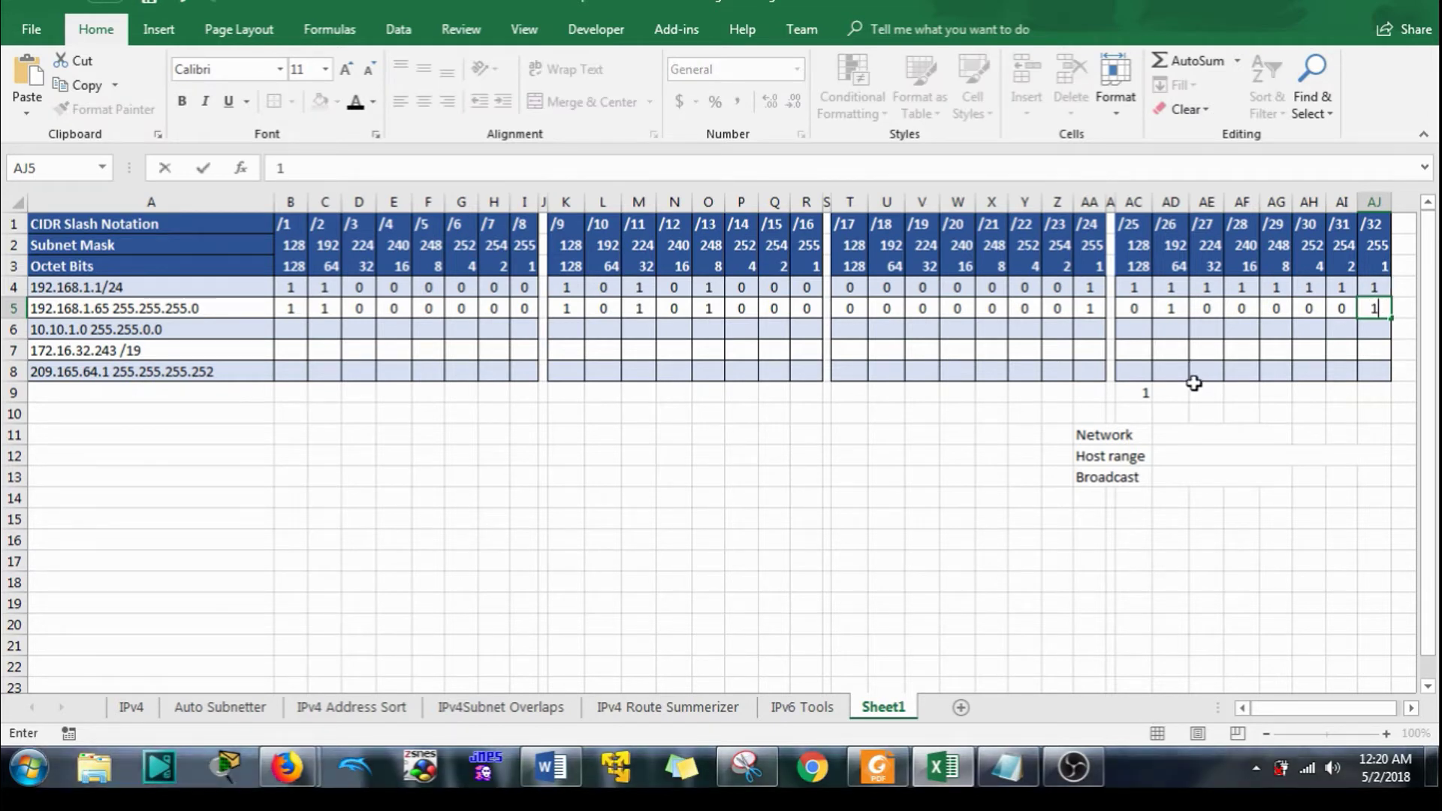
key("Down")
Delete the scratch subtraction in AC9.
left_click(1150, 391)
key("Delete")
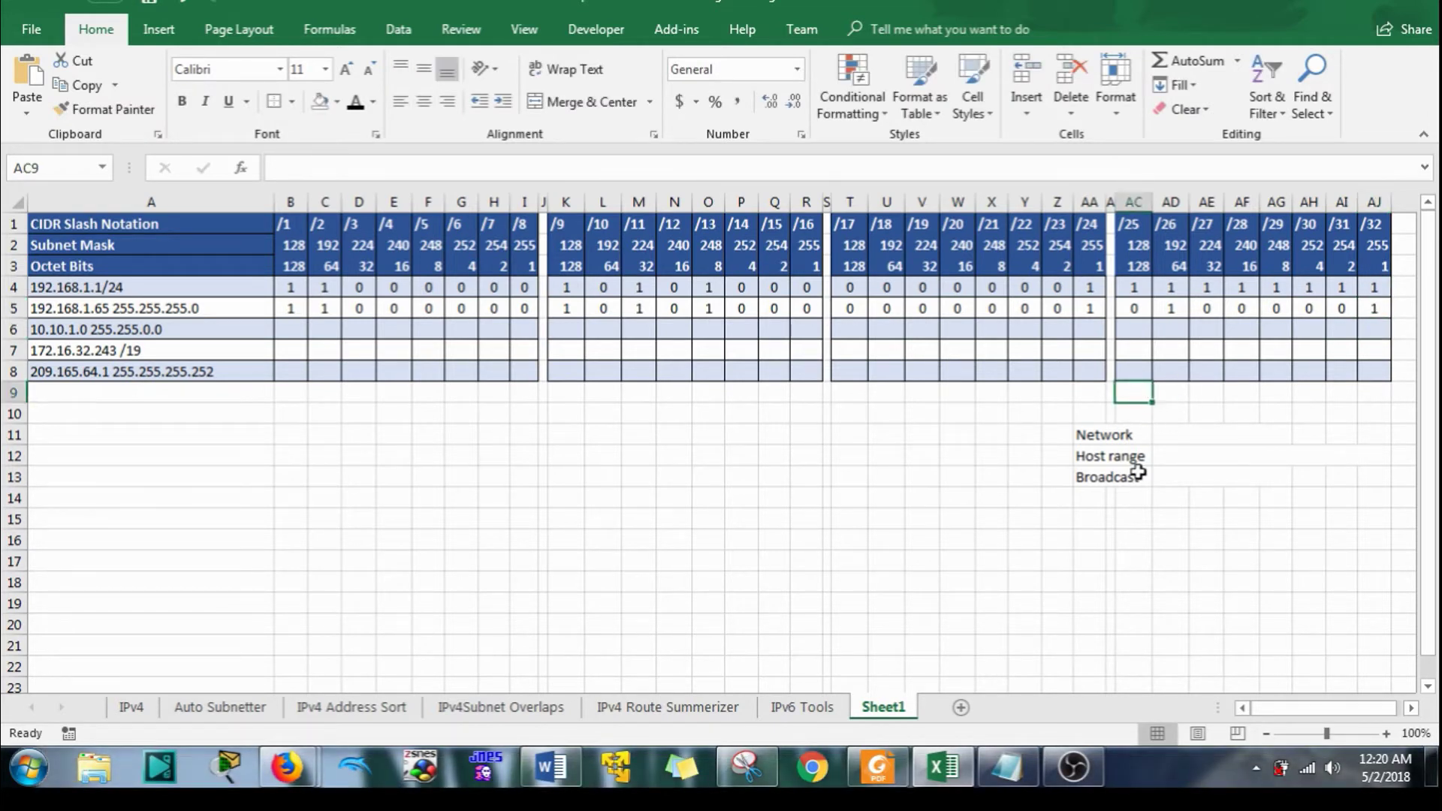
left_click(1277, 567)
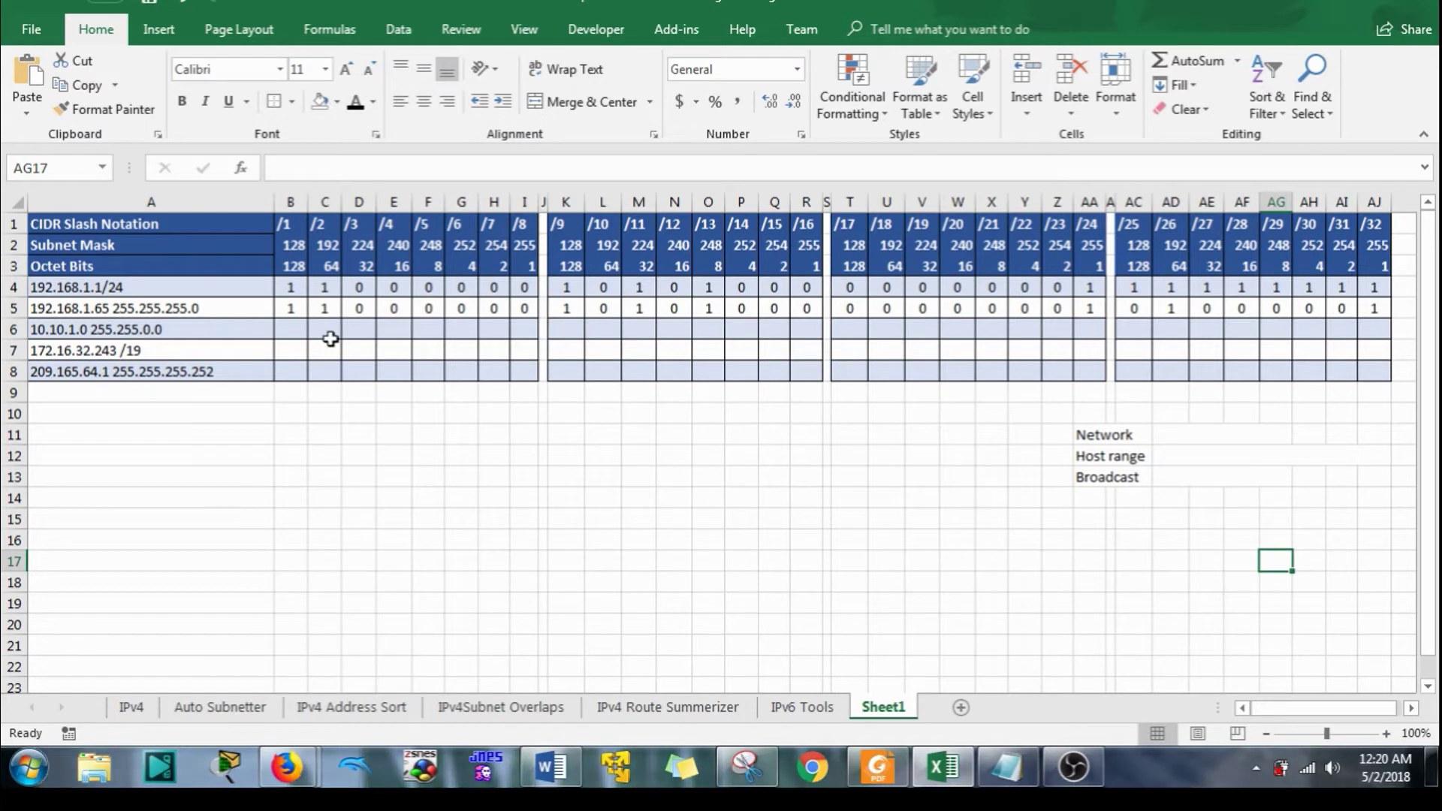
Examine the first-octet subnet mask values in B2:I2 and octet bits in B3:I3 for 192.168.1.65 255.255.255.0.
left_click(129, 313)
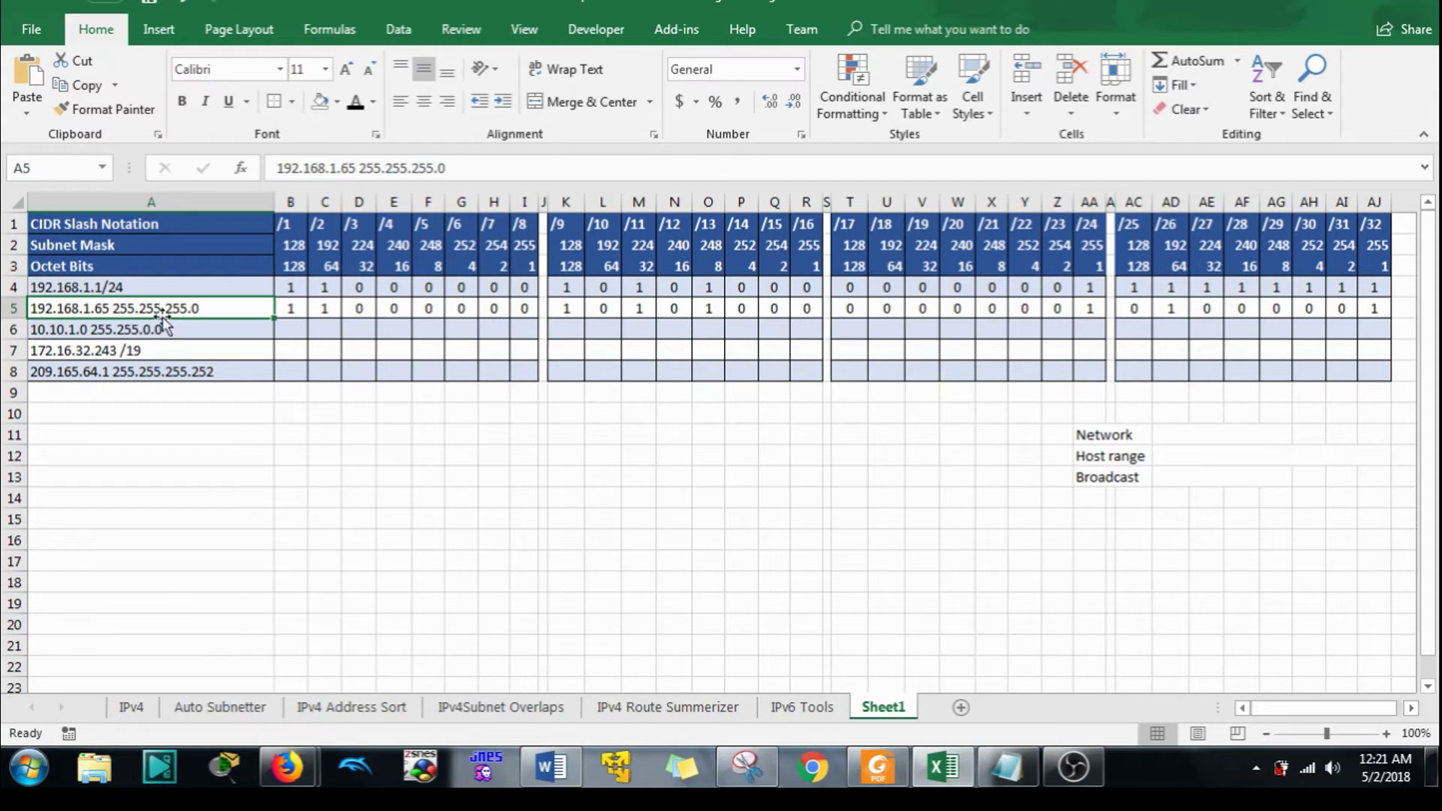
left_click_drag(285, 248, 531, 245)
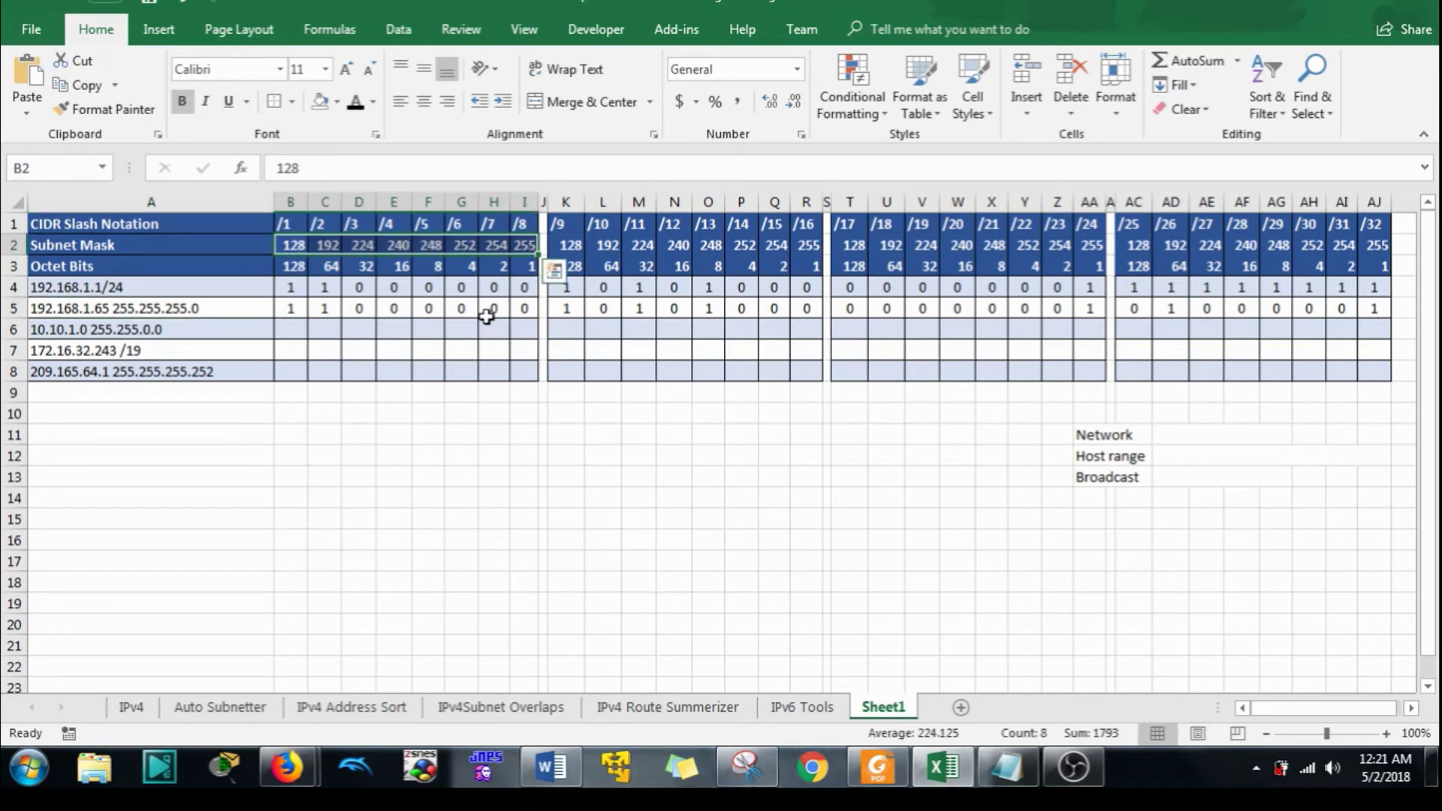
left_click_drag(299, 309, 519, 309)
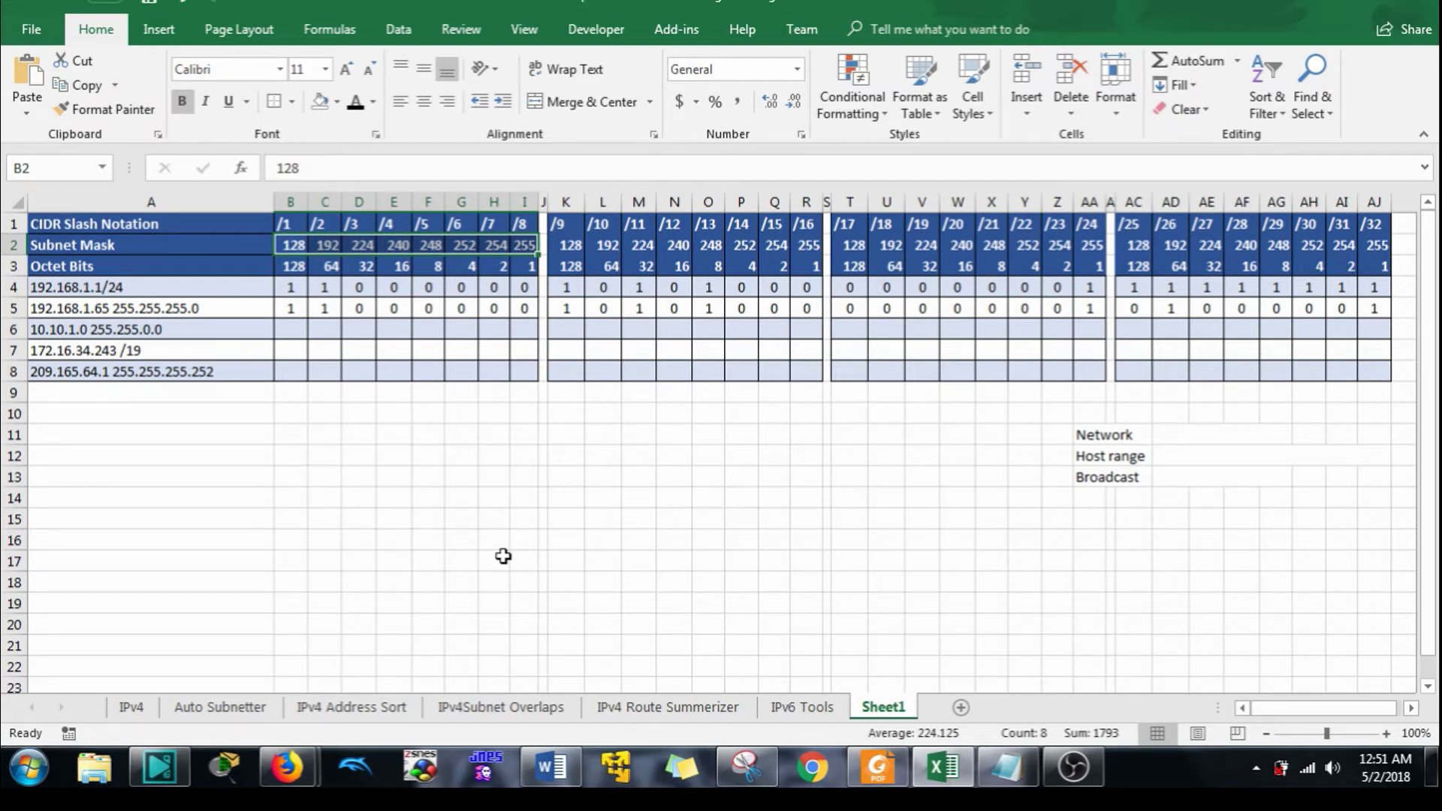
left_click(341, 459)
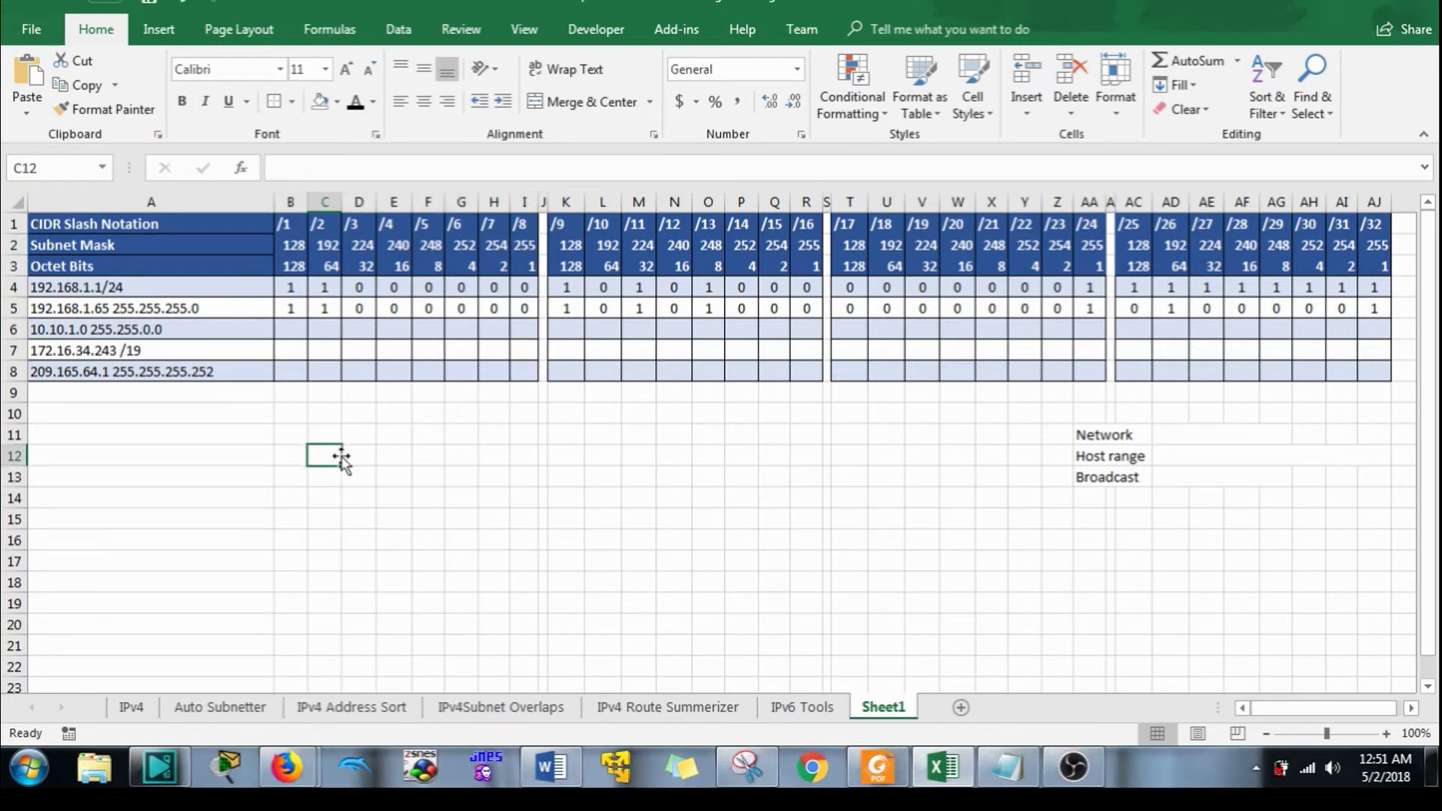
left_click(530, 267)
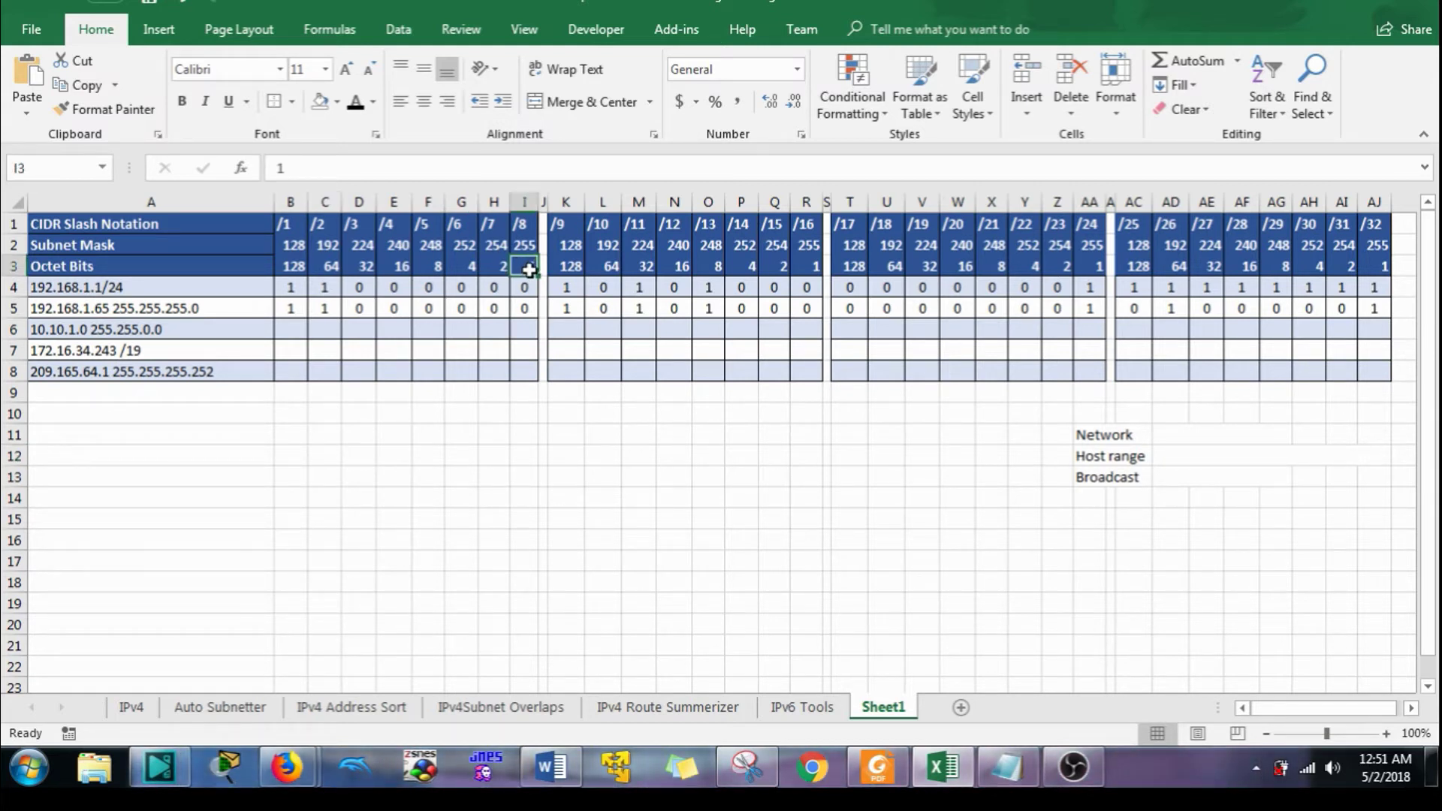
left_click_drag(529, 269, 299, 262)
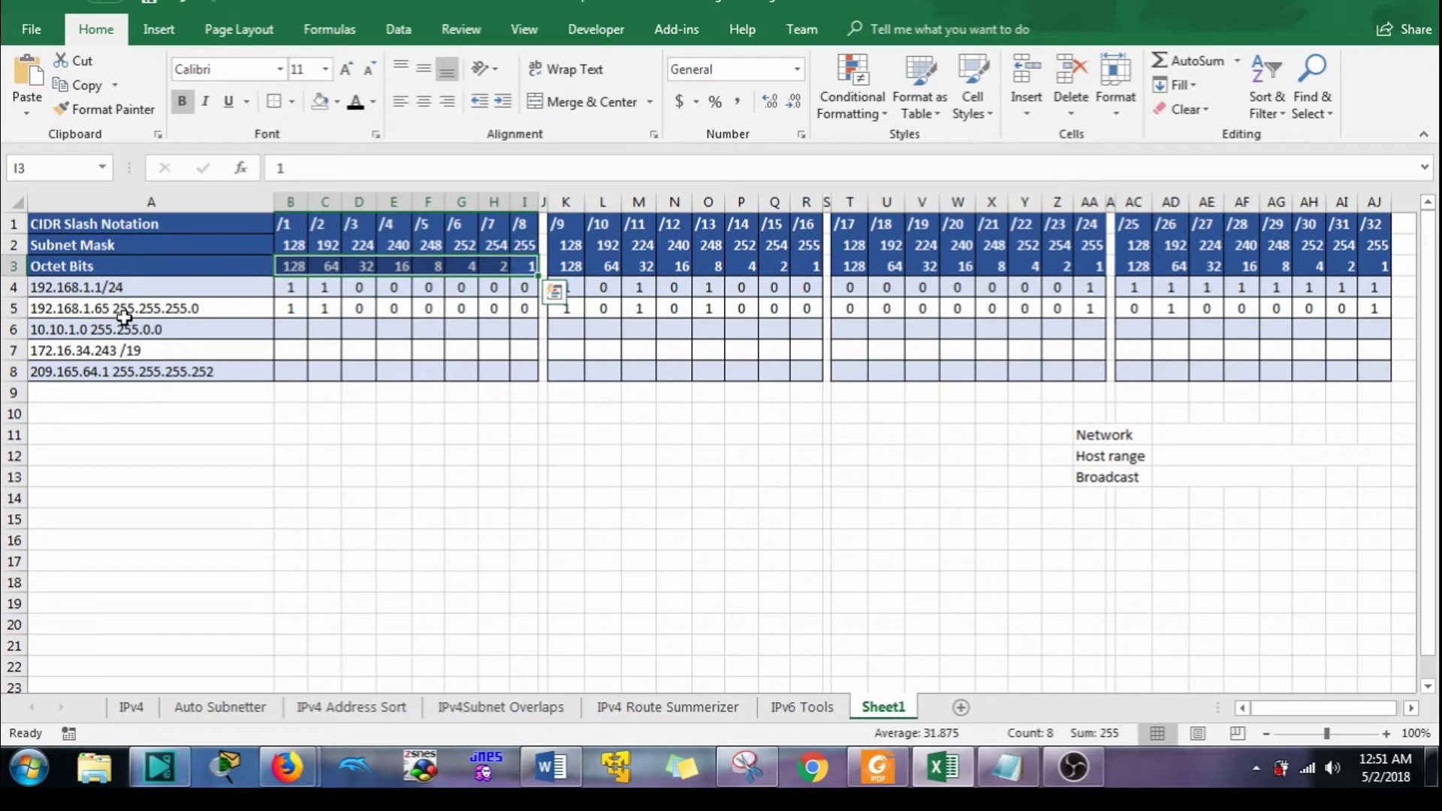
Compare the first-octet subnet mask values in B2:I2 with the octet bits in B3:G3 that add up to them.
left_click(281, 245)
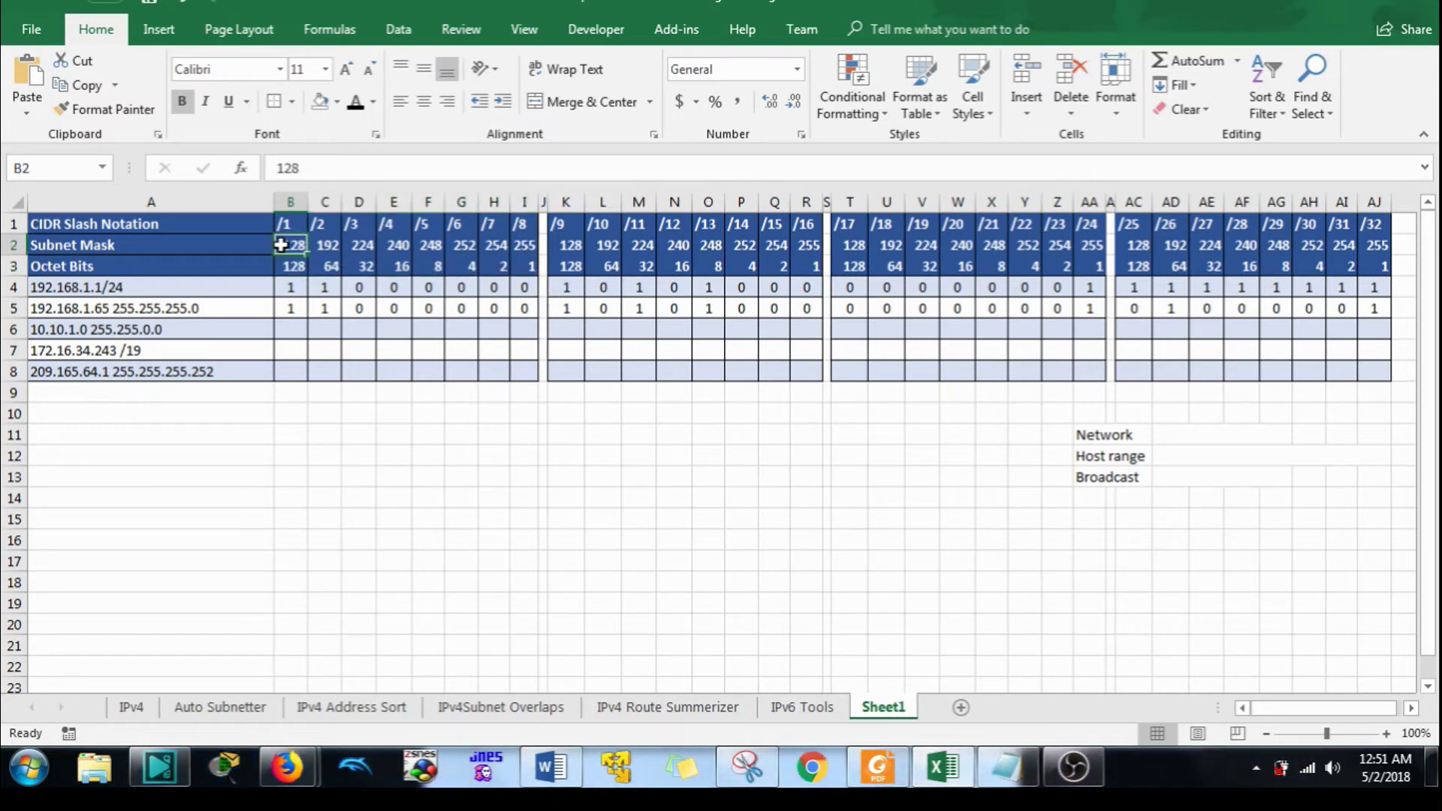
left_click_drag(281, 245, 524, 246)
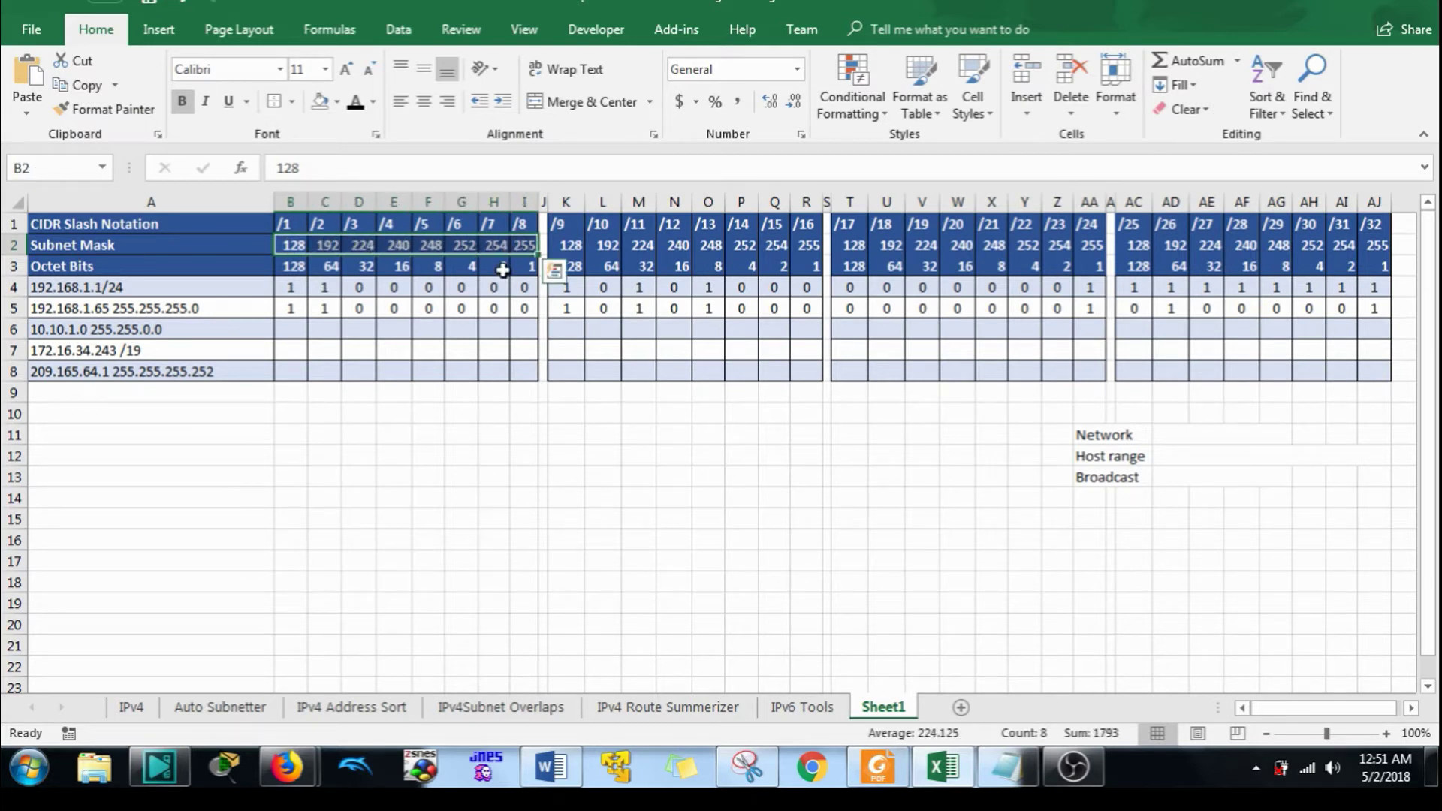
left_click(434, 308)
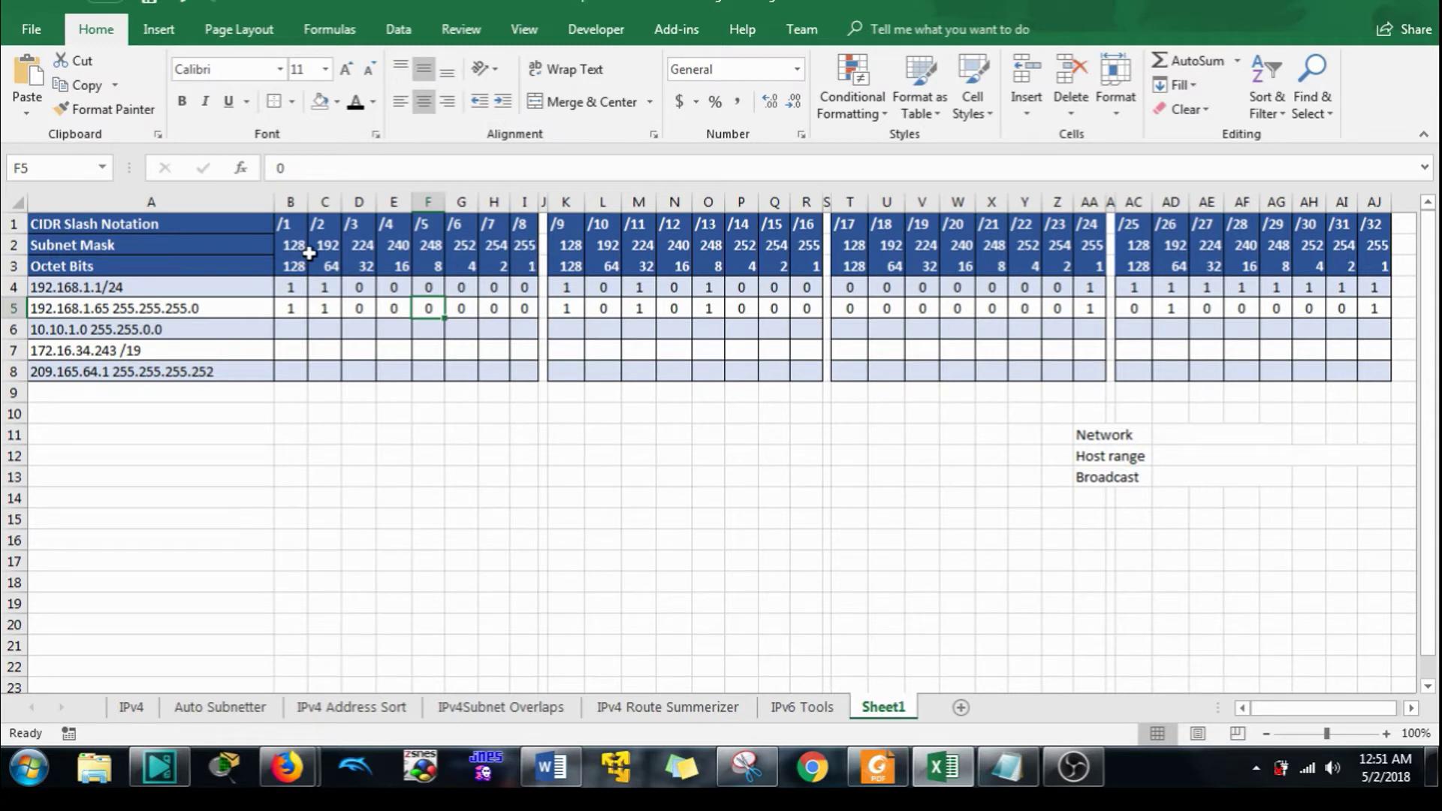
left_click_drag(301, 250, 530, 245)
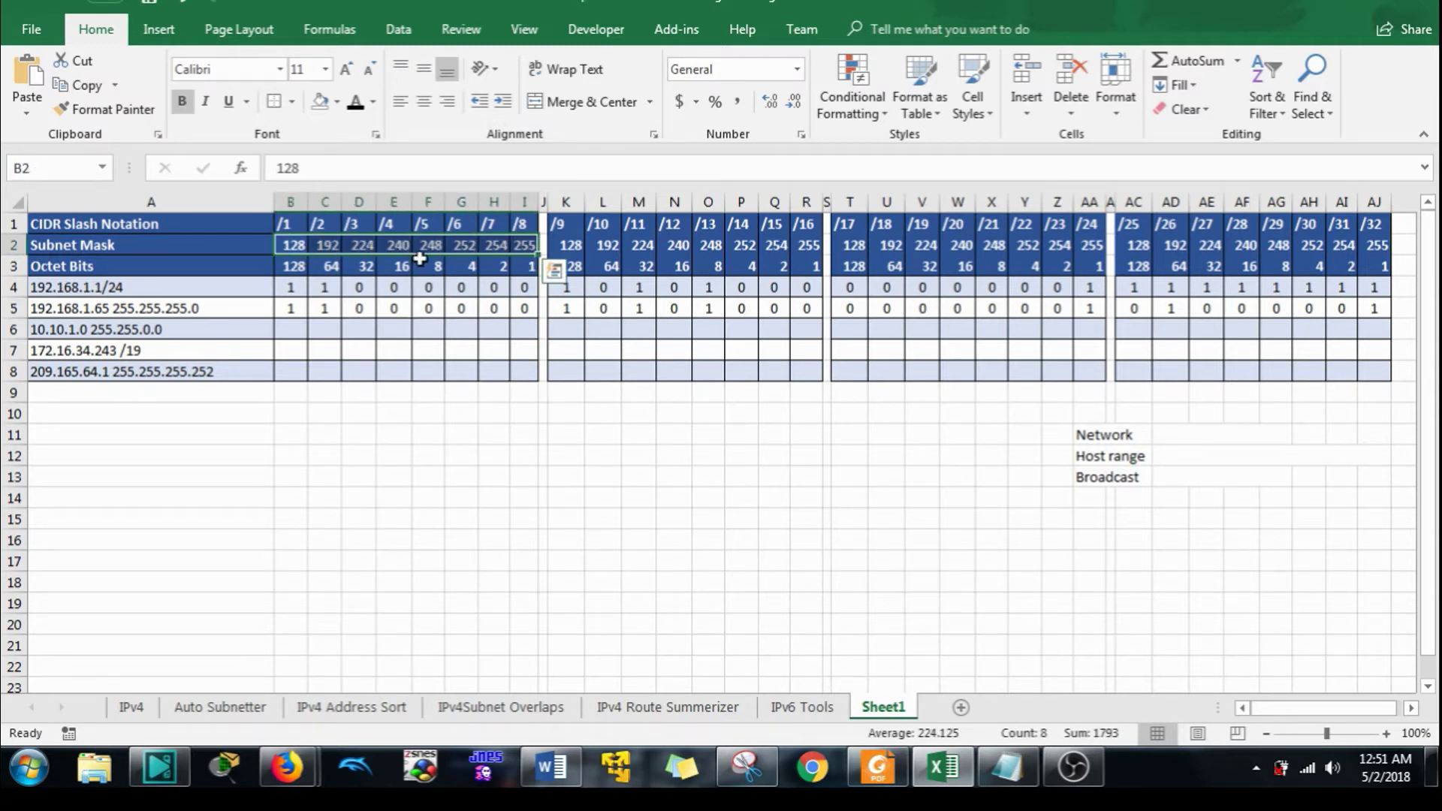
left_click(469, 270)
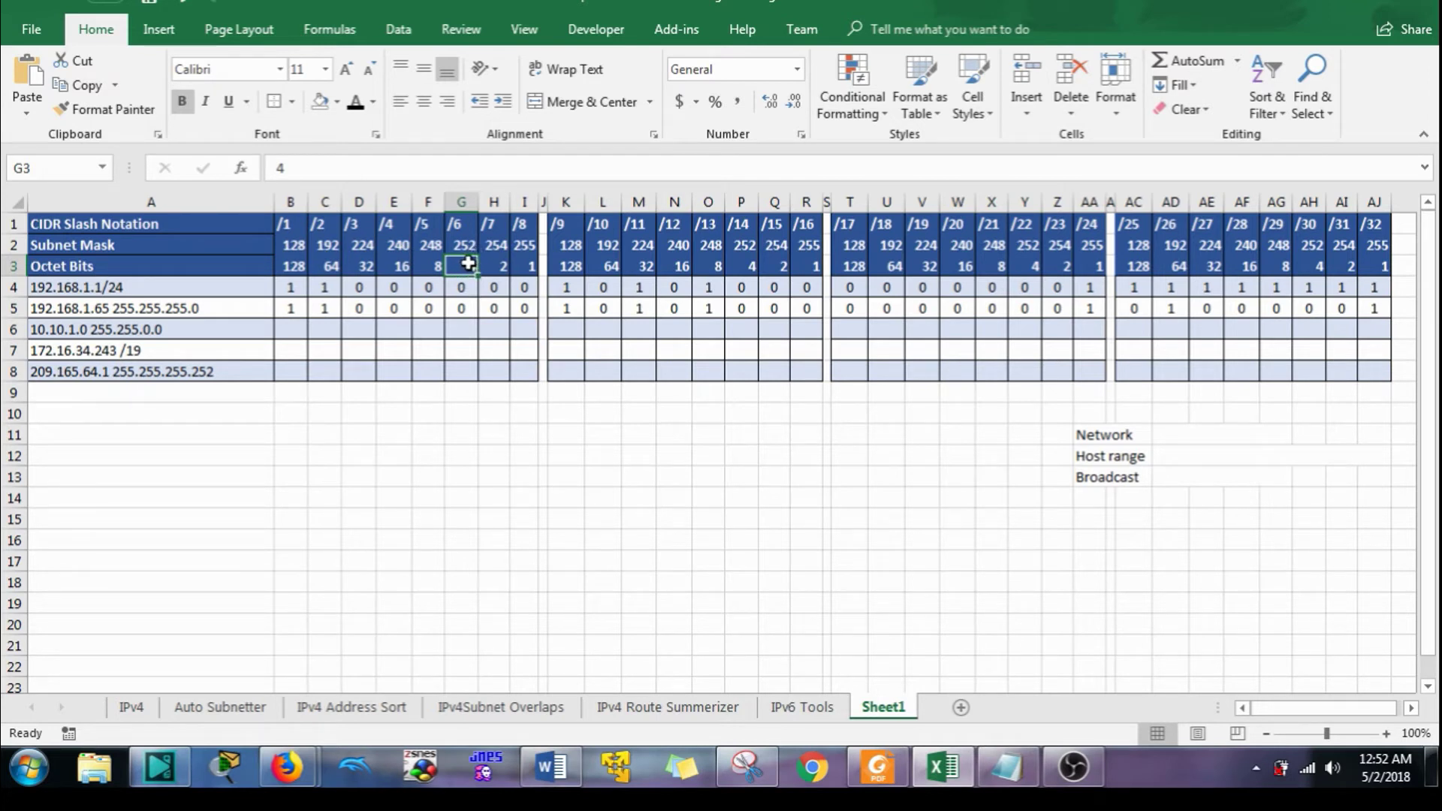
left_click_drag(466, 267, 291, 267)
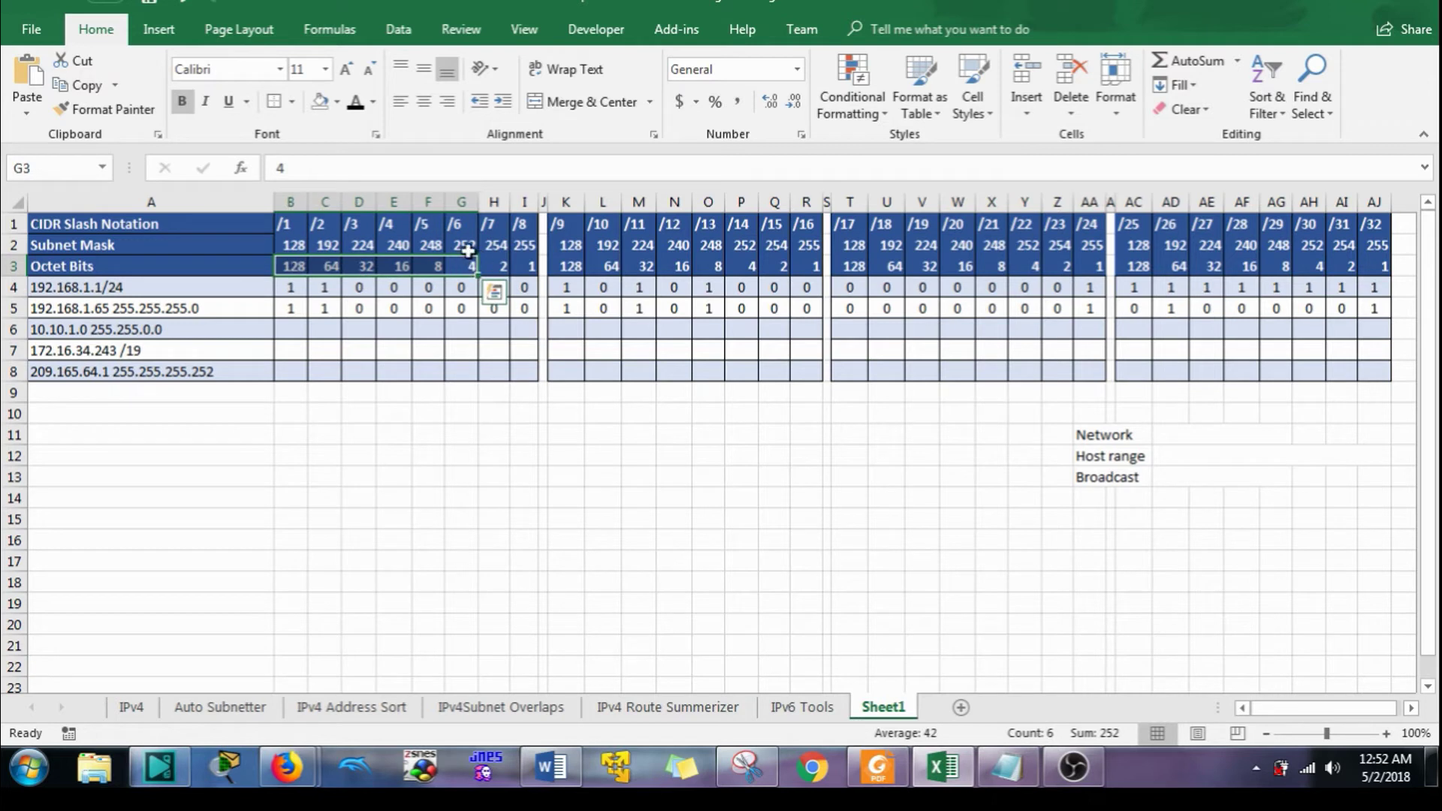
left_click_drag(470, 261, 290, 360)
left_click(447, 269)
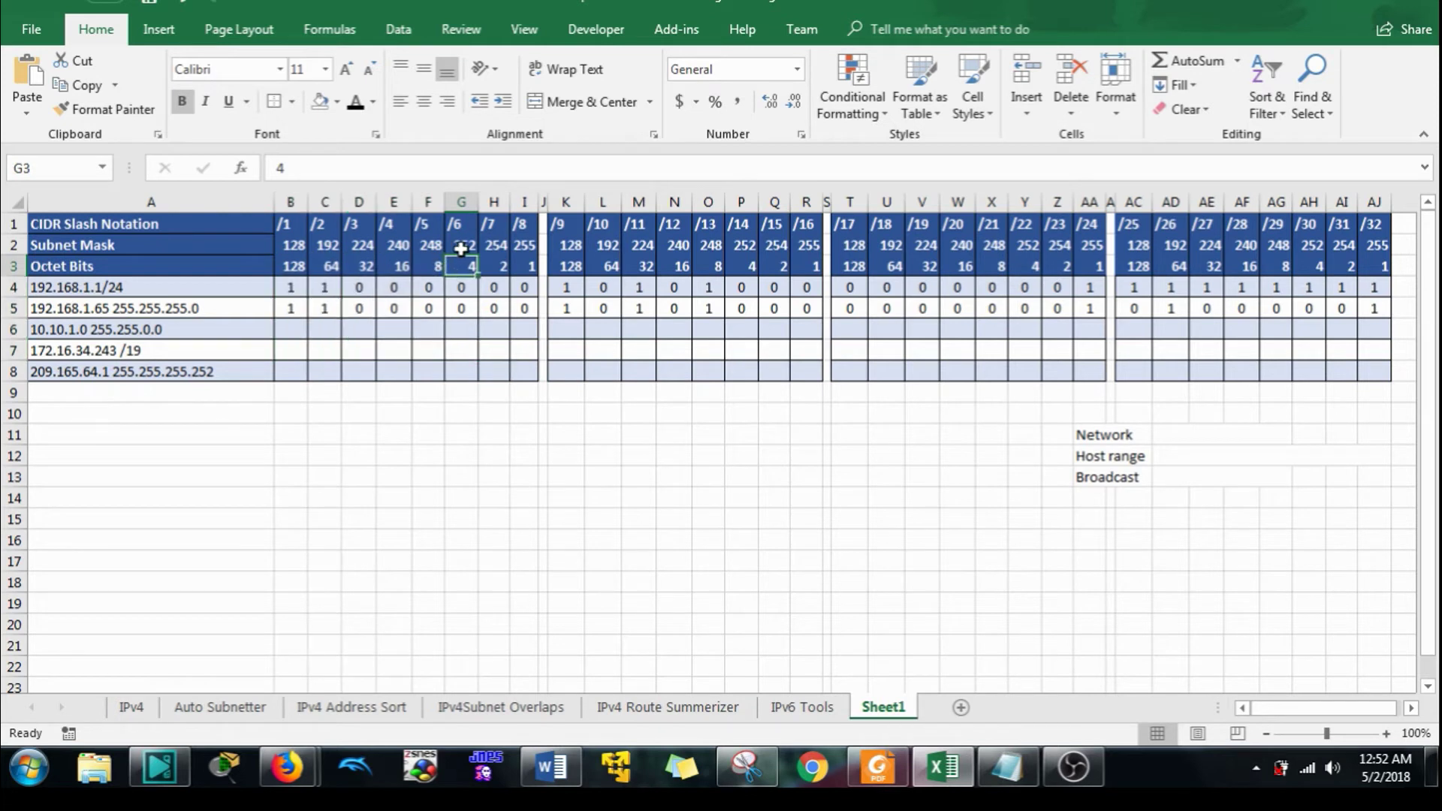
Review the subnet mask row across the first three octets, from B2 to AA2.
left_click(525, 245)
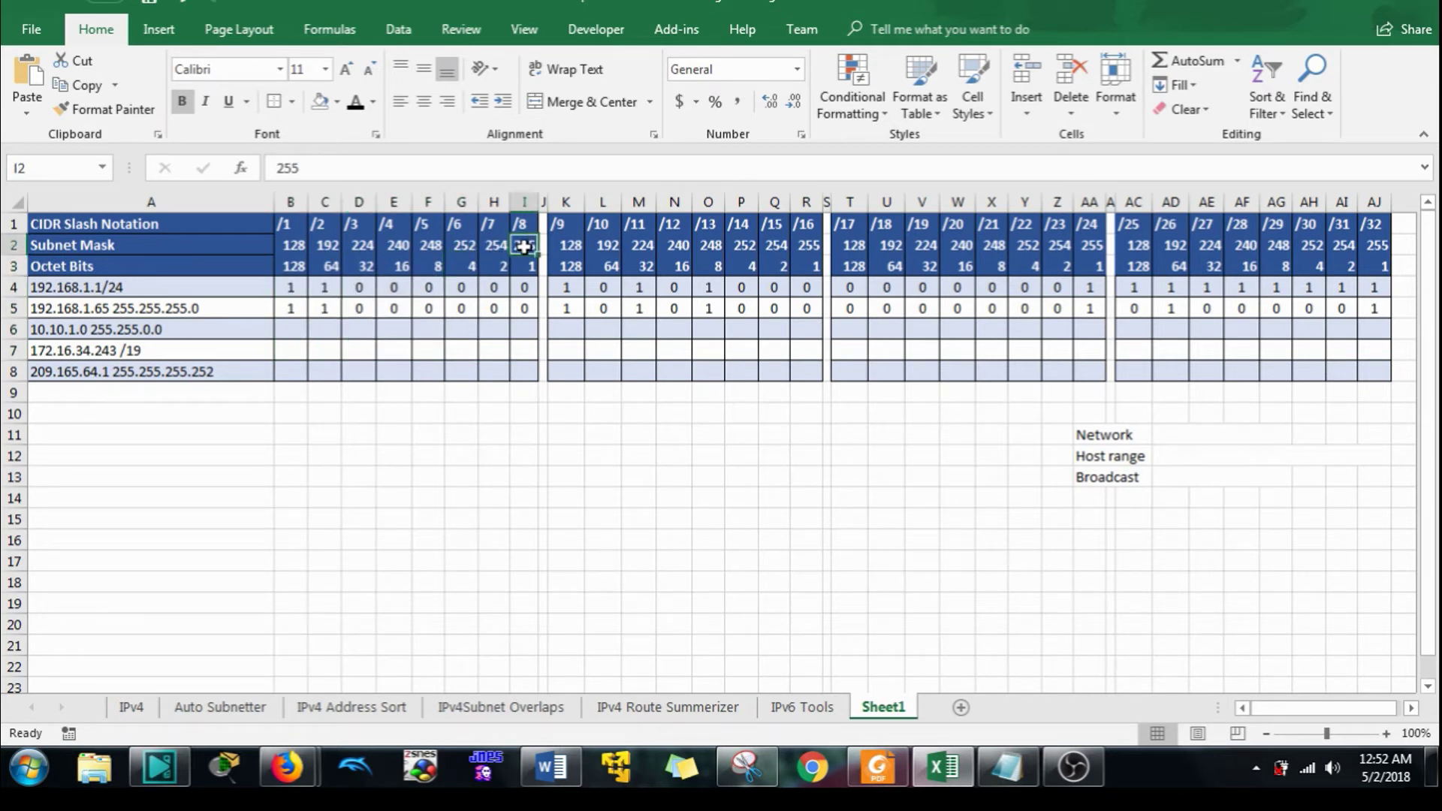
left_click_drag(291, 245, 1091, 245)
key("ctrl+c")
key("ctrl+v")
key("ctrl+v")
Try the mask 255.255.255.128 for 192.168.1.65 in A5 and highlight the network bits through /25 and the remaining host bits.
left_click(200, 308)
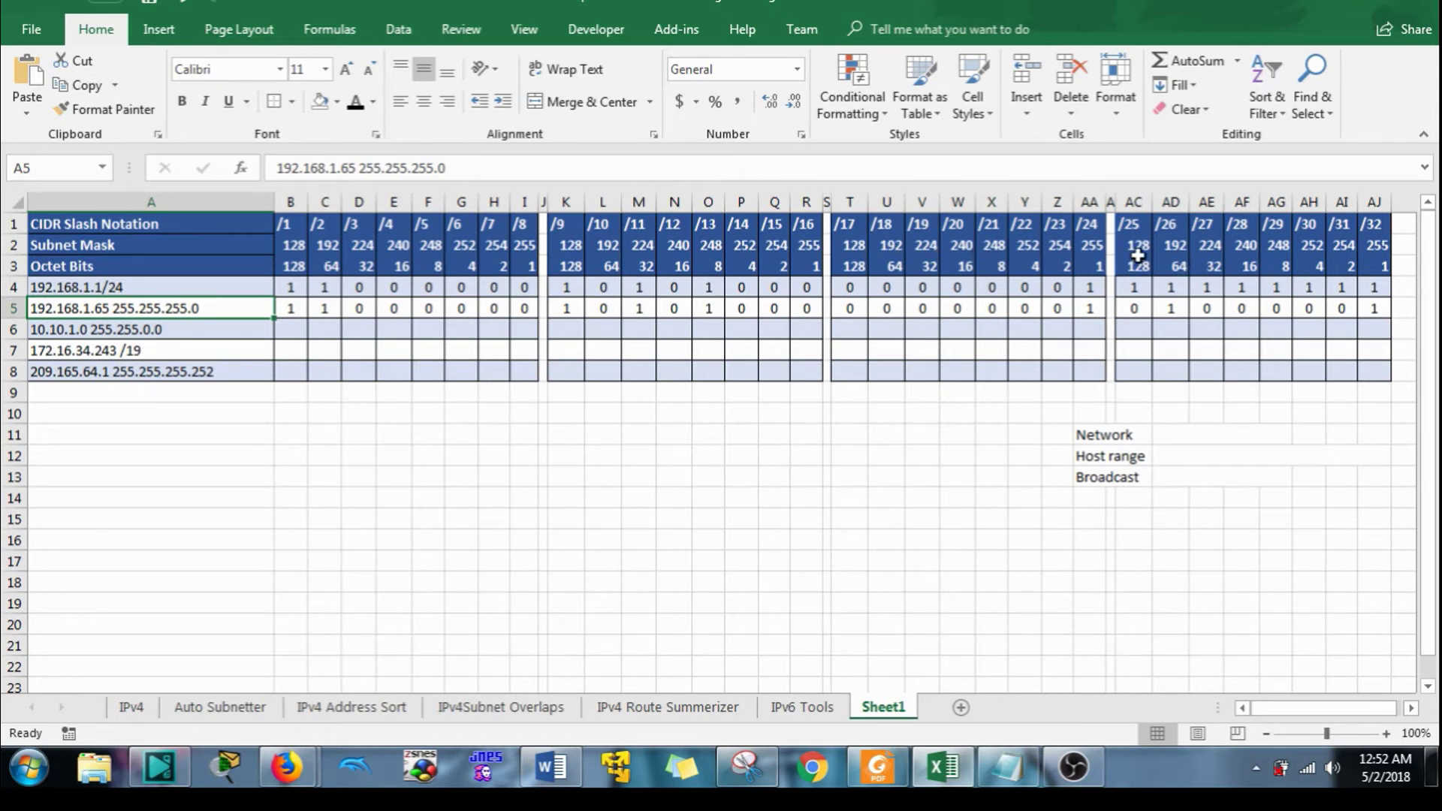
double_click(254, 307)
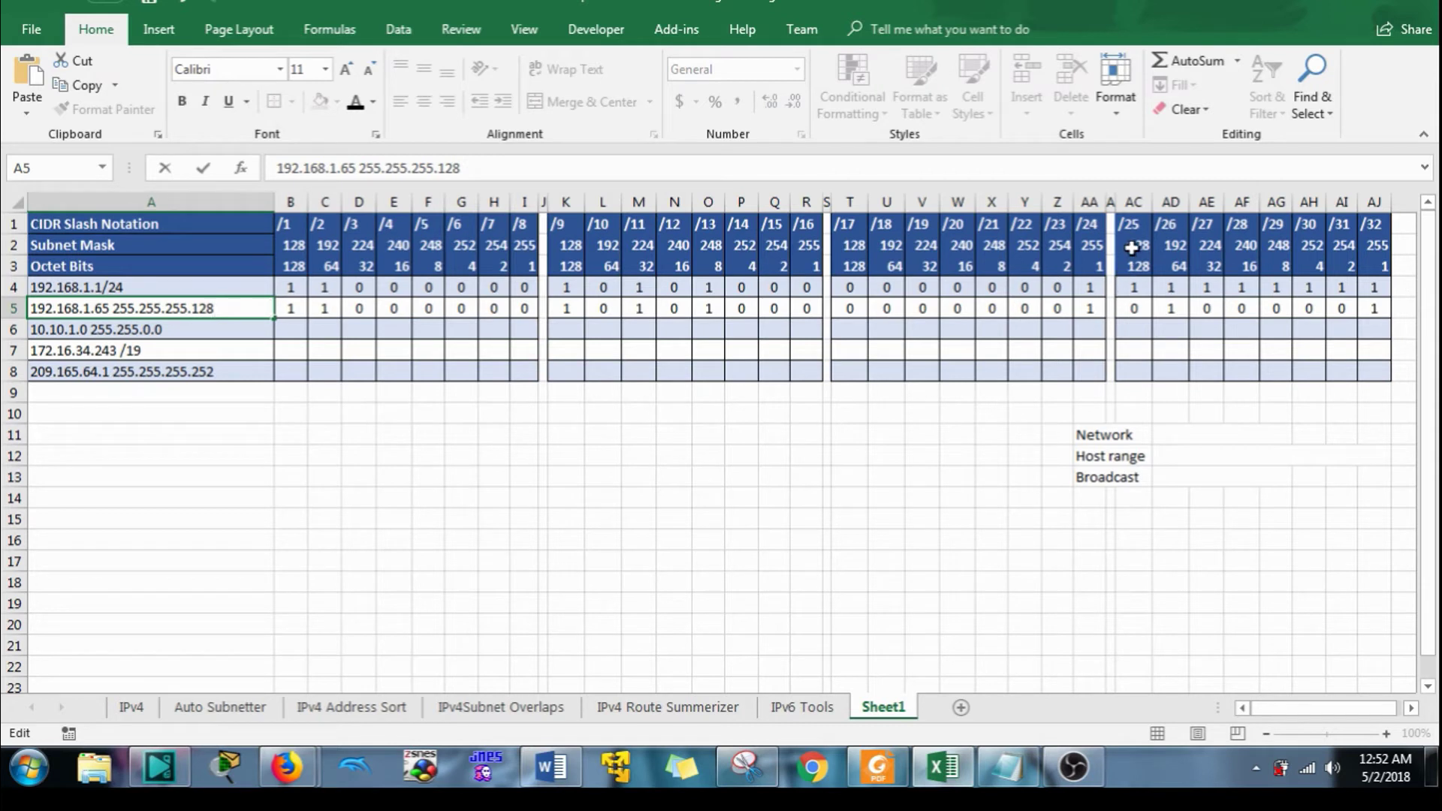
left_click_drag(1136, 244, 1134, 308)
left_click_drag(1136, 242, 291, 300)
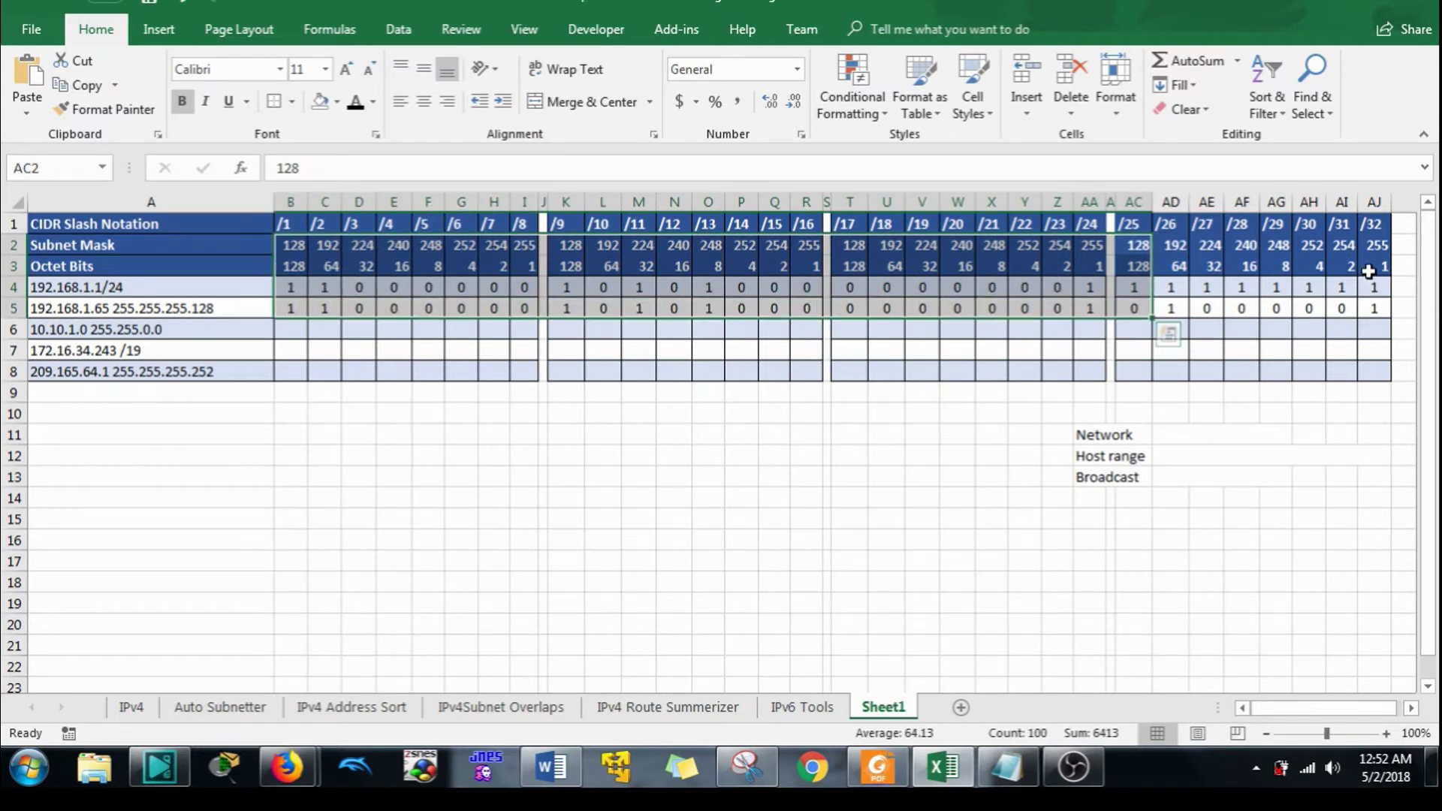
left_click_drag(1174, 239, 1367, 304)
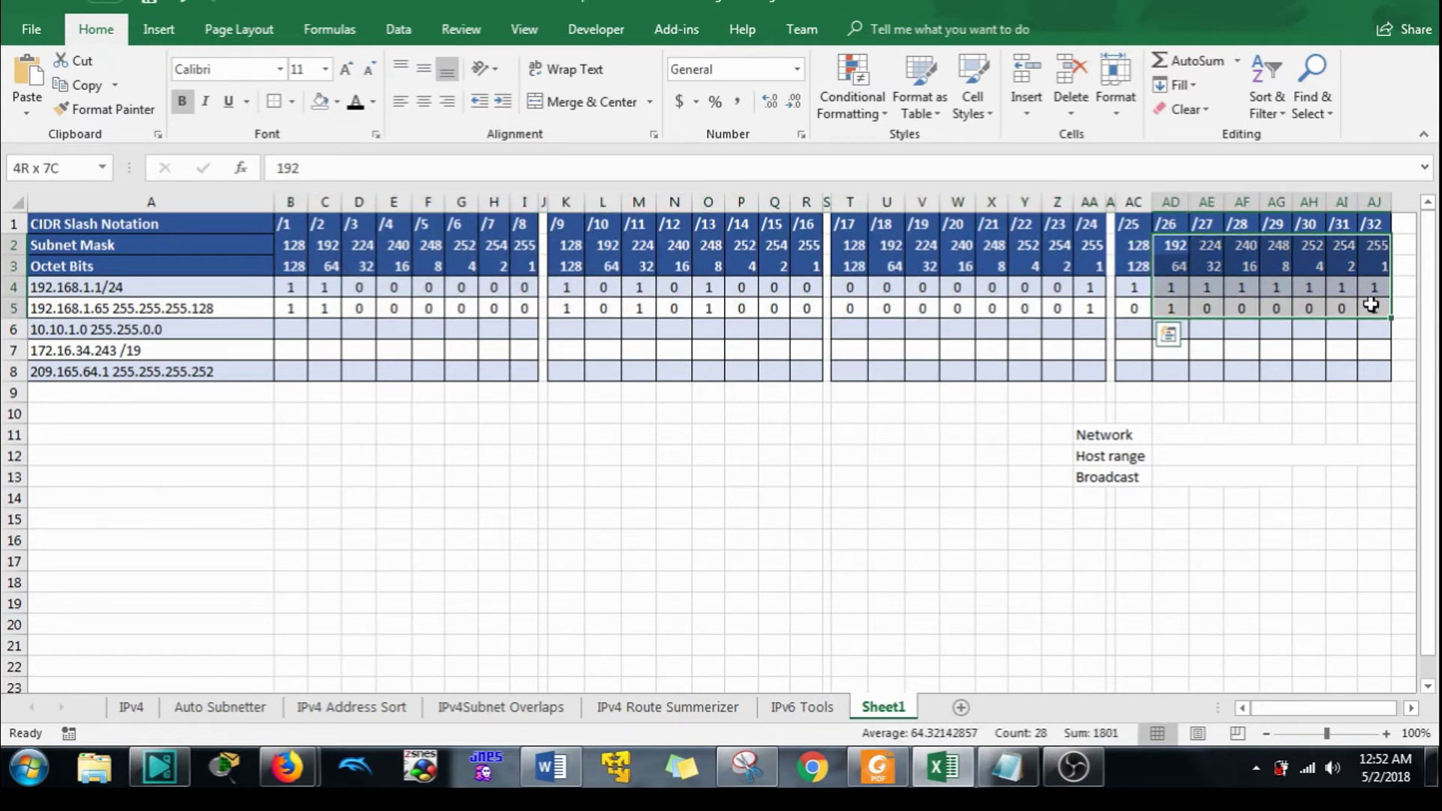
key("Left")
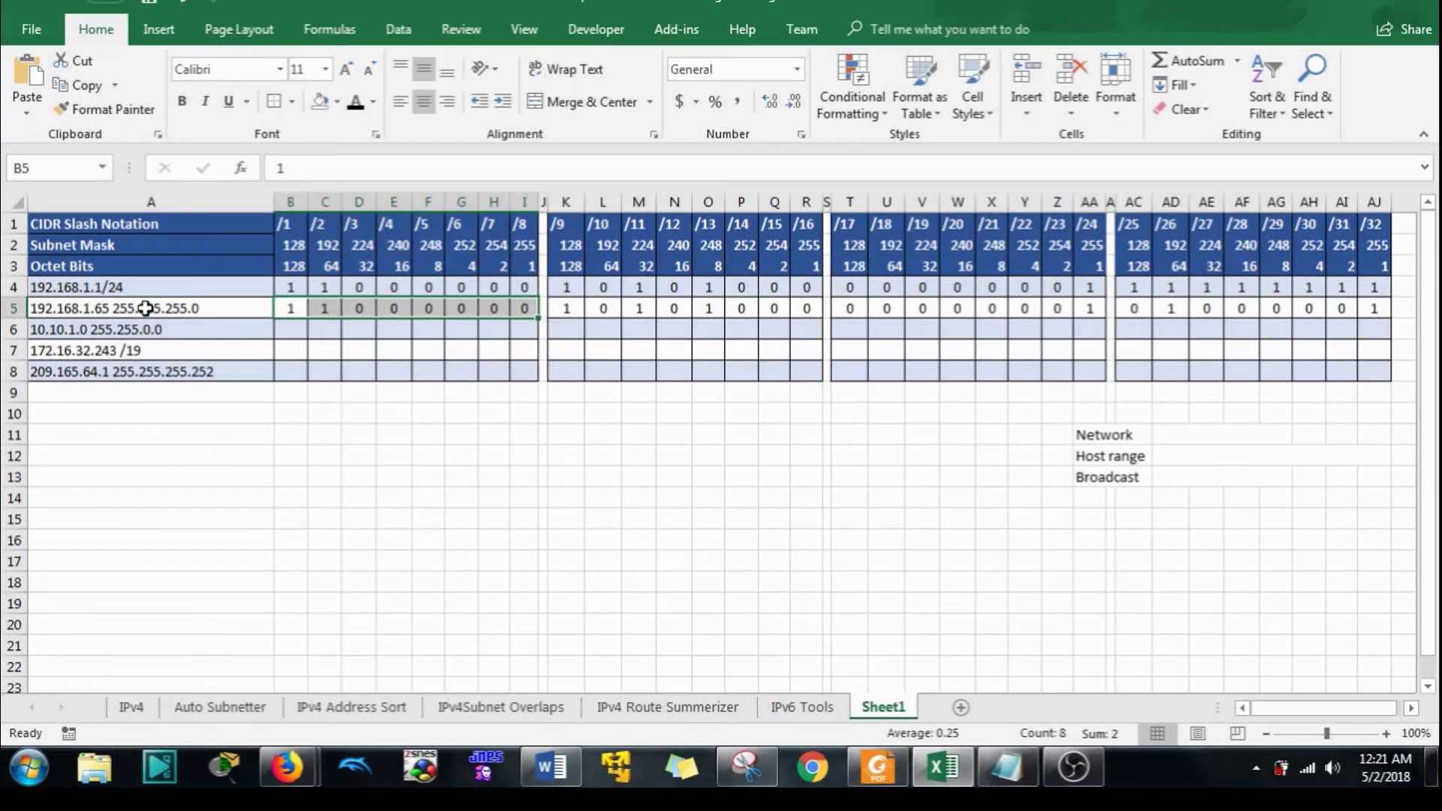
Match the 255.255.255.0 mask in A5 against the second, third and fourth octets of the subnet mask row.
left_click(145, 308)
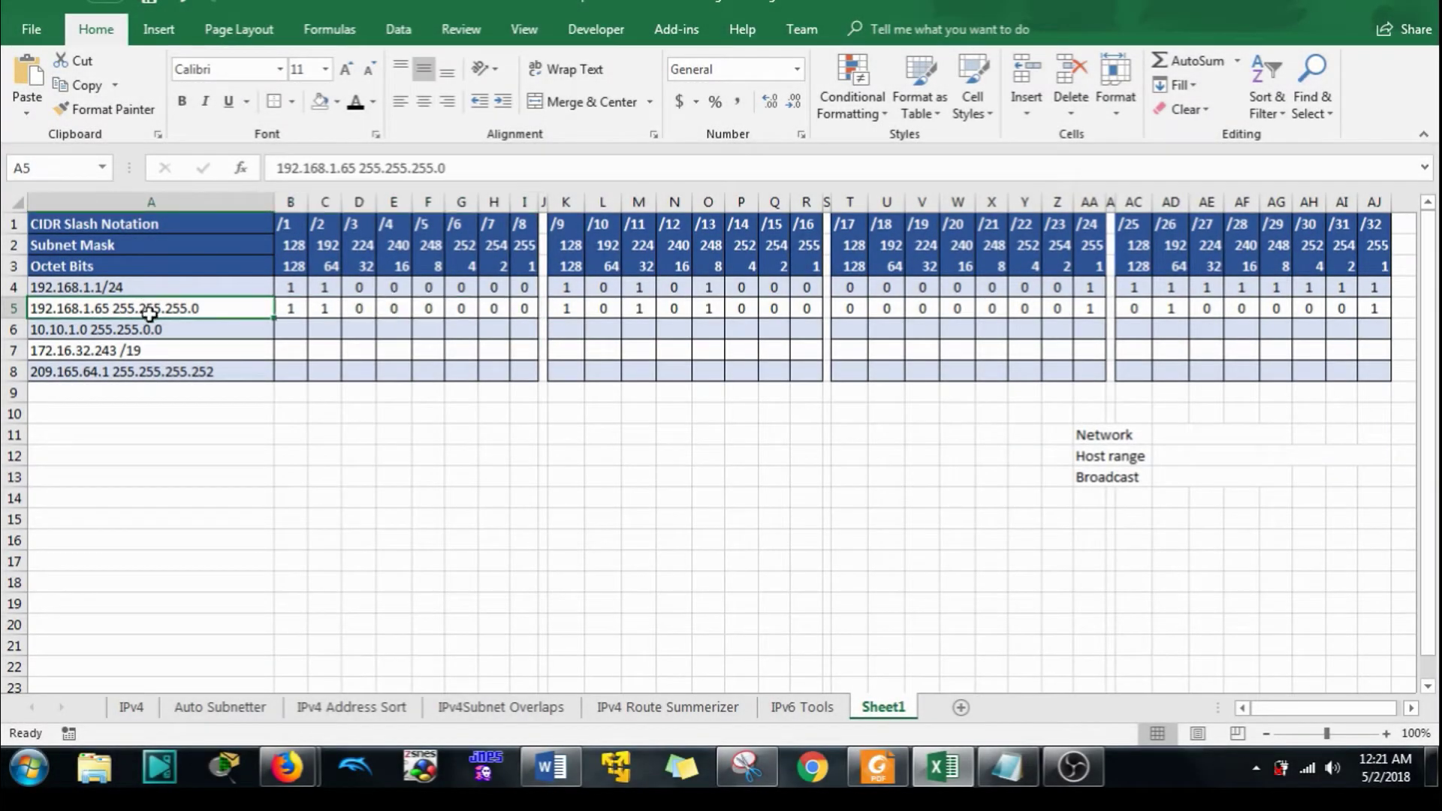
left_click_drag(560, 252, 811, 246)
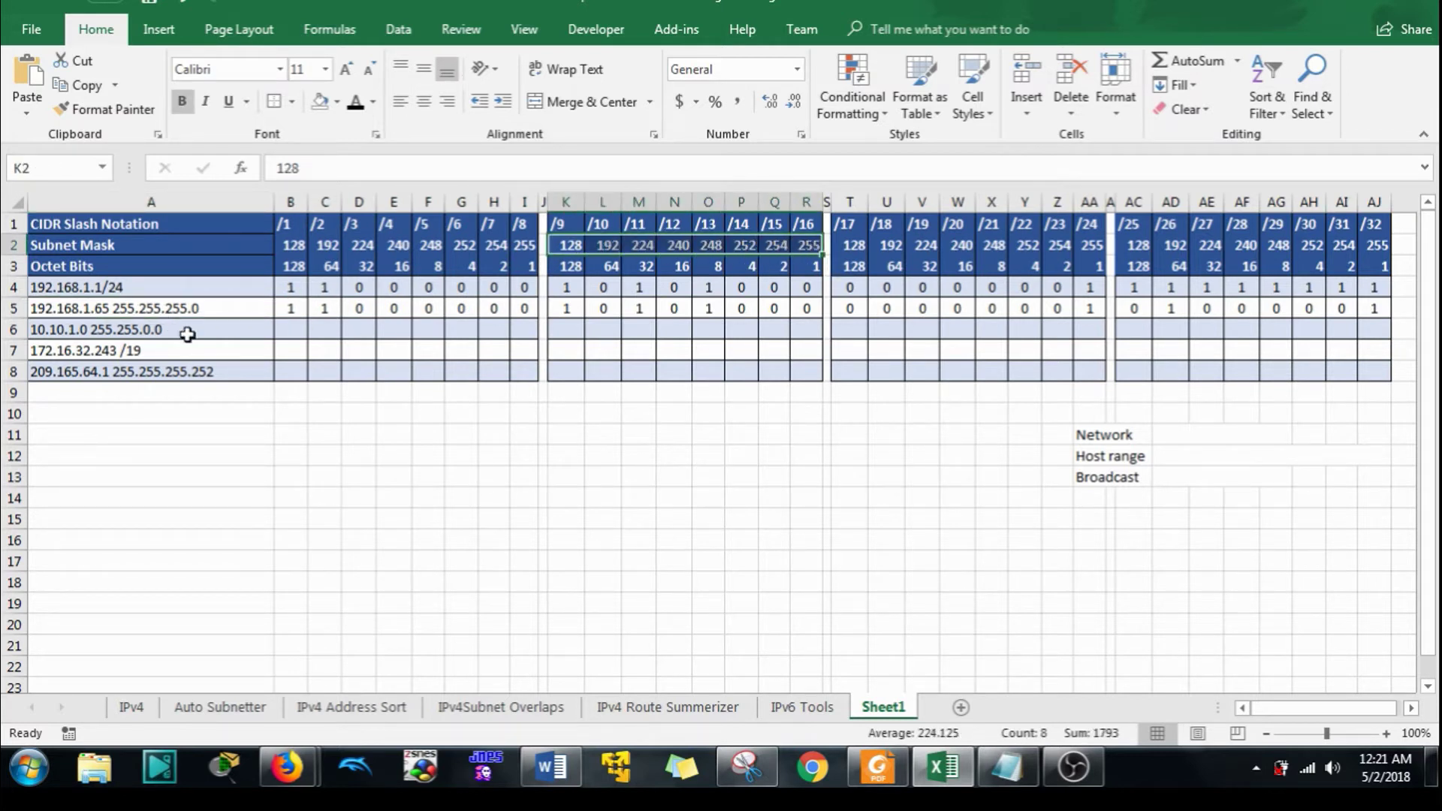
left_click_drag(849, 246, 1094, 248)
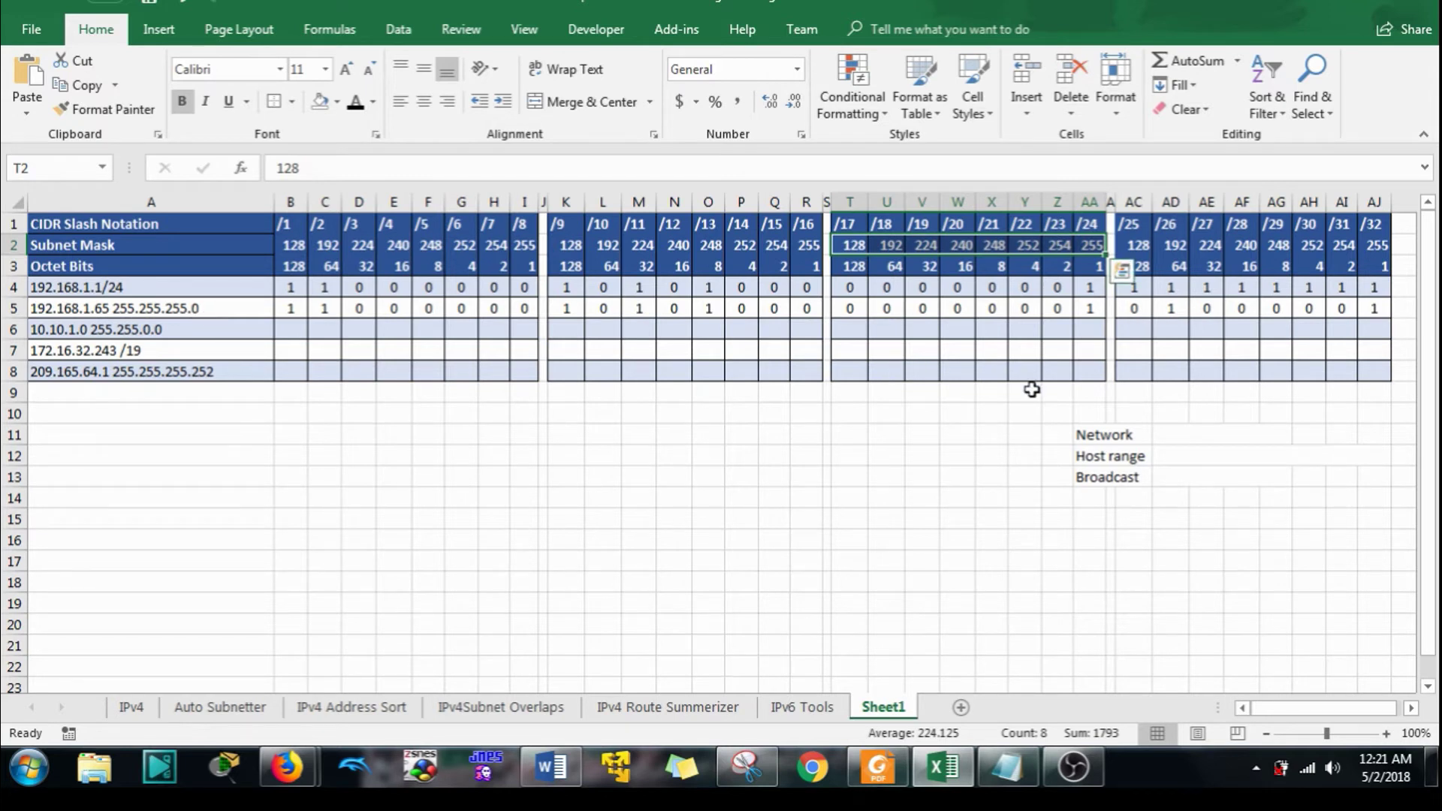
left_click(1139, 246)
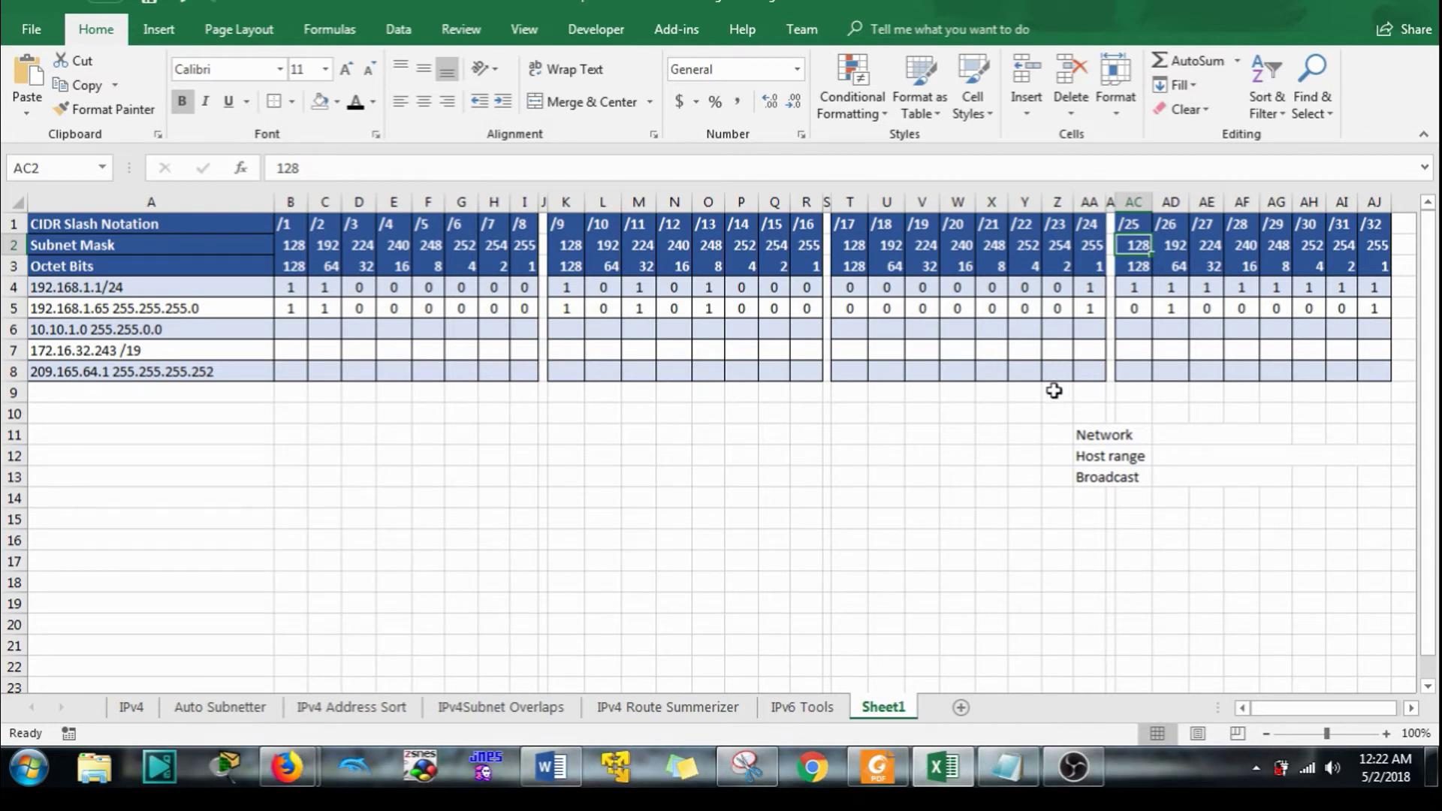
Mark the /24 network boundary by filling AA9:AA10 below the third octet with orange.
left_click(1080, 391)
left_click_drag(1080, 391, 1089, 412)
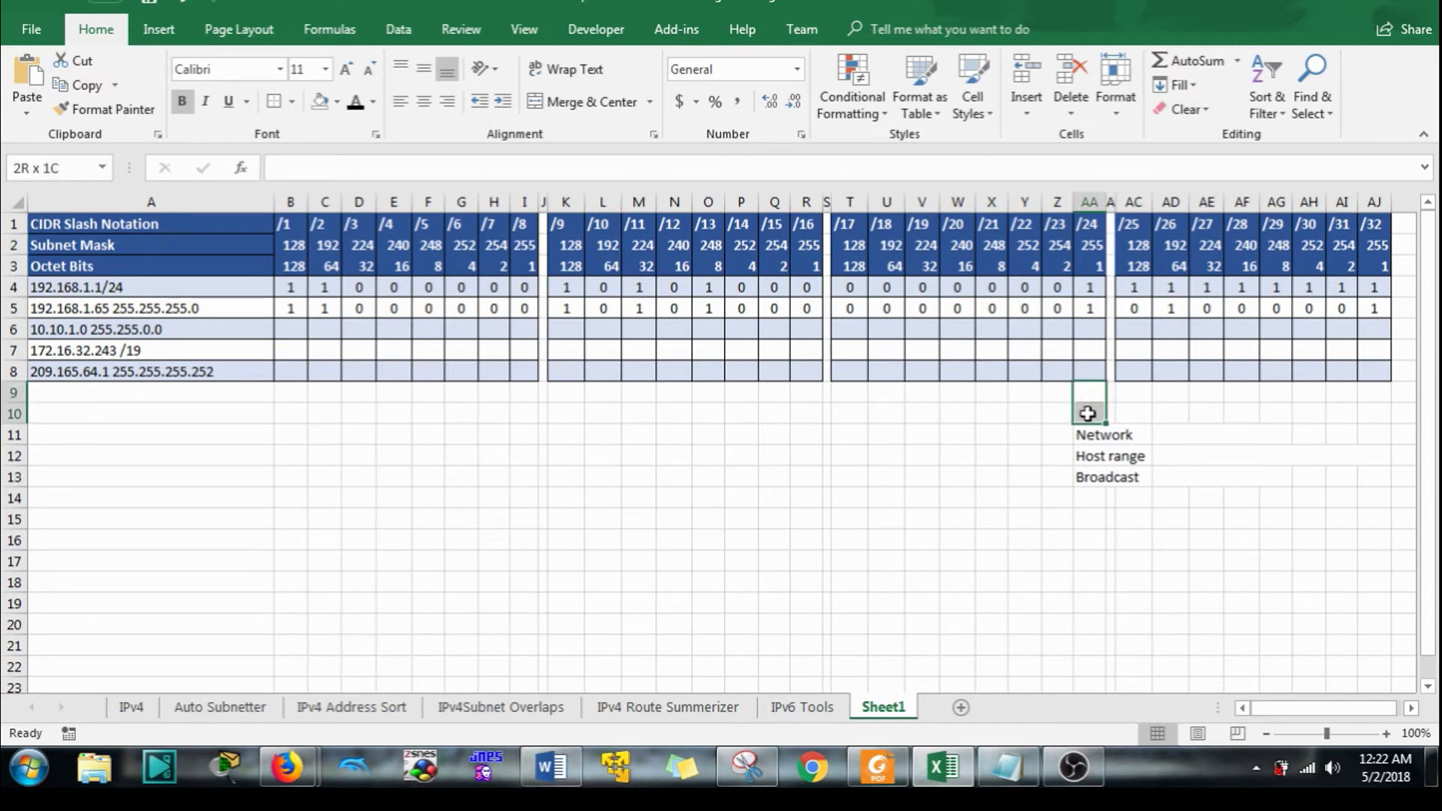
left_click(336, 103)
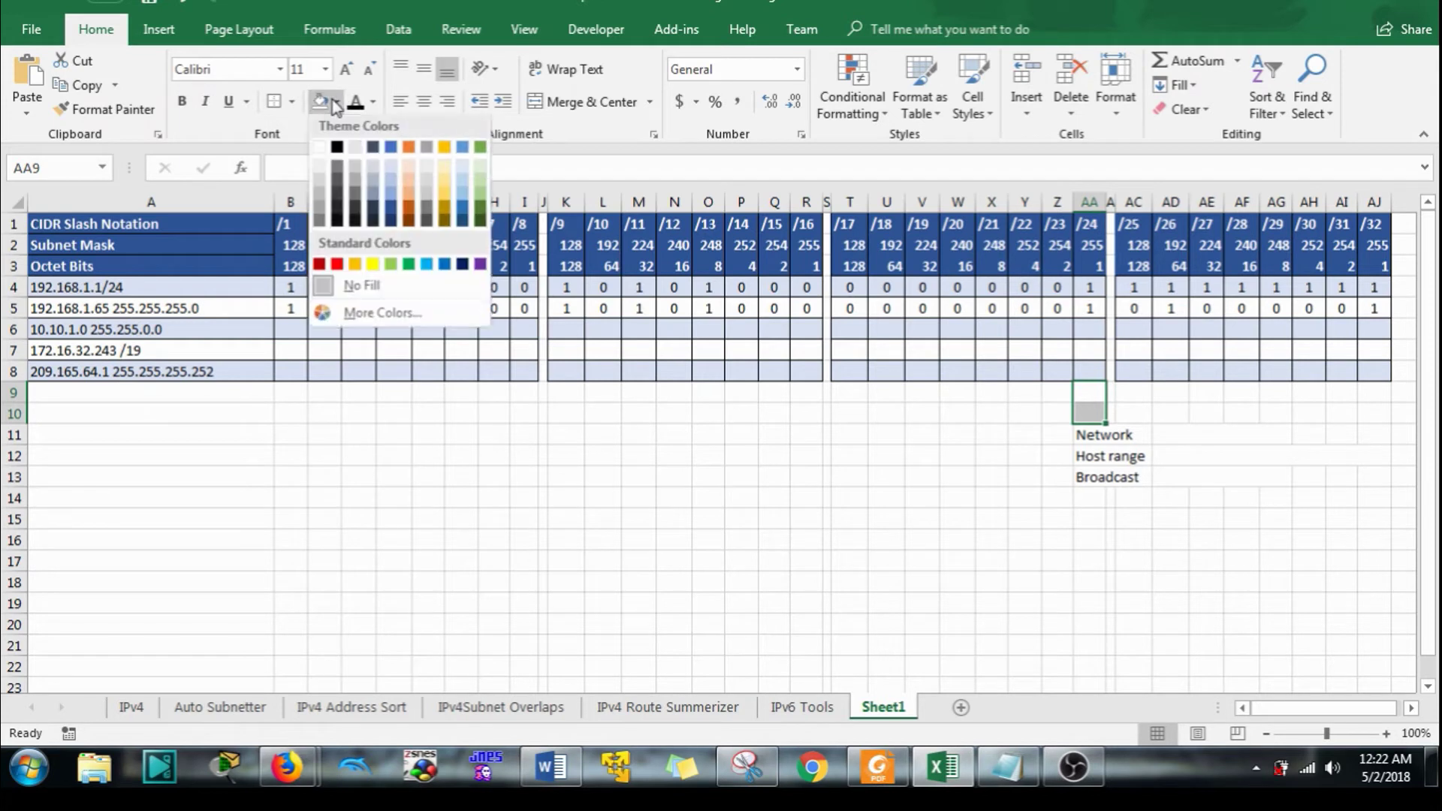
left_click(355, 264)
left_click(708, 541)
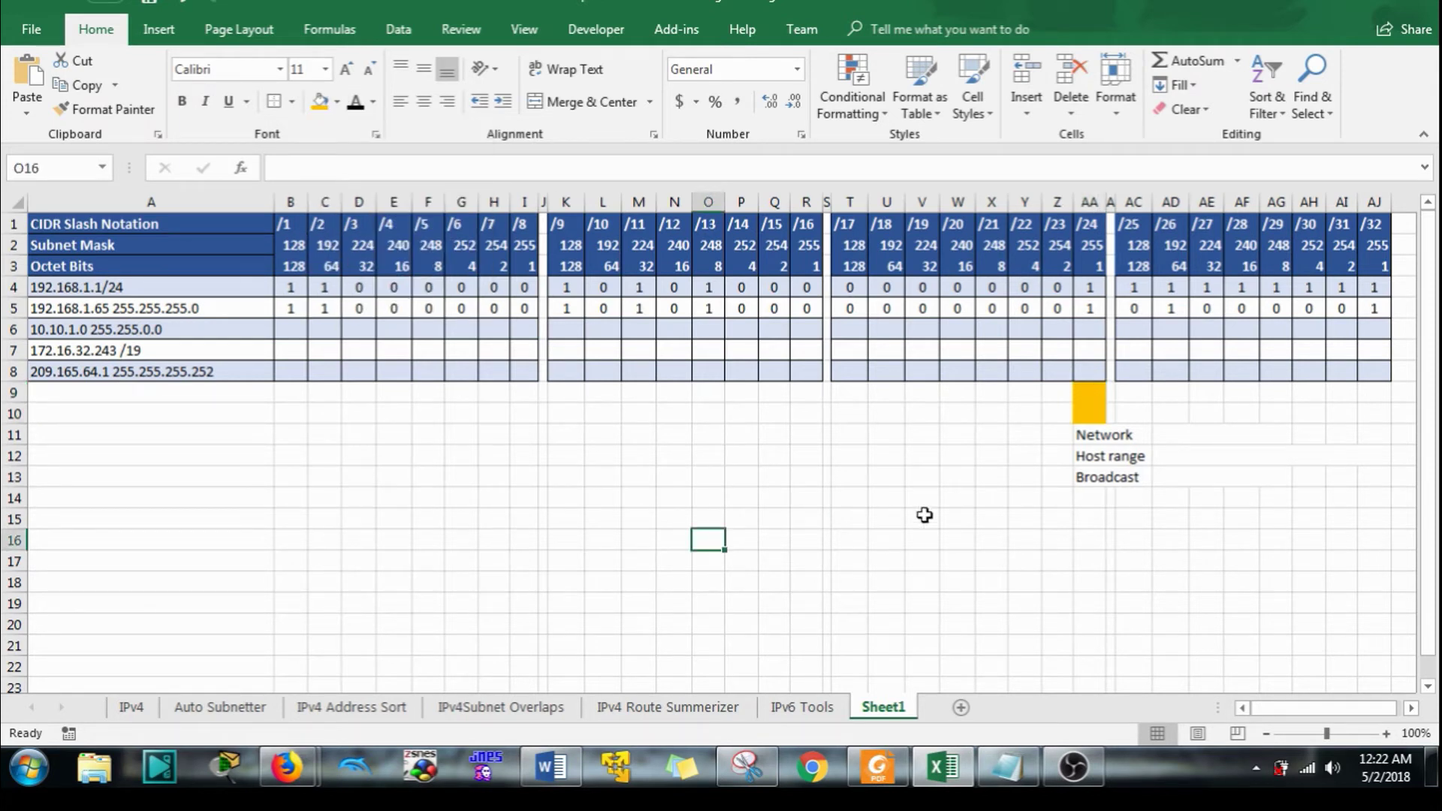
left_click(1085, 412)
left_click_drag(1085, 412, 282, 232)
left_click(575, 539)
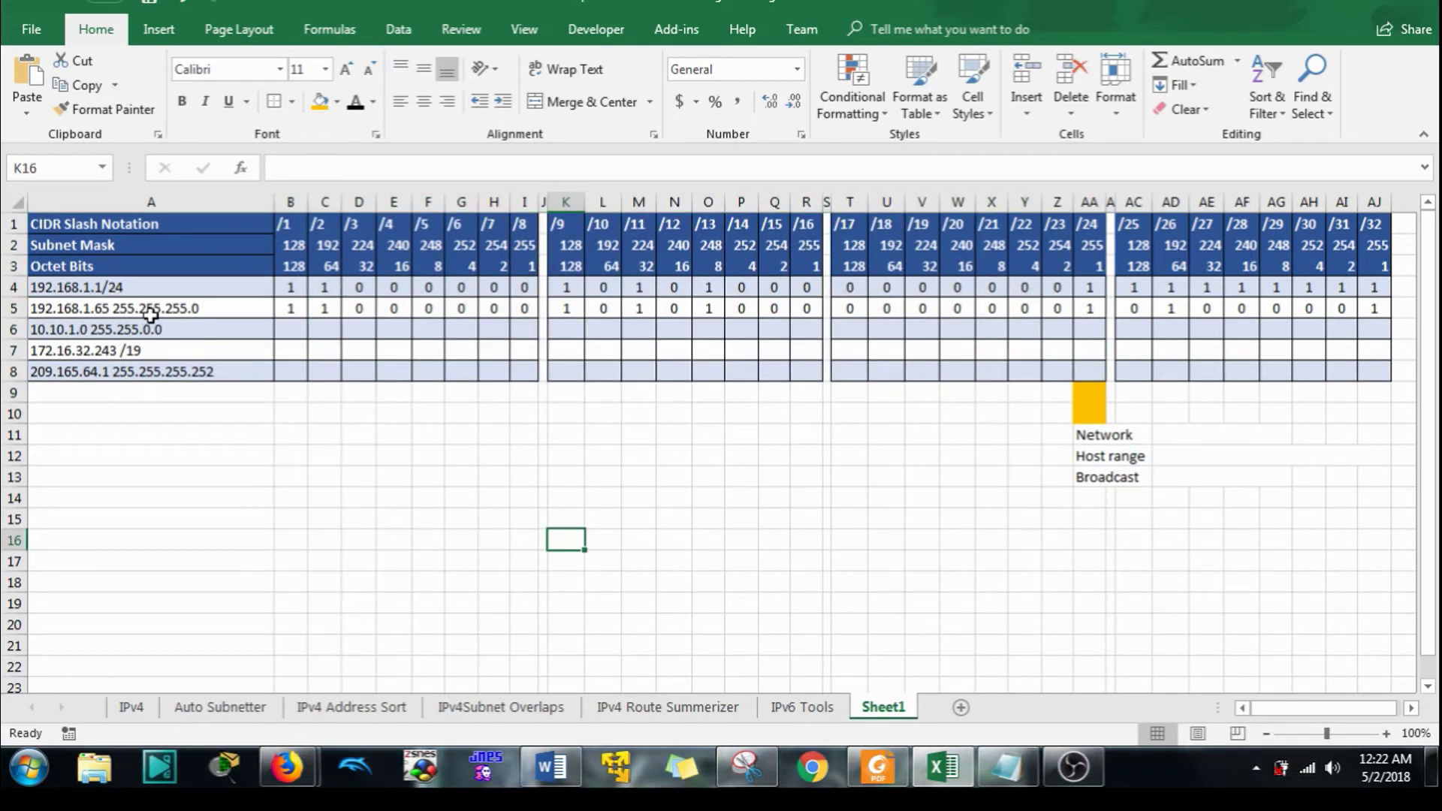
Enter 192.168.1.0 as the network address in AD11, setting the host bits of 192.168.1.65 in AC5:AJ5 to 0.
left_click(1161, 434)
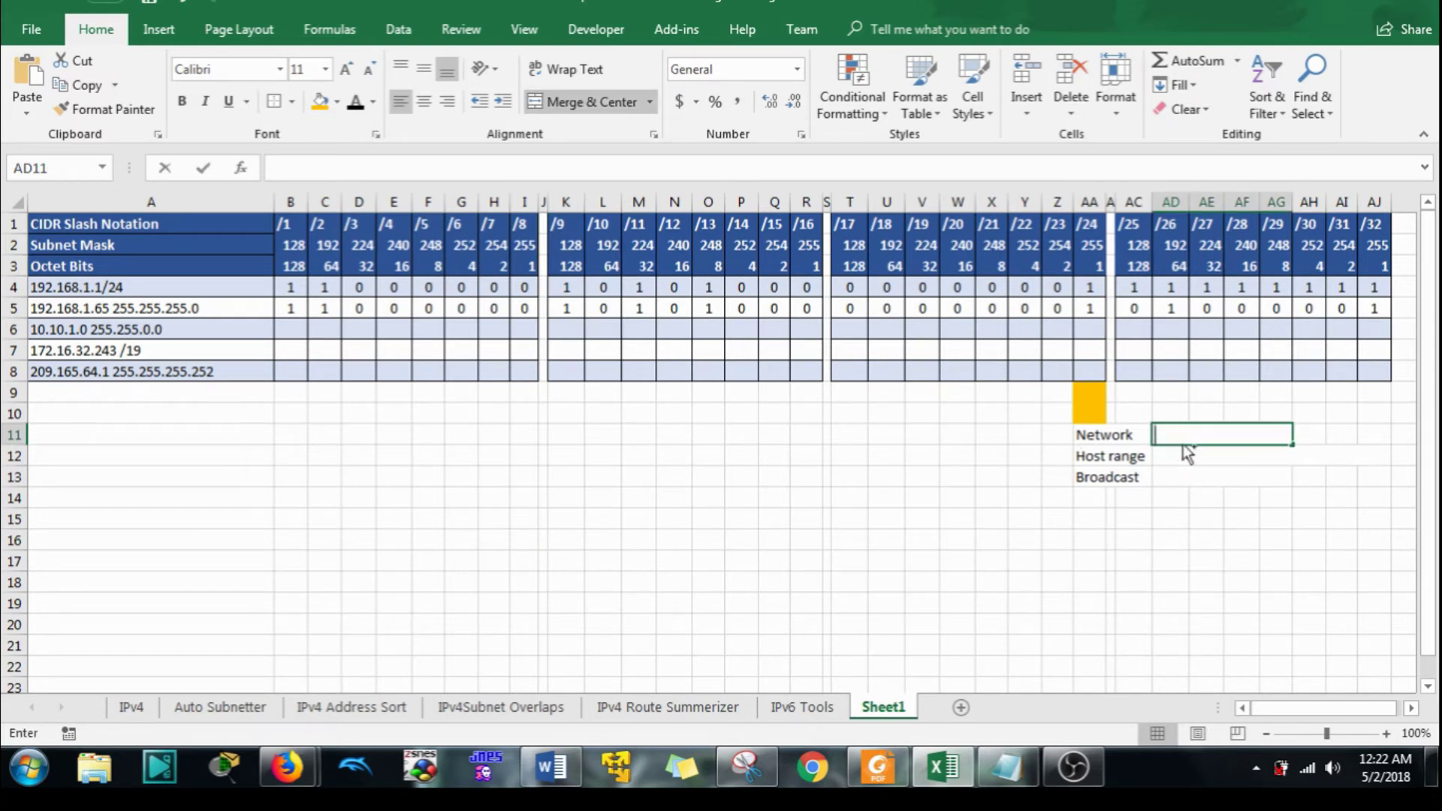
type("192.168.1.")
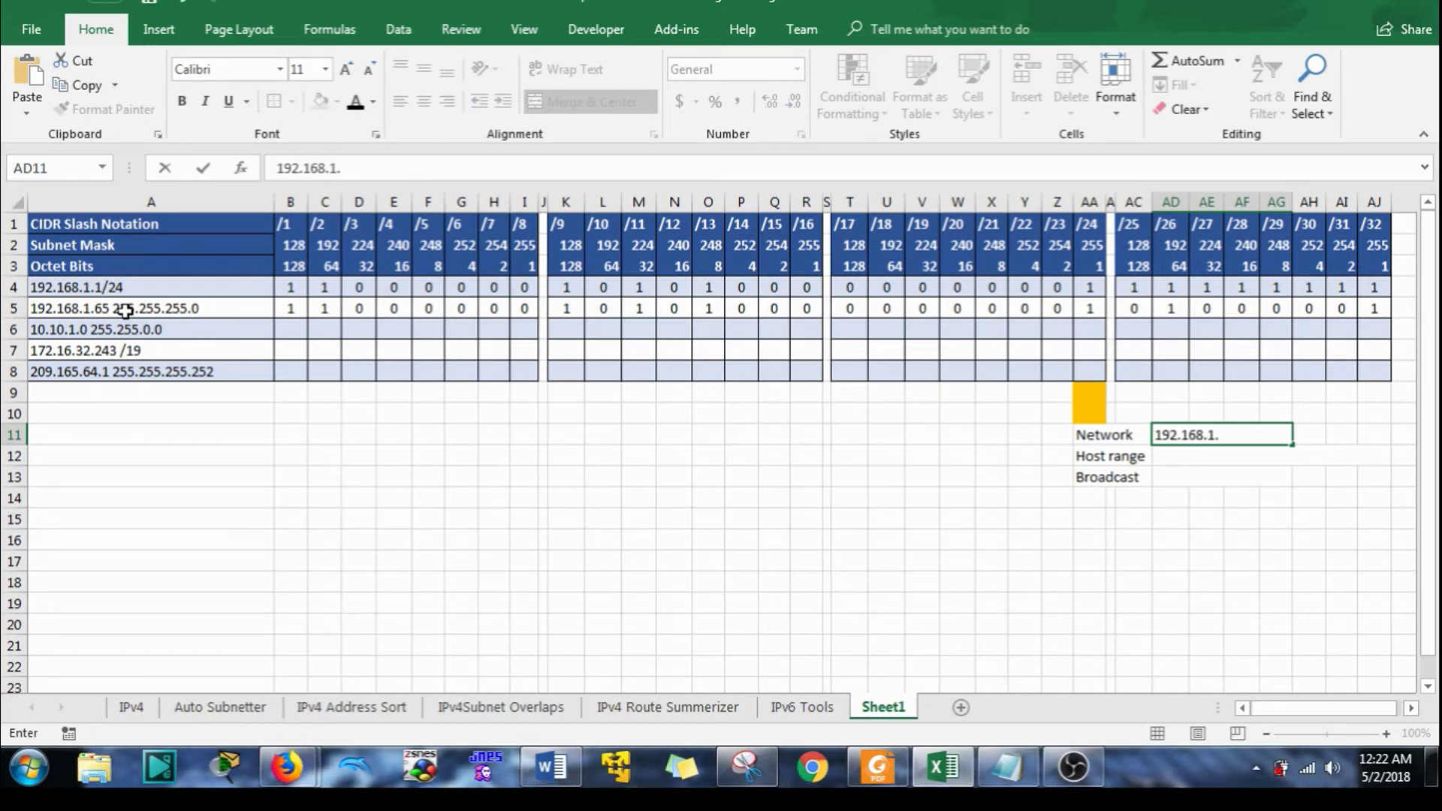
left_click_drag(1136, 309, 1375, 314)
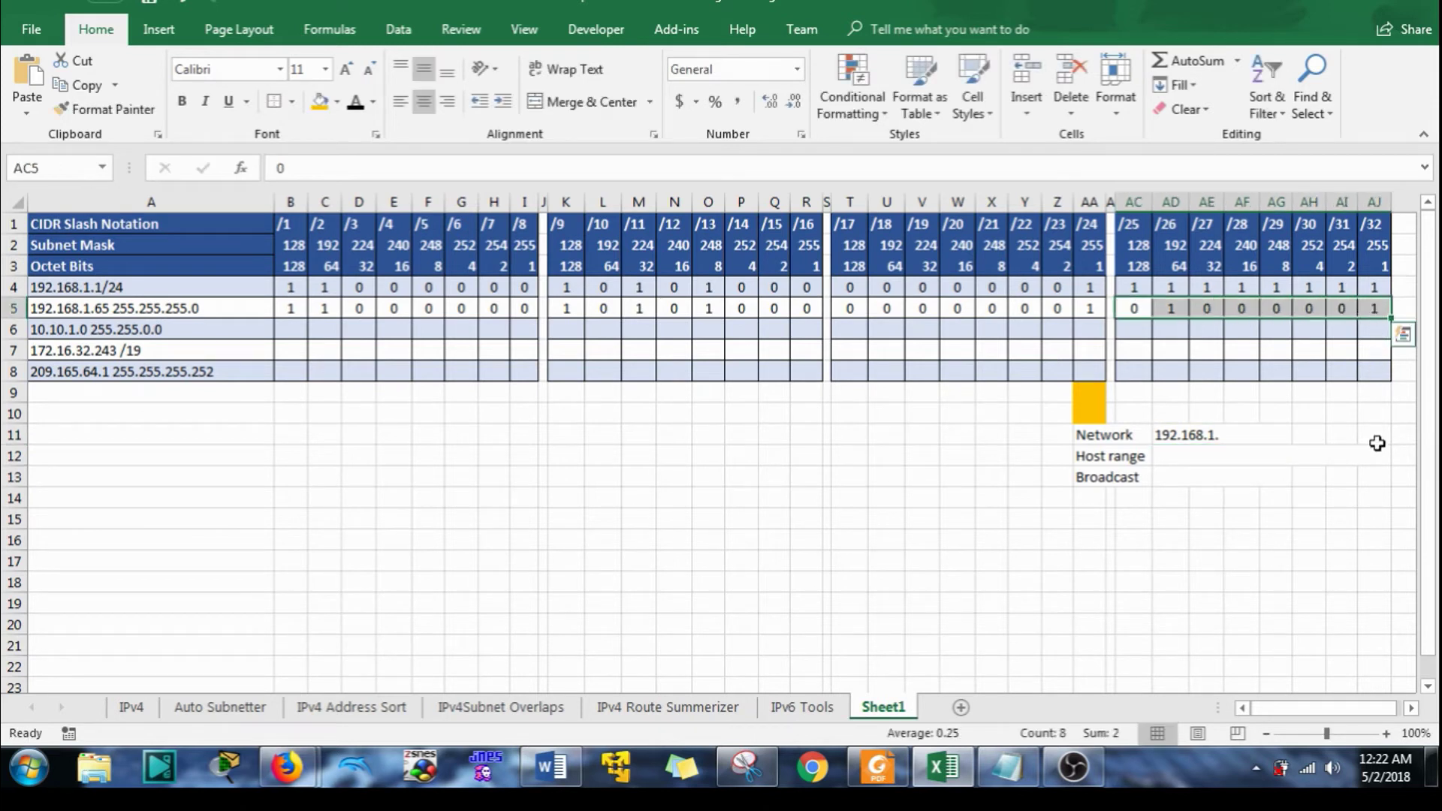
key("Return")
type("0")
key("Return")
key("Return")
key("Return")
key("Return")
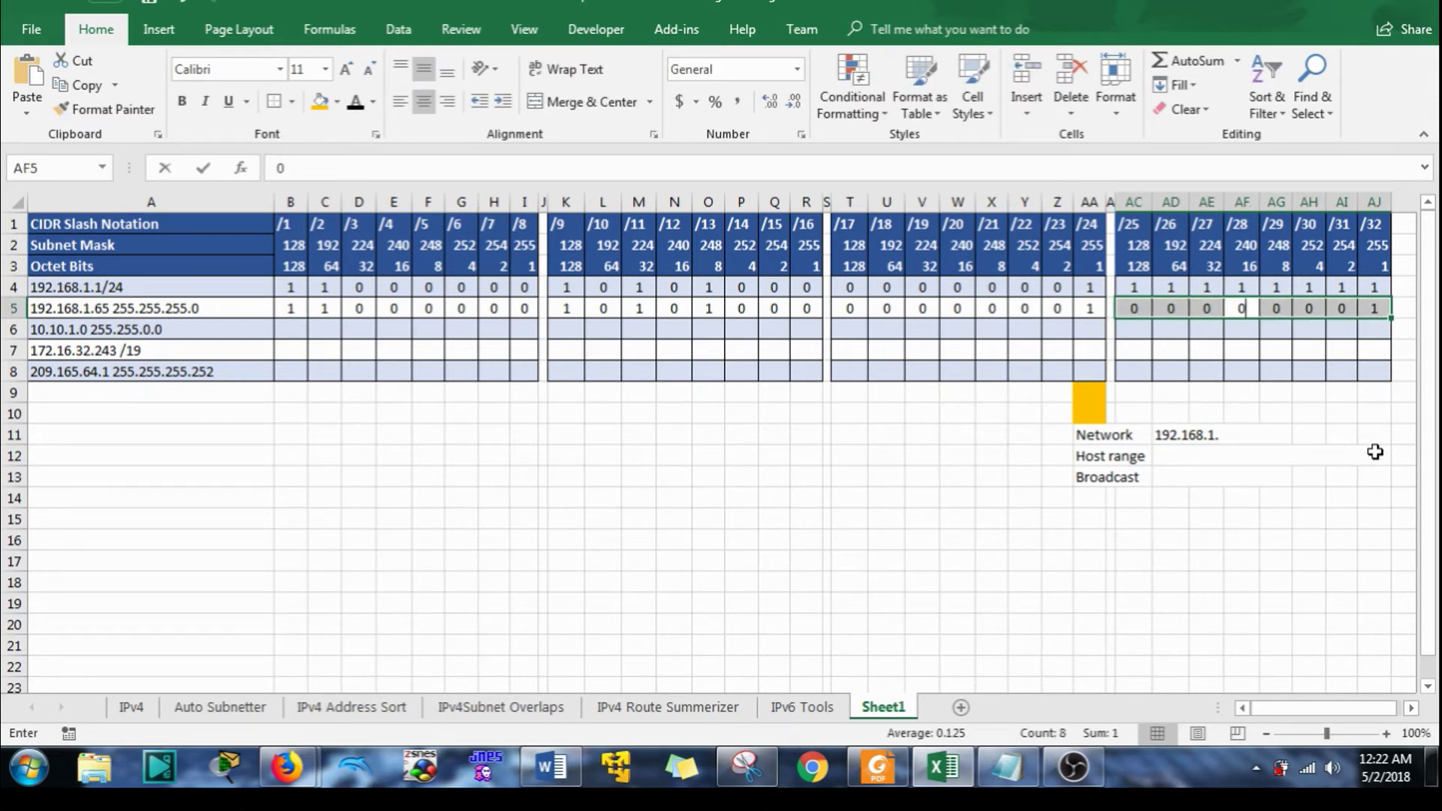
key("Return")
key("Return")
type("0")
key("Return")
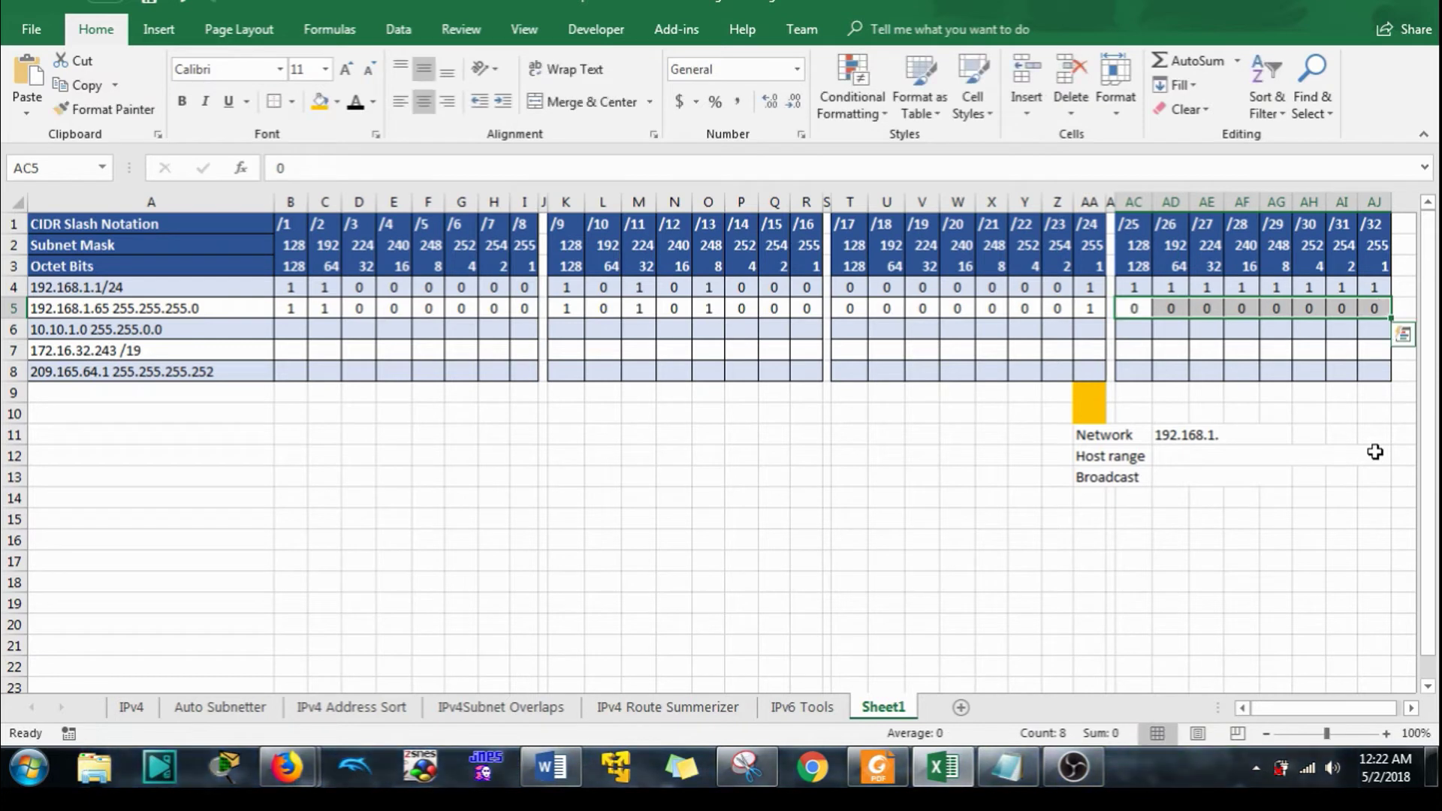
double_click(1265, 441)
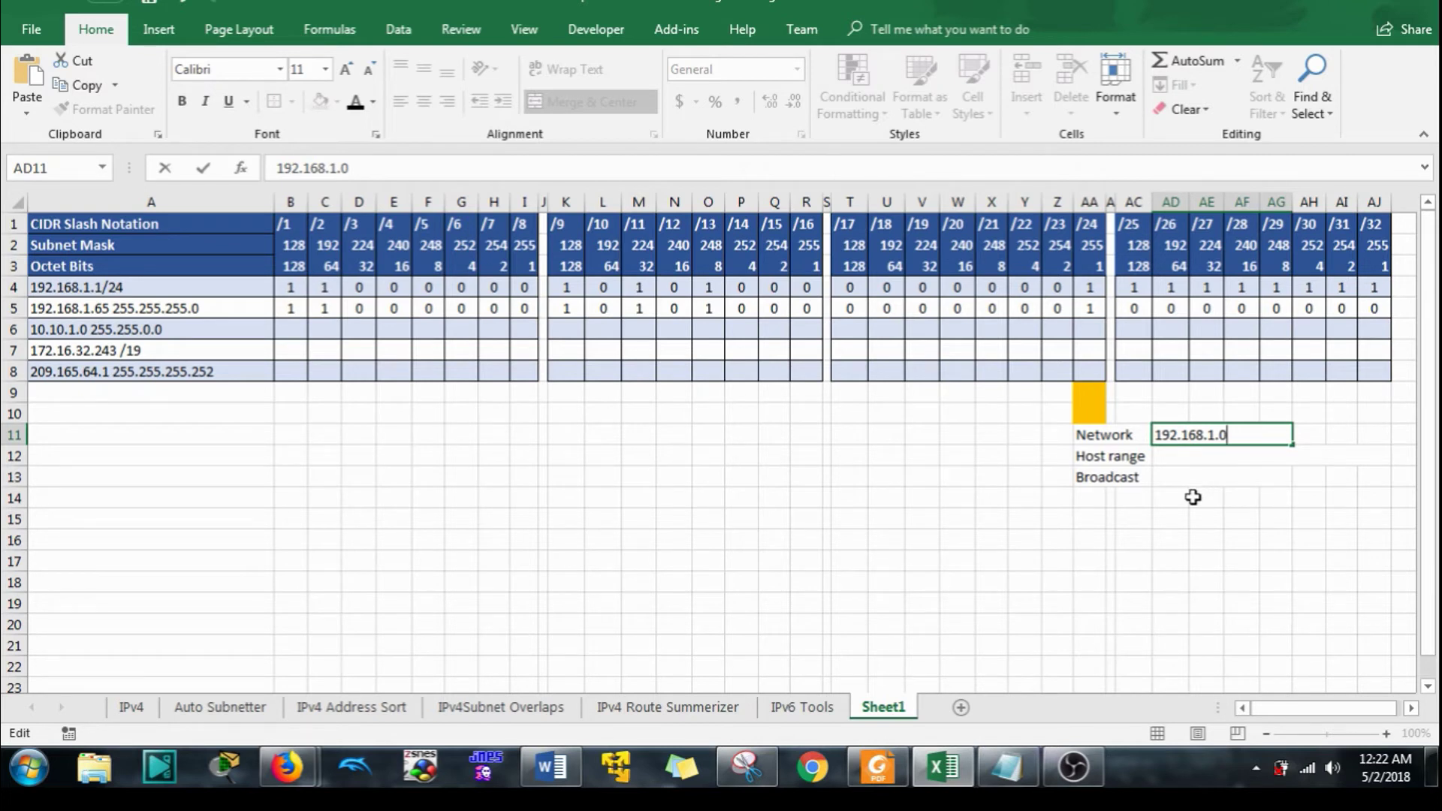
Set all host bits of 192.168.1.65 in AC5:AJ5 to 1.
left_click_drag(1130, 308, 1350, 318)
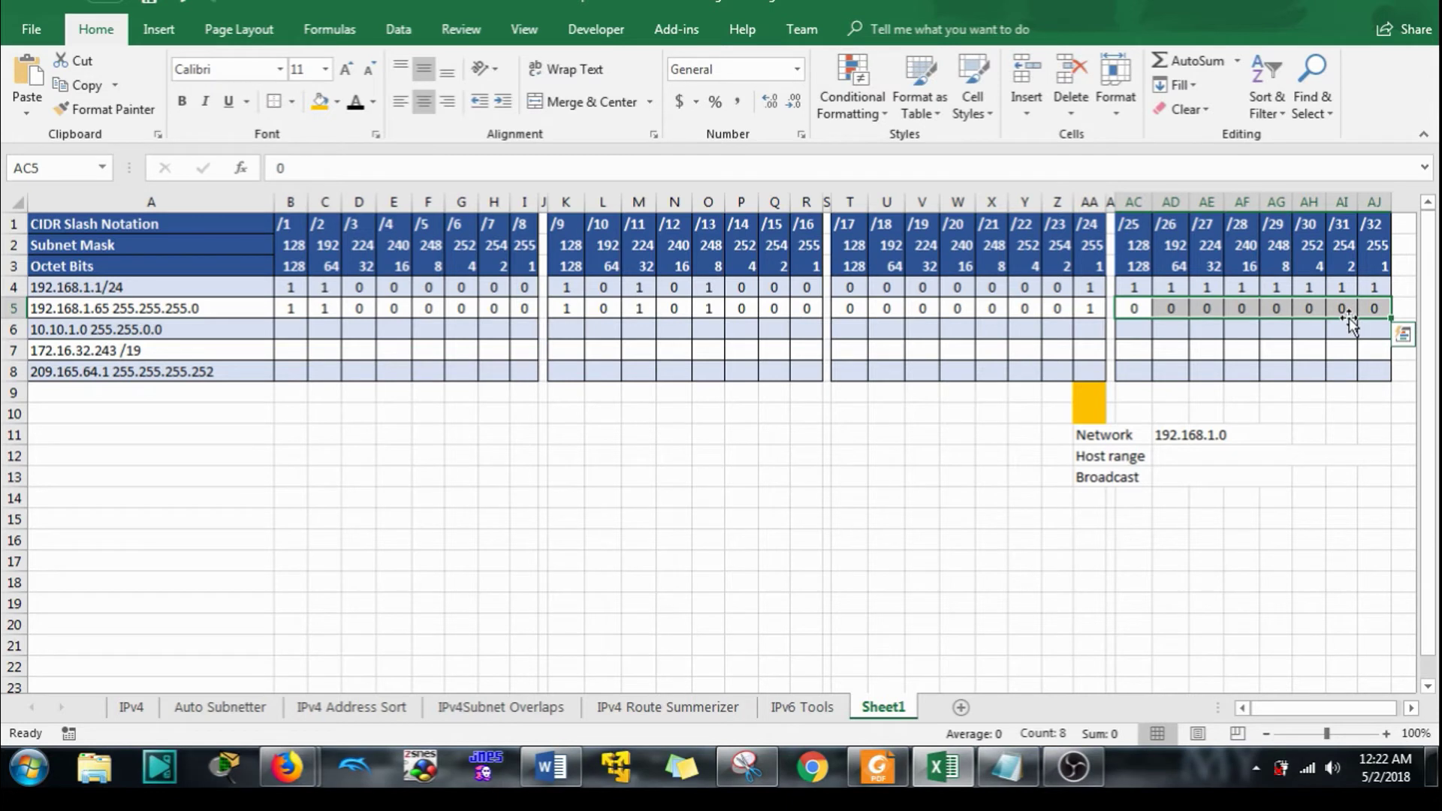
type("1")
key("Return")
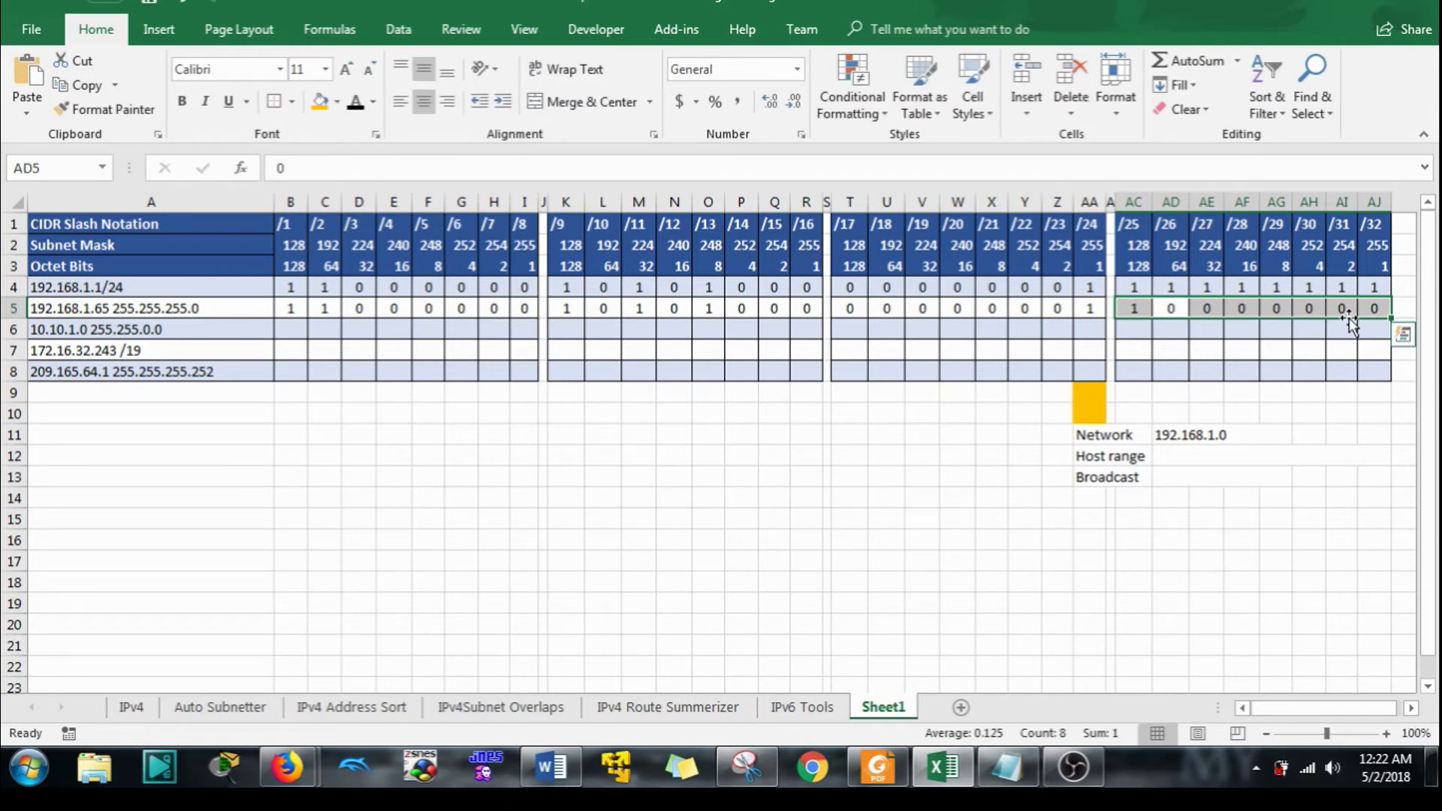
left_click(1147, 311)
left_click_drag(1155, 317, 1375, 312)
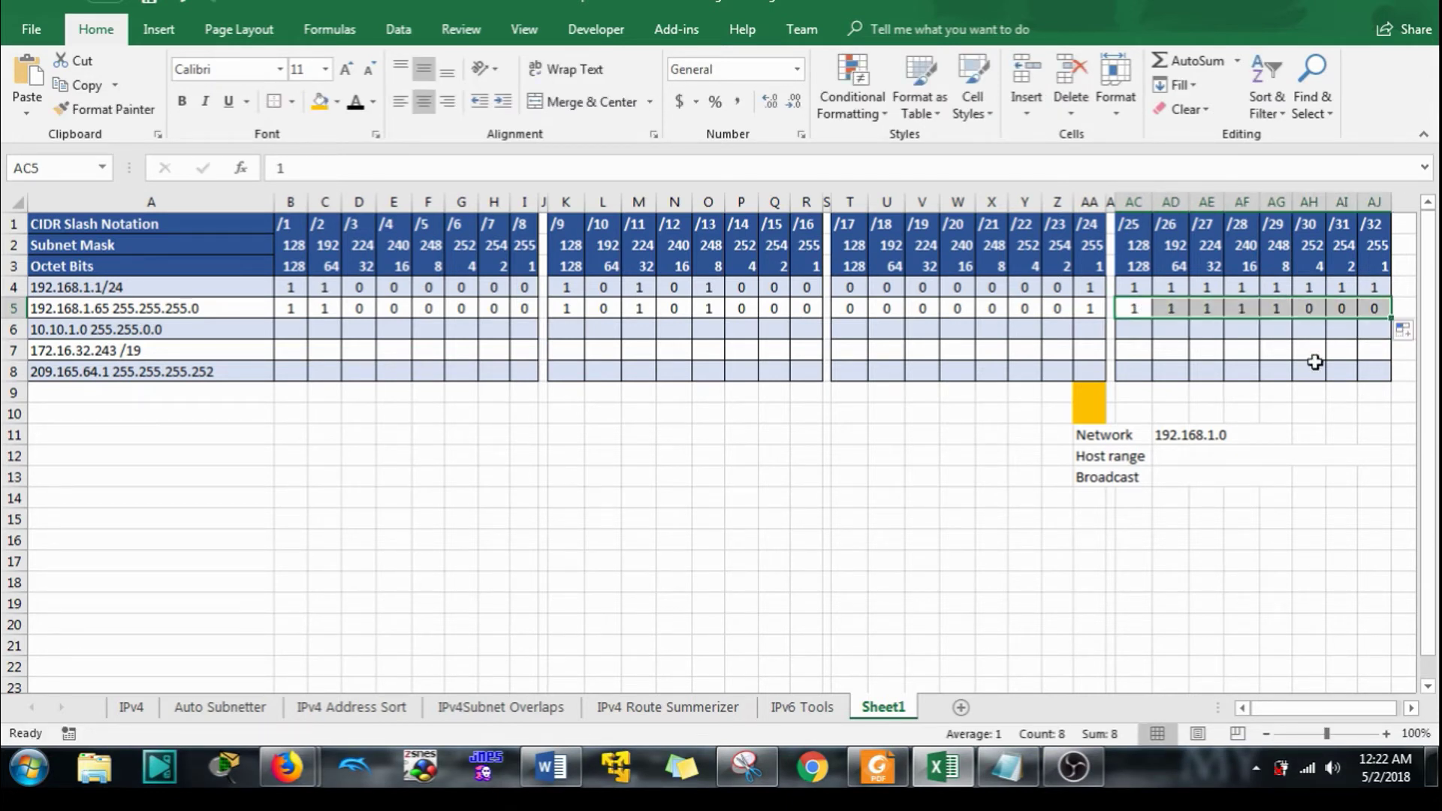
left_click(1262, 363)
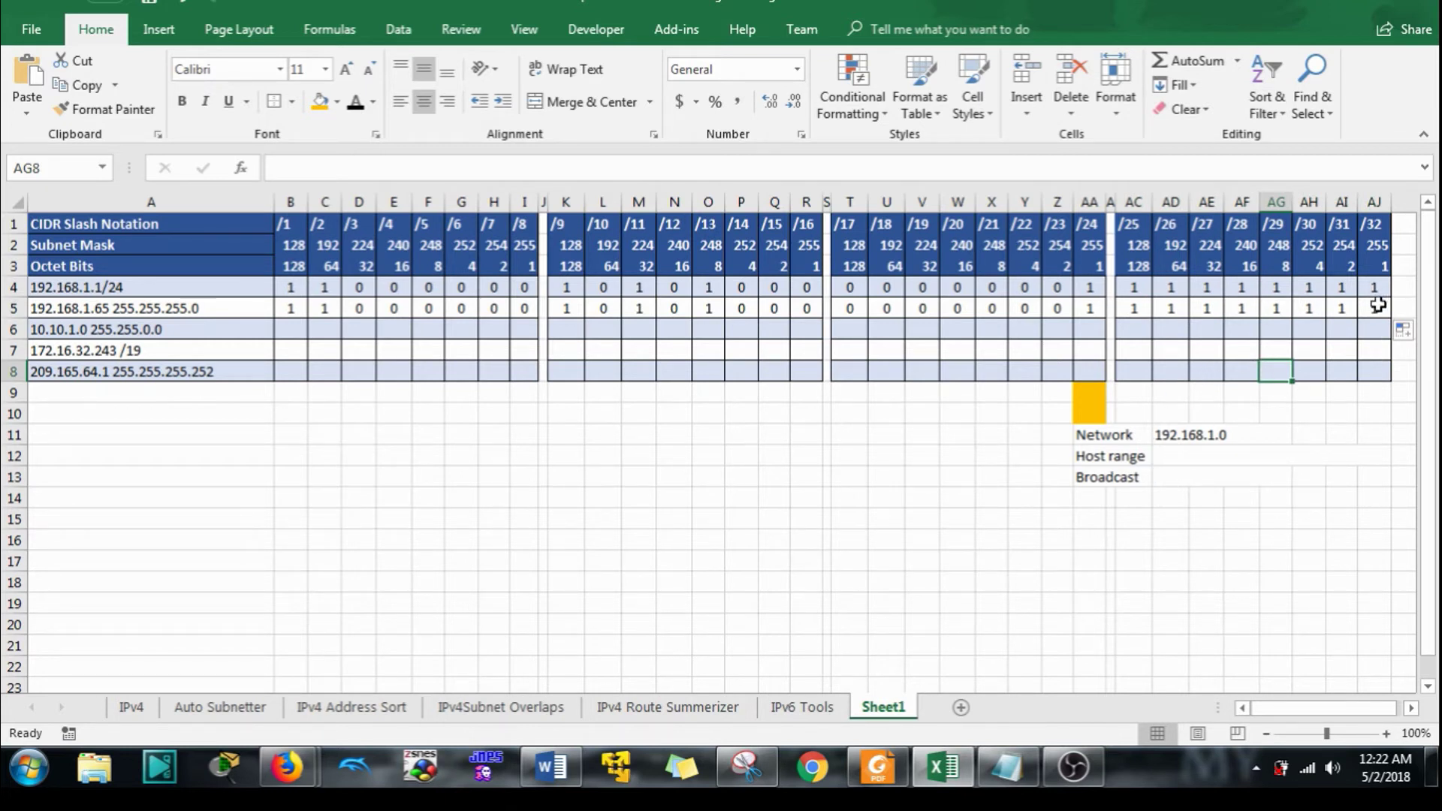
Add up the fourth octet's bit values and enter 192.168.1.255 as the broadcast address in AD13.
left_click(1375, 266)
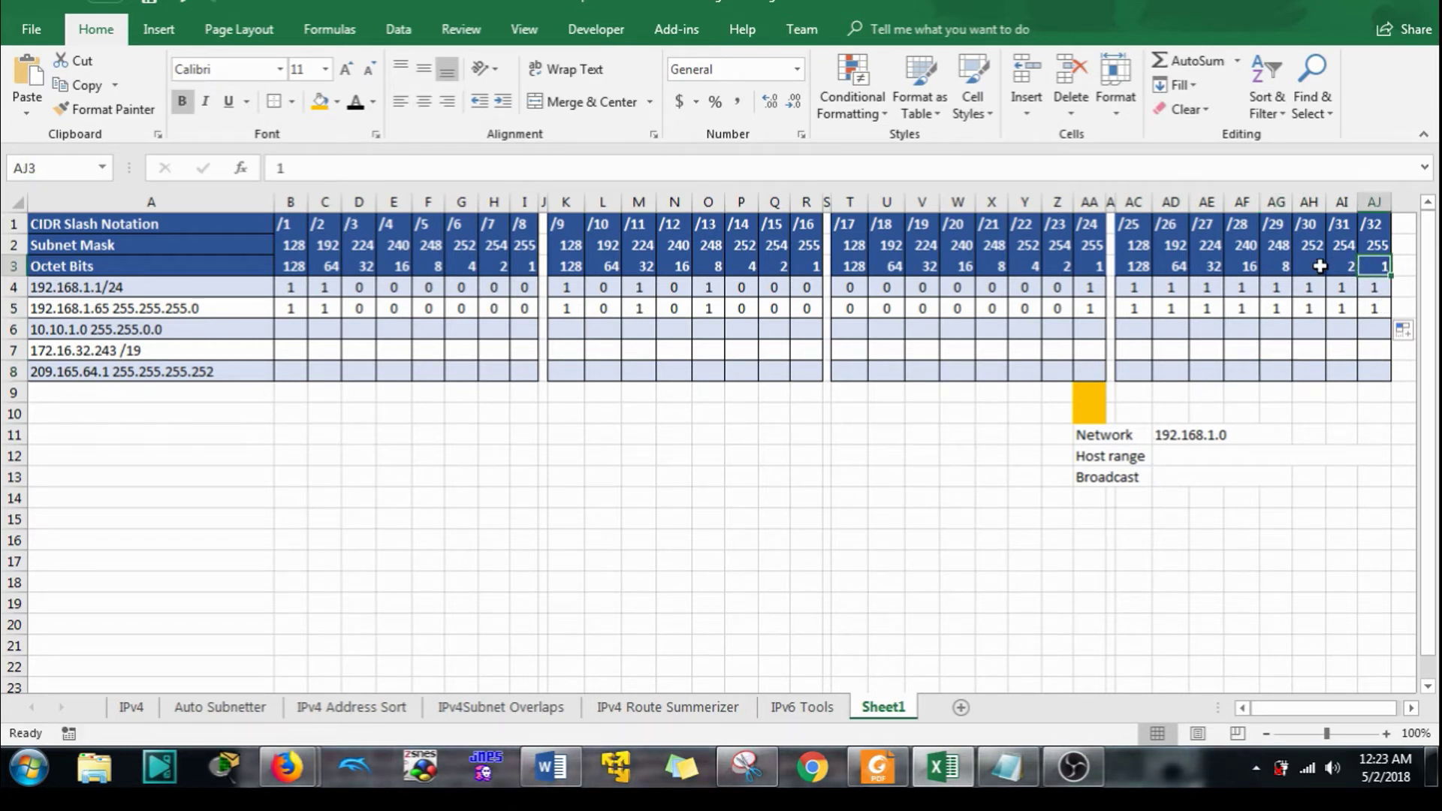
left_click(1311, 267)
left_click(1141, 269)
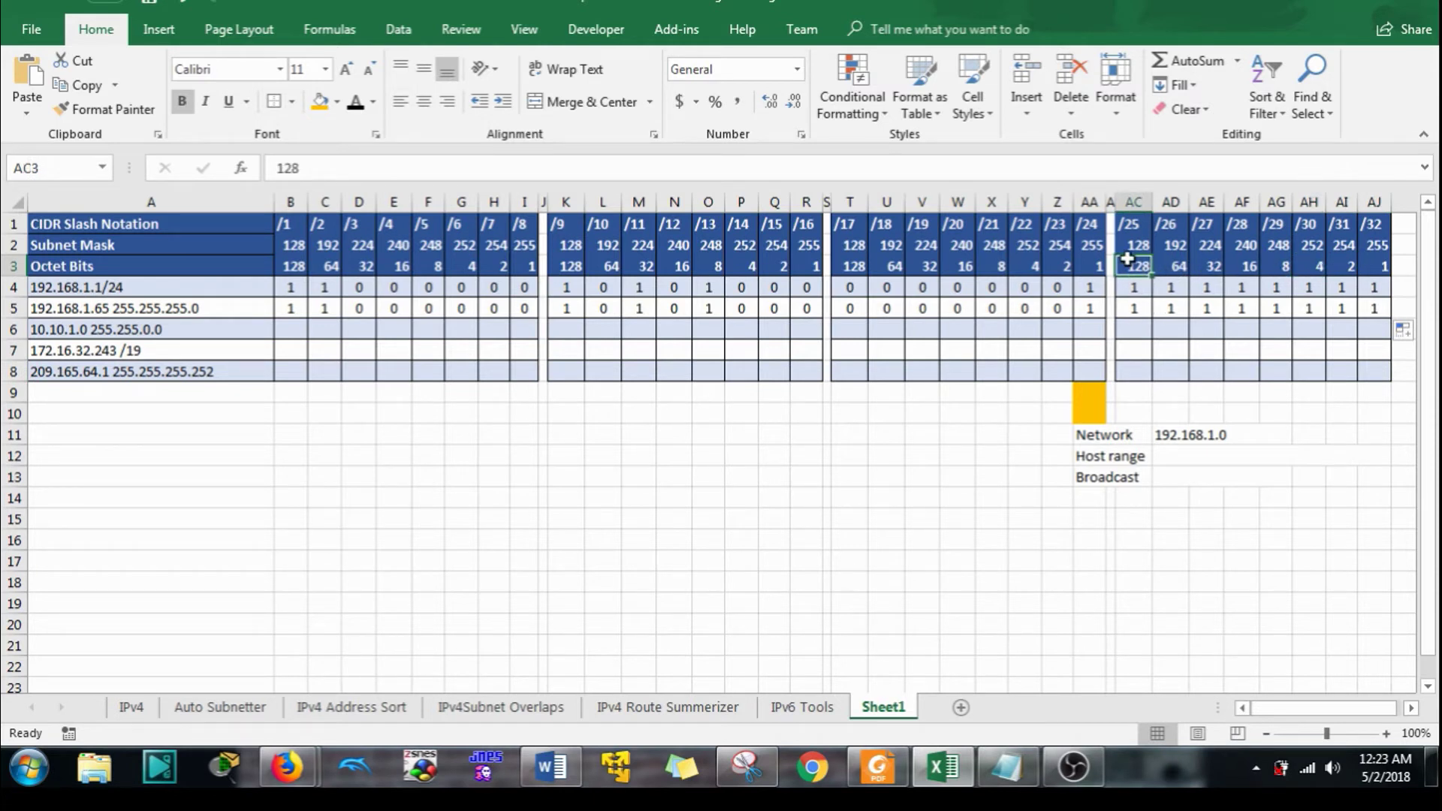
left_click(1179, 482)
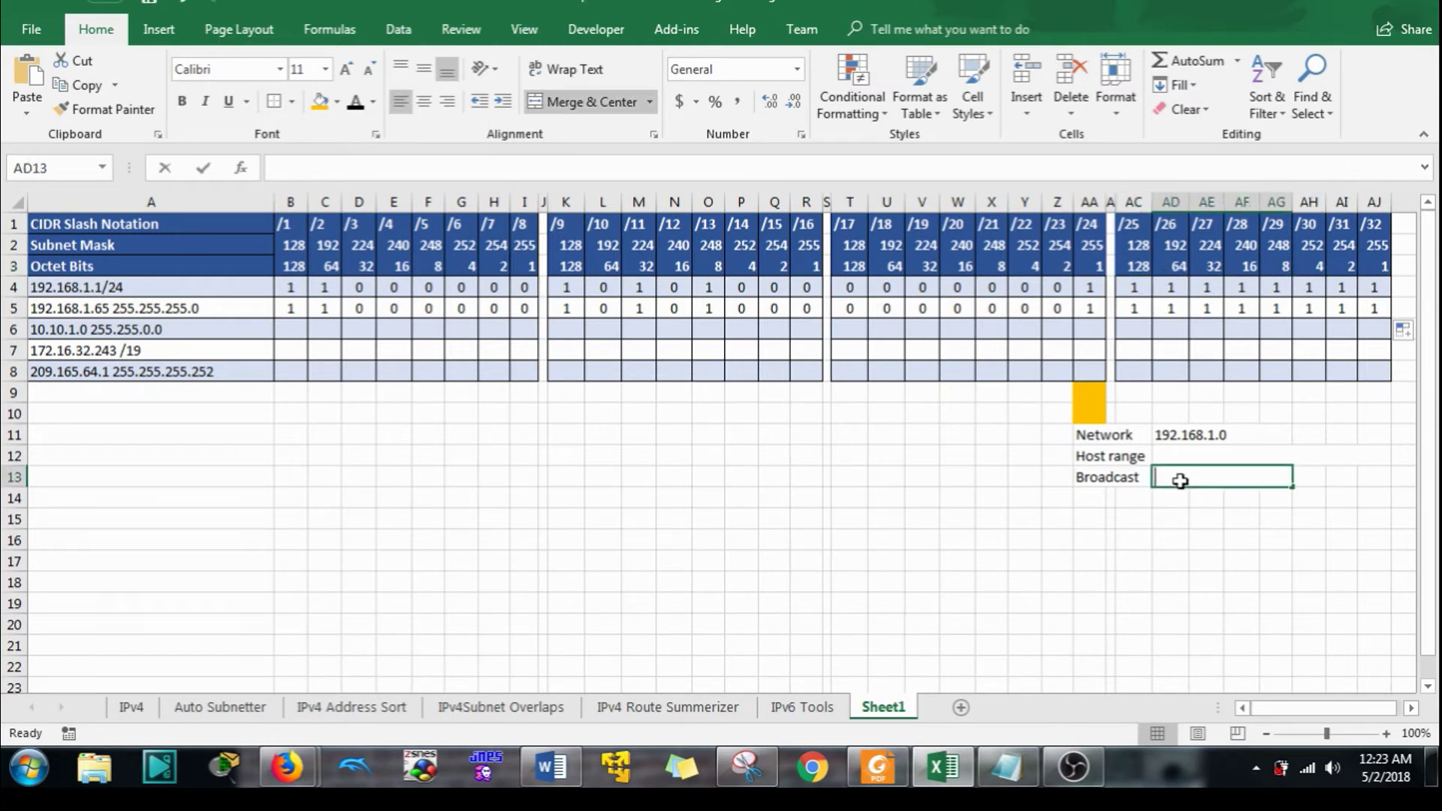
type("192.168.1")
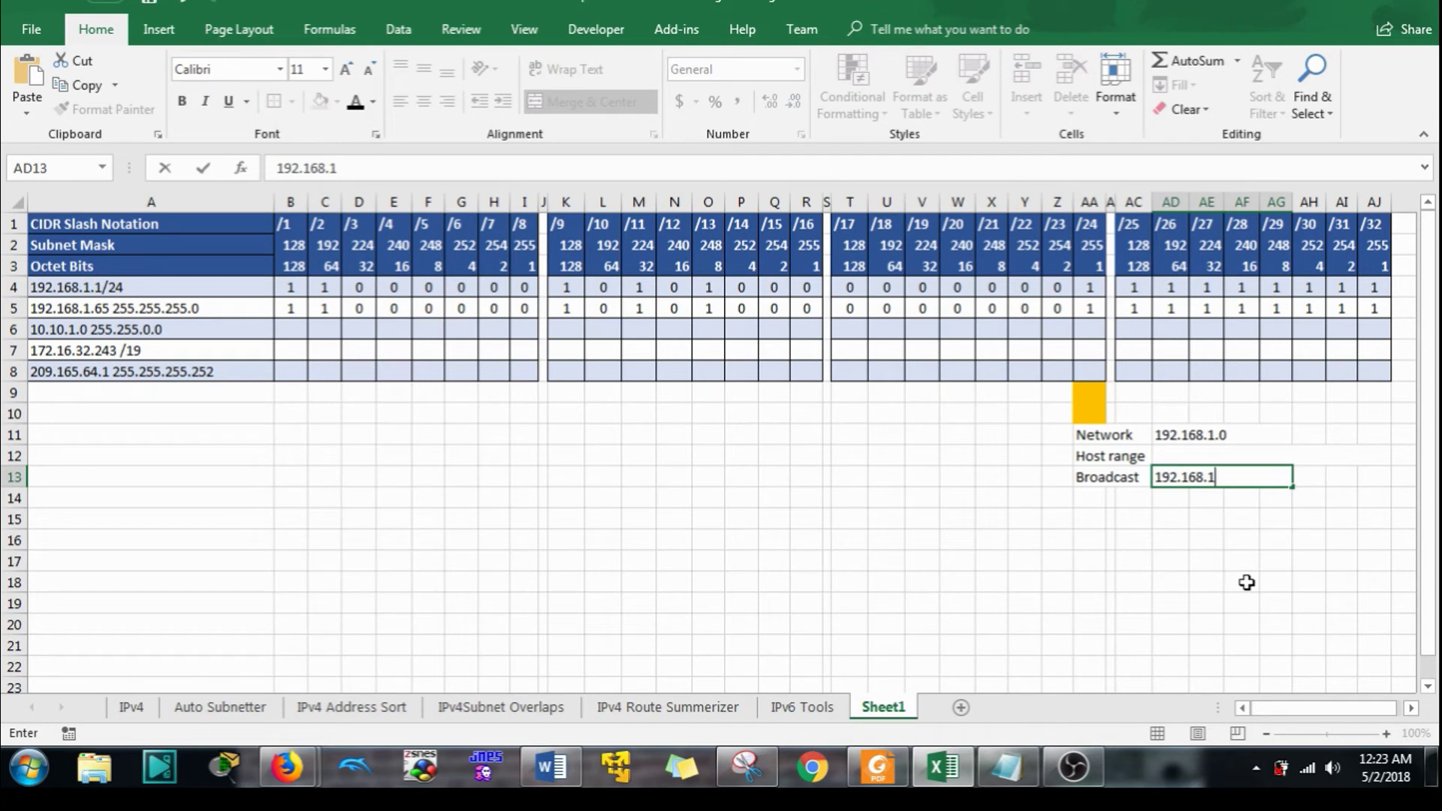
type(".255")
key("Return")
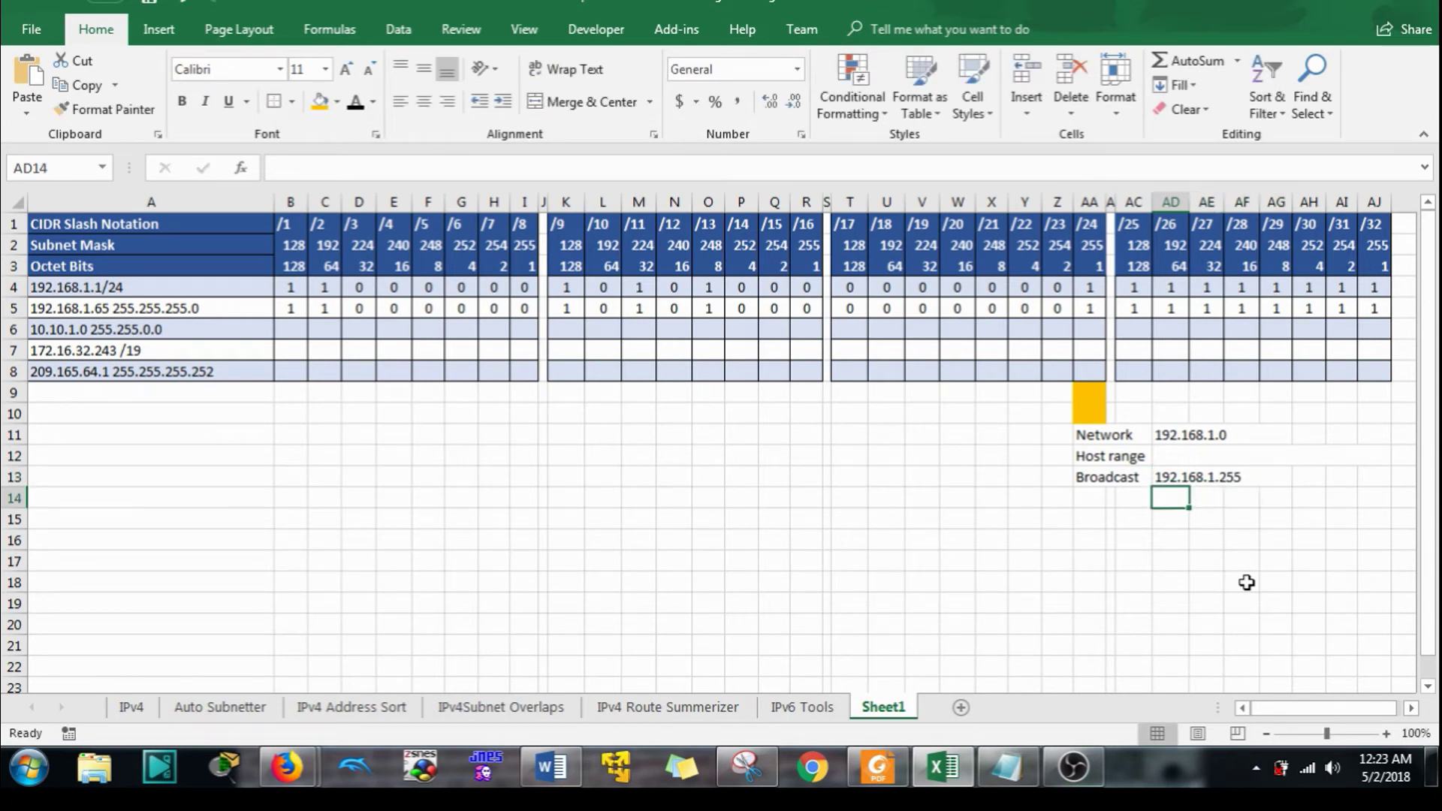
Enter the host range 192.168.1.1 --> 192.168.1.254 in AD12.
left_click(1196, 458)
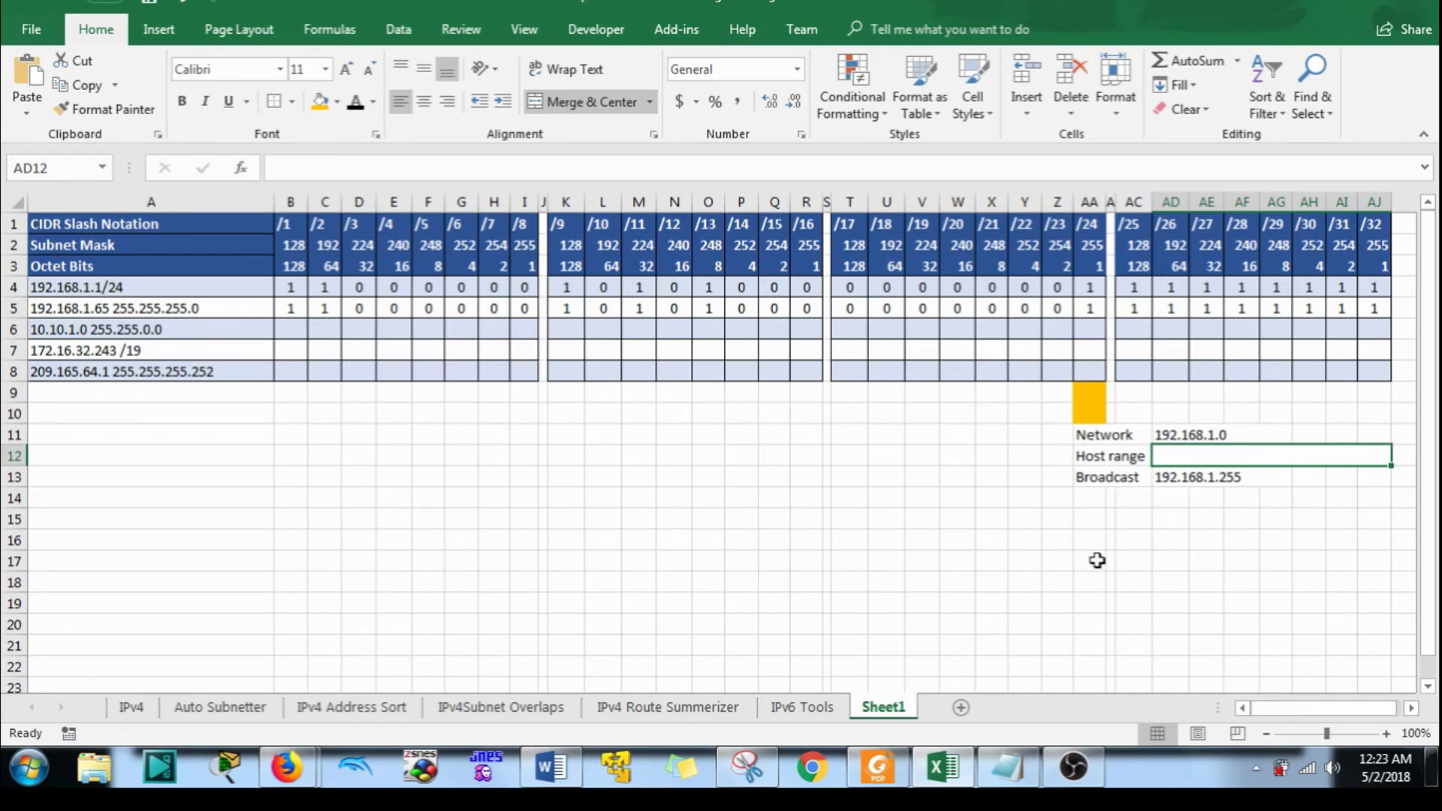
type("192.168.1")
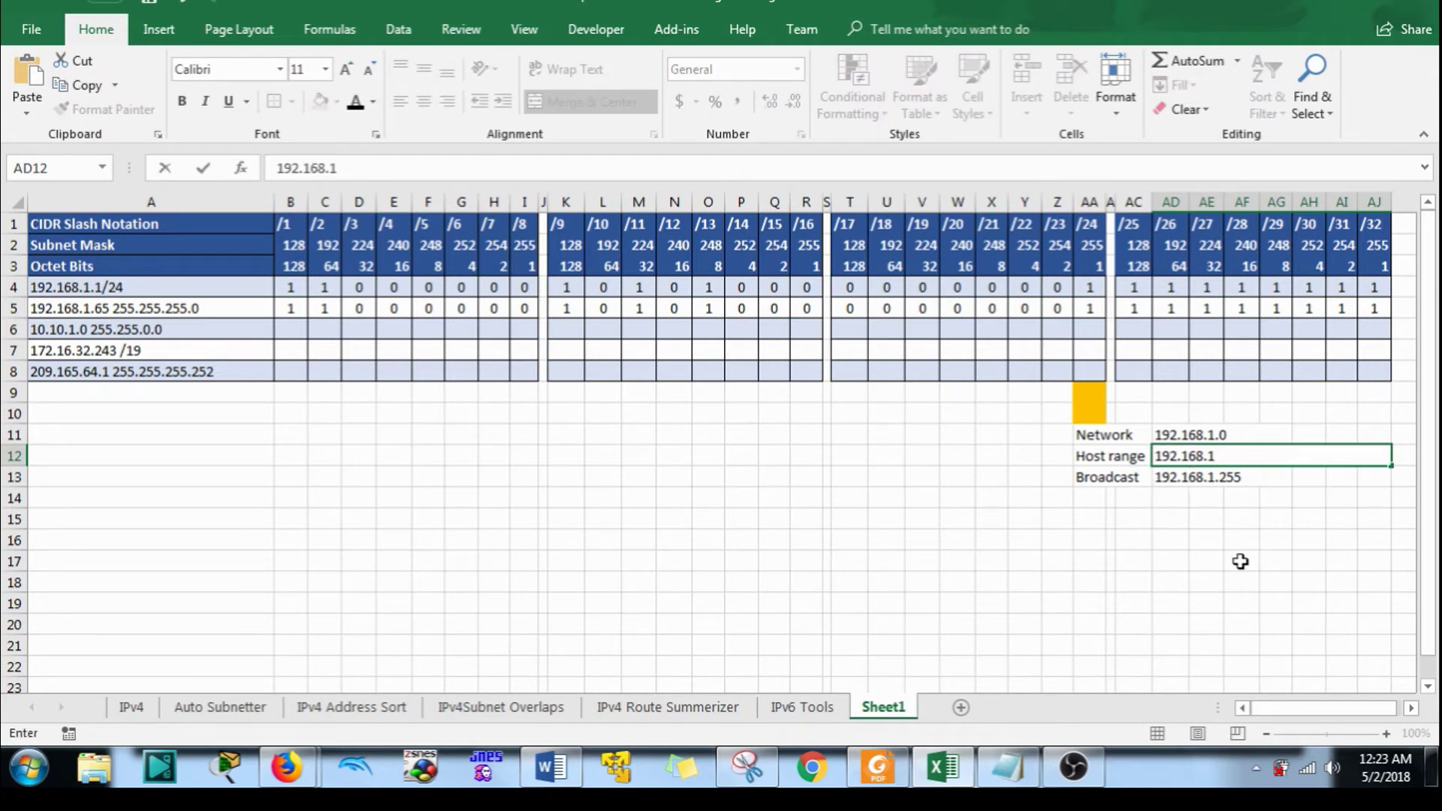
type(".1 --")
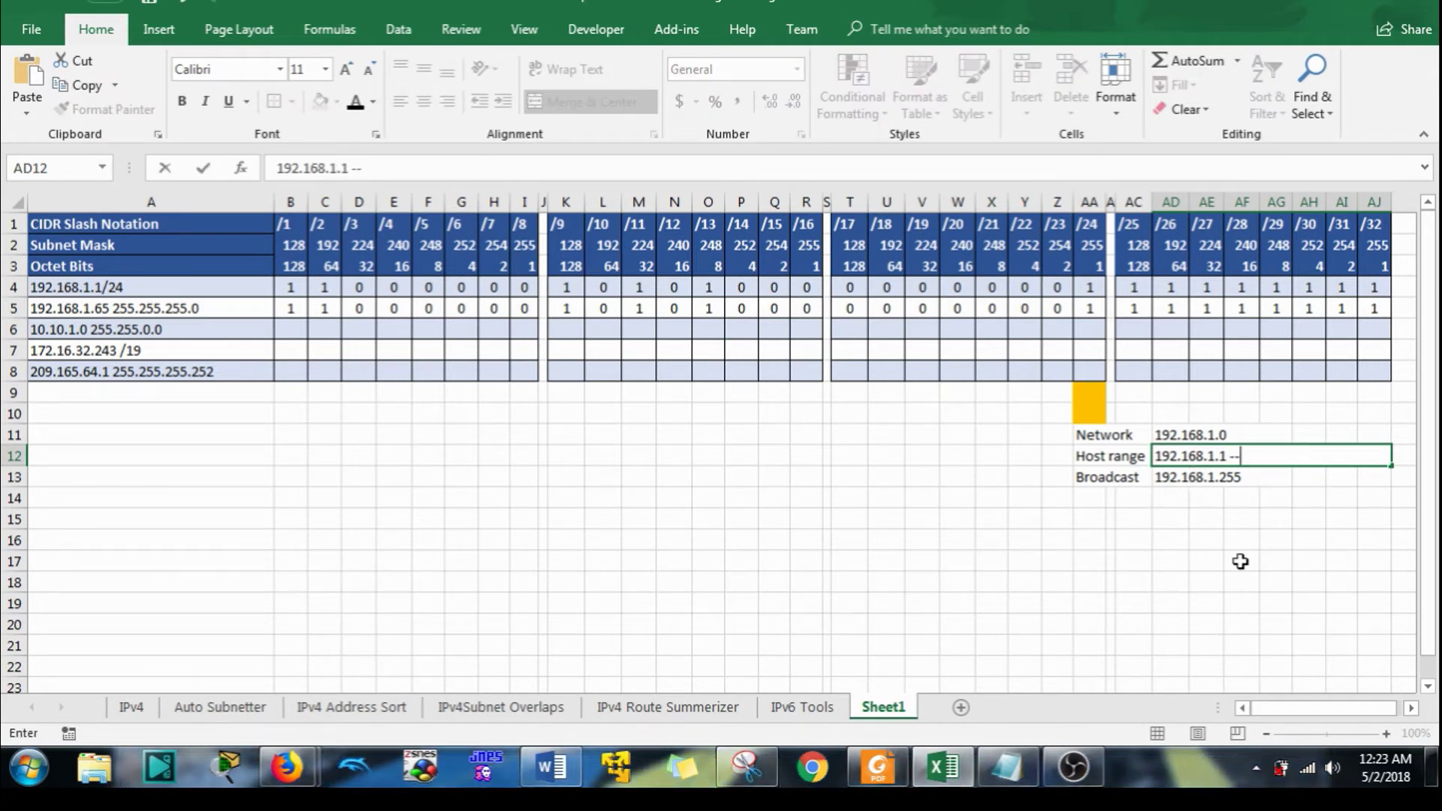
type("> 192.168.1.25")
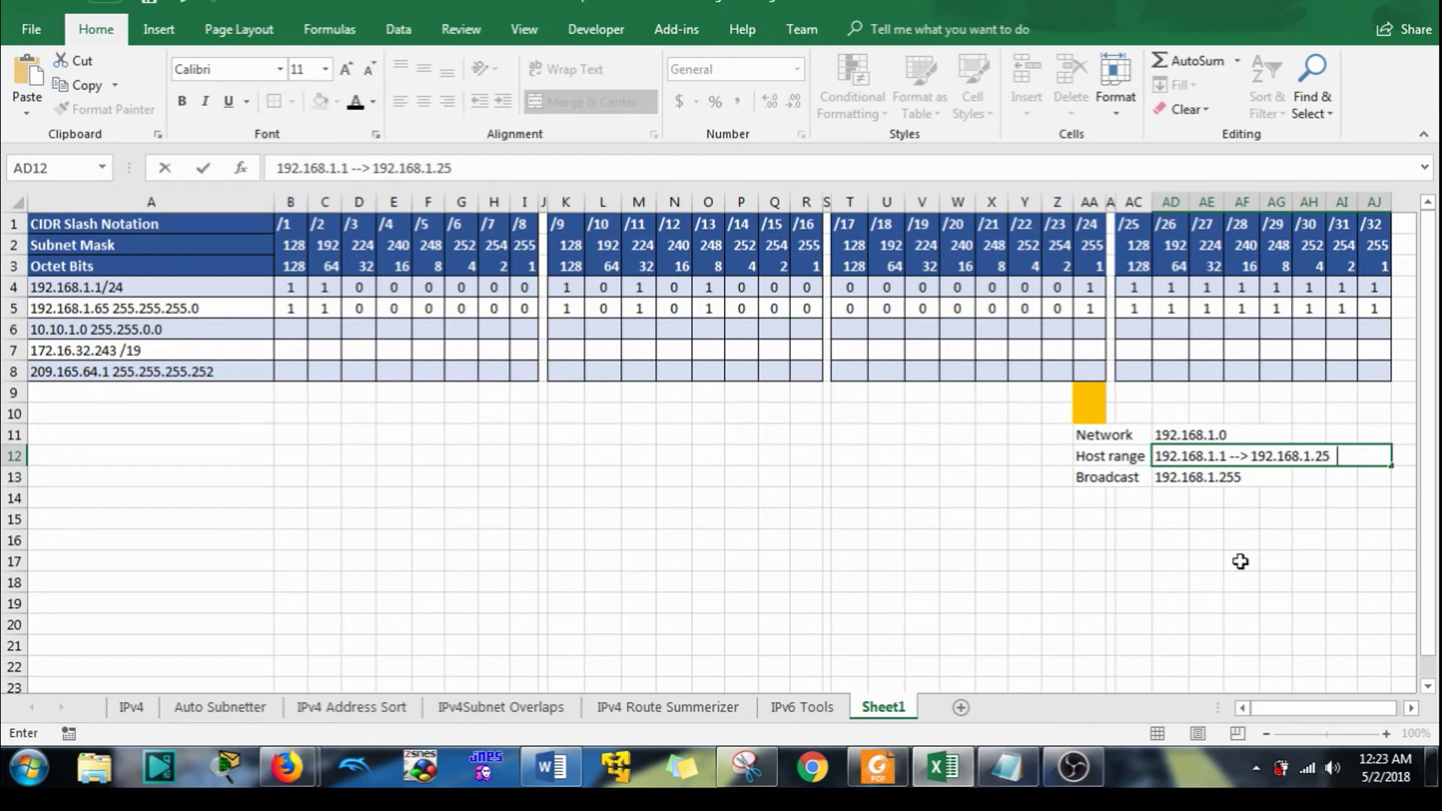
type("4")
key("Return")
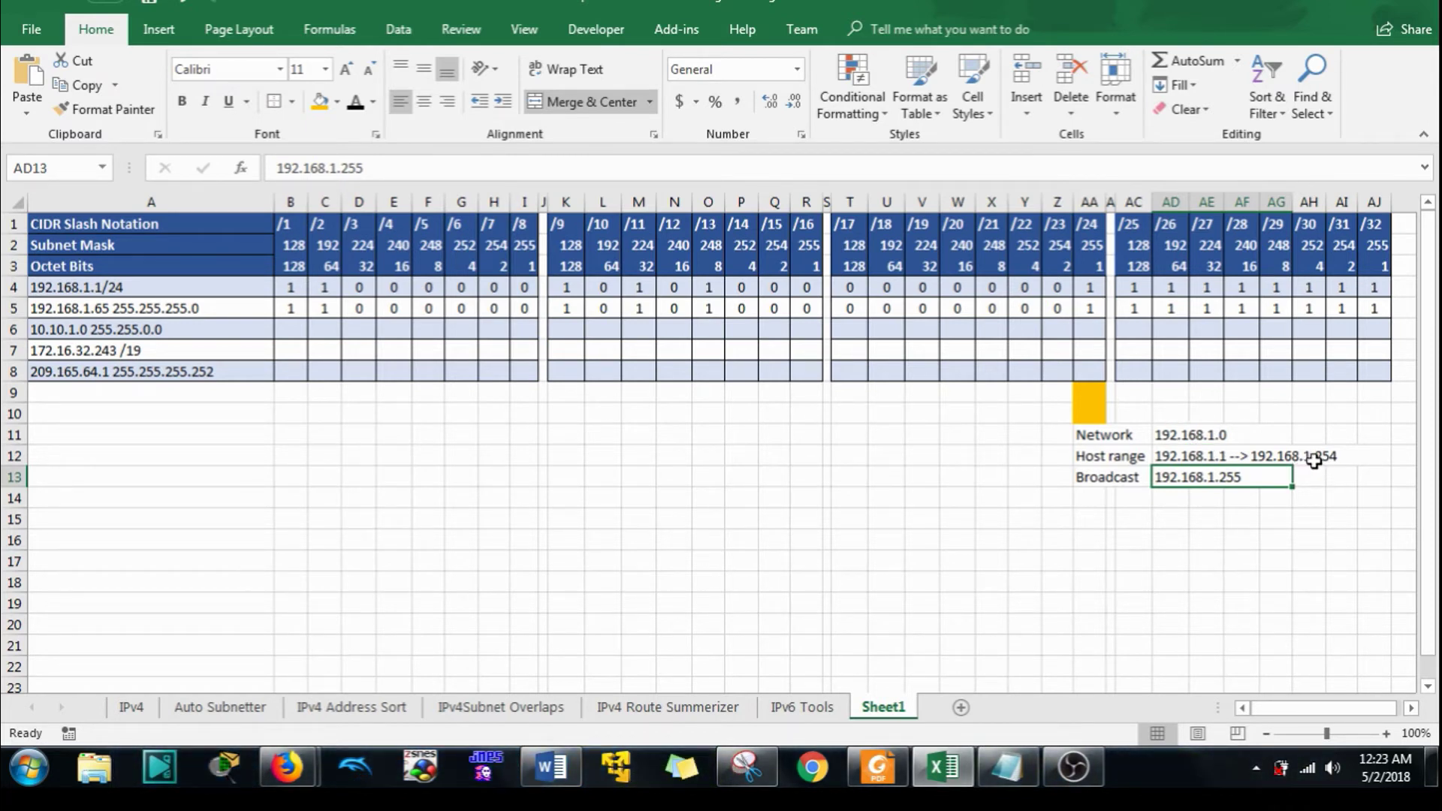
left_click(1206, 544)
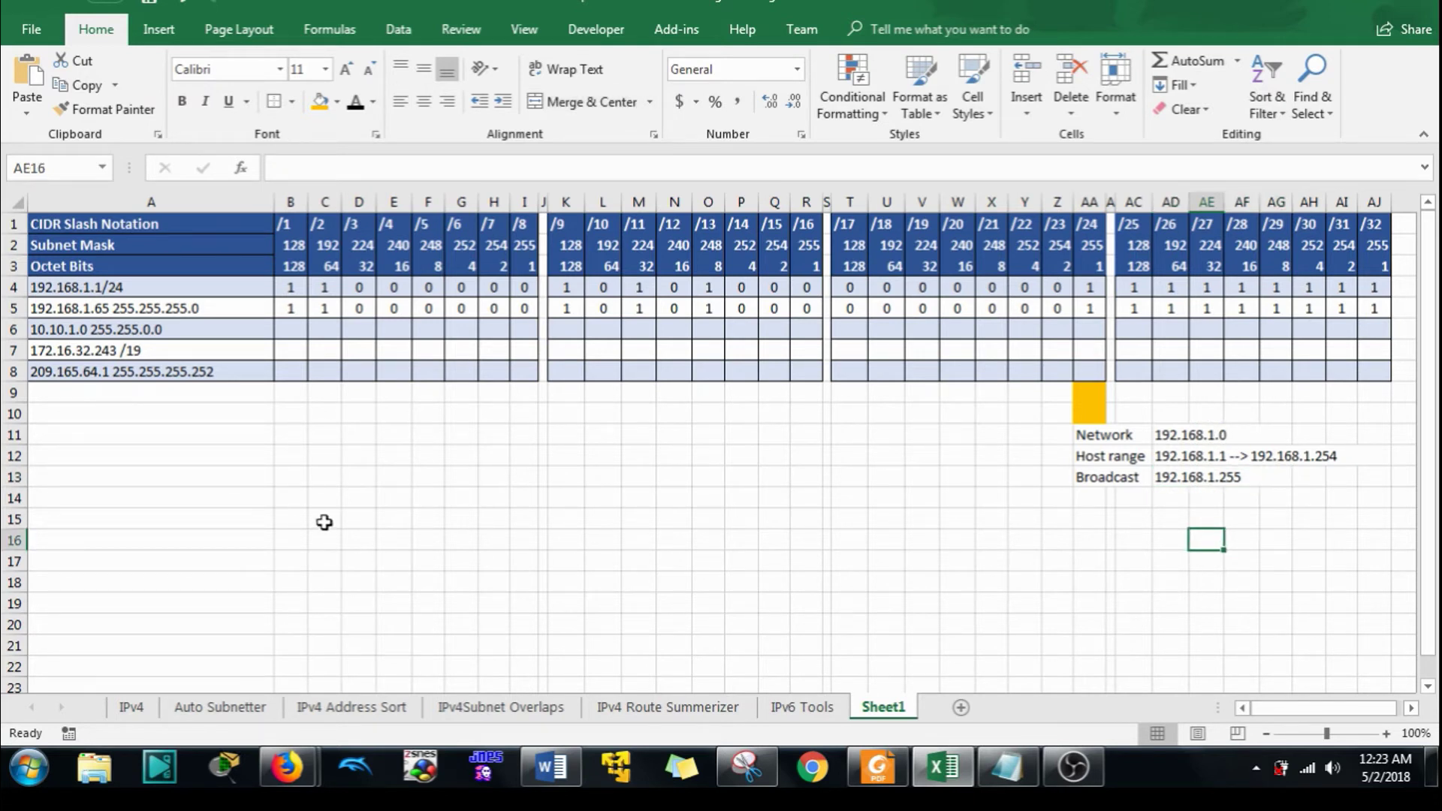
Enter the first octet of 10.10.1.0 as binary 00001010 in B6:I6, one bit per cell.
left_click(285, 334)
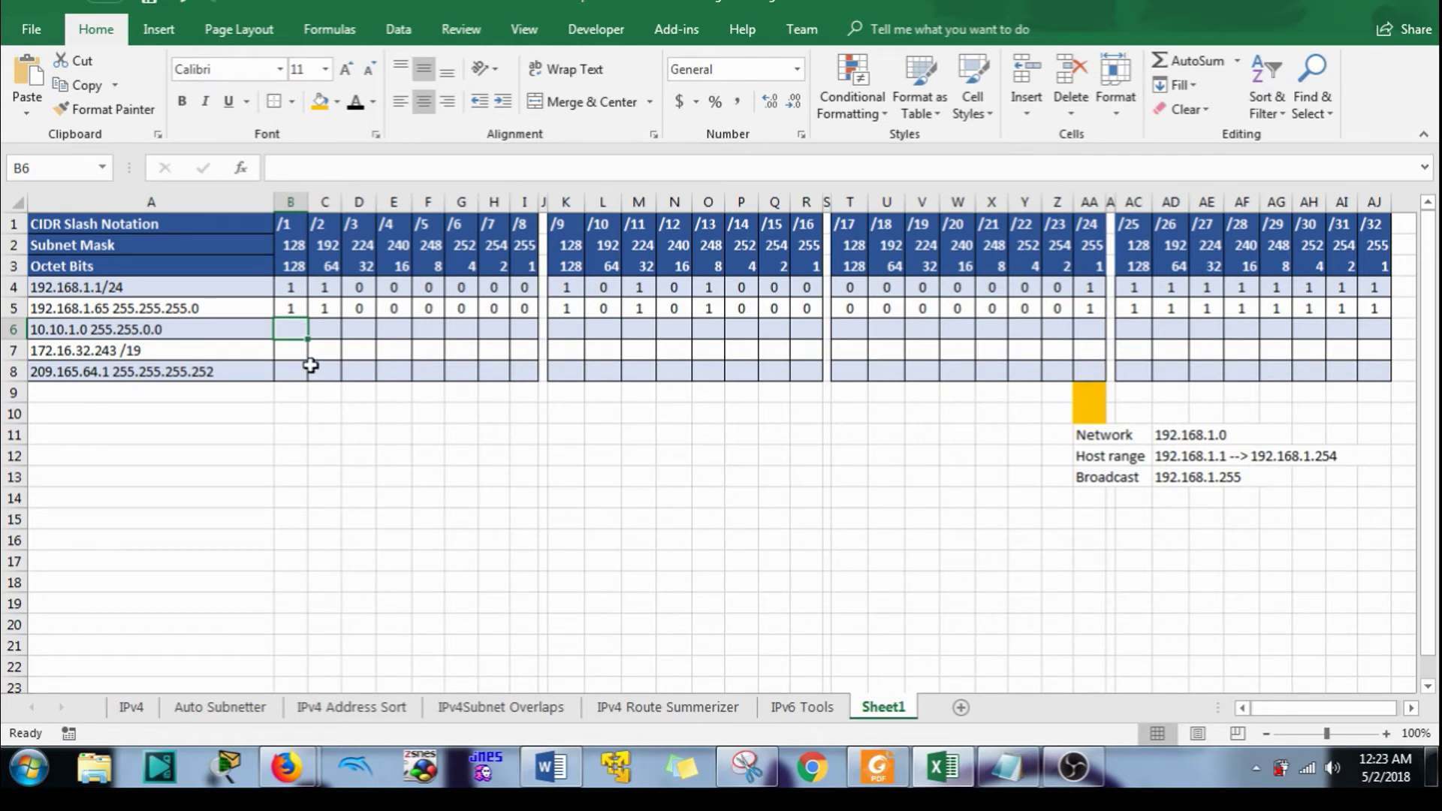
type("0")
left_click(335, 329)
type("0")
left_click(364, 329)
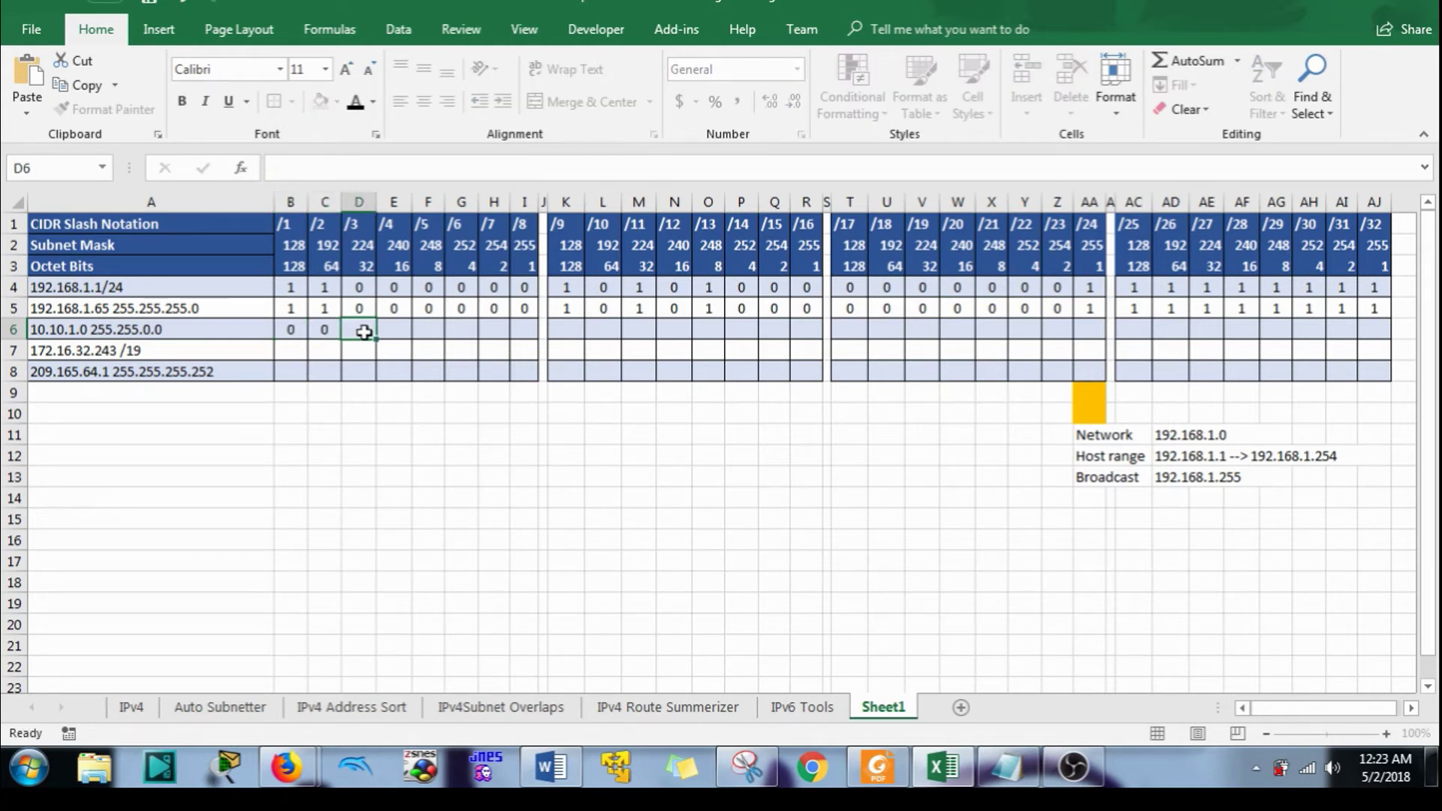
type("0")
left_click(397, 330)
type("0")
left_click(429, 336)
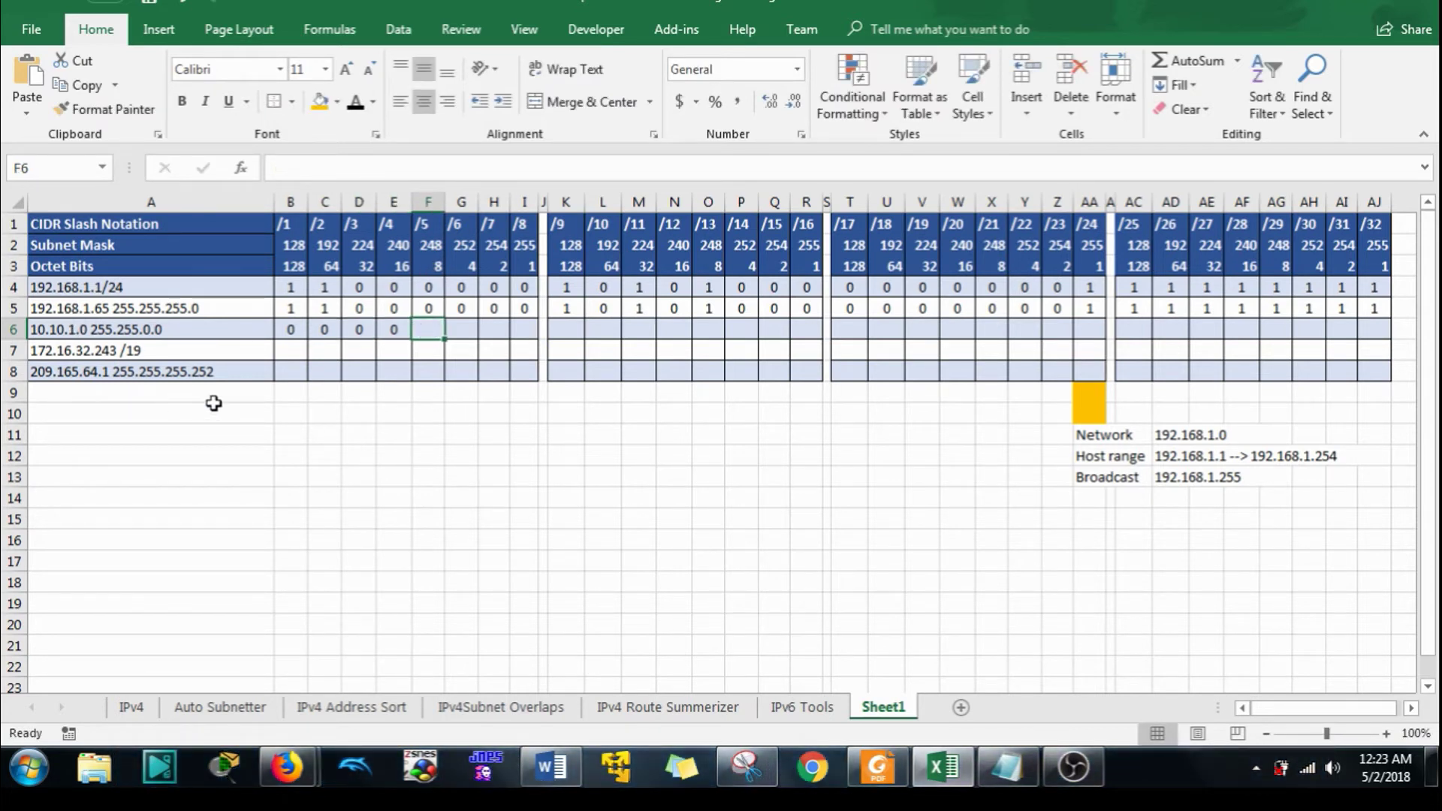
type("1")
left_click(466, 335)
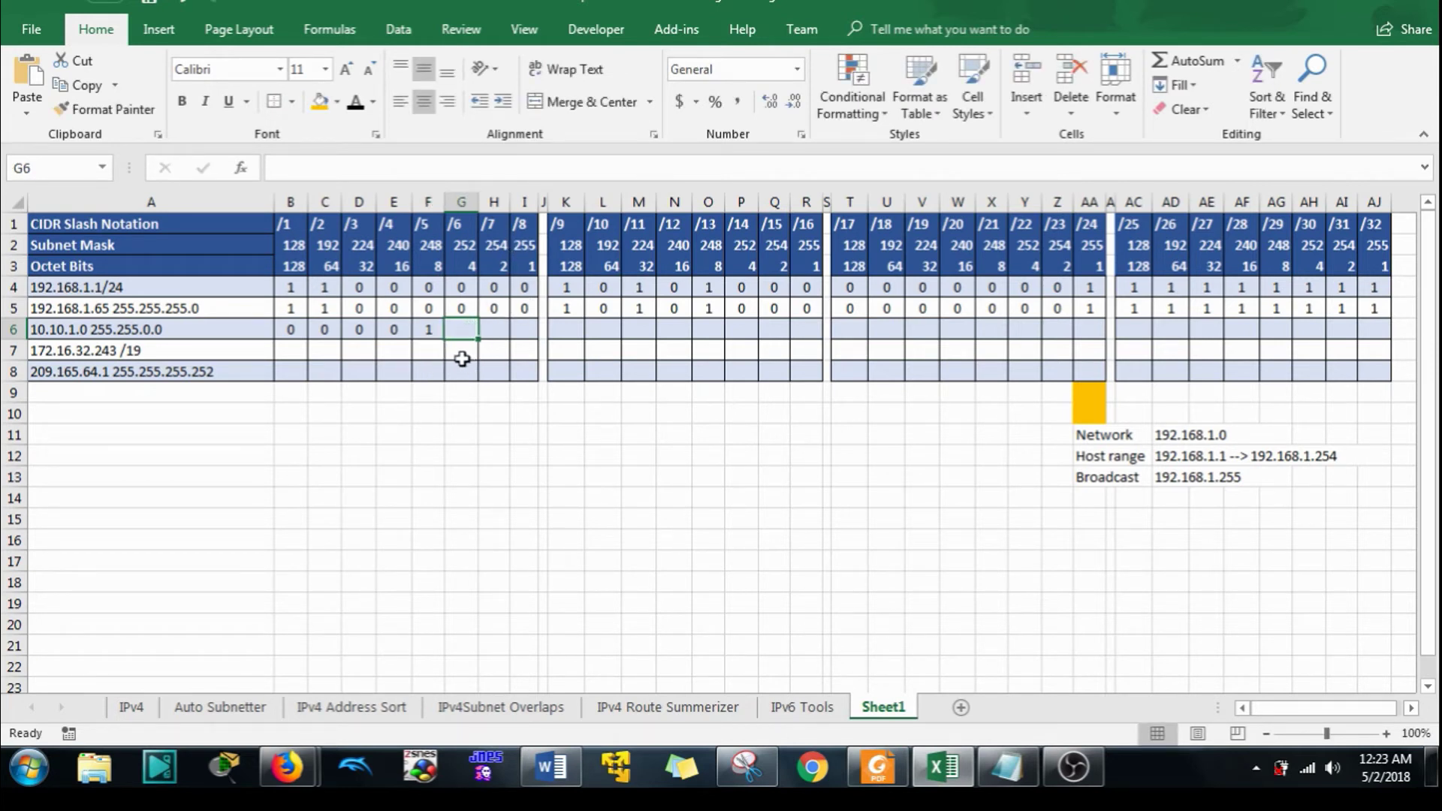
type("0")
left_click(492, 336)
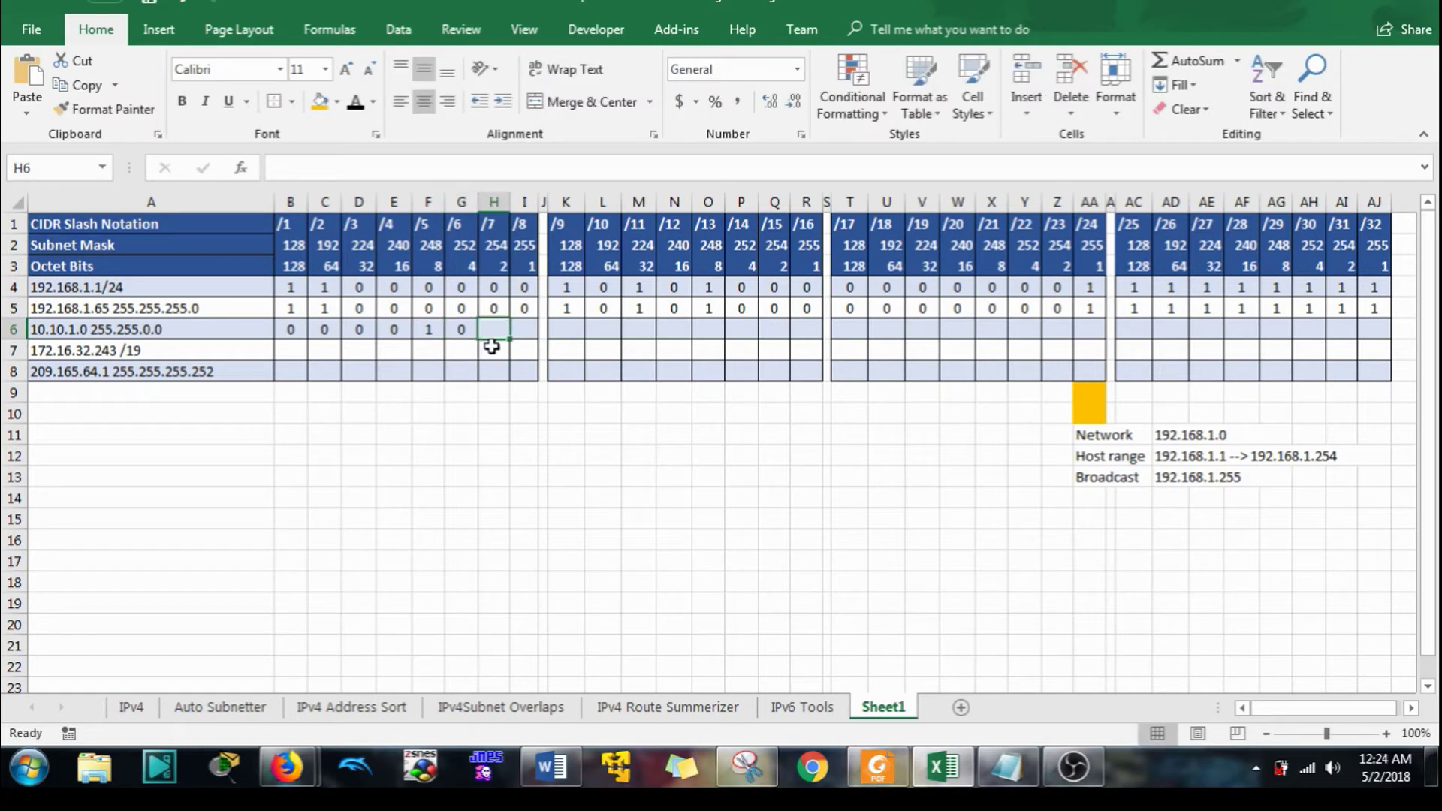
type("1")
left_click(526, 332)
type("0")
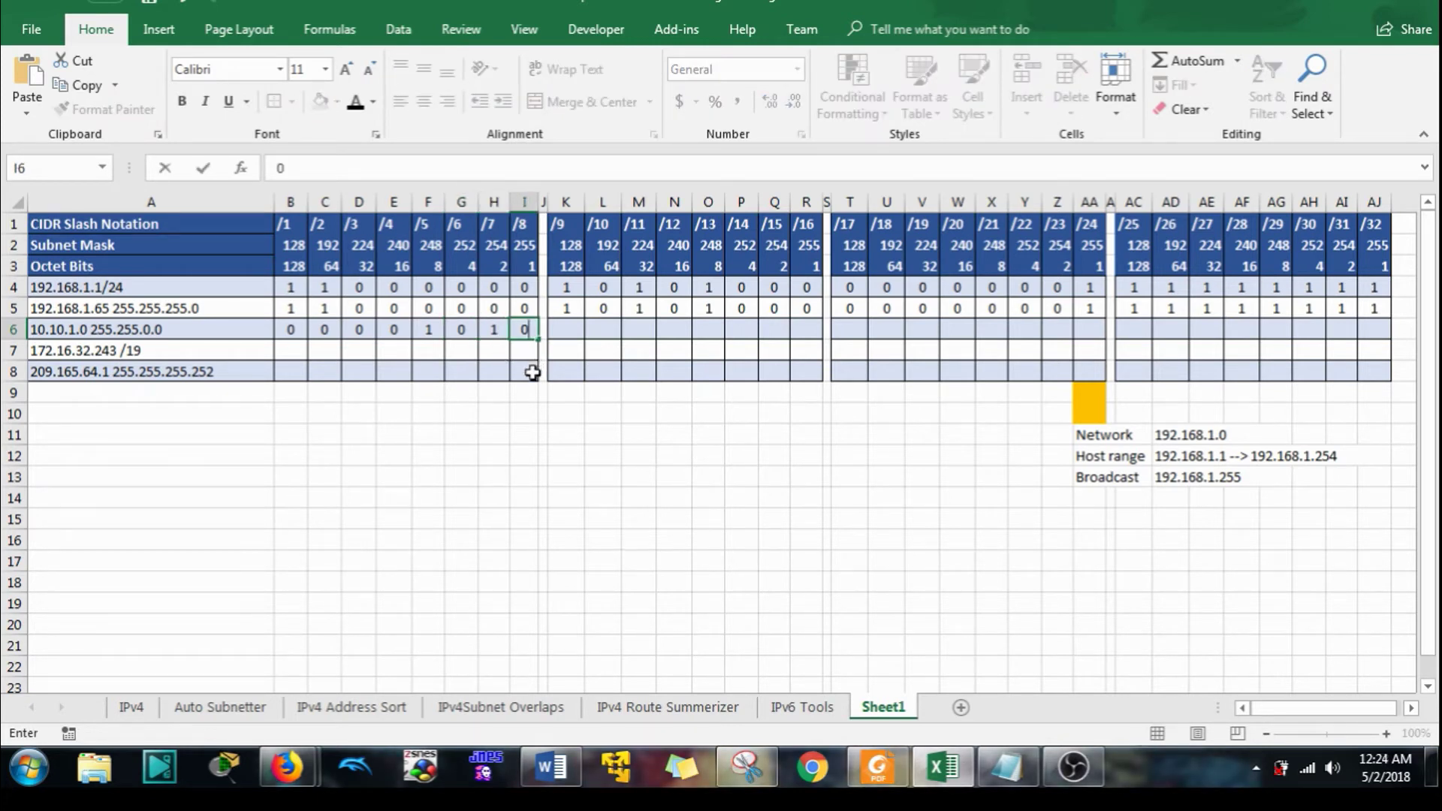
left_click(560, 432)
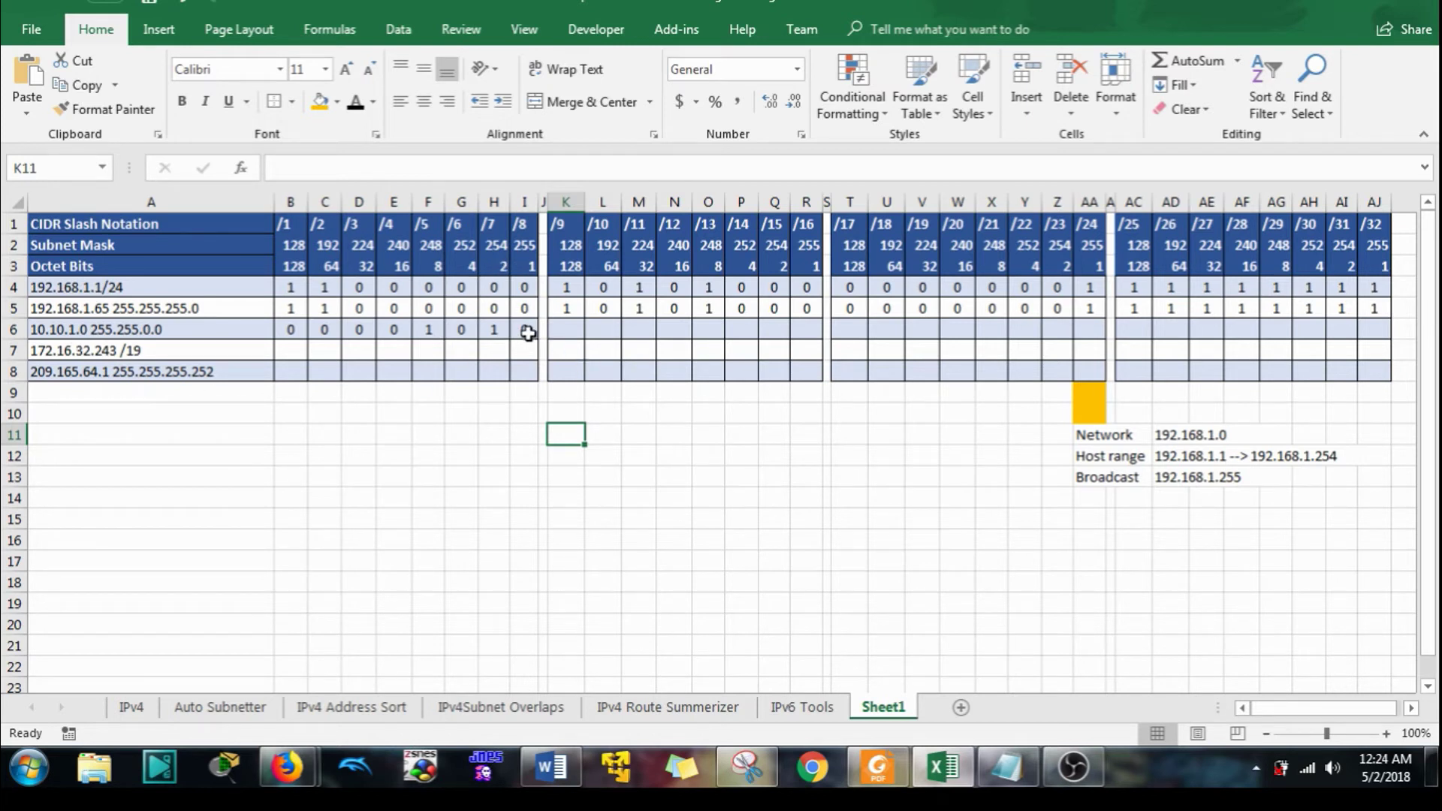
Copy the first octet bits in B6:I6 into the second octet of 10.10.1.0, starting at K6.
left_click_drag(303, 333, 525, 328)
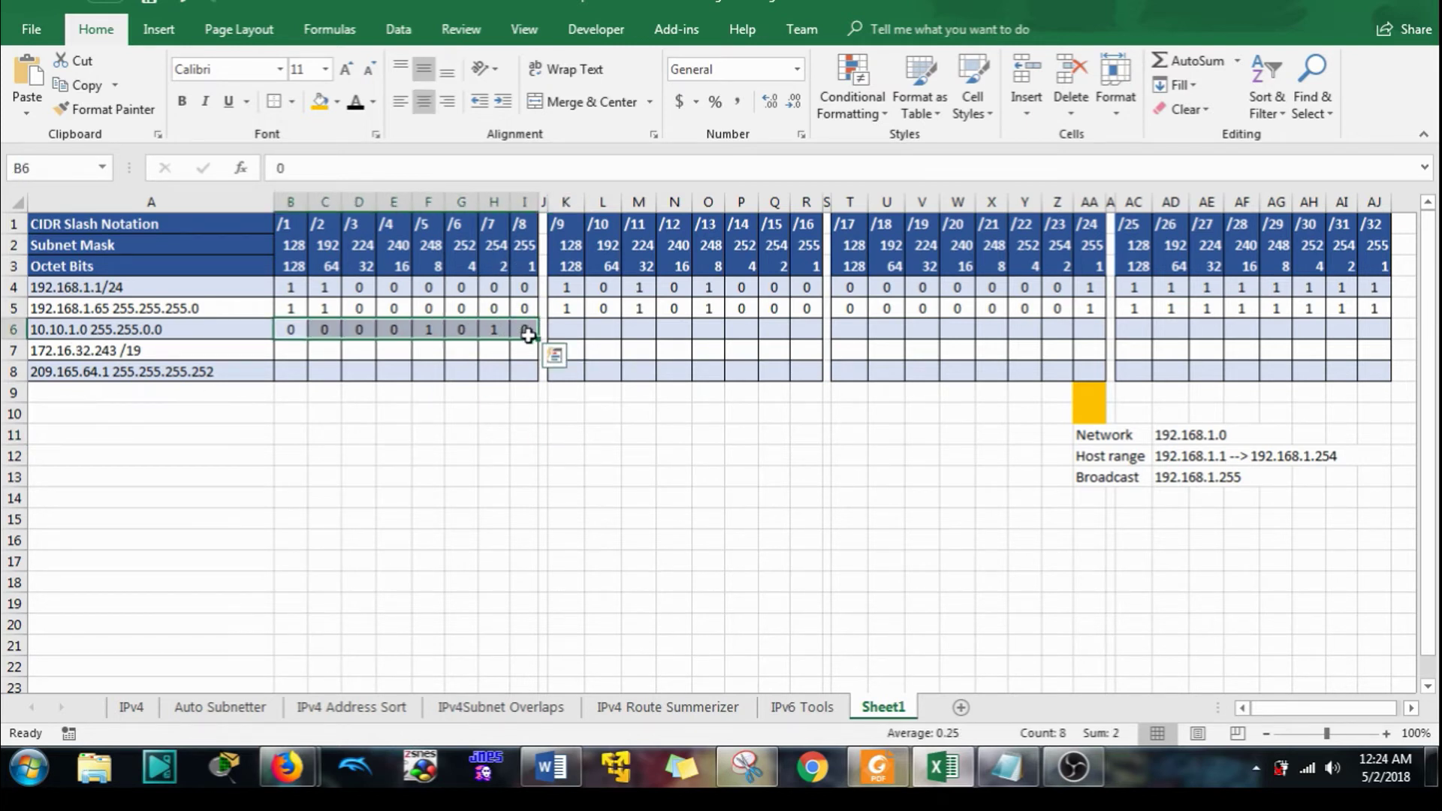
key("ctrl+c")
left_click(567, 324)
key("ctrl+v")
left_click(714, 478)
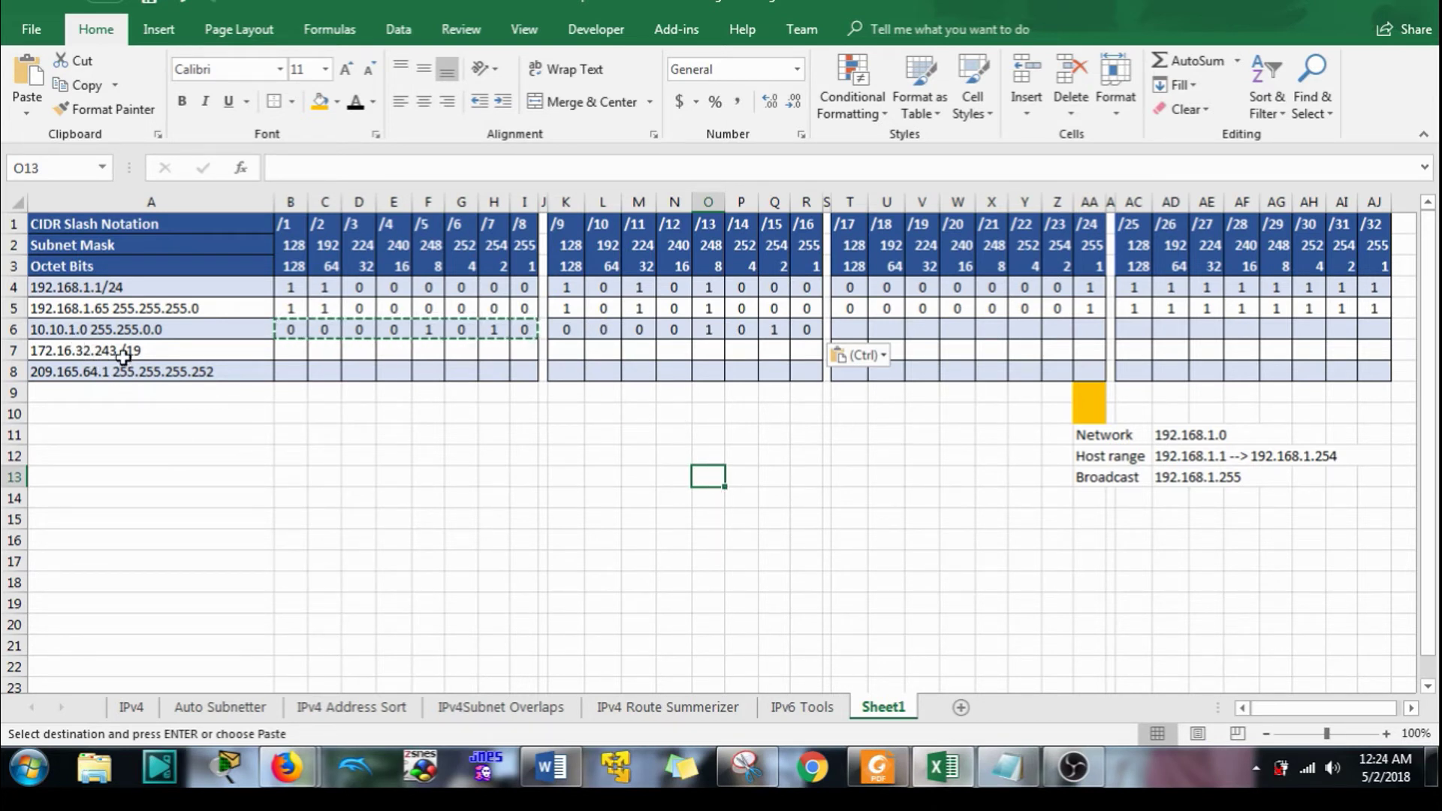
Enter the third octet of 10.10.1.0 as binary 00000001 in T6:AA6.
left_click_drag(862, 331, 1068, 327)
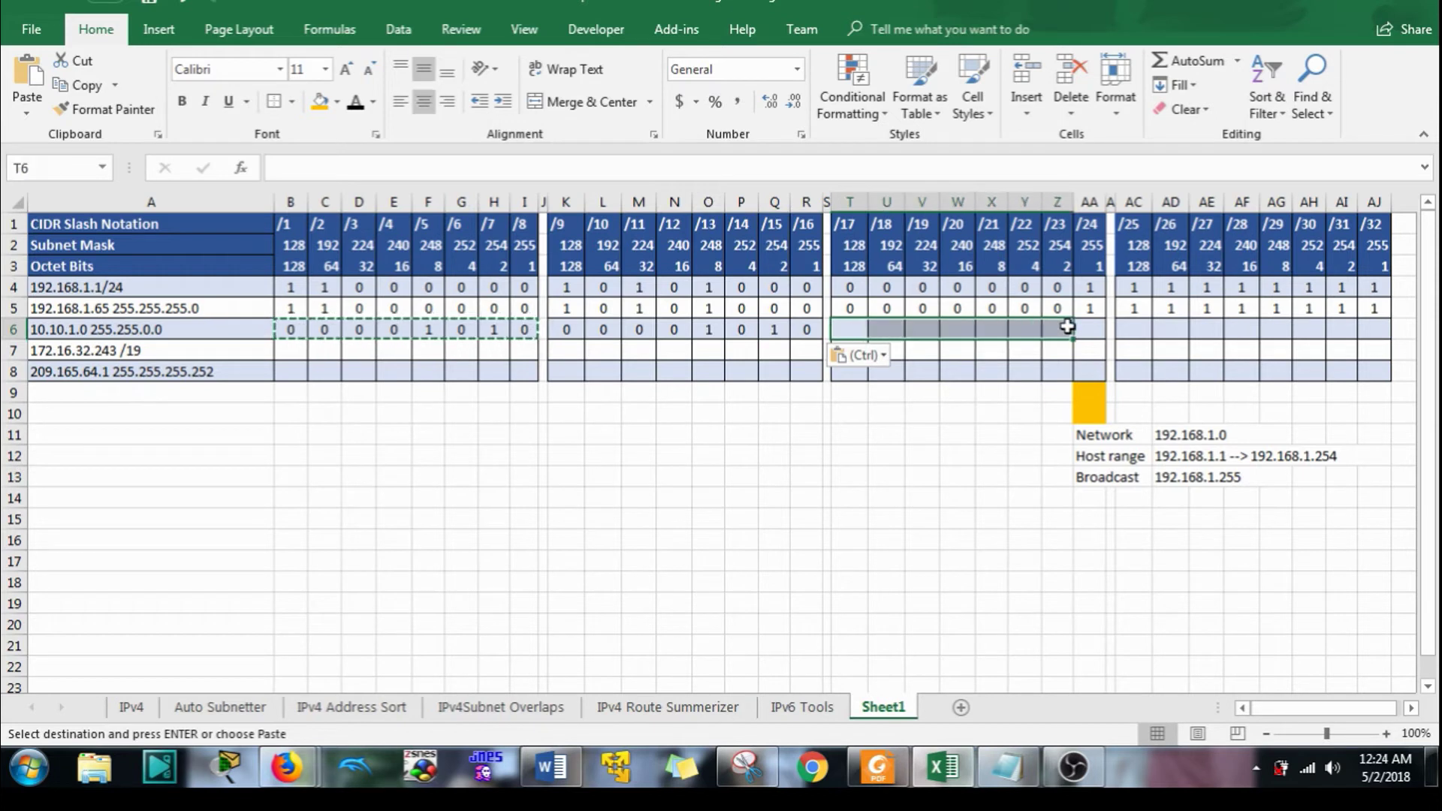
key("Escape")
type("0")
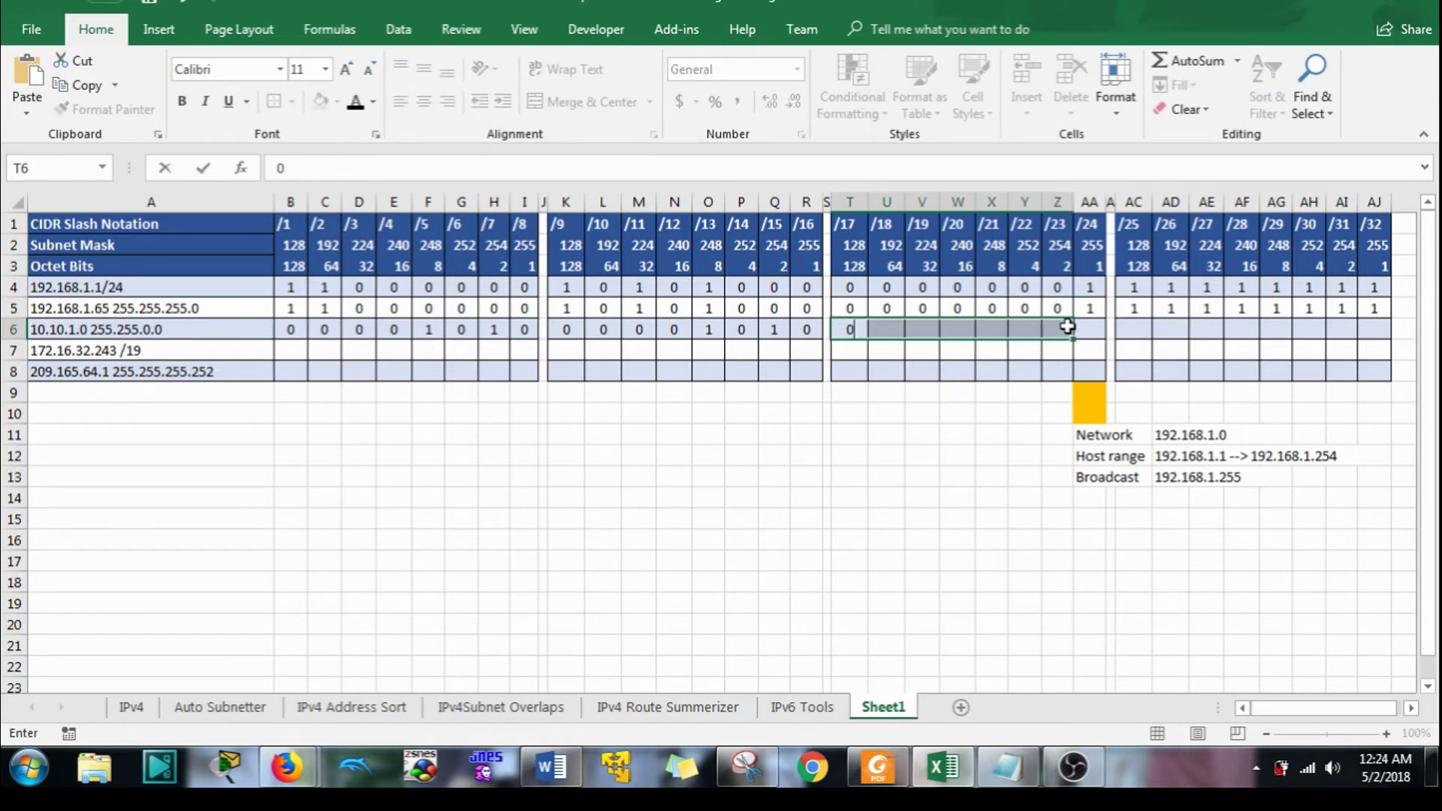
key("Return")
type("0")
key("Return")
type("0 0 0 ")
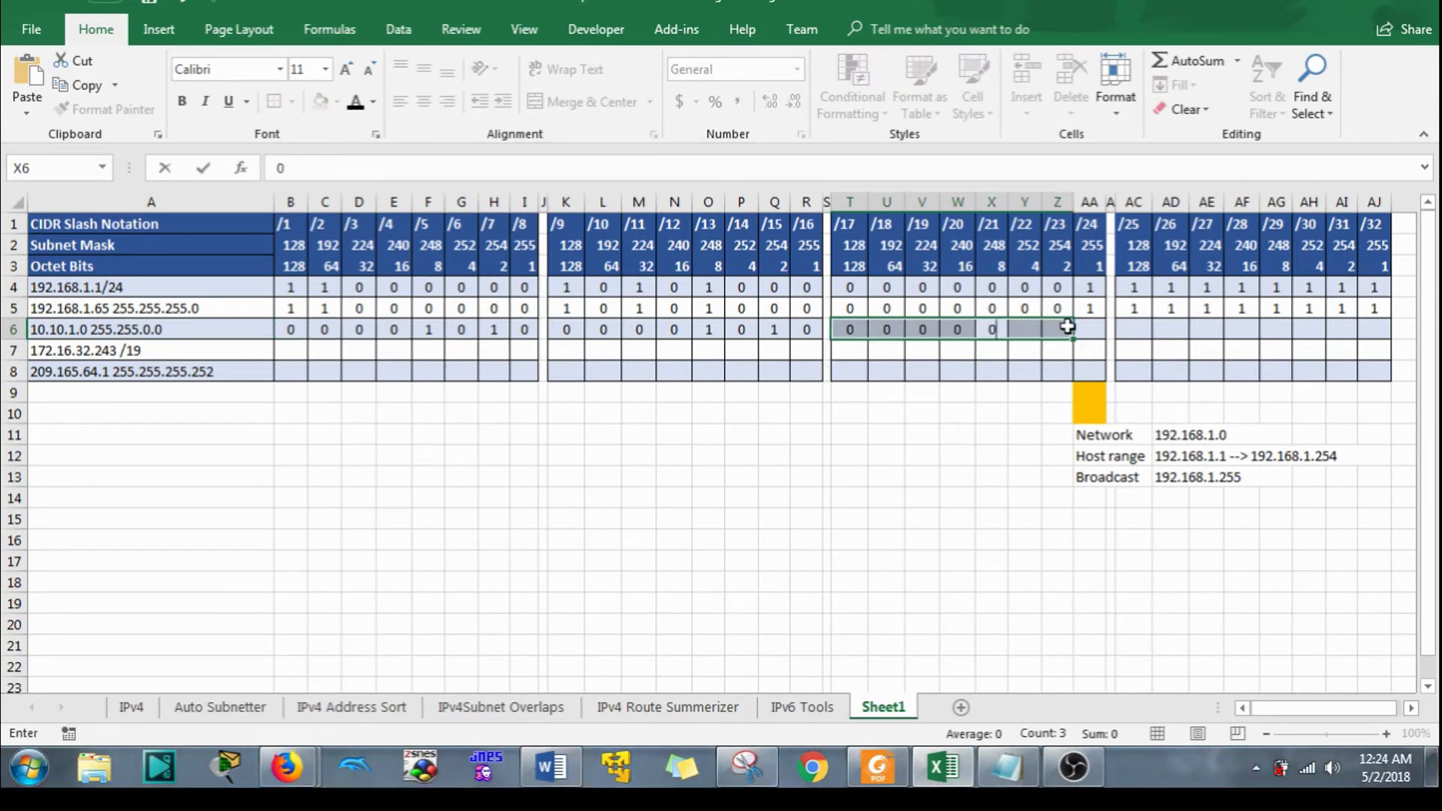
type("0 0")
key("Return")
left_click(1088, 328)
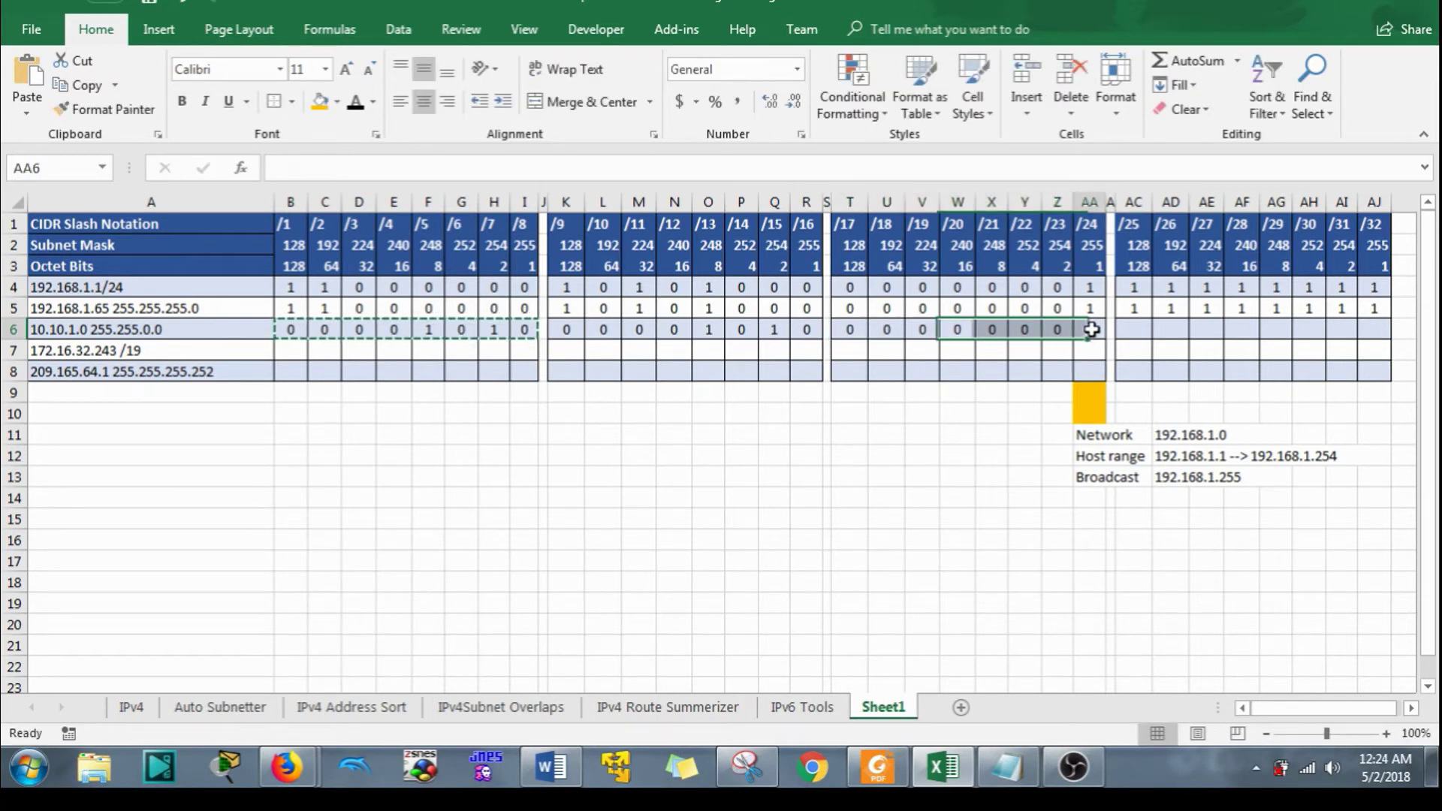
type("2")
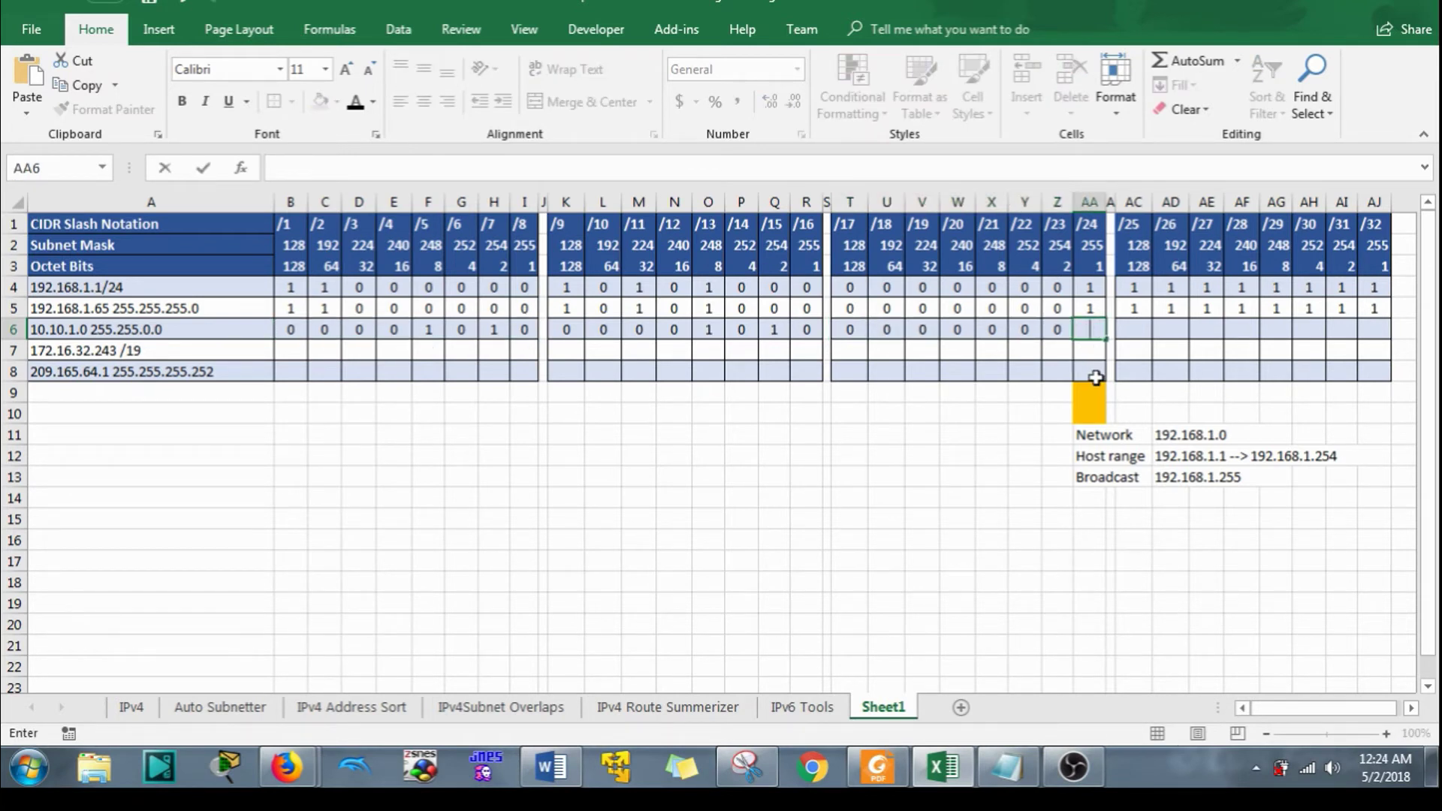
Fill the fourth octet of 10.10.1.0 in AC6:AJ6 with eight 0 bits.
left_click(1136, 332)
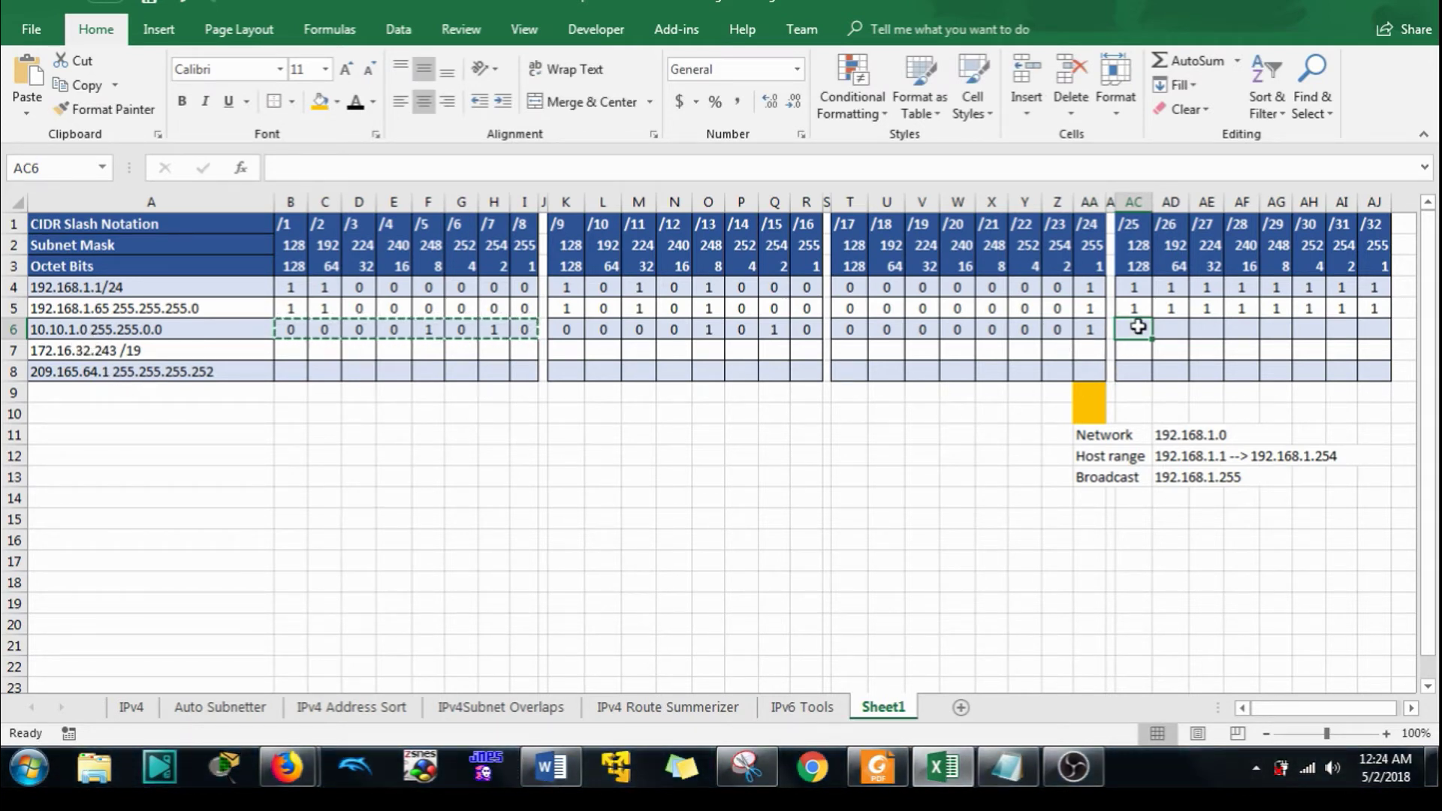
left_click_drag(1151, 333, 1366, 329)
type("0")
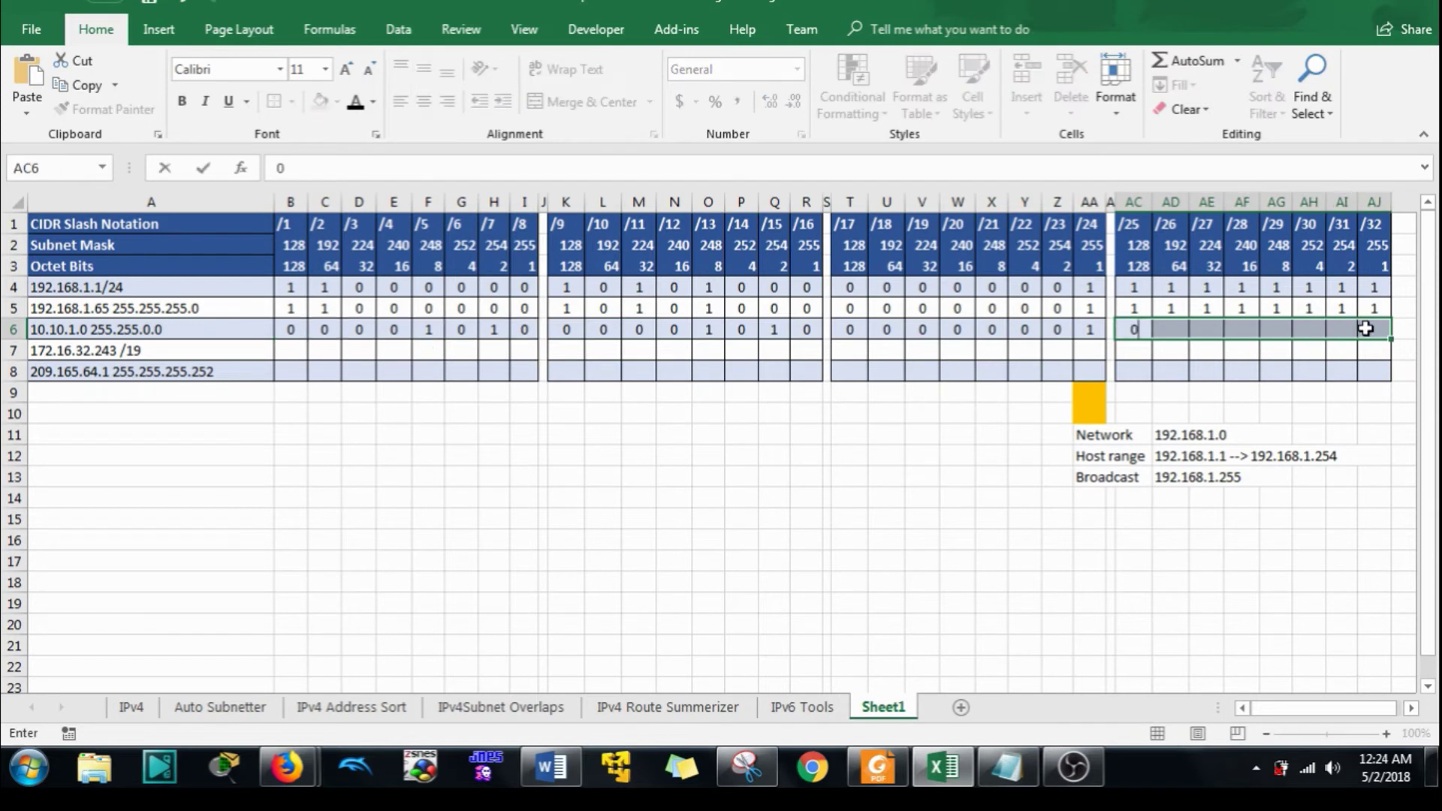
key("Return")
type("0 0 0 0 0 0 0")
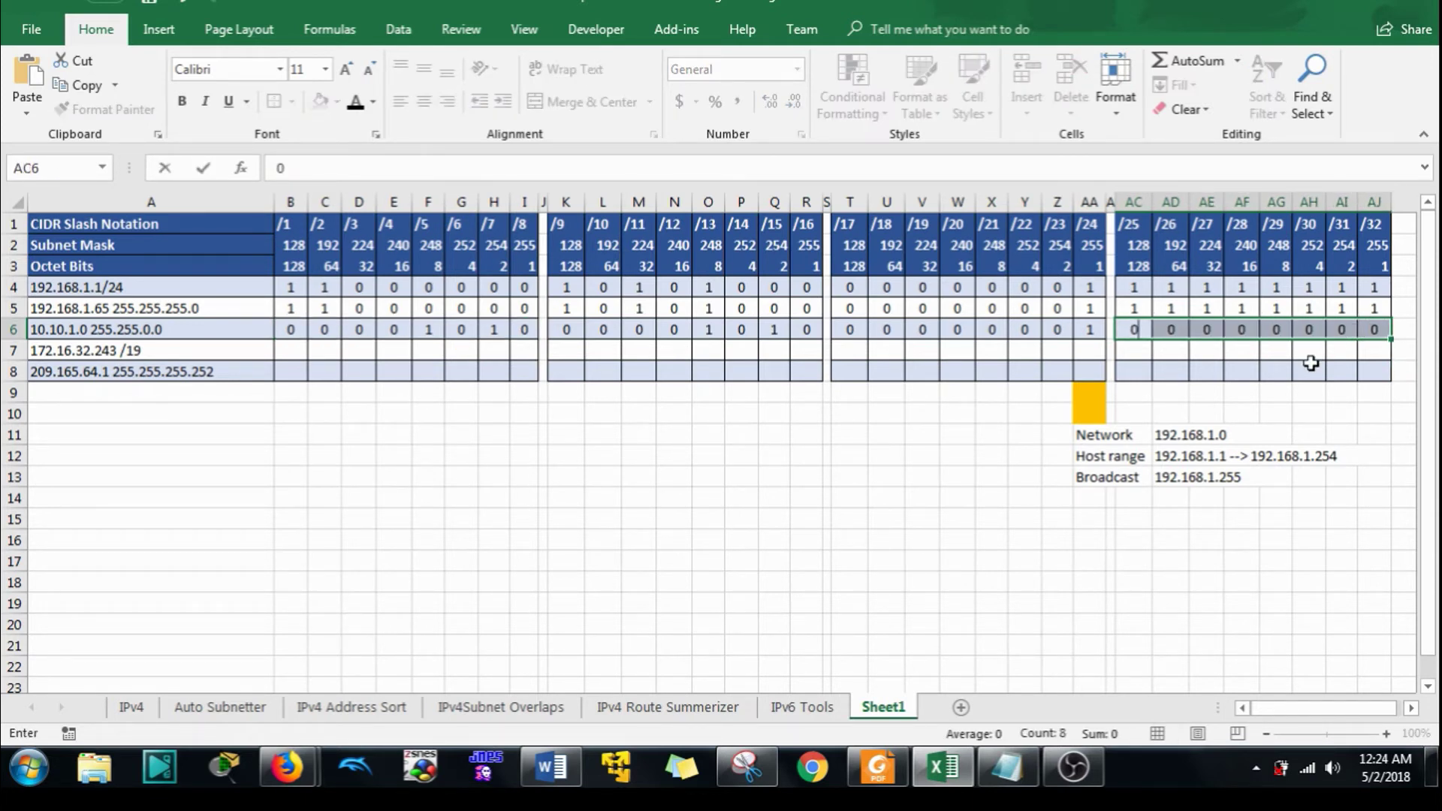
left_click(1276, 414)
Clear the previous network, host range and broadcast values in AD11:AJ13 and remove the orange fill from AA9:AA10.
left_click_drag(1170, 436, 1200, 476)
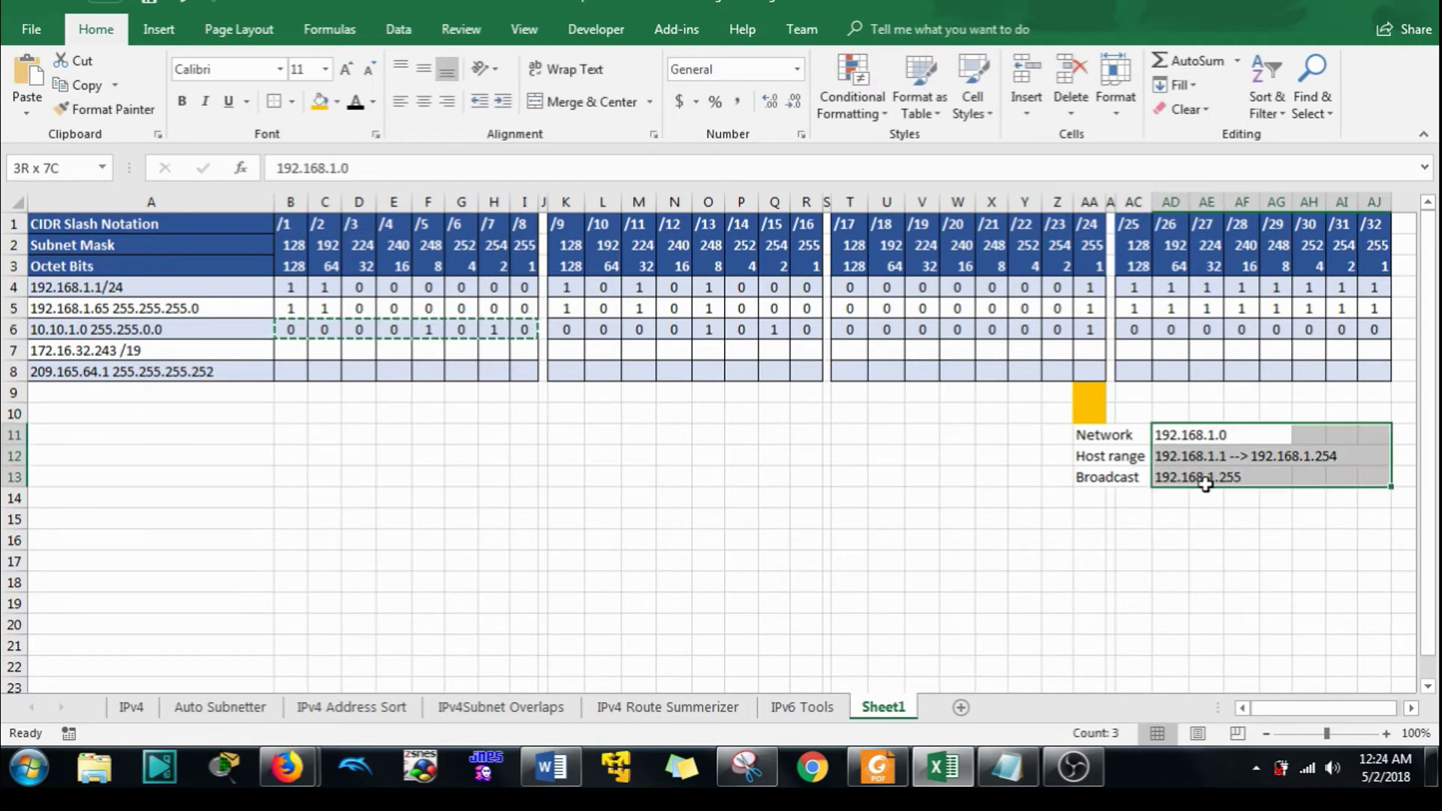
key("Delete")
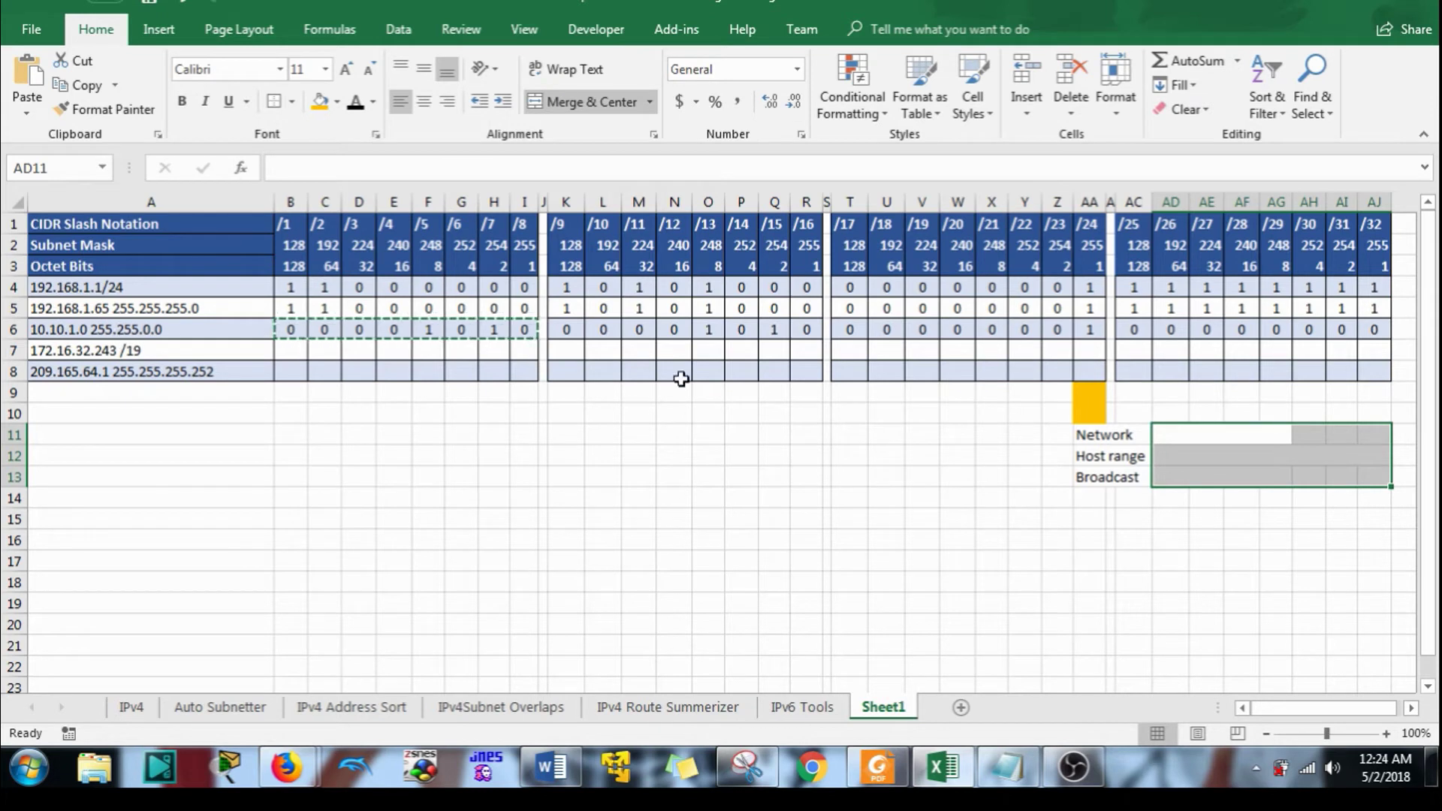
left_click(1101, 394)
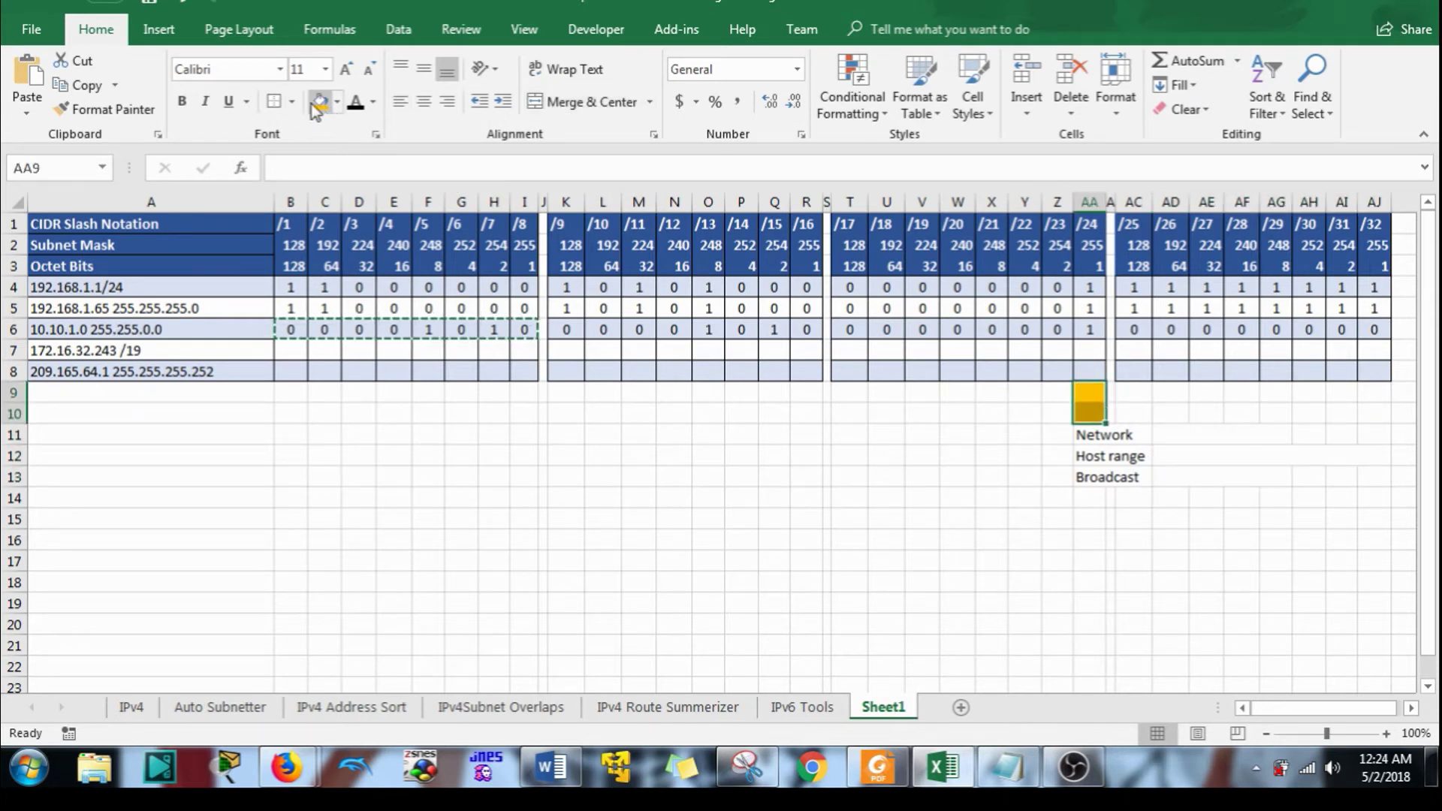
left_click(337, 103)
left_click(361, 286)
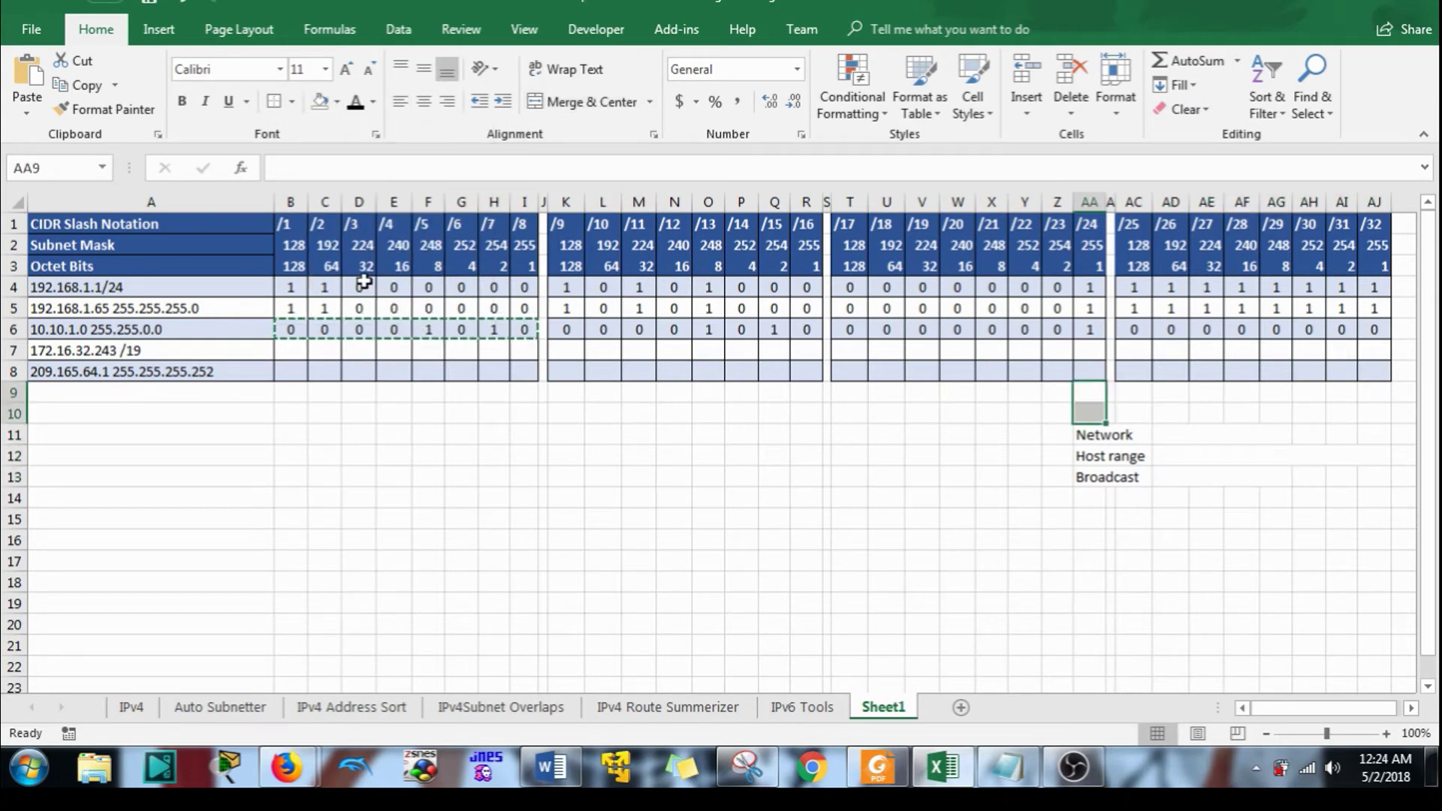
left_click(806, 518)
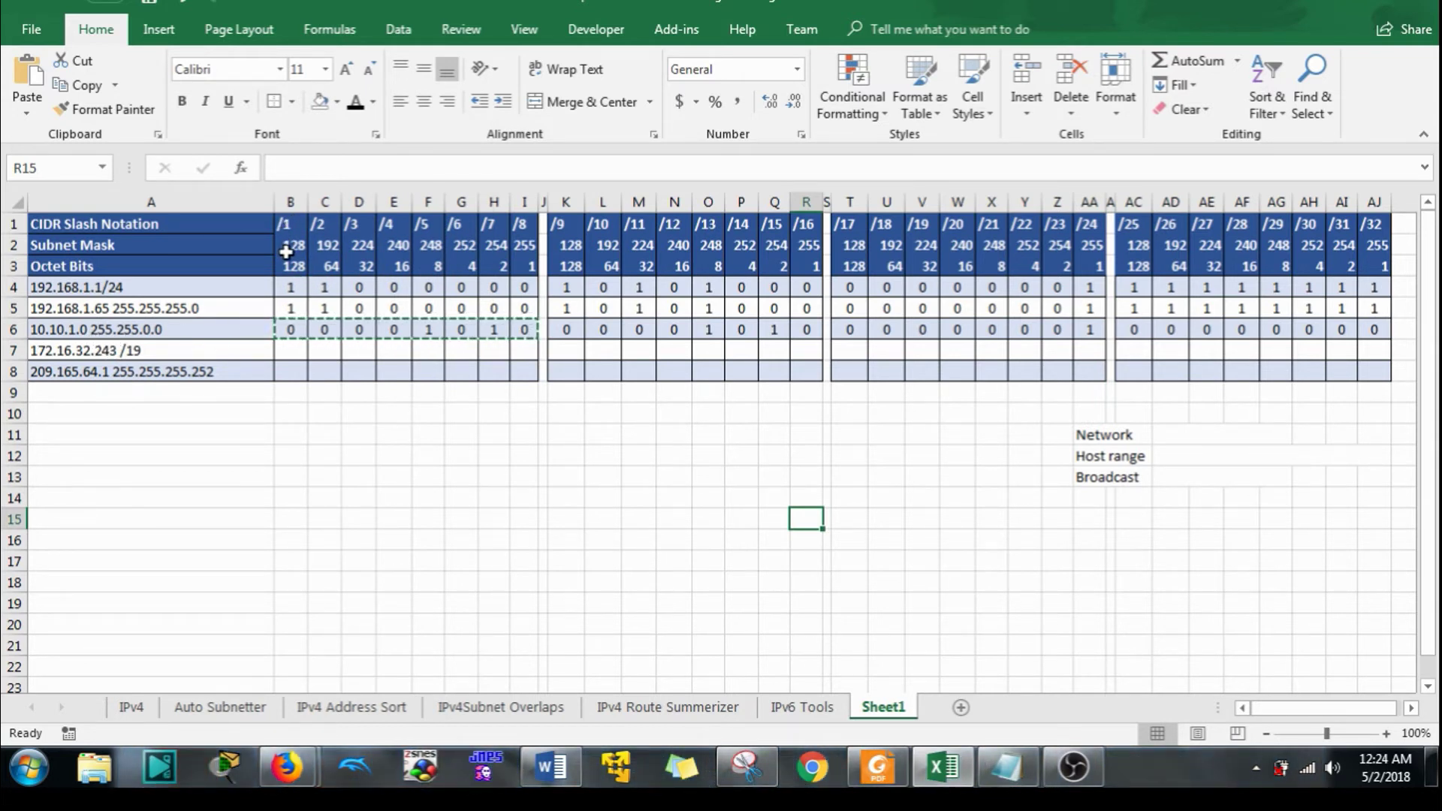
Compare the subnet mask row with the octets of 10.10.1.0 and mark the /16 boundary with an orange fill in R9:R11.
left_click_drag(287, 252, 537, 251)
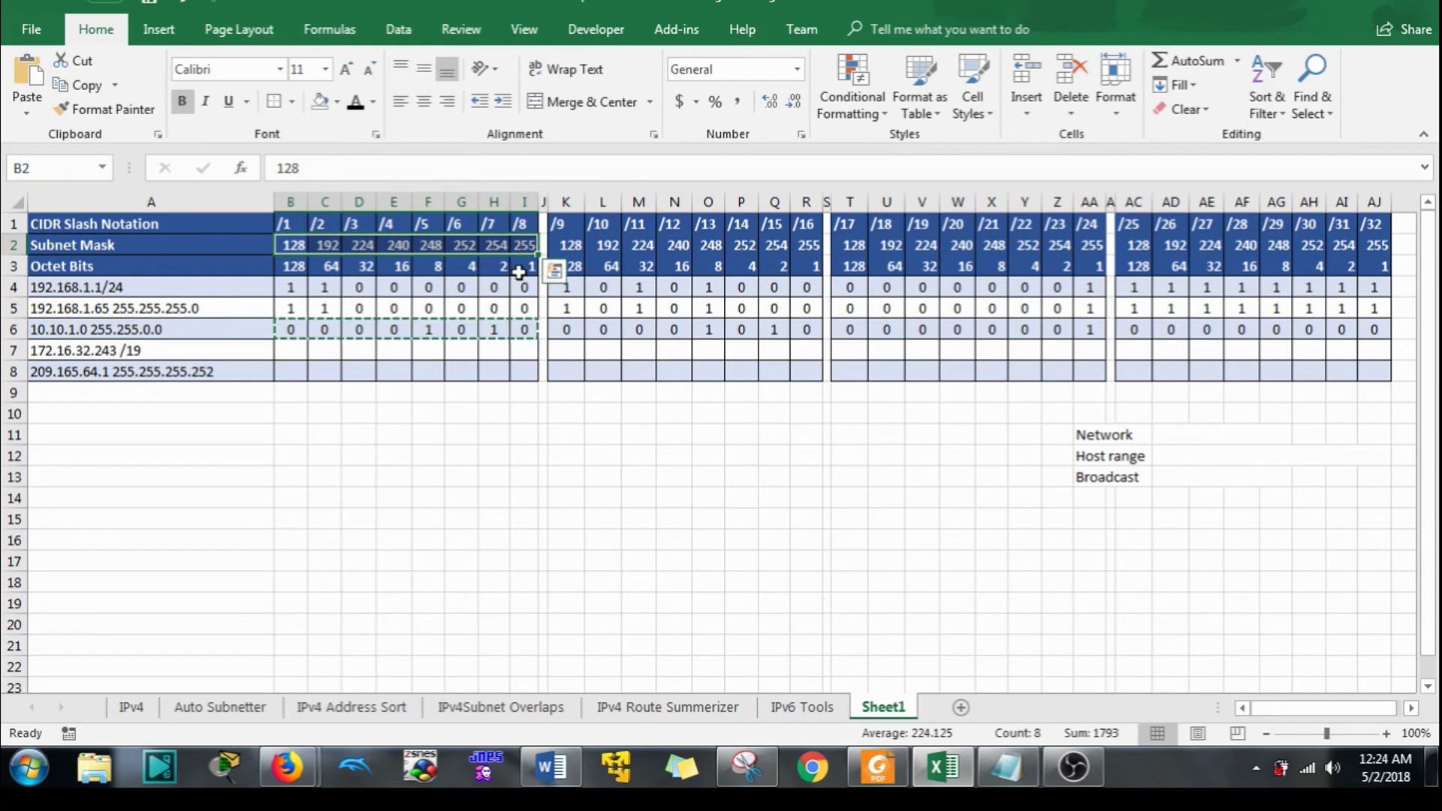
left_click_drag(565, 251, 812, 330)
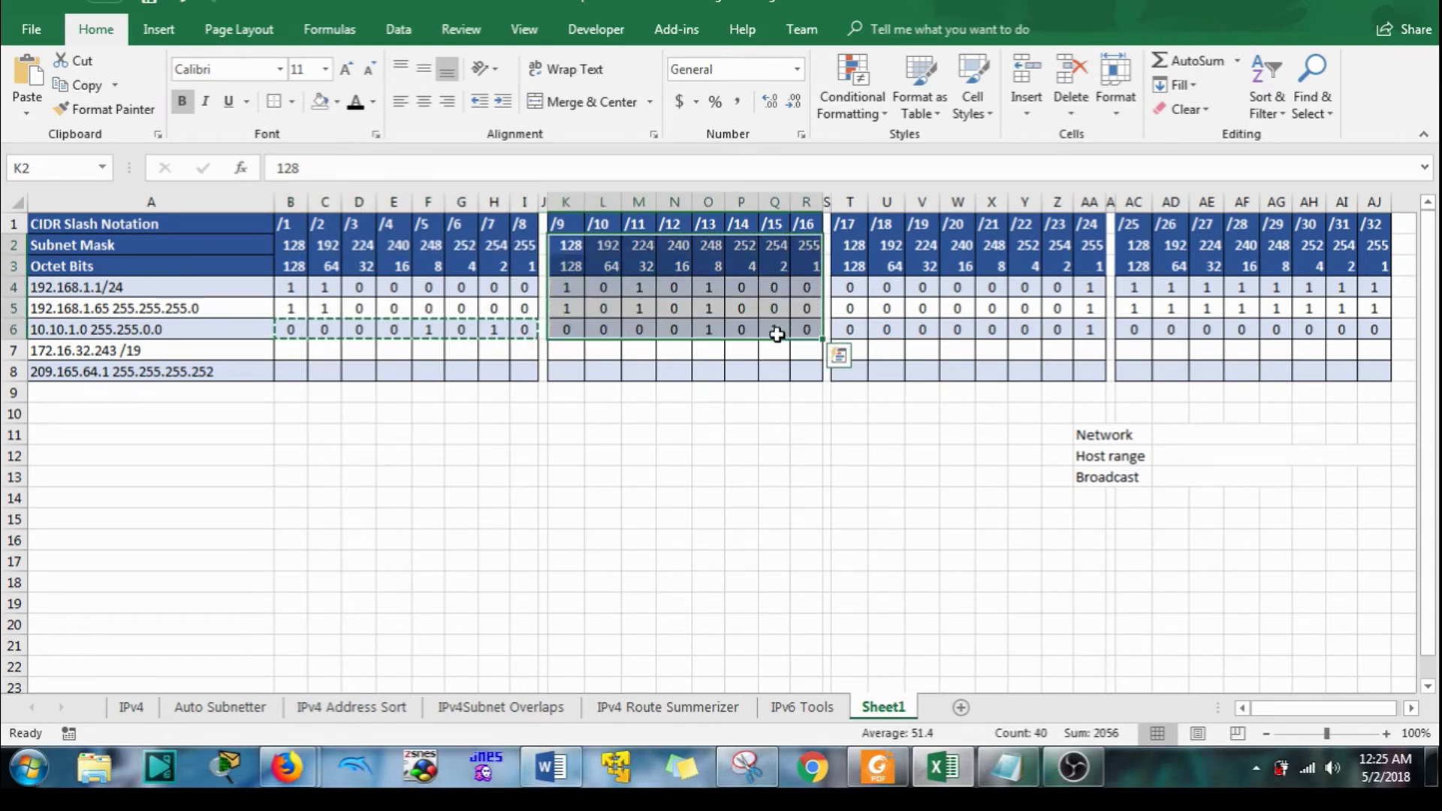
left_click_drag(575, 332, 810, 331)
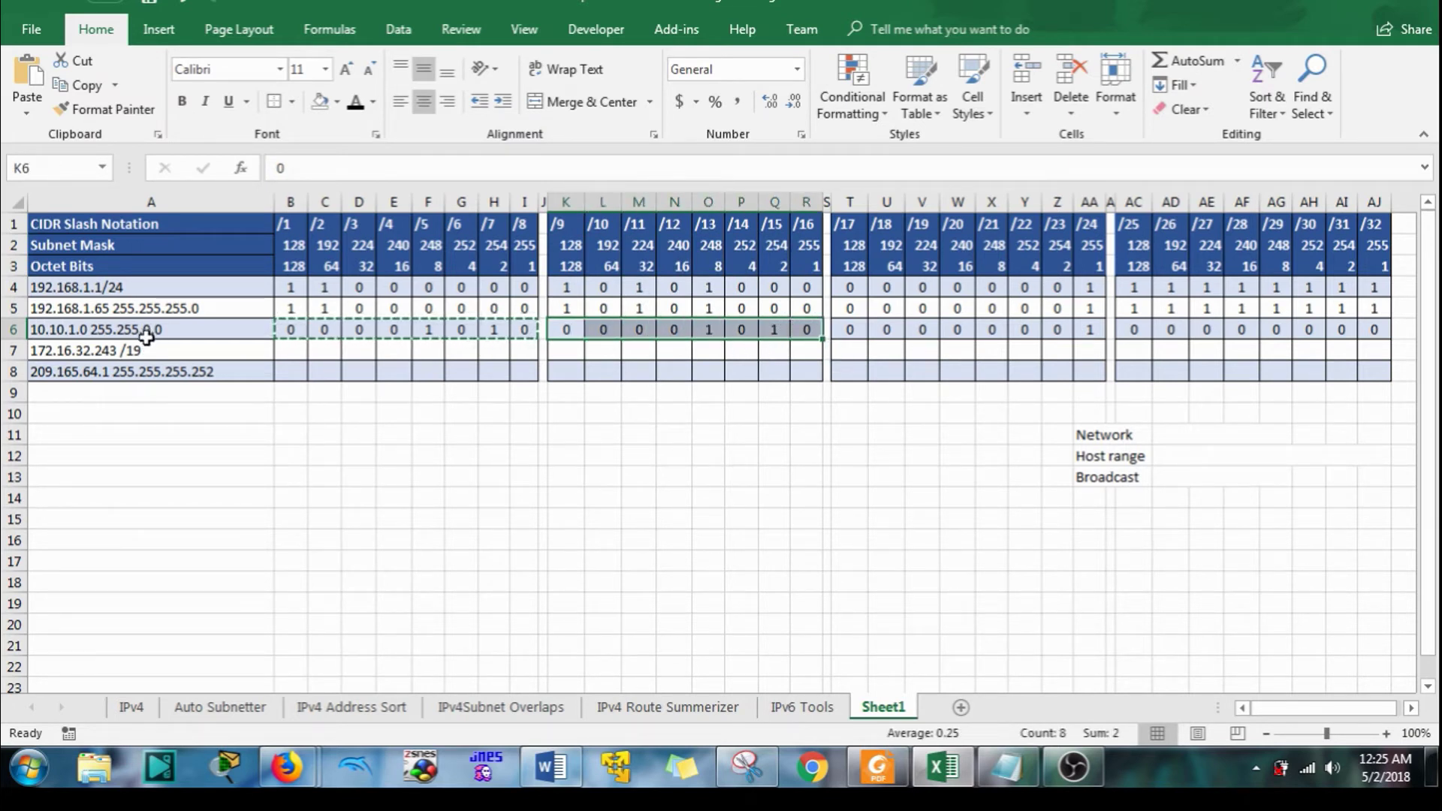
left_click_drag(853, 329, 1087, 329)
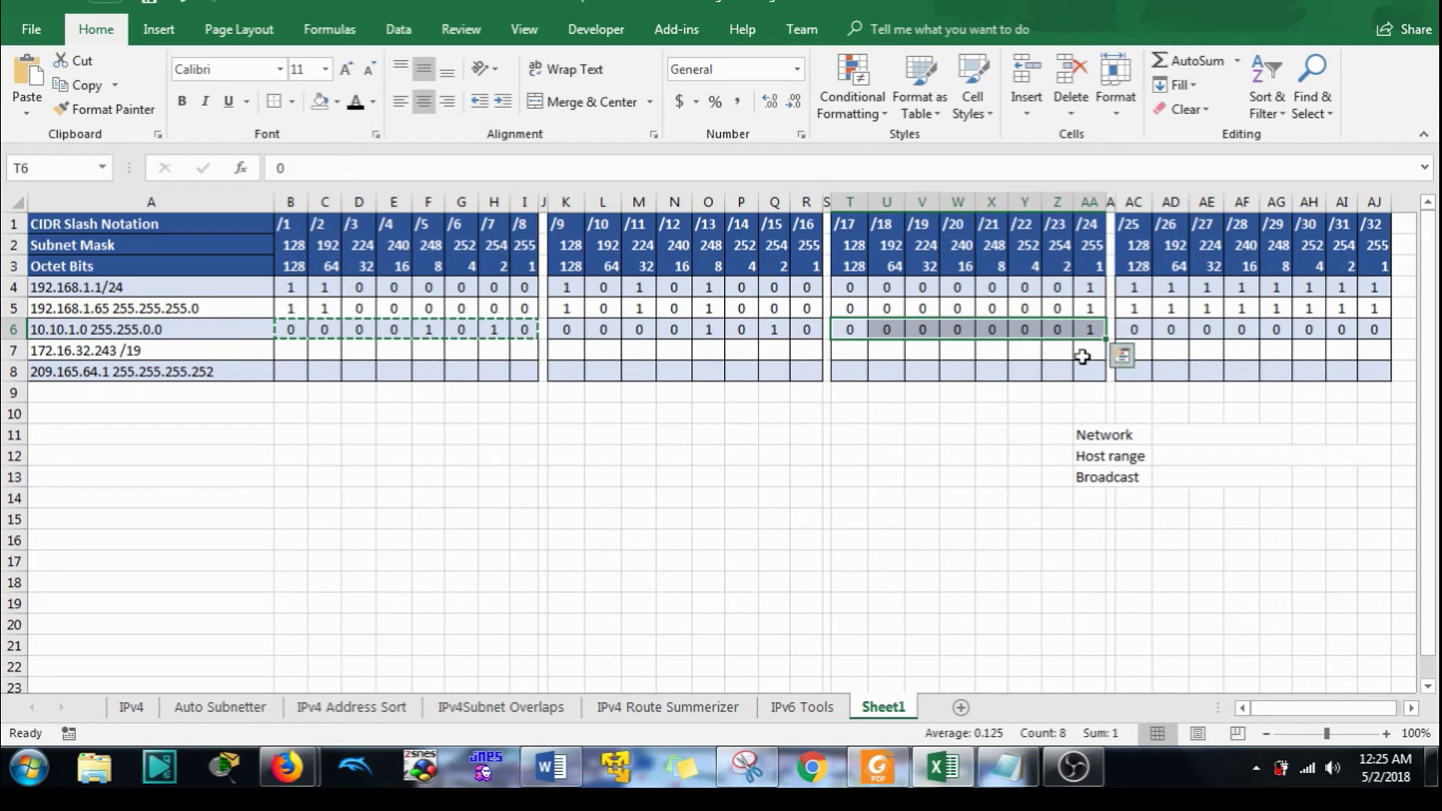
left_click_drag(1136, 331, 1375, 329)
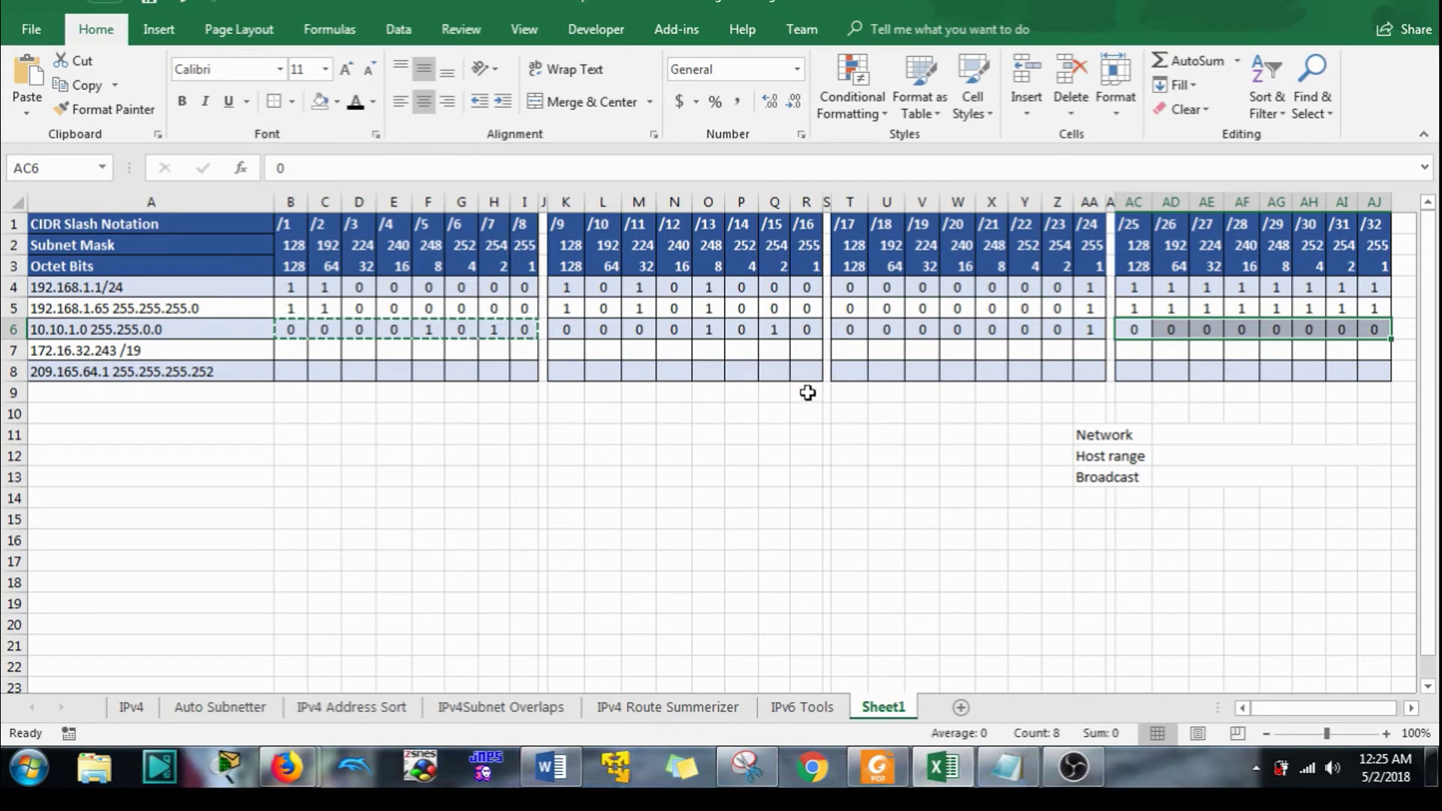
left_click_drag(808, 393, 805, 438)
left_click(338, 102)
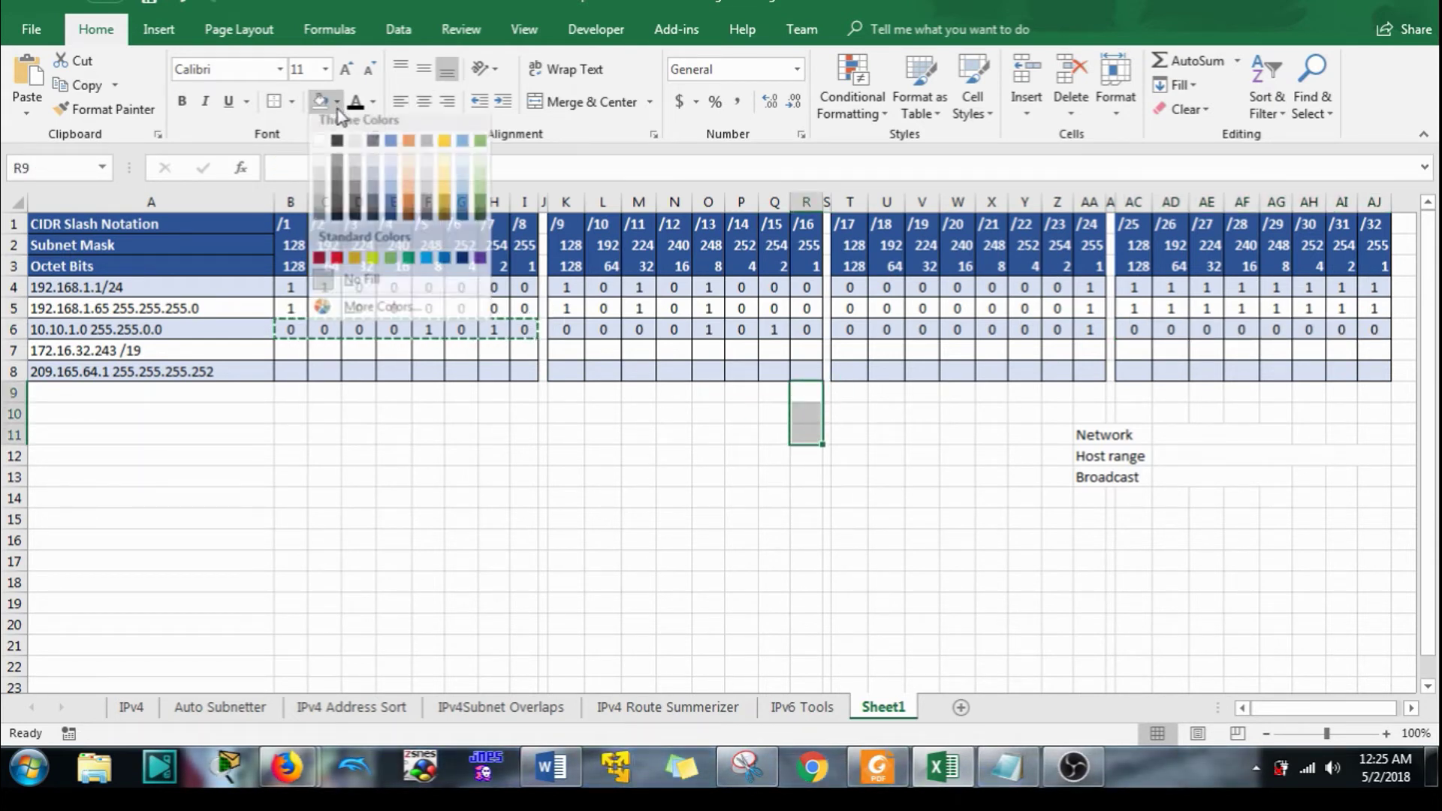
left_click(408, 202)
left_click(754, 429)
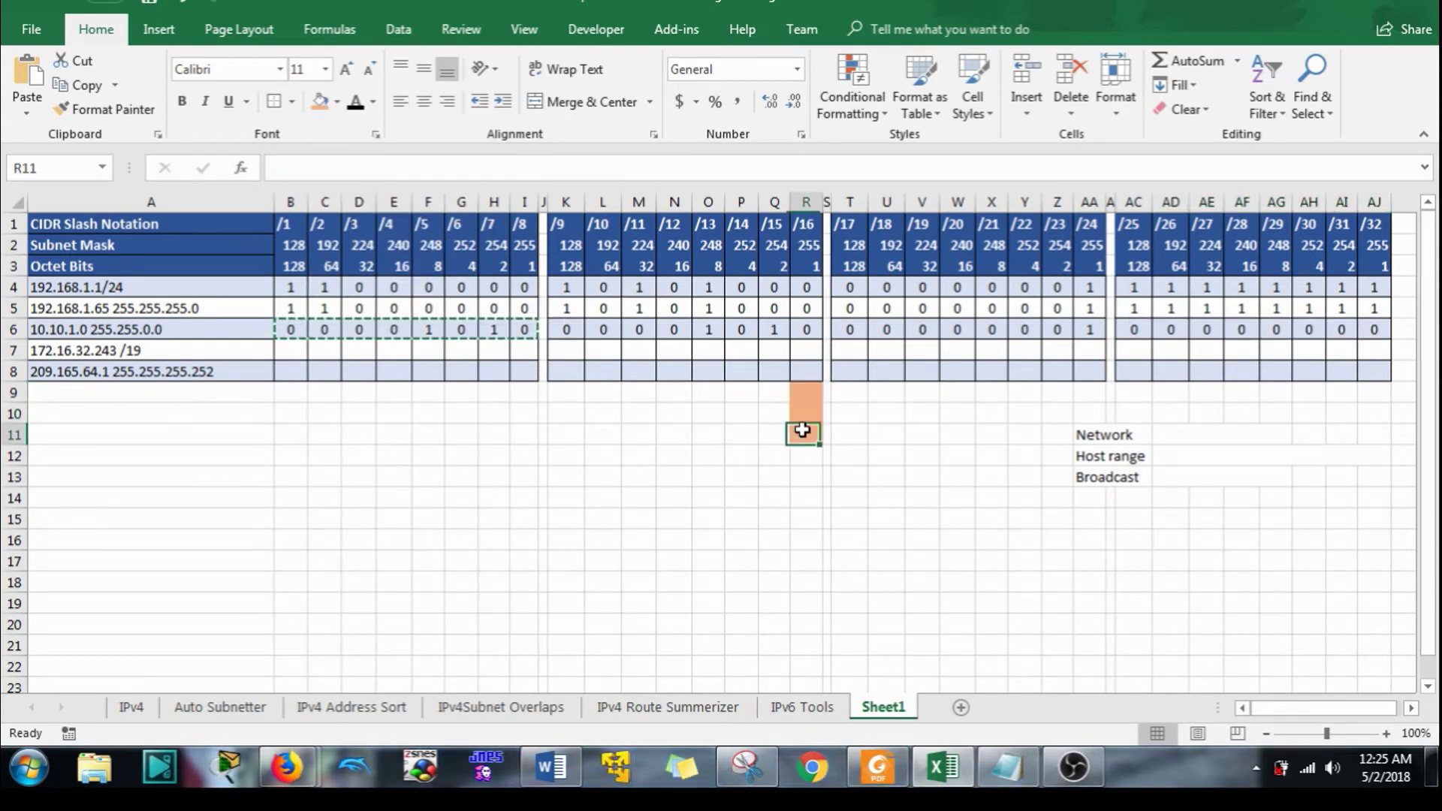
Review the network and host bits of 10.10.1.0 and enter 10.10.0.0 as the Network address in AD11.
left_click_drag(802, 428, 295, 328)
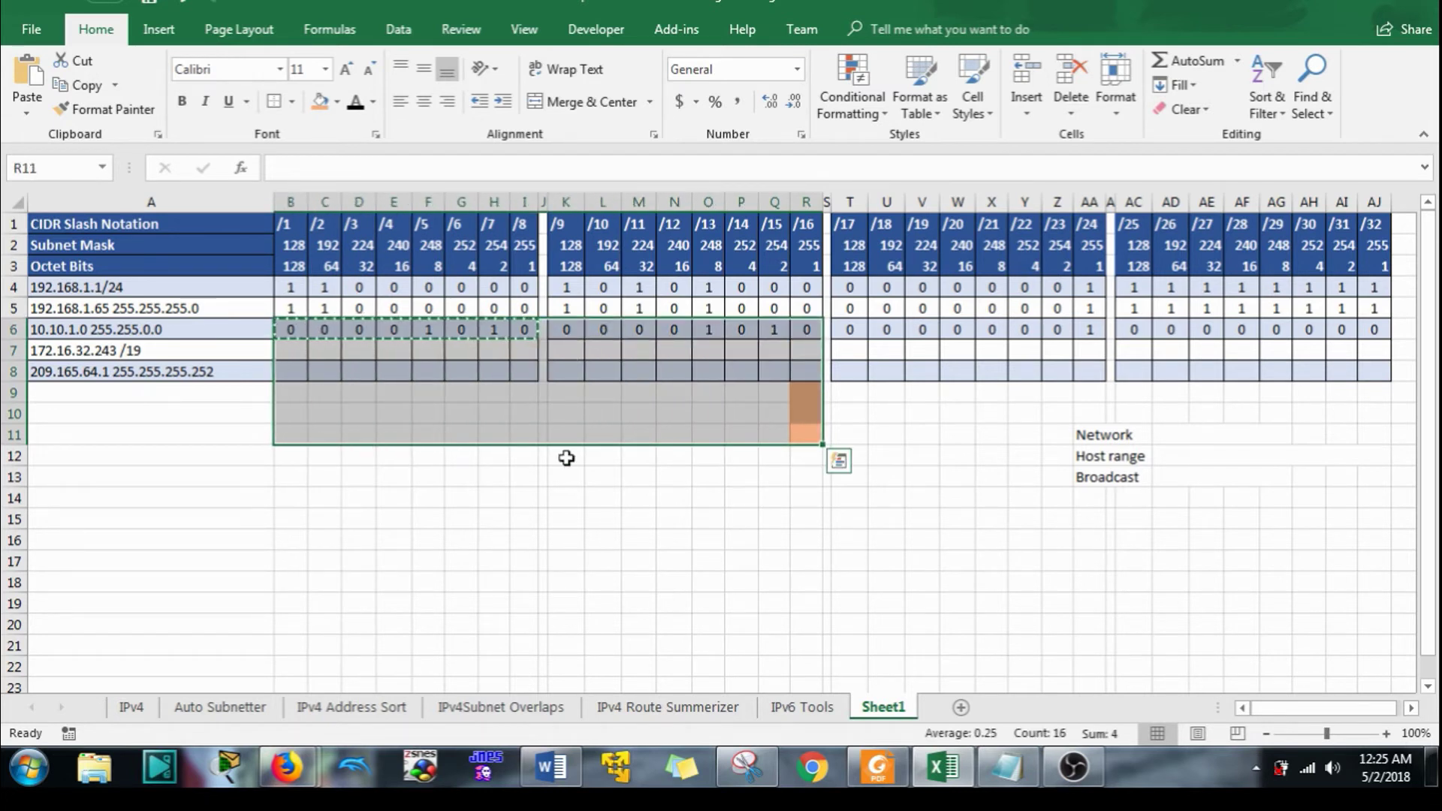
double_click(1194, 435)
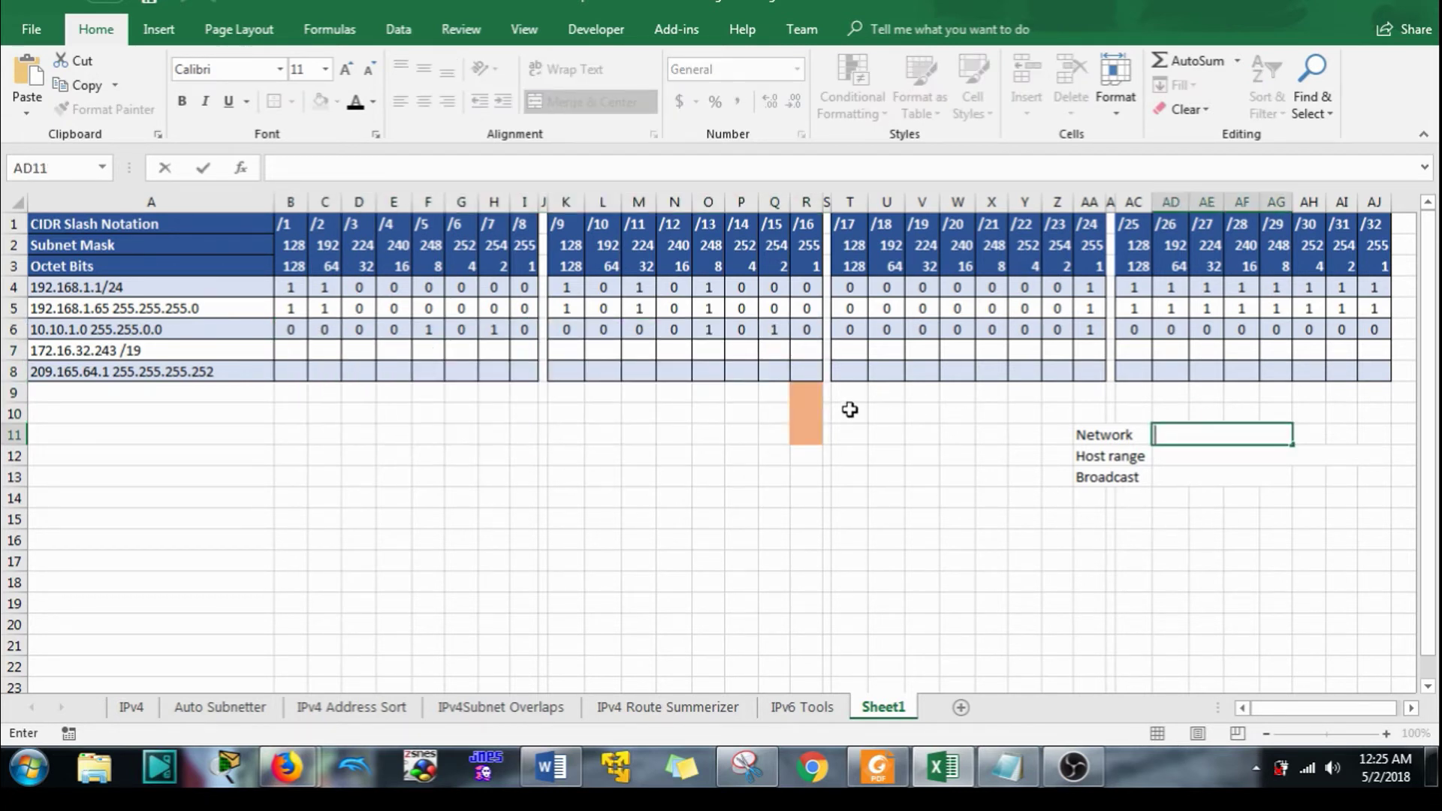
left_click_drag(857, 329, 1374, 328)
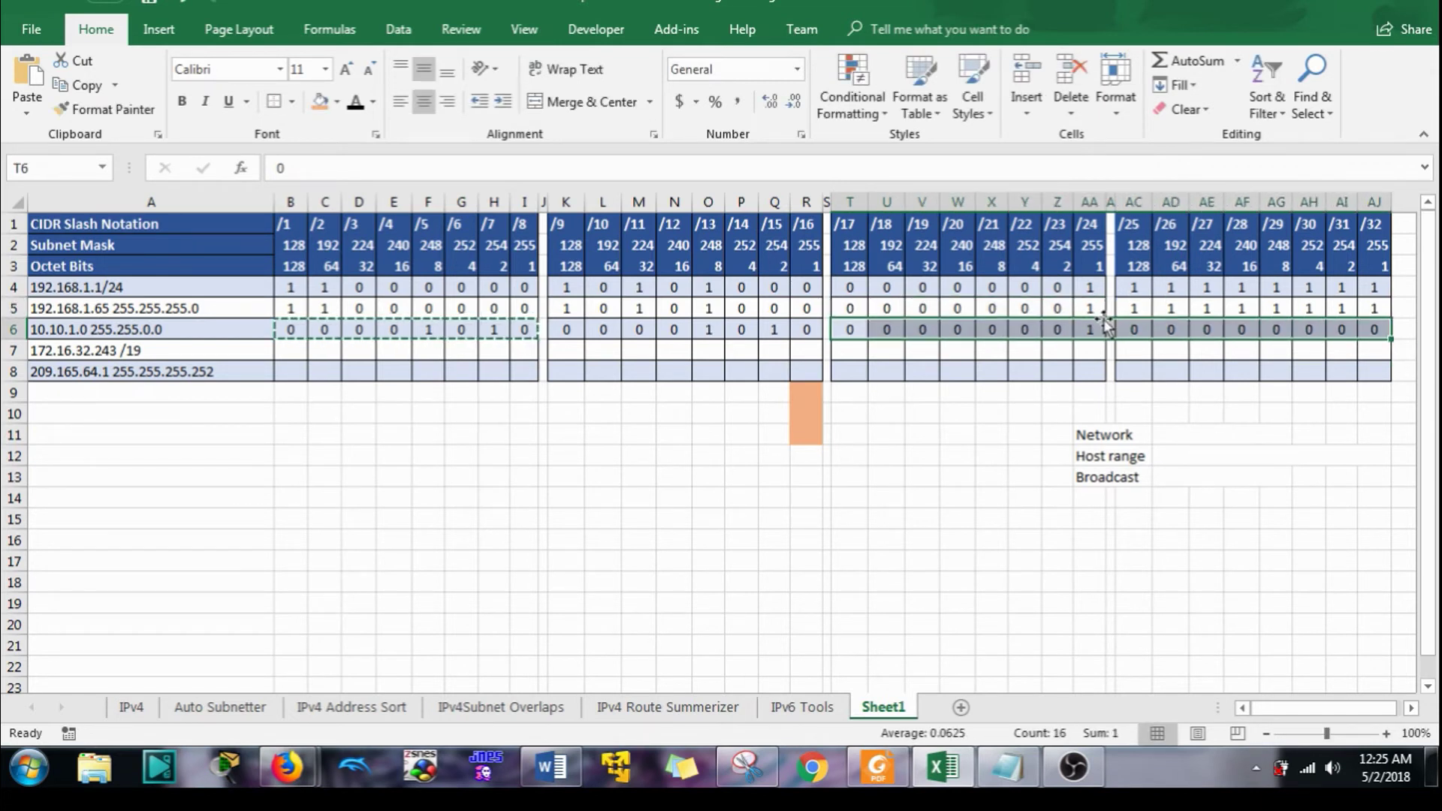
left_click(1198, 438)
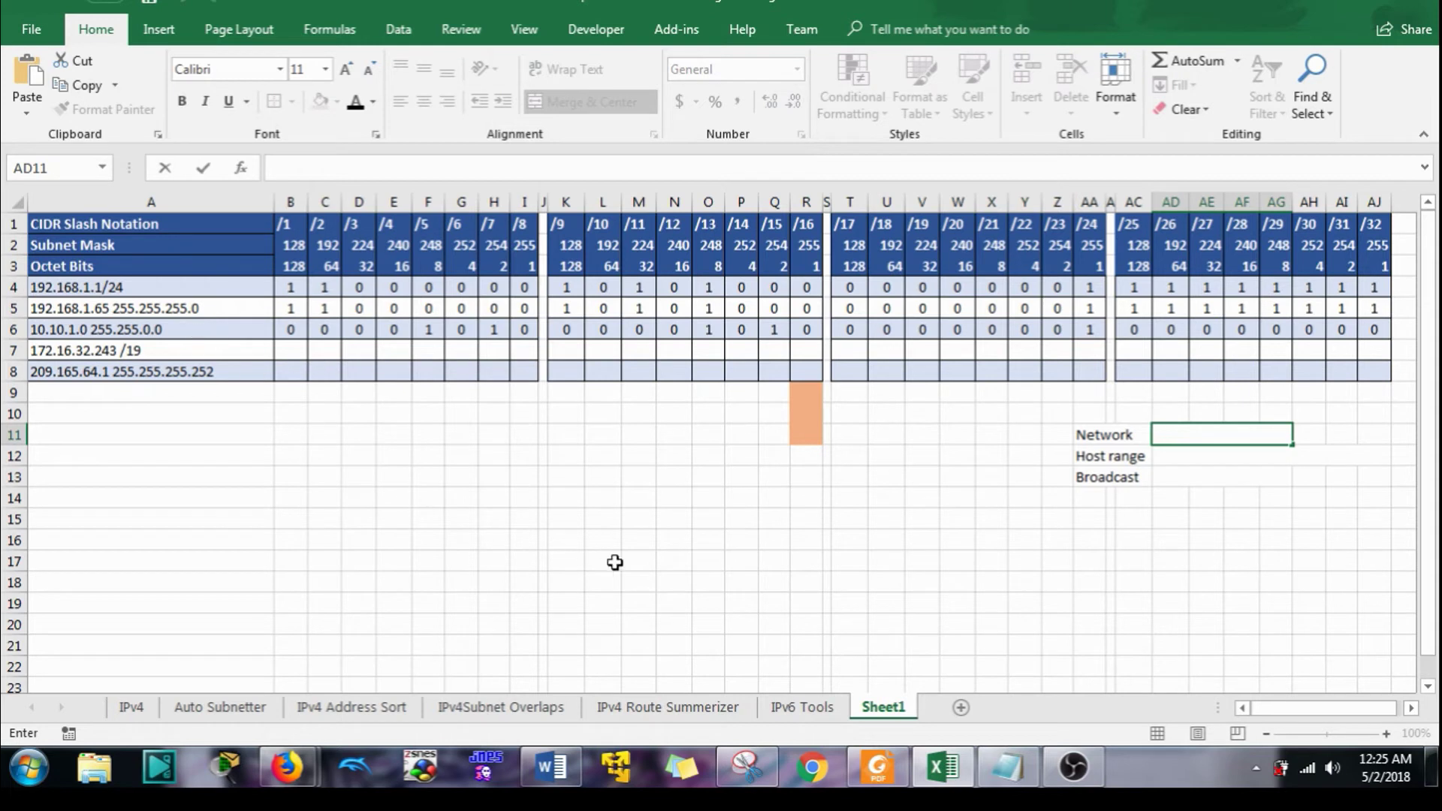
type("10.10.0.0")
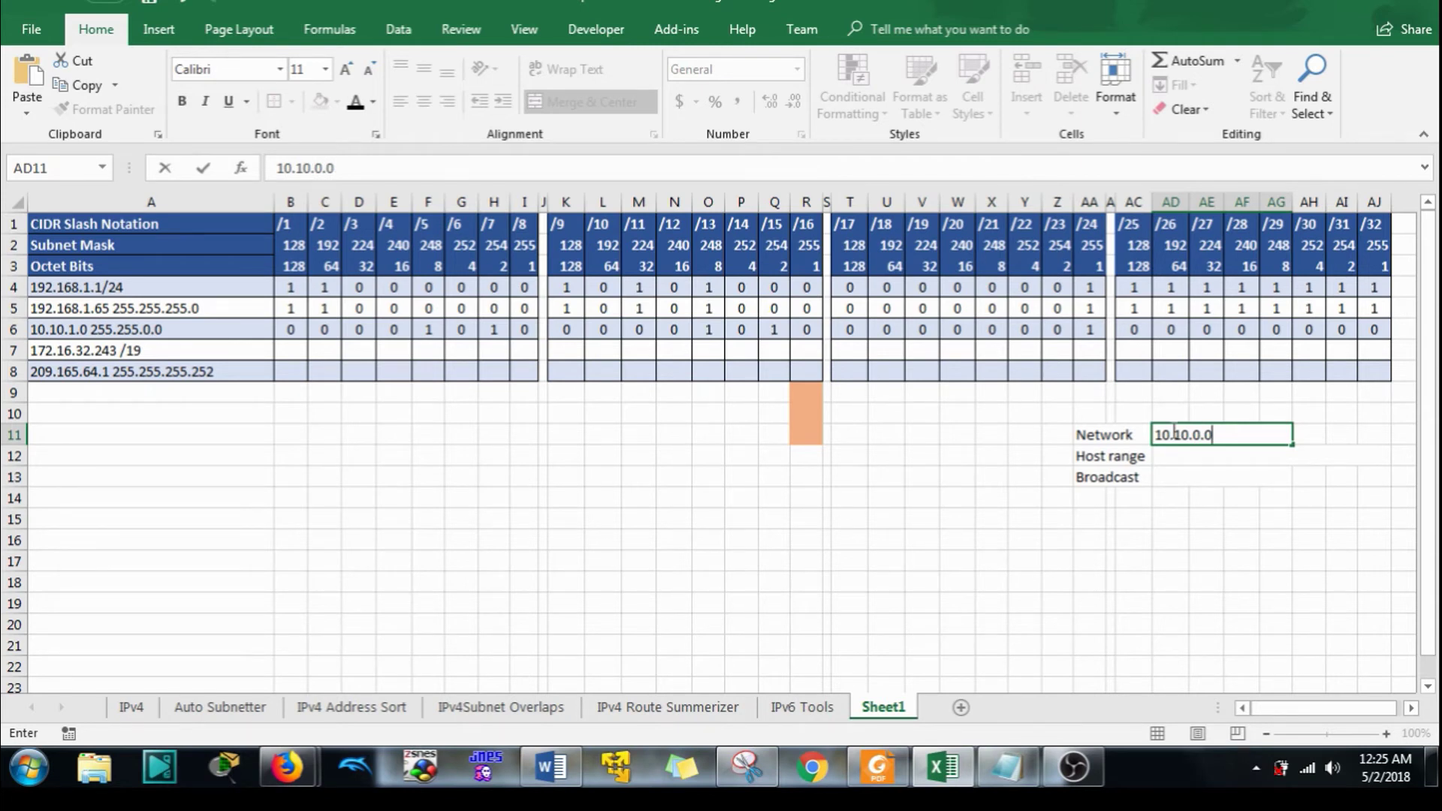
Set all third-octet host bits of 10.10.1.0 in T6:AA6 to 1 for the broadcast calculation.
left_click(1195, 480)
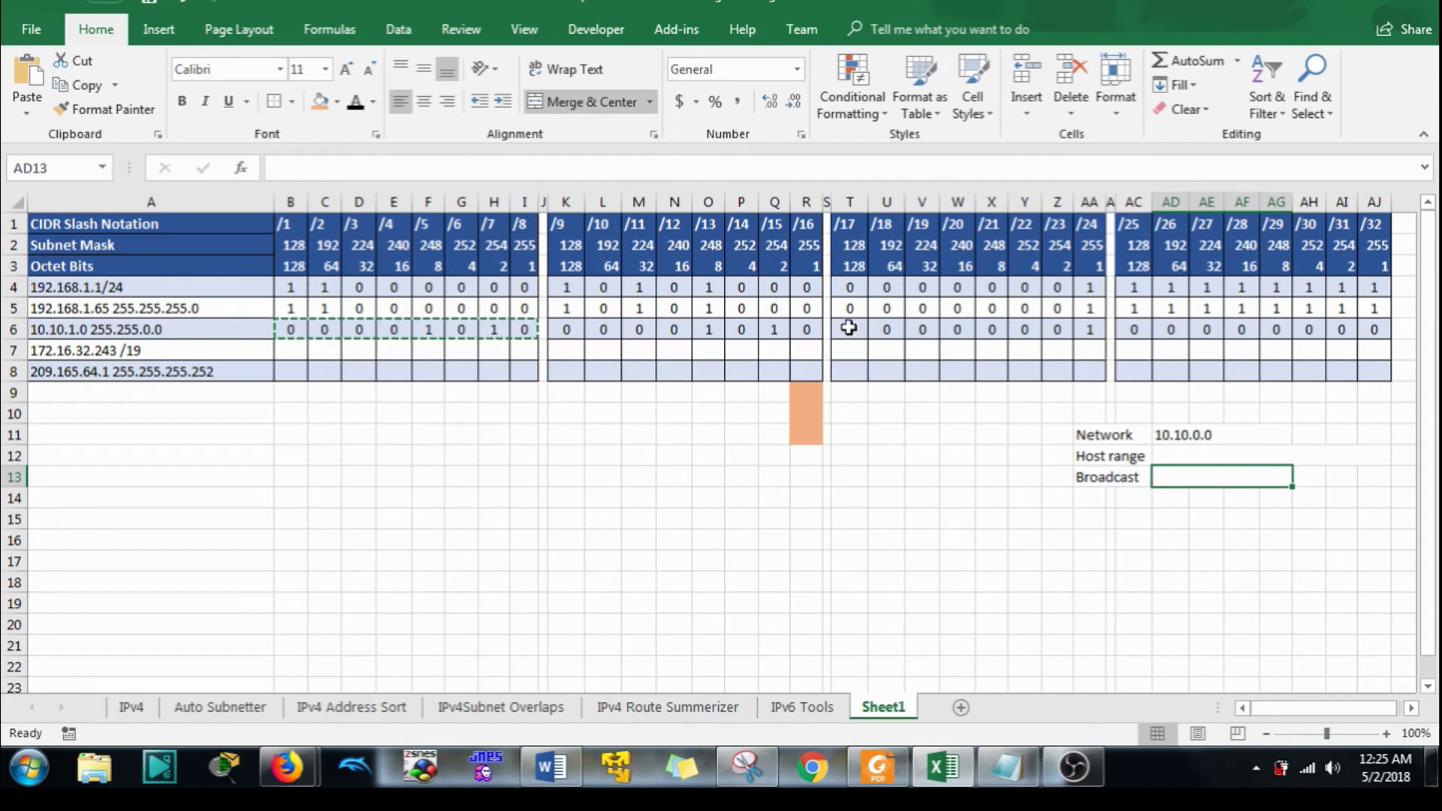
left_click_drag(848, 329, 1374, 326)
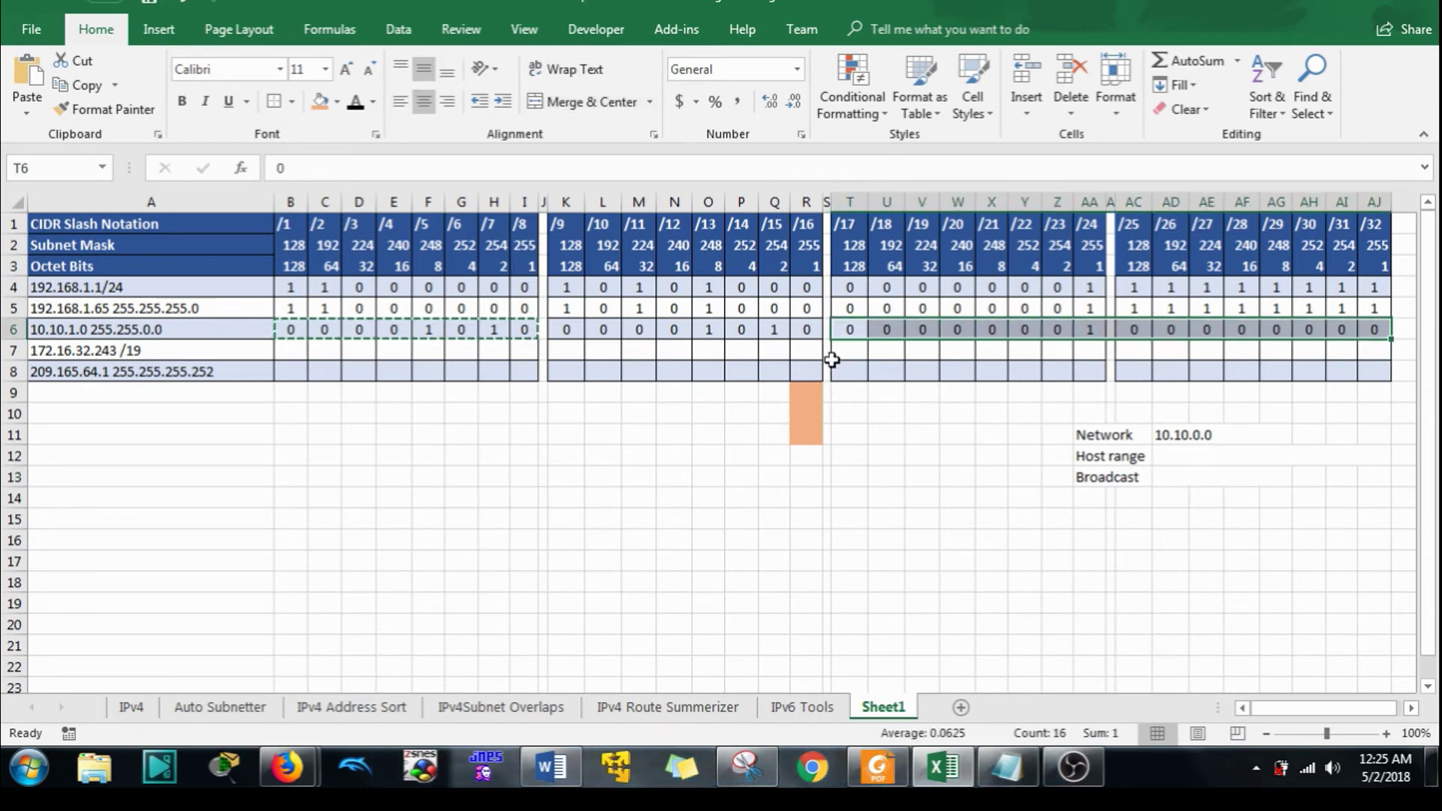
left_click(840, 331)
type("1")
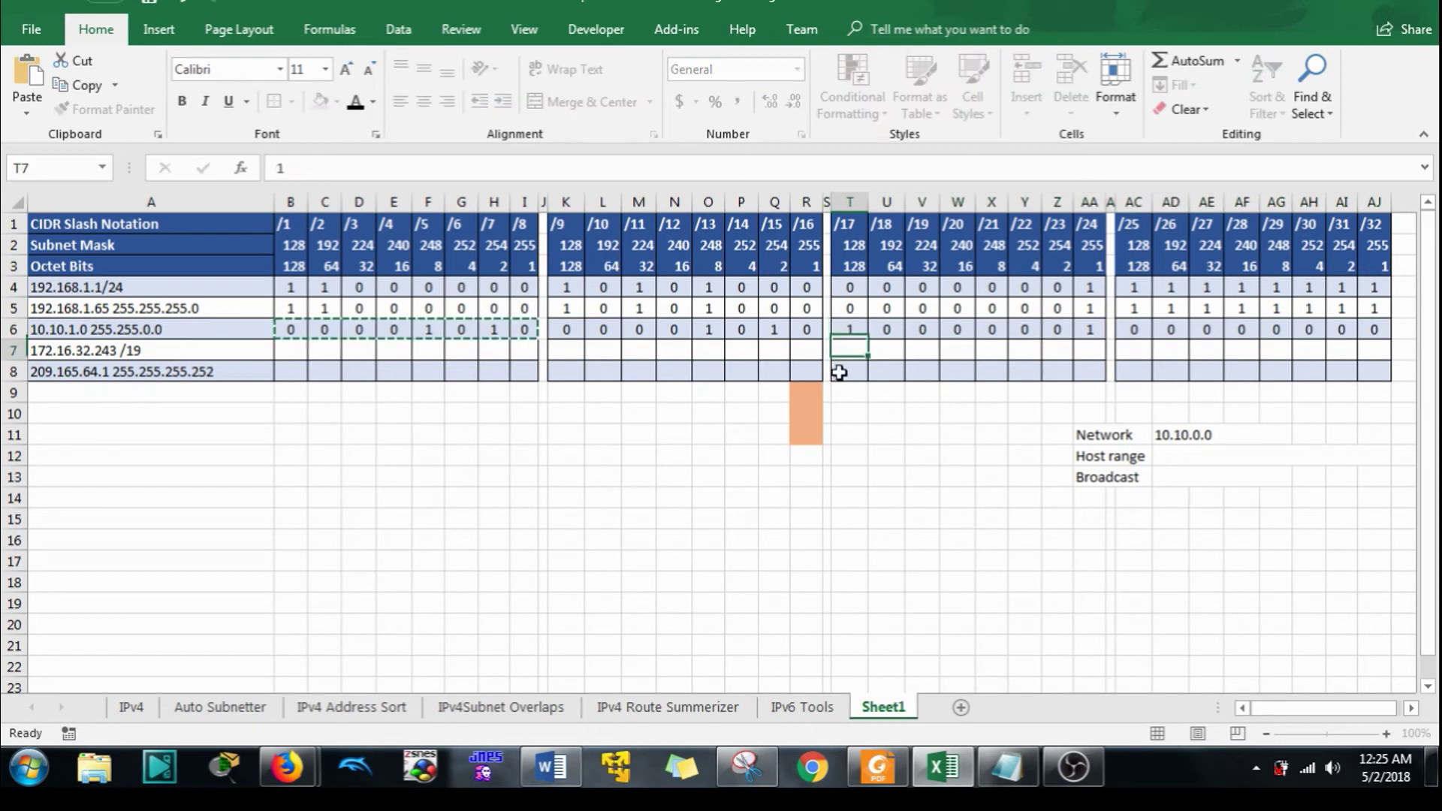
key("Return")
left_click(849, 328)
left_click_drag(869, 339, 1101, 340)
Set all fourth-octet host bits of 10.10.1.0 in AC6:AJ6 to 1.
left_click(1130, 336)
type("1")
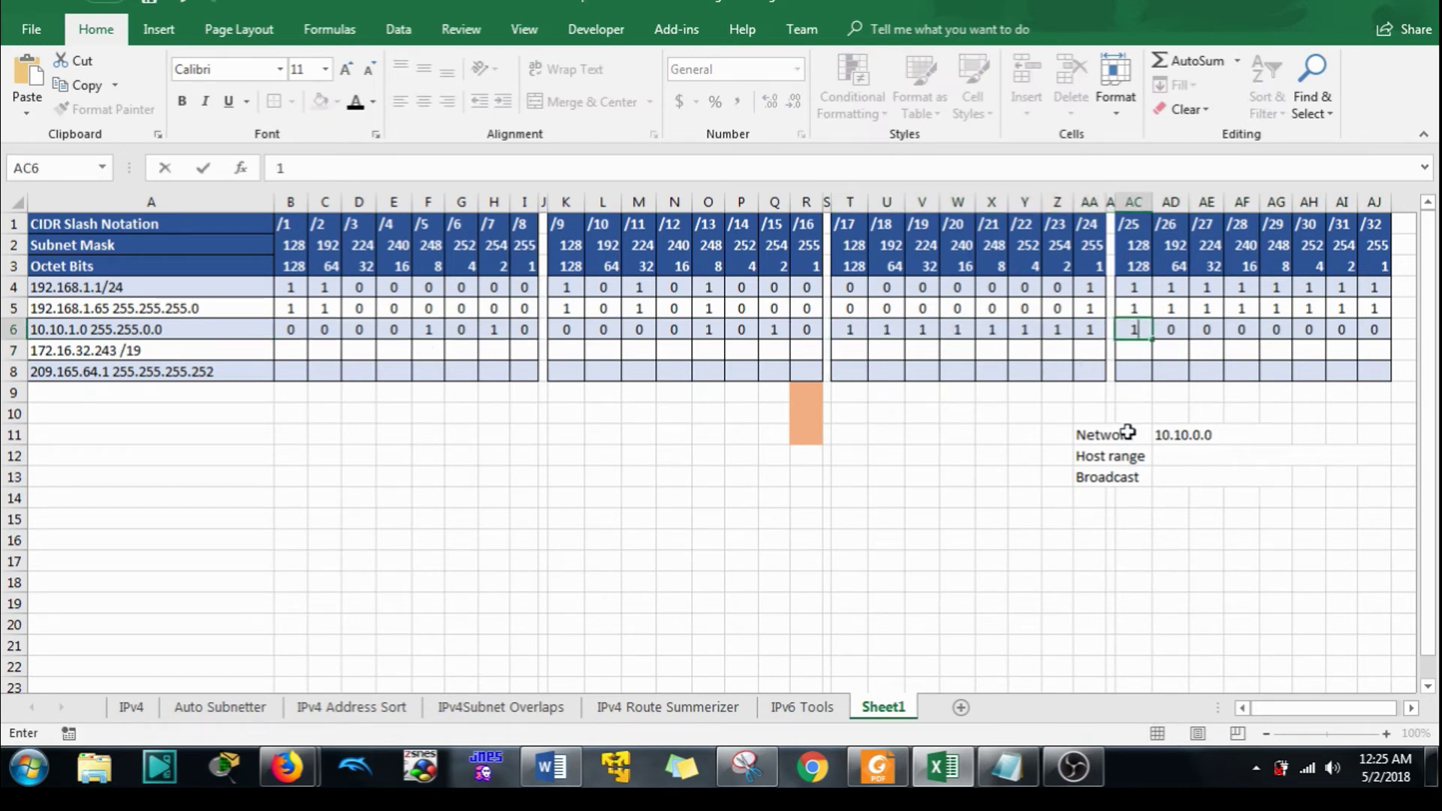
key("Return")
left_click(1129, 328)
left_click_drag(1152, 340, 1387, 339)
left_click(1343, 371)
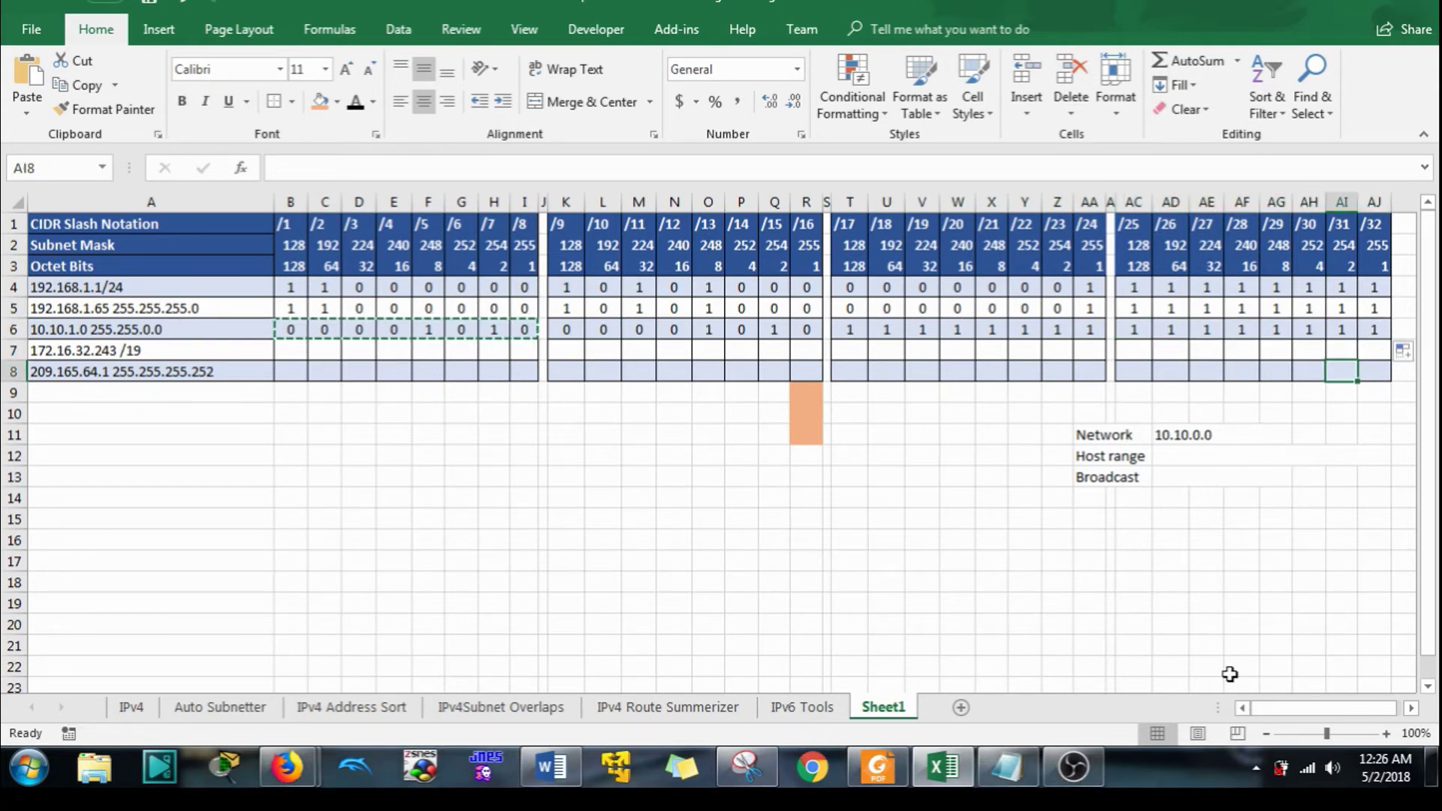
Enter 10.10.255.255 as the Broadcast address in AD13.
left_click(1172, 476)
type("10.10.255.255")
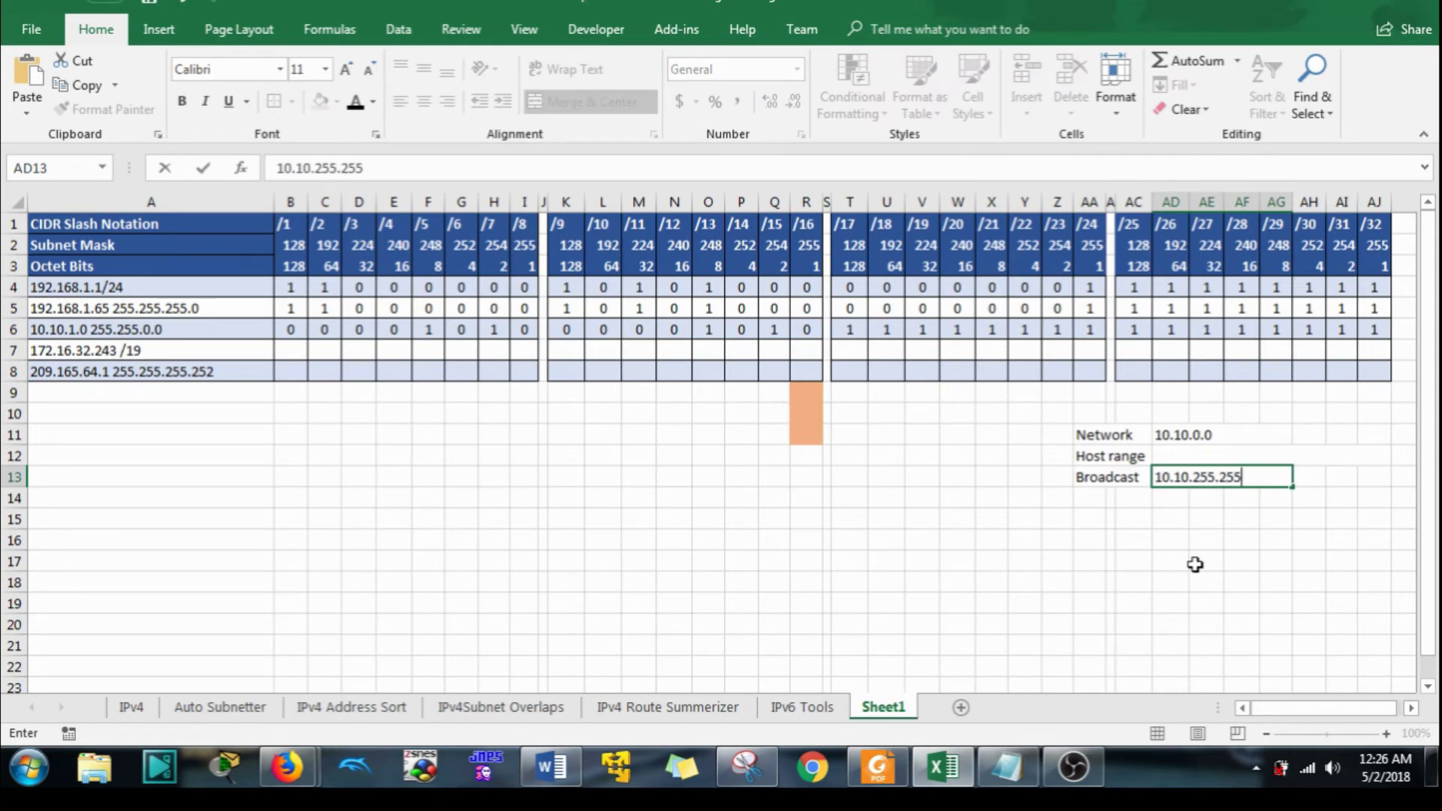
left_click(1191, 565)
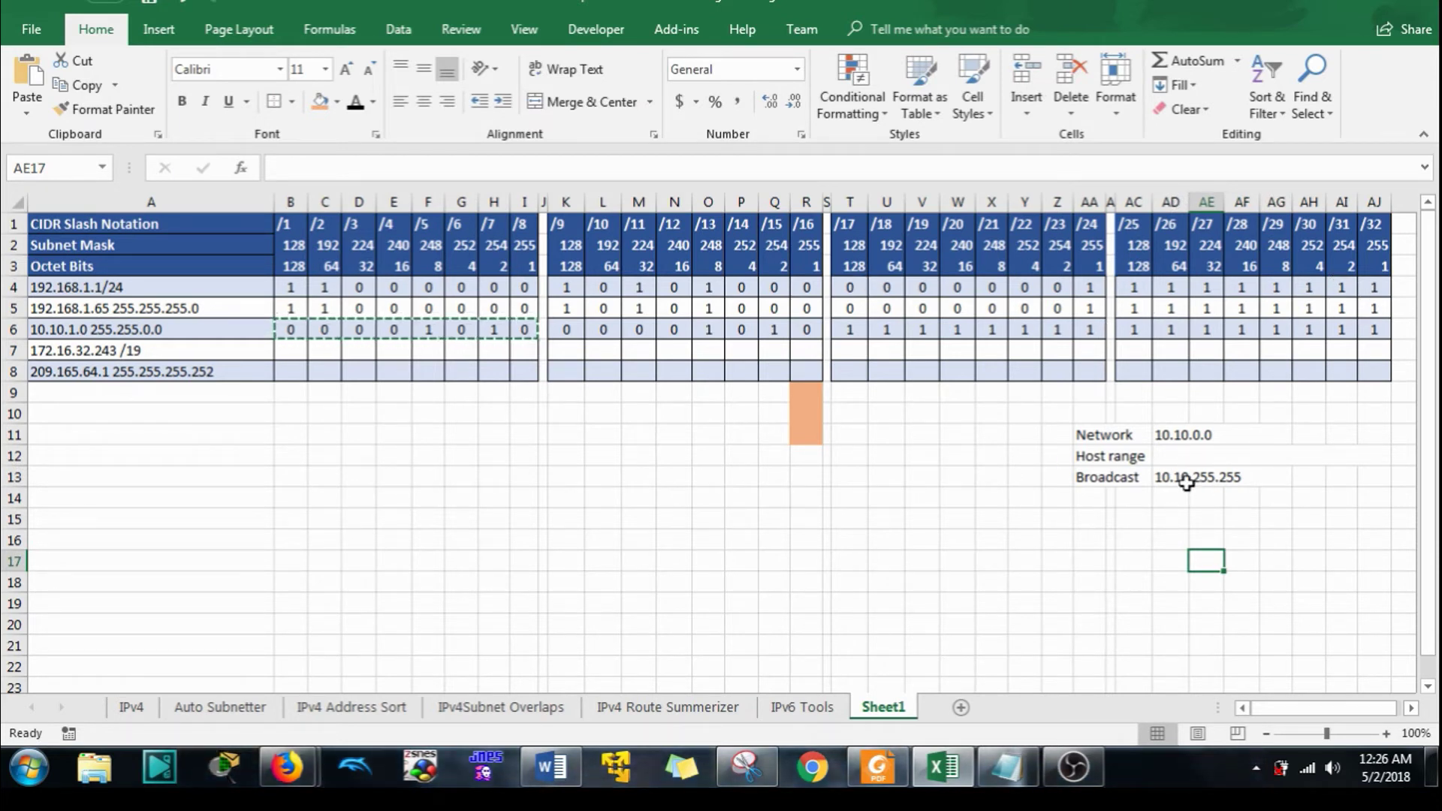
Enter 10.10.0.1 --> 10.10.255.254 as the Host range in AD12.
left_click(1201, 454)
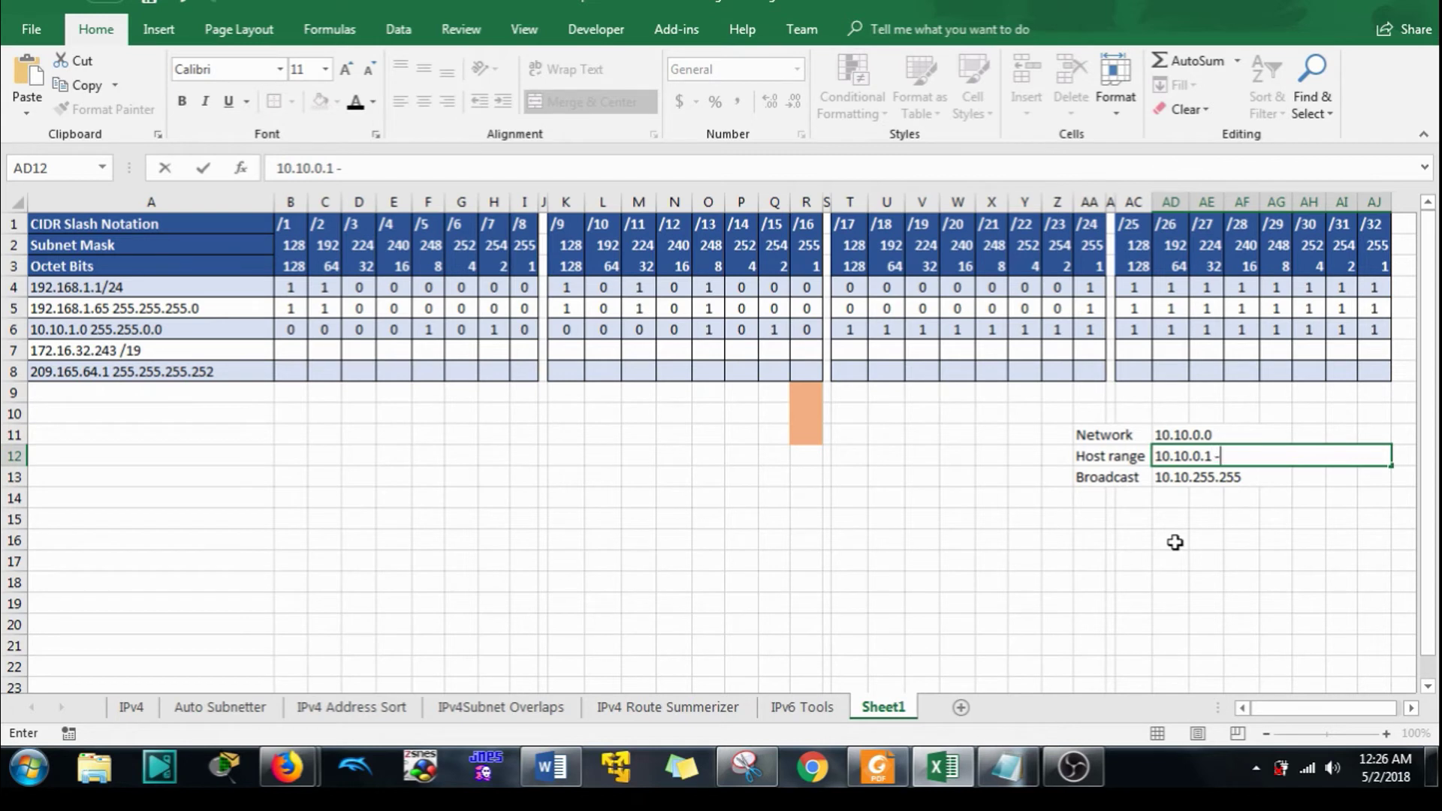
type("-> 10.10.255.254")
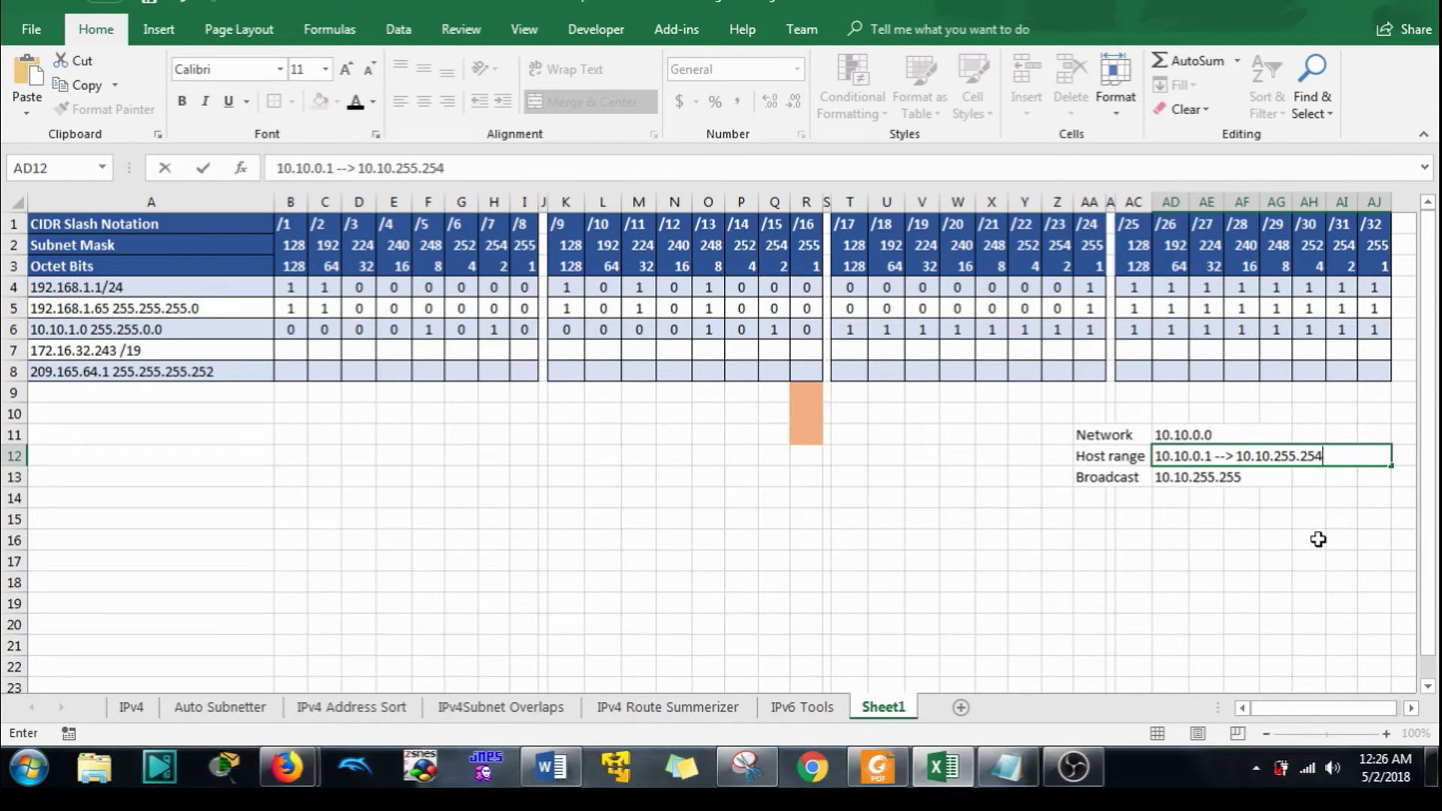
key("Return")
left_click(1221, 573)
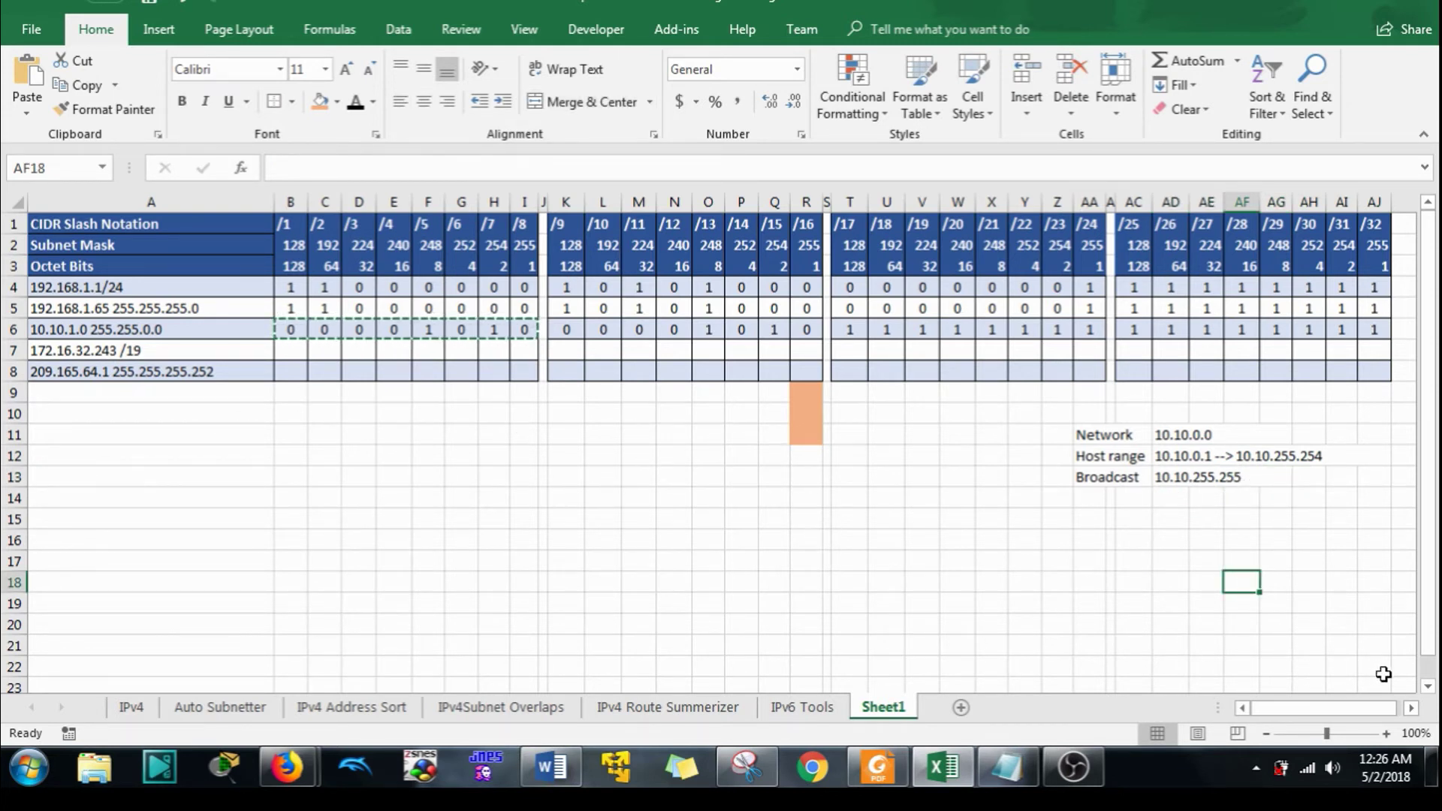
Clear the network, host range and broadcast values in AD11:AJ15 and remove the orange fill from R9:R13.
left_click(887, 455)
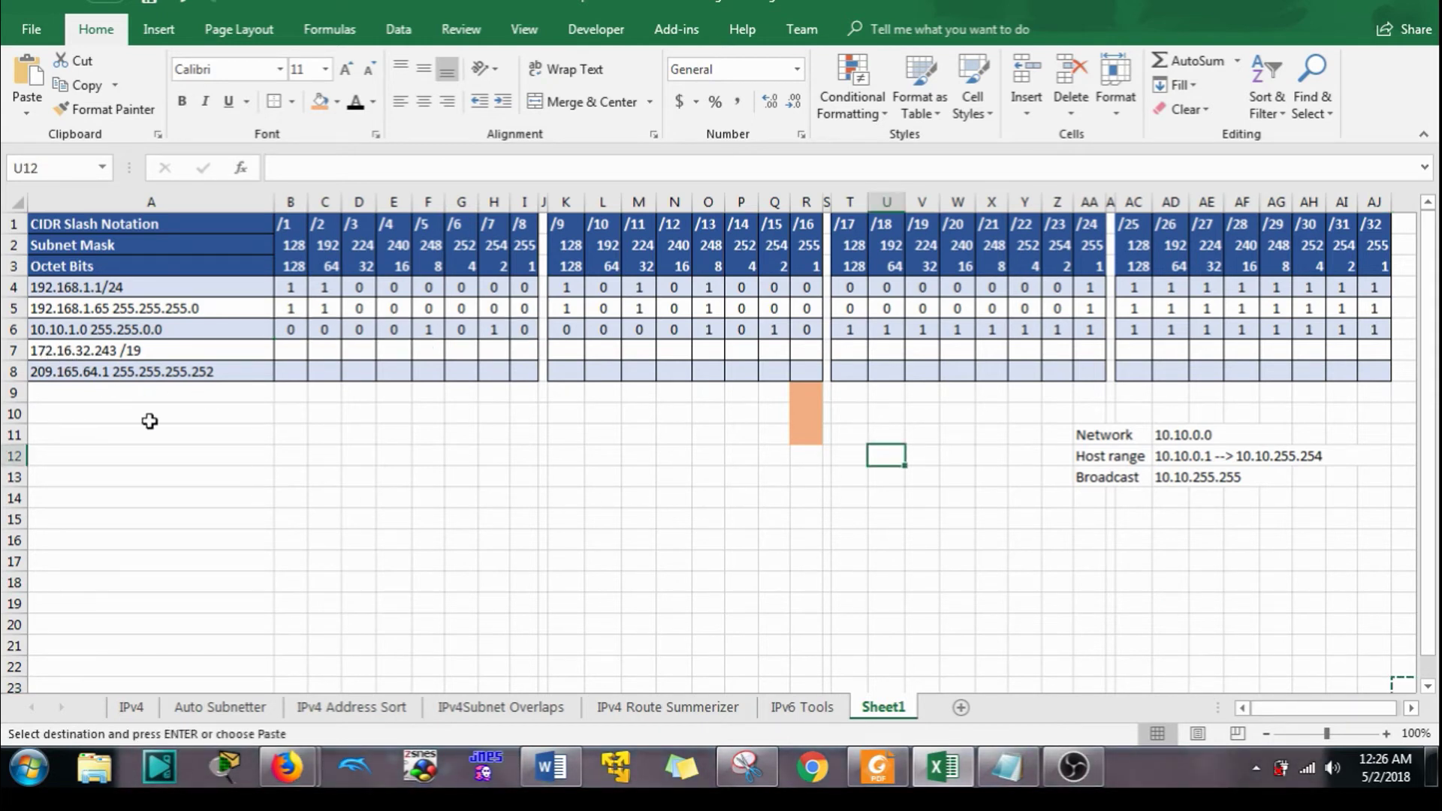
left_click_drag(1276, 520, 1173, 444)
key("Delete")
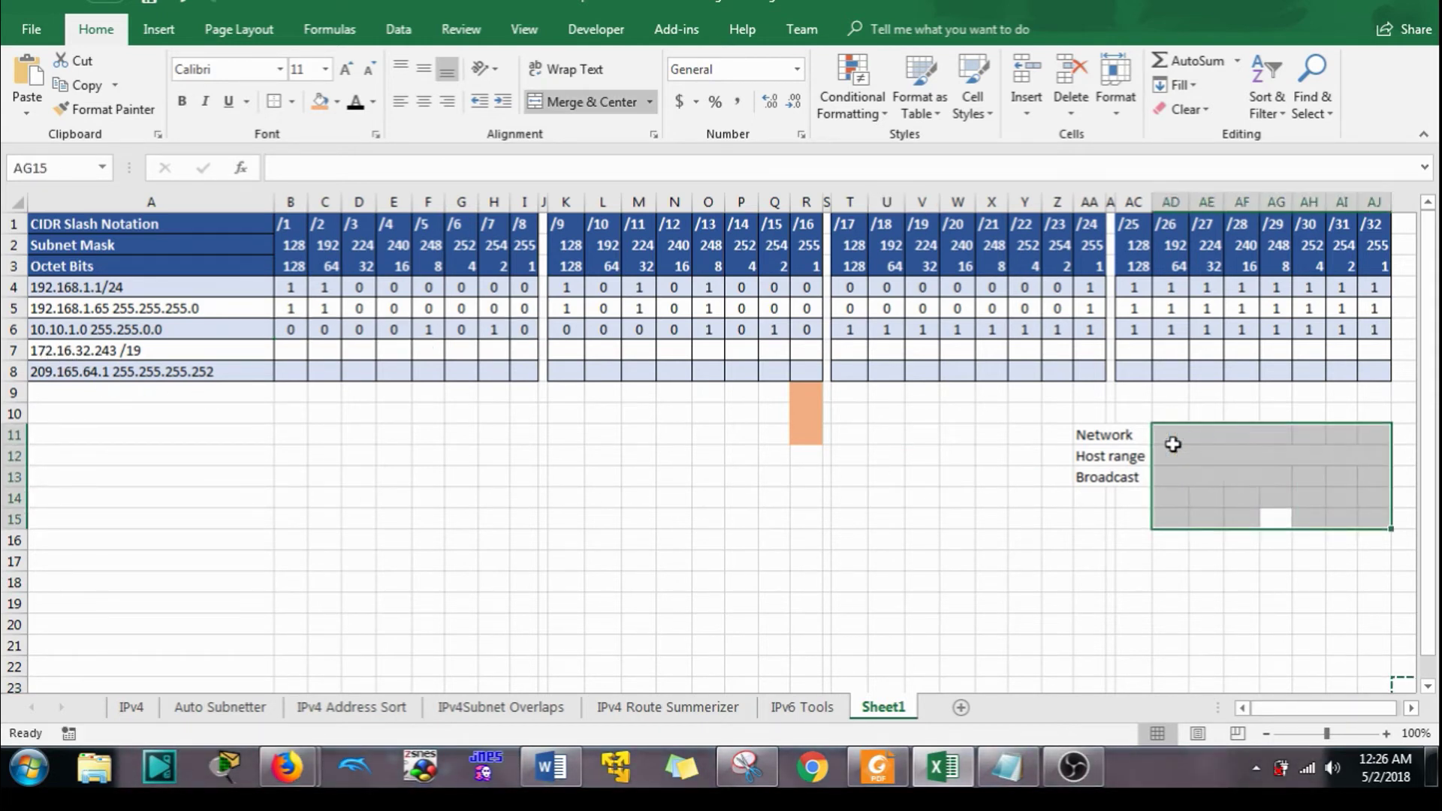
left_click_drag(806, 477, 804, 390)
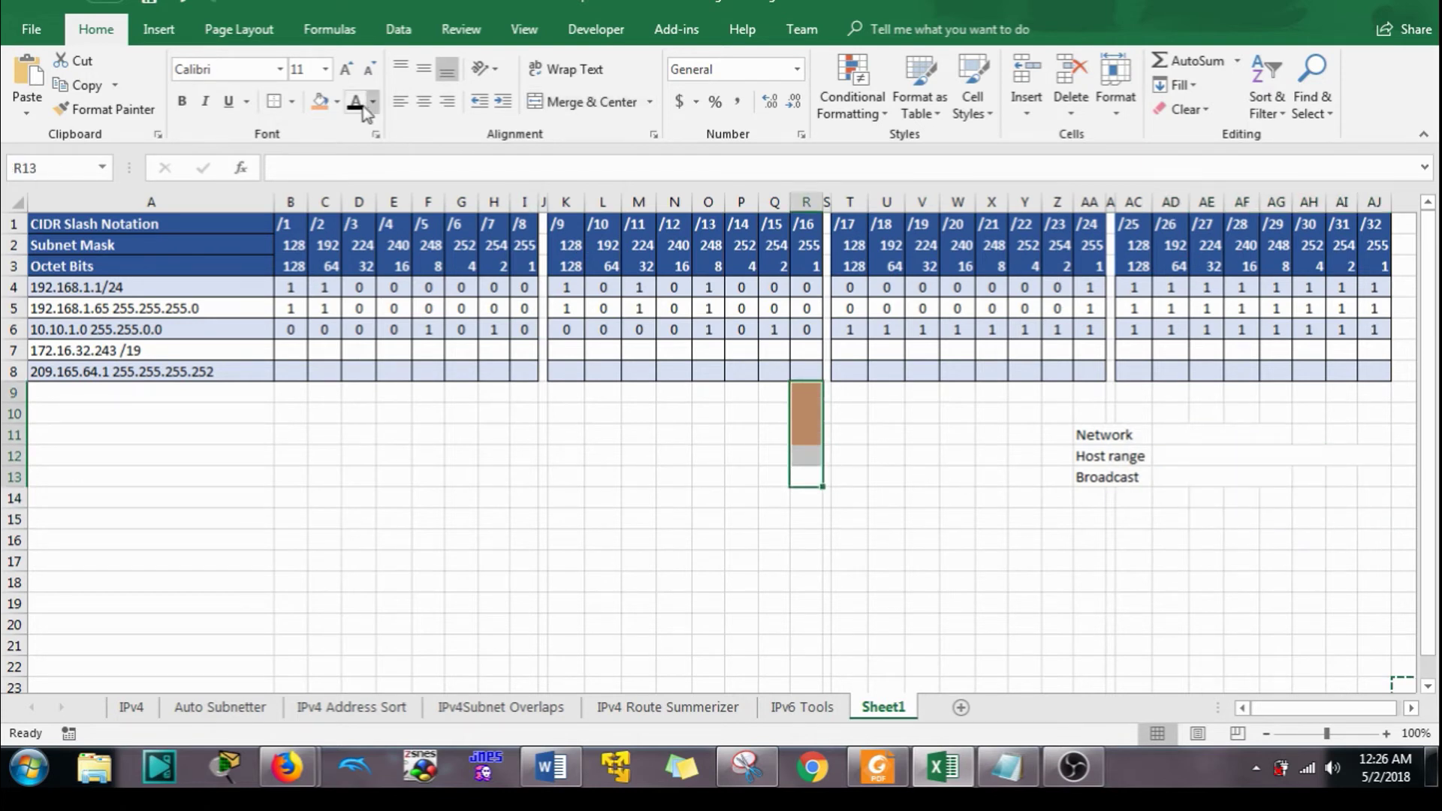
left_click(338, 102)
left_click(361, 287)
left_click(355, 412)
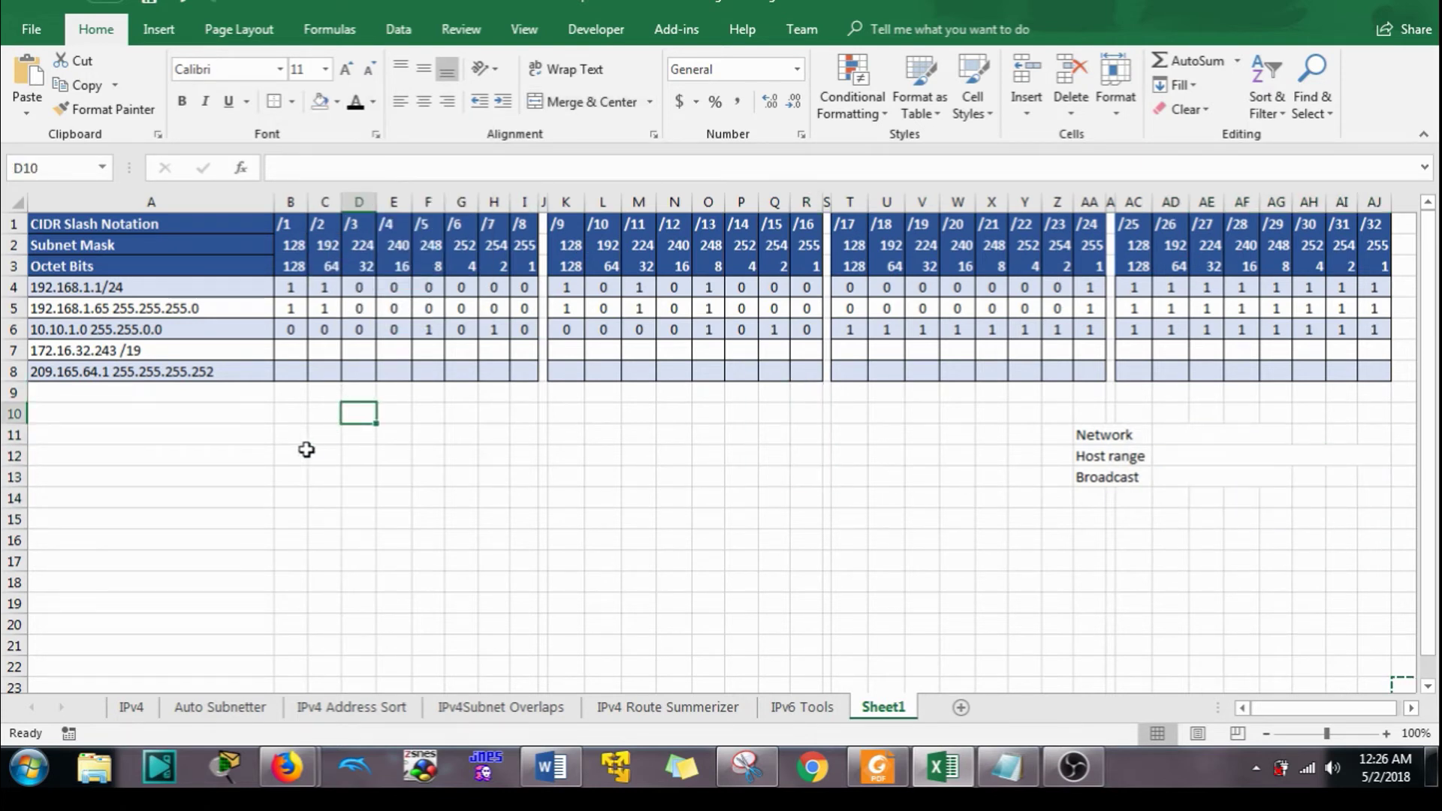
Calculate =172-128 in B9 and enter the first two bits of 172.16.32.243 as 1 and 0 in B7:C7.
left_click(294, 353)
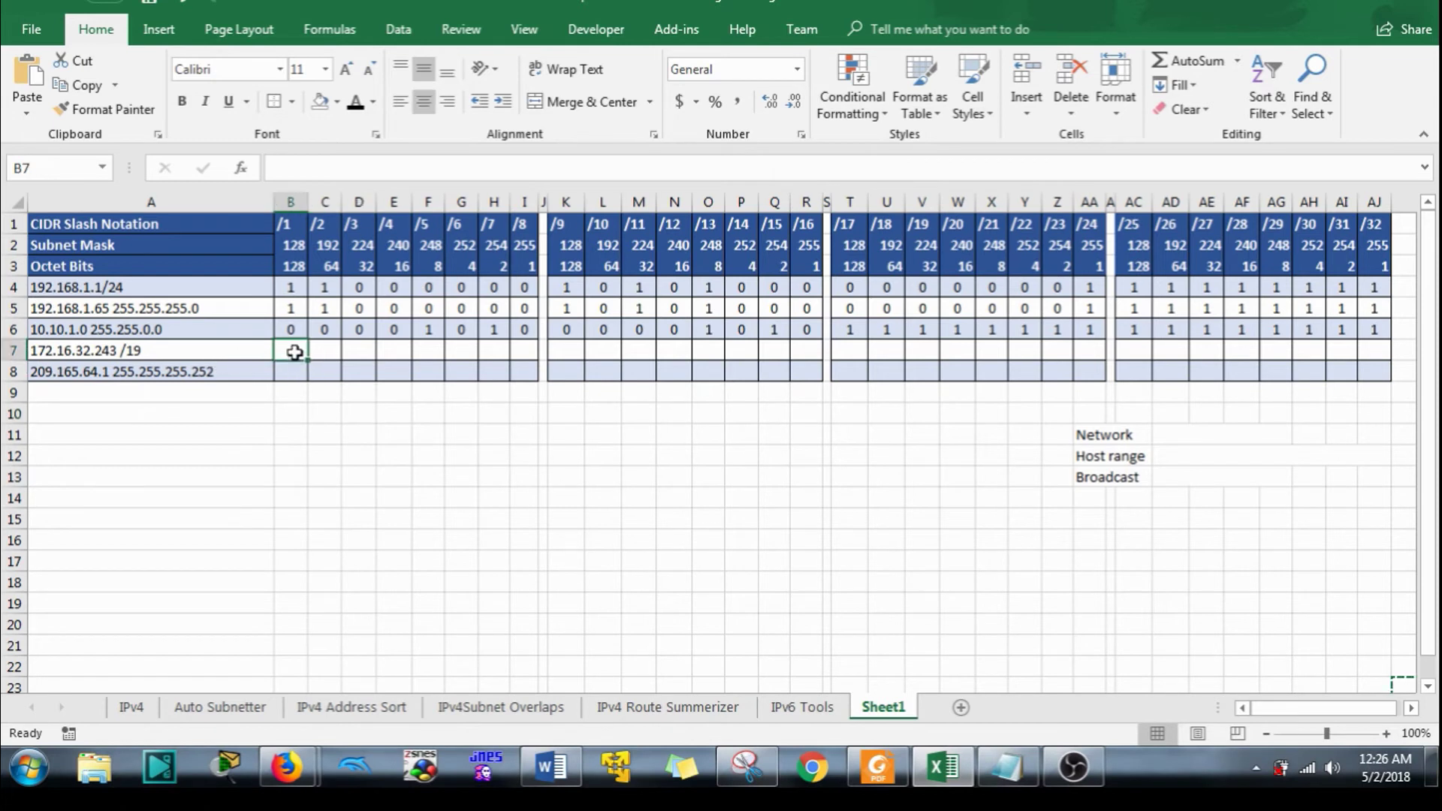
left_click(290, 393)
type("=172-128")
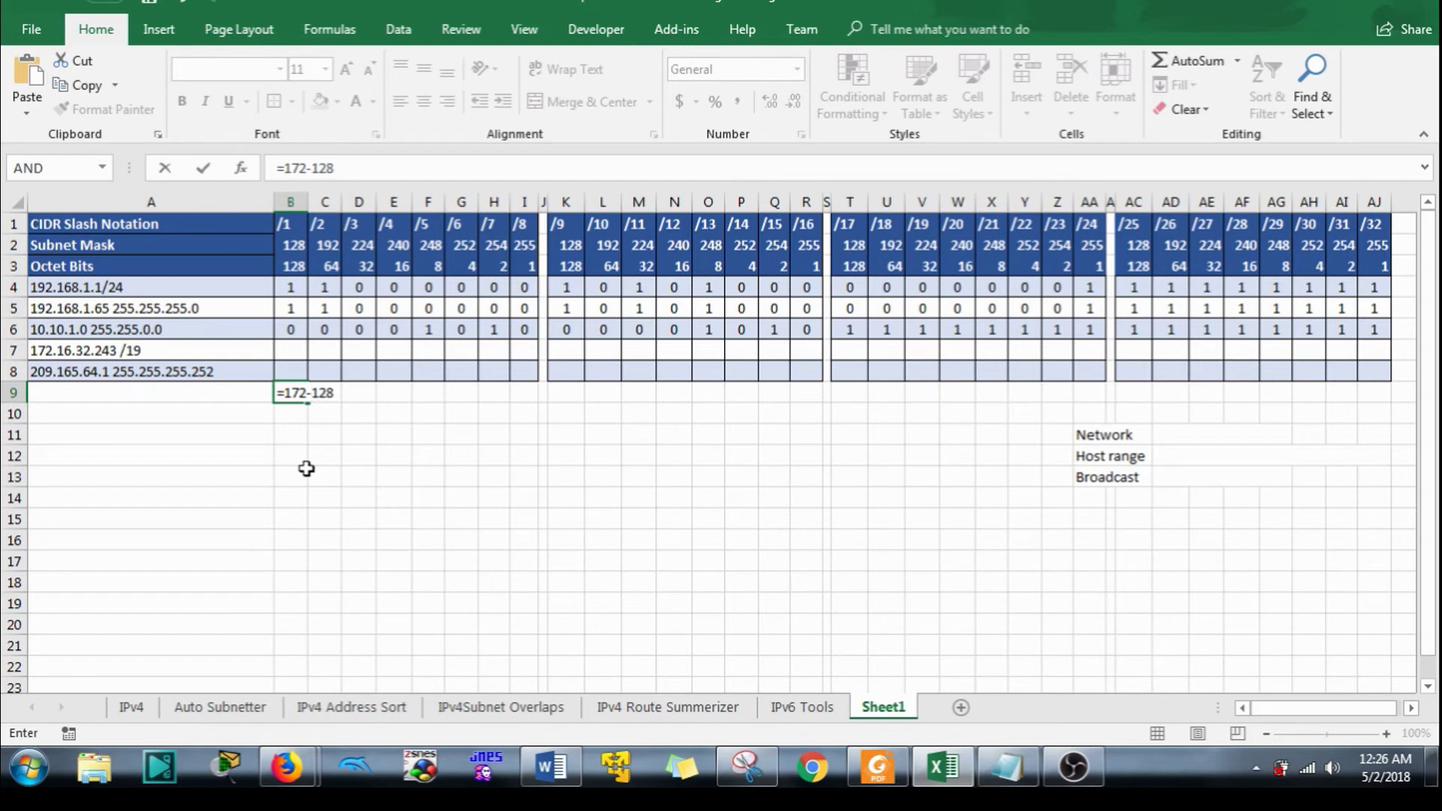
key("Return")
left_click(289, 350)
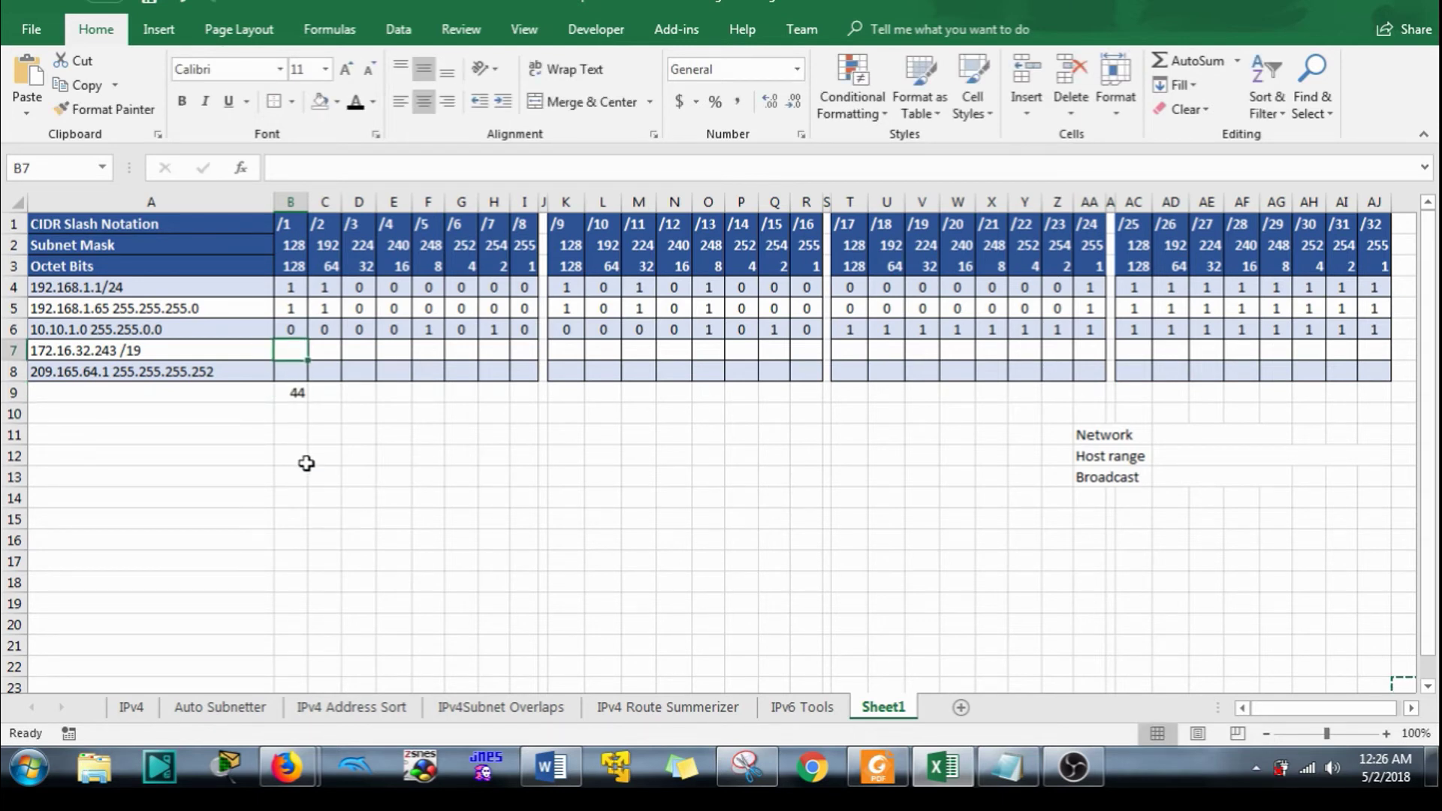
type("1")
left_click(323, 330)
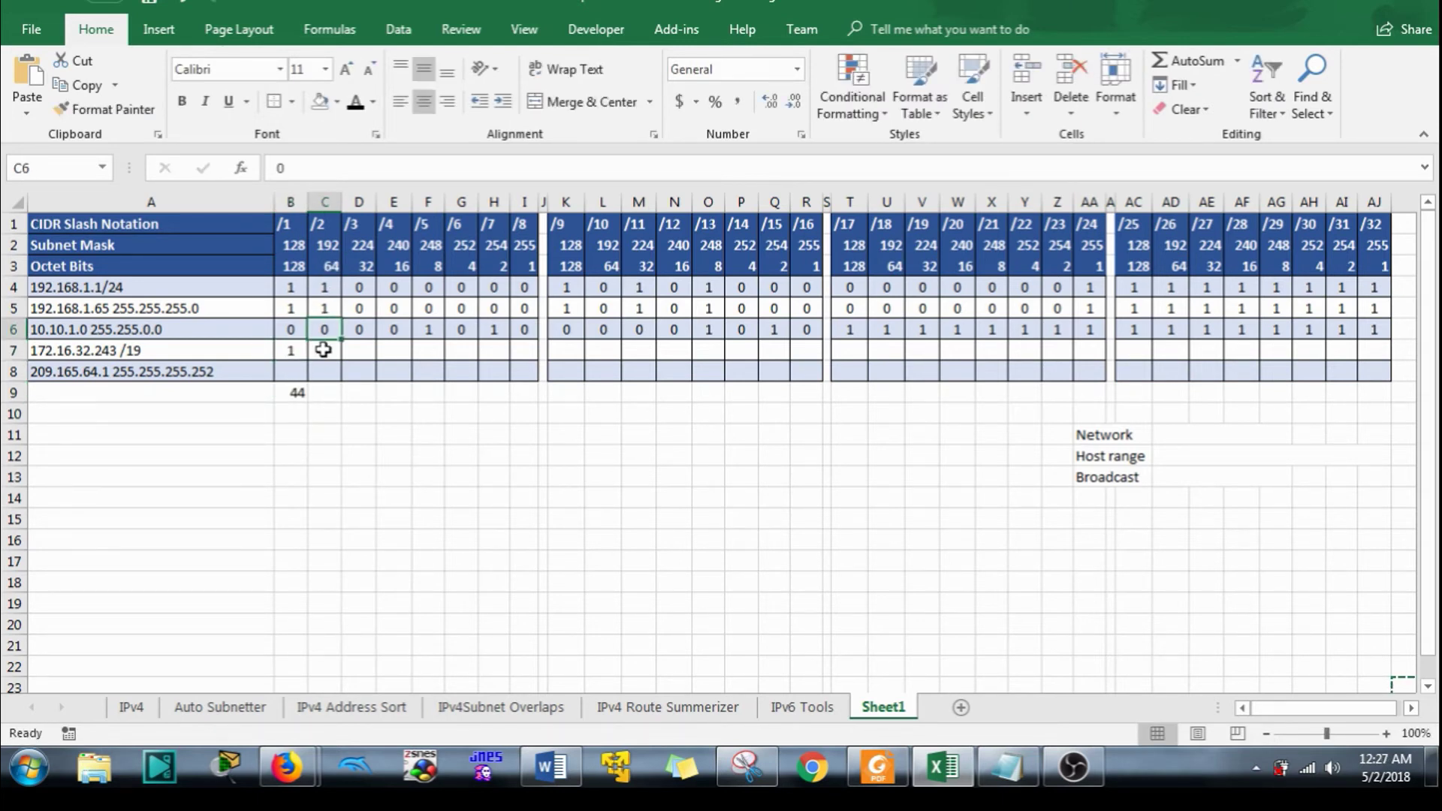
left_click(323, 352)
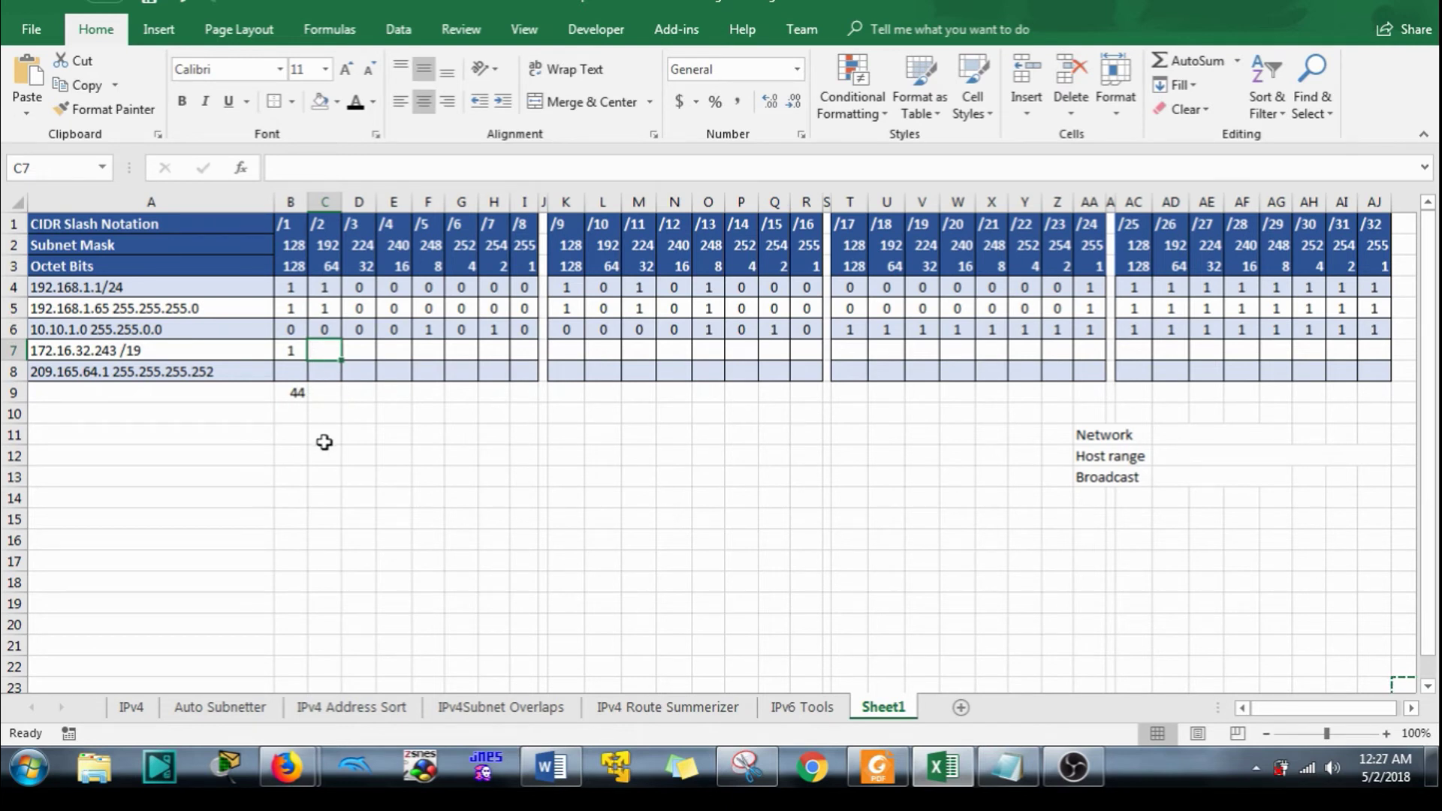
type("0")
Extend the B9 formula to =172-128-32 and enter 1 for the 32 bit of 172.16.32.243 in D7.
left_click(358, 352)
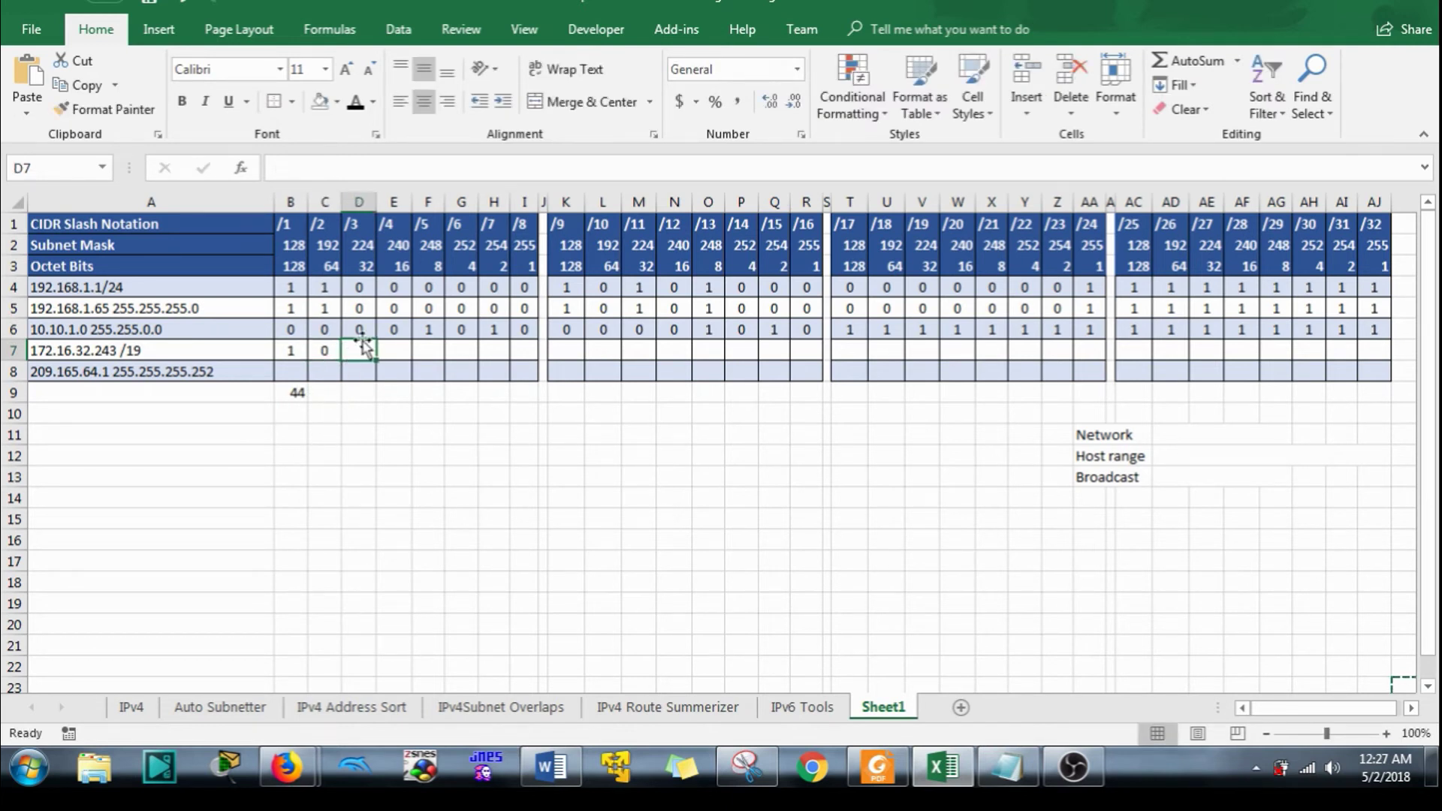
left_click(299, 388)
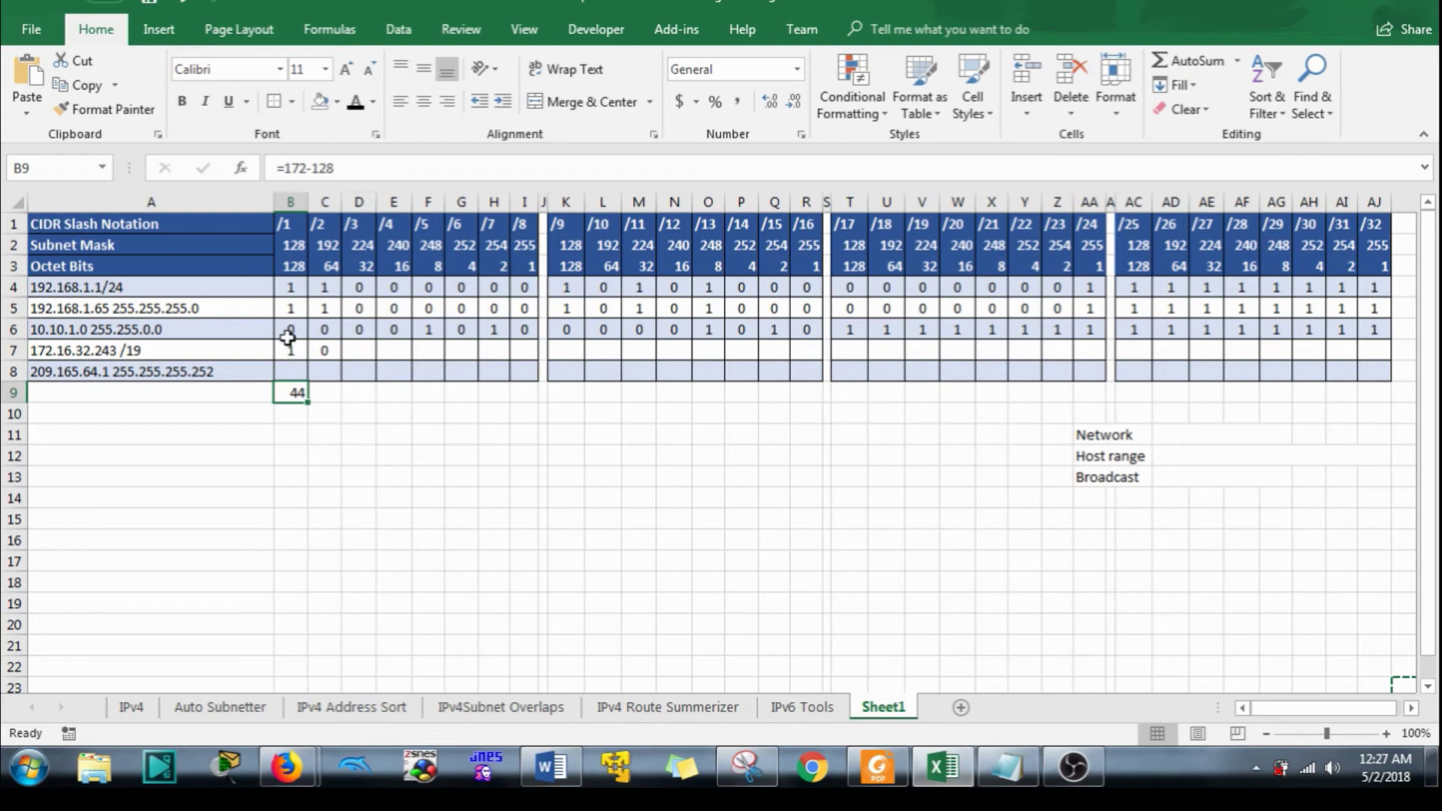
left_click(355, 168)
type("-32")
key("Return")
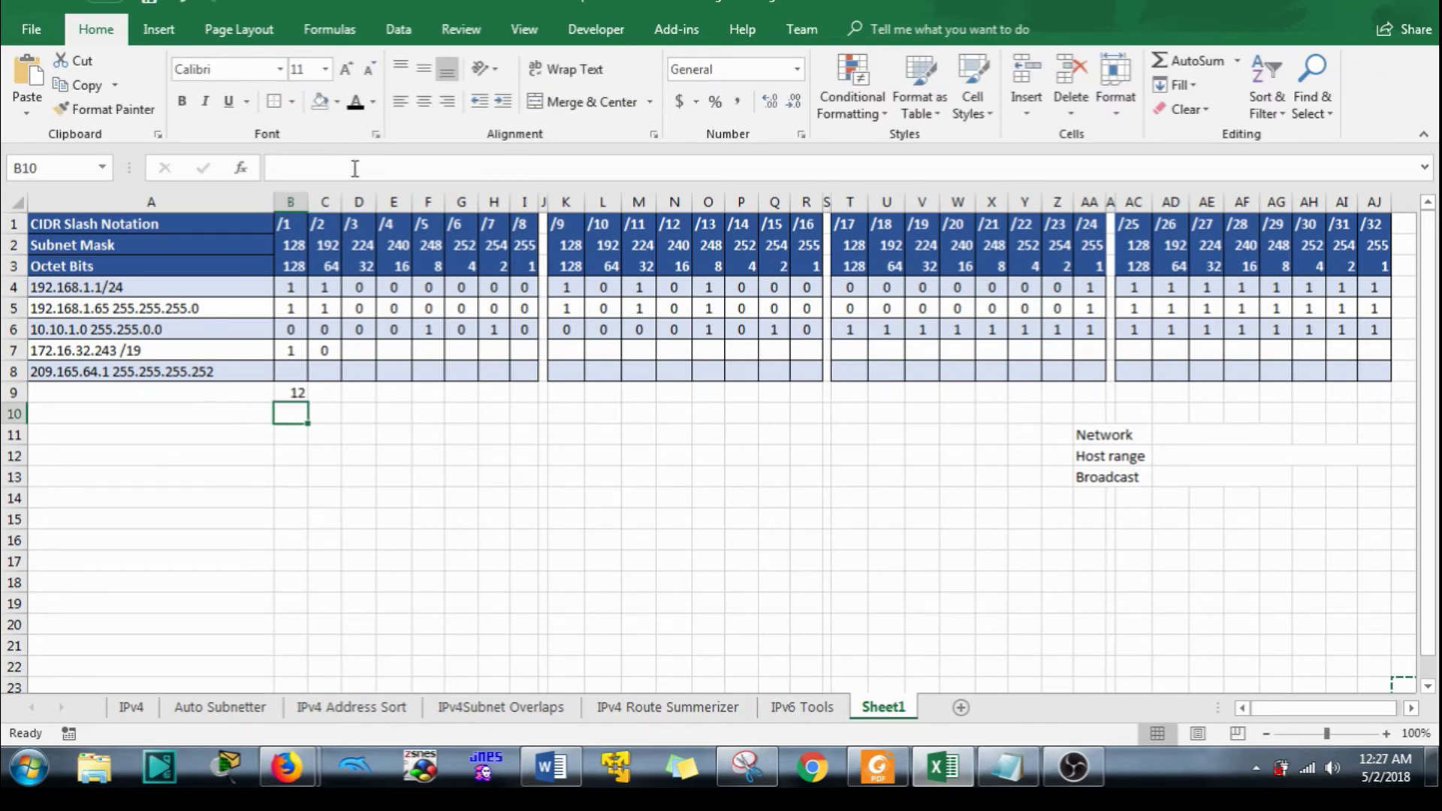
left_click(361, 350)
type("1")
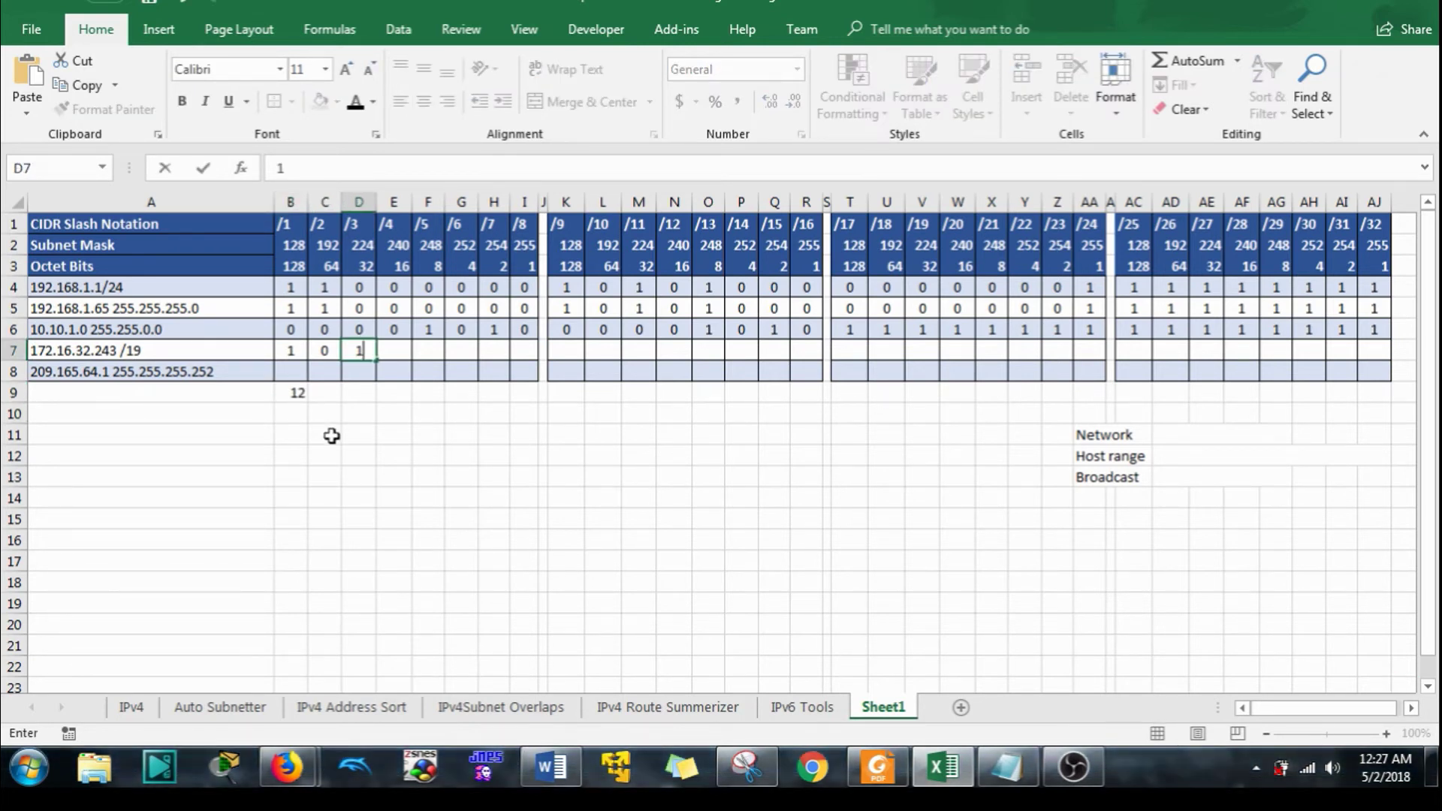
Enter 0 and 1 for the 16 and 8 bits of 172.16.32.243 in E7:F7 and extend the B9 formula to =172-128-32-8.
left_click(400, 359)
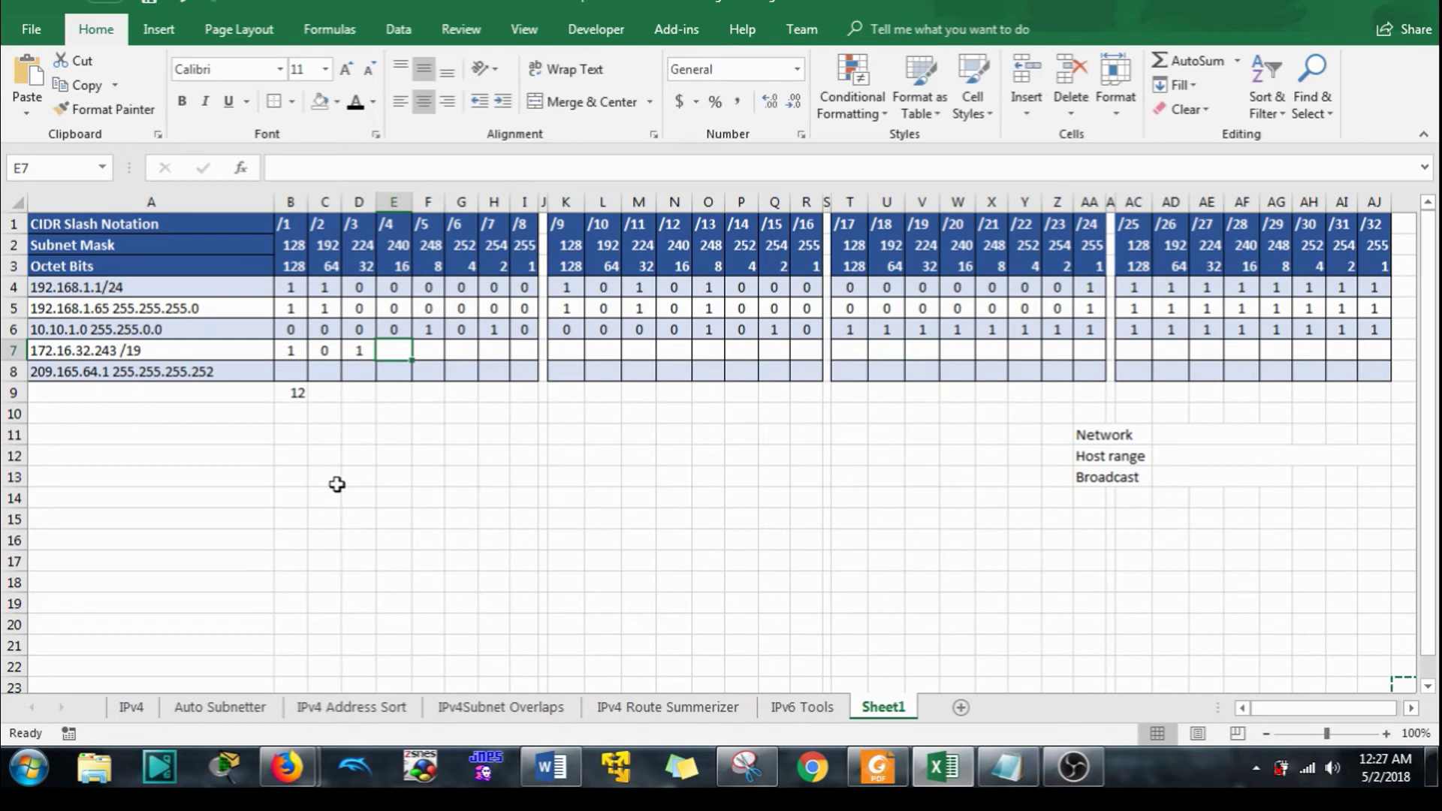
type("0")
left_click(430, 350)
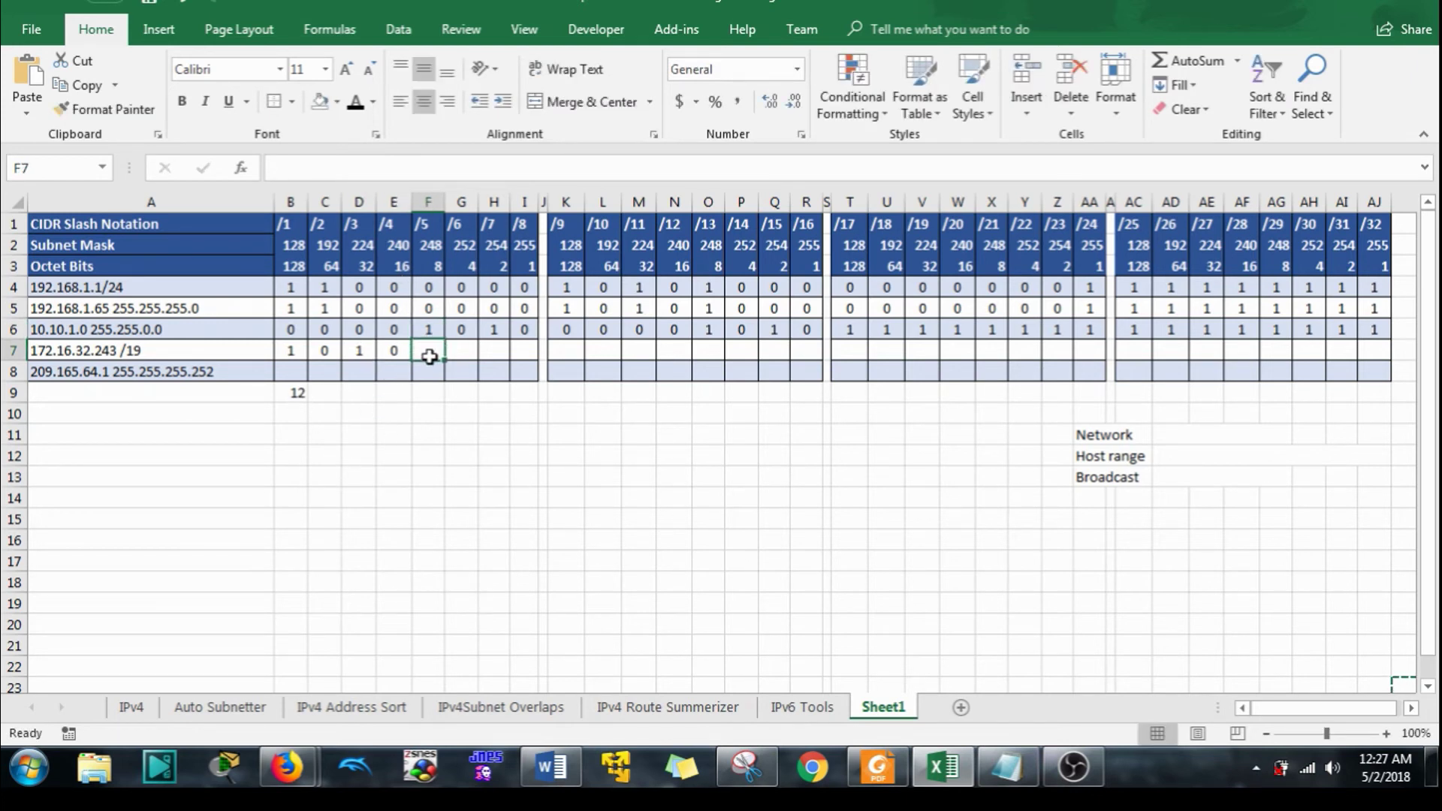
type("1")
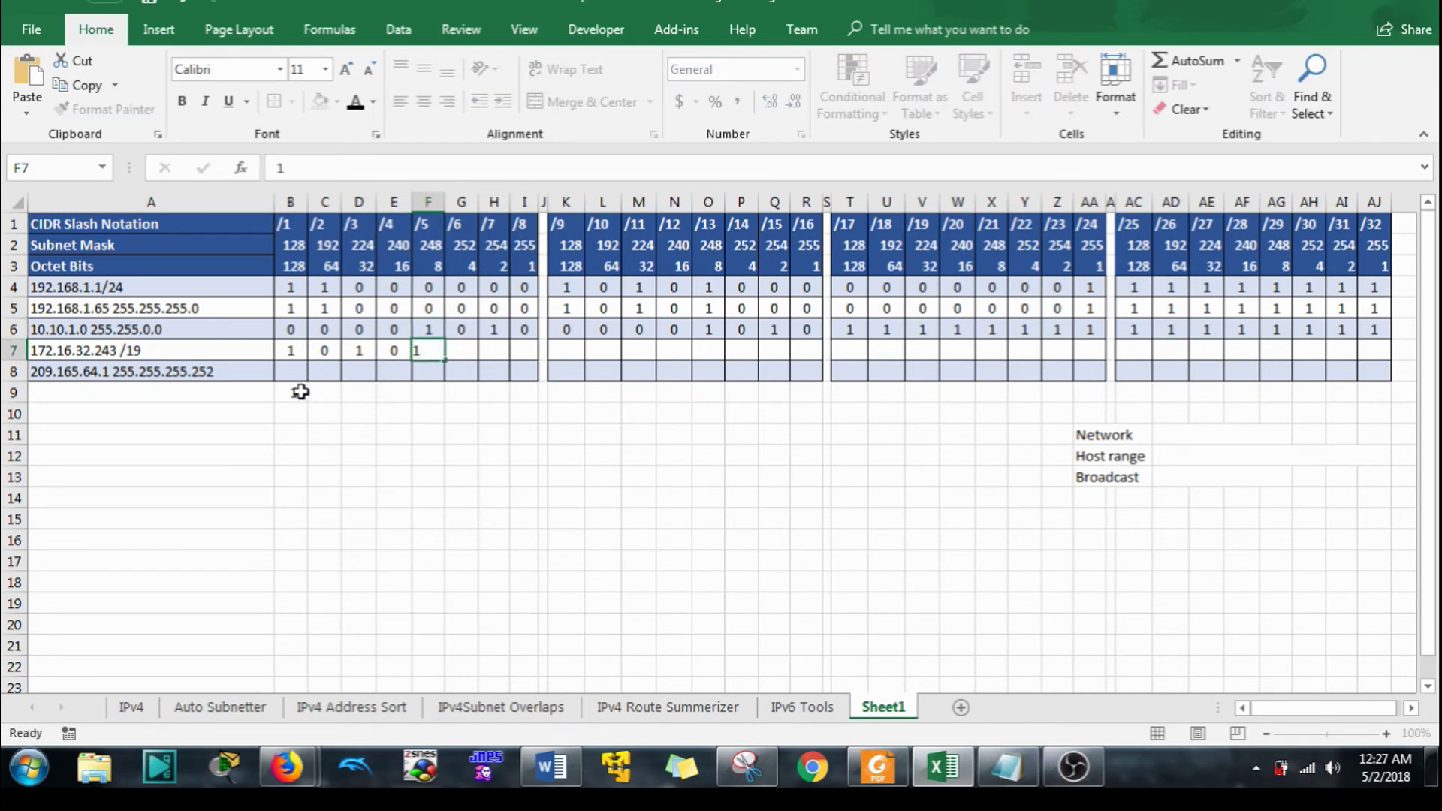
left_click(299, 391)
key("F2")
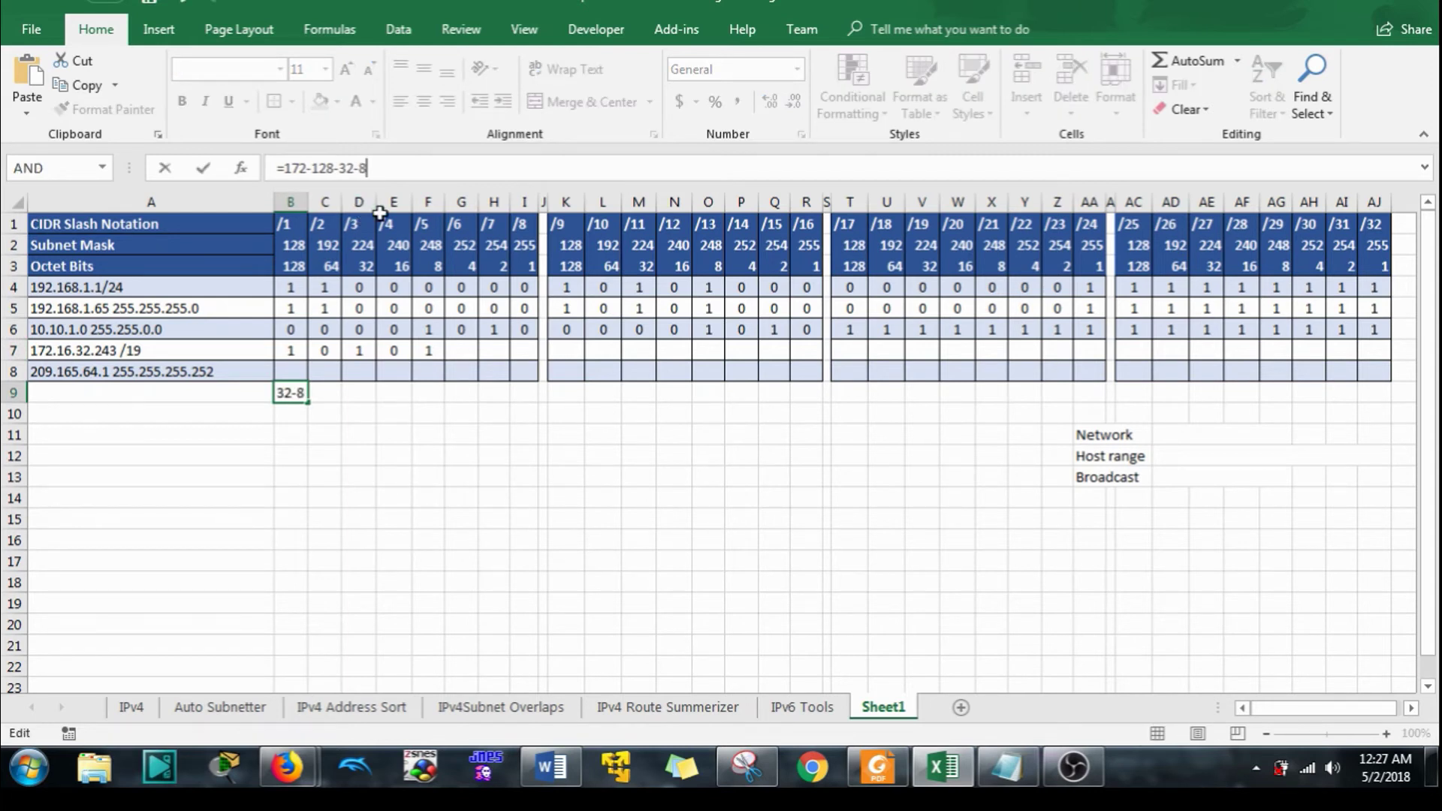
type("-8")
key("Return")
Complete the first octet of 172.16.32.243 by entering 1, 0 and 0 in G7:I7.
left_click(461, 360)
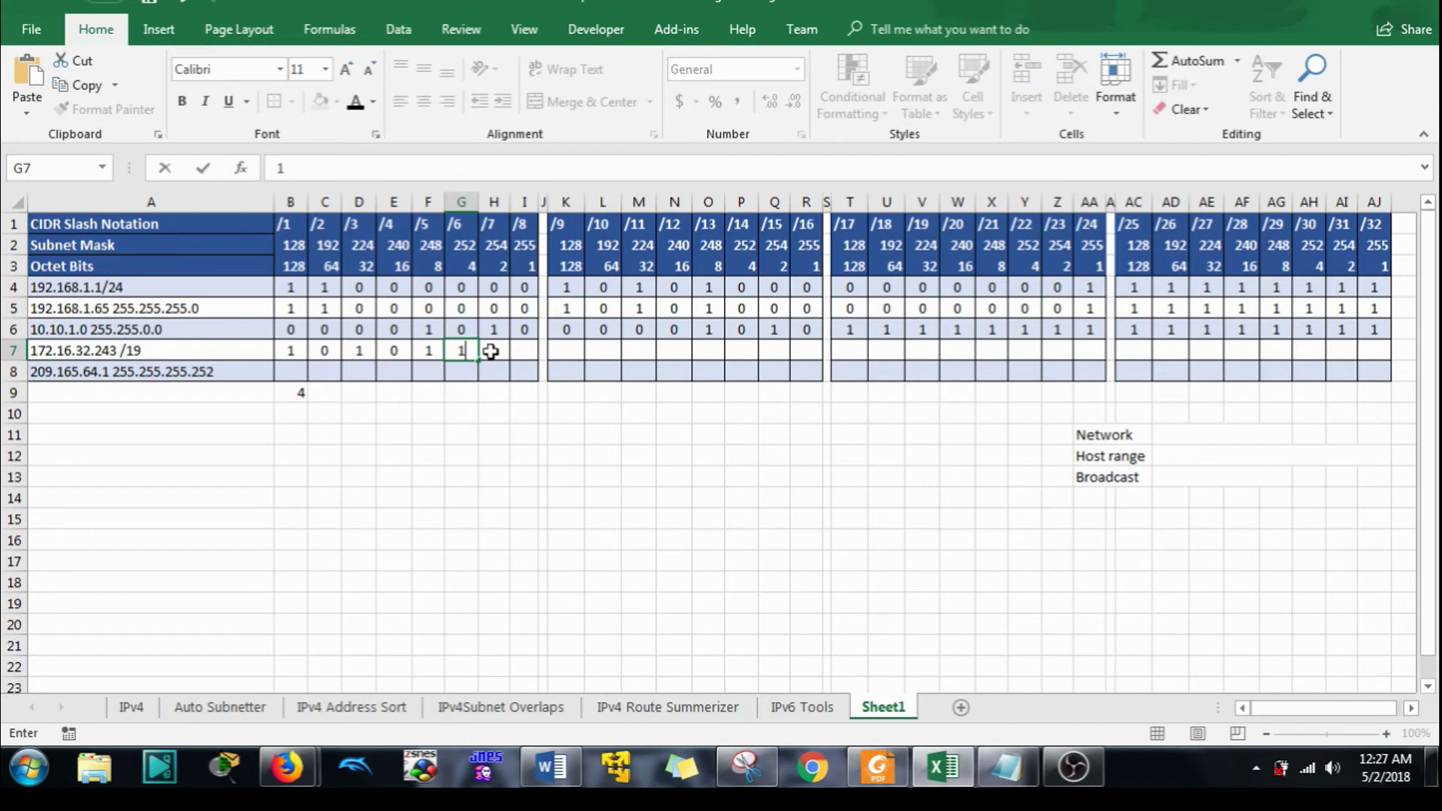
type("1")
key("Tab")
type("0")
key("Tab")
type("0")
left_click(543, 437)
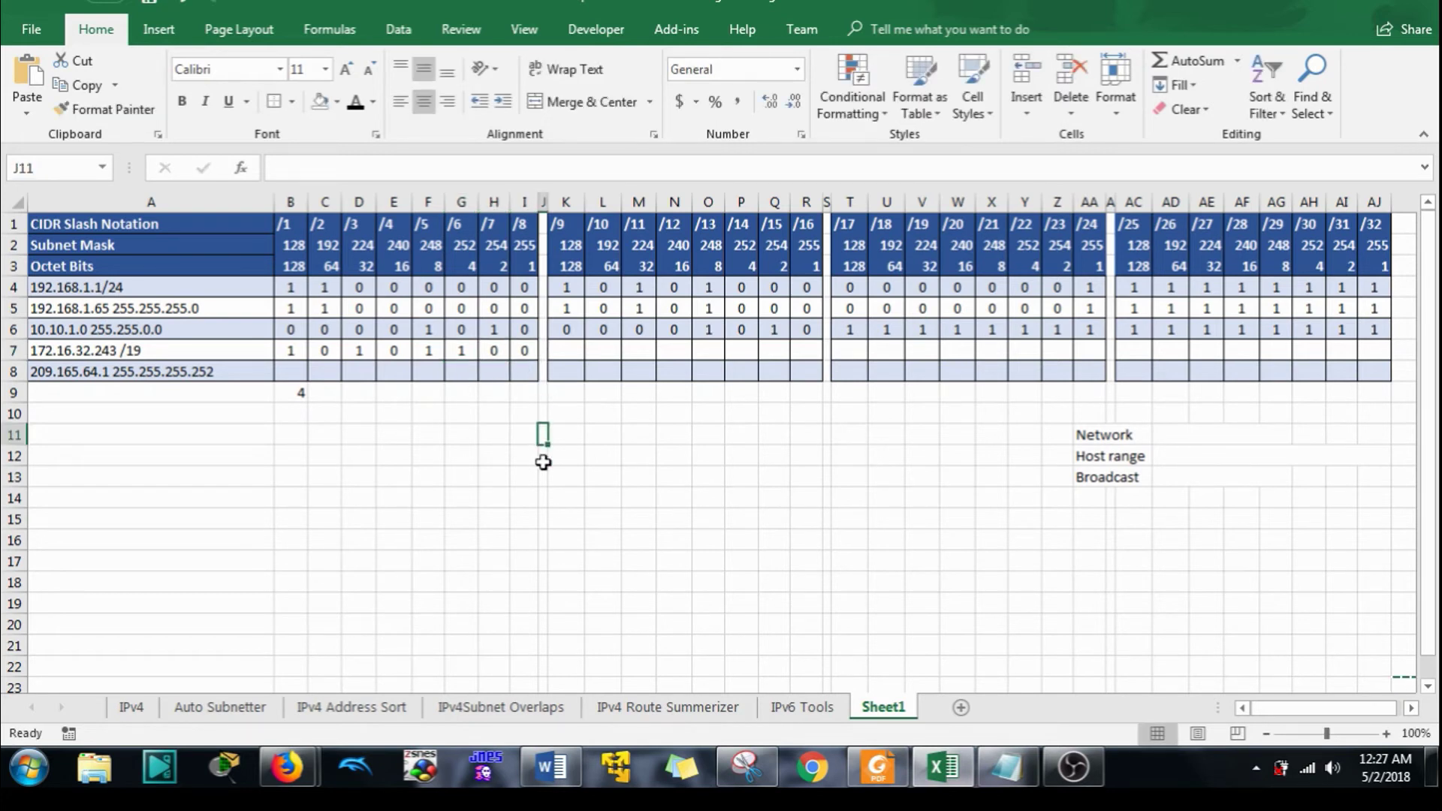
left_click_drag(294, 351, 518, 357)
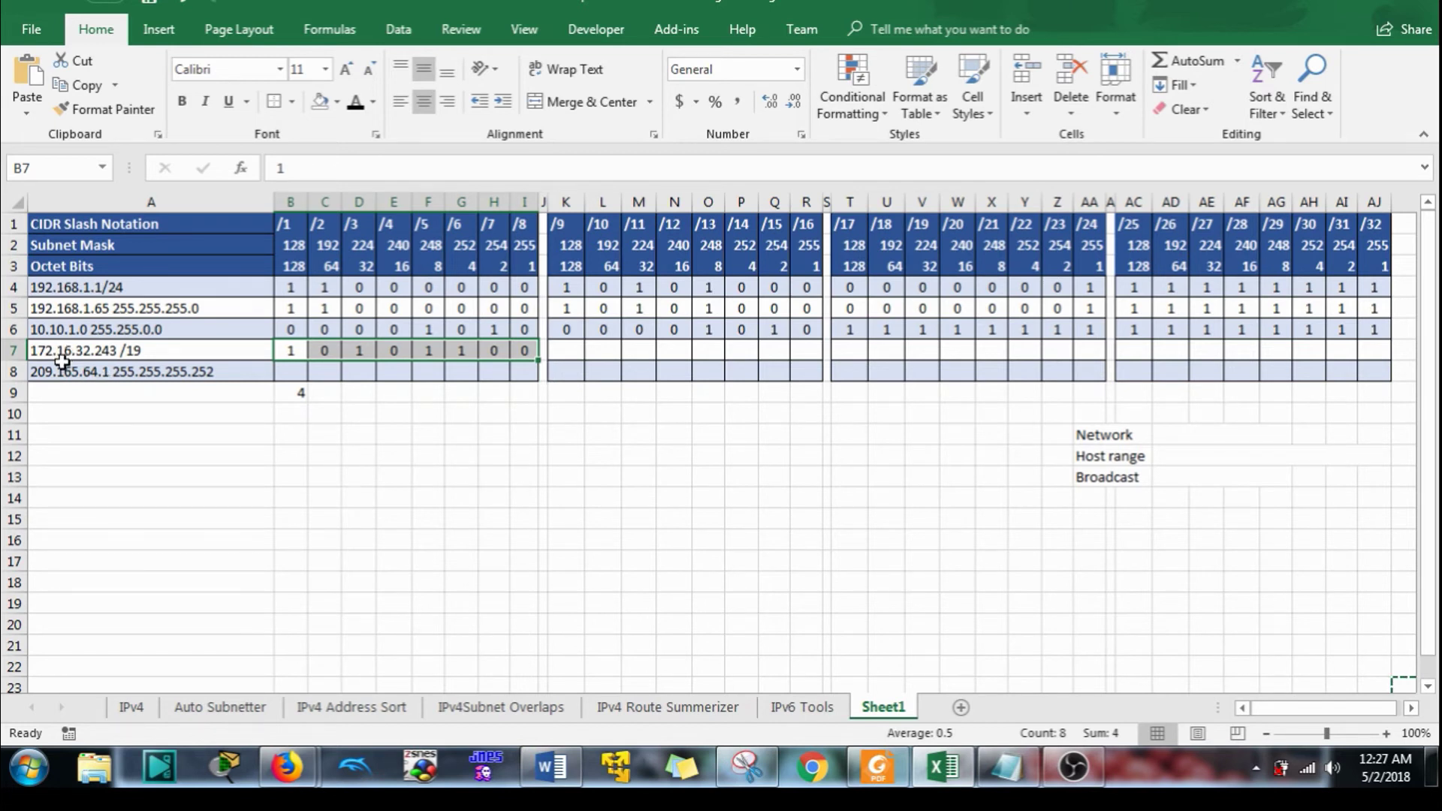
Enter the second octet of 172.16.32.243 as 0 0 0 1 0 0 0 0 in K7:R7.
left_click_drag(674, 268, 692, 352)
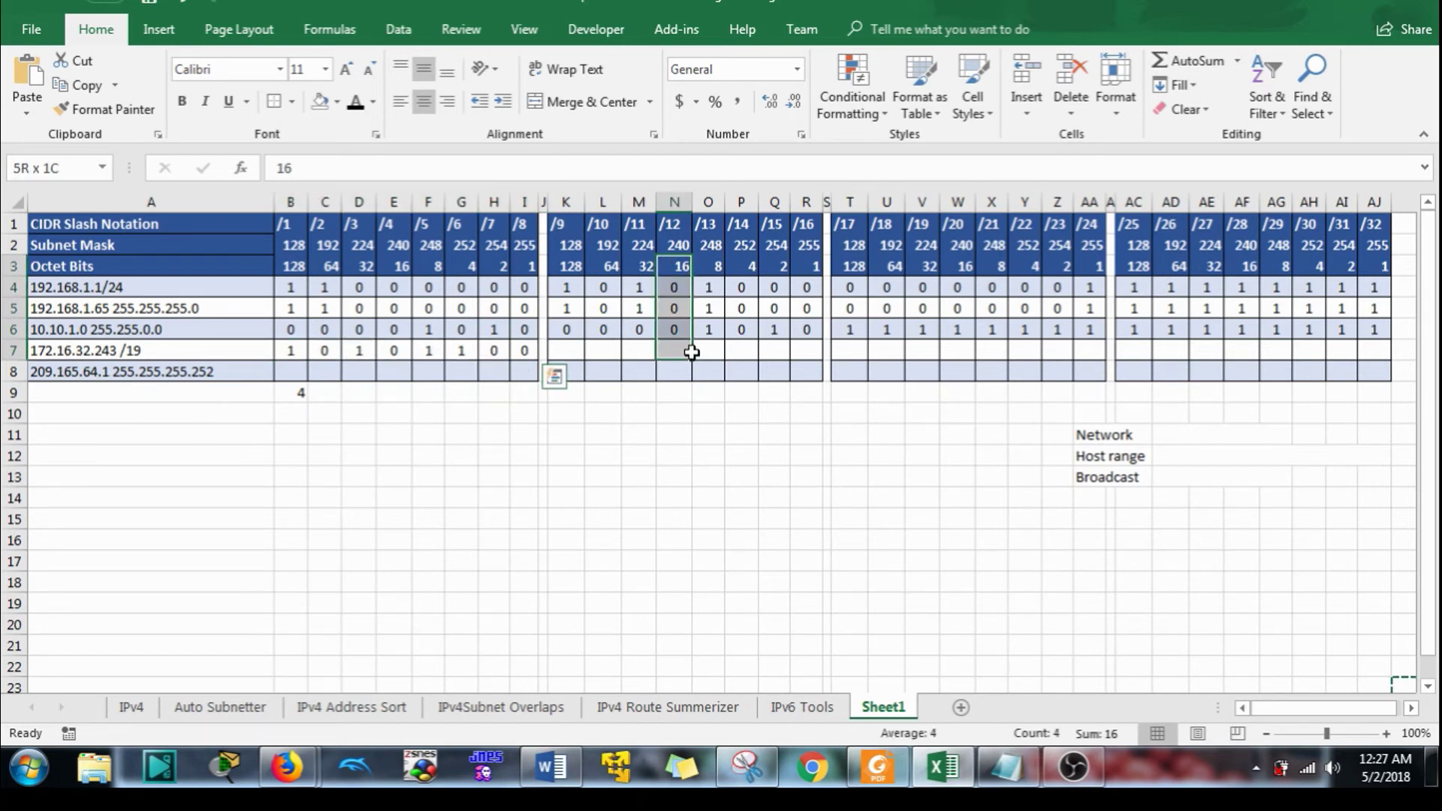
left_click(568, 353)
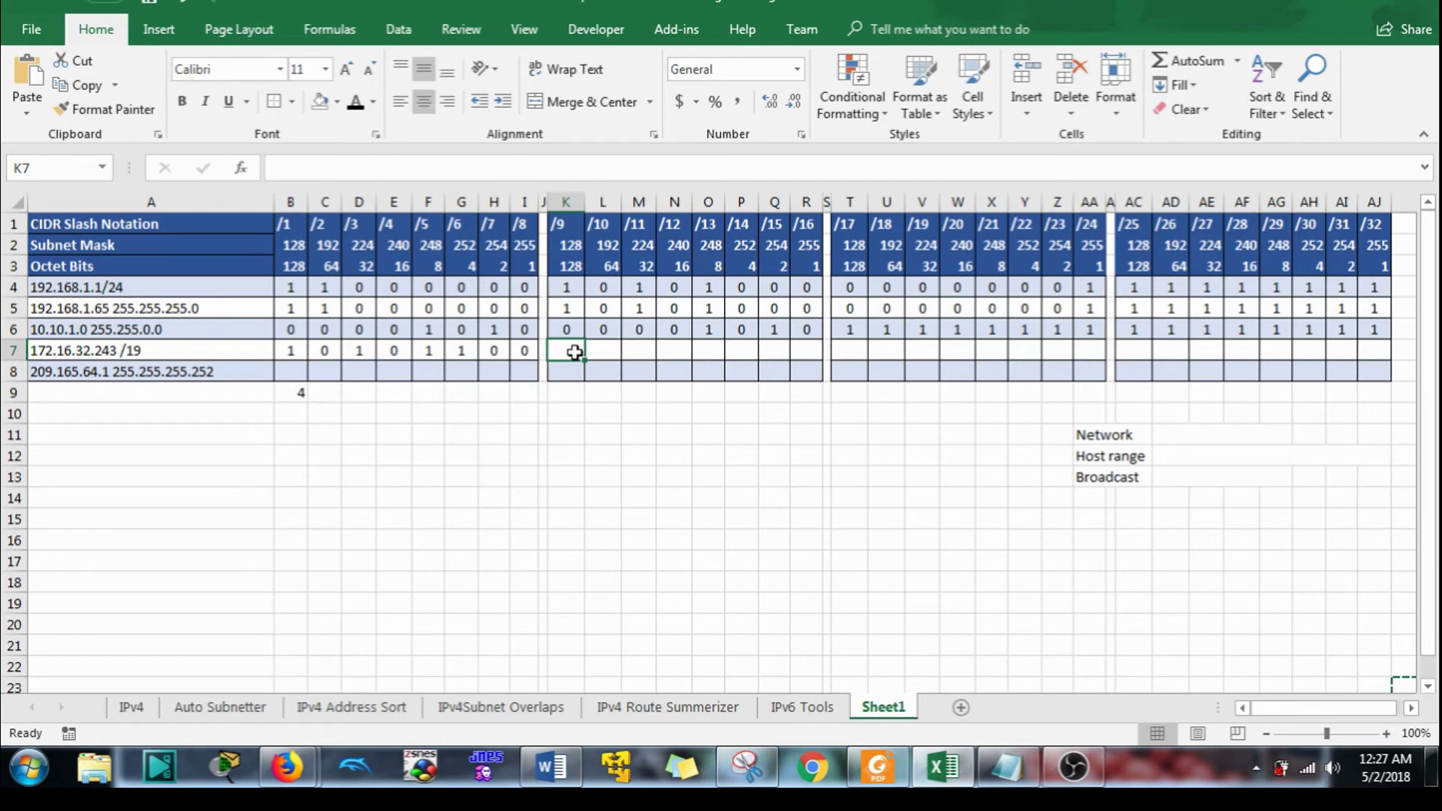
type("0")
key("Tab")
type("0")
key("Tab")
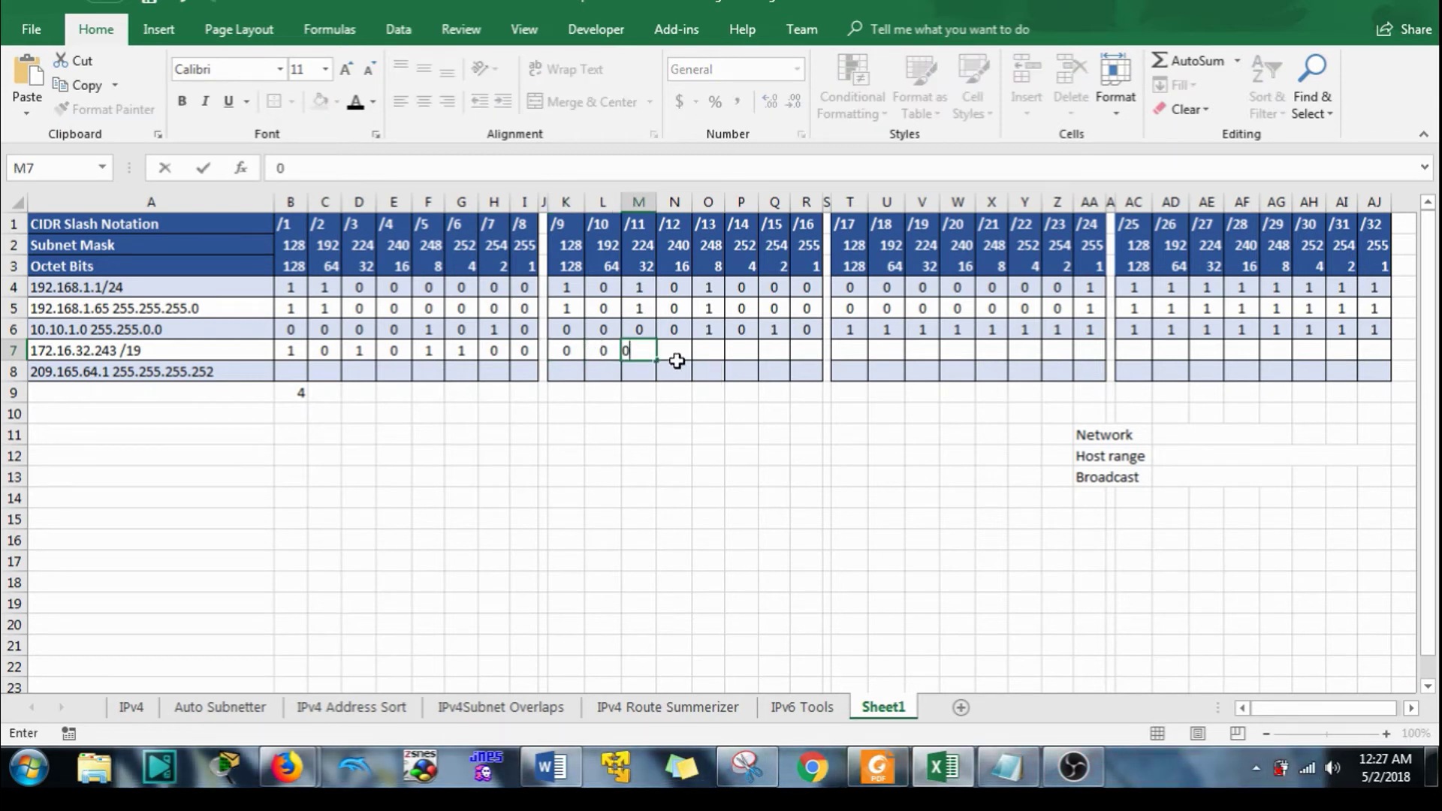
type("0")
key("Tab")
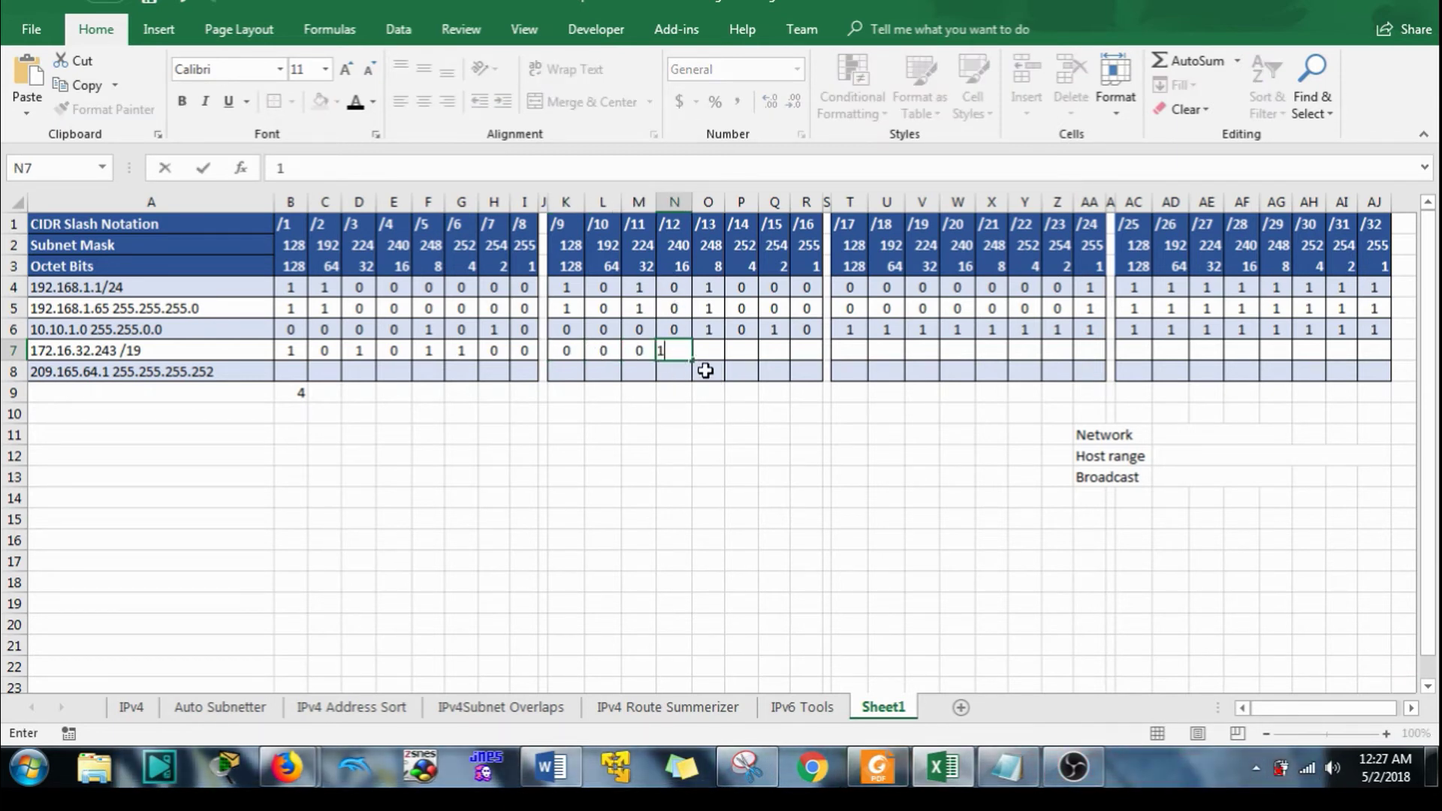
type("1")
left_click(706, 350)
type("0")
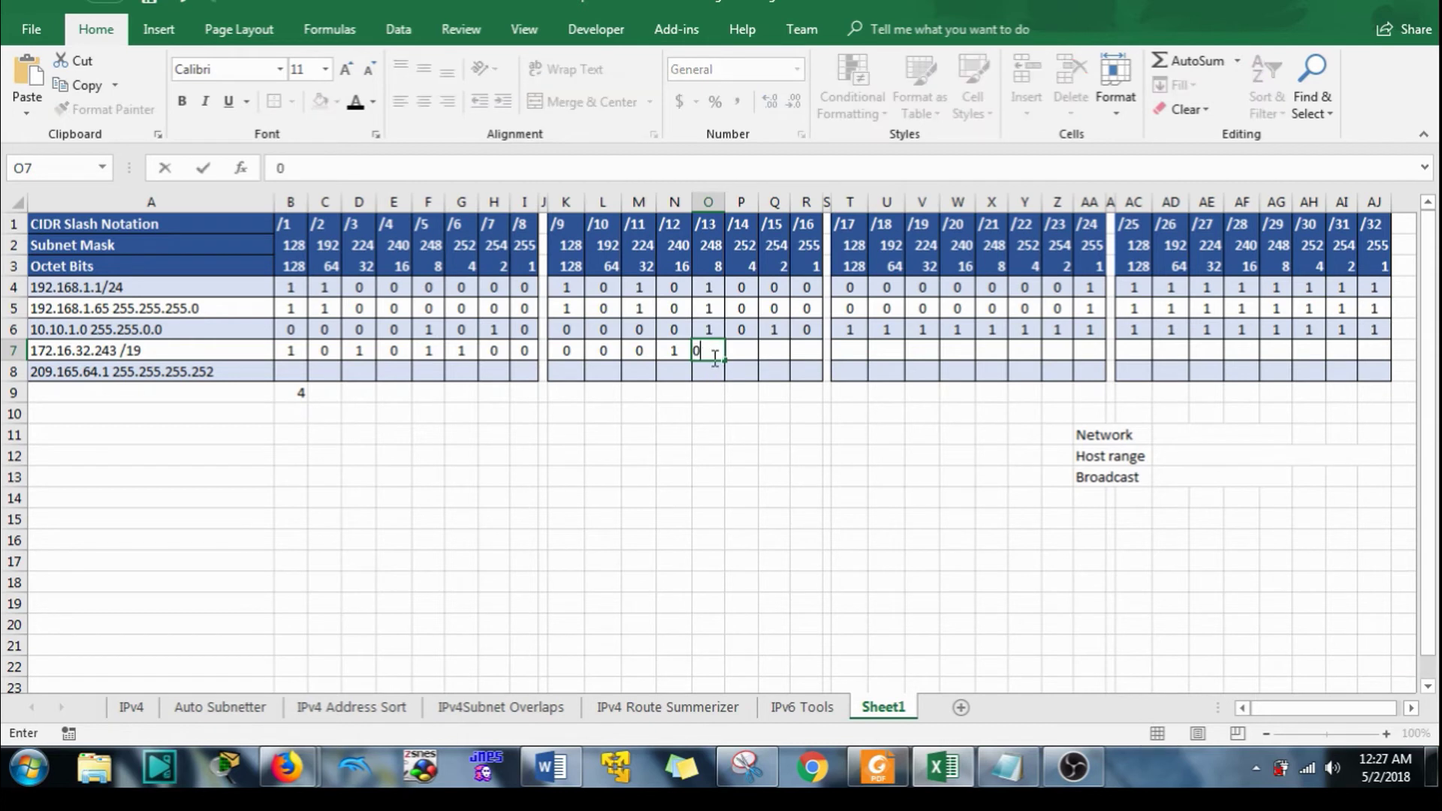
left_click_drag(729, 363, 825, 364)
Enter 0, 0 and 1 for the 128, 64 and 32 bits of the third octet in T7:V7.
left_click(858, 360)
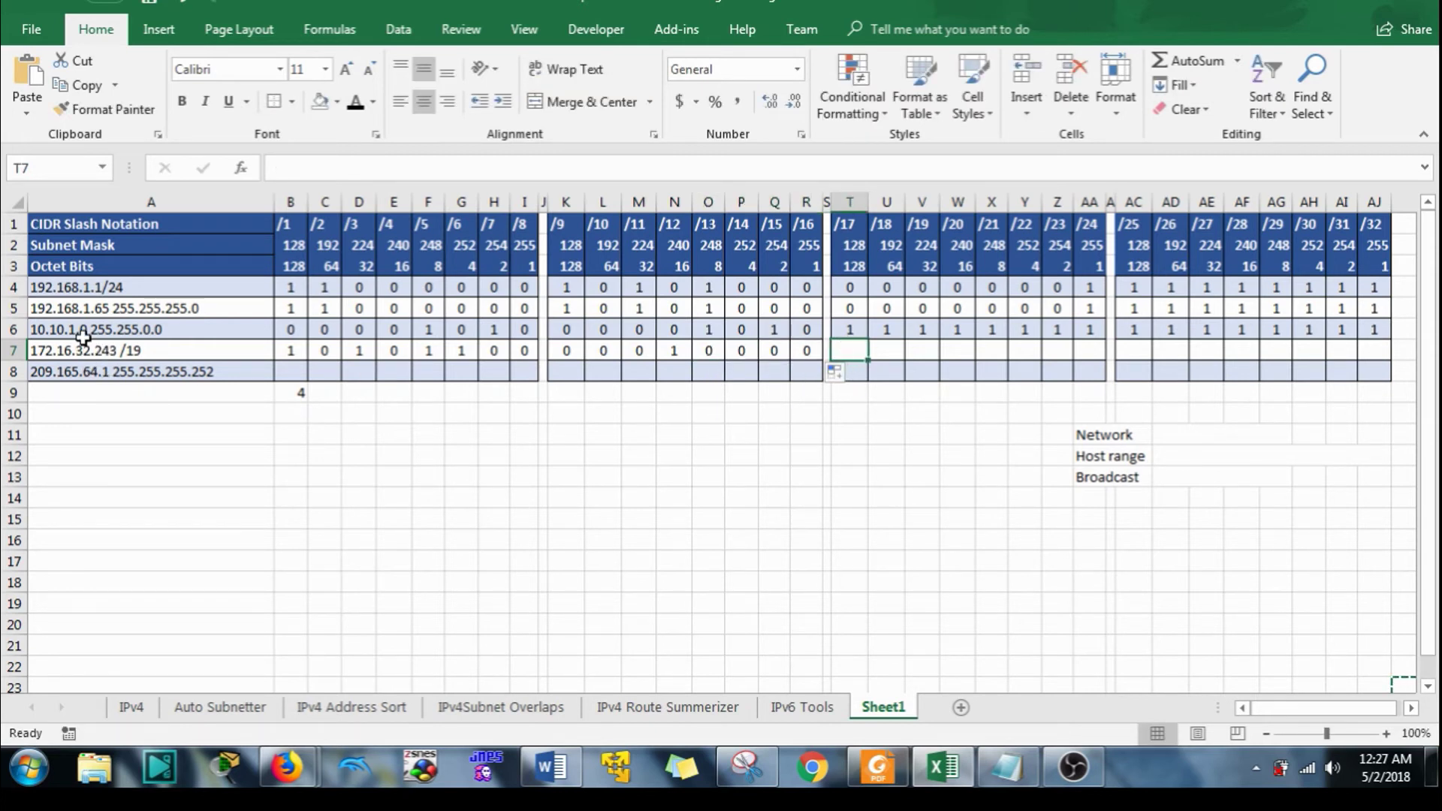
left_click(924, 267)
left_click(925, 350)
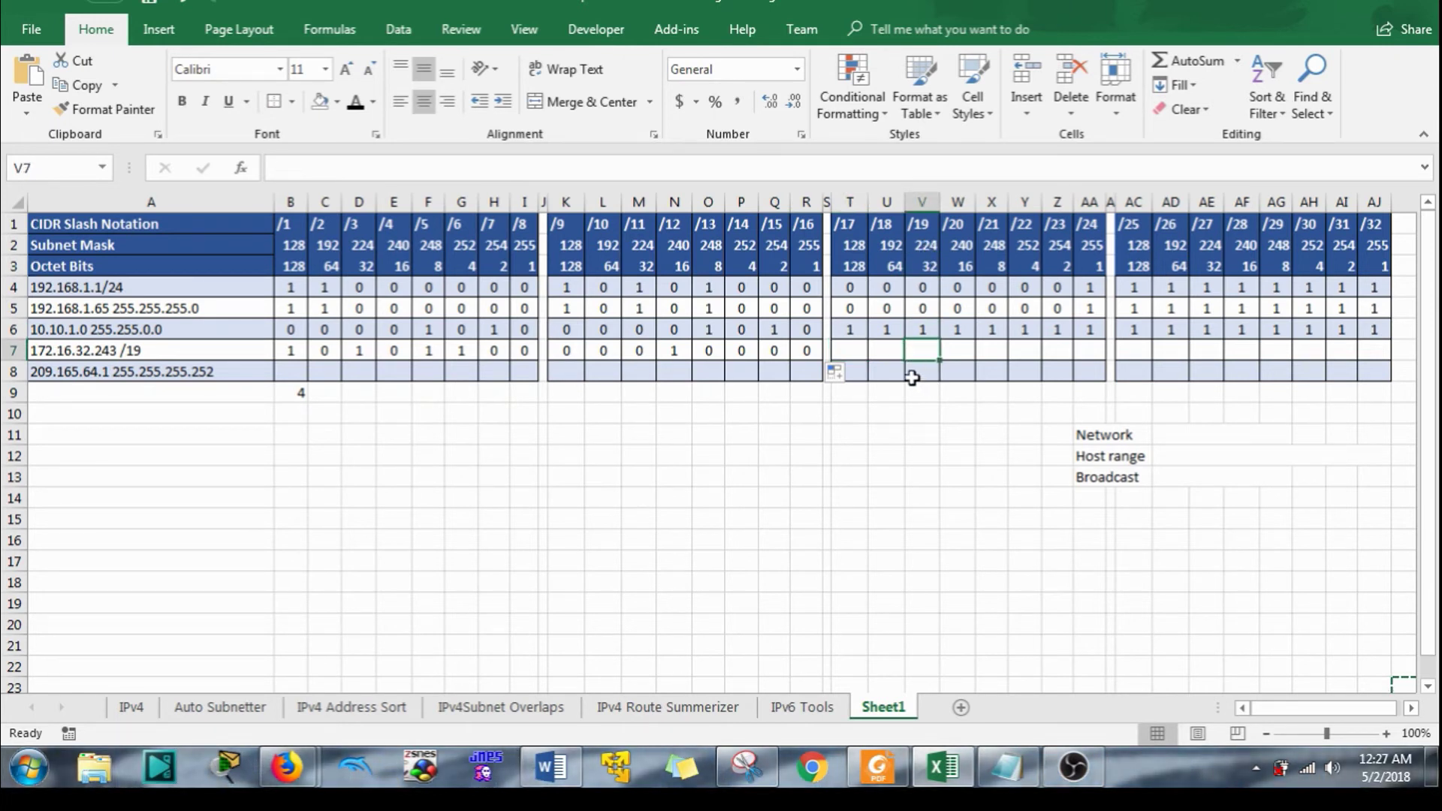
type("1")
left_click(846, 354)
type("0")
left_click(901, 356)
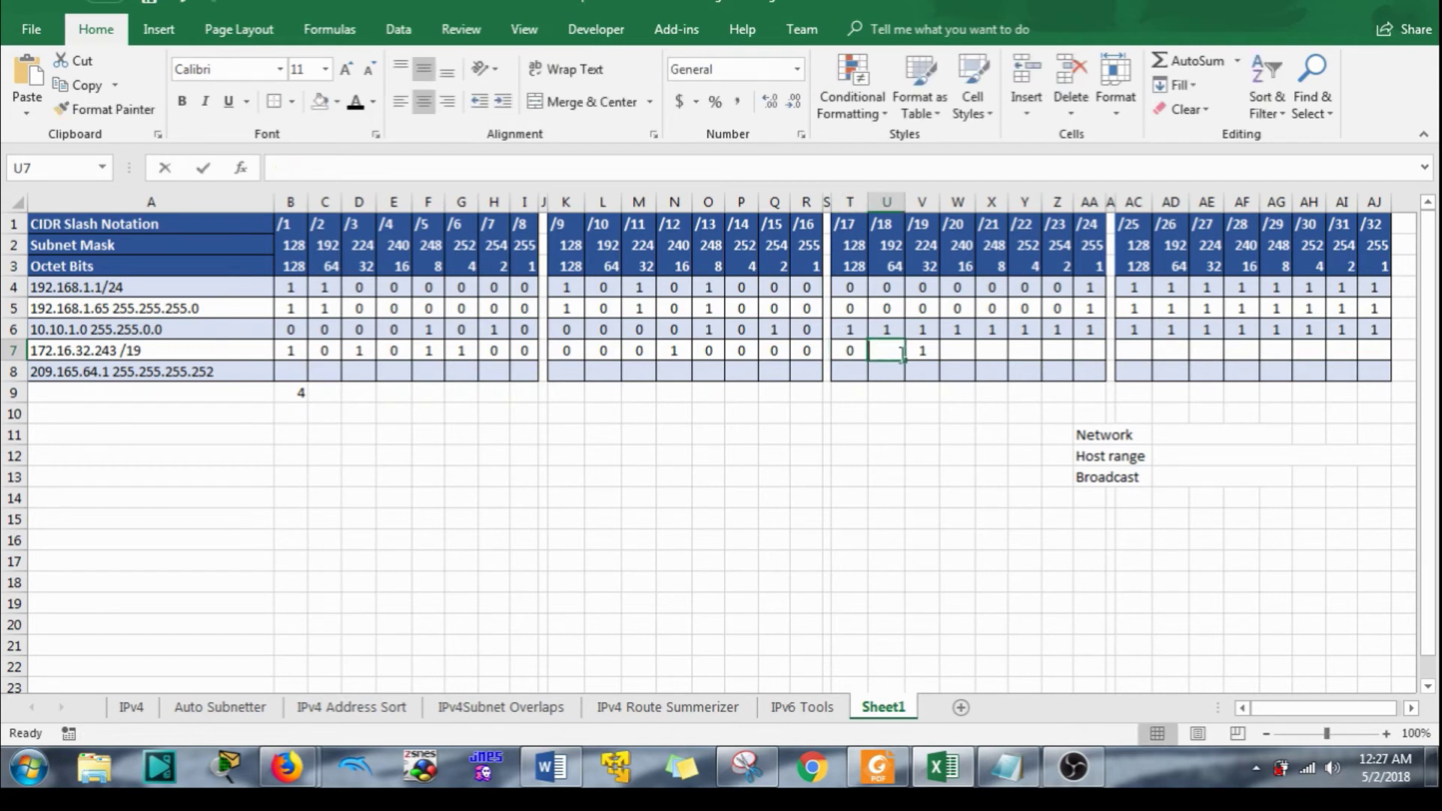
type("0")
Fill the remaining third-octet bits of 172.16.32.243 in W7:AA7 with 0.
left_click(957, 353)
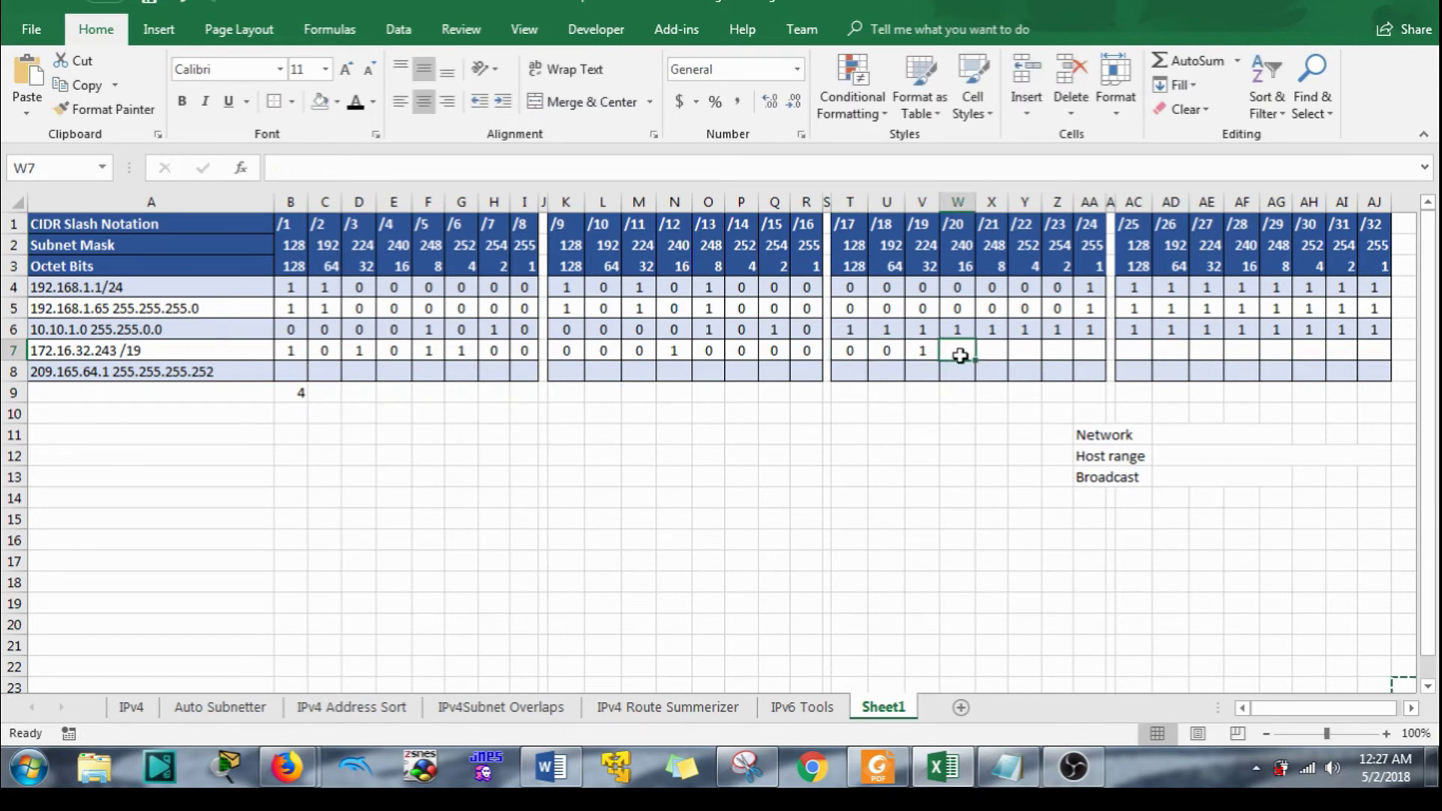
type("0")
left_click_drag(974, 360, 1093, 357)
left_click(999, 418)
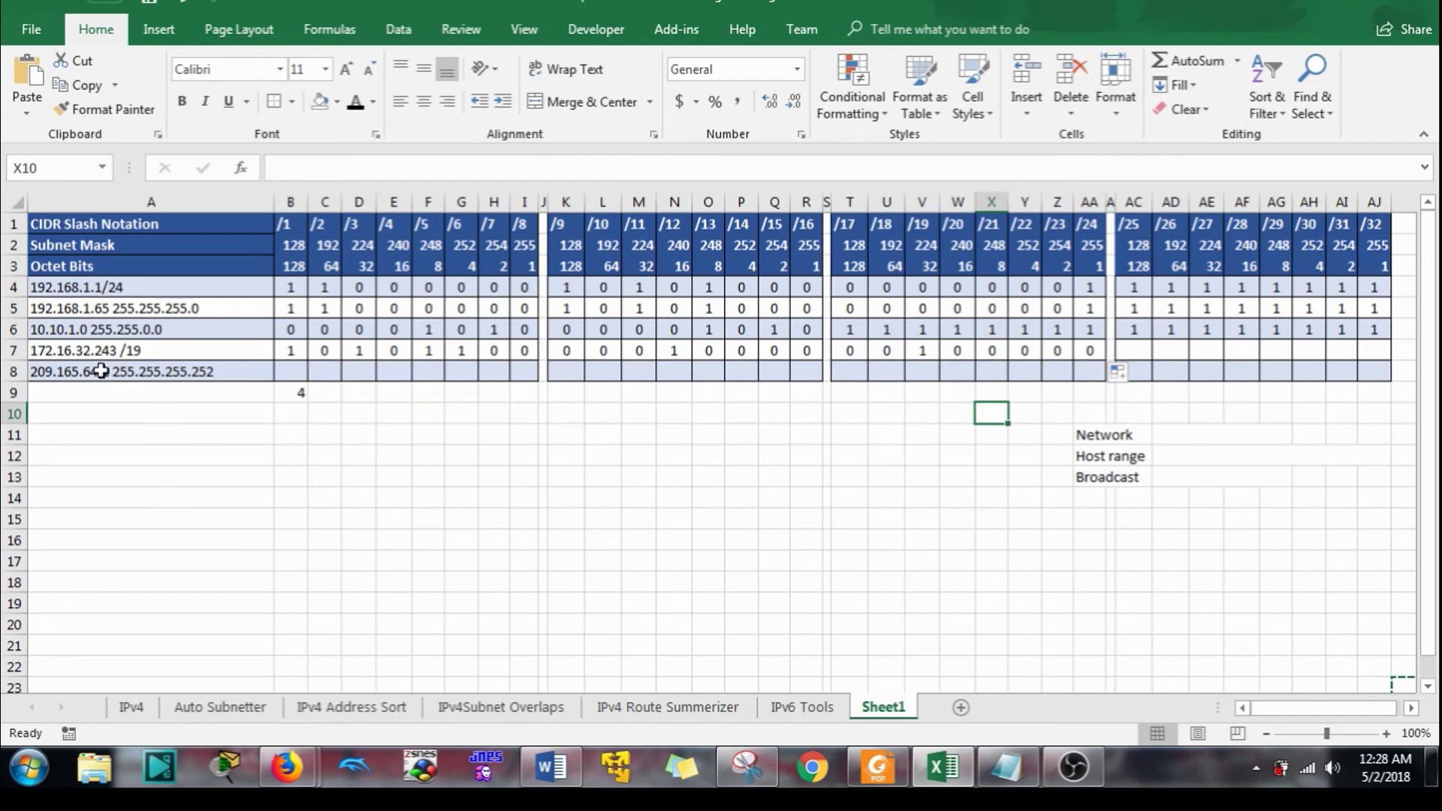
left_click_drag(948, 351, 1089, 351)
left_click(1215, 411)
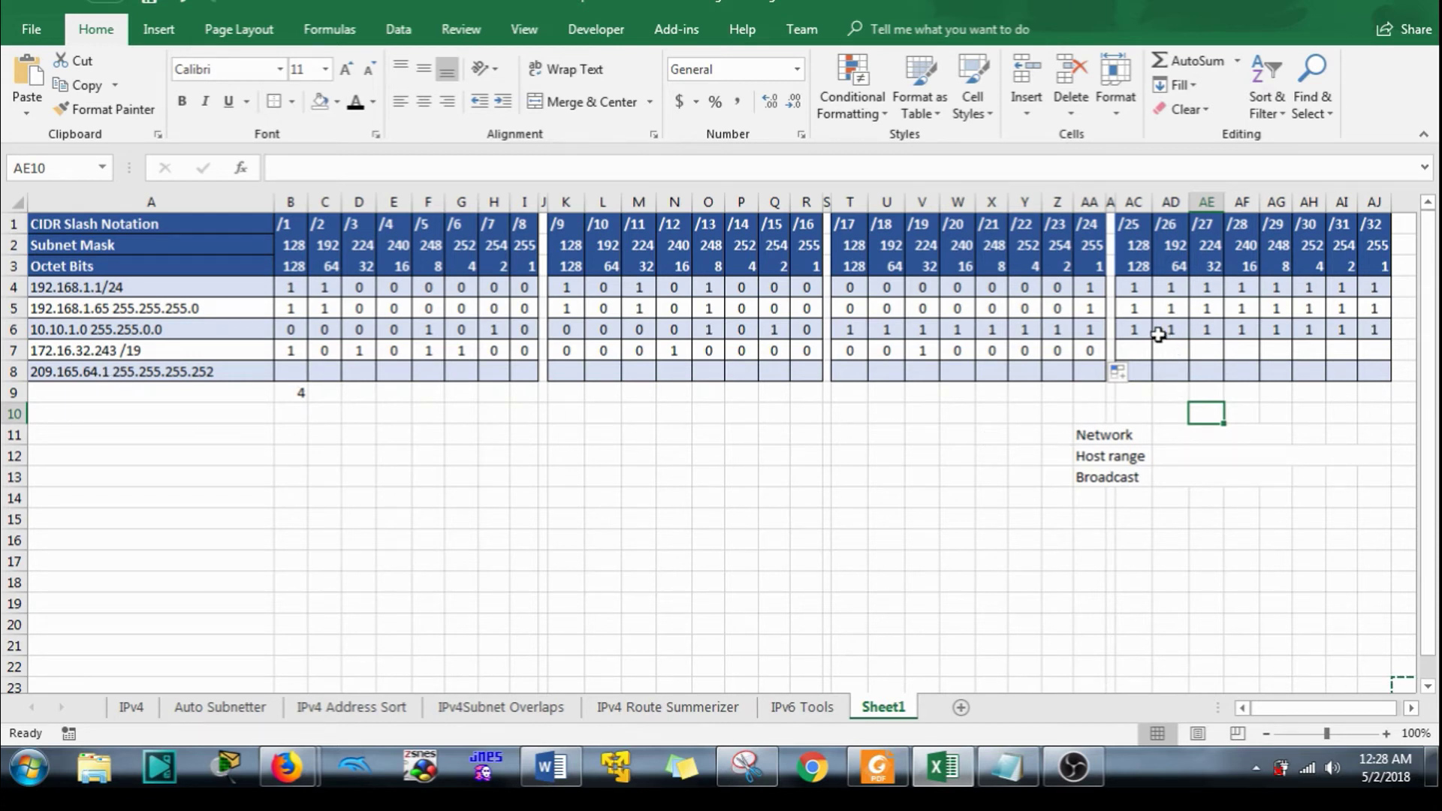
Calculate =243-128 in AC9 and enter 1 for the fourth octet's 128 bit in AC7.
left_click(1138, 396)
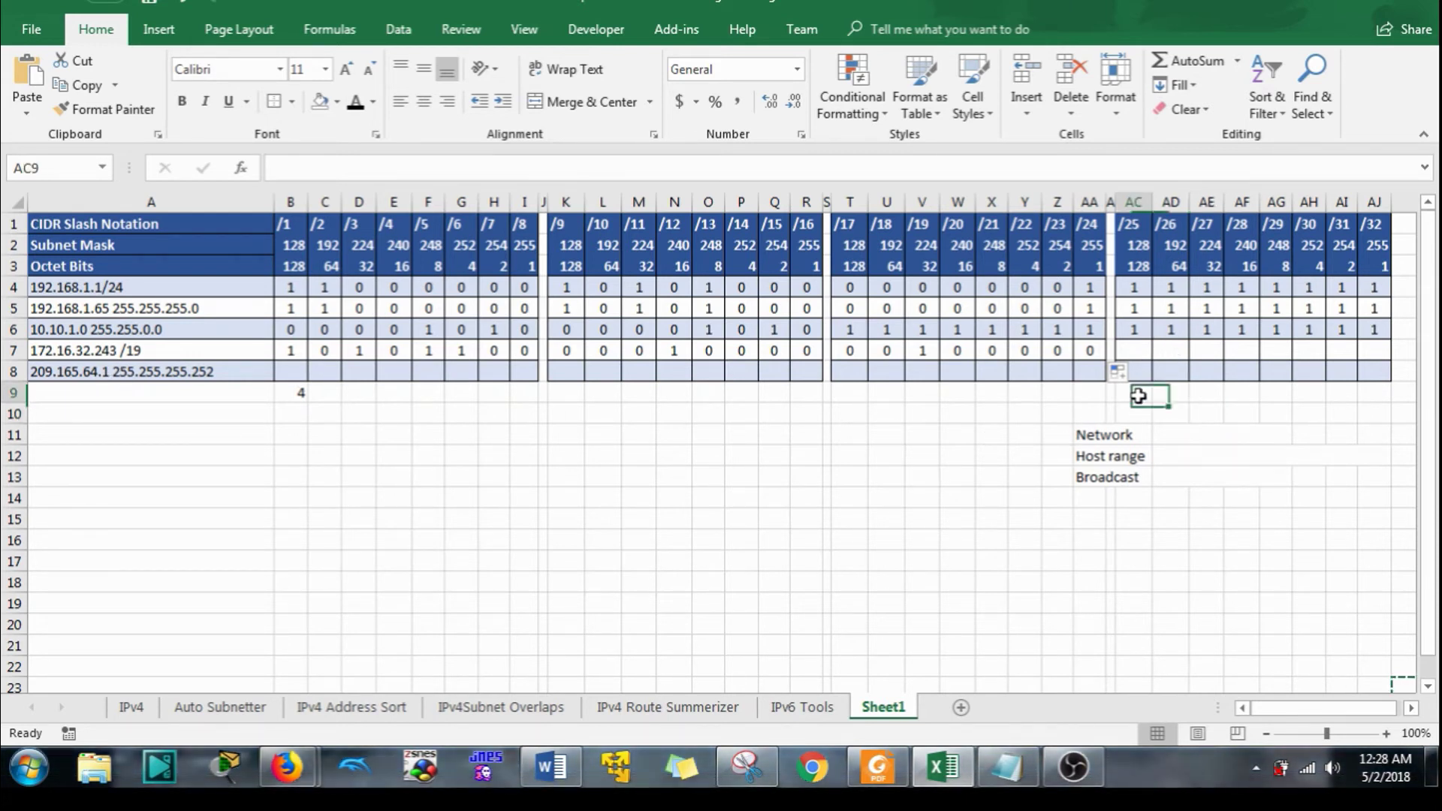
type("=")
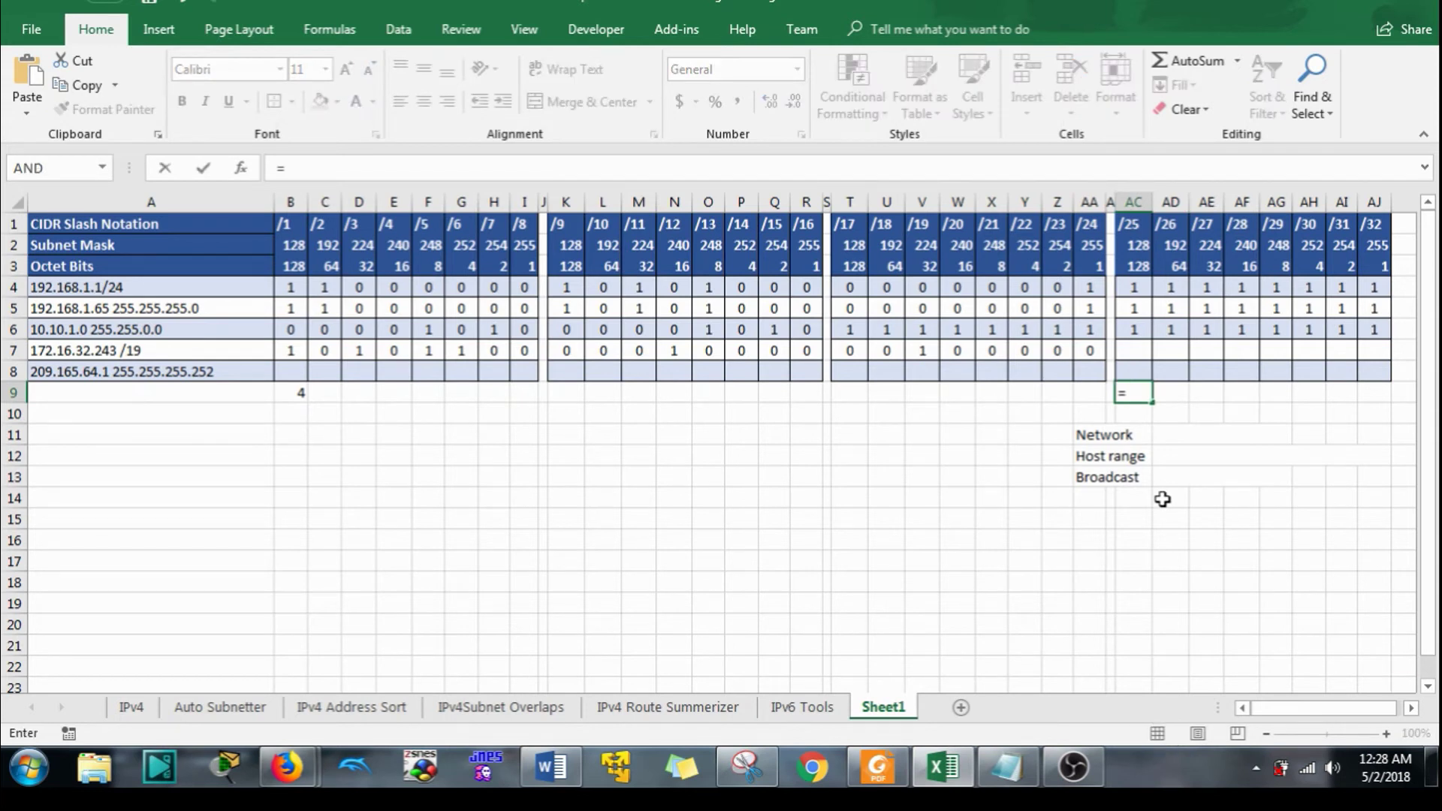
type("128")
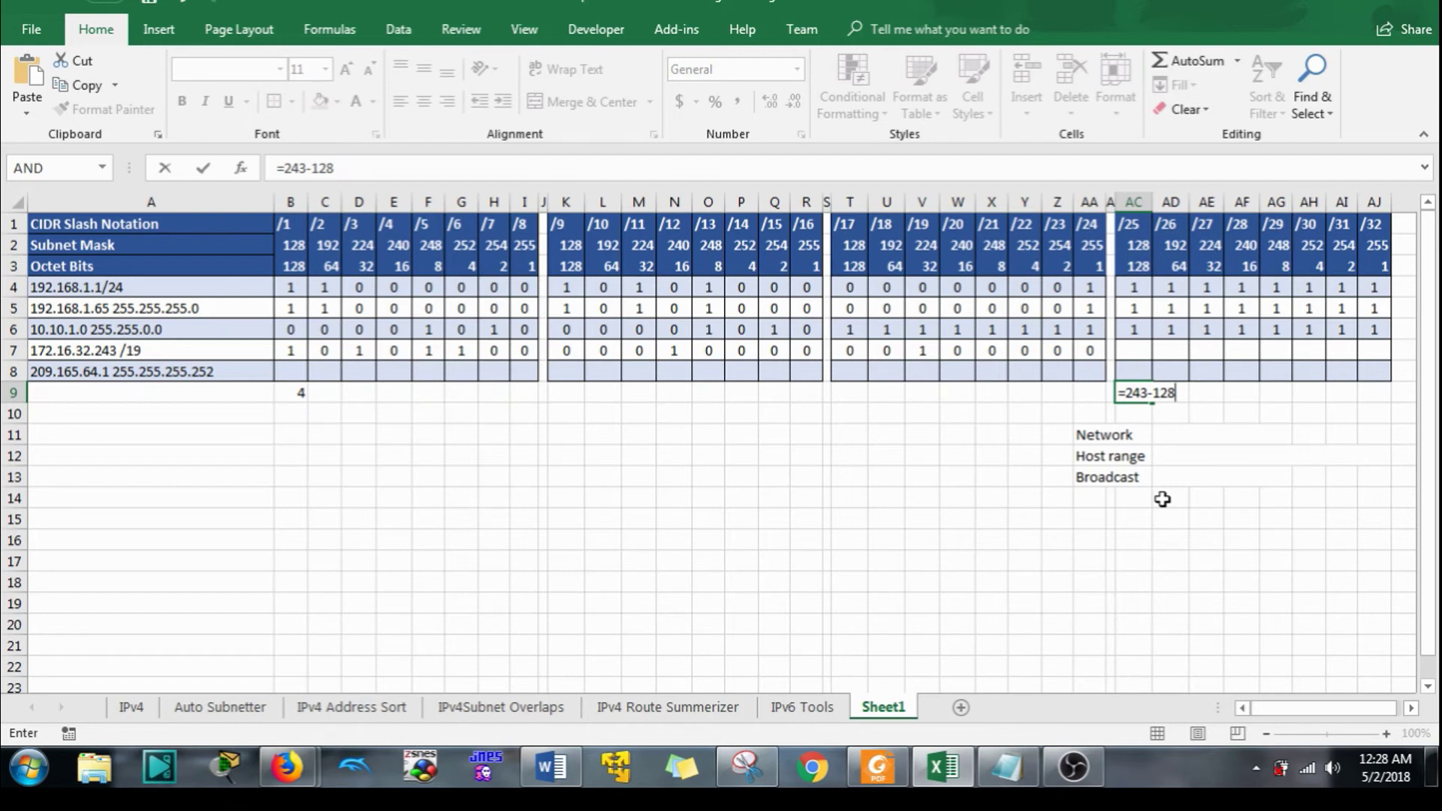
key("Return")
left_click(1137, 356)
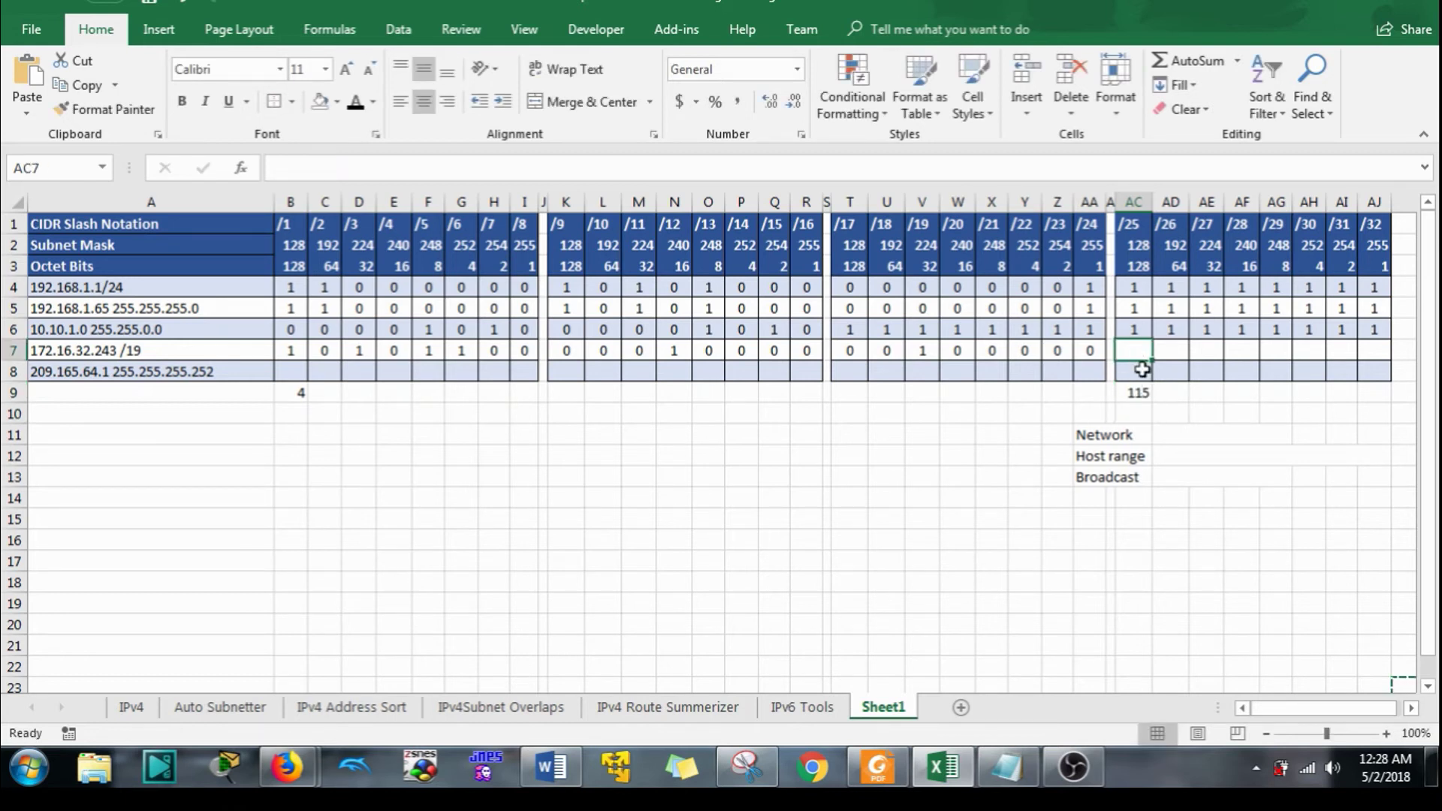
type("1")
Extend the AC9 formula to =243-128-64 and enter 1 for the 64 bit in AD7.
left_click(1131, 394)
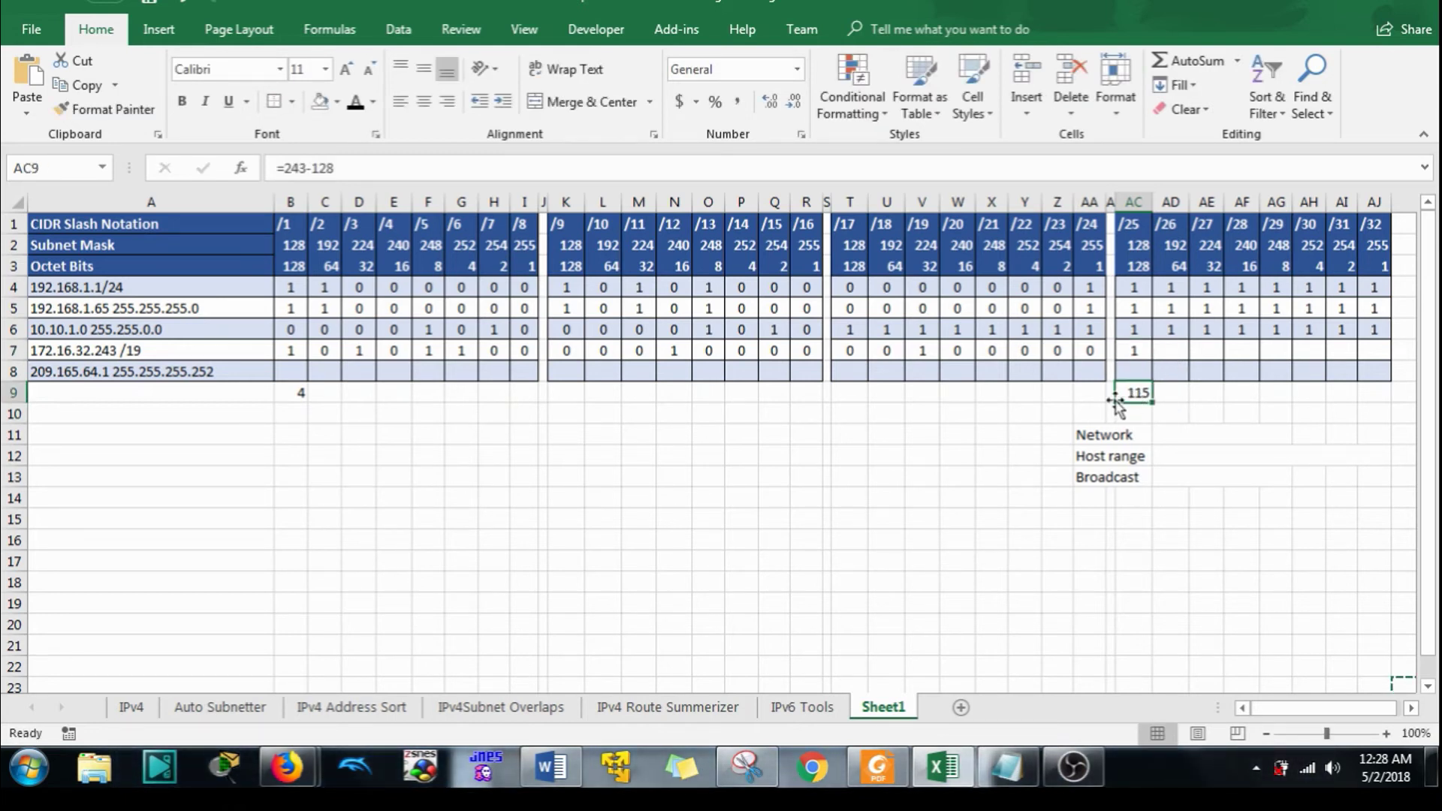
key("F2")
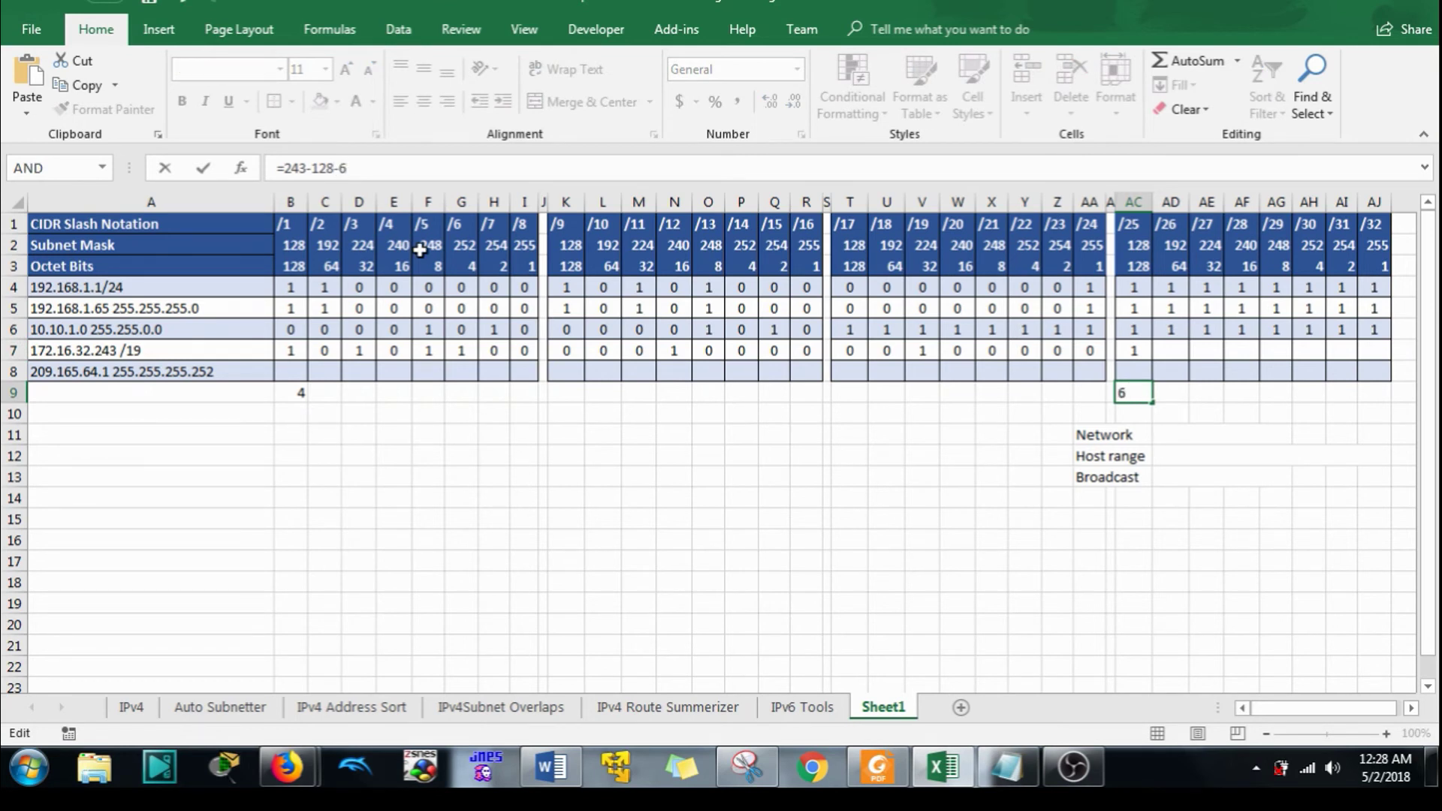
key("Return")
left_click(1185, 354)
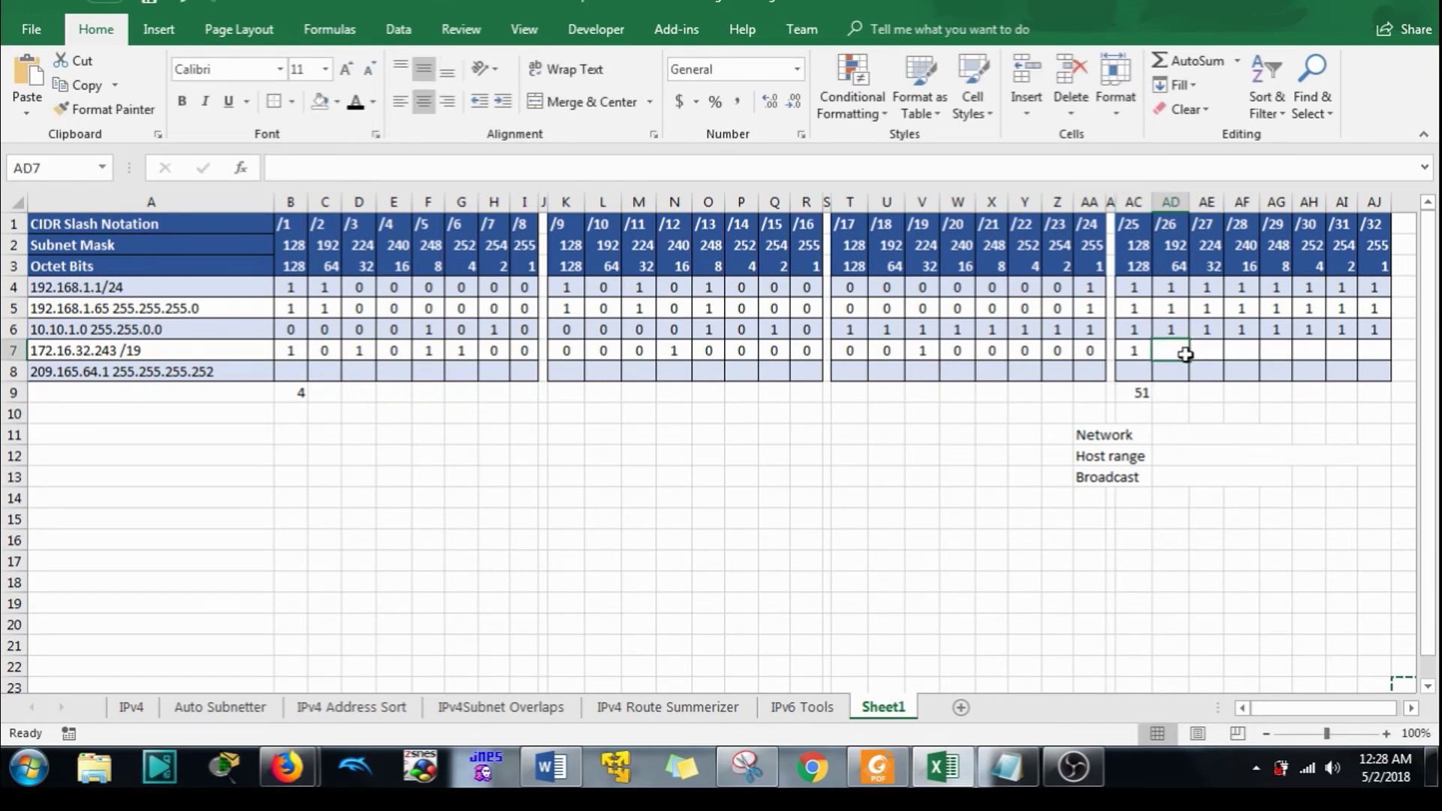
type("1")
left_click(1209, 351)
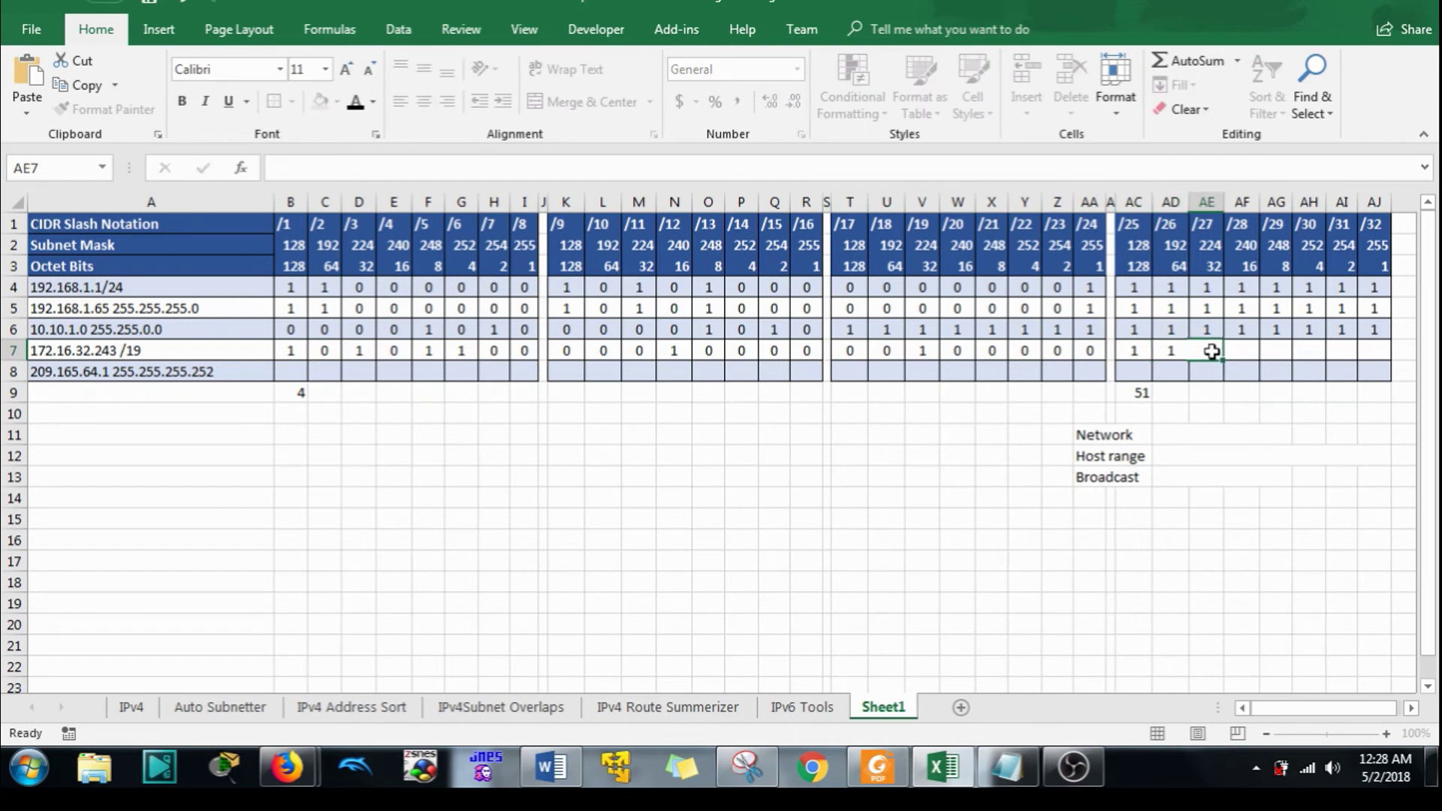
left_click(1138, 392)
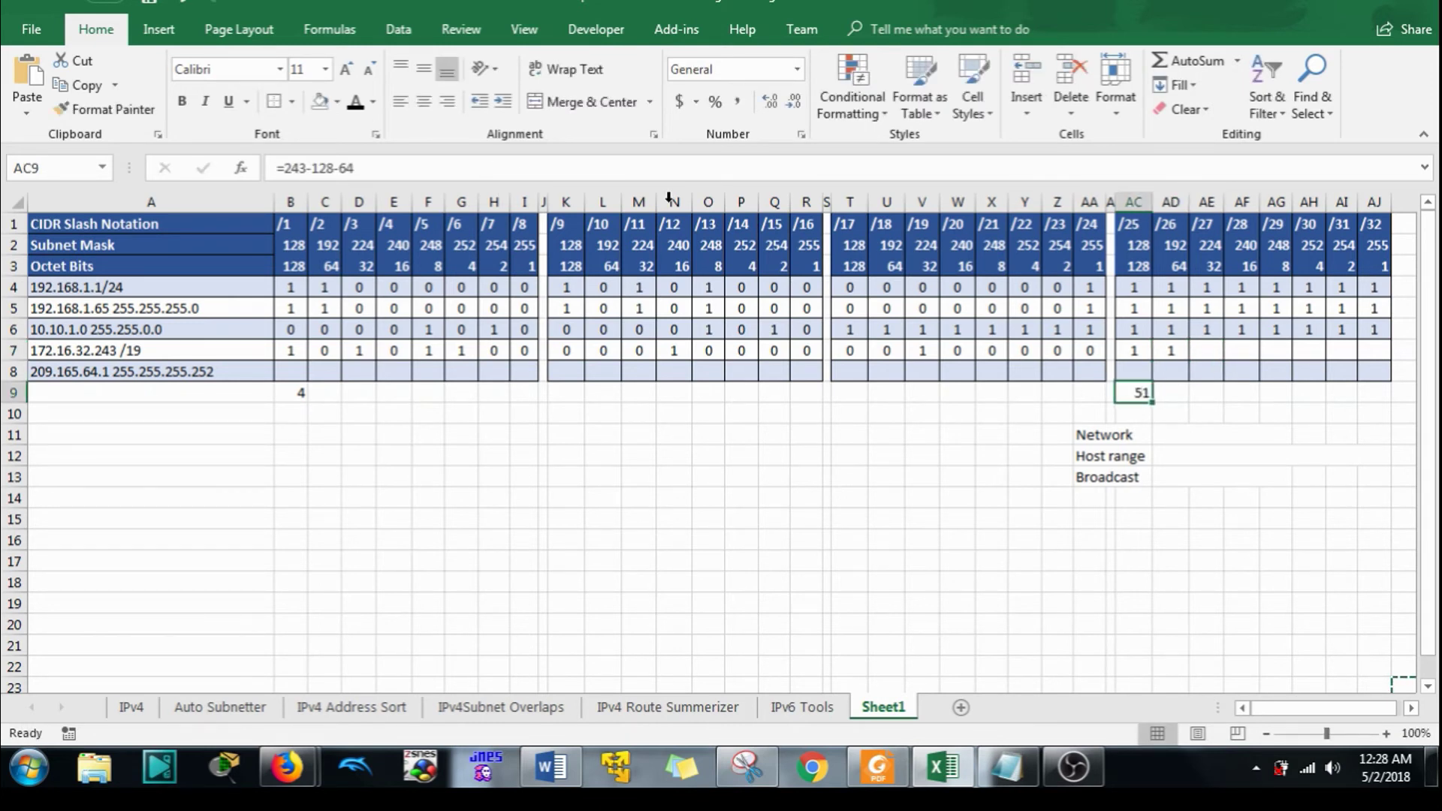
key("F2")
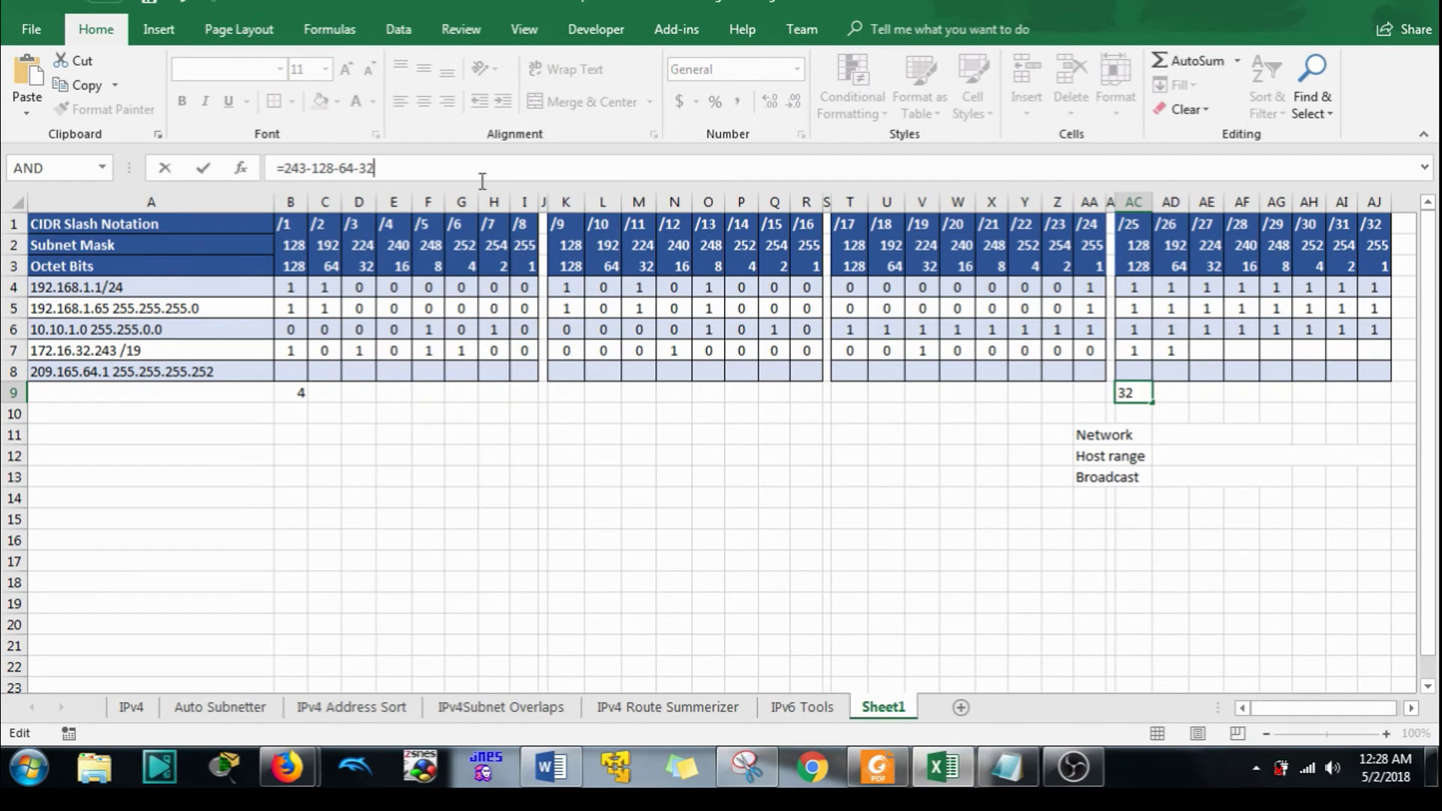
key("Return")
left_click(1217, 350)
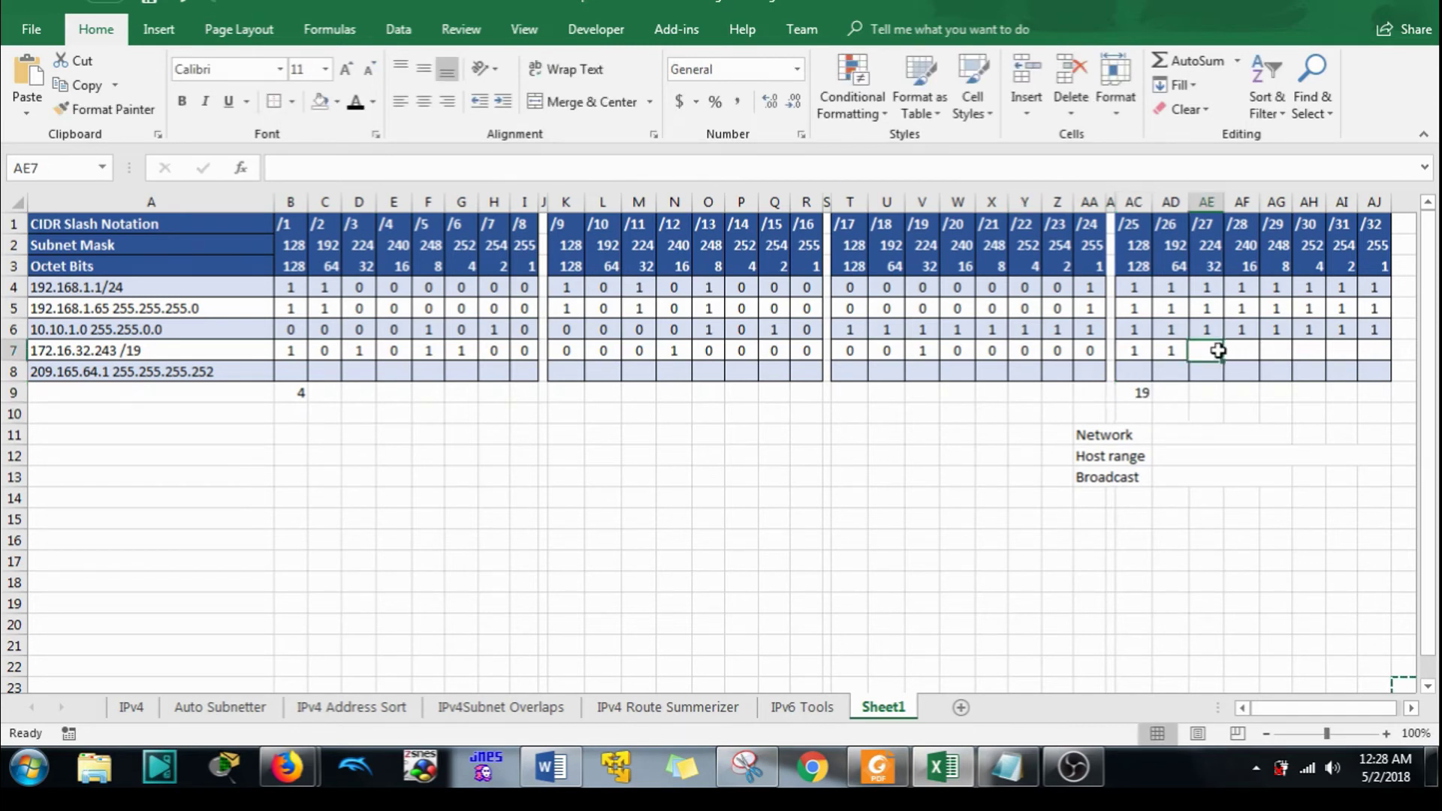
type("1")
left_click(1241, 355)
type("1")
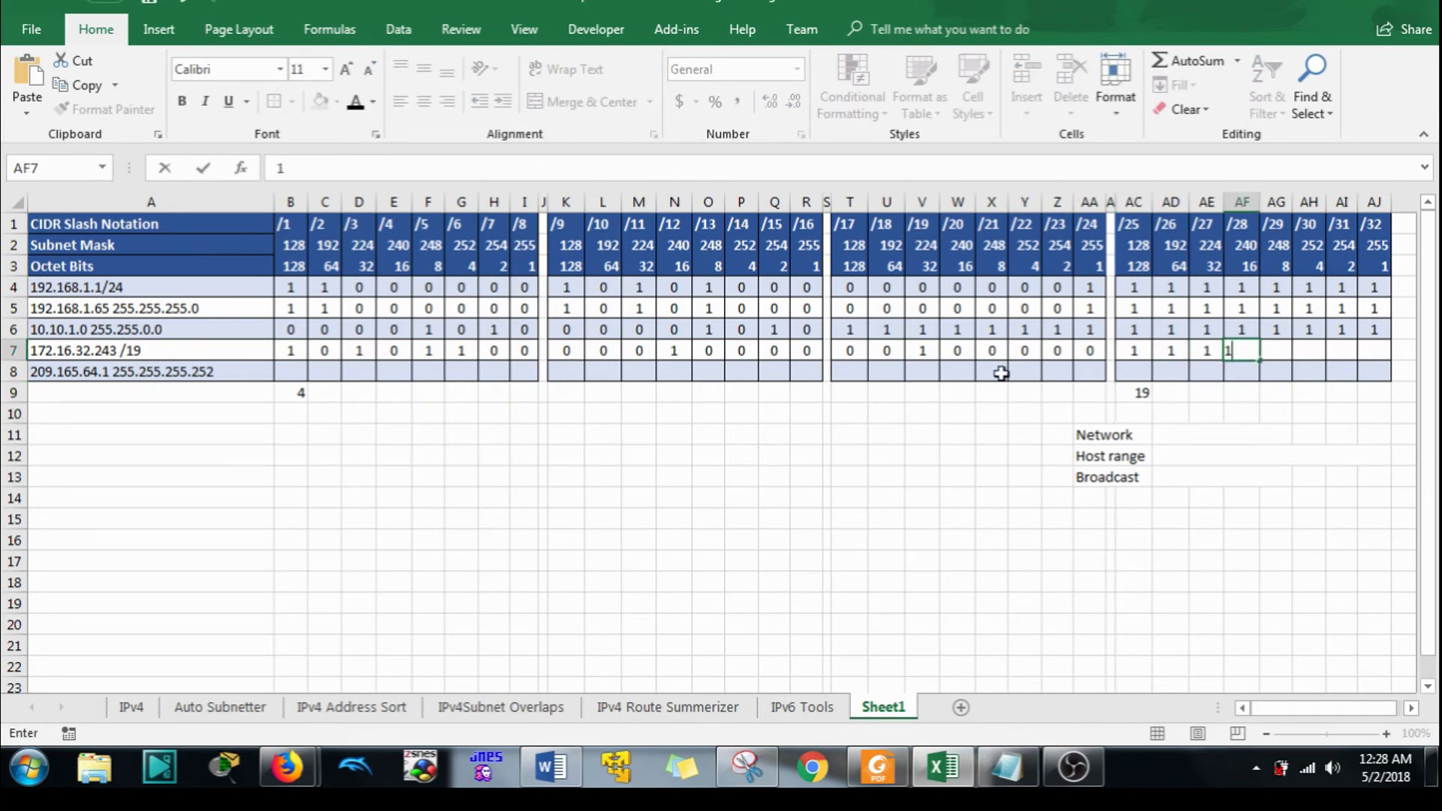
left_click(1147, 393)
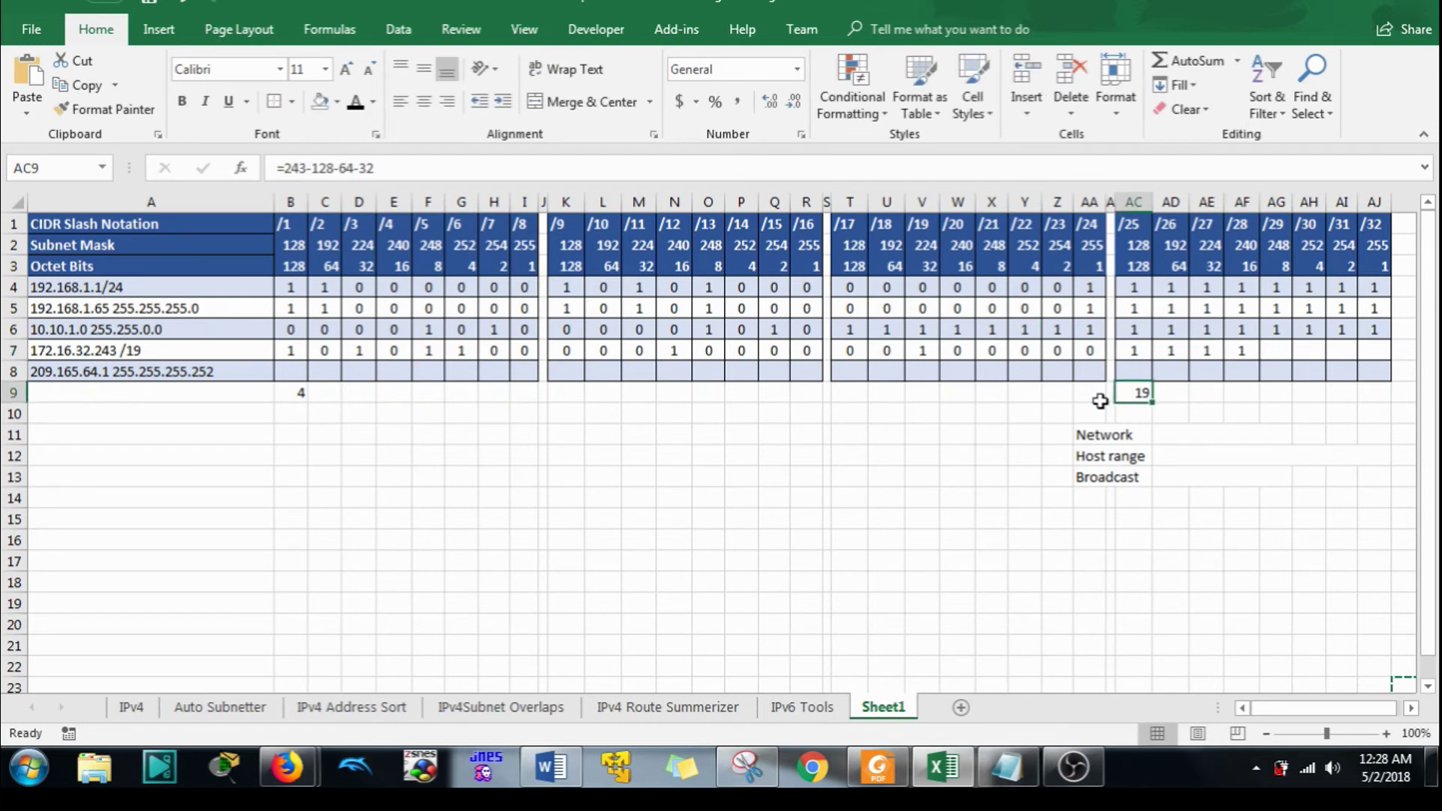
left_click(442, 163)
type("-16")
key("Return")
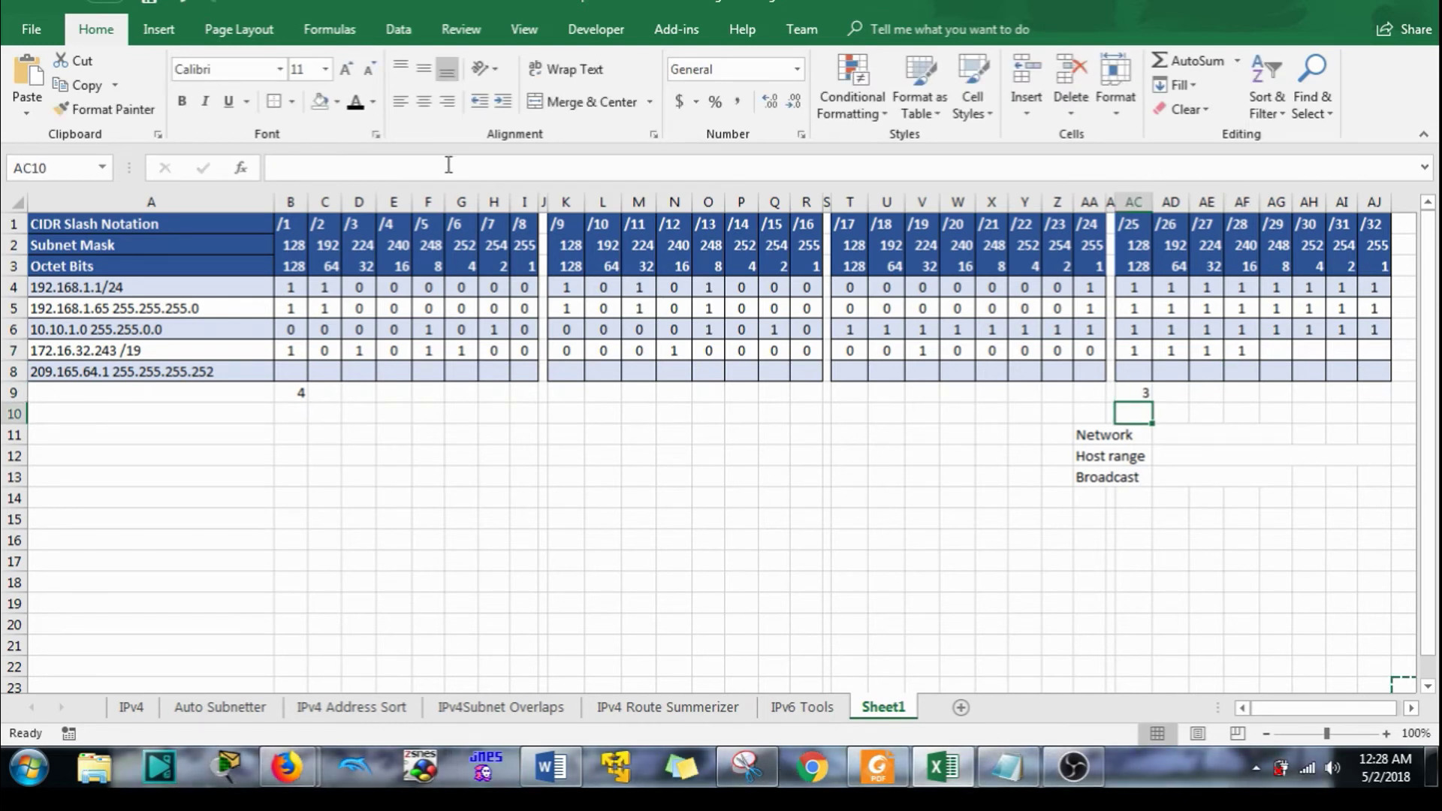
Complete the fourth octet of 172.16.32.243 by entering 0, 0, 1 and 1 in AG7:AJ7.
left_click(1280, 351)
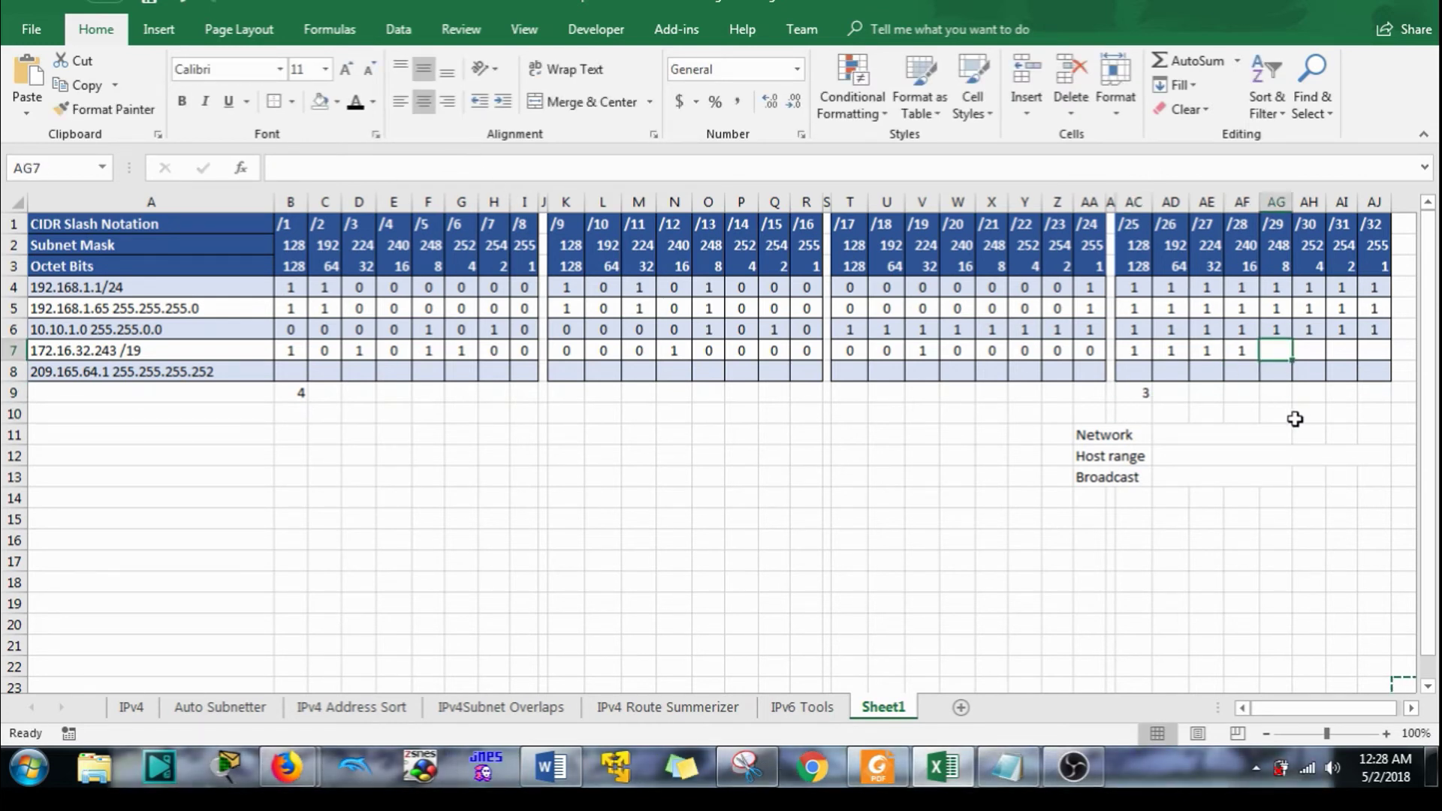
type("0")
left_click(1308, 347)
type("0")
left_click(1344, 357)
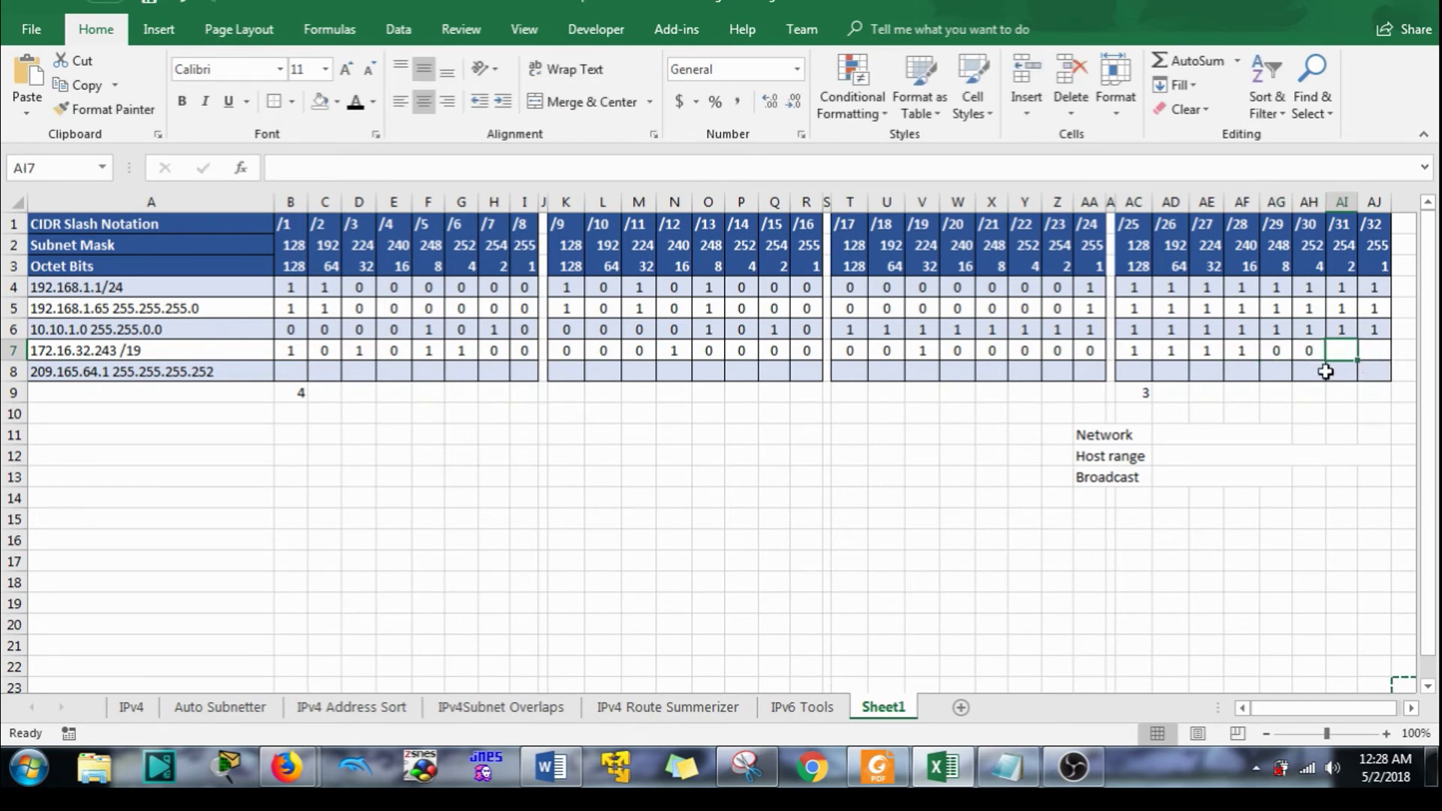
left_click(1146, 393)
left_click(1350, 353)
type("1")
left_click(1375, 351)
type("1")
left_click(1315, 433)
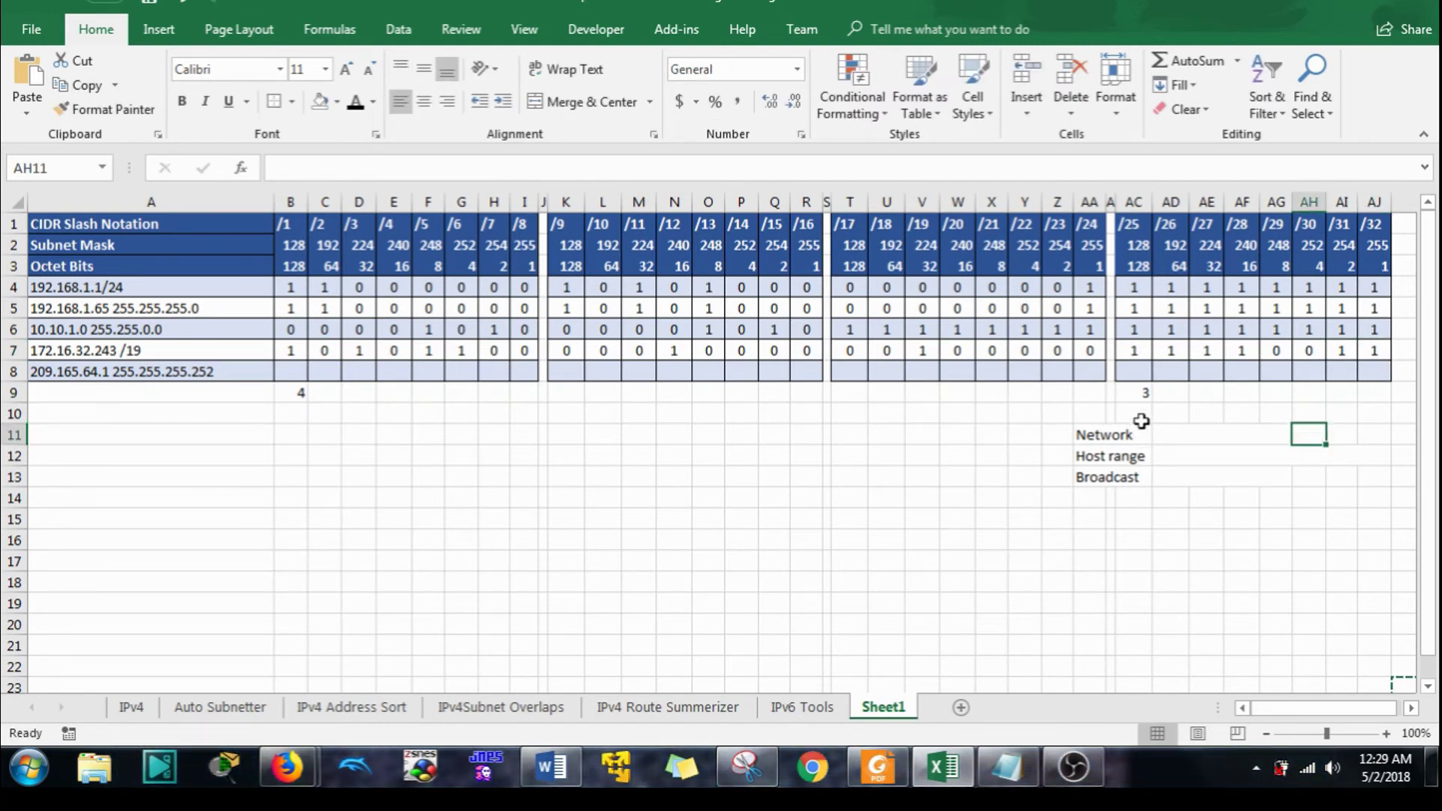
Clear the leftover subtraction formulas from cells AC9 and B9.
left_click(1137, 394)
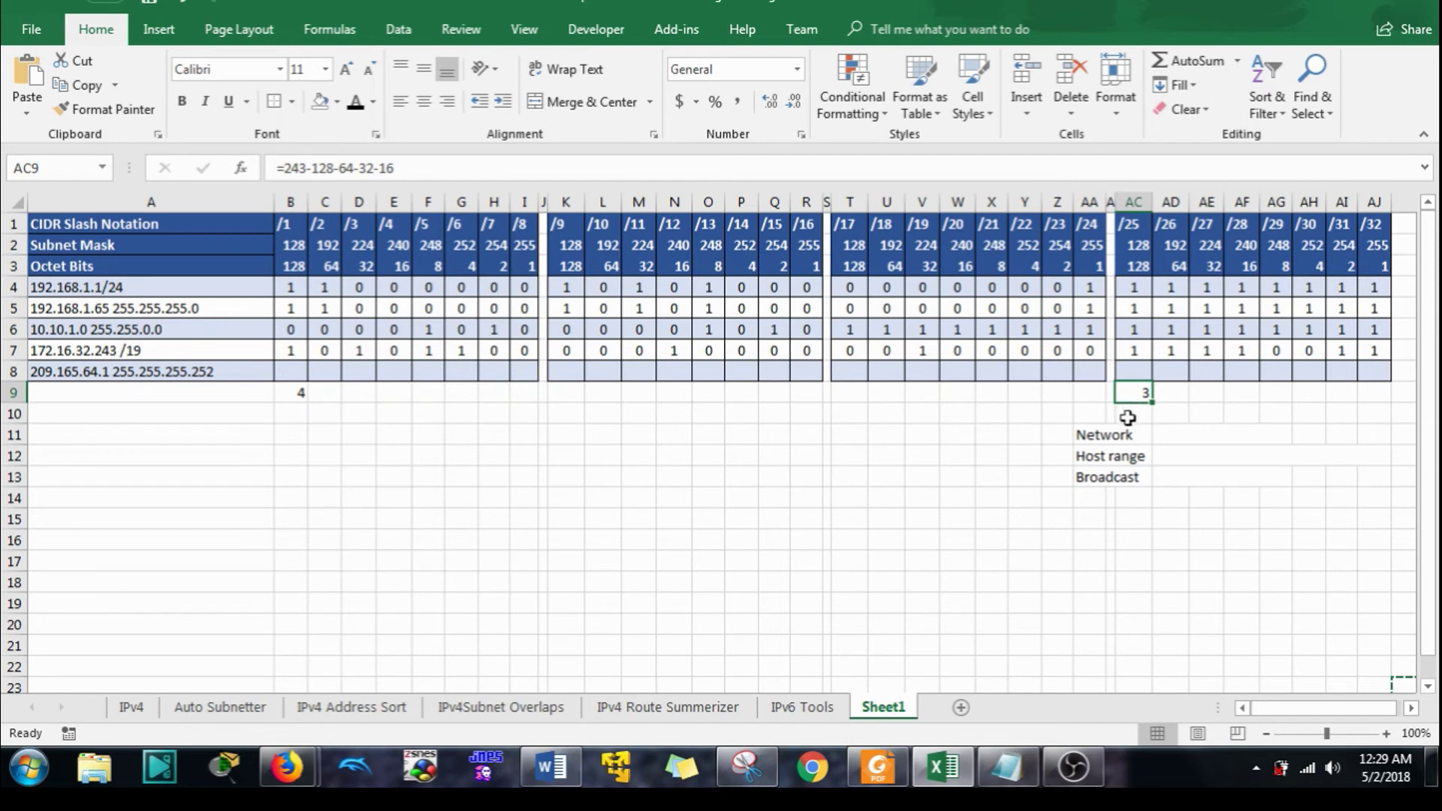
key("Delete")
left_click(292, 393)
key("Delete")
left_click(394, 518)
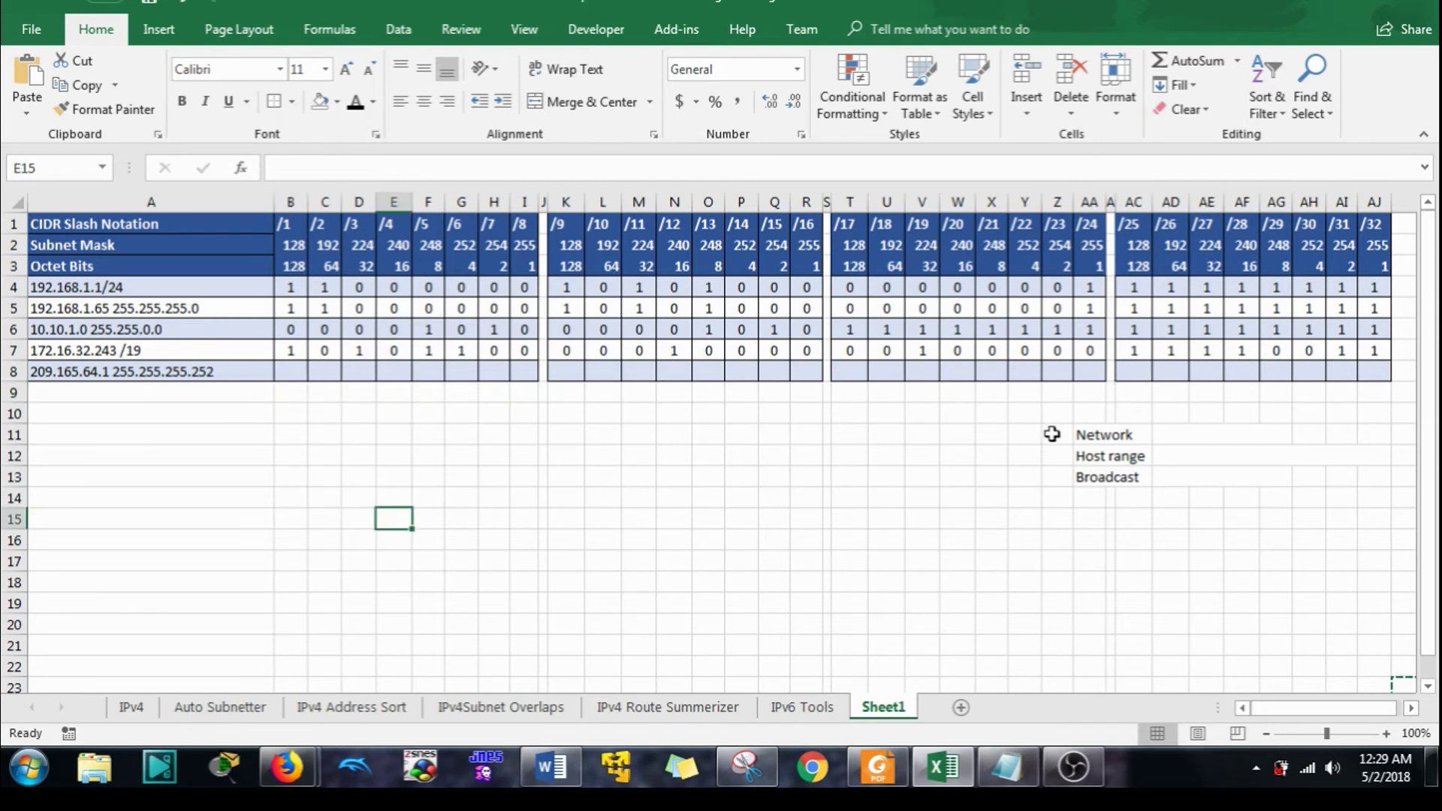
left_click(1138, 394)
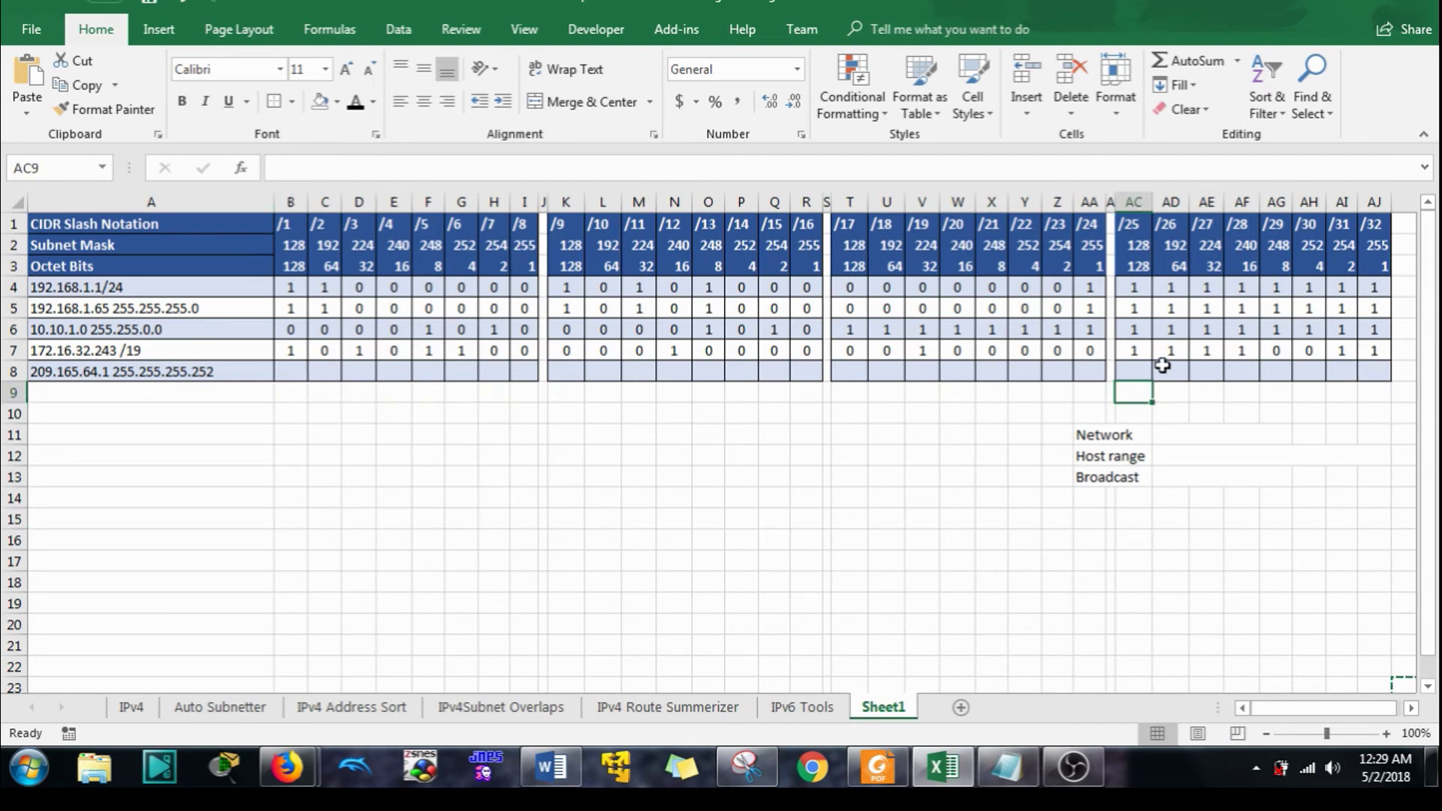
Fill cells V9:V12 below the /19 column with orange to mark the subnet boundary.
left_click_drag(1374, 351, 285, 348)
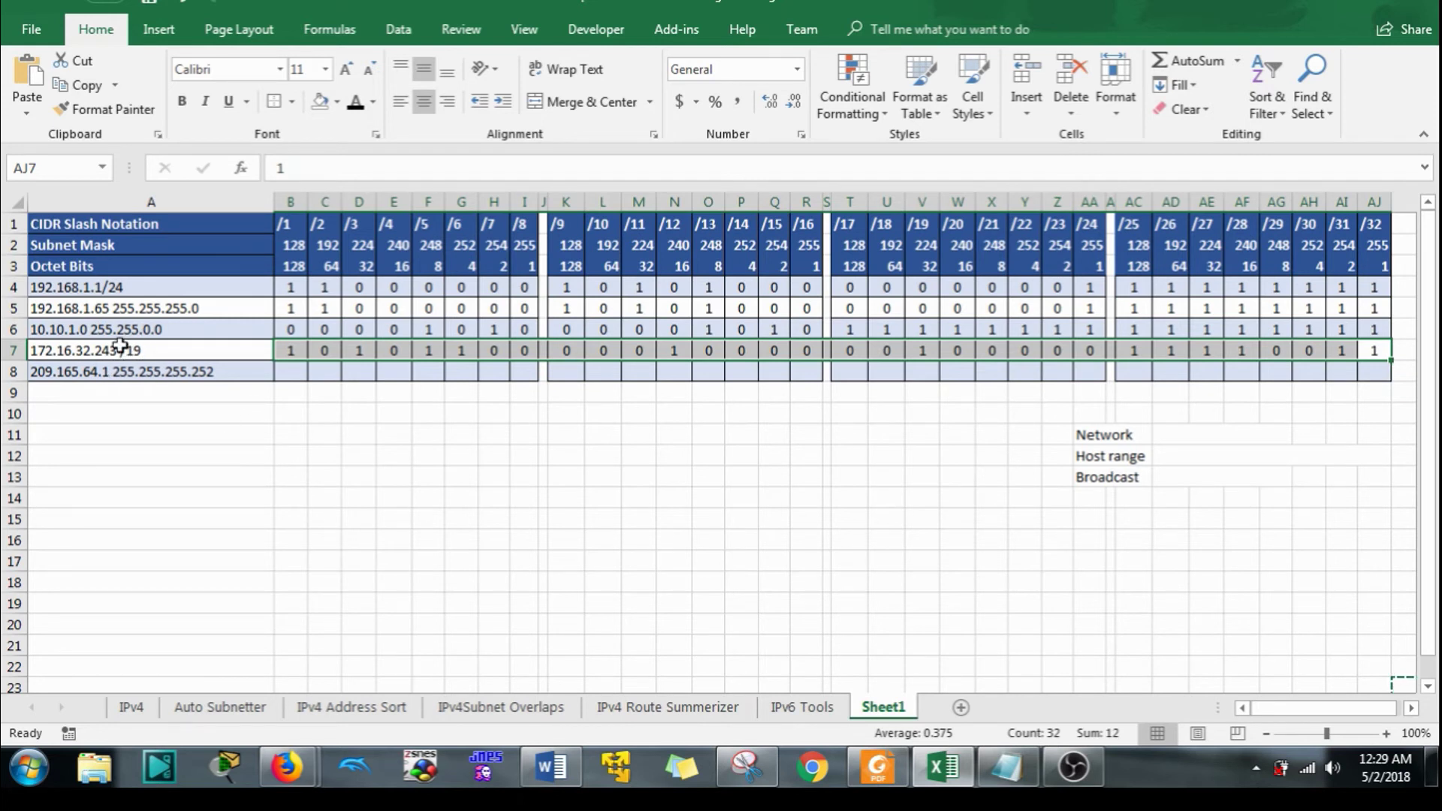
left_click(512, 470)
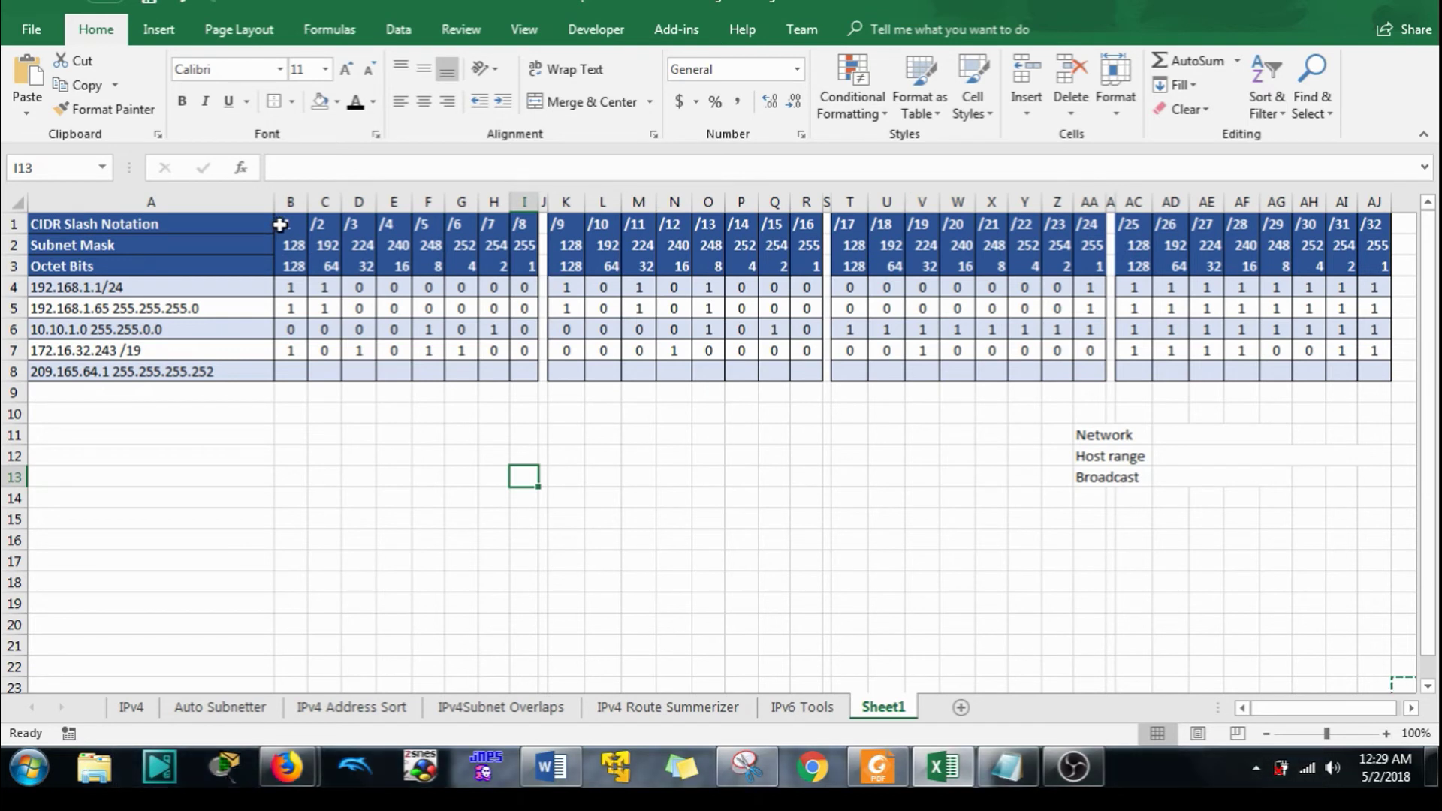
left_click_drag(281, 225, 924, 460)
left_click(929, 376)
left_click(338, 101)
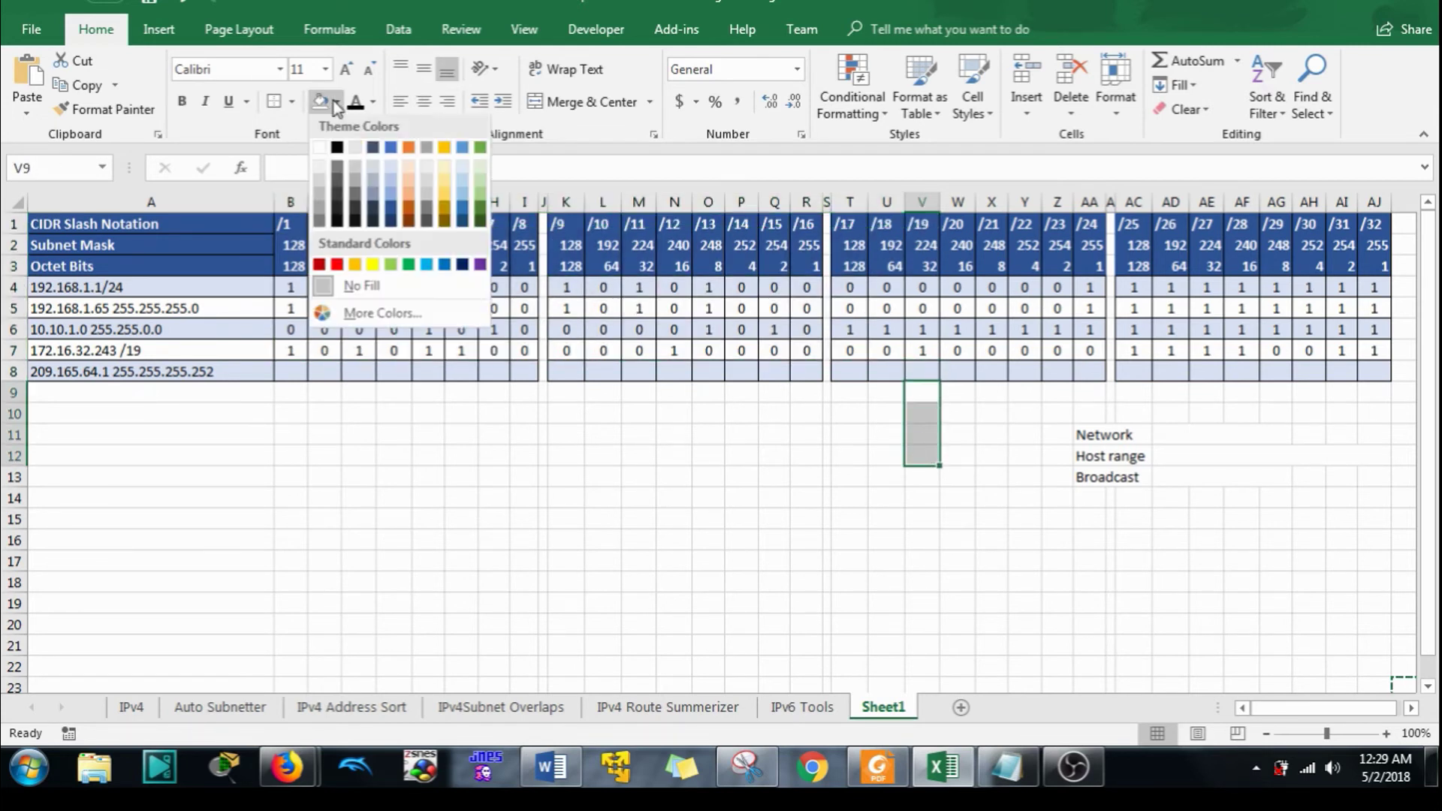
left_click(353, 265)
left_click(673, 455)
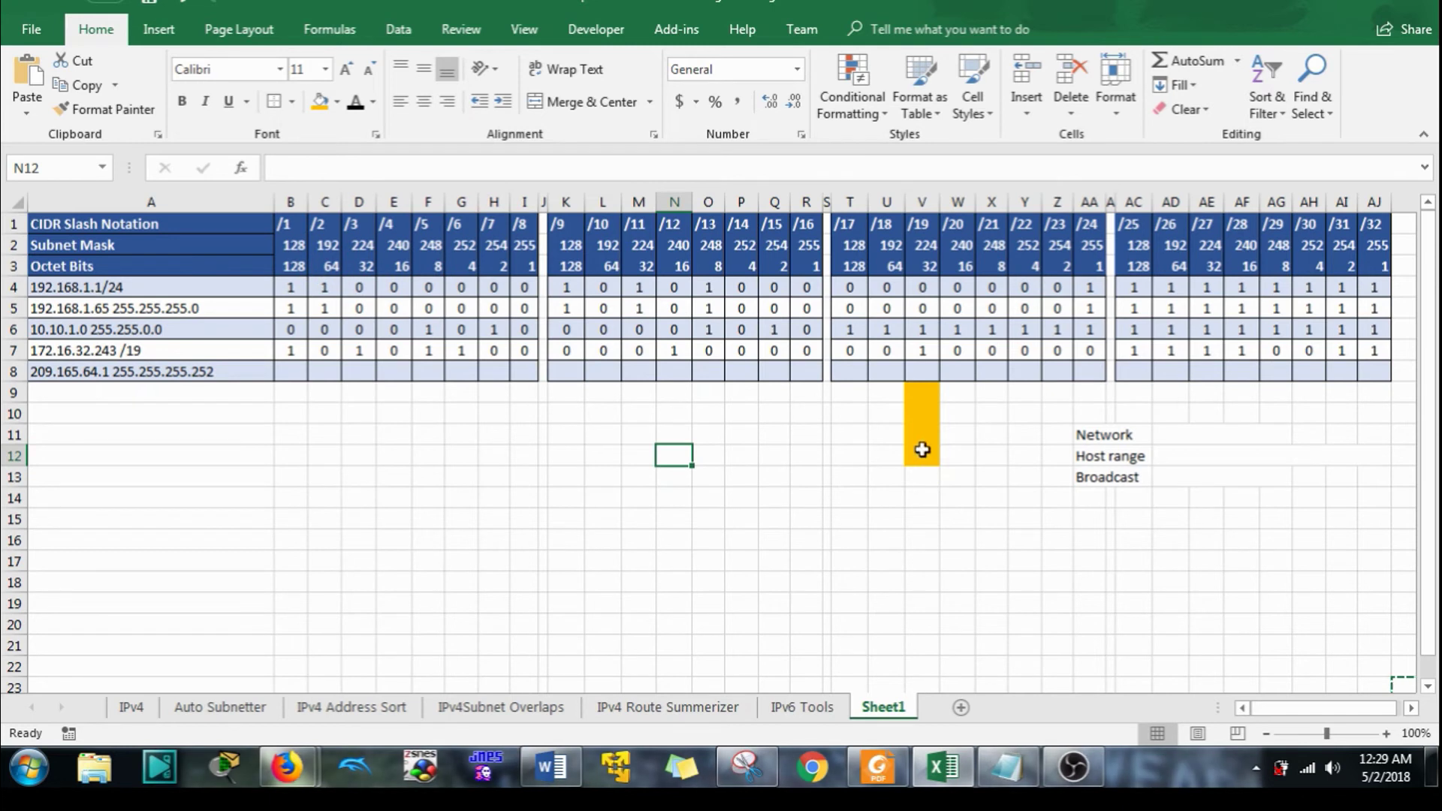
Review the network bits up to the /19 boundary and enter 172.16.32 as the network address in AD11.
left_click_drag(921, 451, 277, 356)
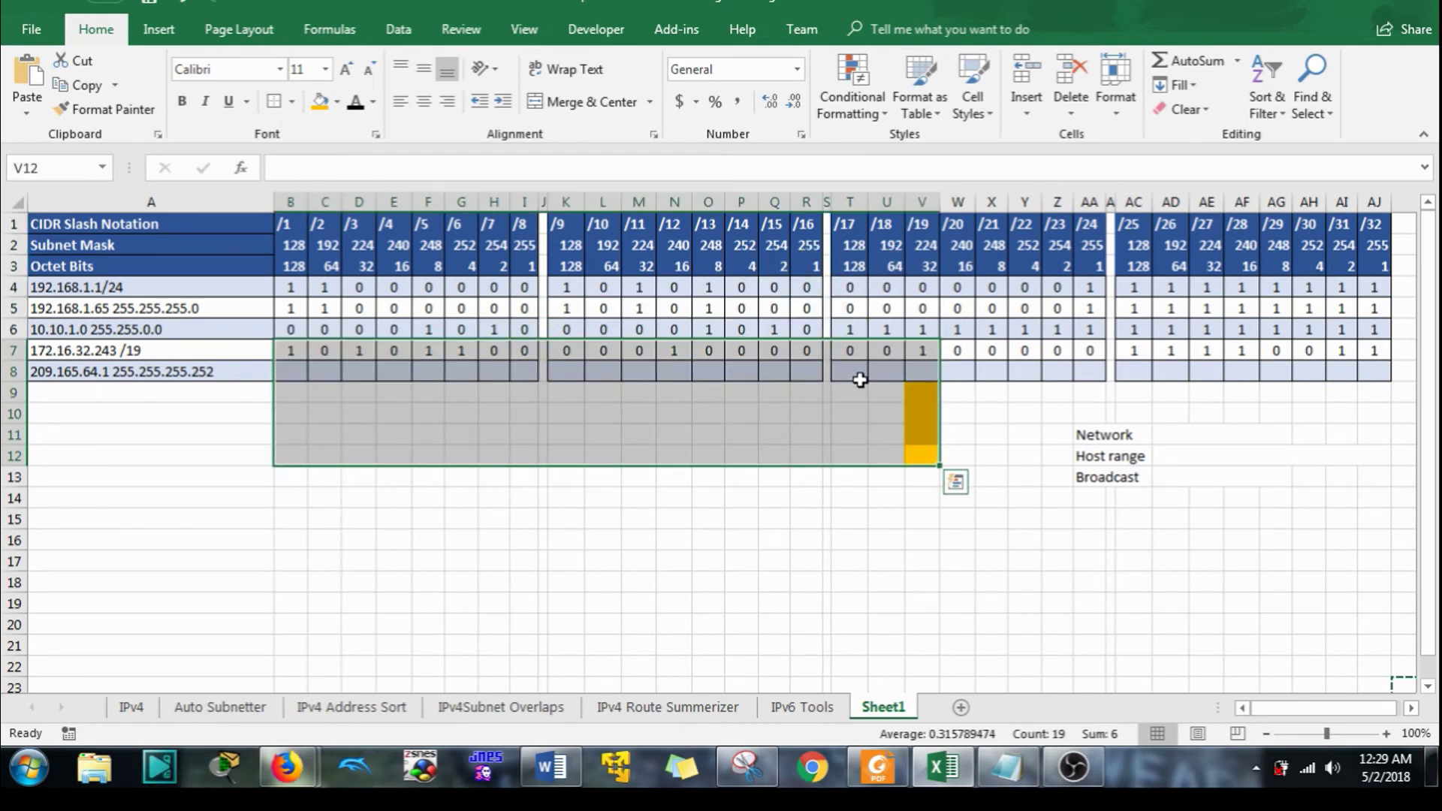
left_click(848, 413)
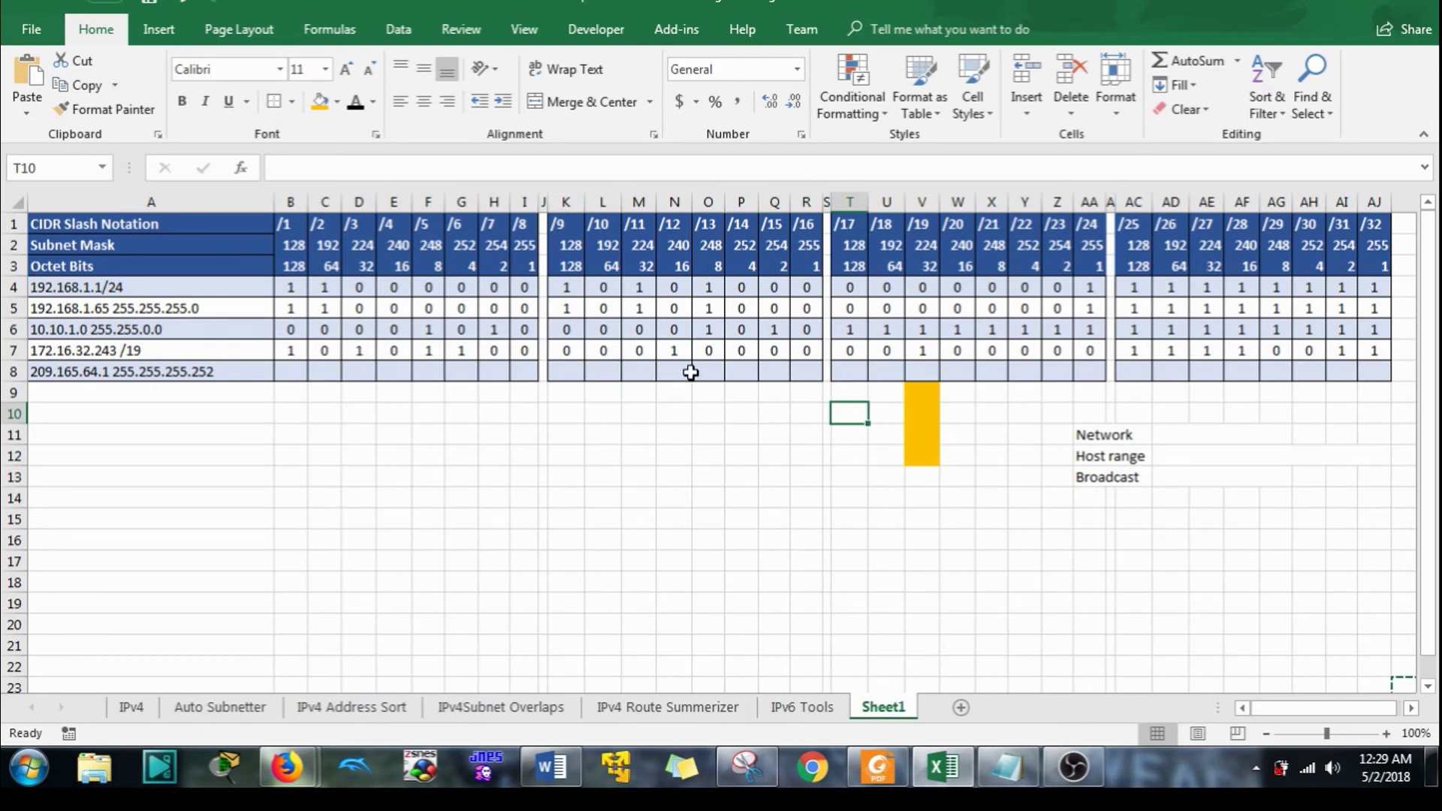
left_click(1175, 435)
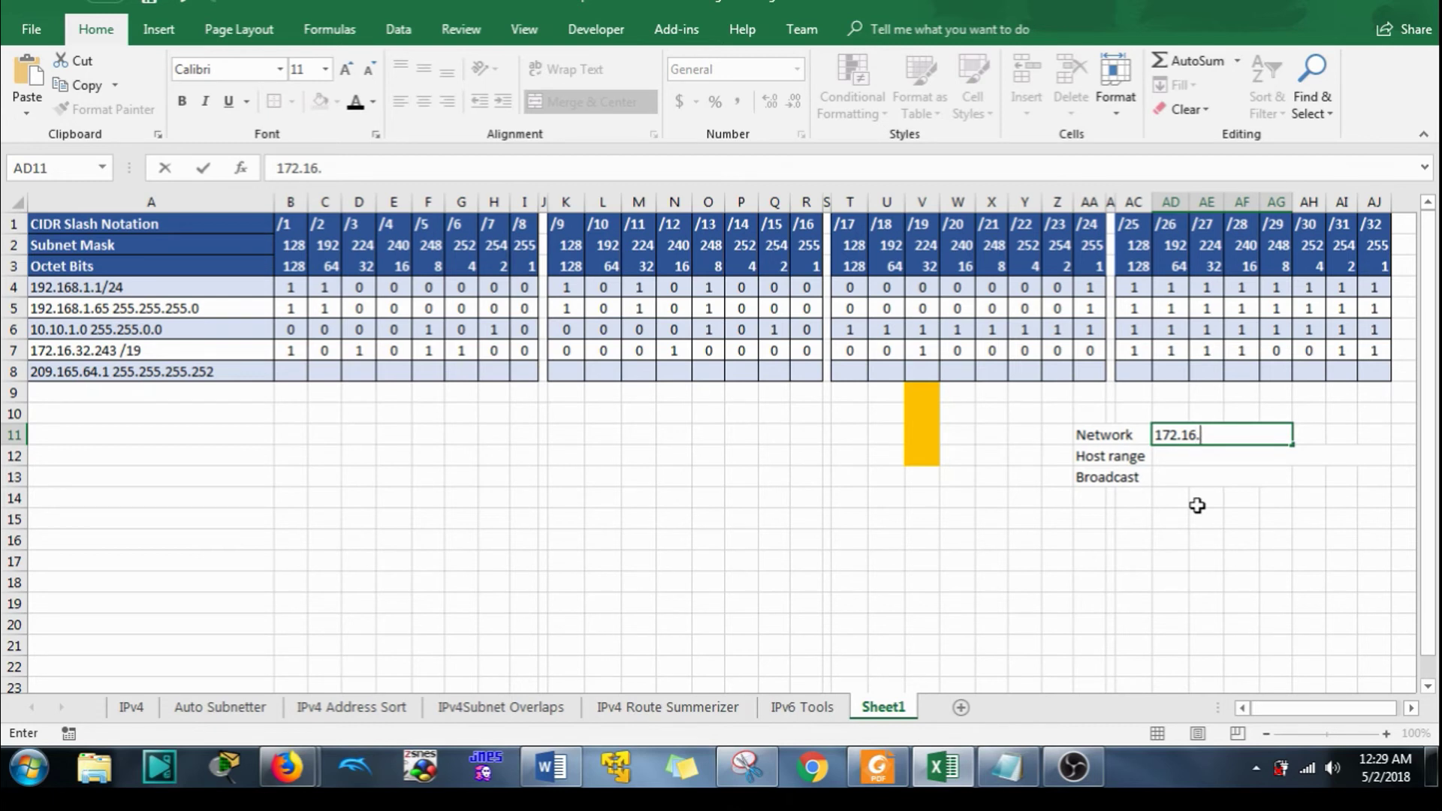
type("32")
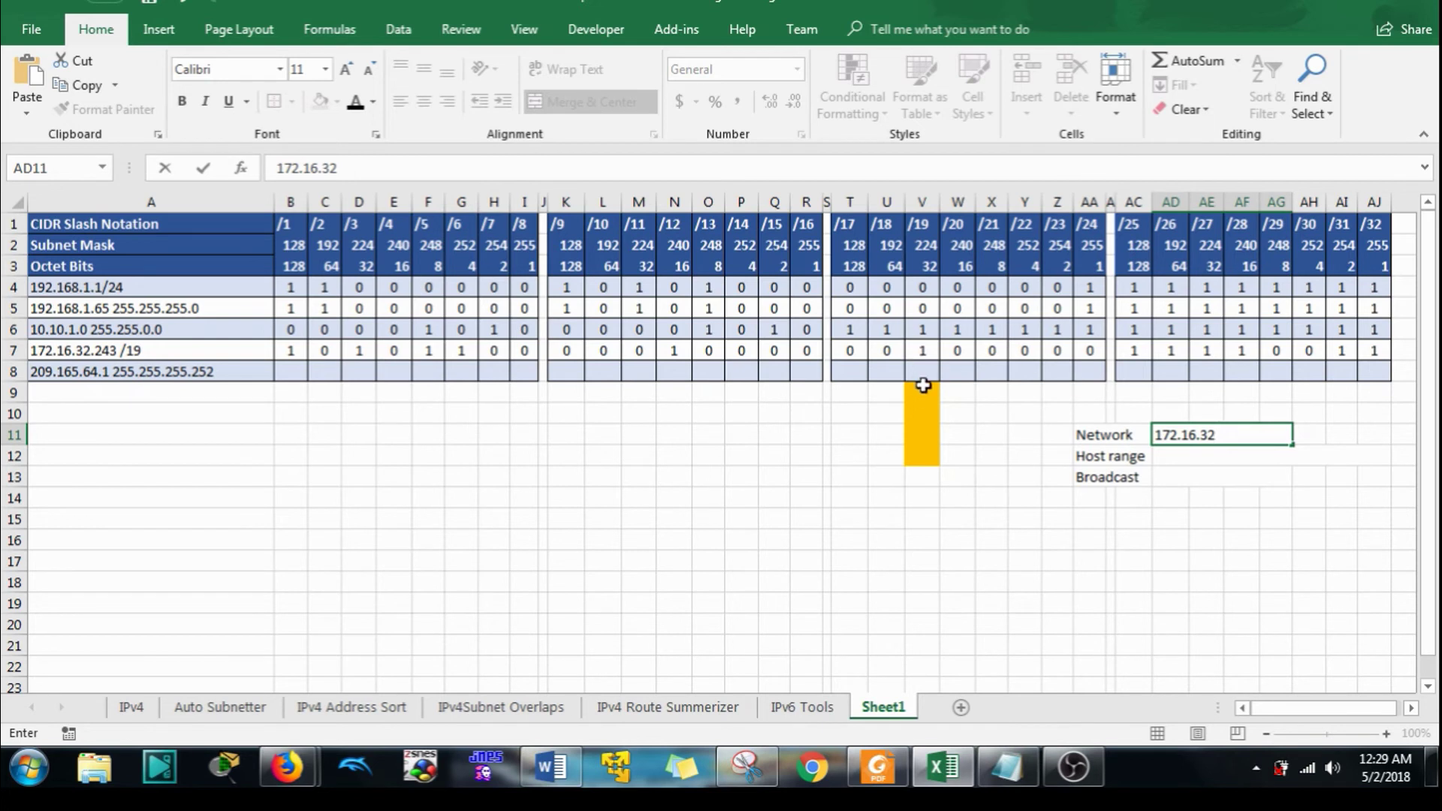
mouse_move(922, 388)
left_mouse_down()
mouse_move(923, 242)
mouse_move(908, 356)
mouse_move(918, 329)
mouse_move(929, 389)
left_mouse_up()
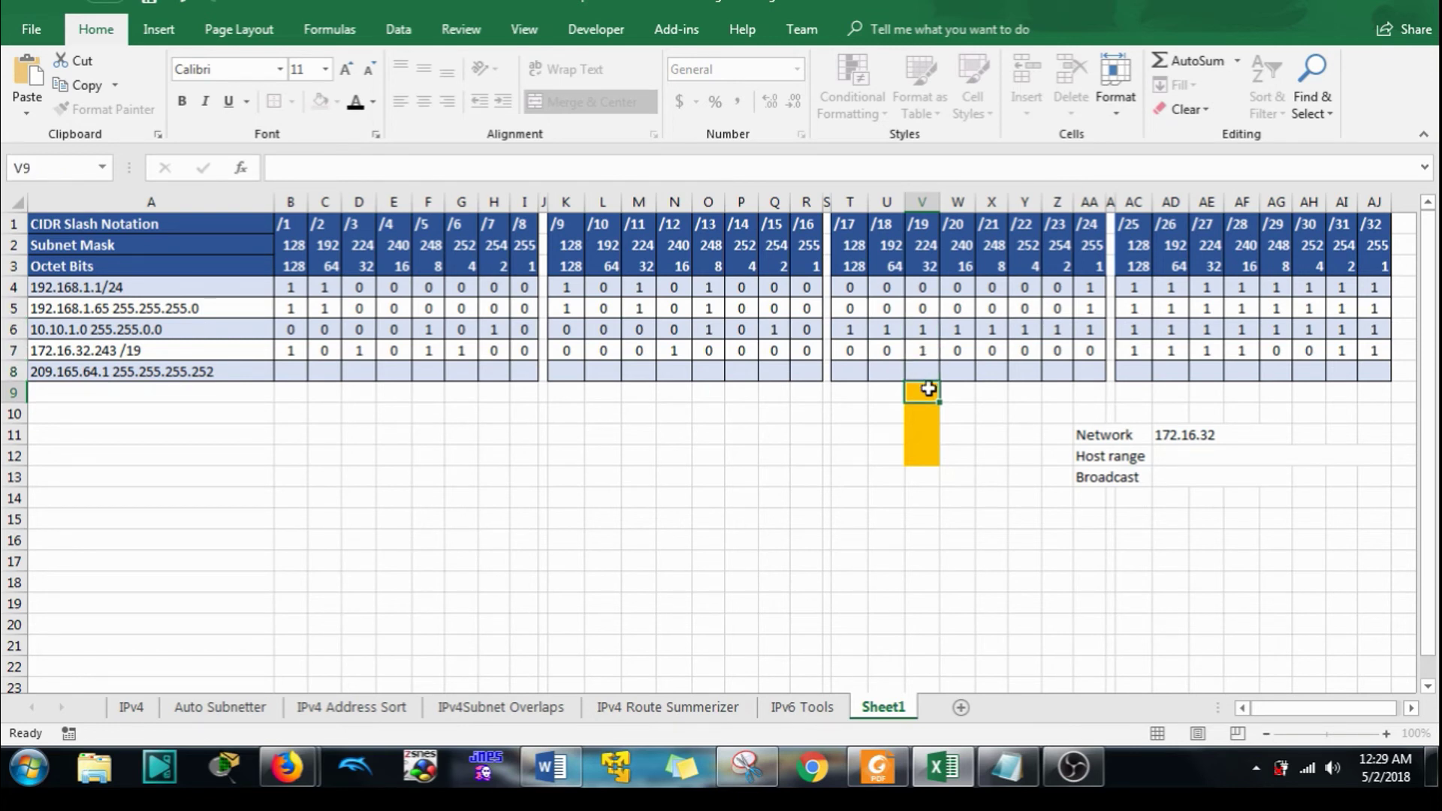
Change the address in A7 to 172.16.34.243 /19 and enter 1 for the third octet's 2 bit in Z7.
double_click(91, 351)
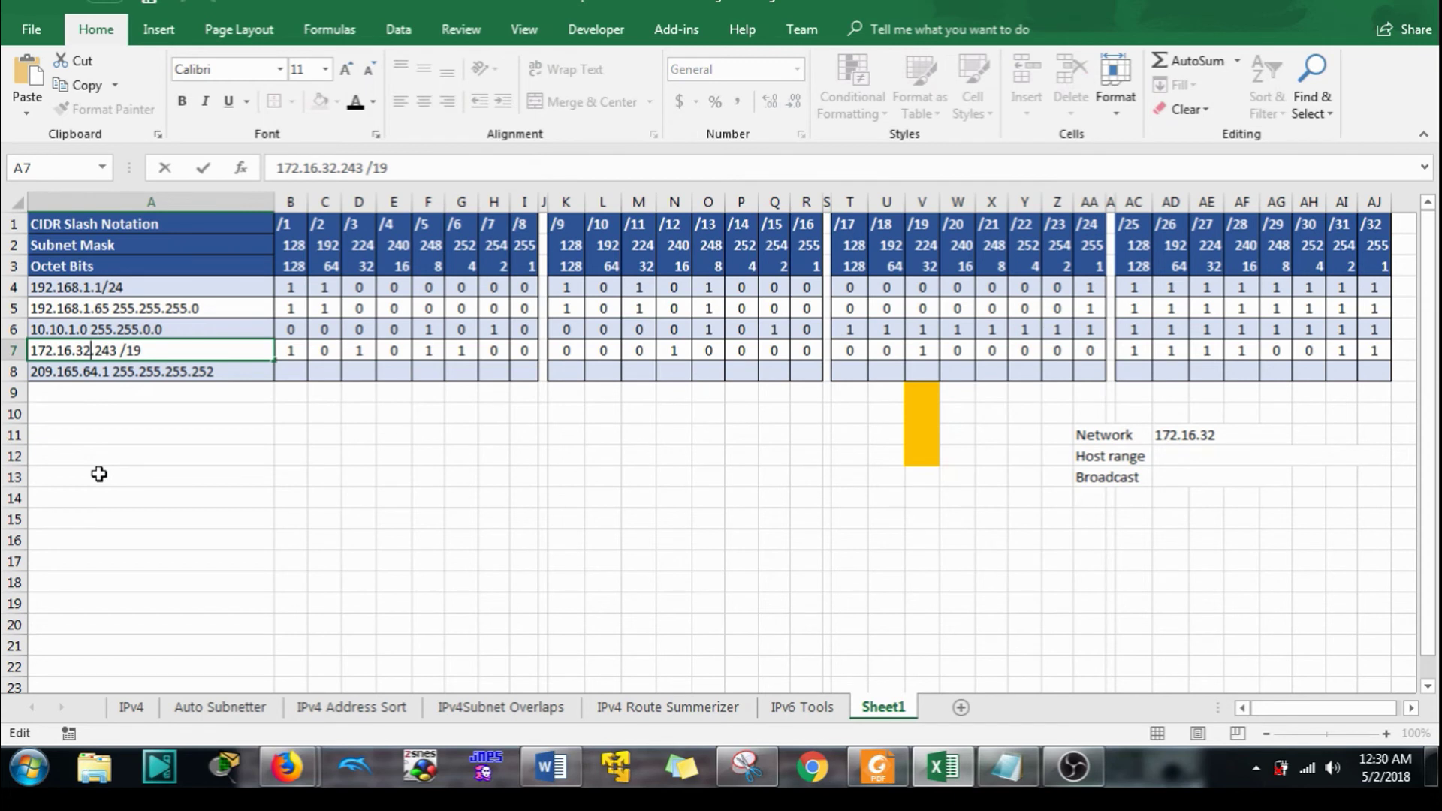
key("BackSpace")
type("4")
key("Return")
left_click(151, 413)
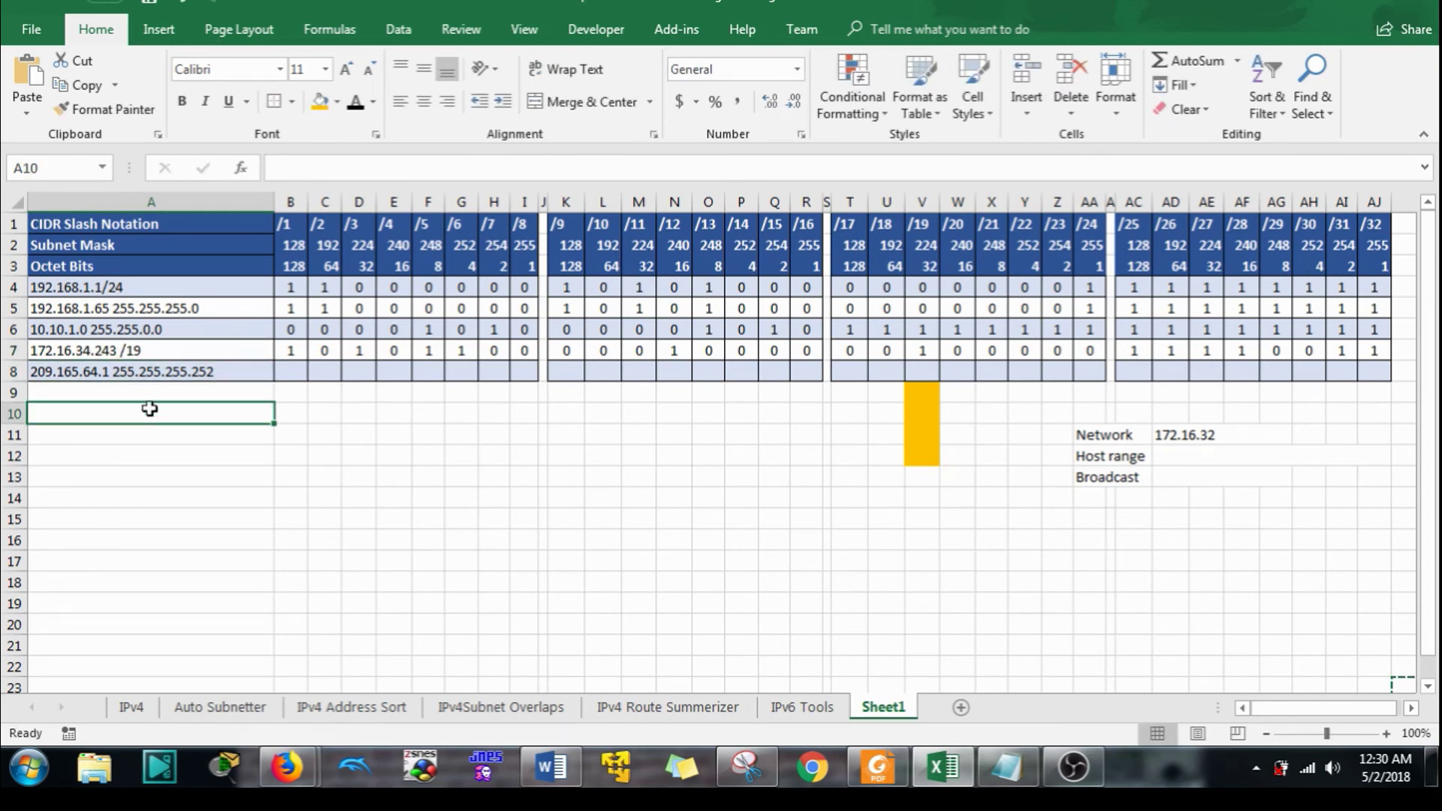
left_click(926, 350)
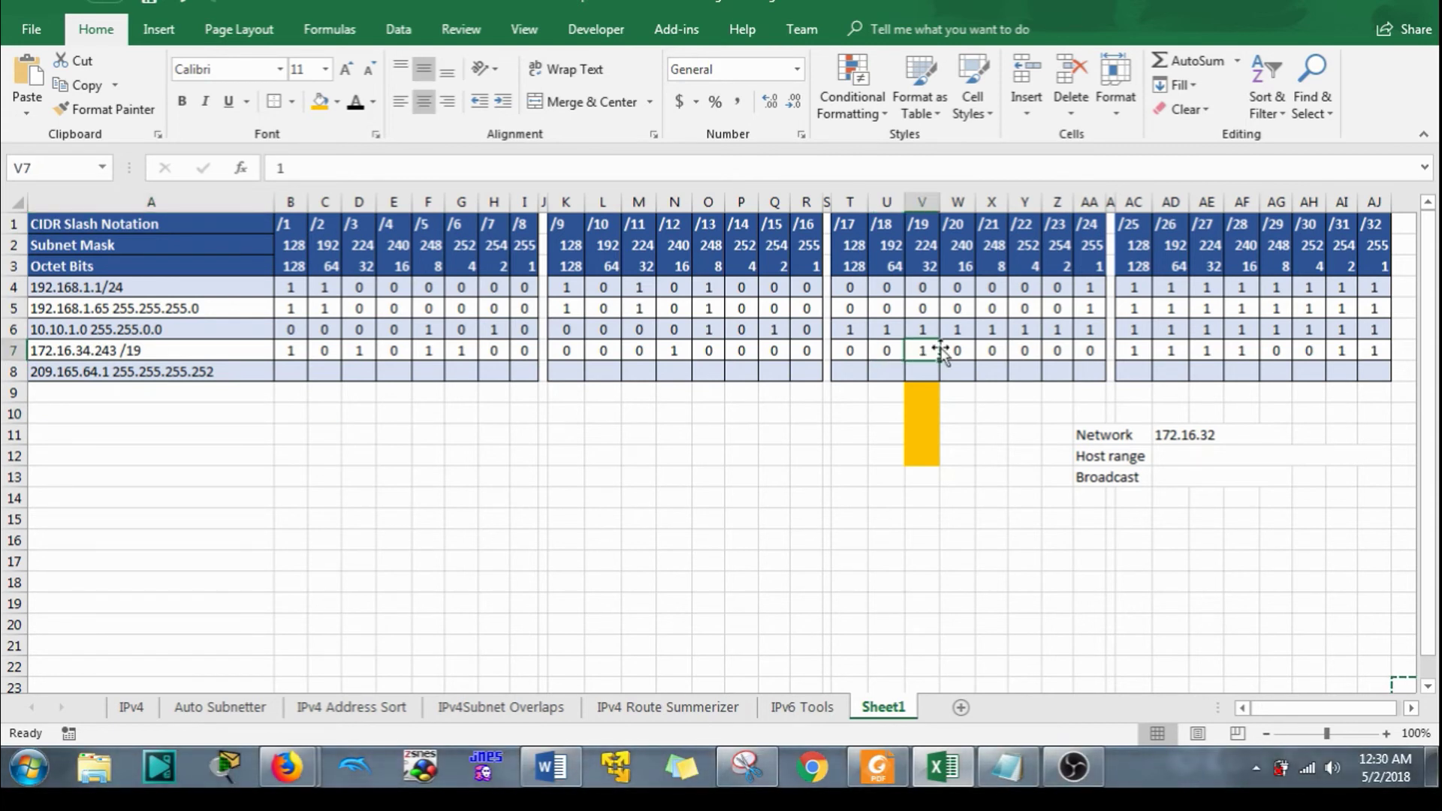
left_click(1057, 353)
type("1")
key("Return")
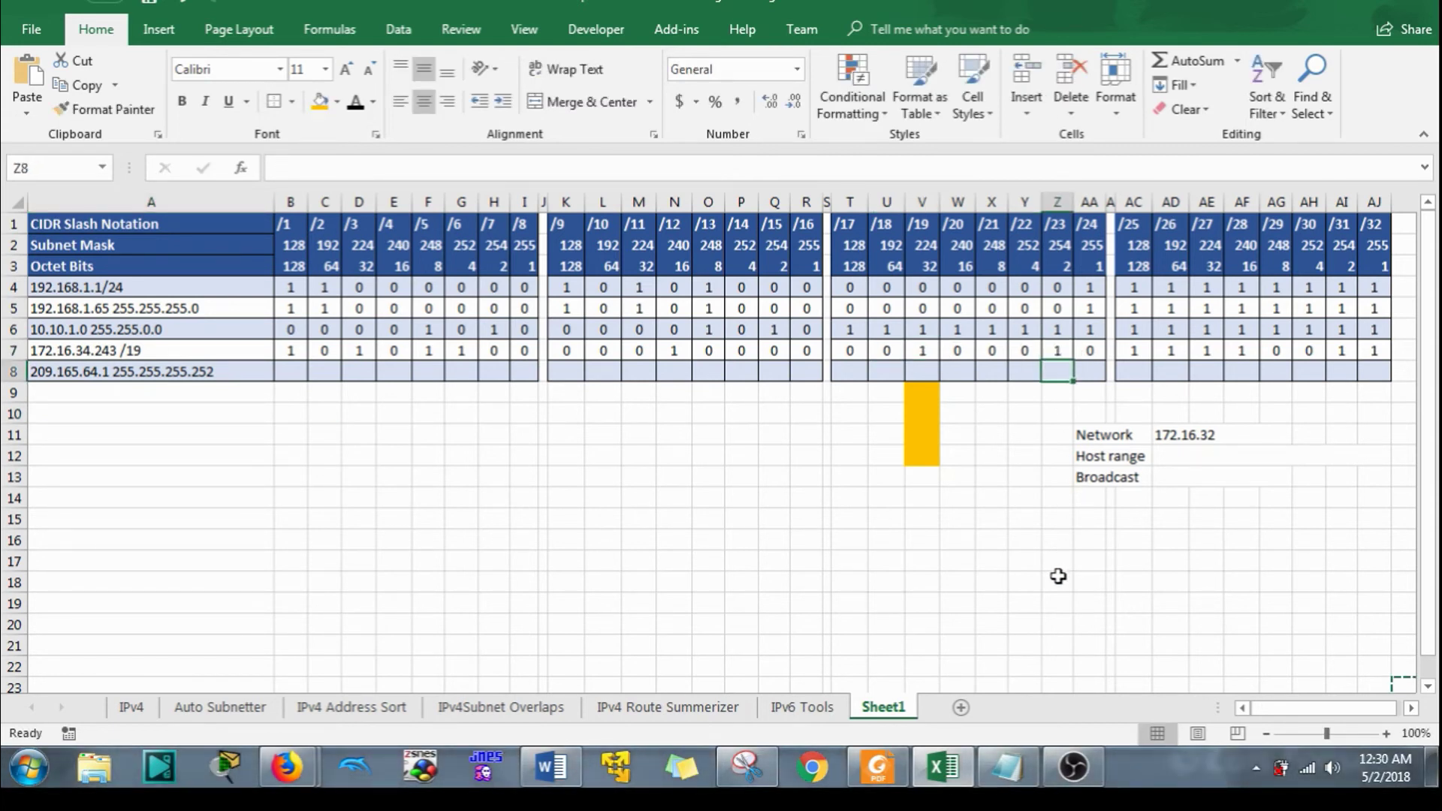
left_click(995, 391)
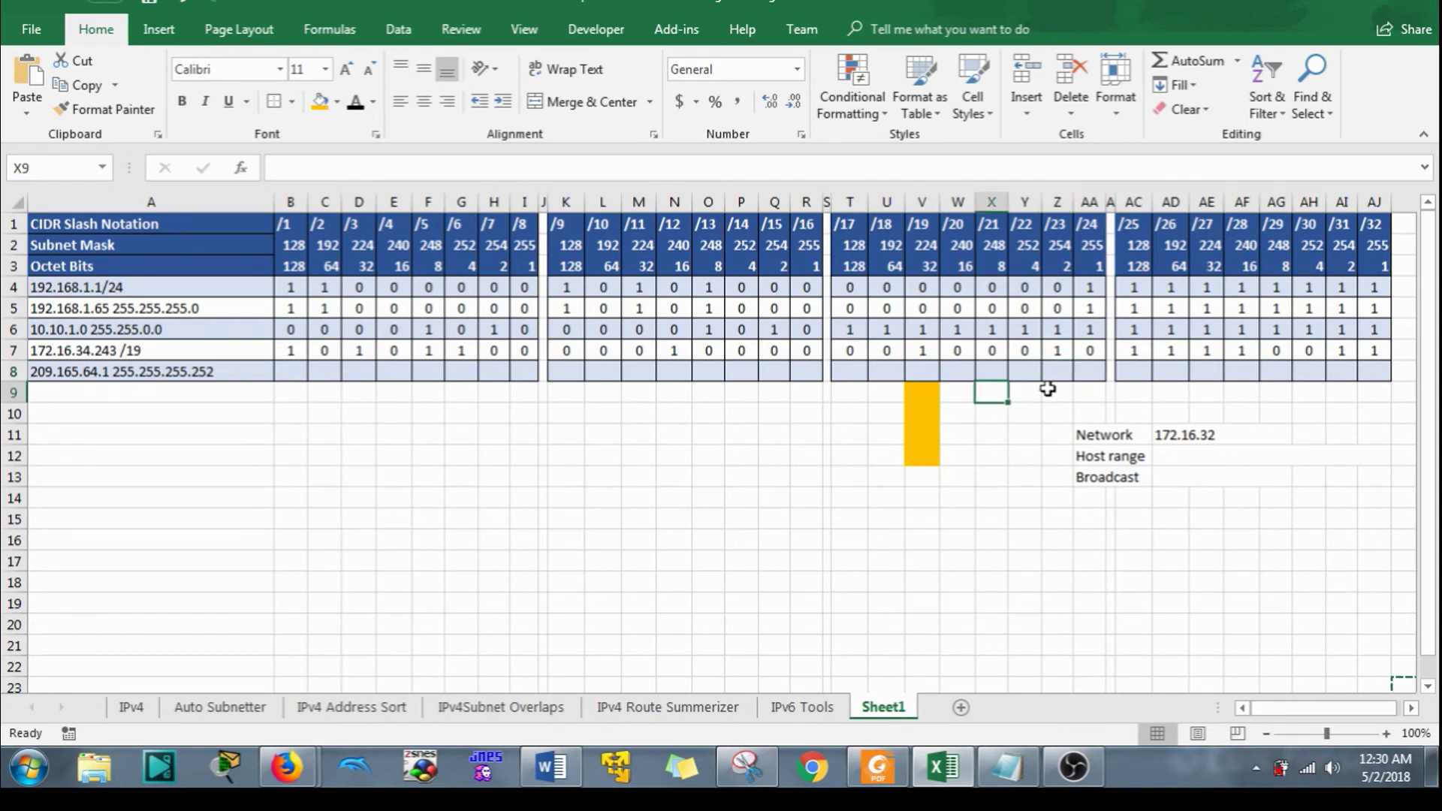
Compare row 7's bits on both sides of the /19 boundary and complete the network address in AD11 as 172.16.32.0.
left_click_drag(921, 413, 924, 218)
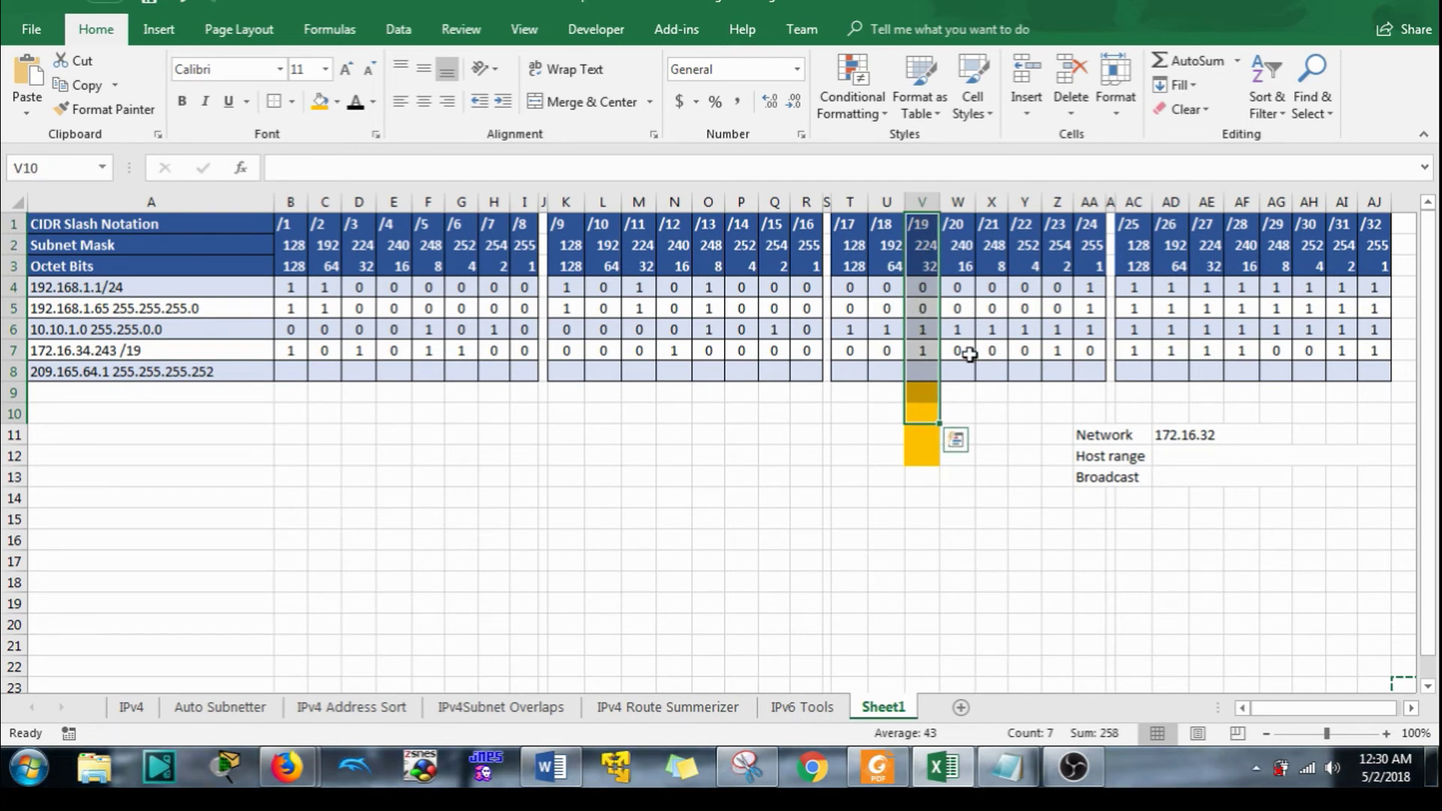
left_click_drag(969, 355, 1373, 357)
left_click_drag(925, 351, 297, 354)
left_click(990, 433)
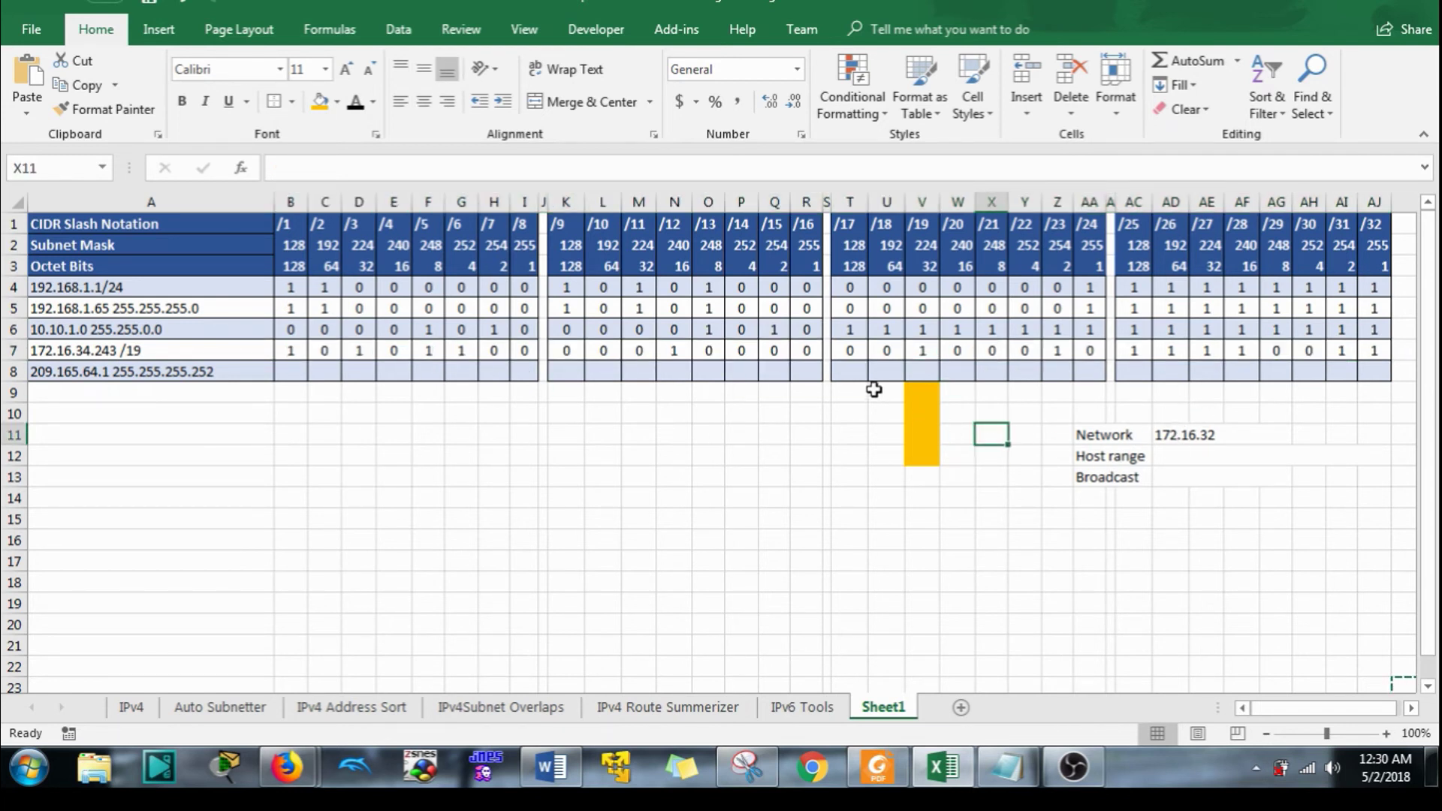
left_click(923, 407)
left_click_drag(923, 408, 921, 330)
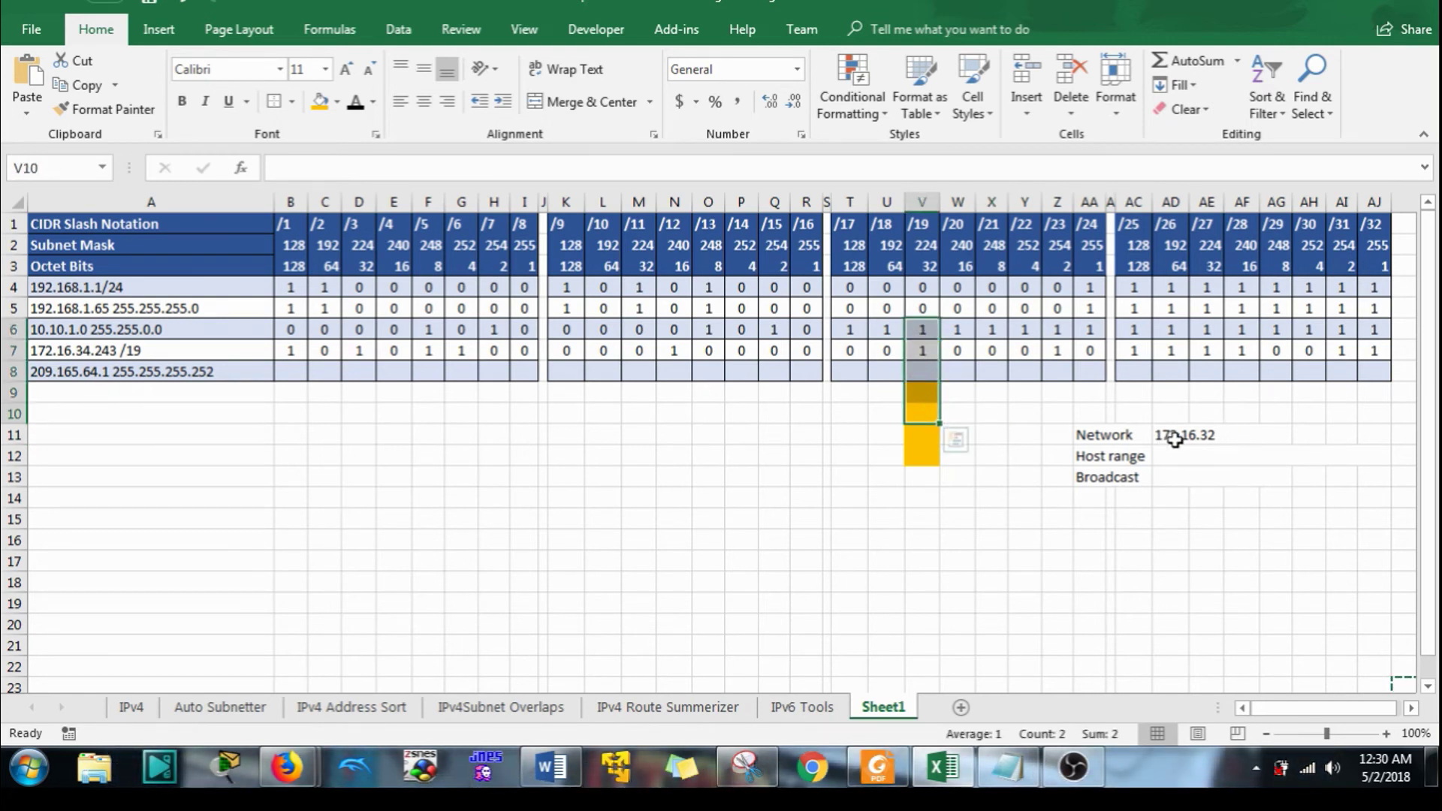
double_click(1221, 438)
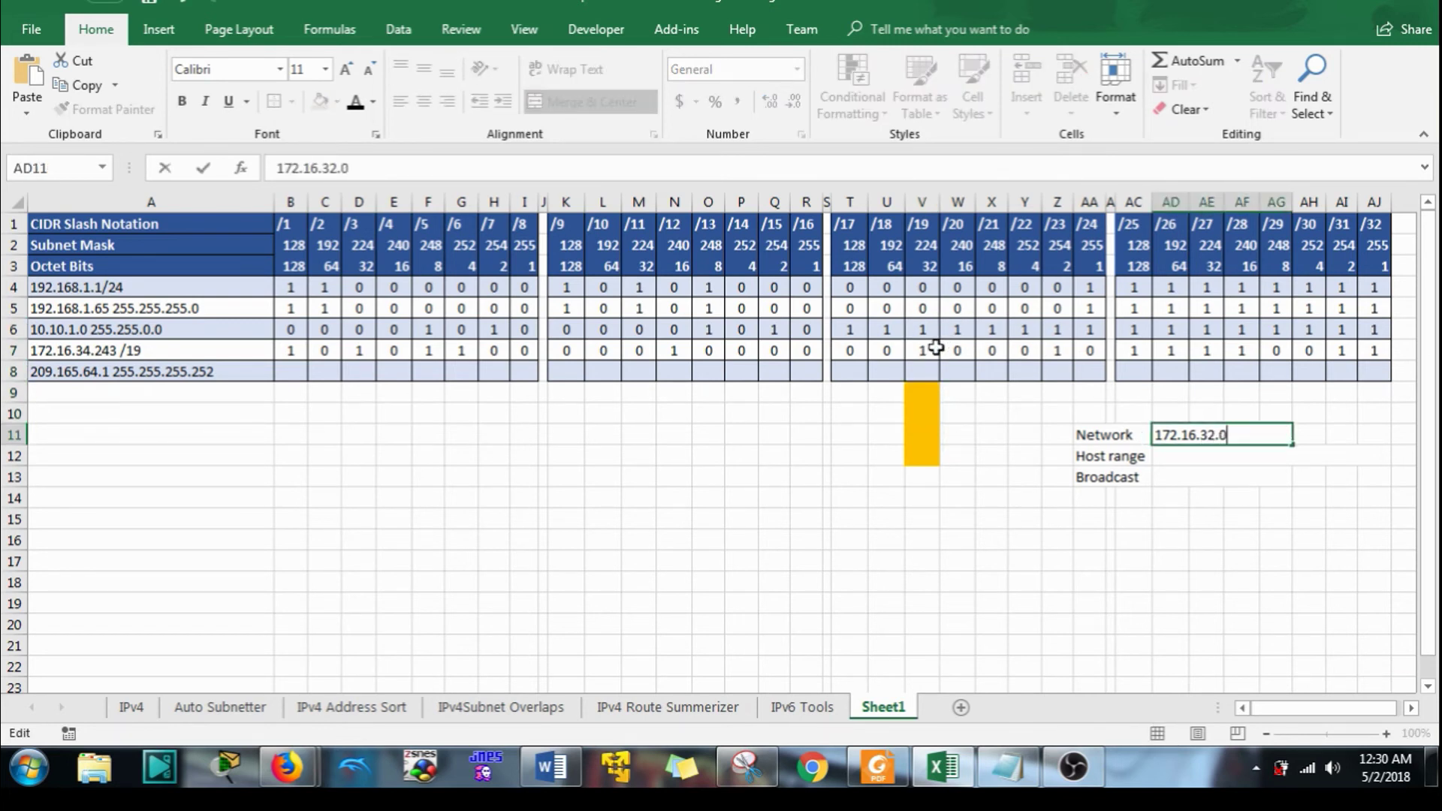
Set the host bits of row 7 in X7:AJ7 to 0 to represent the network address.
left_click_drag(992, 351, 1378, 356)
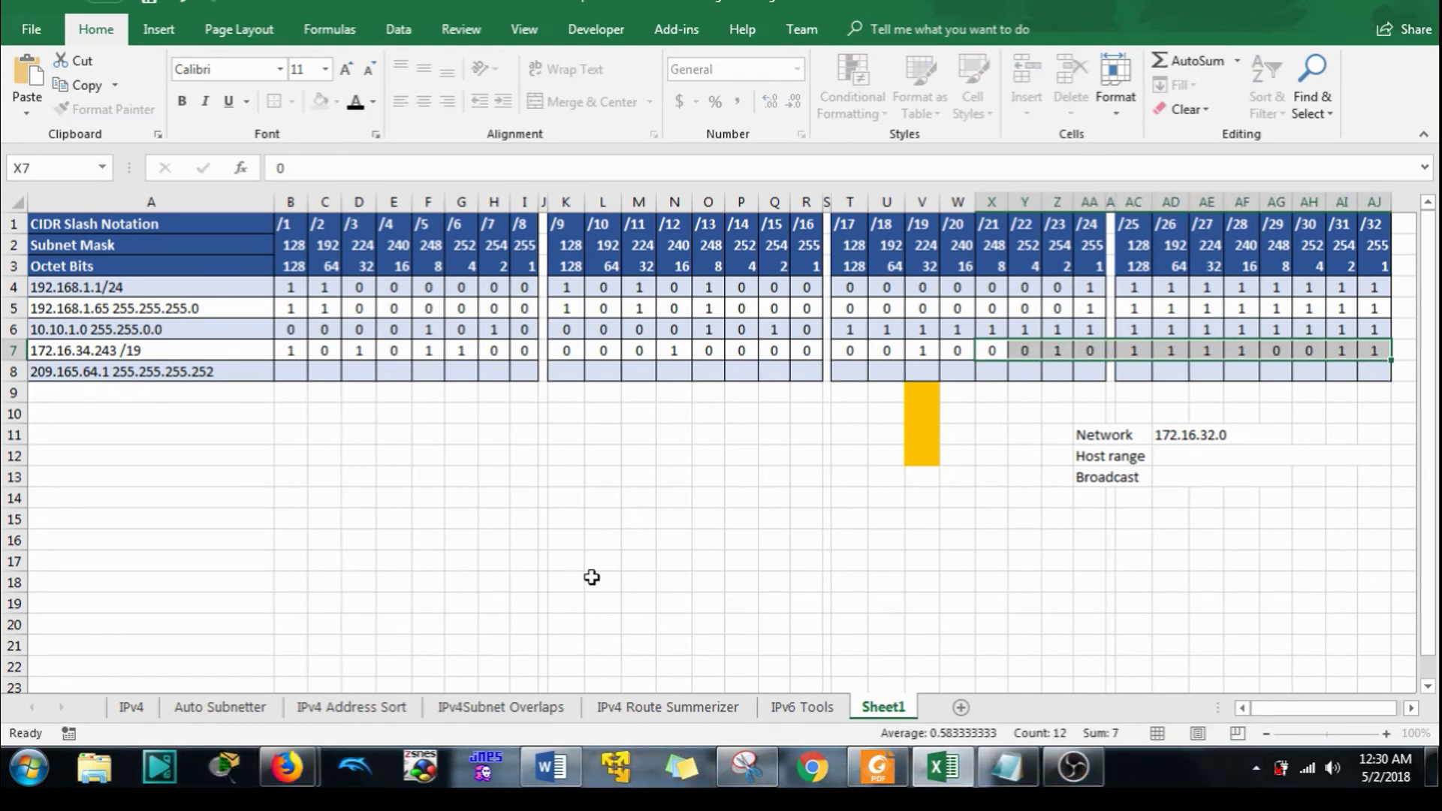
key("Tab")
key("Tab")
type("0")
key("Tab")
key("Tab")
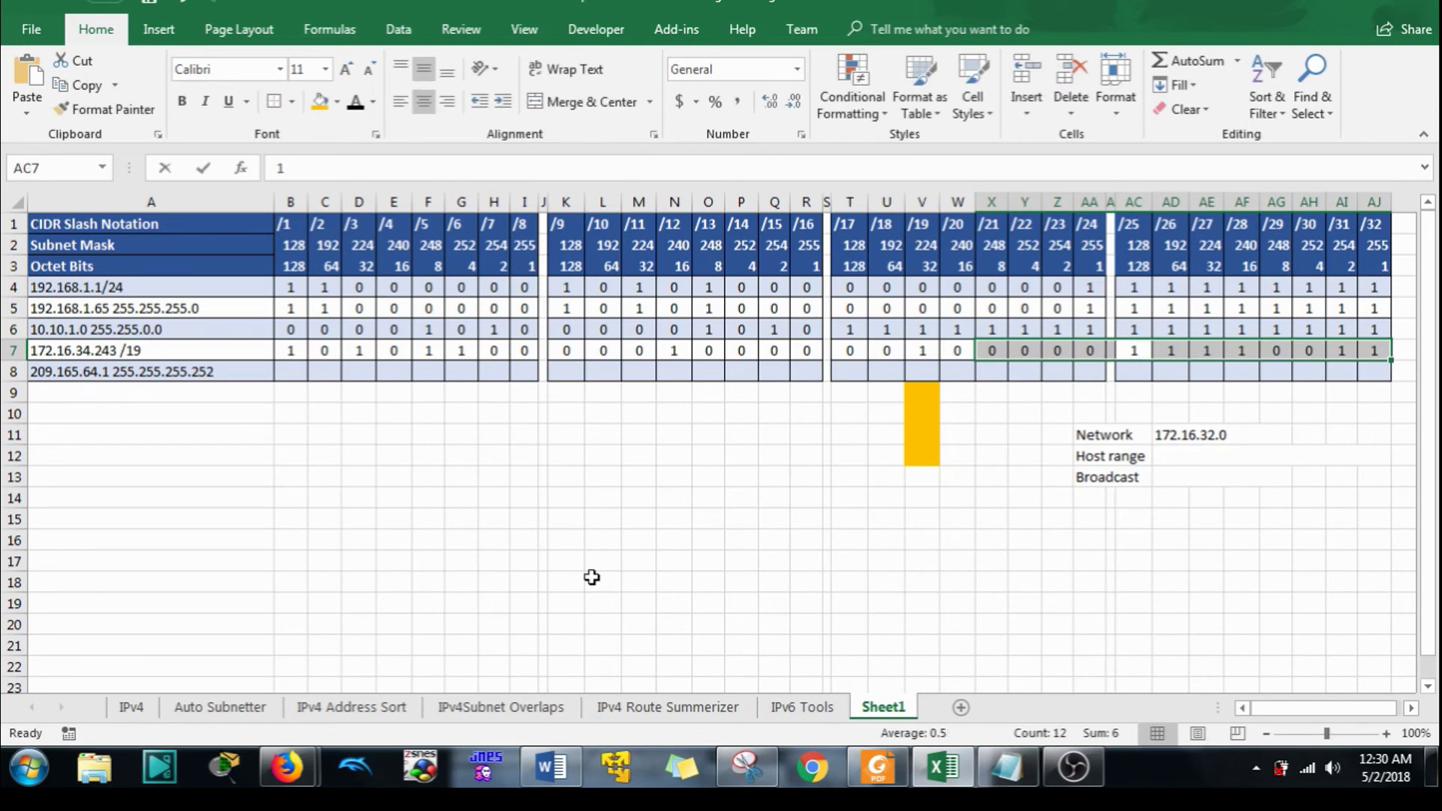
type("0\t0\t0\t0\t\t0\t")
type("0")
key("Tab")
type("0")
key("Tab")
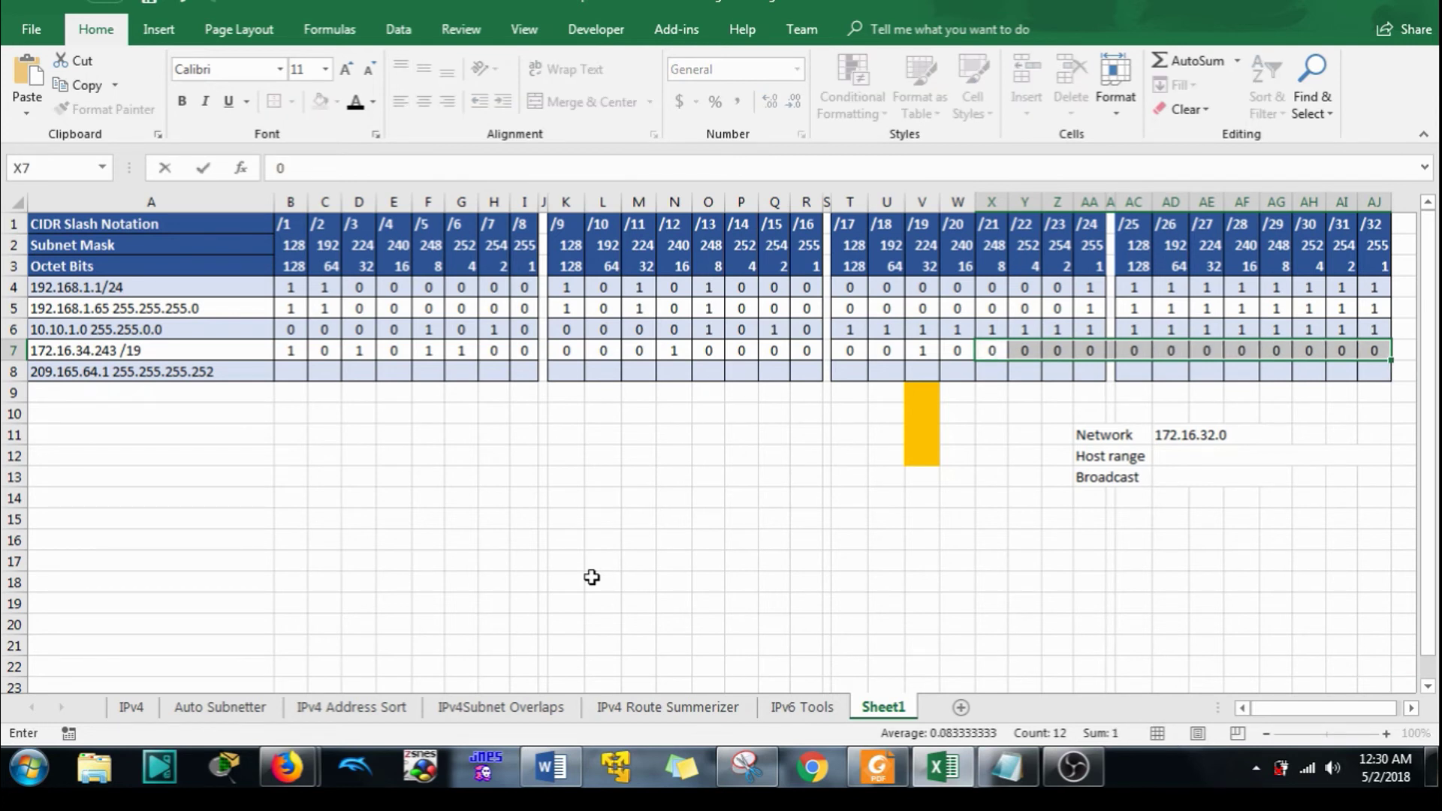
left_click(1112, 582)
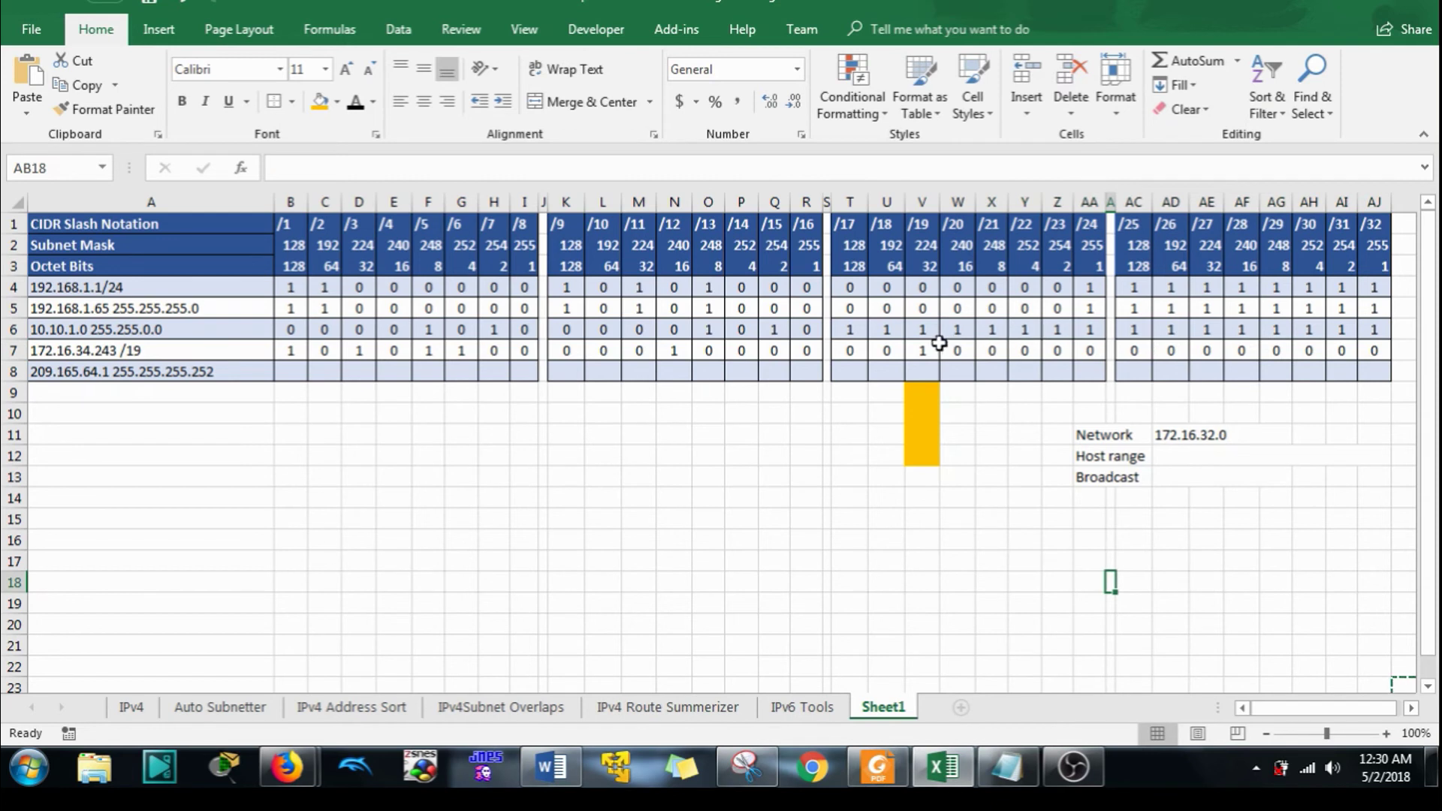
Set all host bits in W7:AJ7 to 1 to represent the broadcast address, correcting AJ7 to a single 1.
left_click_drag(955, 351, 1375, 351)
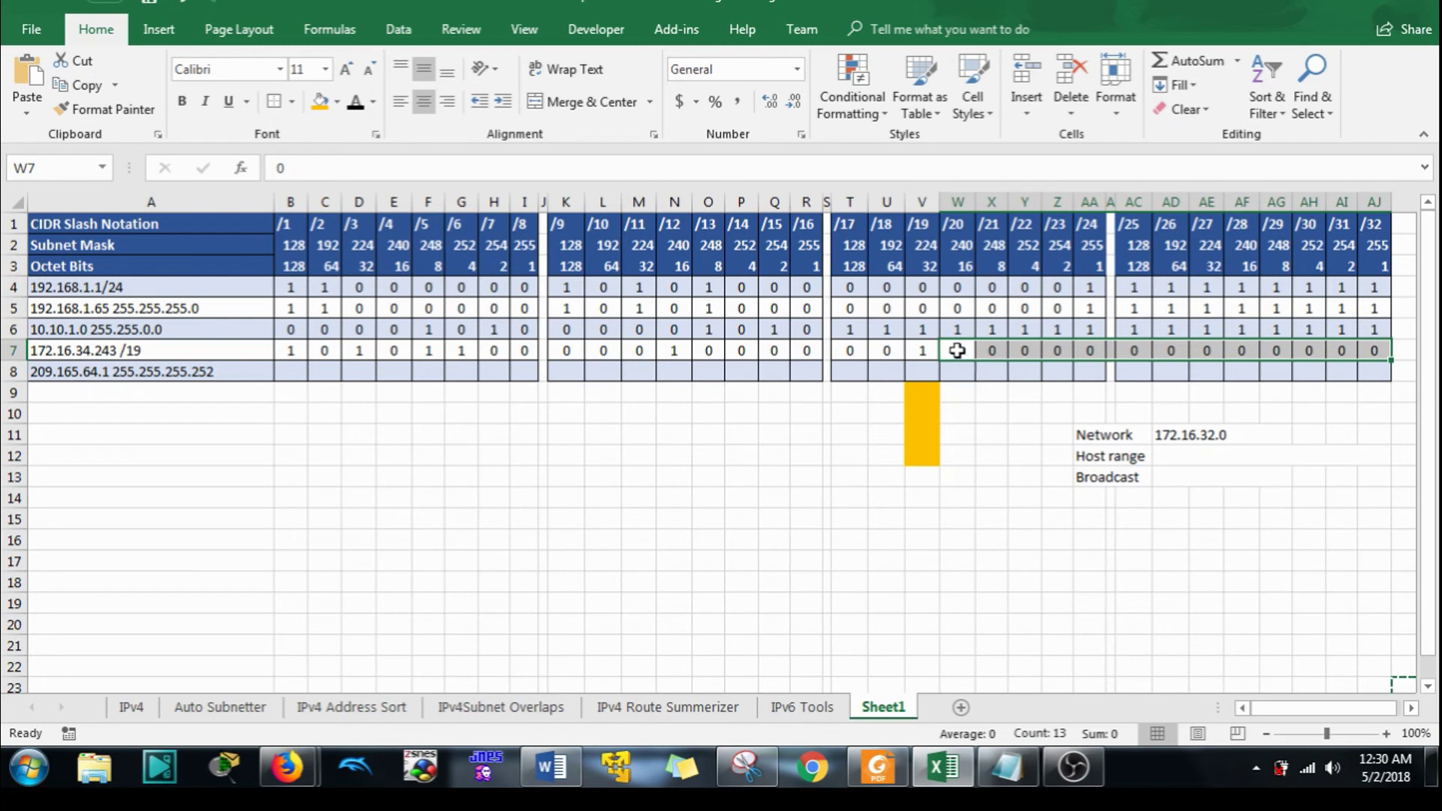
type("1 1 1 1 1 1 1 1 1")
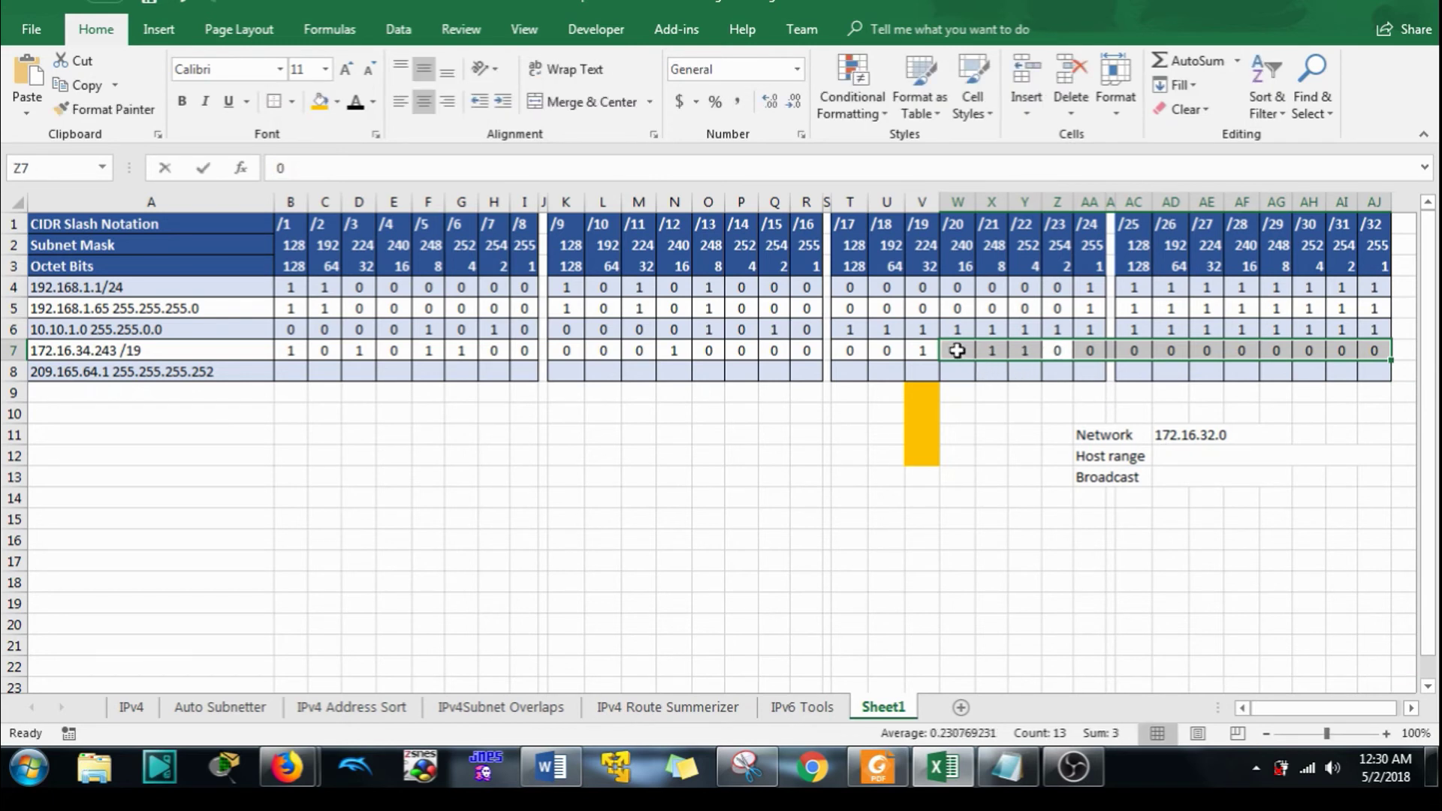
type(" 1 1 1 11")
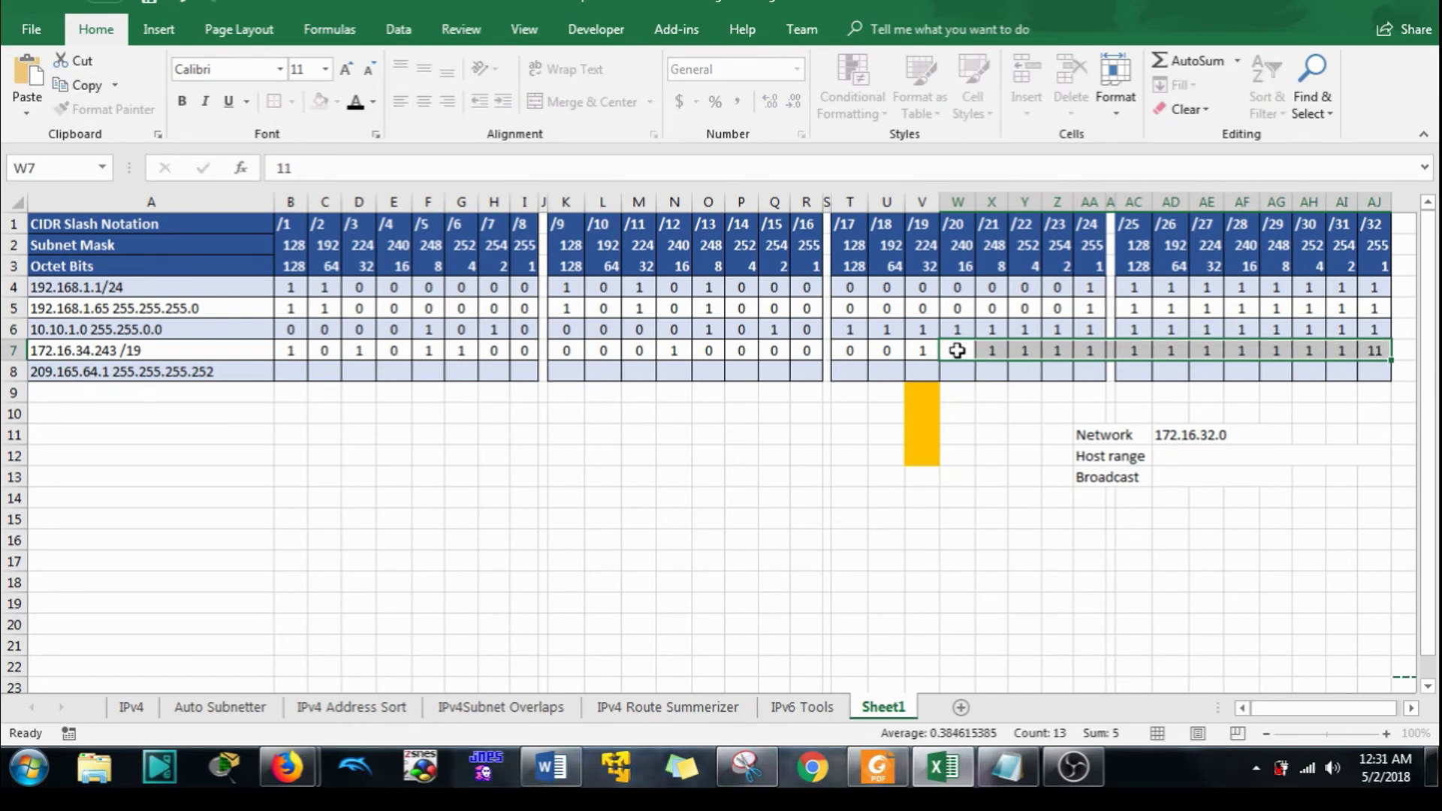
double_click(1376, 351)
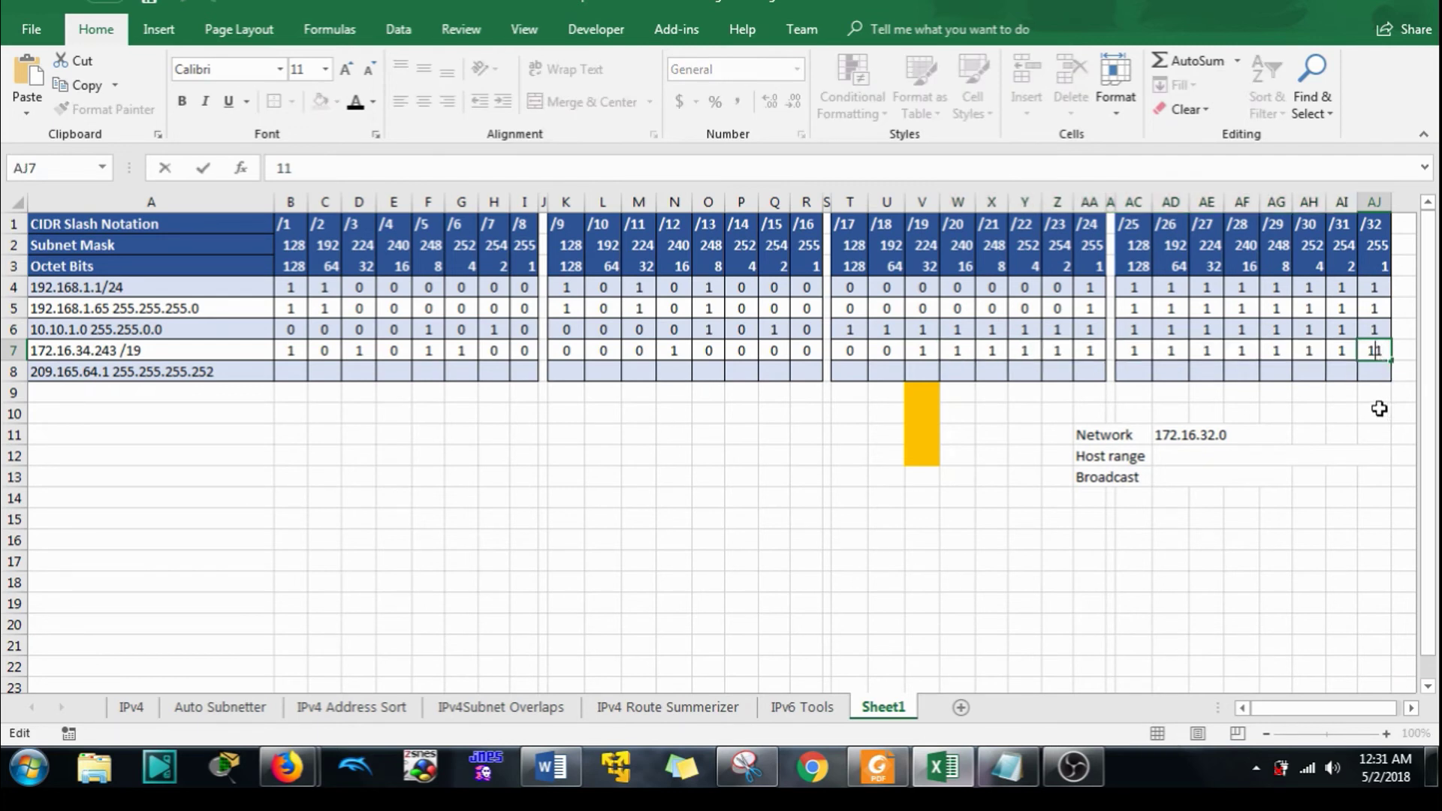
key("Return")
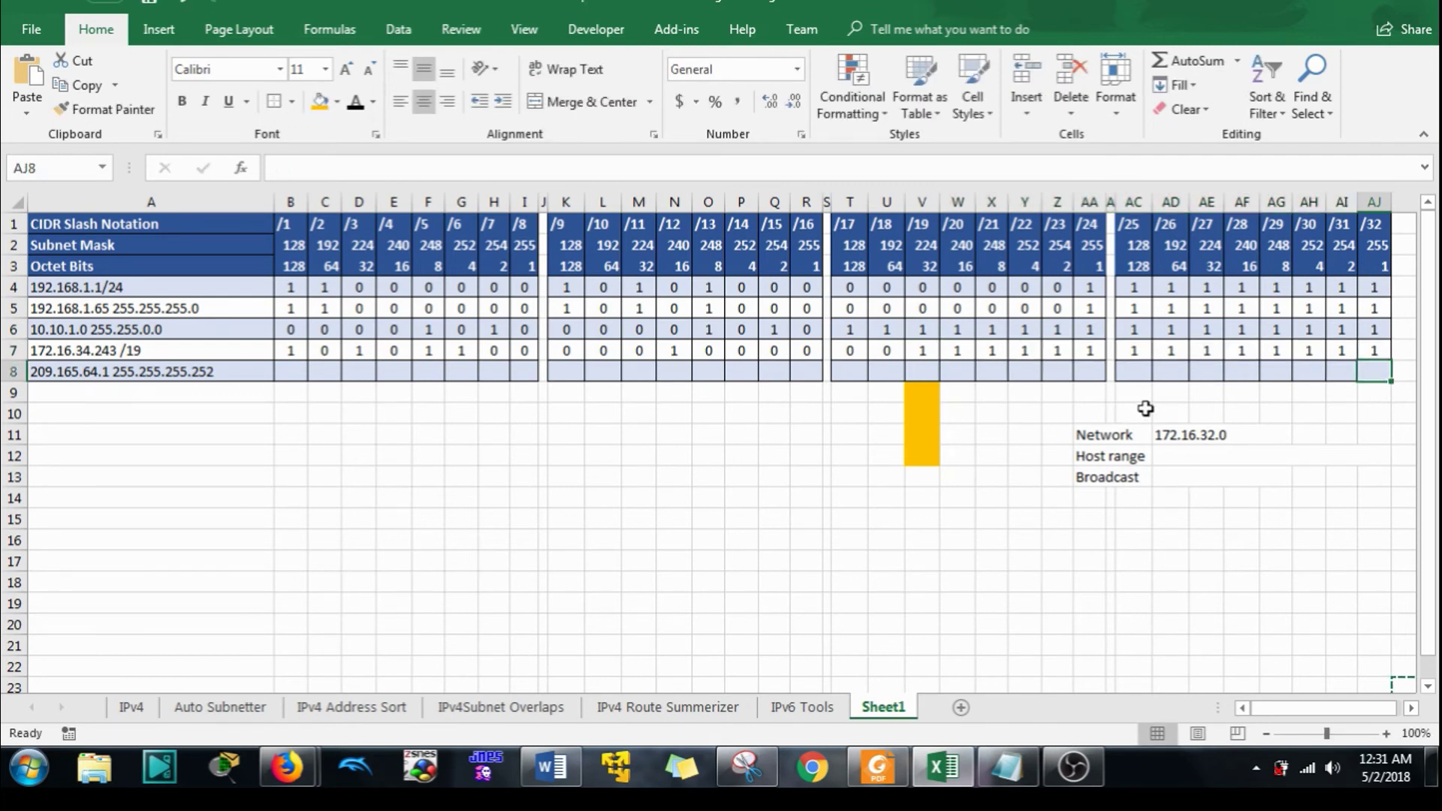
Review row 7's third- and fourth-octet bits and enter the broadcast address 172.16.63.255 in AD13.
left_click_drag(1374, 351, 923, 352)
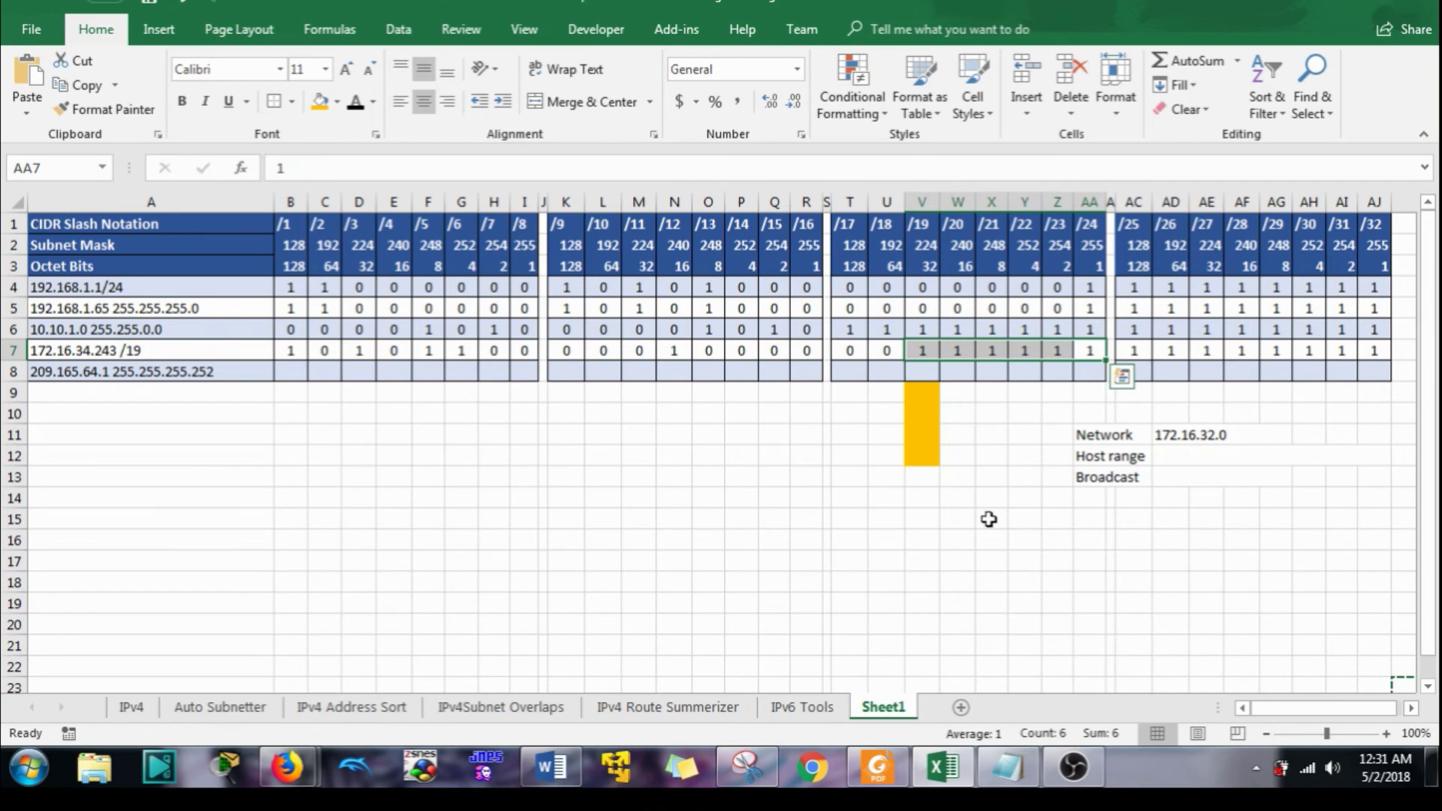
left_click(1172, 477)
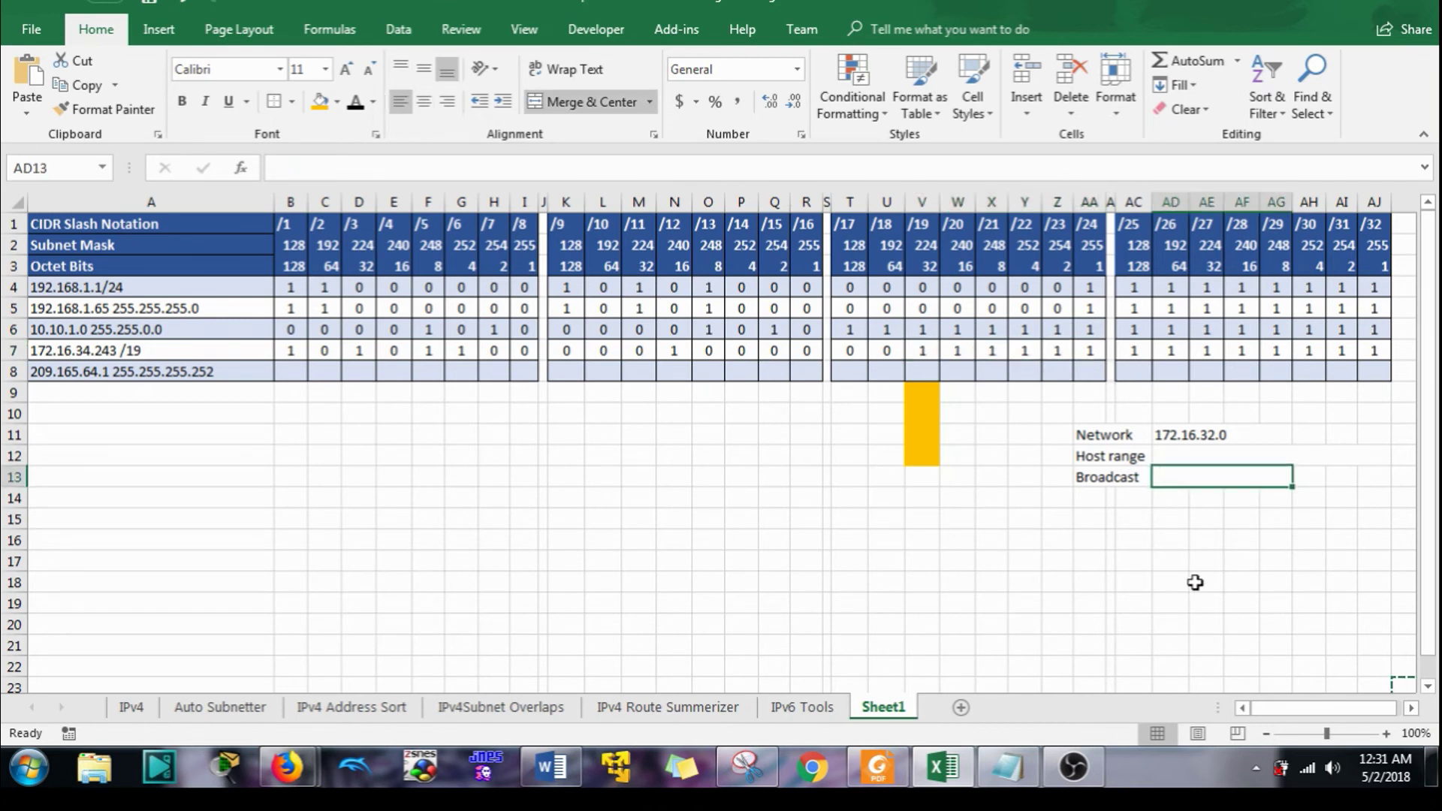
type("172.16")
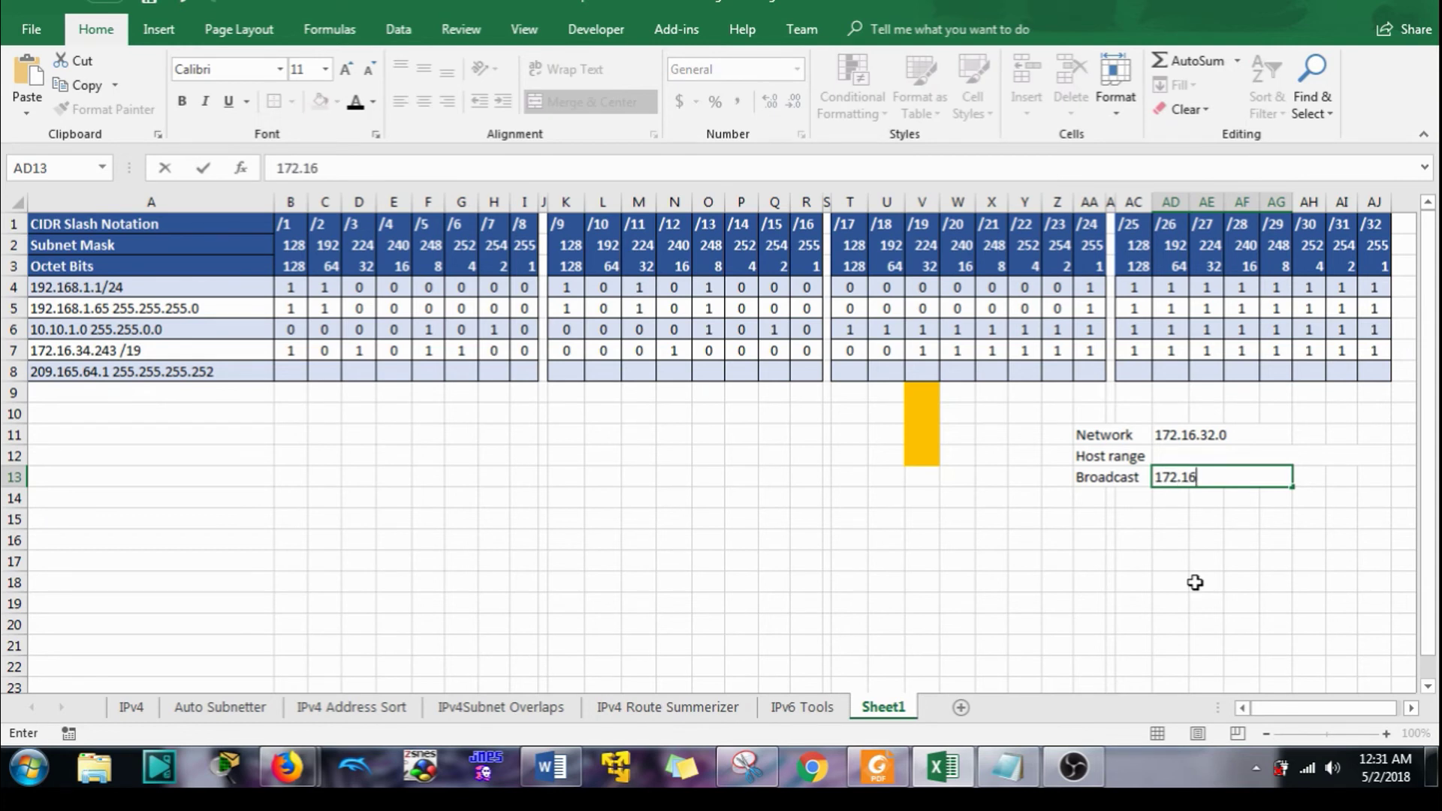
type(".")
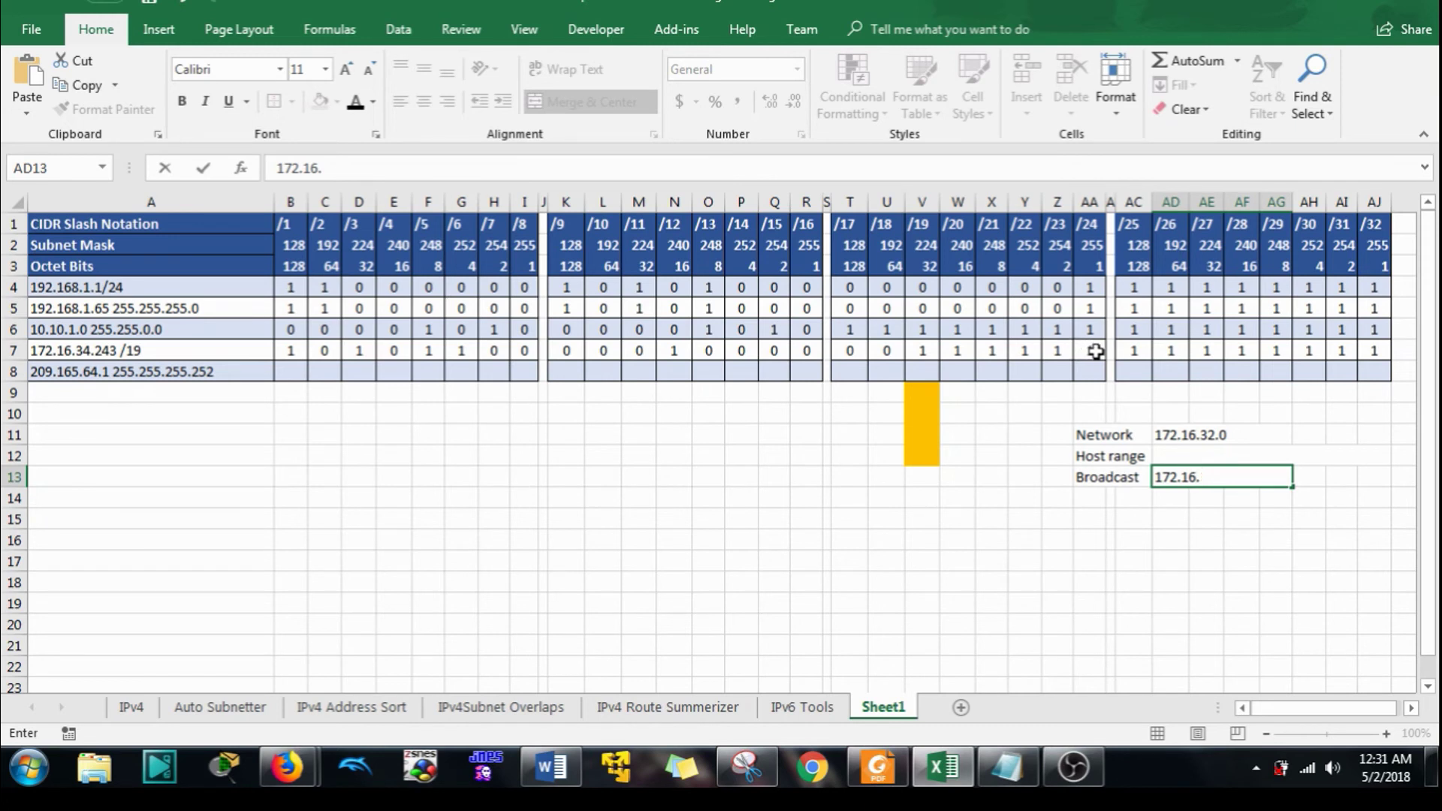
left_click_drag(1098, 350, 931, 350)
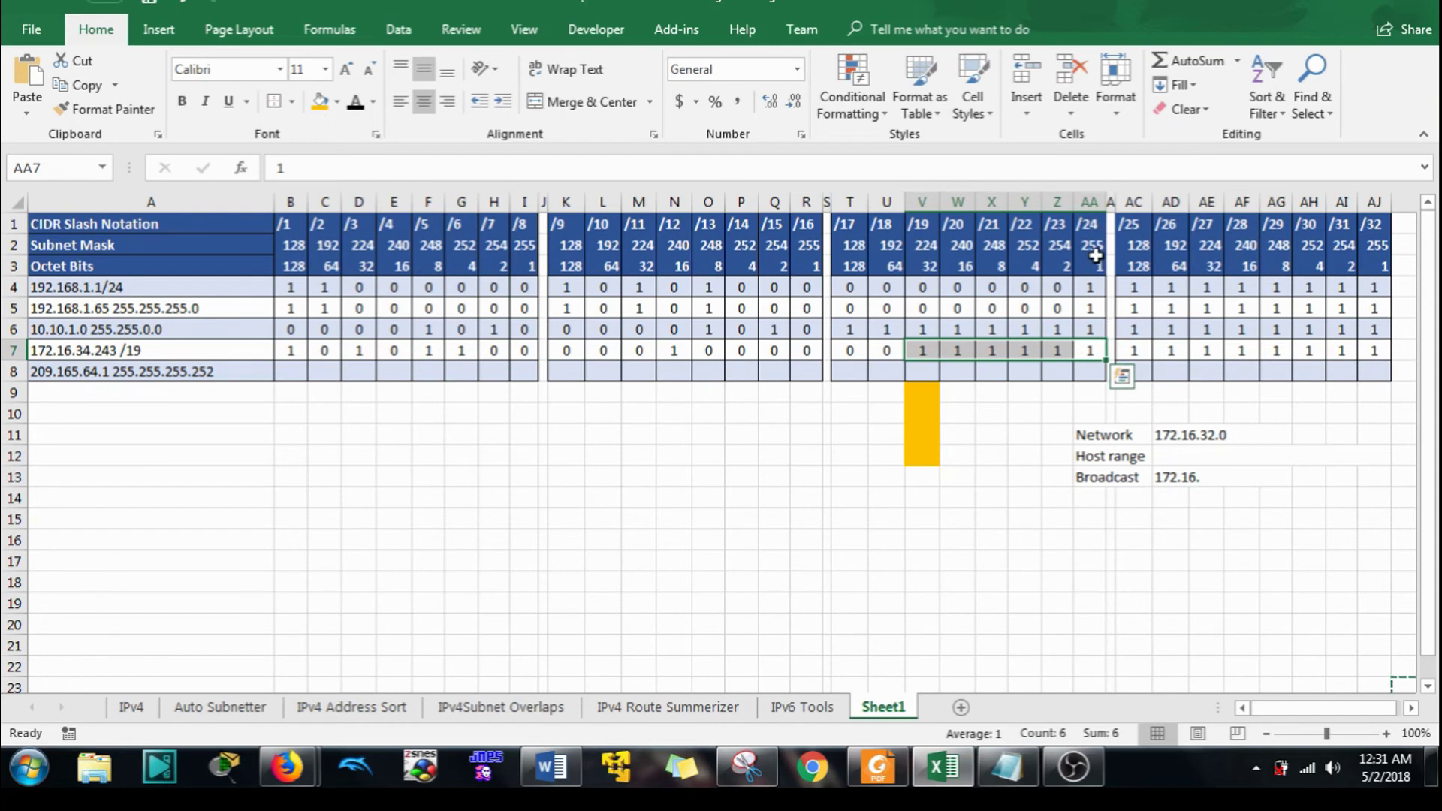
left_click_drag(1091, 350, 933, 345)
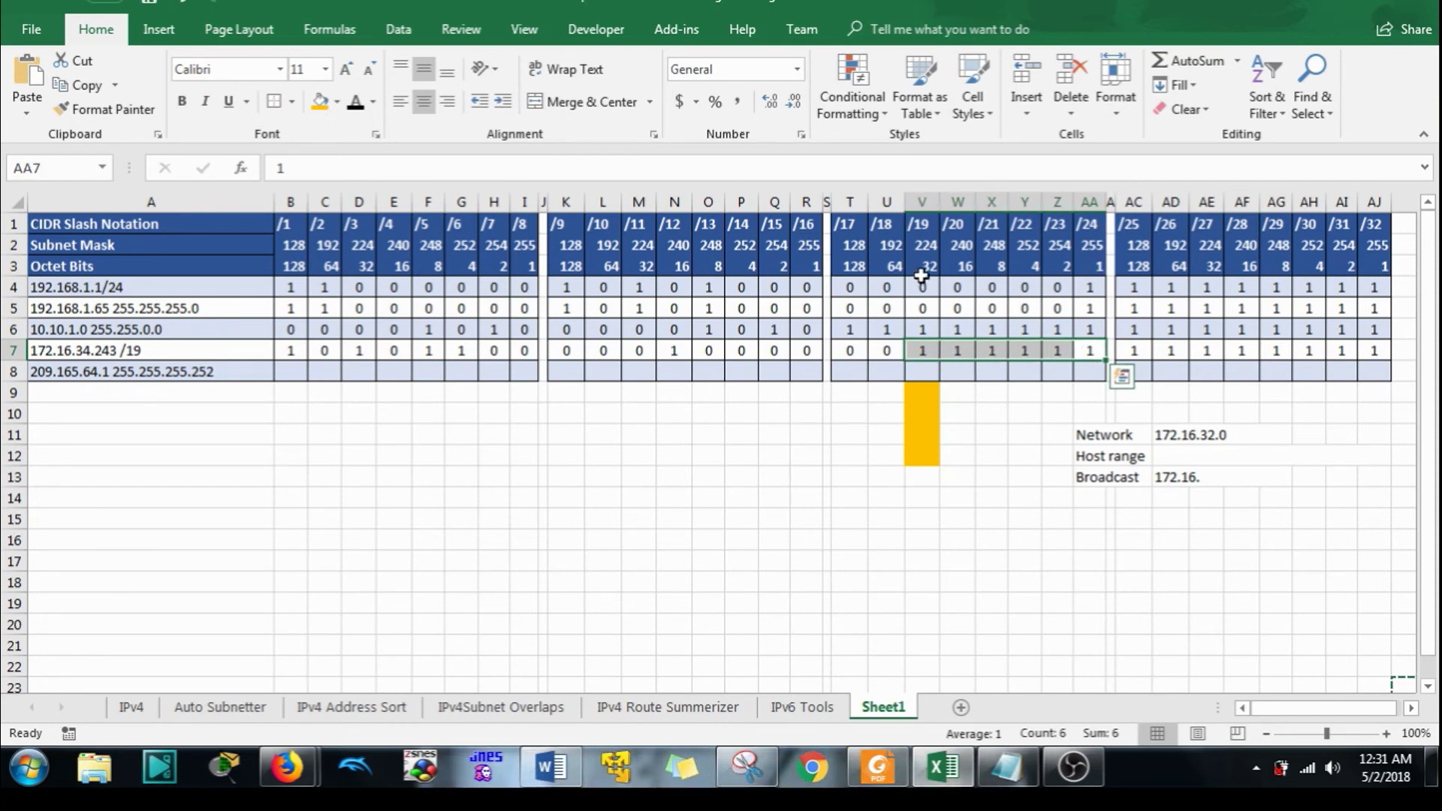
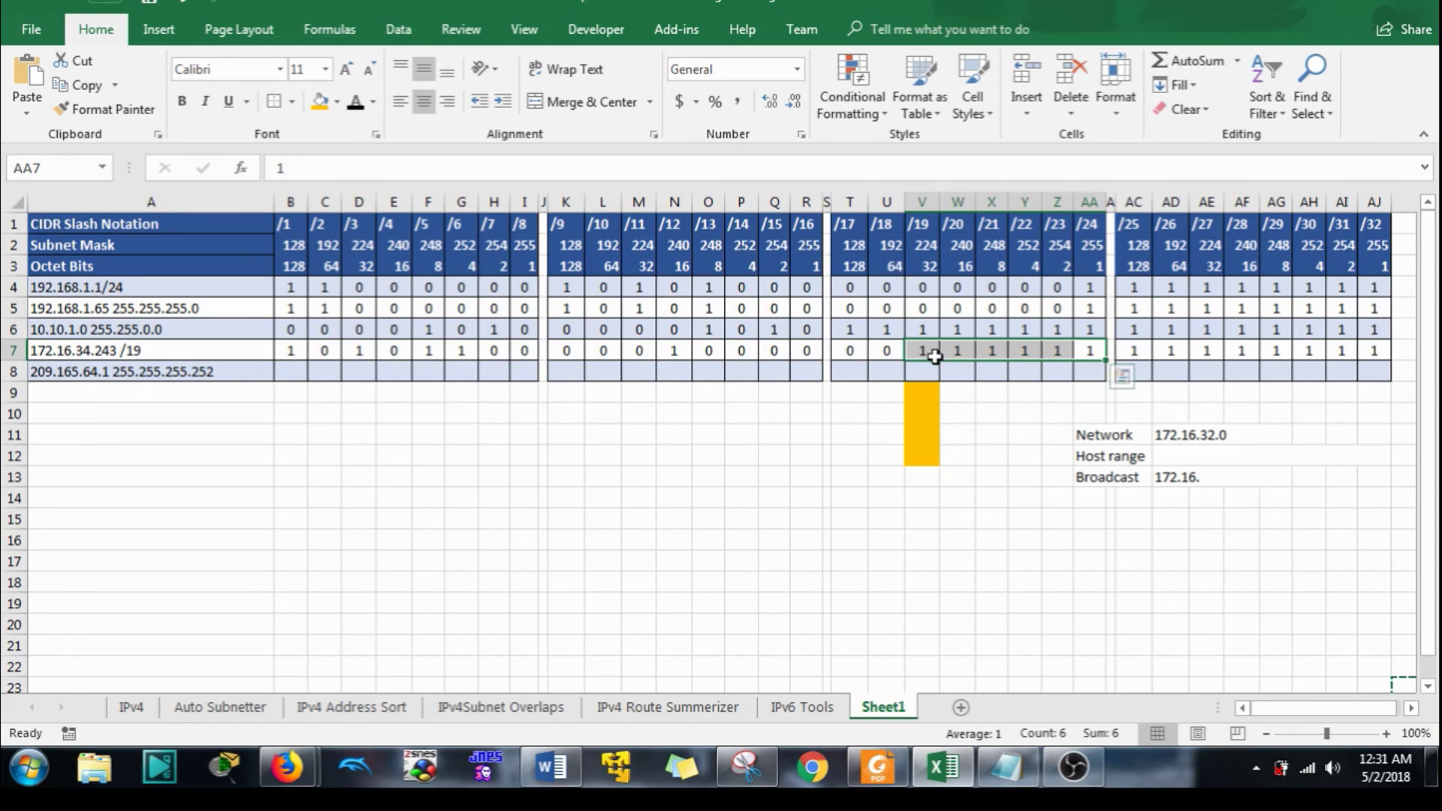
double_click(1210, 478)
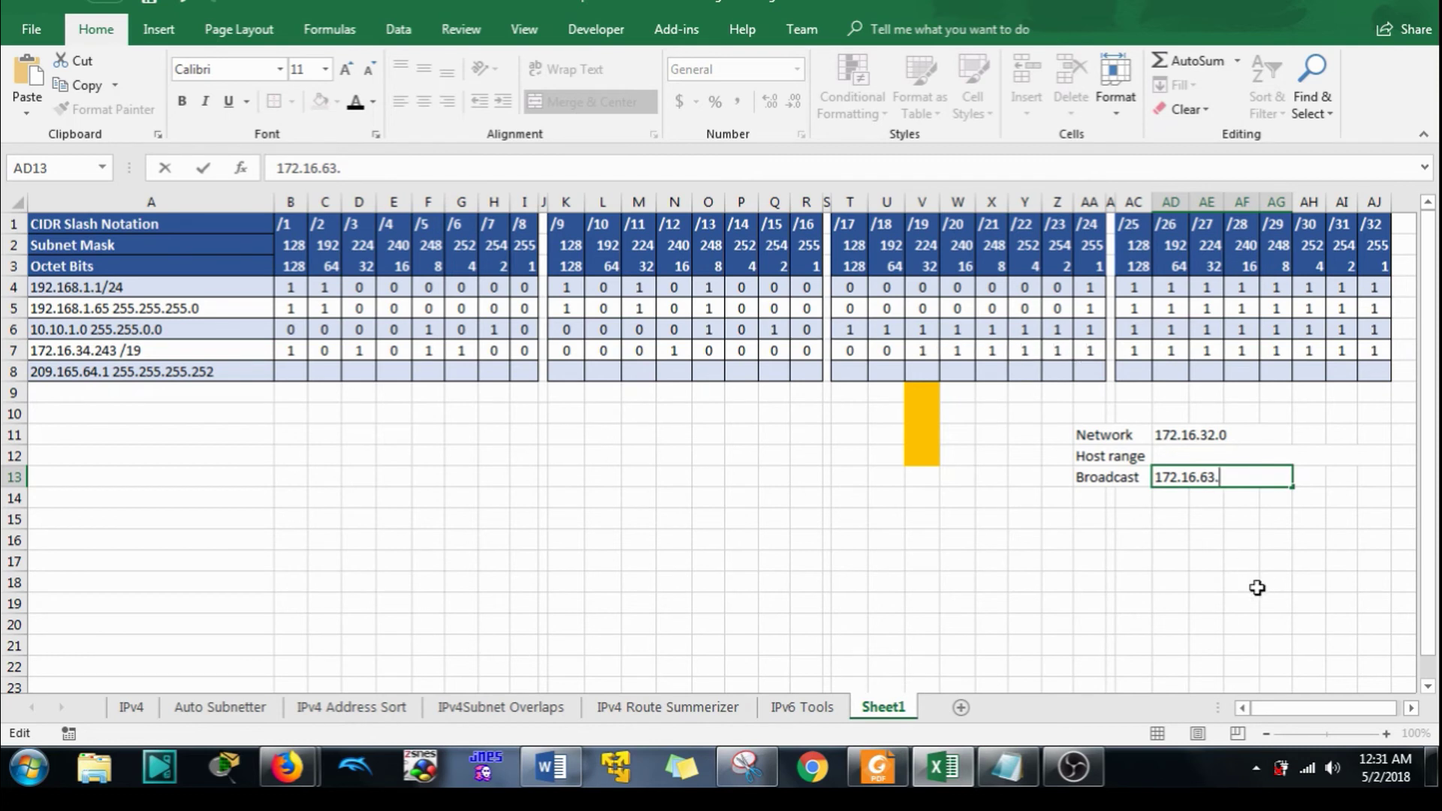
left_click_drag(1134, 350, 1375, 350)
double_click(1237, 480)
left_click(1243, 542)
Enter the host range 172.16.32.1 --> 172.16.63.254 in AD12, reusing the broadcast address for the upper limit.
left_click(1193, 454)
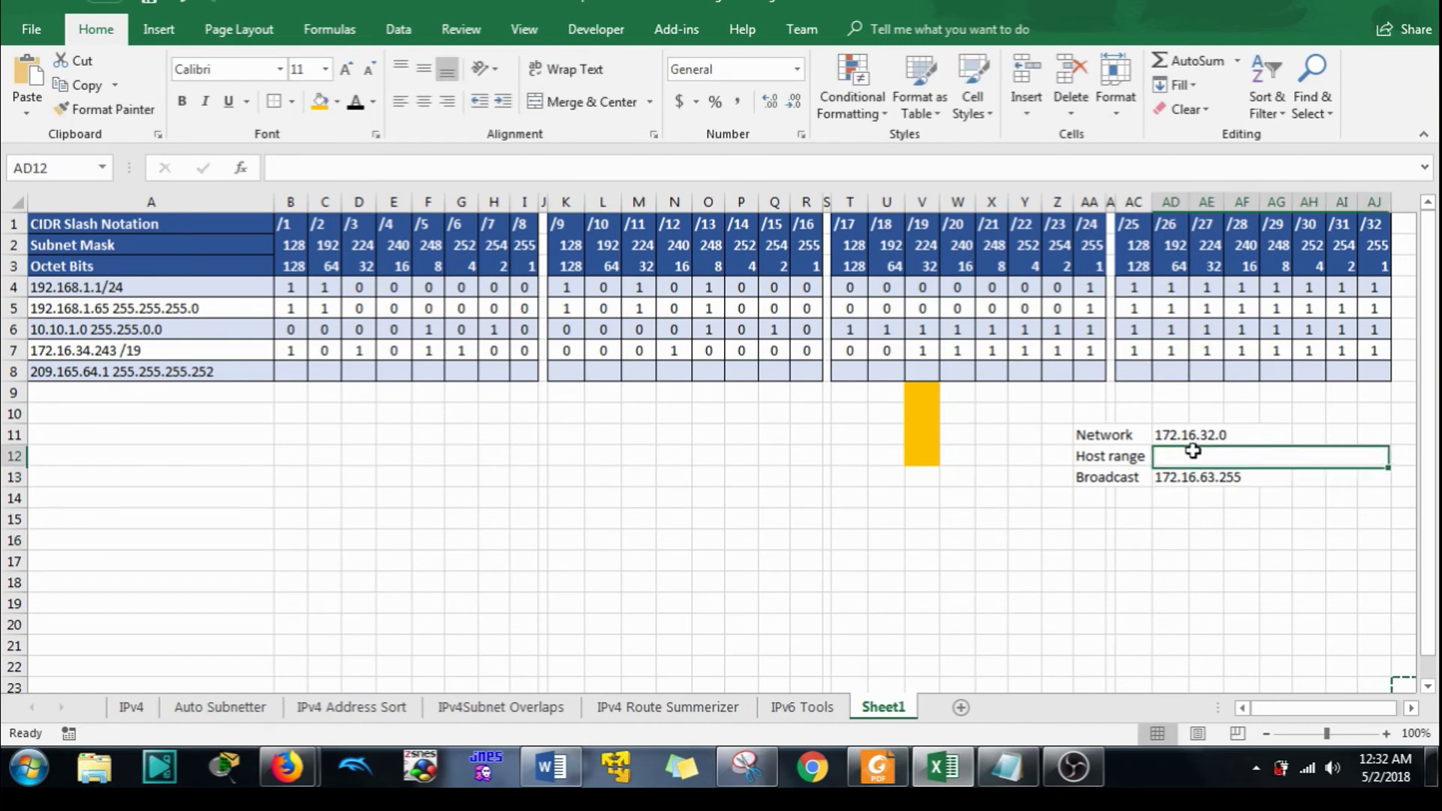
left_click(1193, 455)
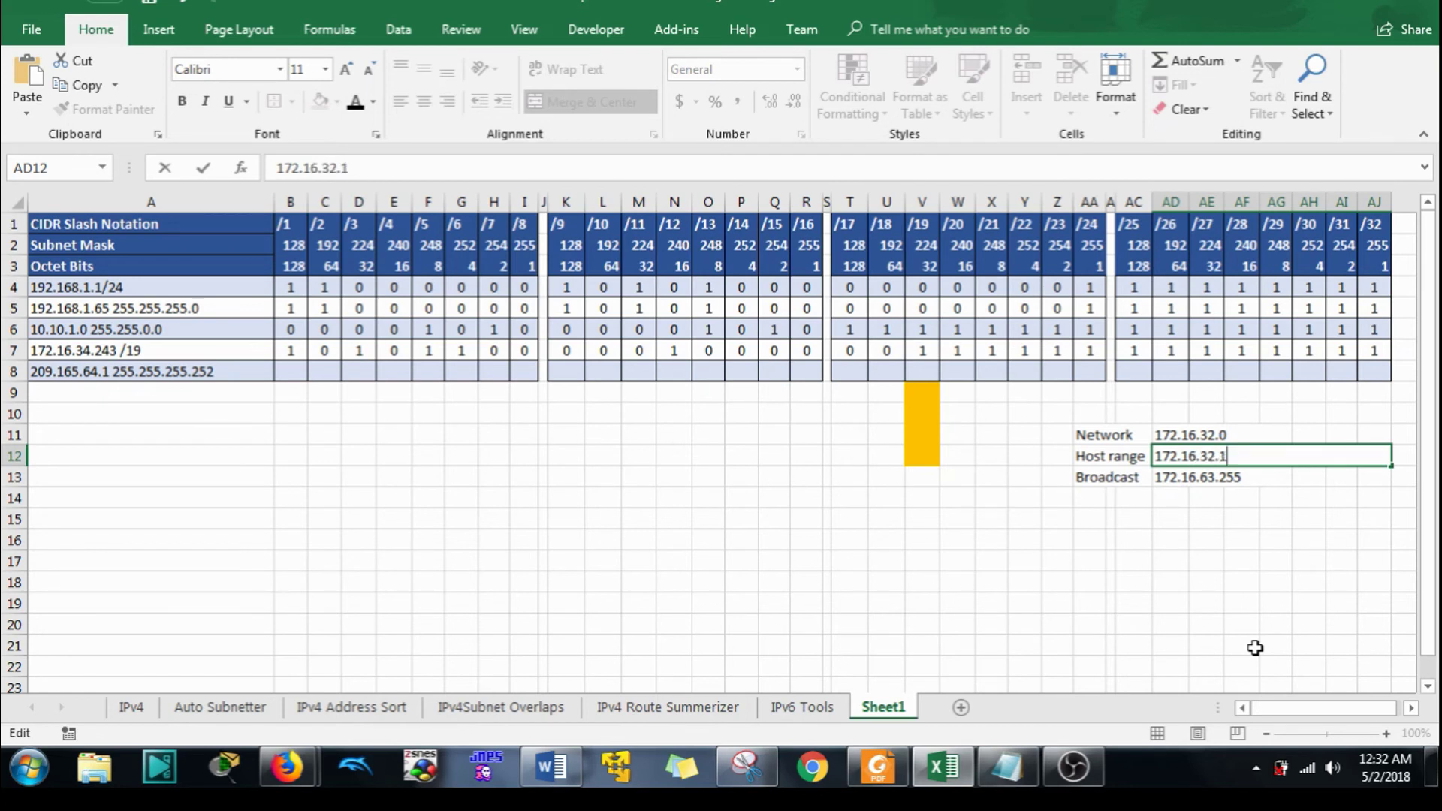
type("172.16.32.1 -->")
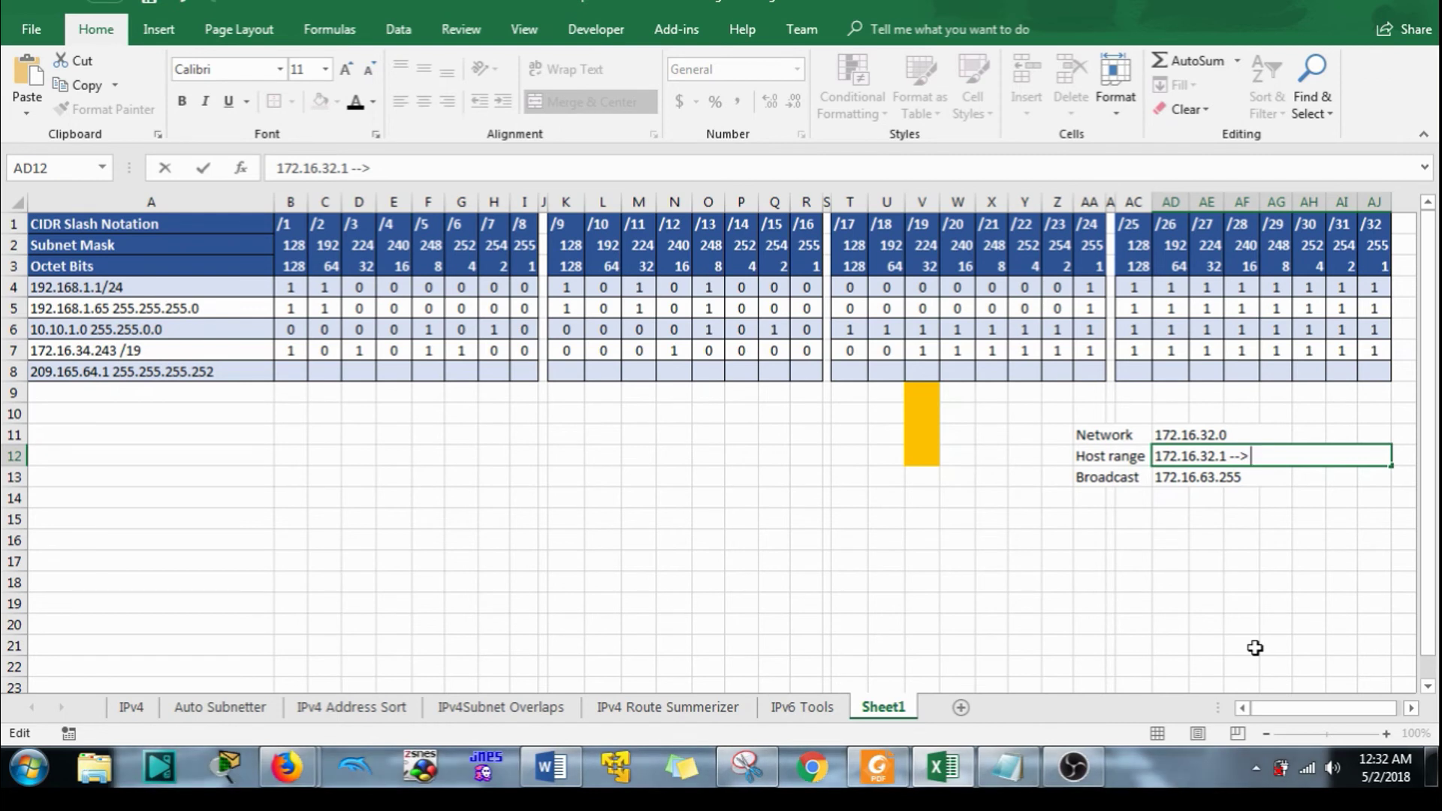
left_click(1225, 477)
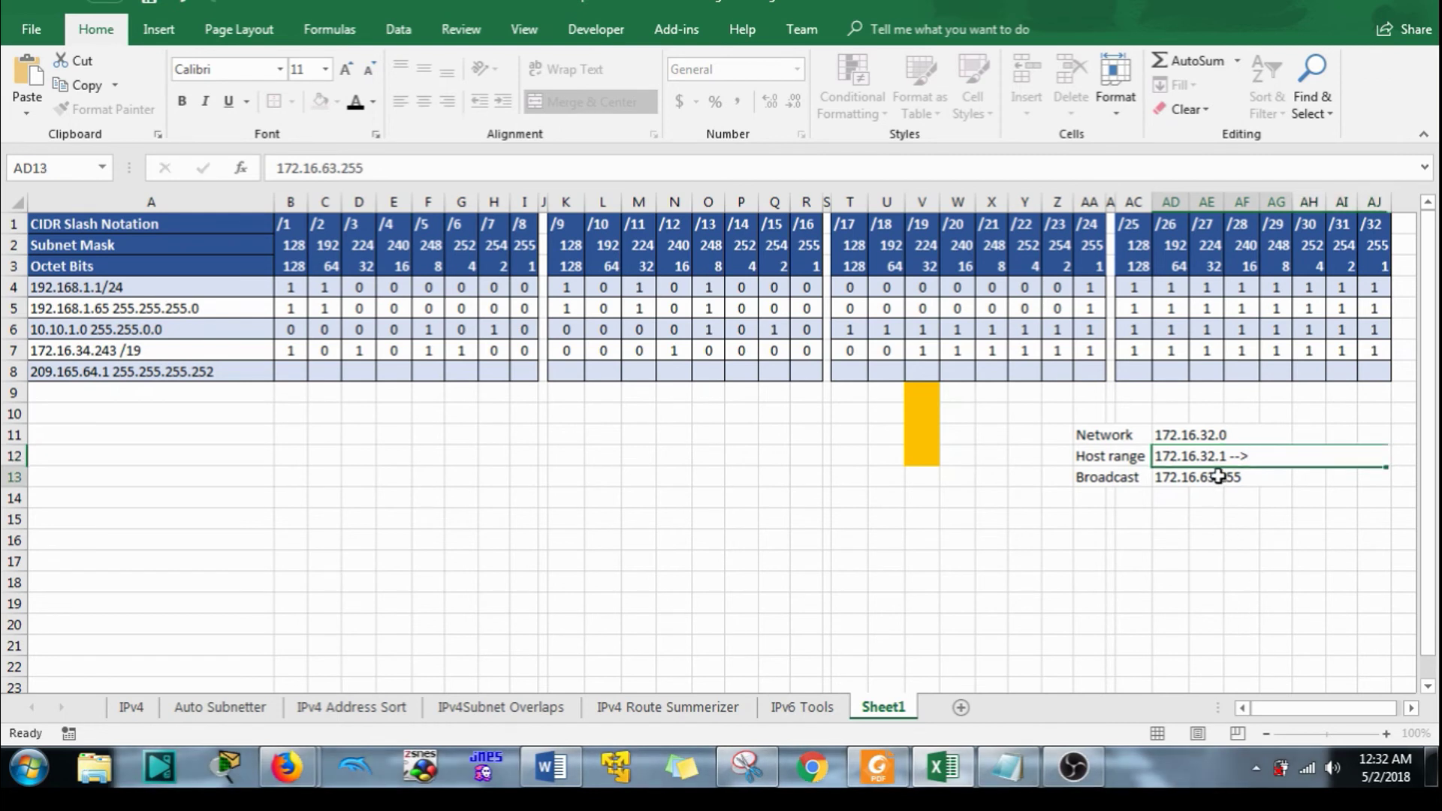
double_click(1228, 477)
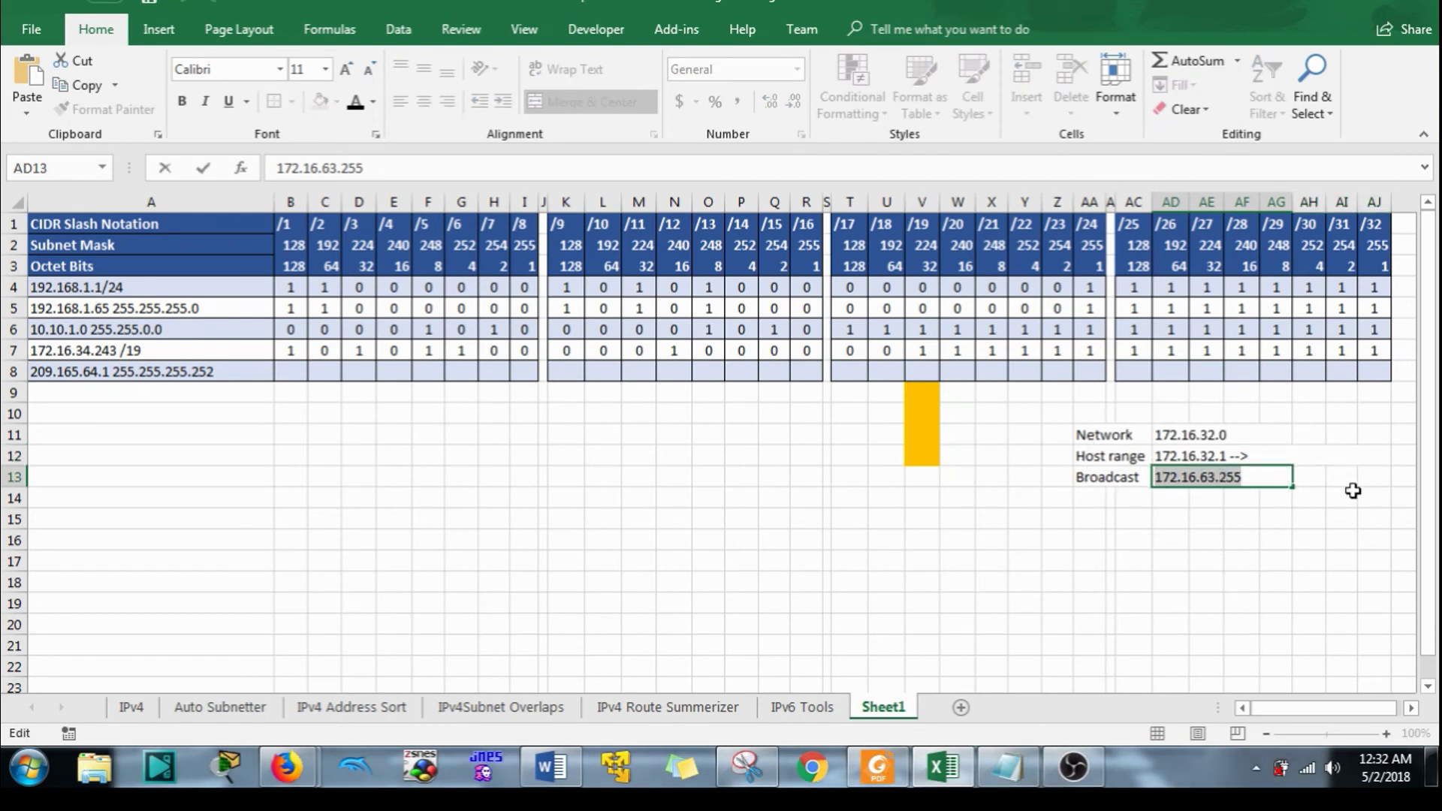
left_click(1281, 457)
double_click(1226, 456)
type("172.16.63.255")
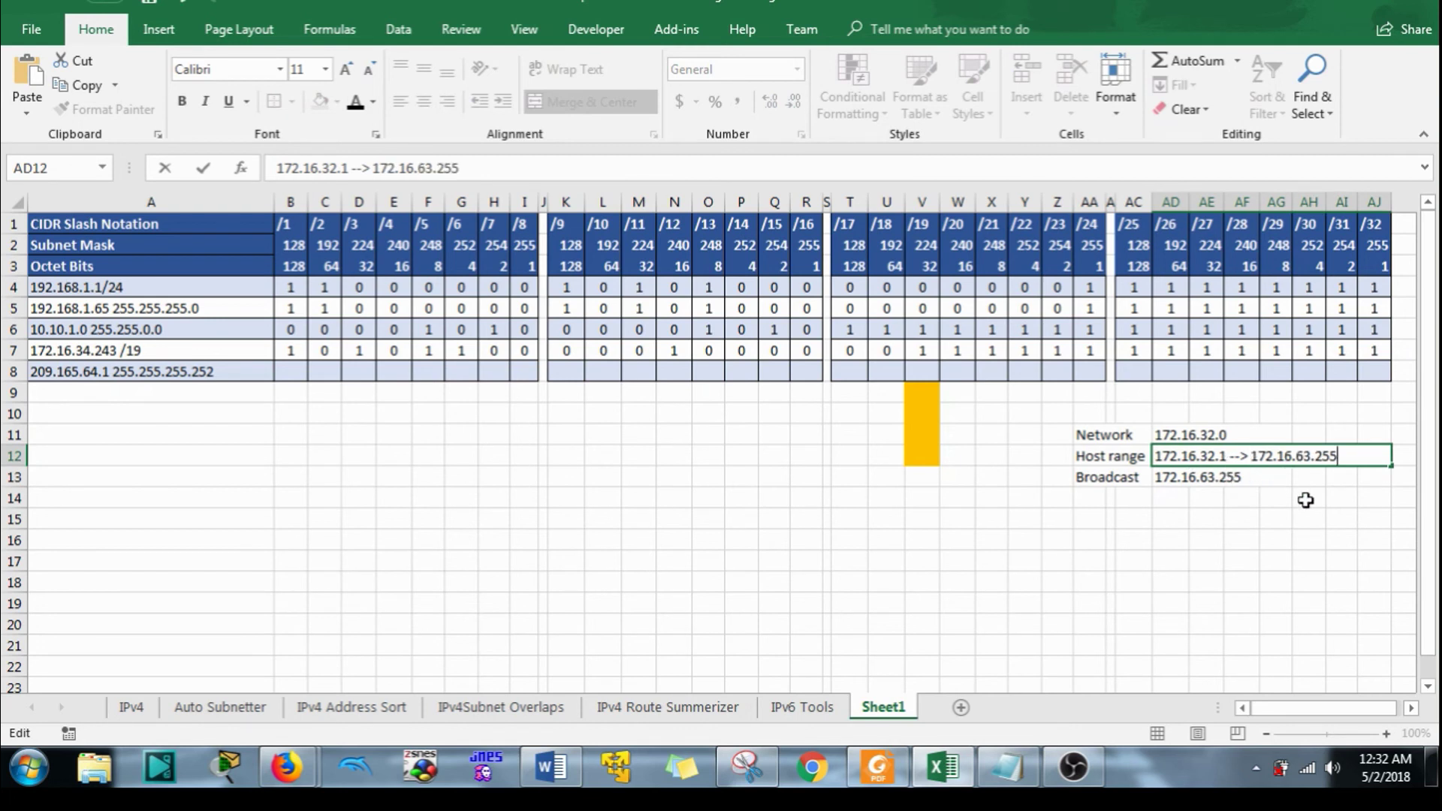
key("Return")
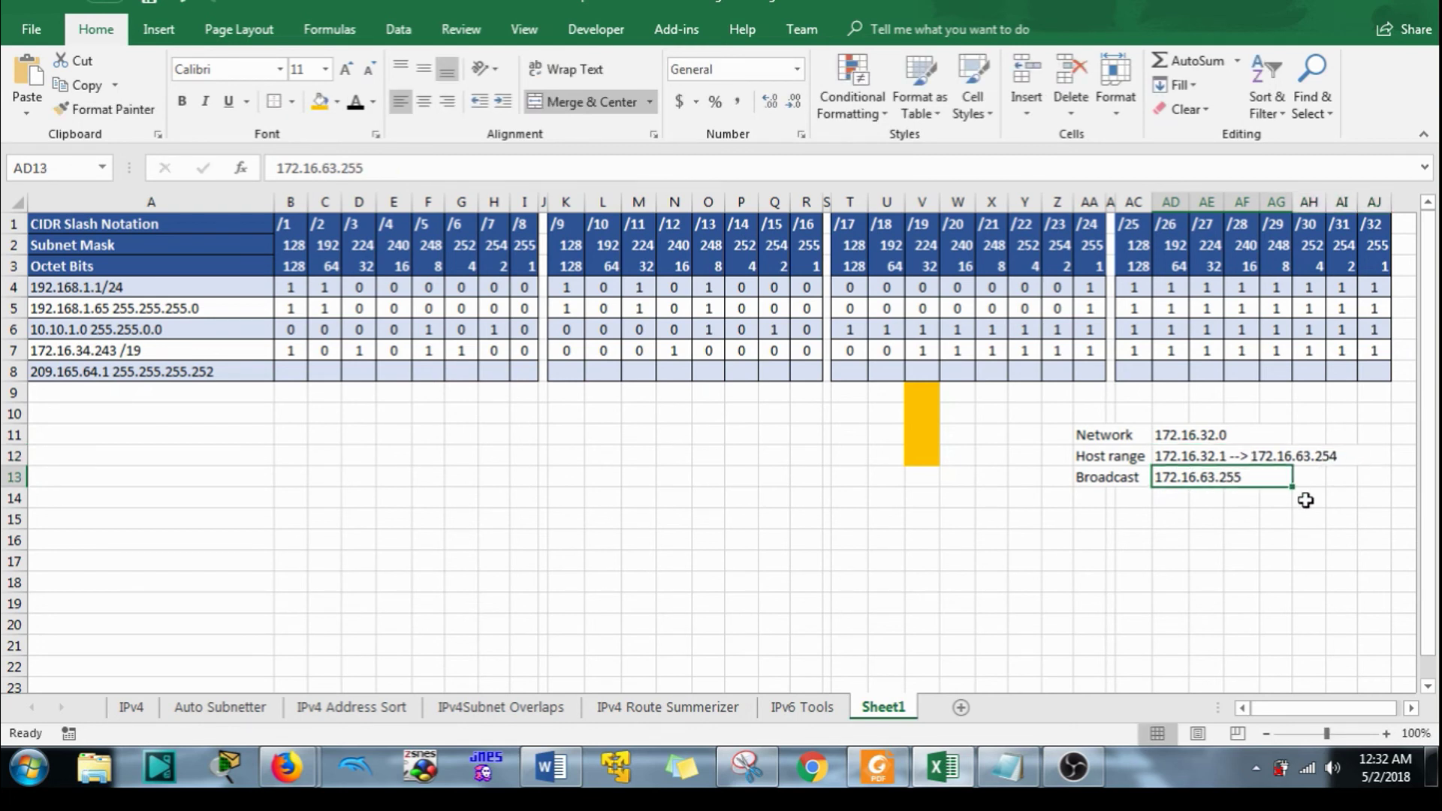
left_click(1240, 541)
left_click(1051, 512)
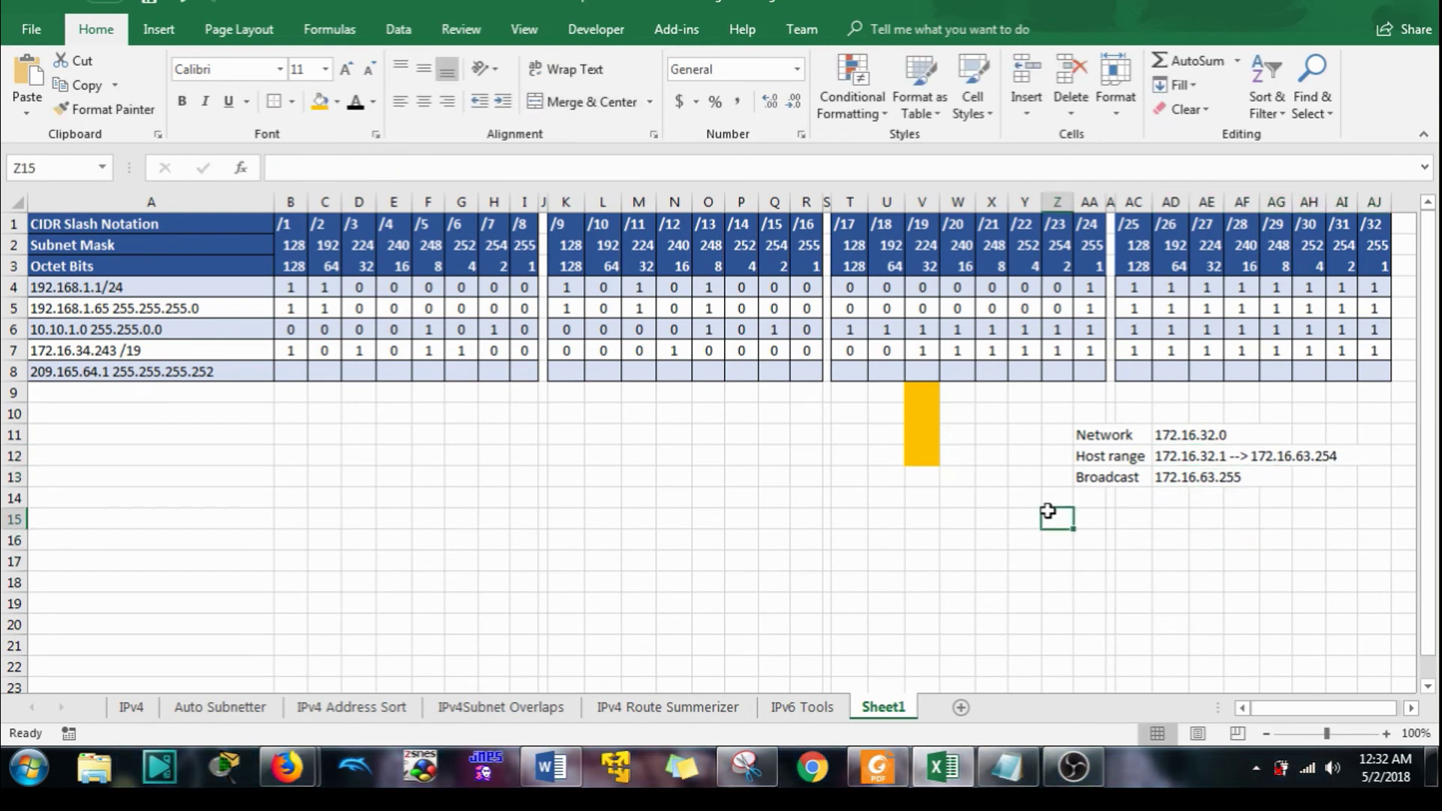
Remove the orange fill marking the /19 boundary from V9:V13.
left_click_drag(922, 478, 924, 392)
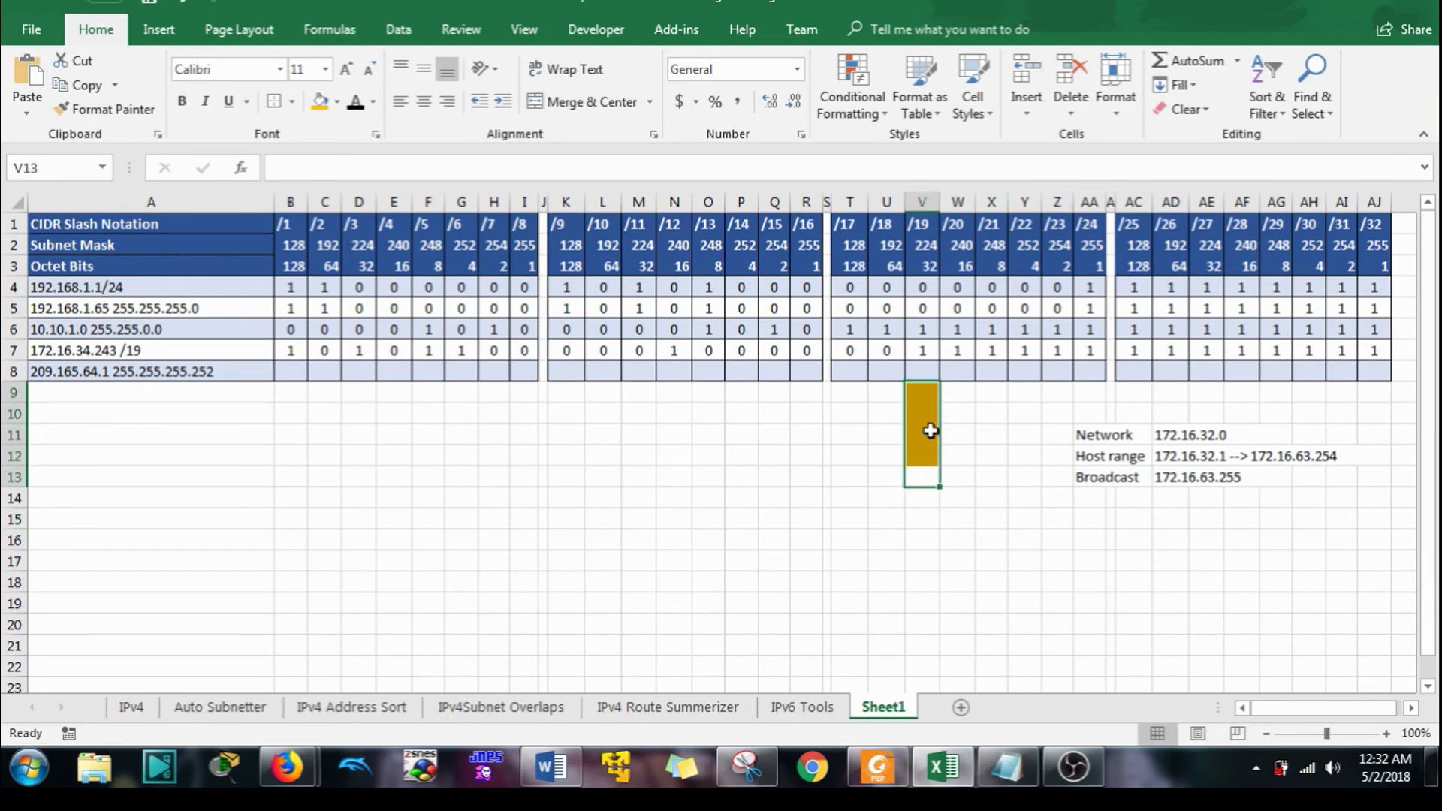
left_click(337, 101)
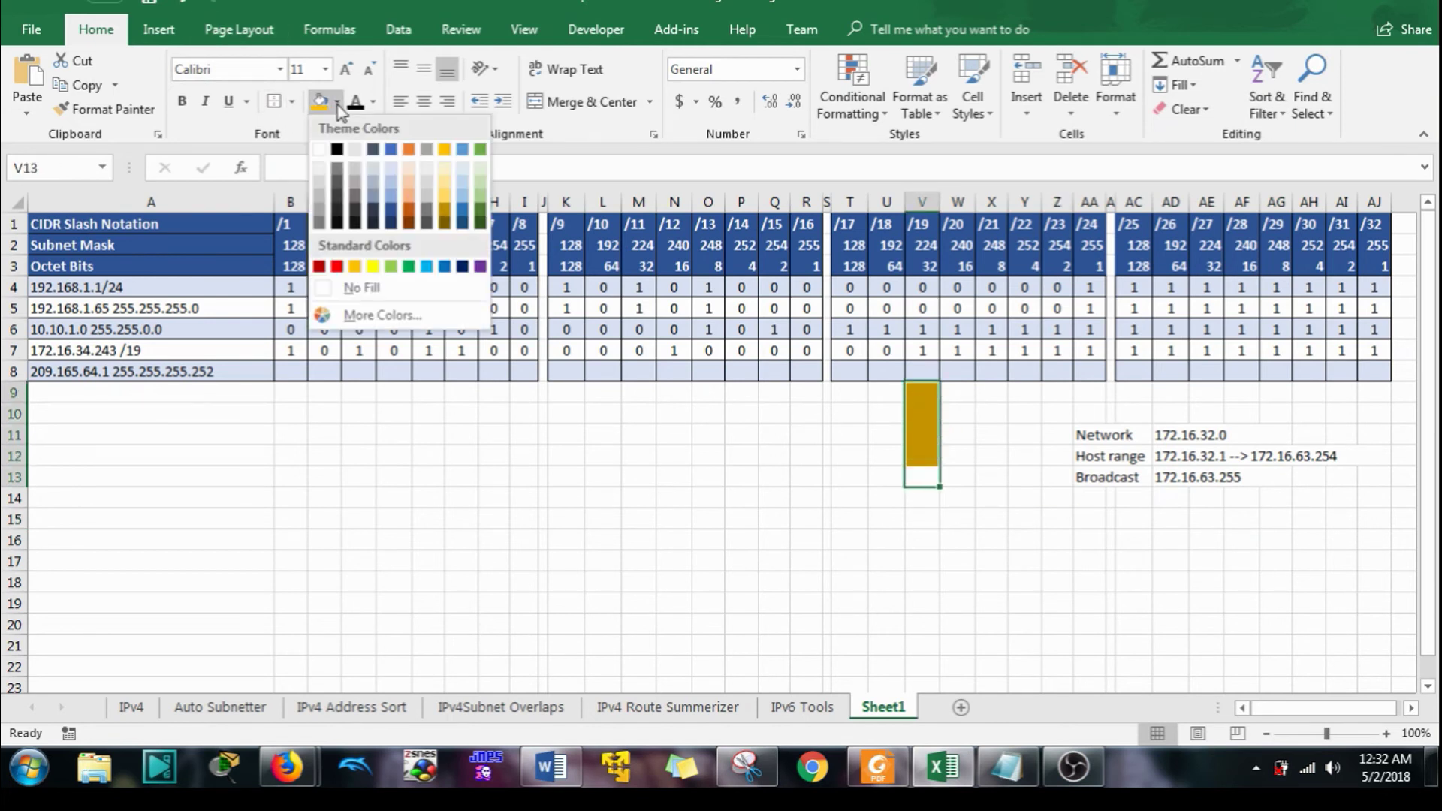
left_click(356, 285)
left_click(565, 498)
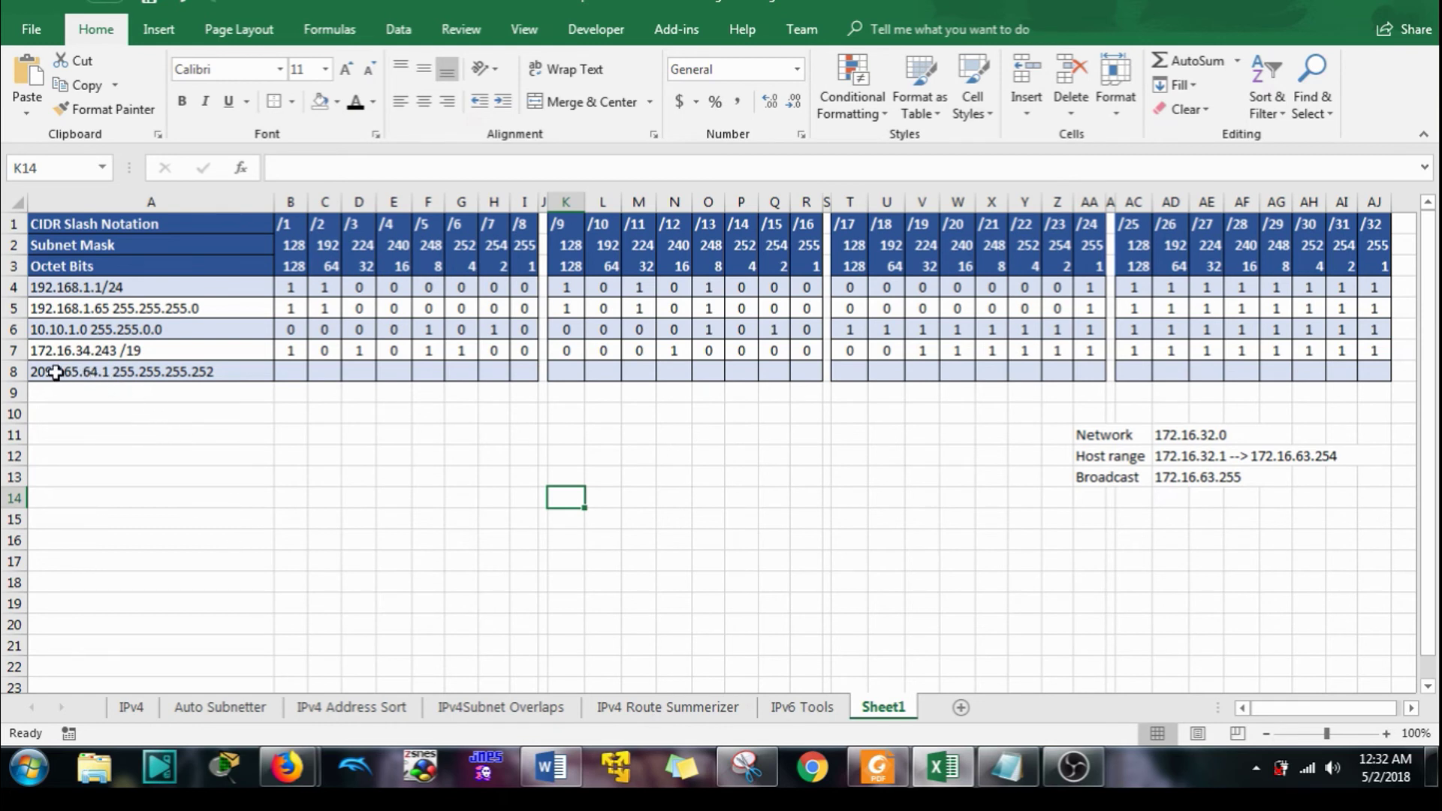
Calculate =209-128 in B9 for the first octet of the 209.165.64.1 address.
left_click(293, 396)
type("=")
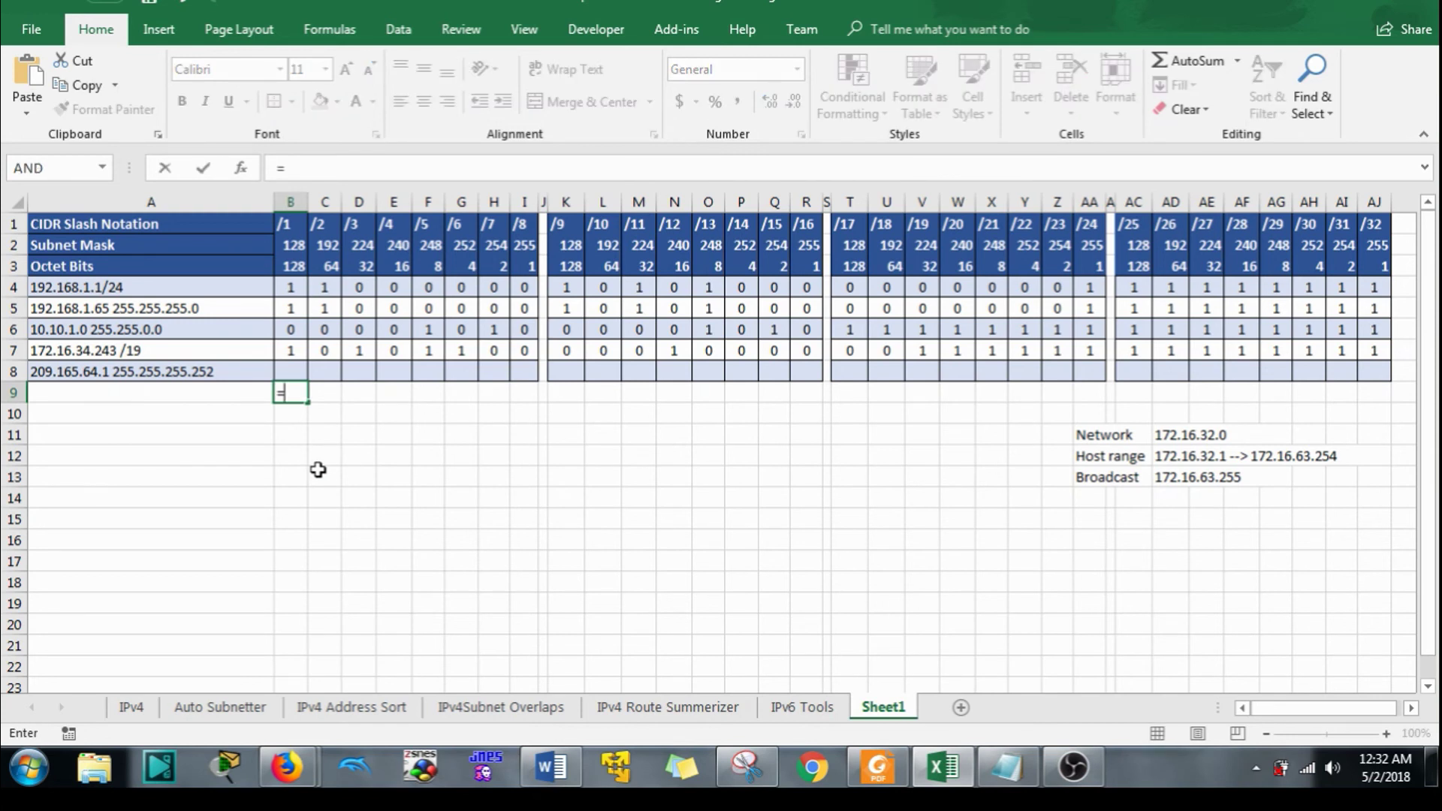
type("209-1")
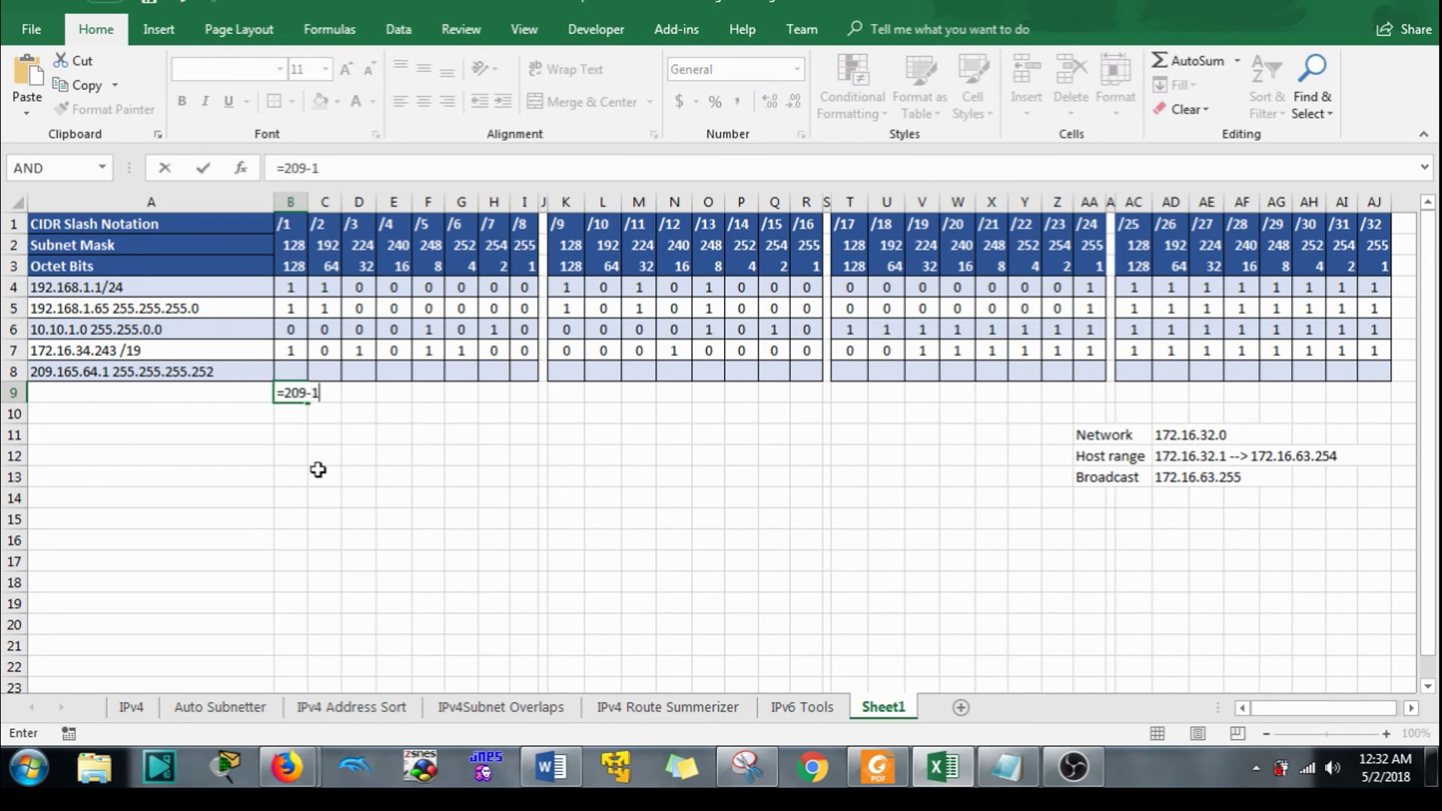
type("2")
key("Return")
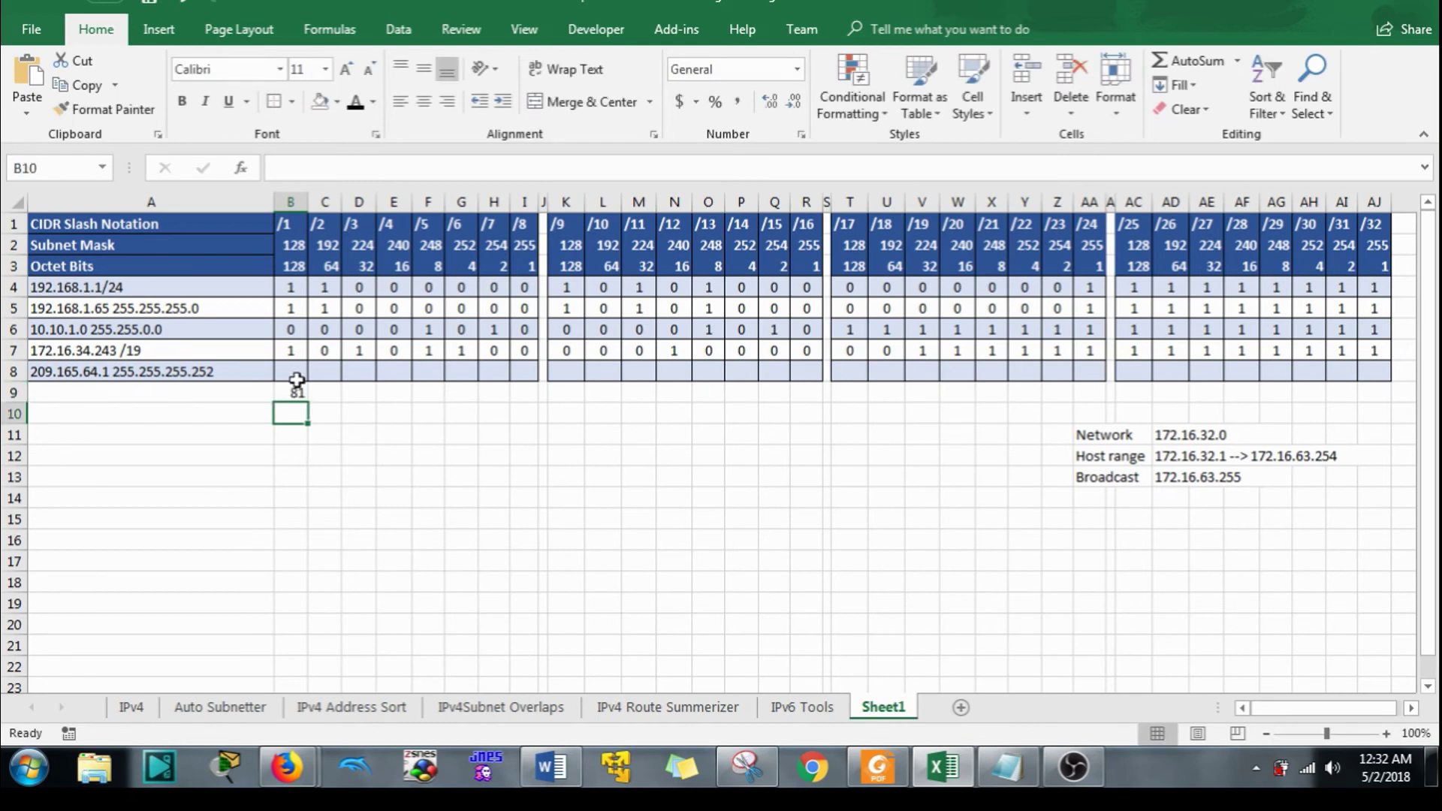
Enter 1 in B8 and C8 for the first octet's 128 and 64 bits.
left_click(298, 374)
type("1")
left_click(353, 433)
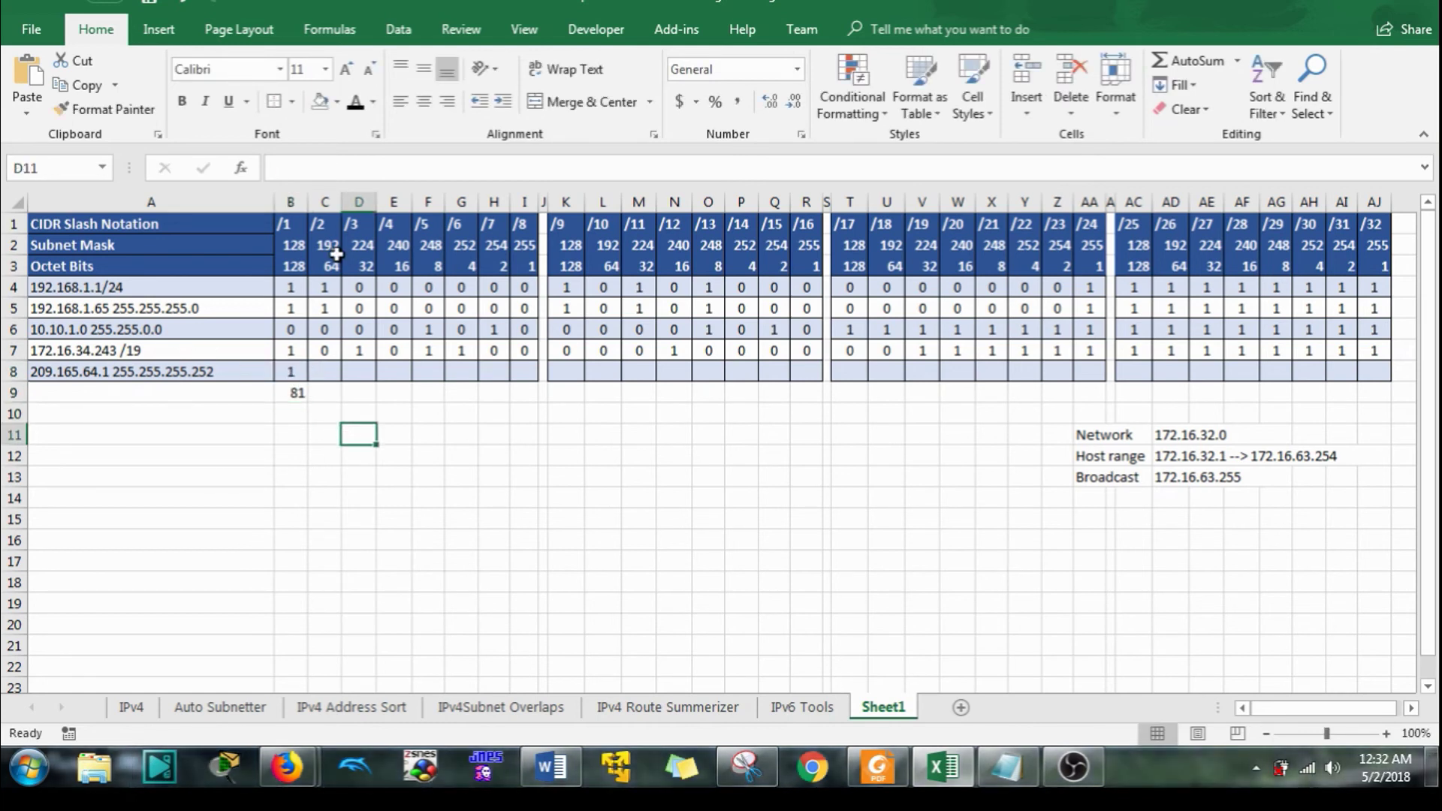
left_click(327, 369)
type("1")
left_click(360, 498)
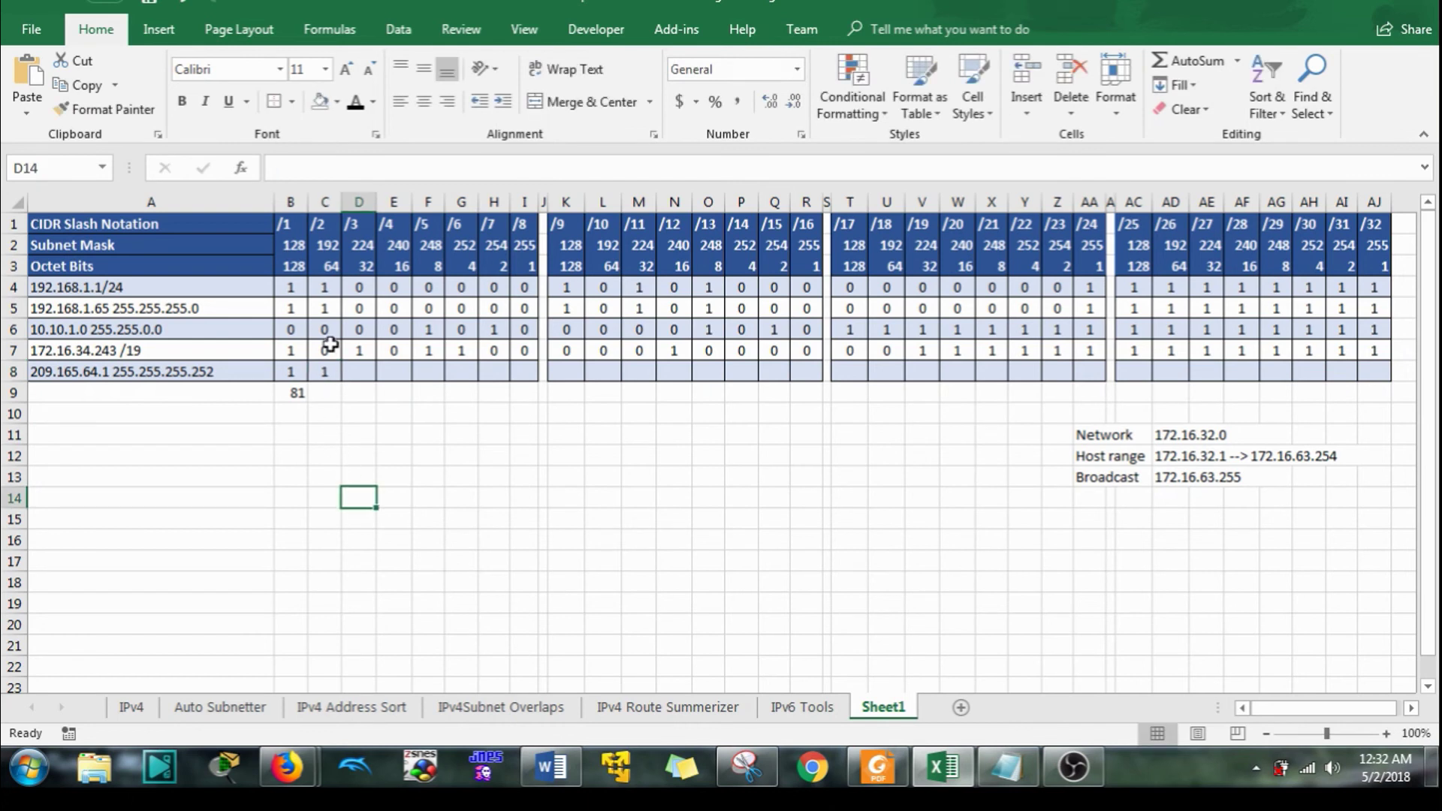
Extend the remainder formula in B9 to =209-128-64.
left_click(299, 394)
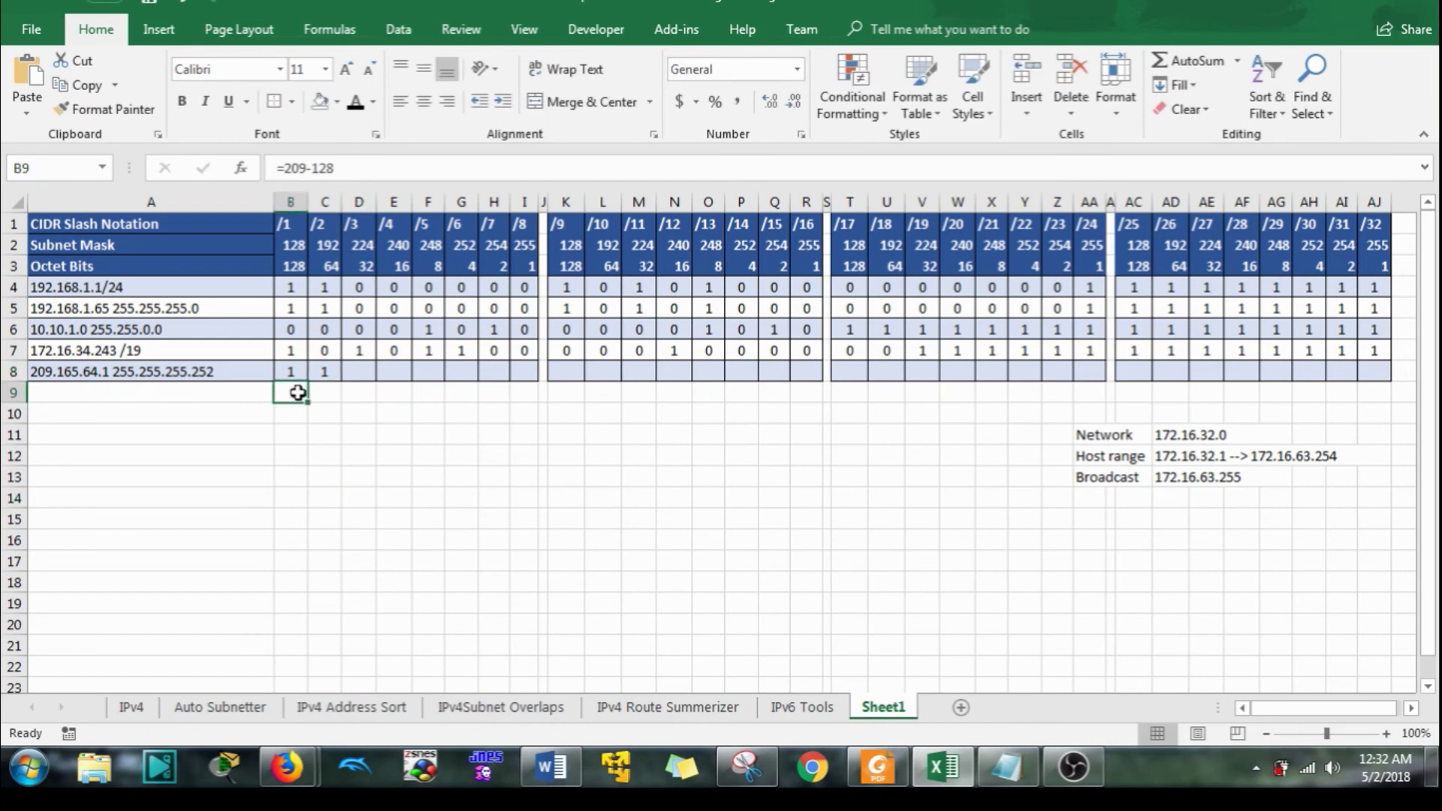
left_click(355, 167)
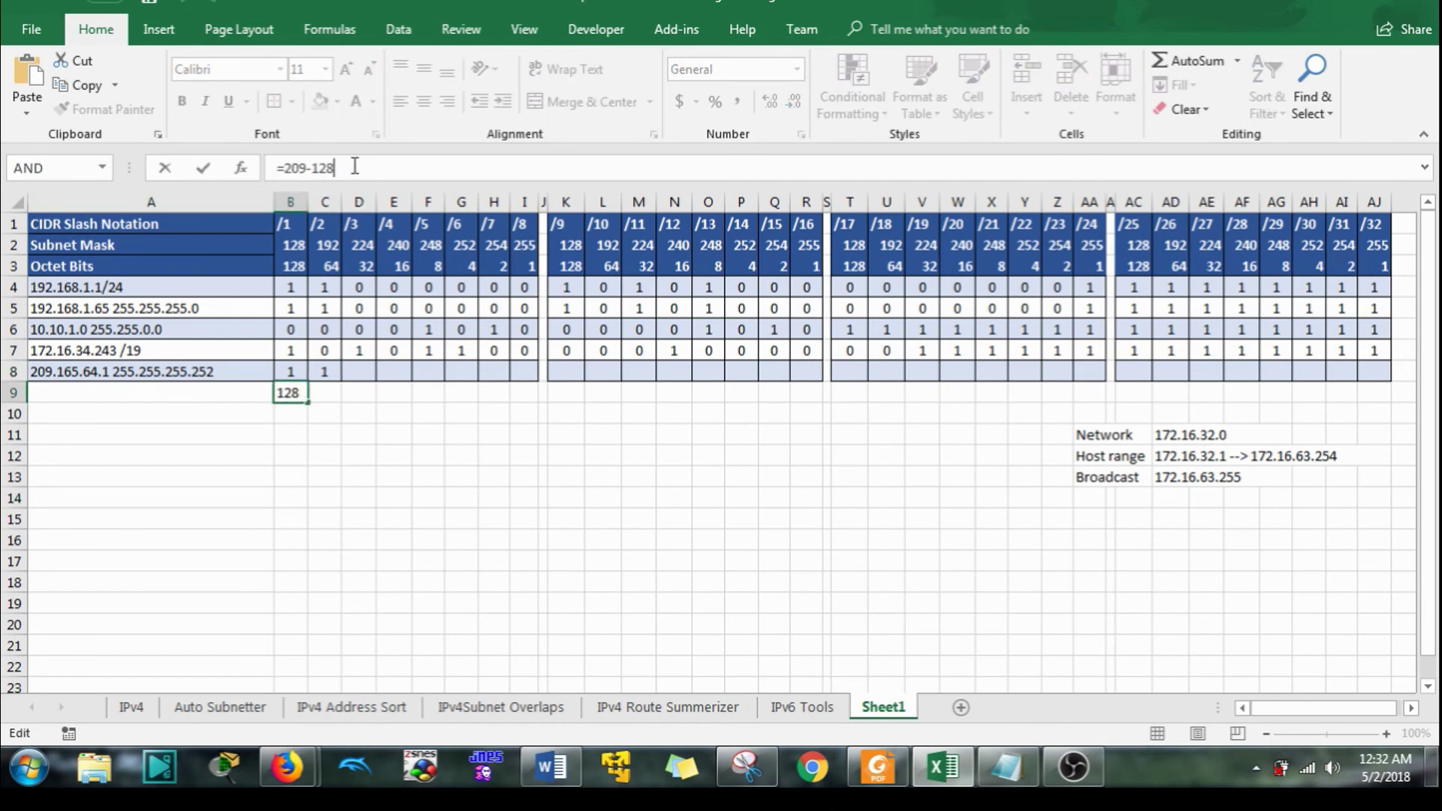
type("-5")
key("BackSpace")
type("64")
key("Return")
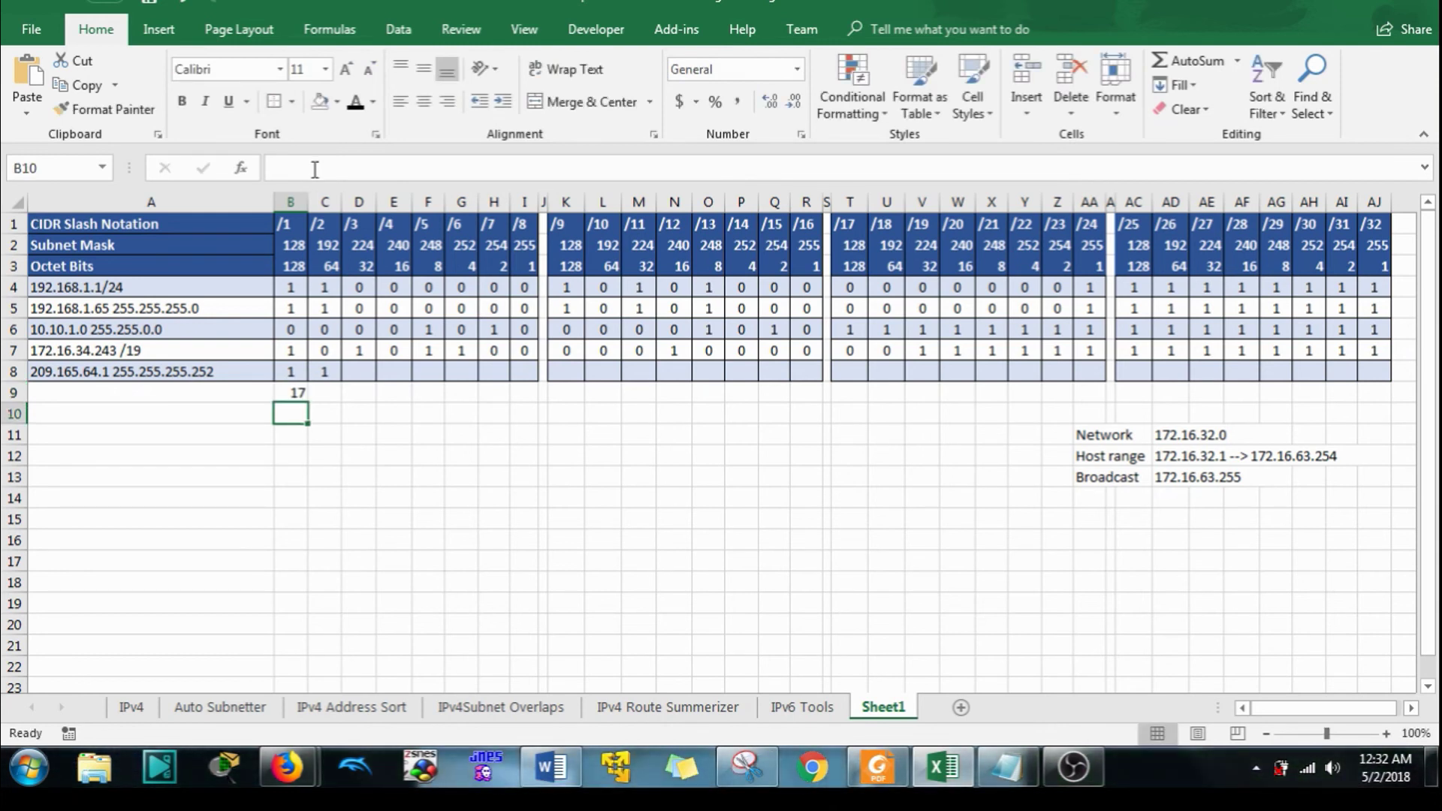
Enter 0 in D8 for the 32 bit and 1 in E8 for the 16 bit.
left_click(358, 373)
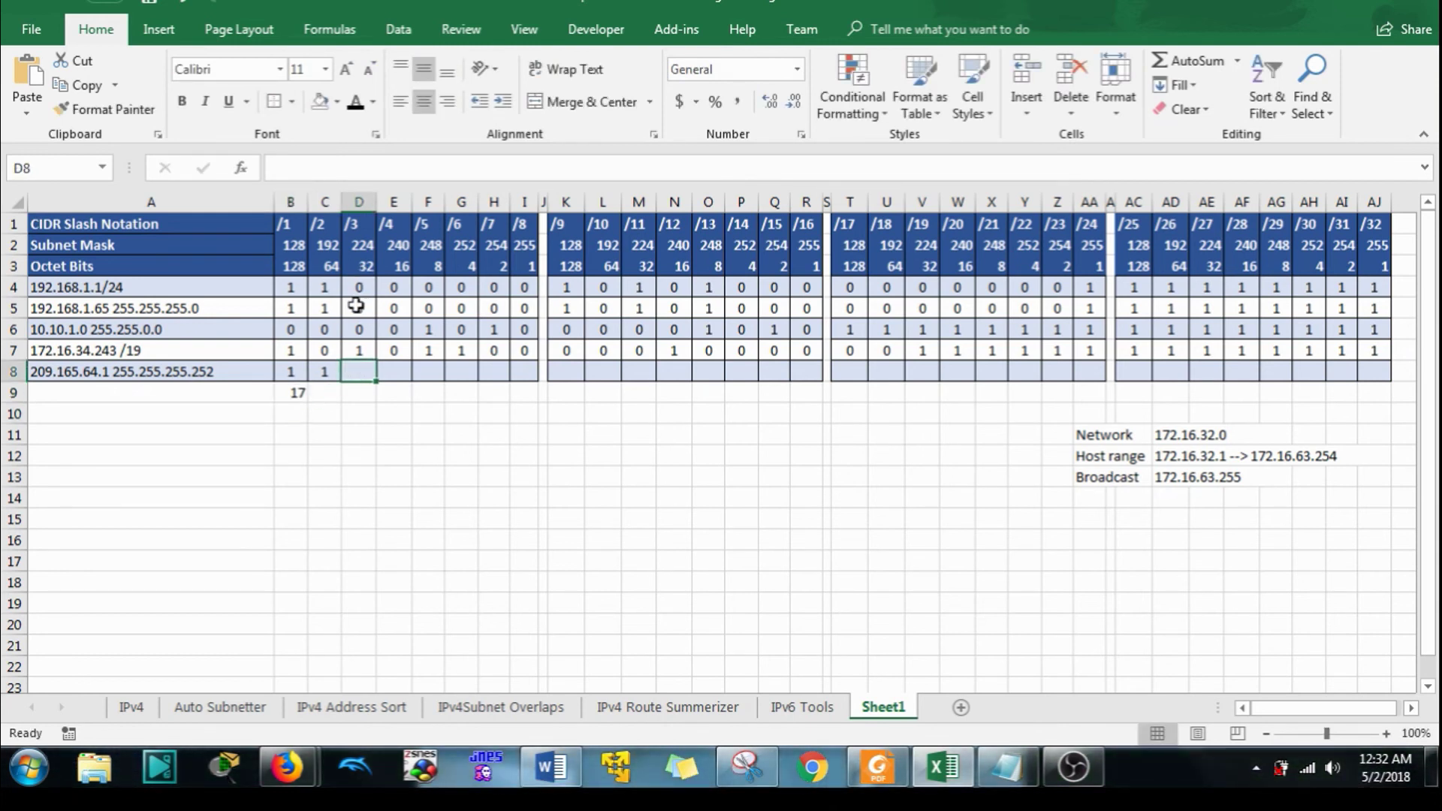
type("0")
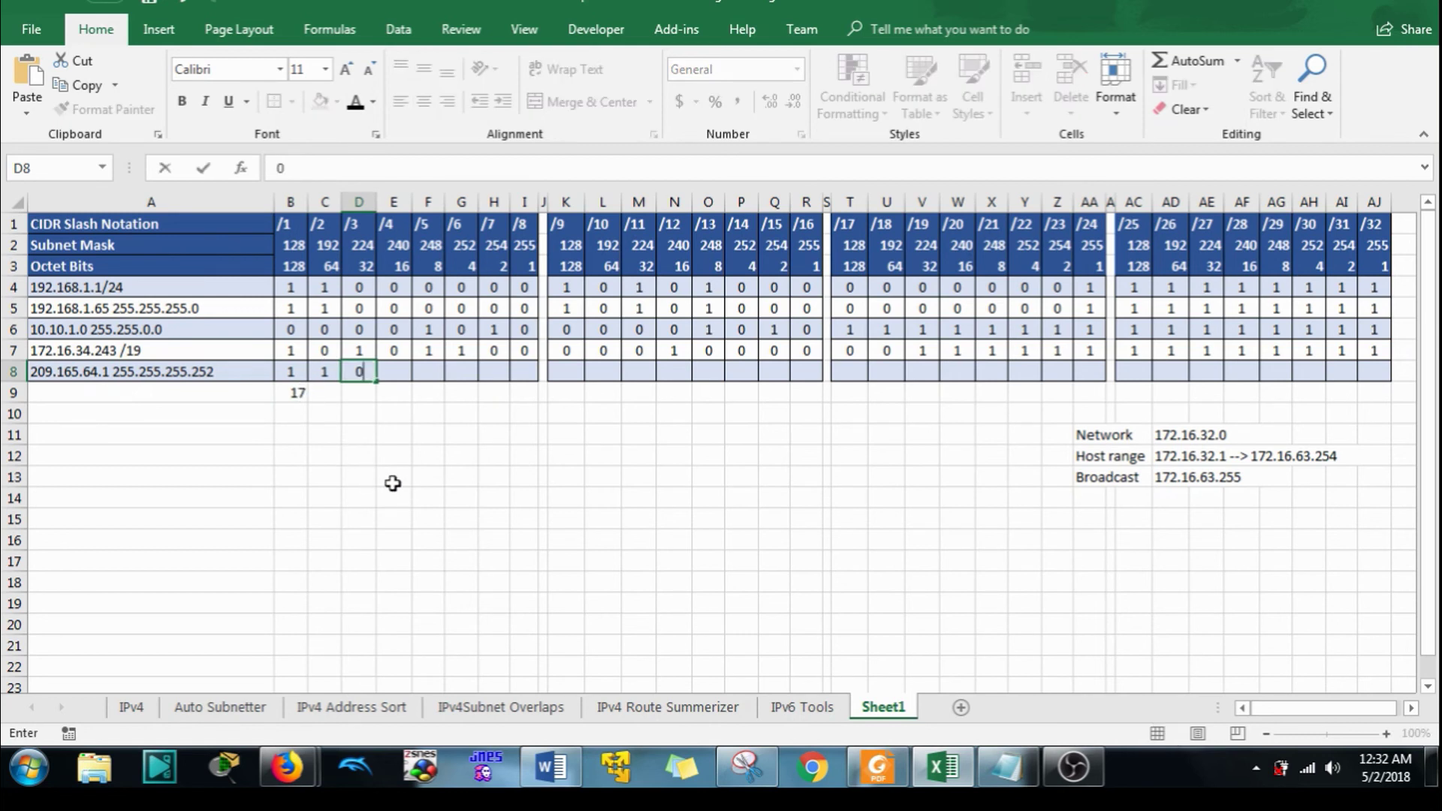
left_click(406, 268)
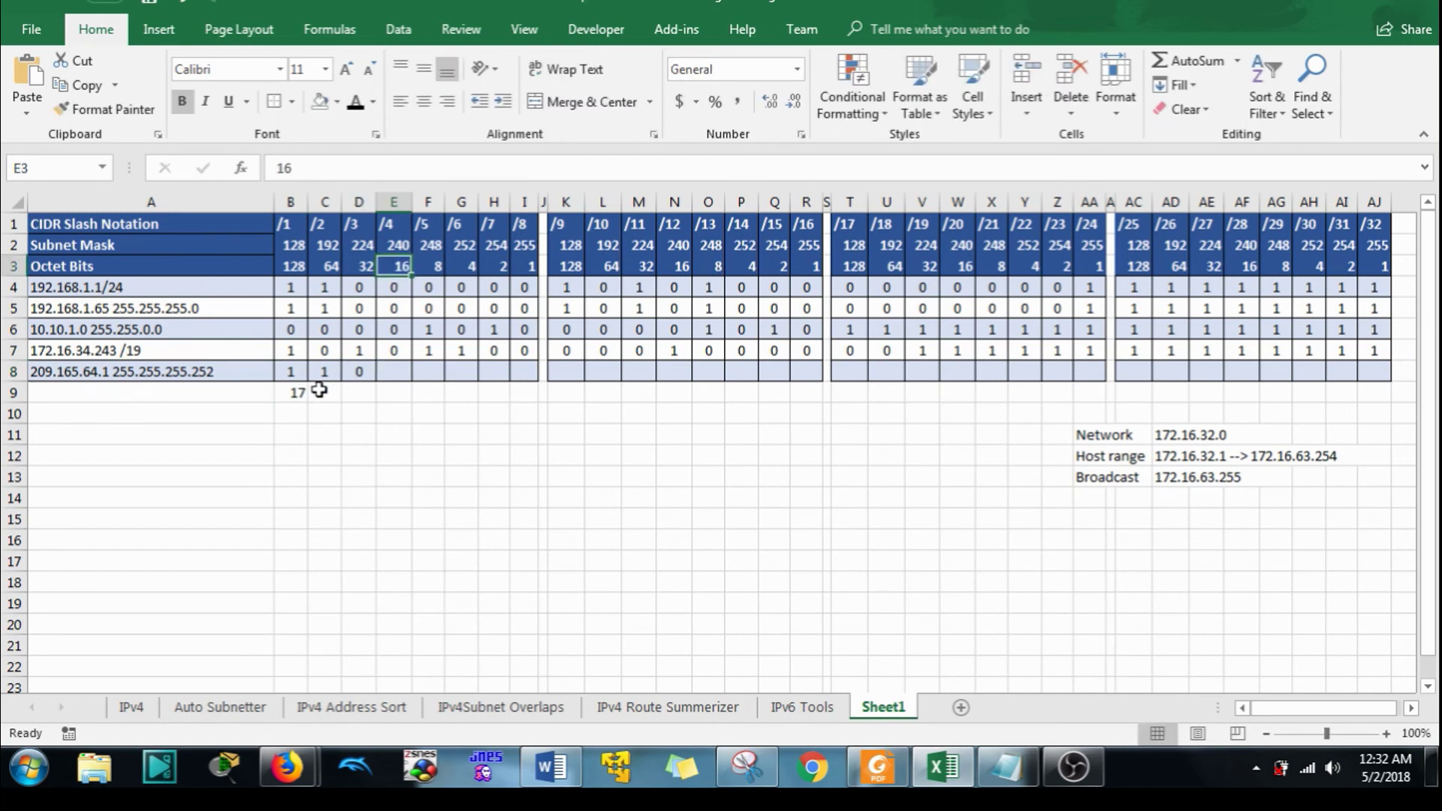
left_click(405, 373)
type("1")
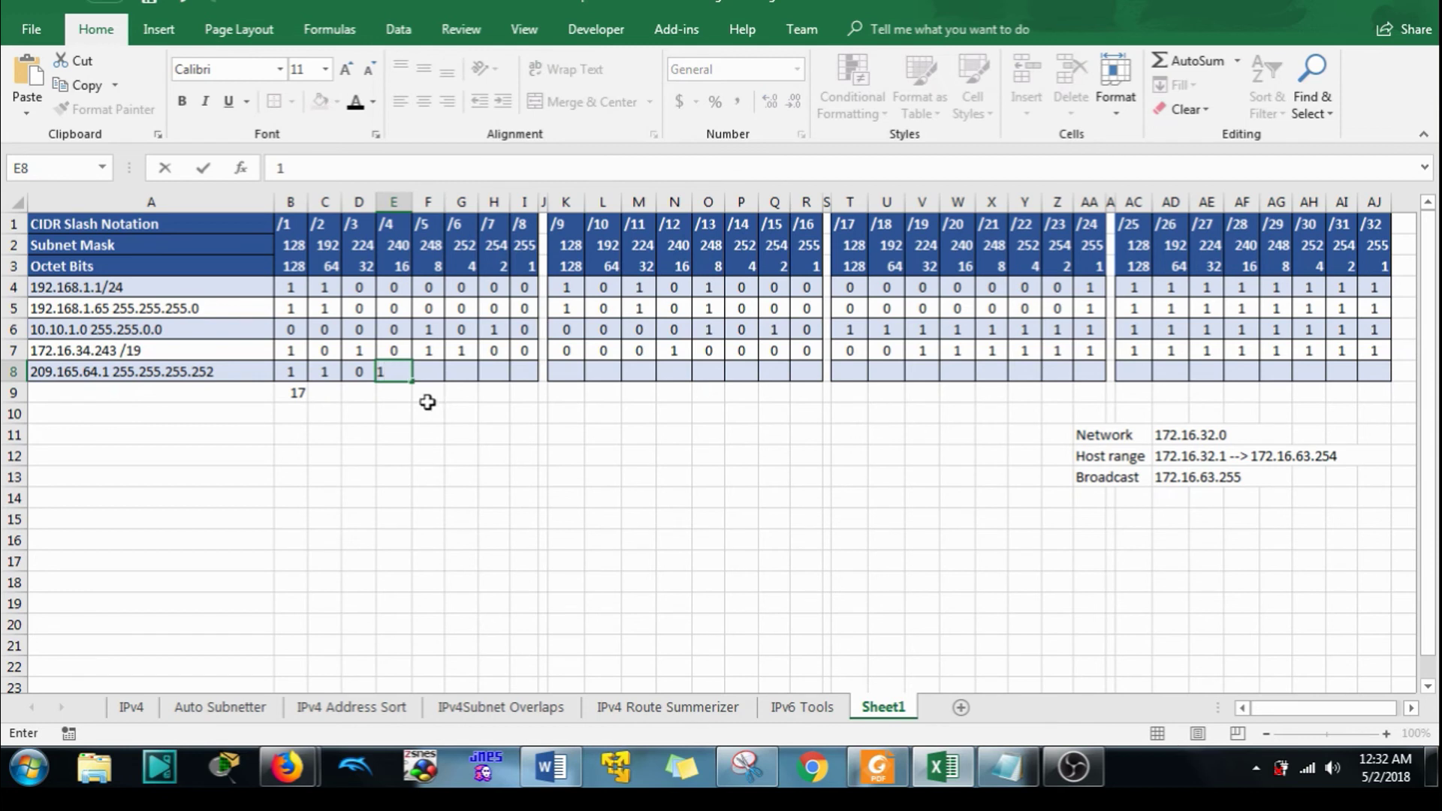
left_click(403, 458)
Extend the remainder formula in B9 to subtract the 16 bit as well.
left_click(296, 393)
left_click(360, 178)
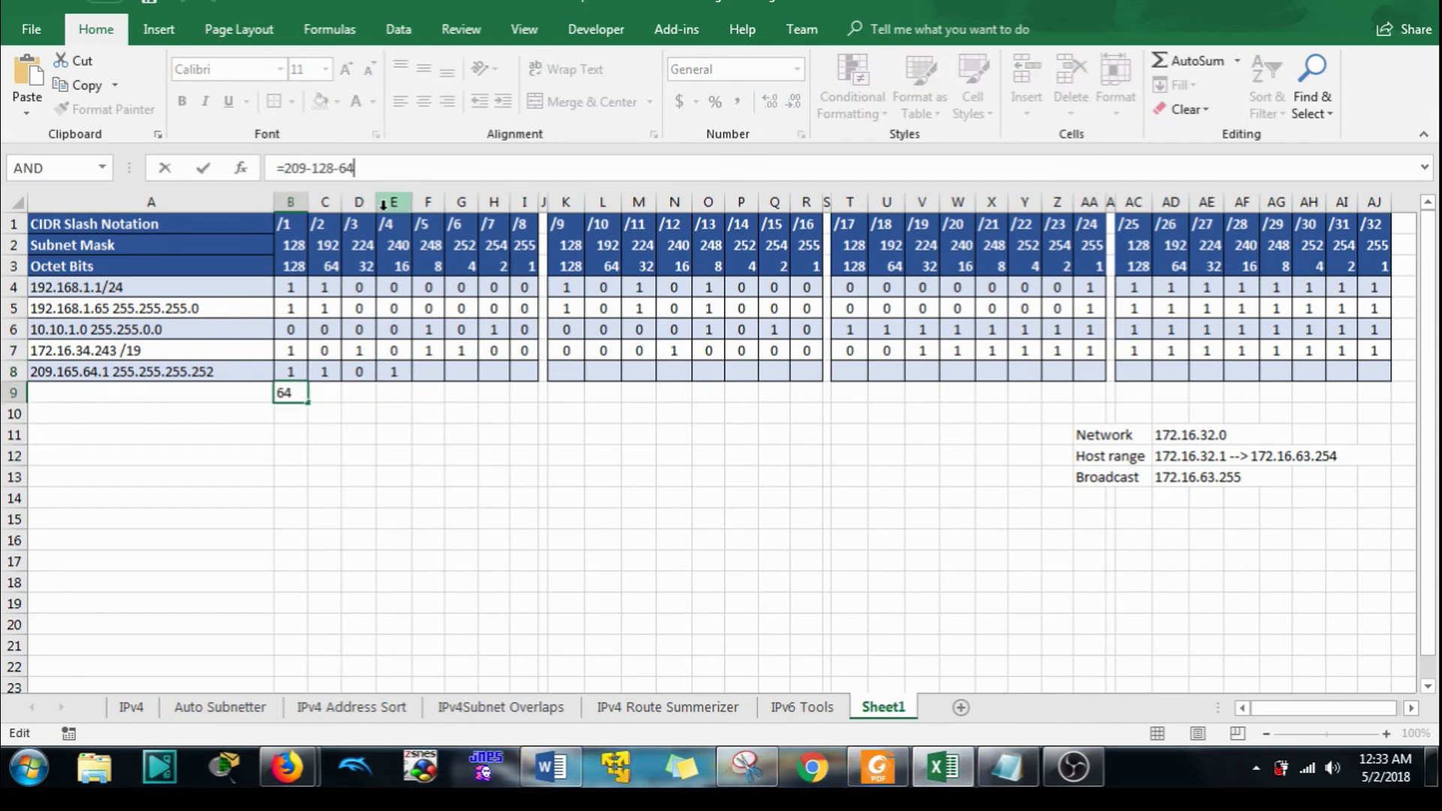
key("Return")
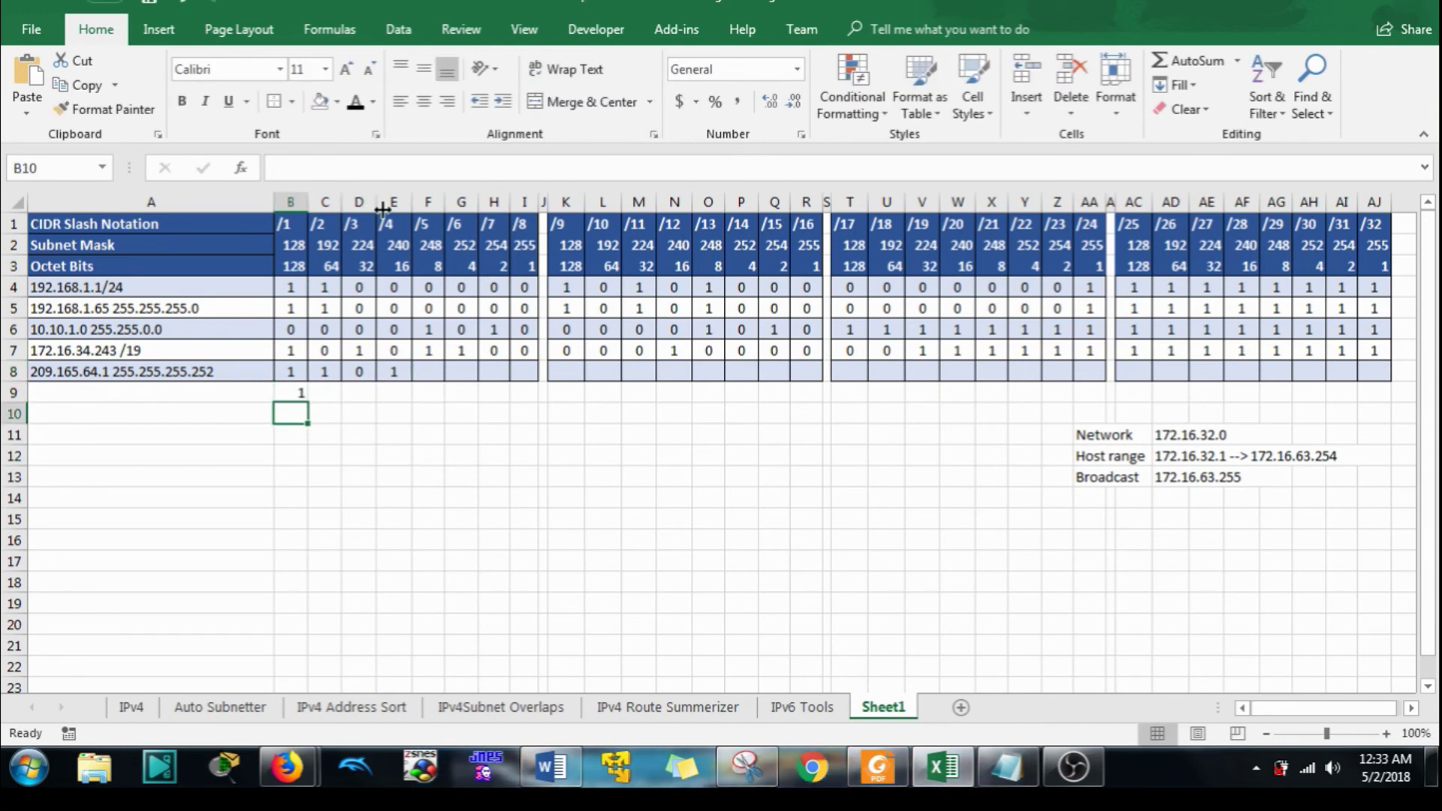
left_click(387, 537)
Enter 0 in F8, G8 and H8 and 1 in I8 to complete the first octet of 209.165.64.1.
left_click(430, 376)
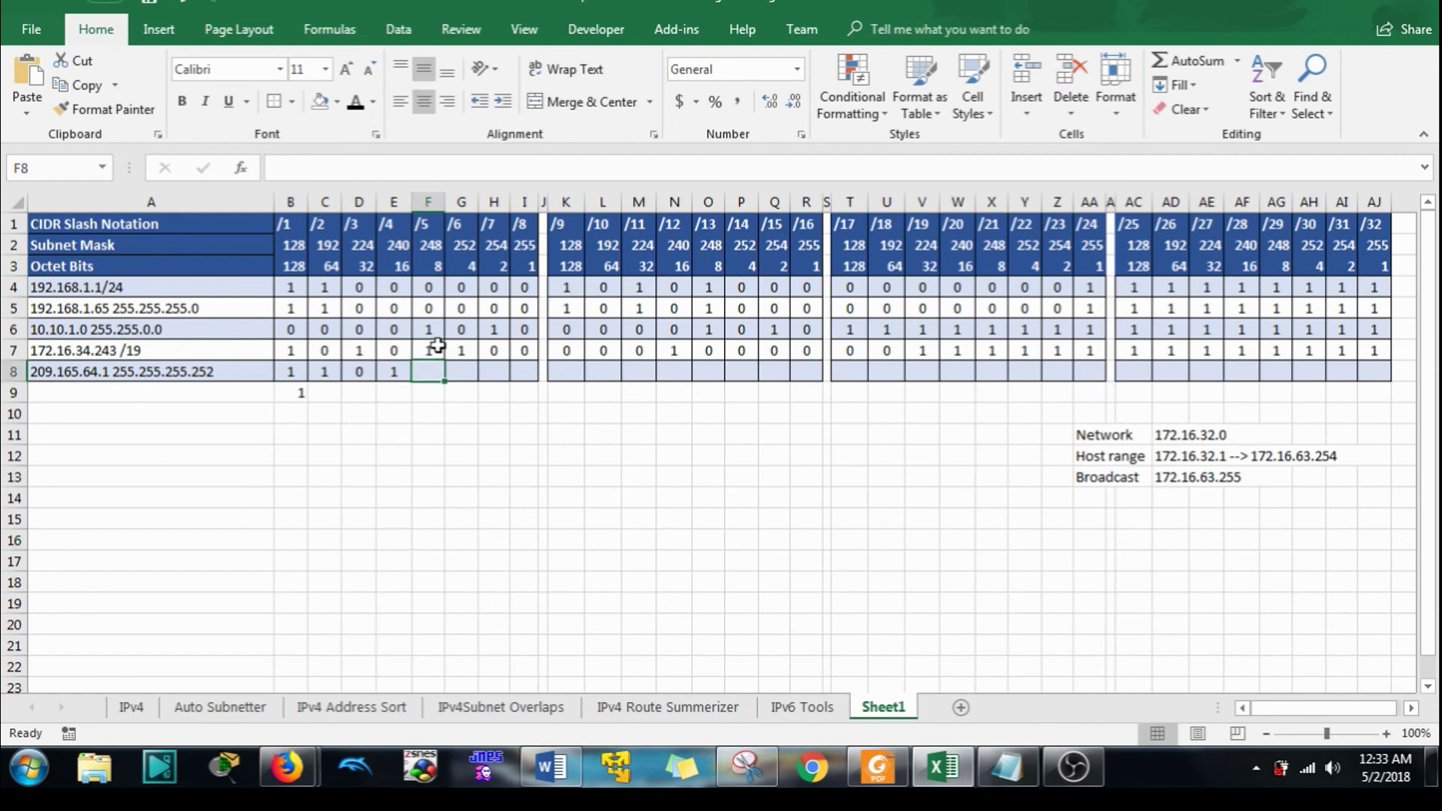
type("0")
key("Tab")
type("0")
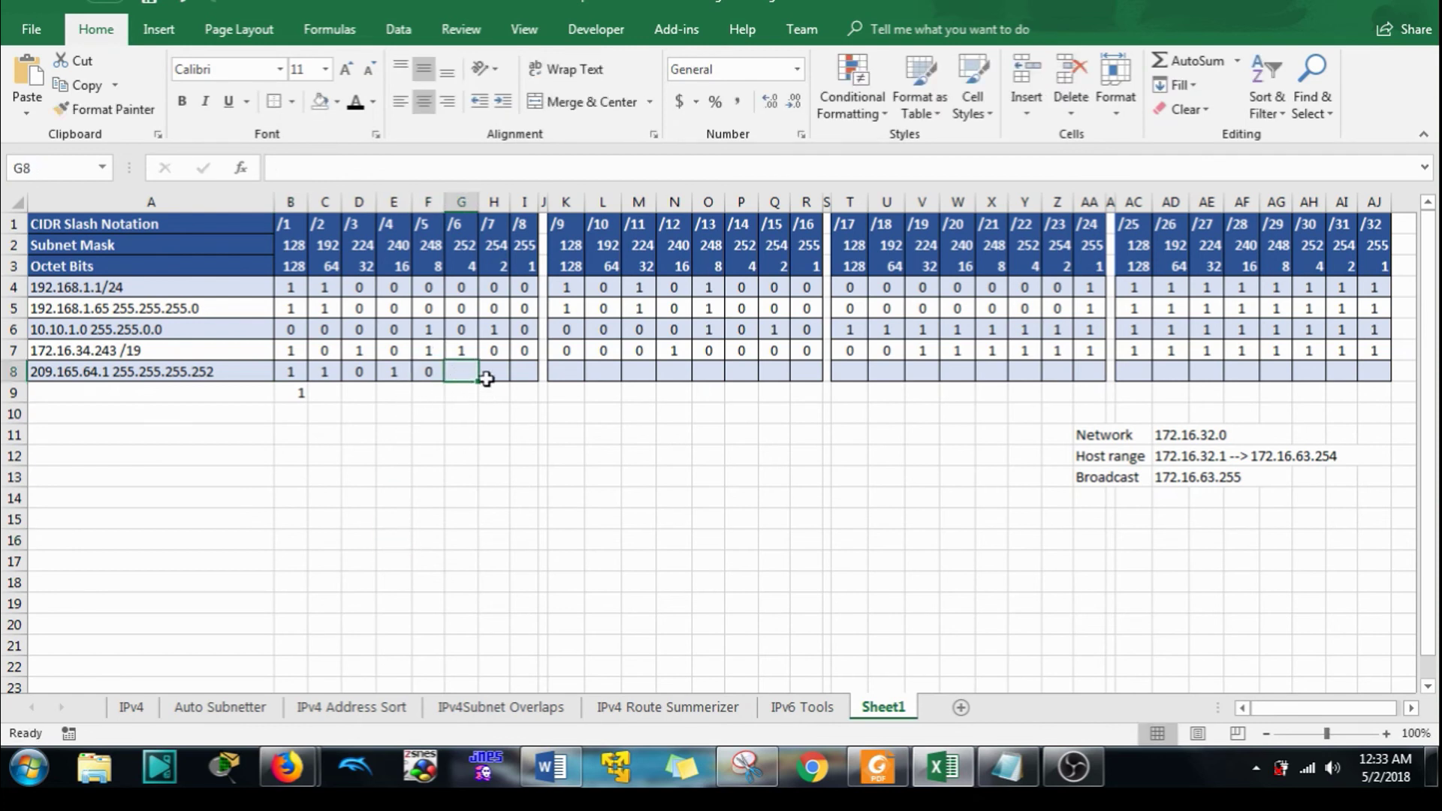
key("Tab")
type("0")
key("Tab")
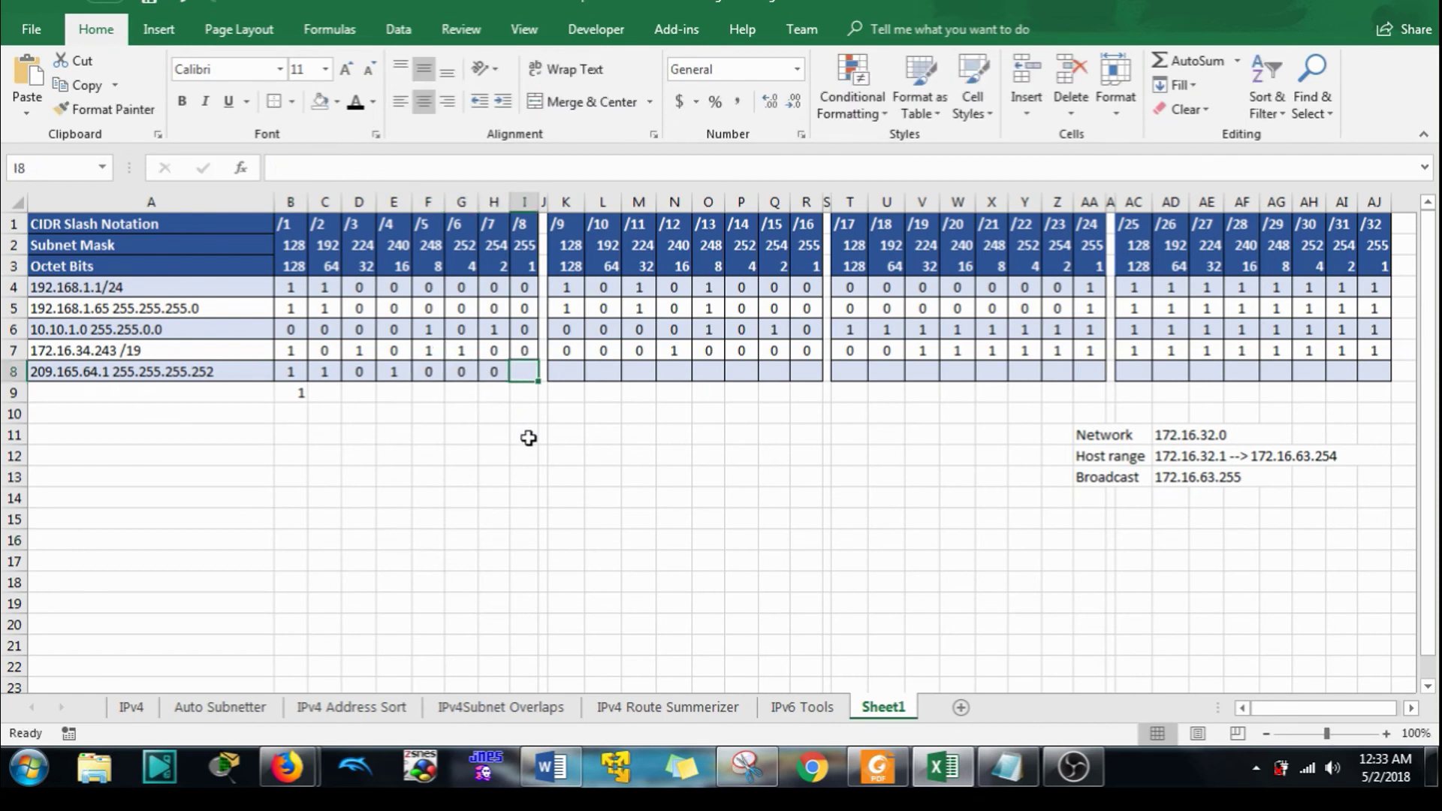
type("1")
left_click(528, 493)
Clear the first octet's remainder formula from B9.
left_click(290, 393)
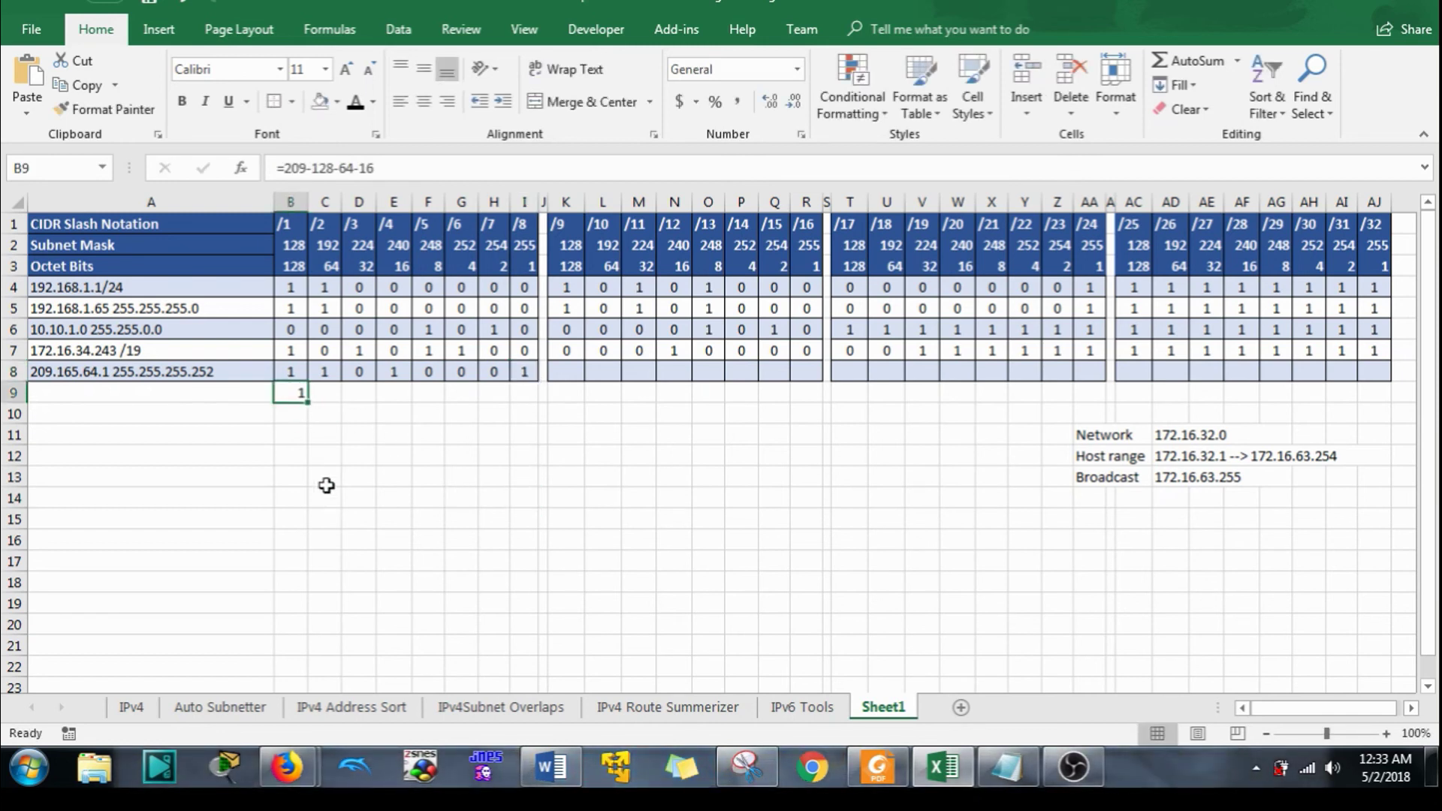
key("Delete")
left_click_drag(326, 486, 360, 481)
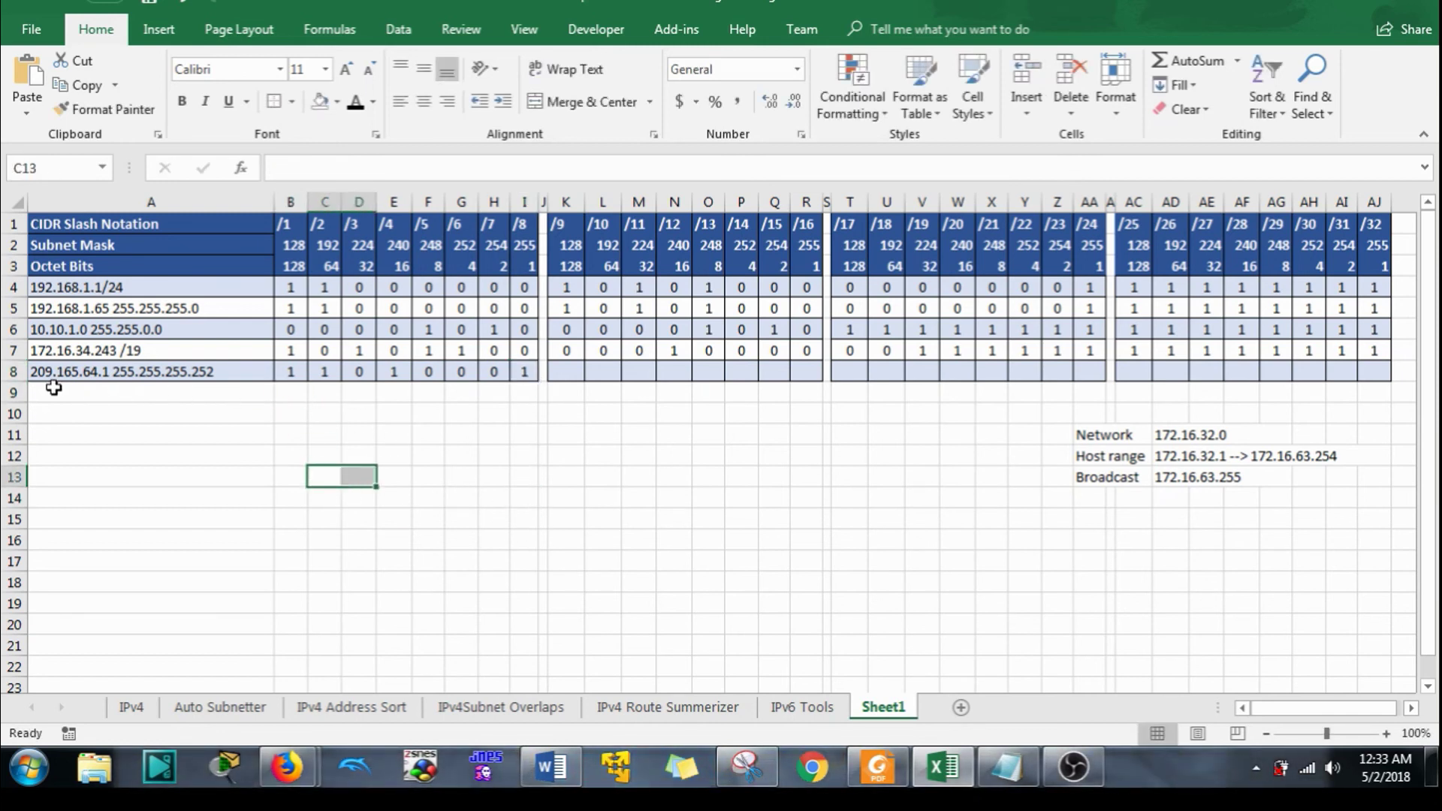
Enter the second octet's remainder formula =165-128 in K9.
left_click(568, 387)
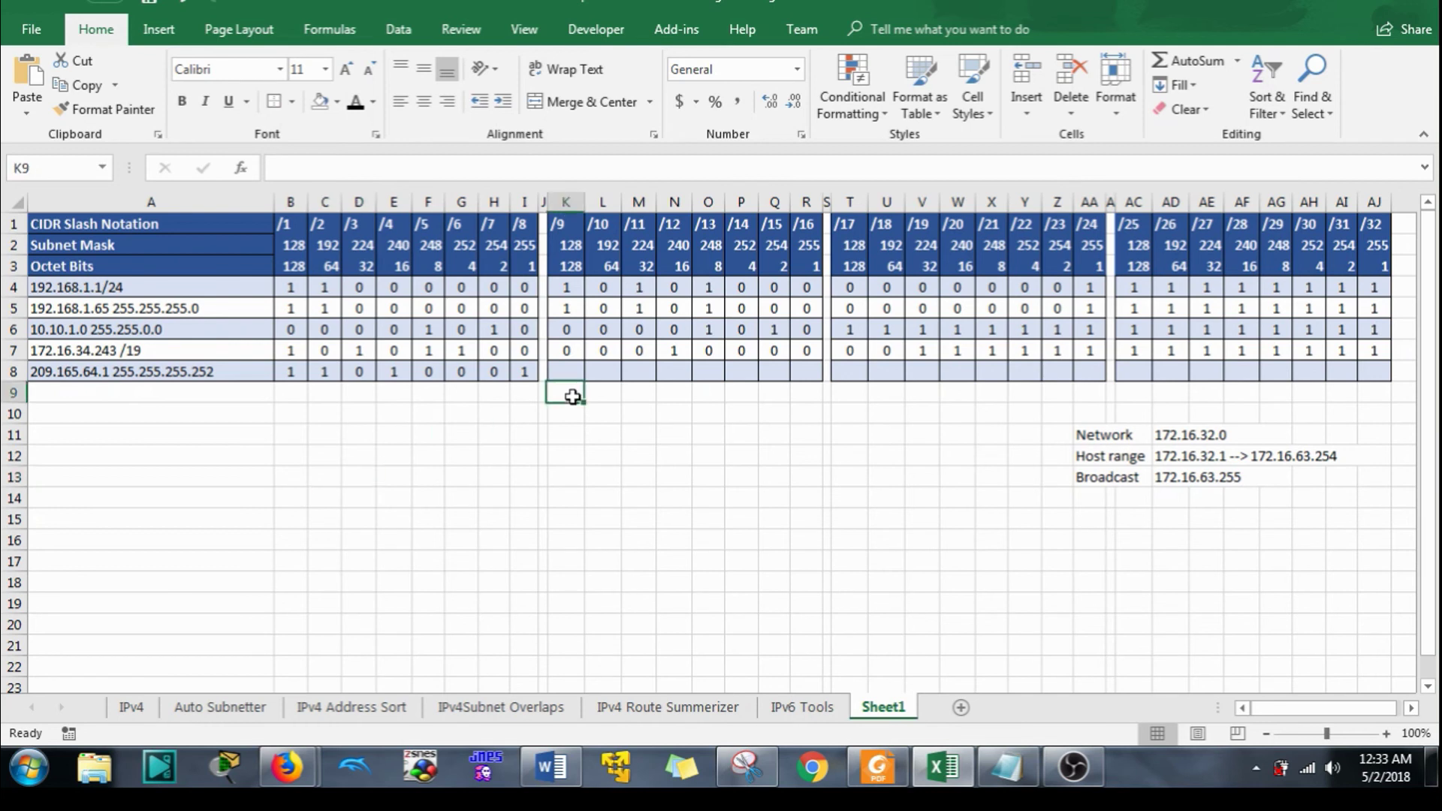
type("=165-128")
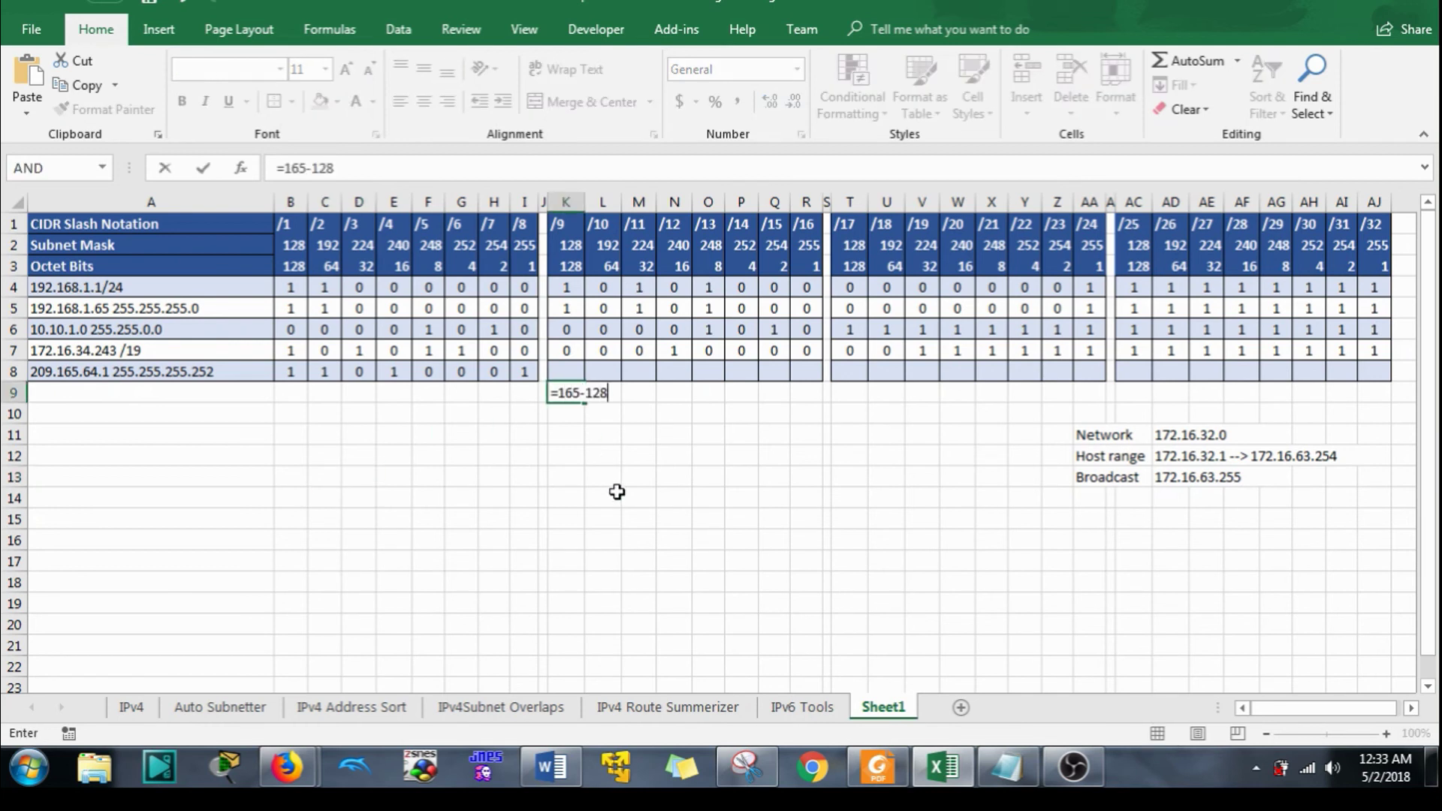
key("Return")
Enter 1 in K8, 0 in L8 and 1 in M8 for the second octet's 128, 64 and 32 bits.
left_click(565, 368)
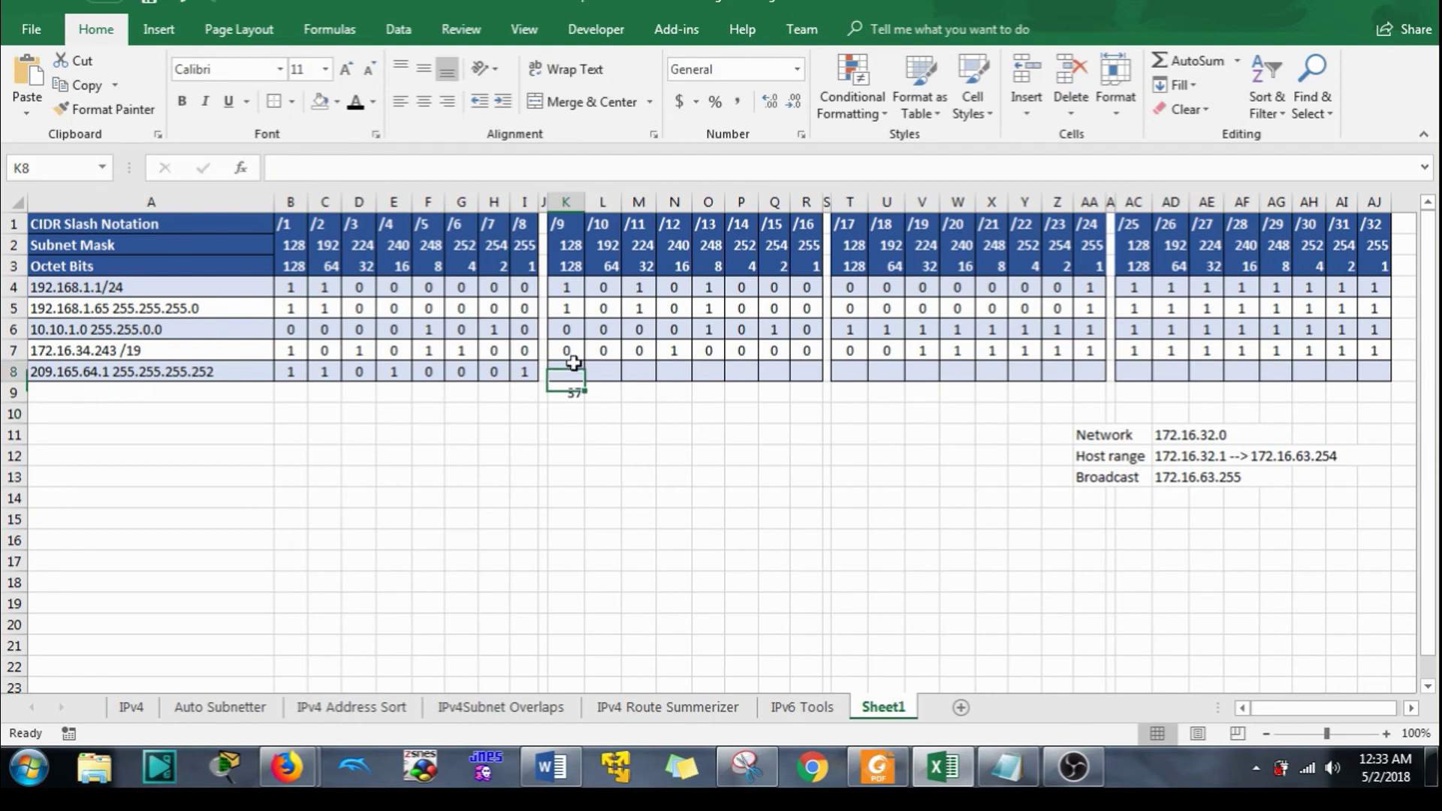
type("1")
left_click(607, 373)
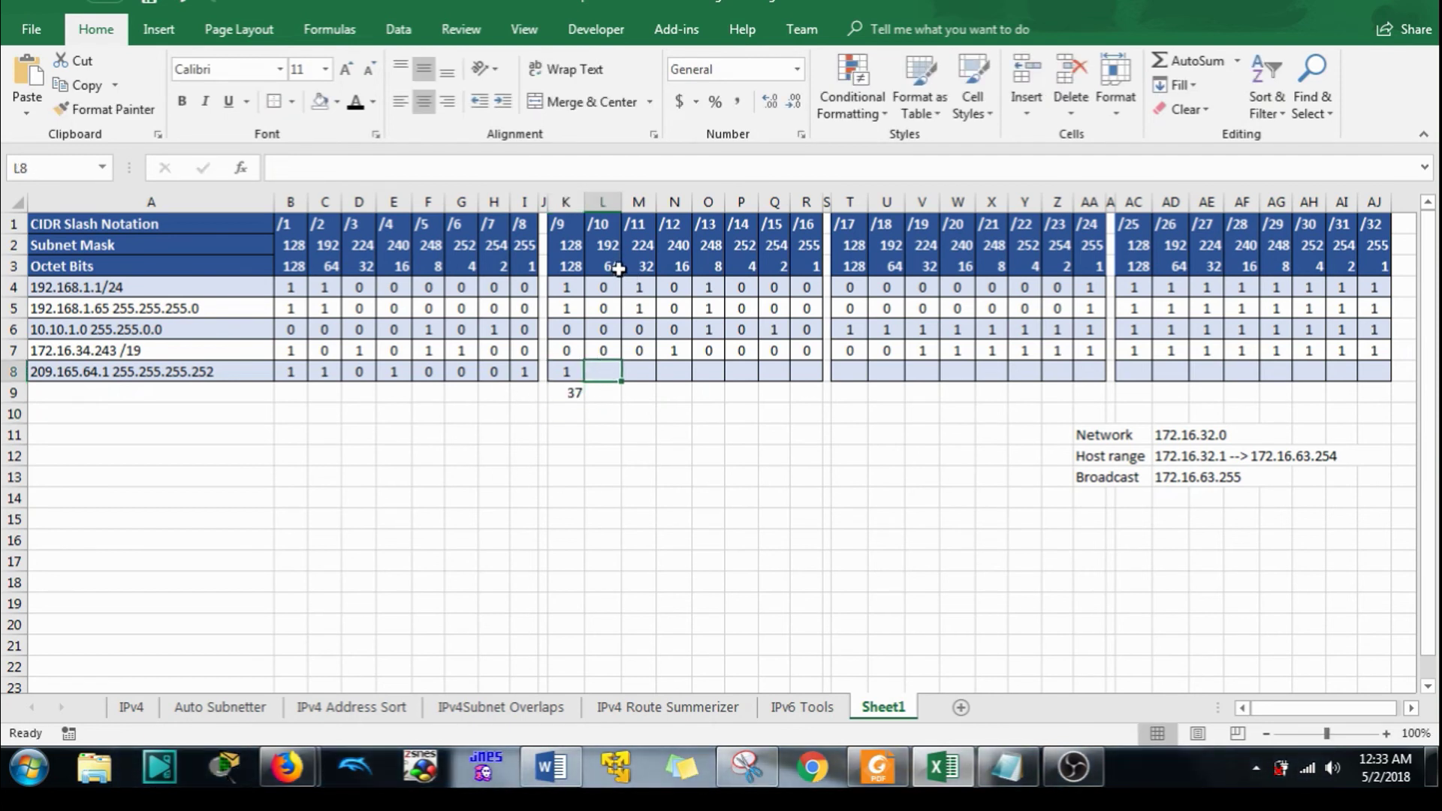
type("0")
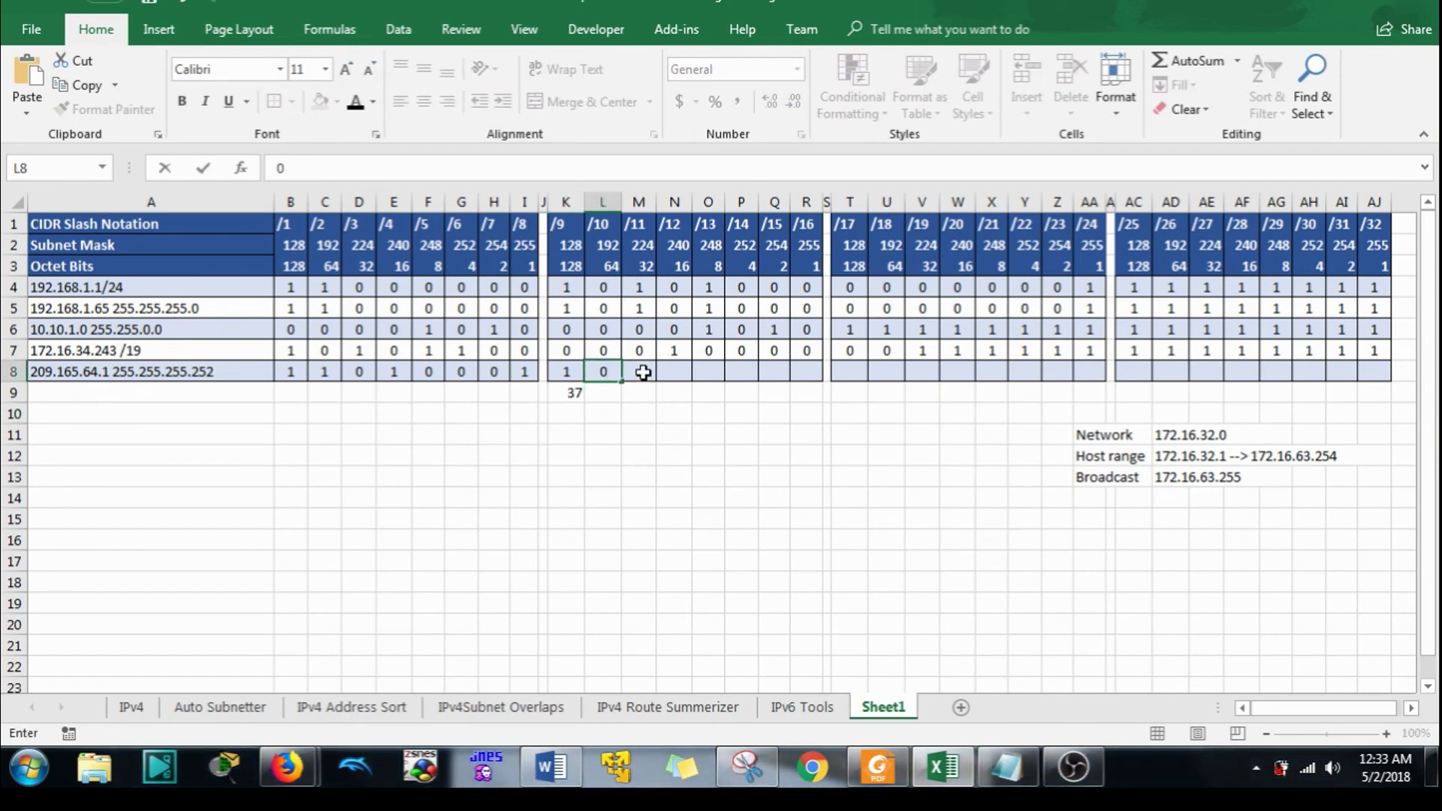
left_click(641, 372)
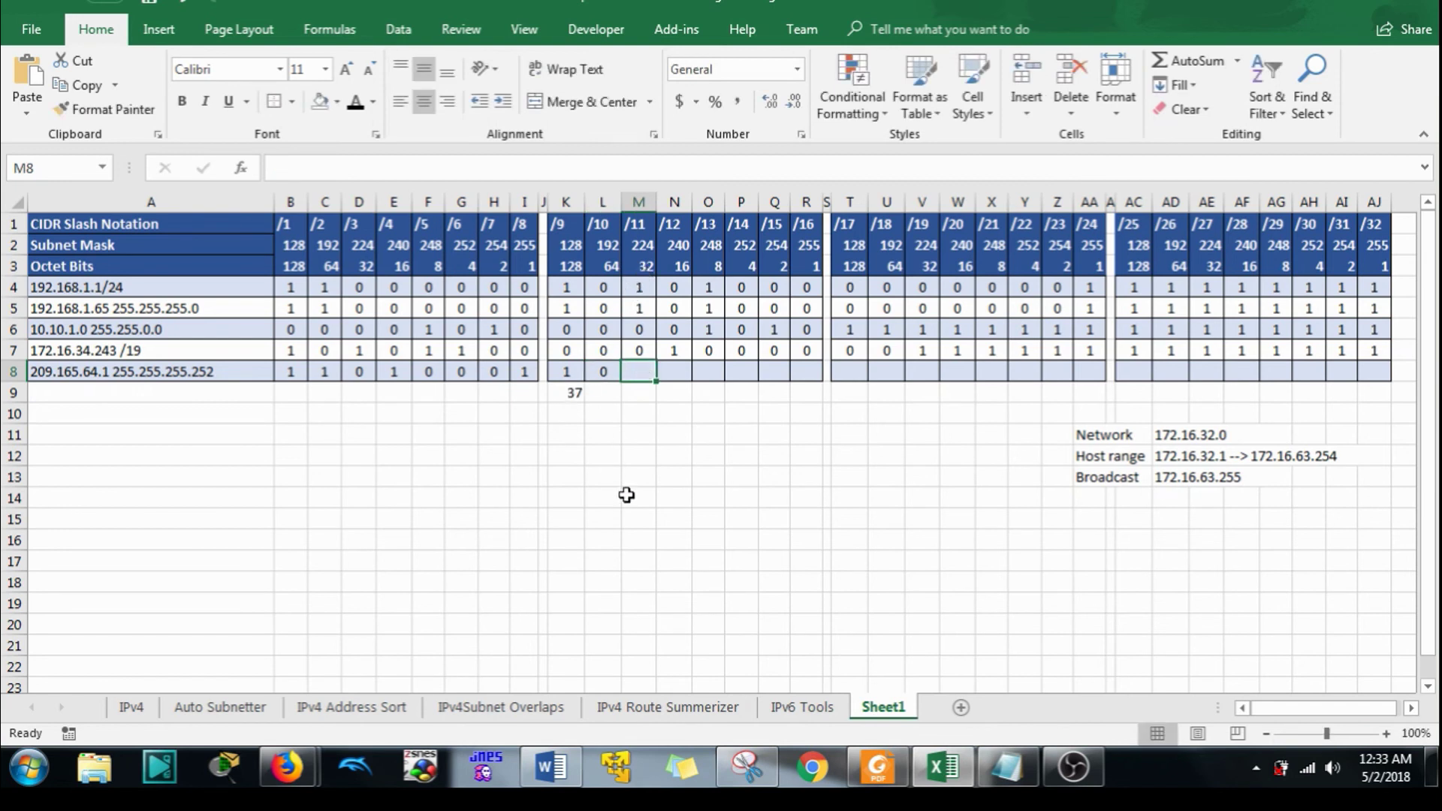
type("1")
Extend the remainder formula in K9 to =165-128-32.
left_click(576, 391)
type("=165-128")
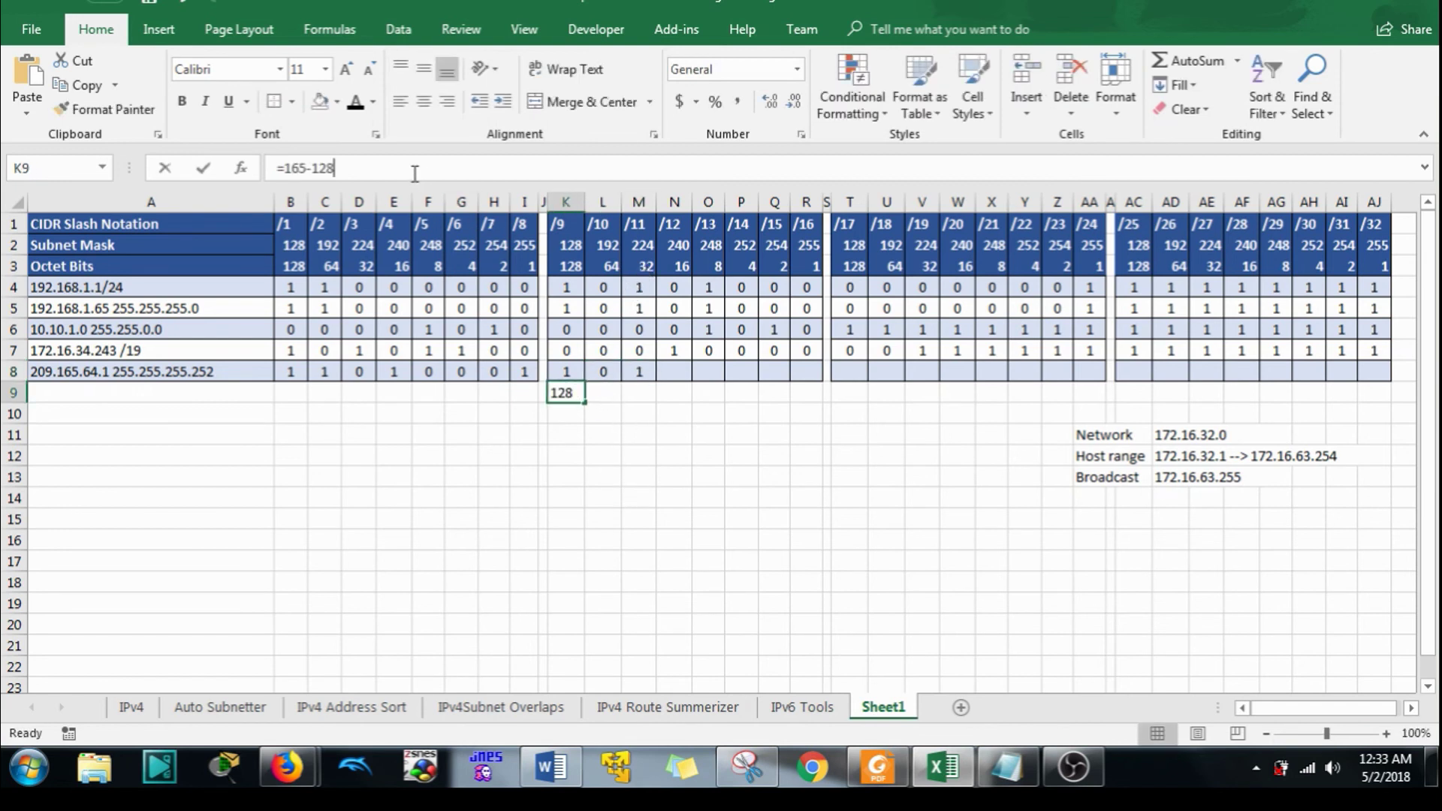
type("-32")
key("Return")
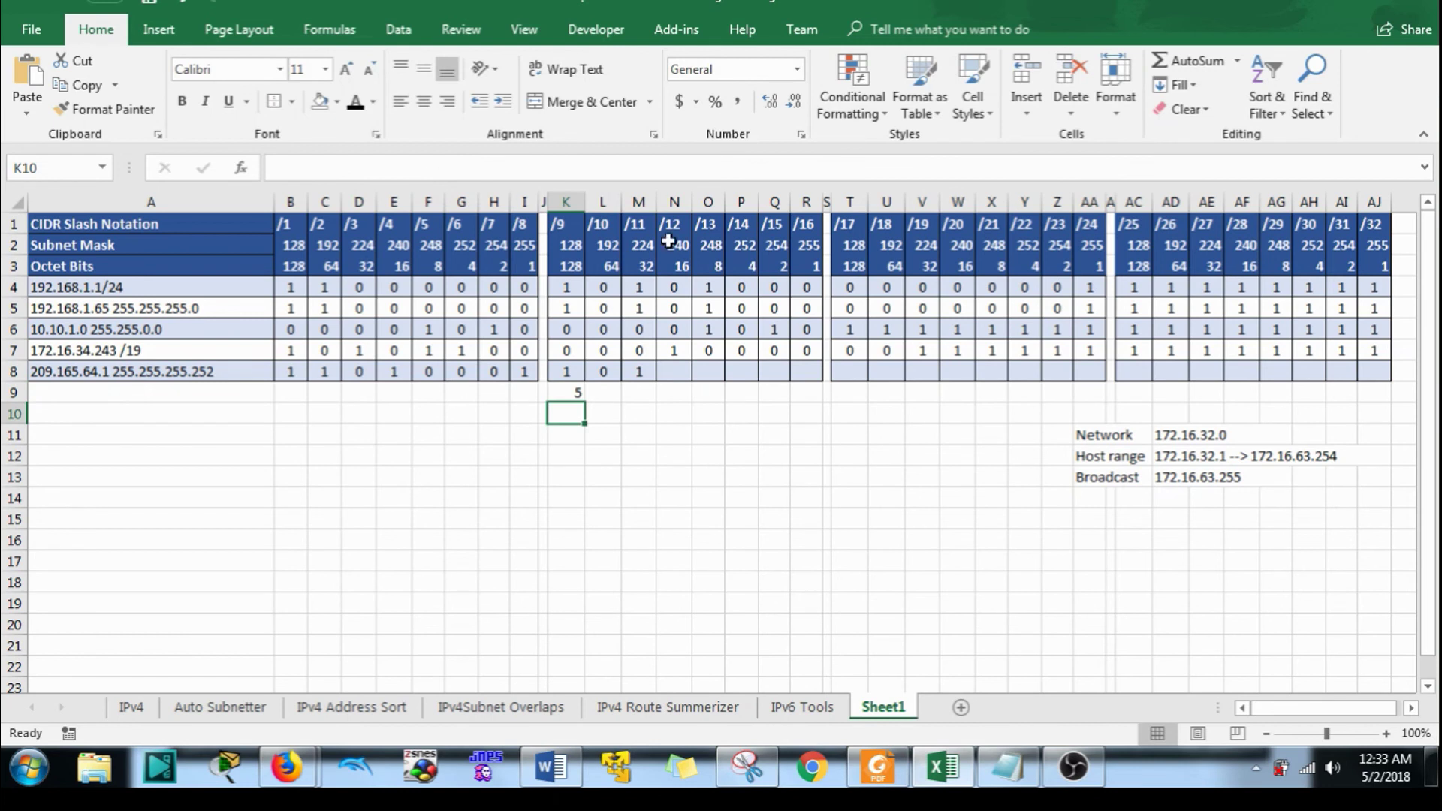
Complete the second octet in row 8 with 0 in N8 and O8, 1 in P8, 0 in Q8 and 1 in R8.
left_click(682, 365)
type("0")
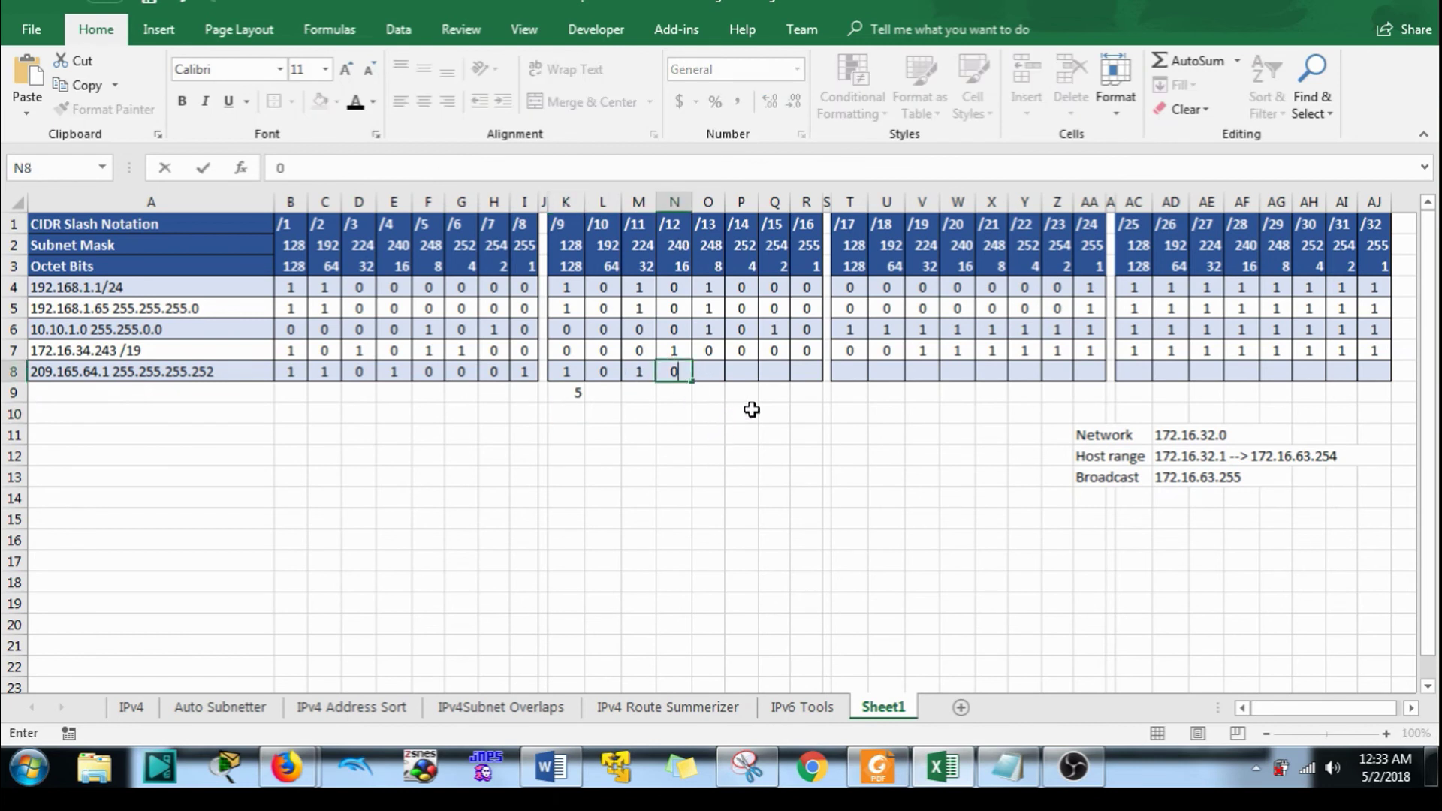
left_click(713, 379)
type("0")
left_click(741, 375)
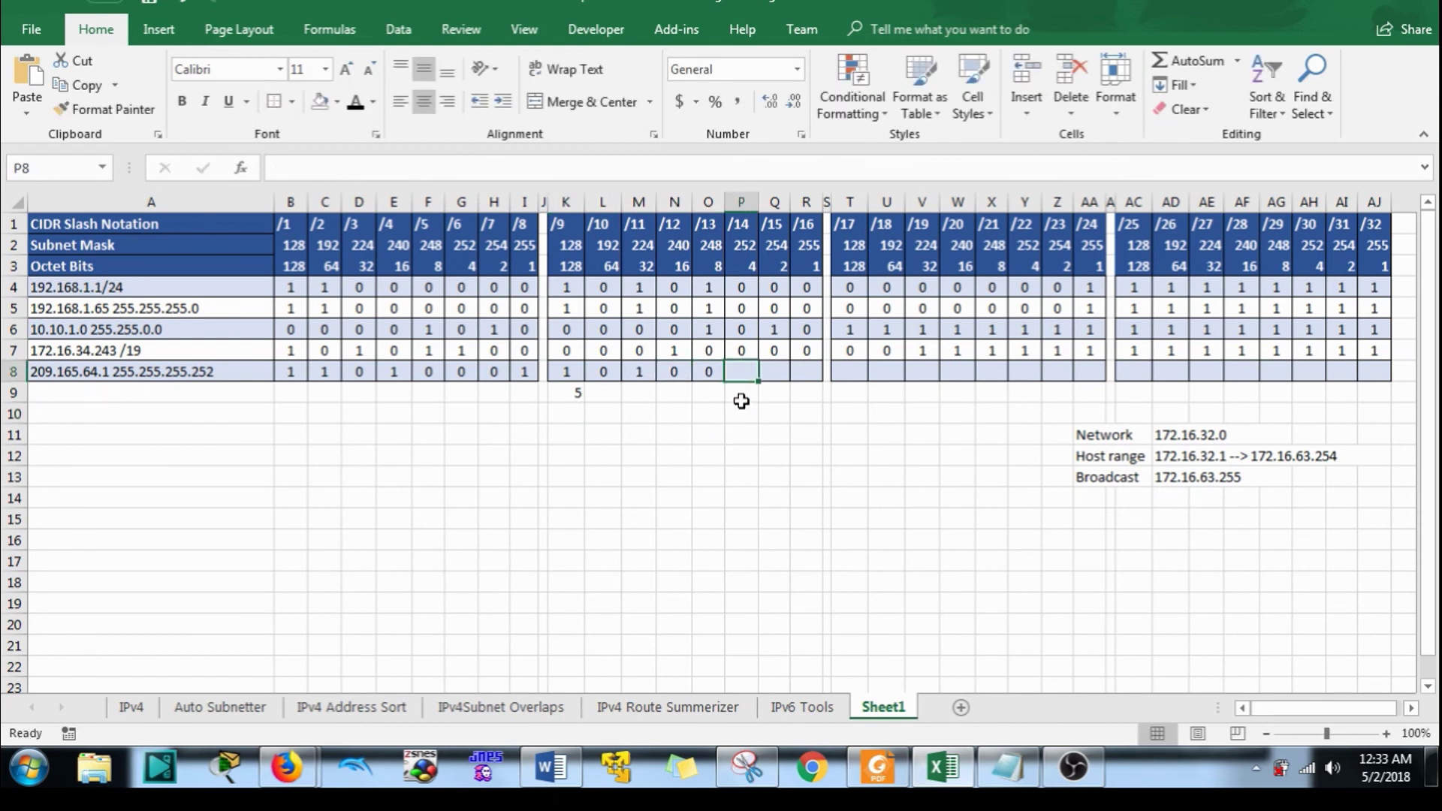
type("1")
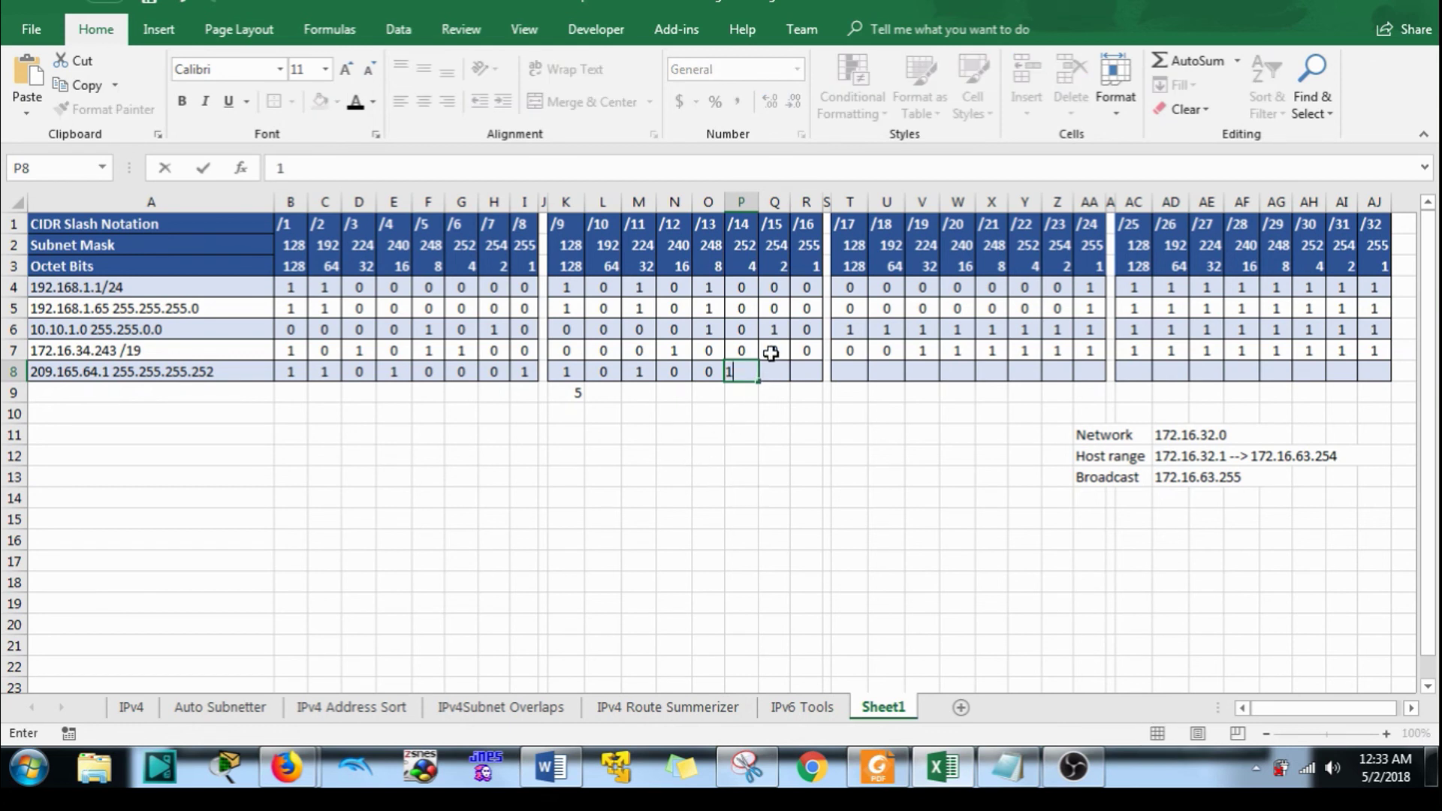
left_click(808, 375)
type("1")
left_click(774, 373)
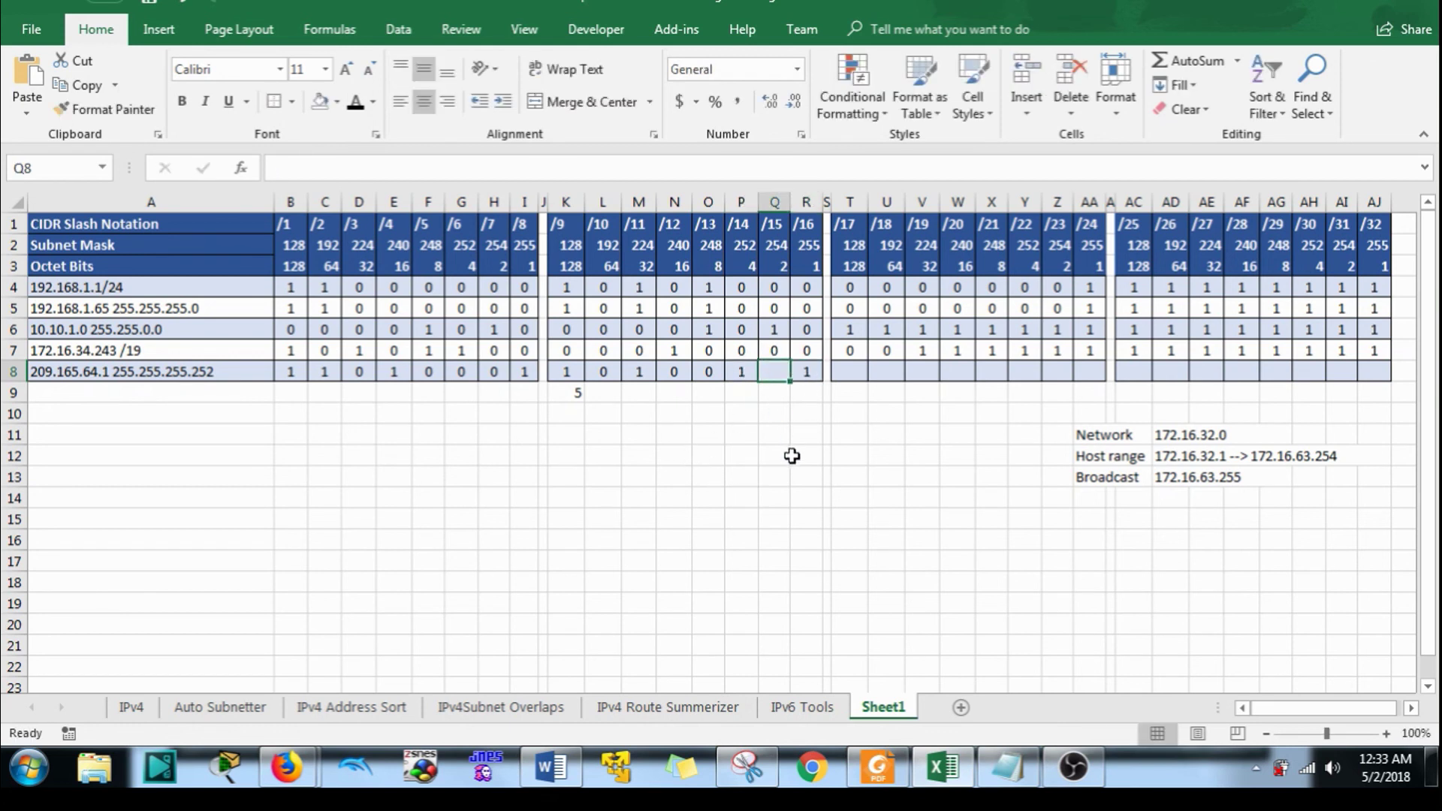
type("0")
left_click(846, 498)
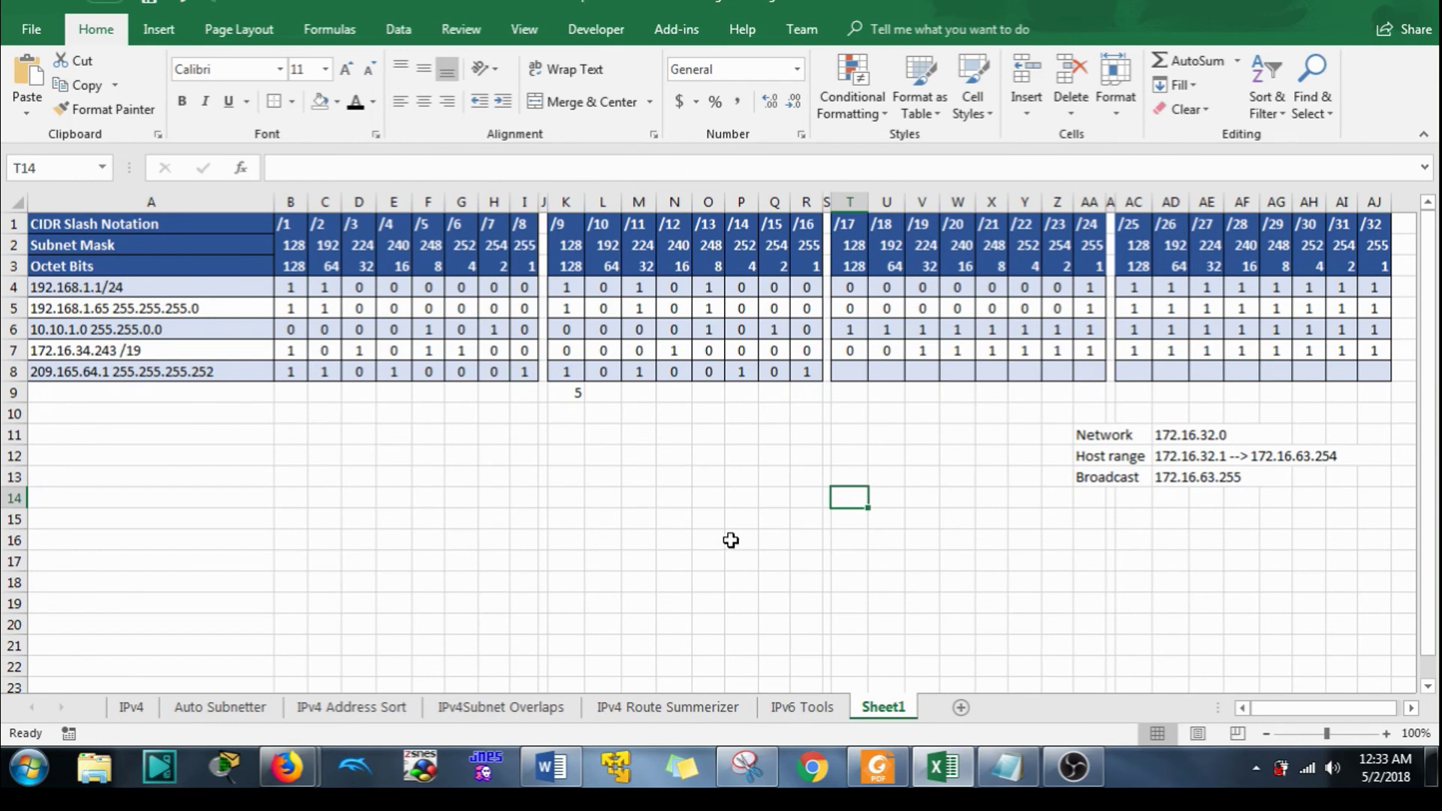
Fill the third octet in row 8 with 0 in T8, 1 in U8 and 0 from V8 through AA8.
left_click(90, 376)
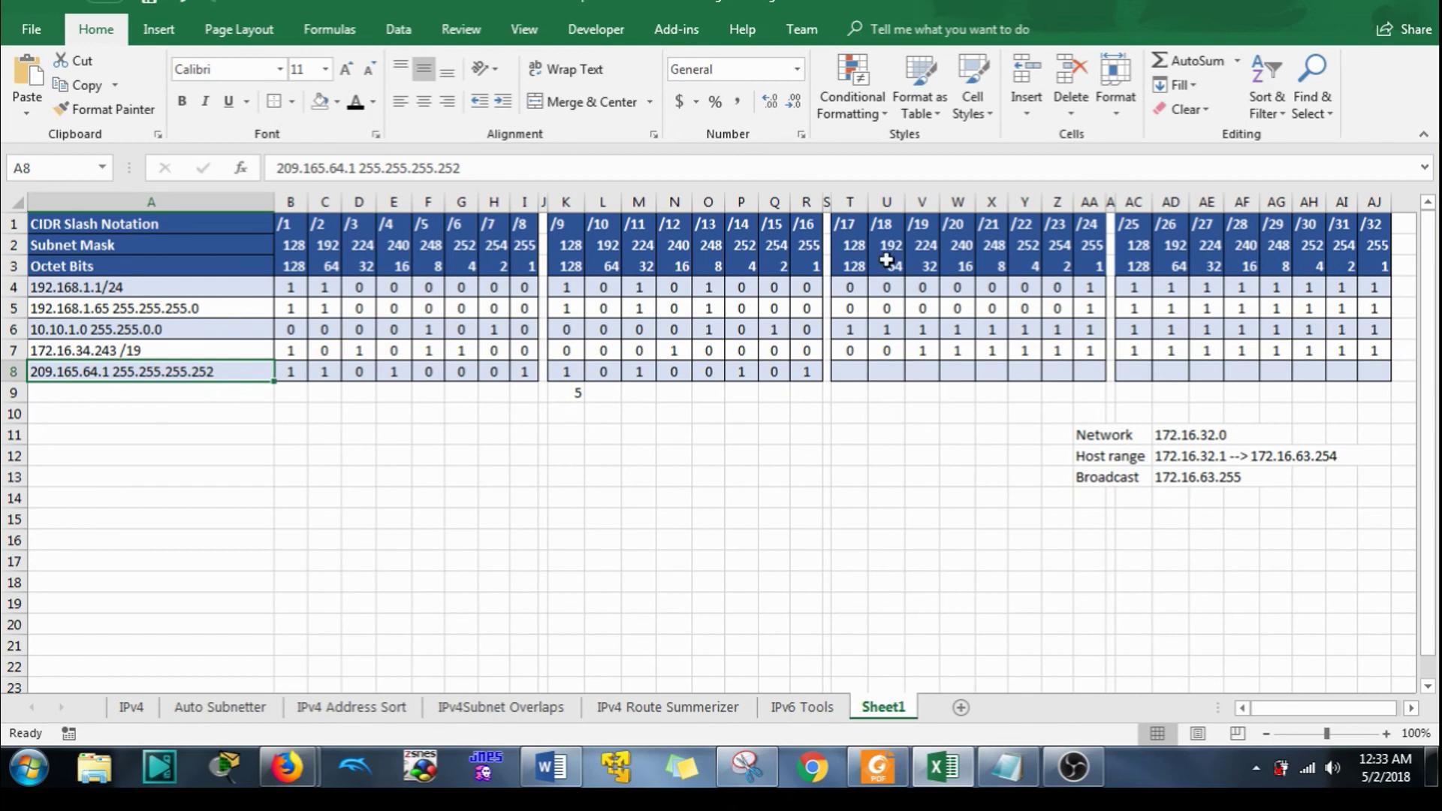
left_click_drag(887, 260, 885, 367)
left_click(887, 371)
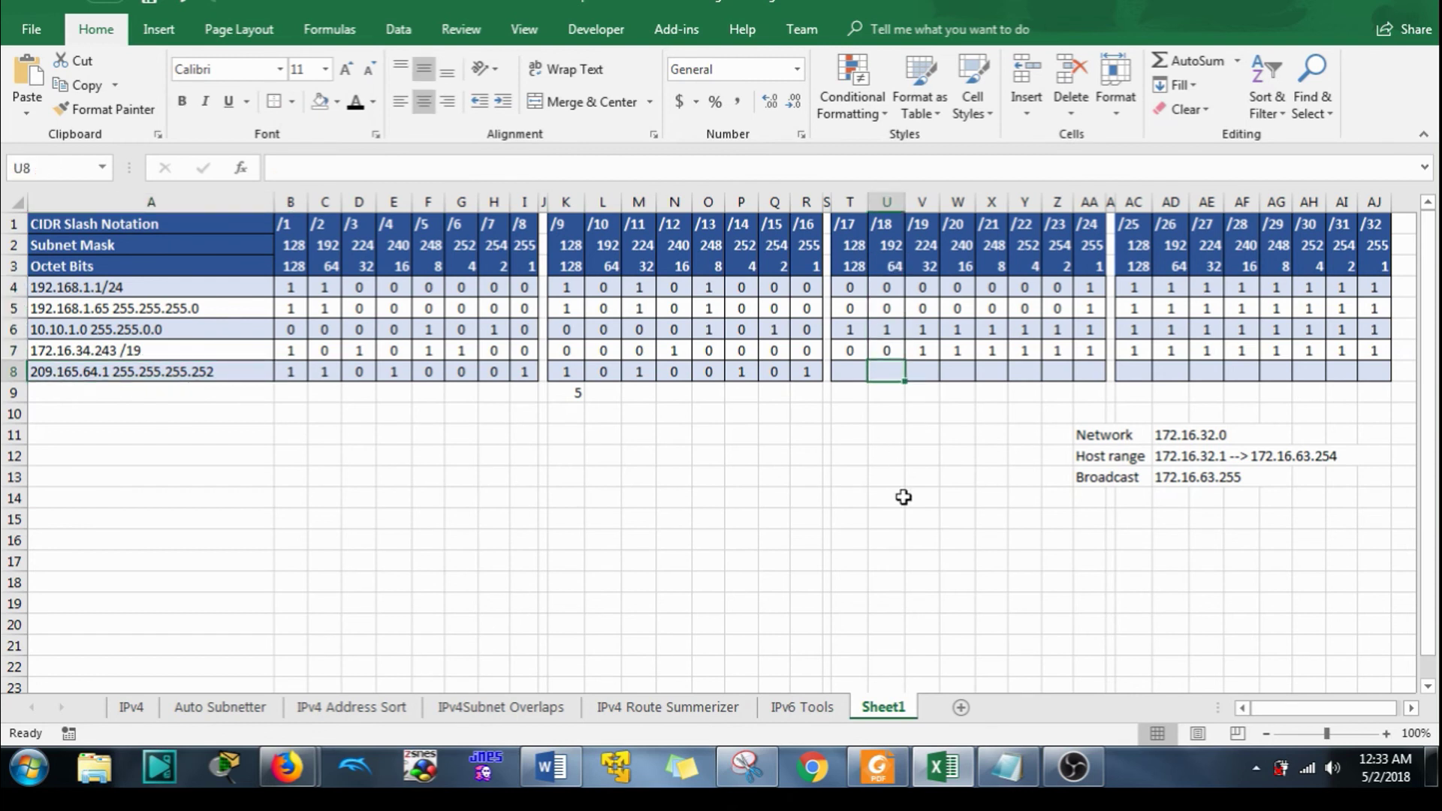
left_click(844, 369)
type("0")
key("Tab")
type("1")
key("Tab")
type("0")
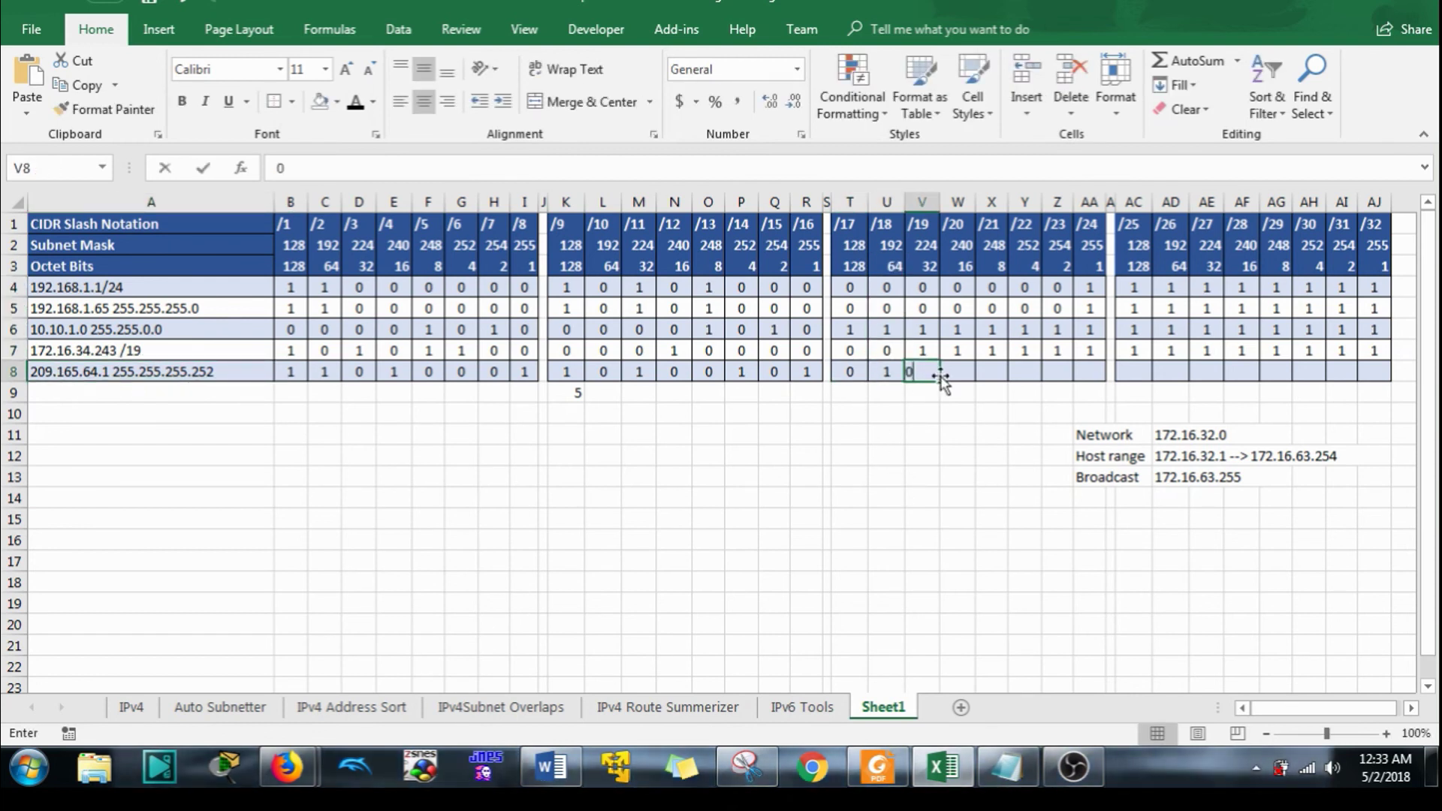
key("ctrl+Return")
left_click_drag(939, 381, 1091, 379)
left_click(1025, 413)
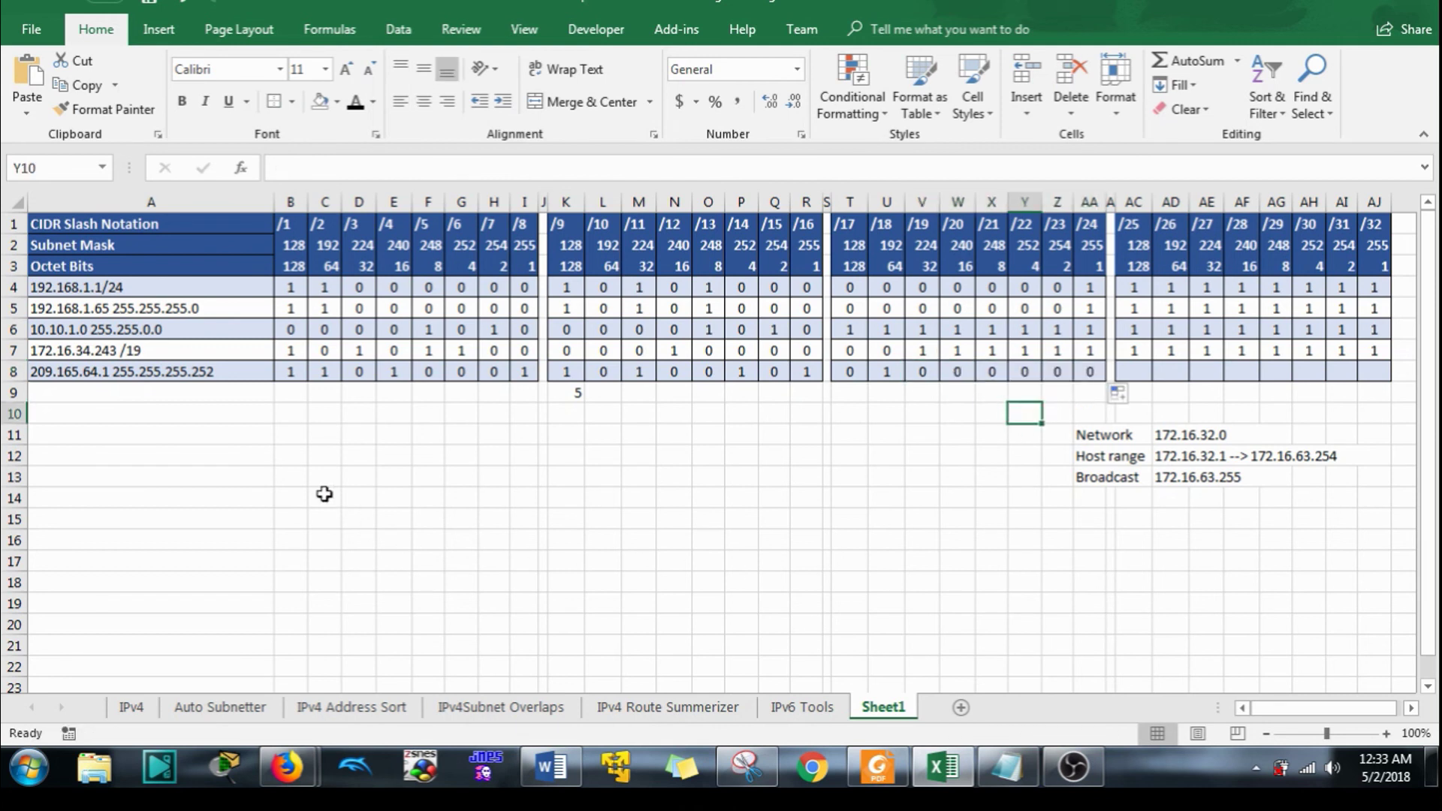
Enter 1 in AJ8 for the fourth octet's 1 bit.
left_click(1370, 375)
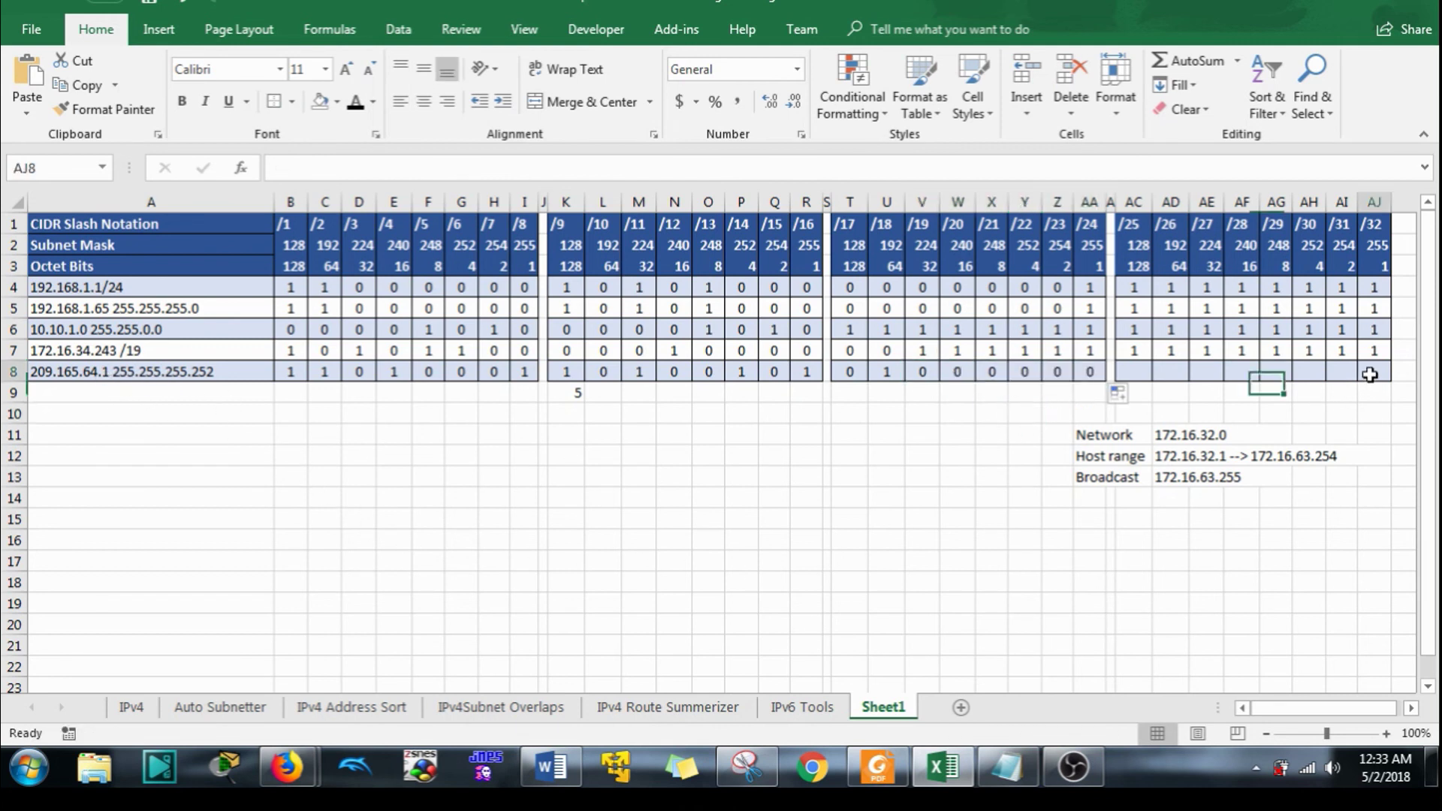
type("1")
left_click(1269, 565)
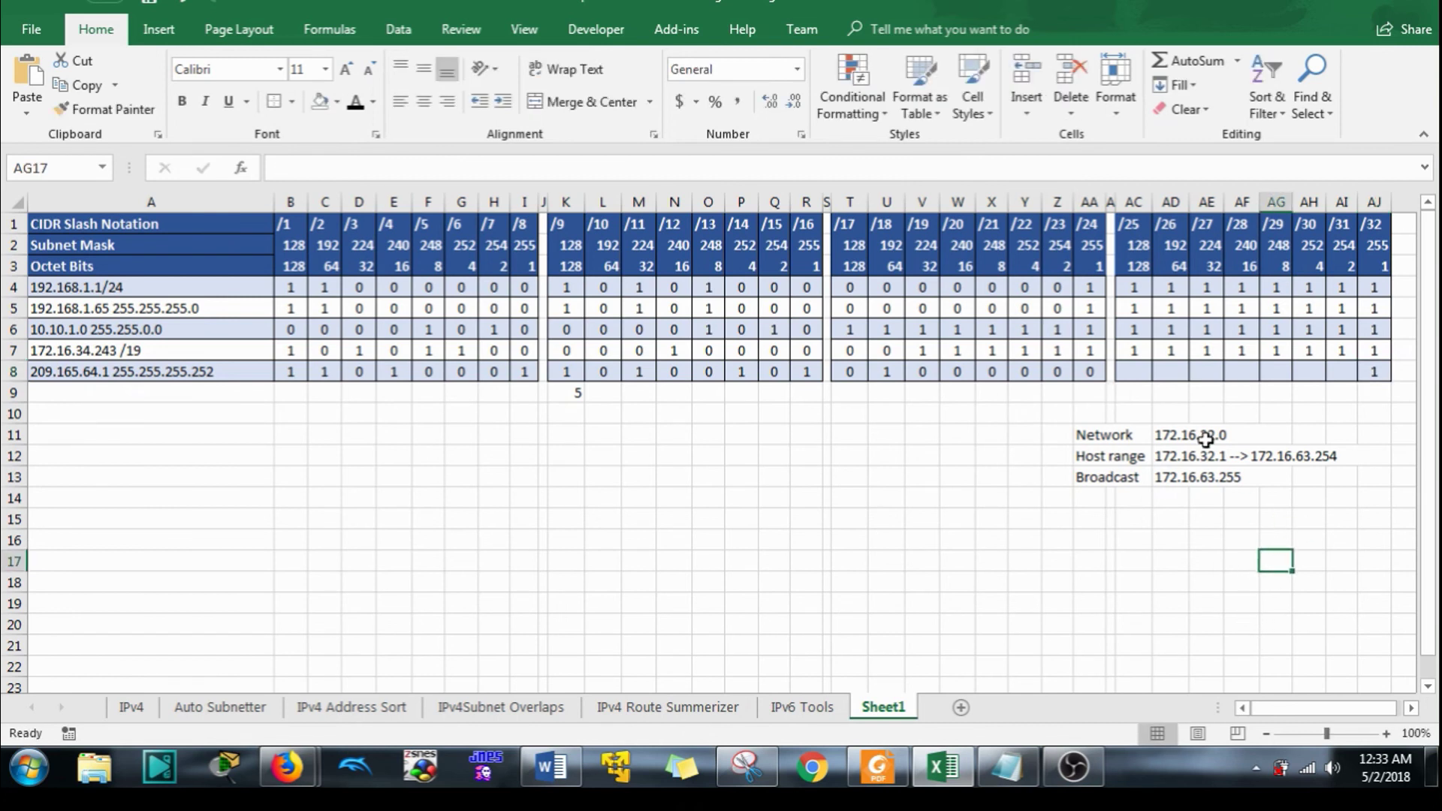
Copy the zeros from V8:AA8 into AC8:AH8 and enter 0 in AI8 to complete the fourth octet.
left_click(1133, 371)
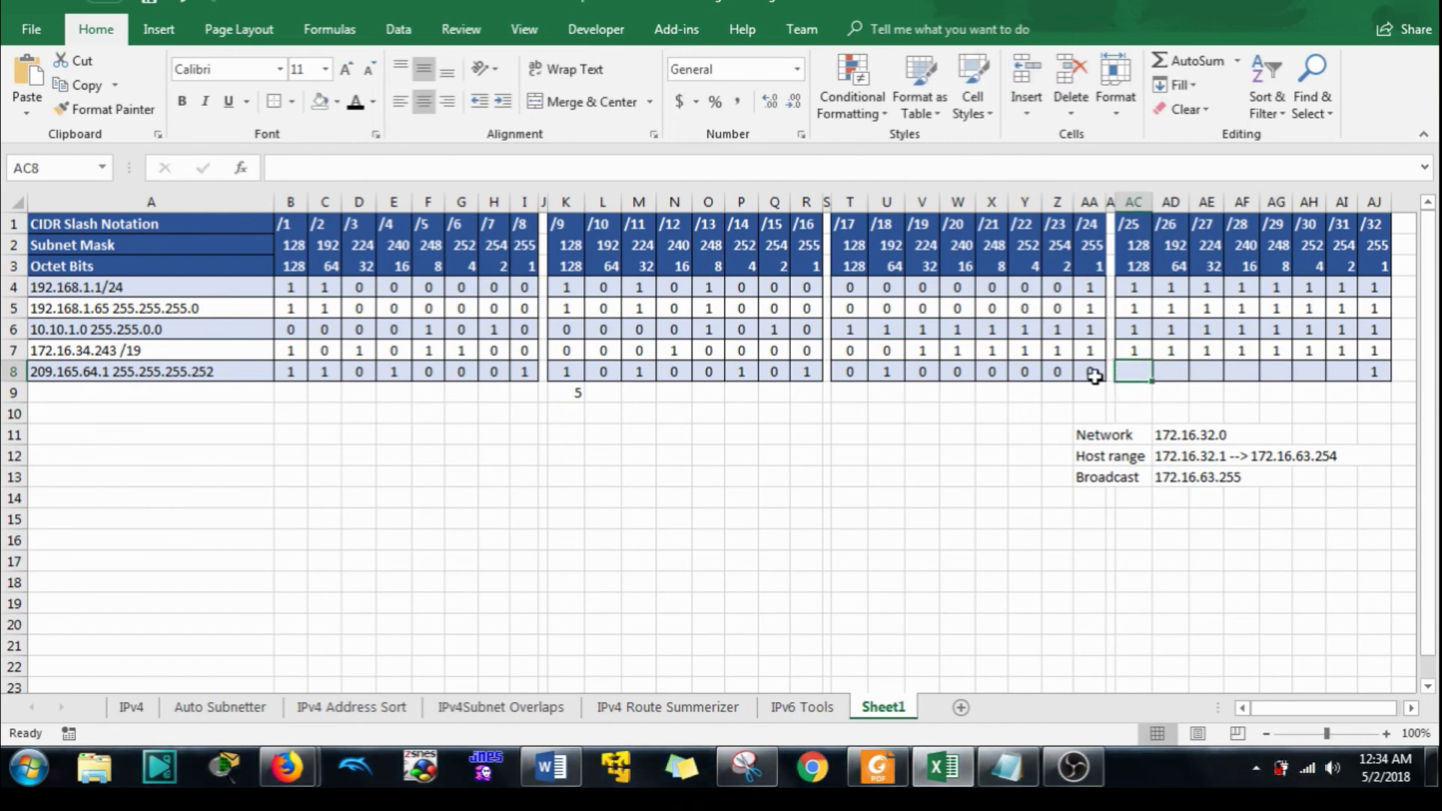
left_click_drag(1093, 375, 923, 372)
key("ctrl+c")
left_click(1129, 378)
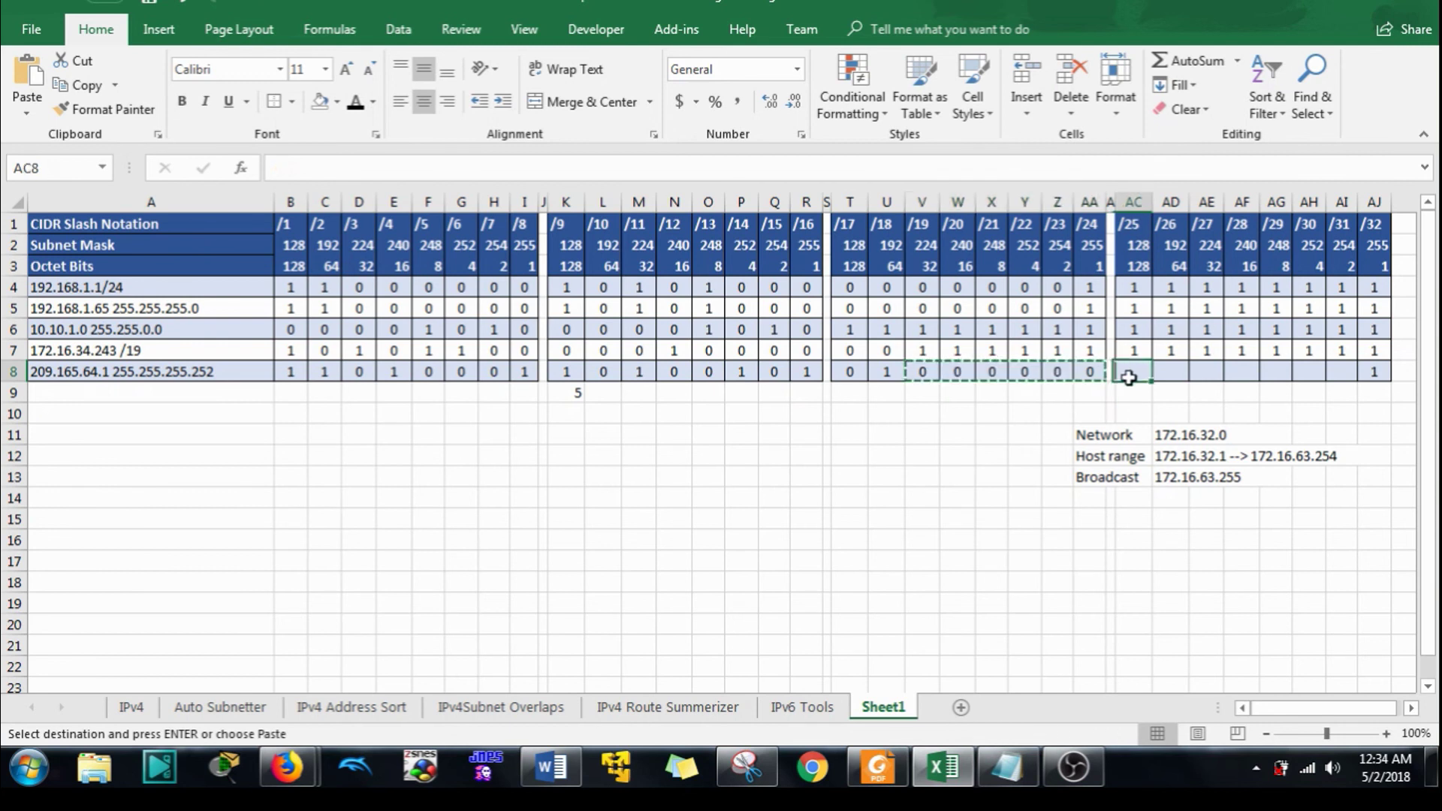
left_click_drag(1128, 378, 1304, 372)
key("ctrl+v")
left_click(1341, 371)
type("0")
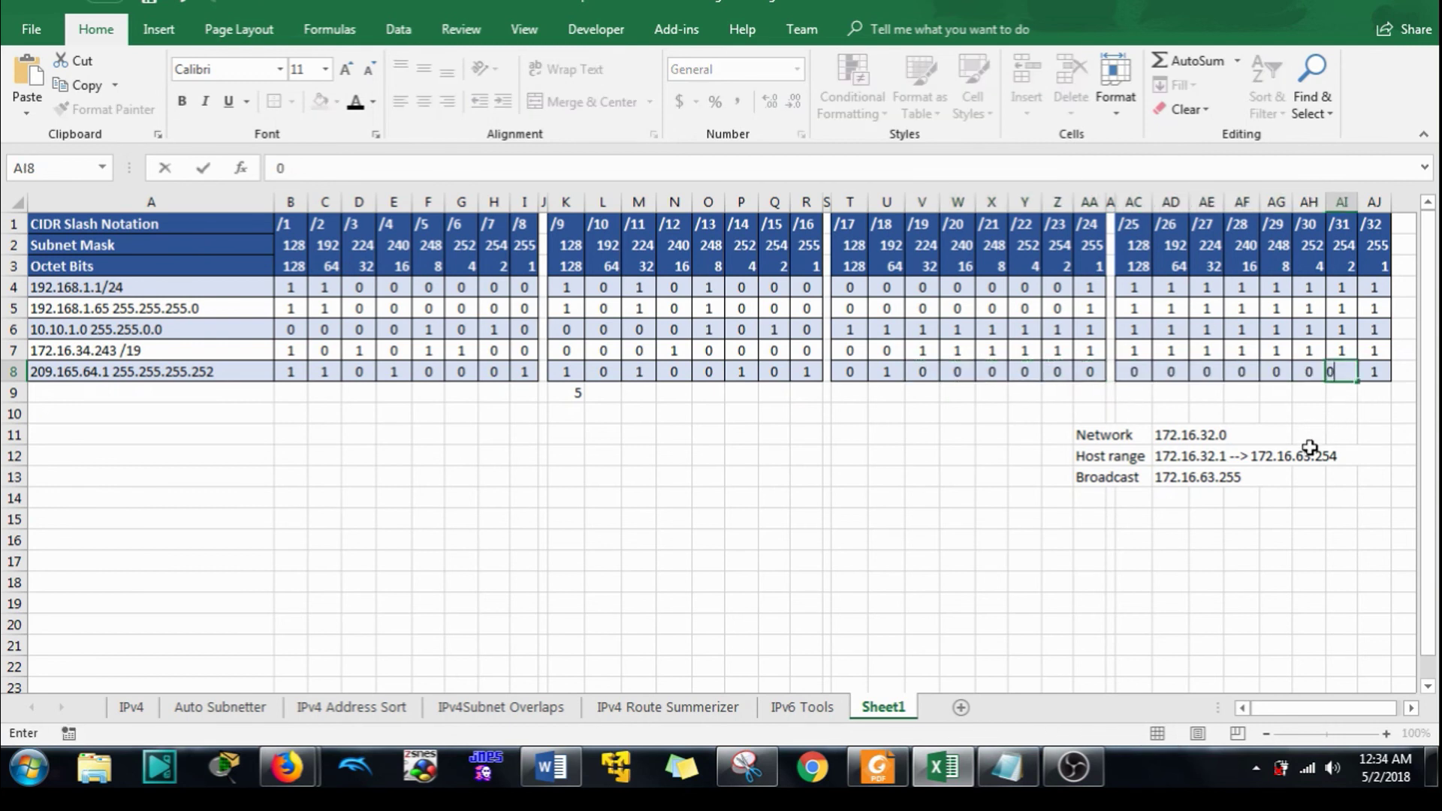
key("Return")
left_click(1402, 684)
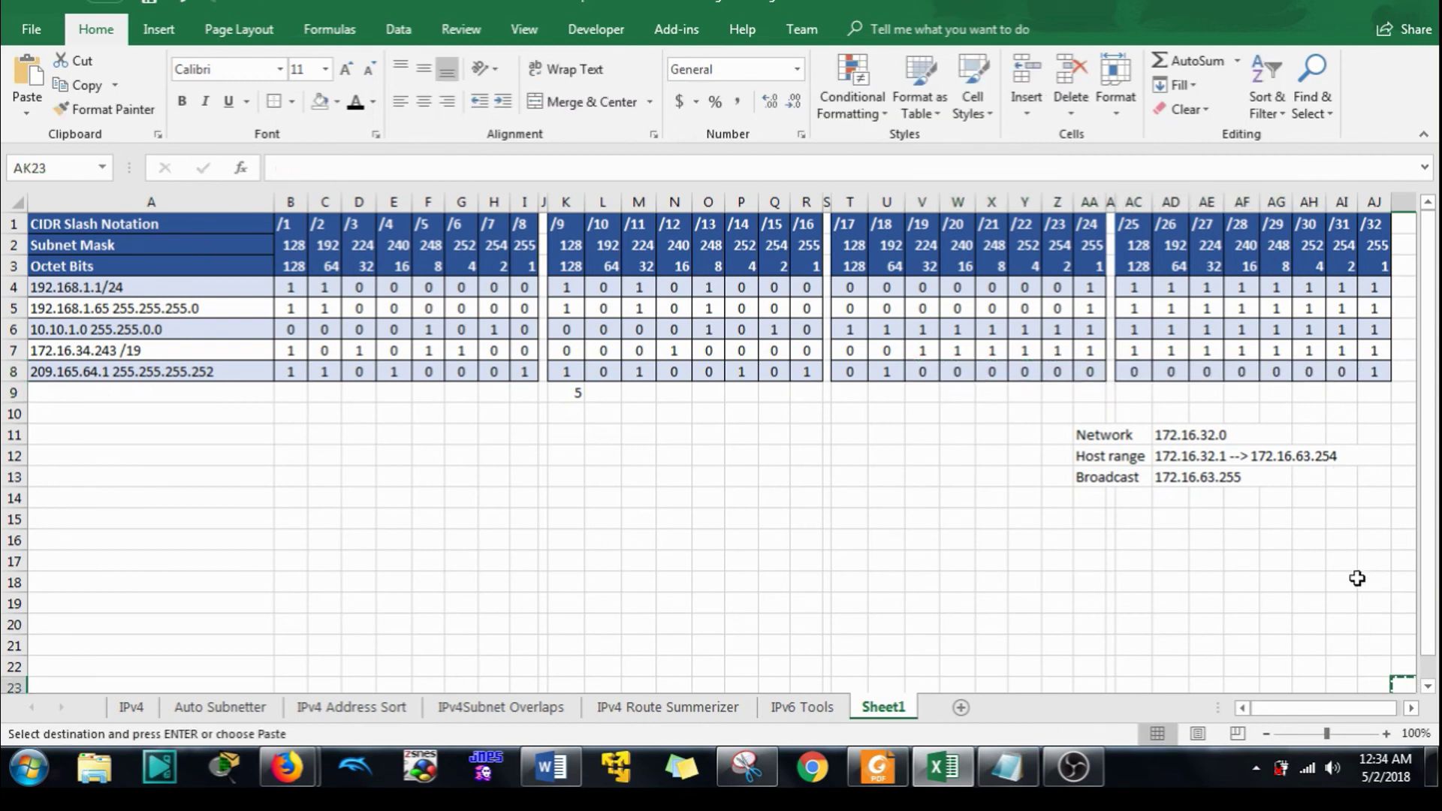
Clear the previous network, host range and broadcast values beside their labels in rows 11 to 13.
left_click_drag(1197, 441, 1233, 476)
key("Delete")
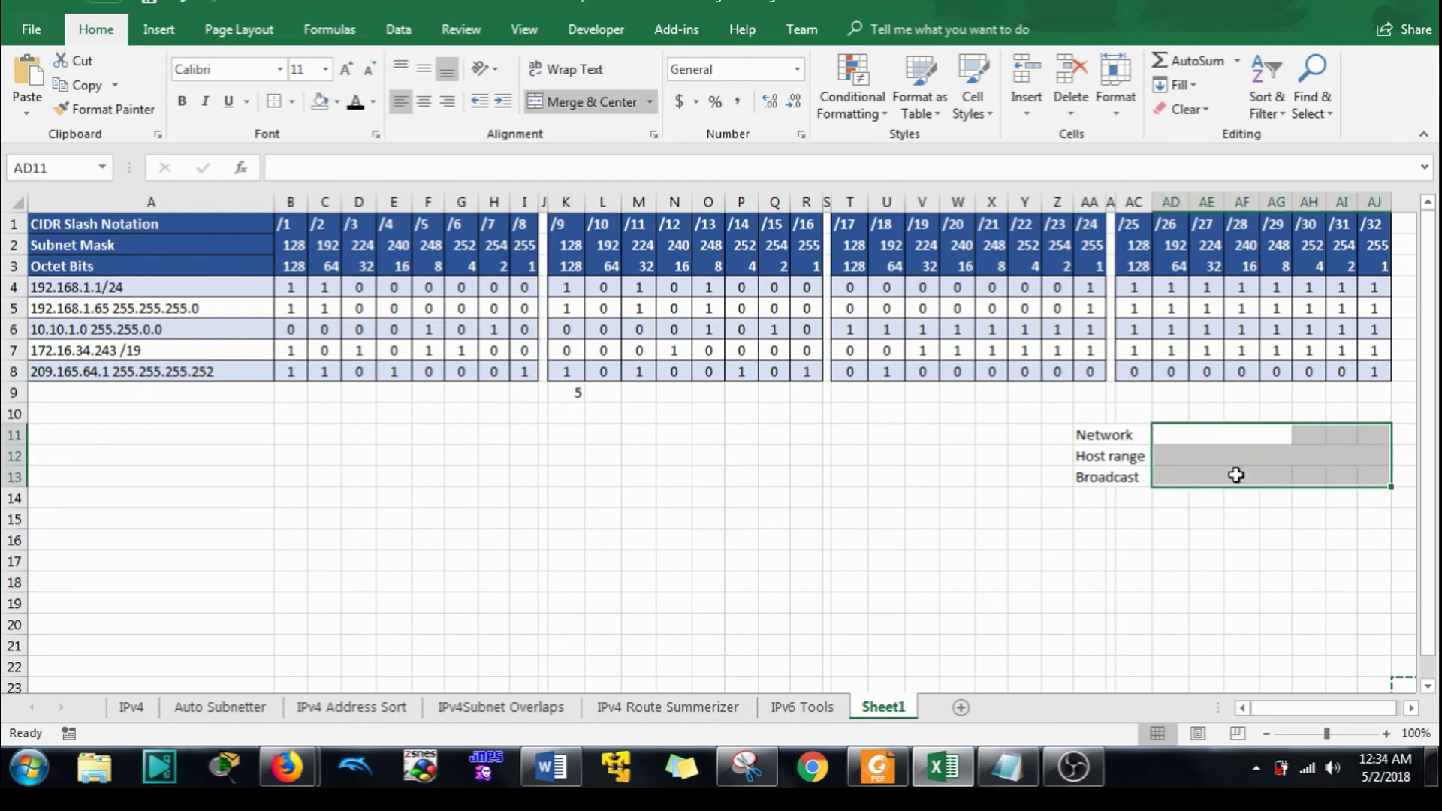
left_click(1074, 767)
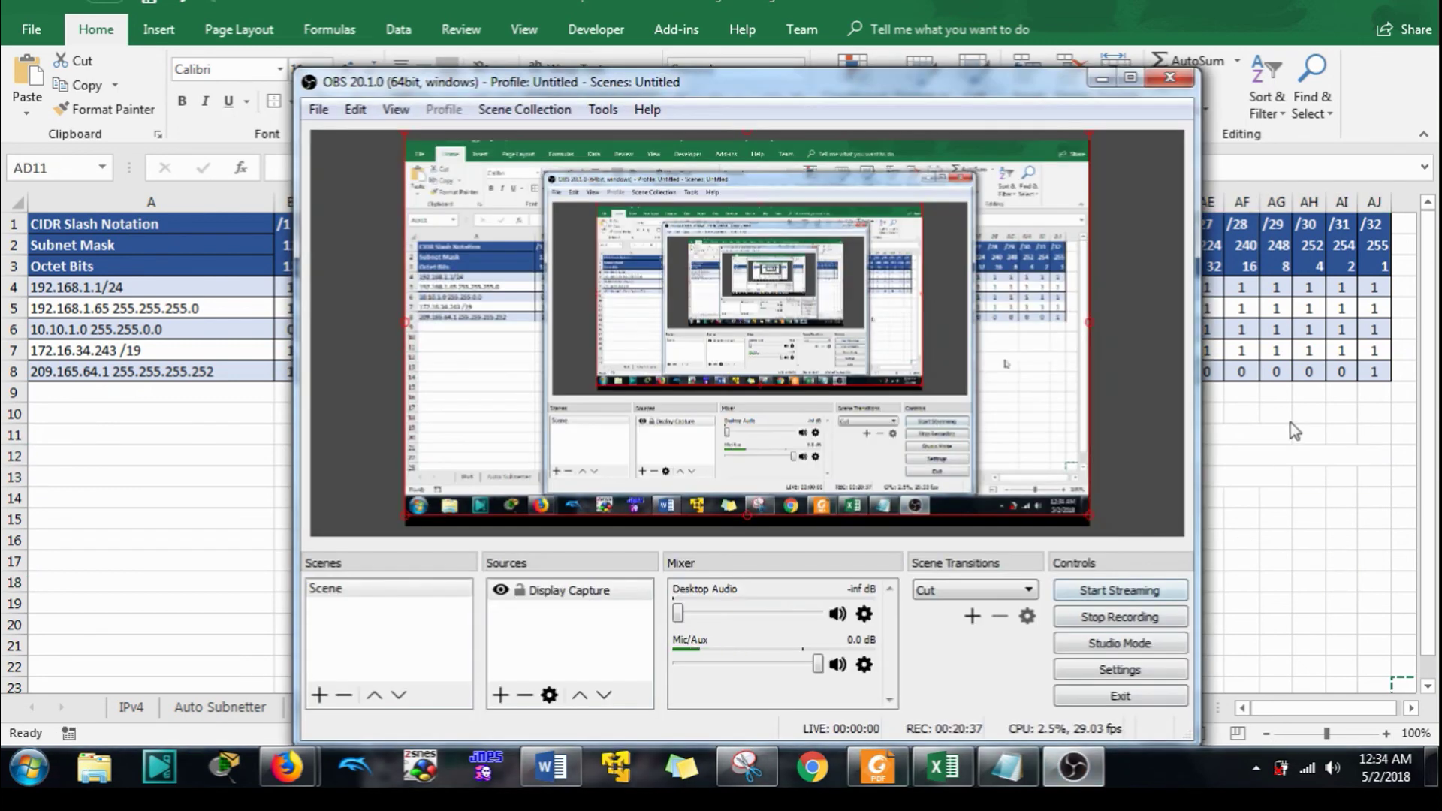
left_click(1101, 79)
left_click(1181, 505)
left_click(1180, 442)
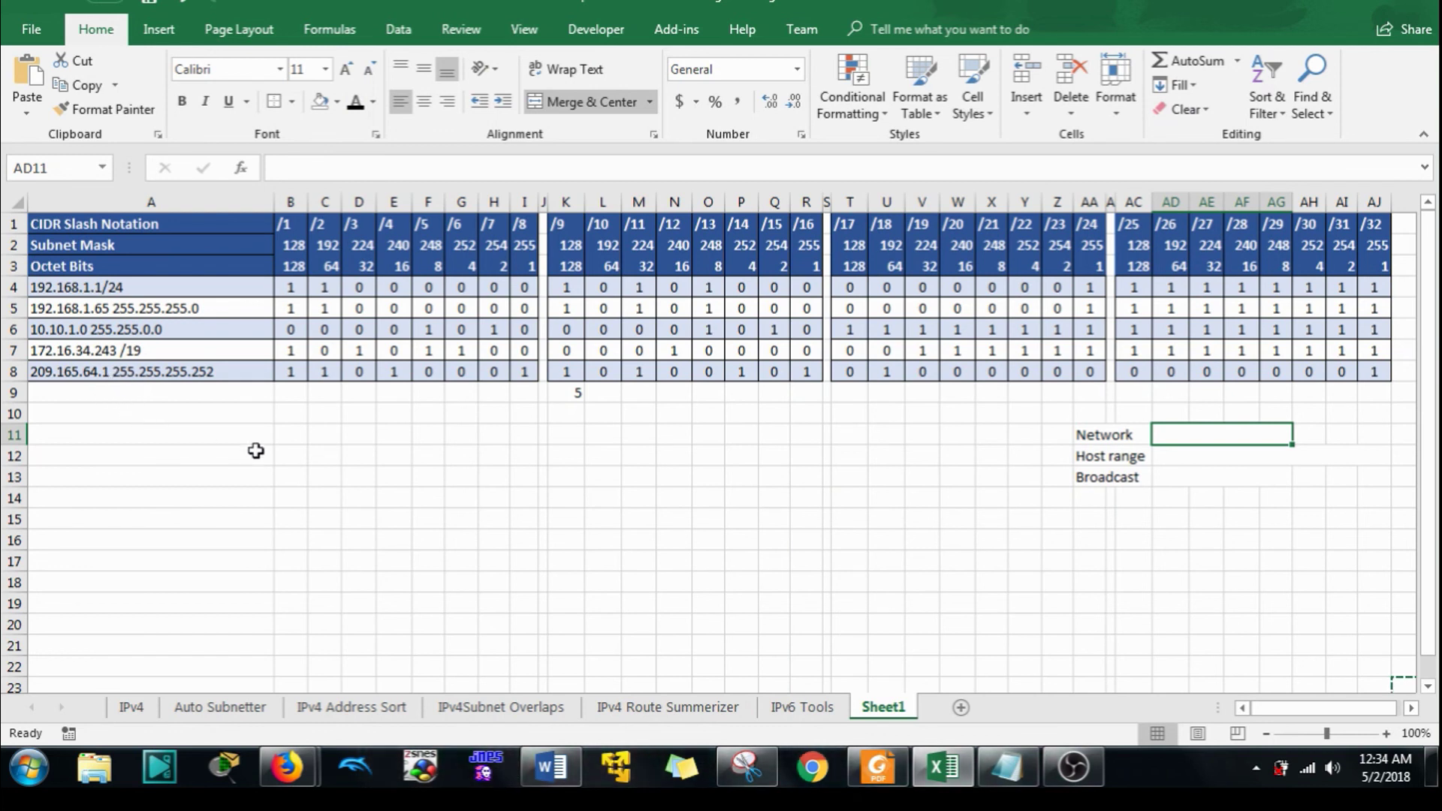
left_click(1345, 373)
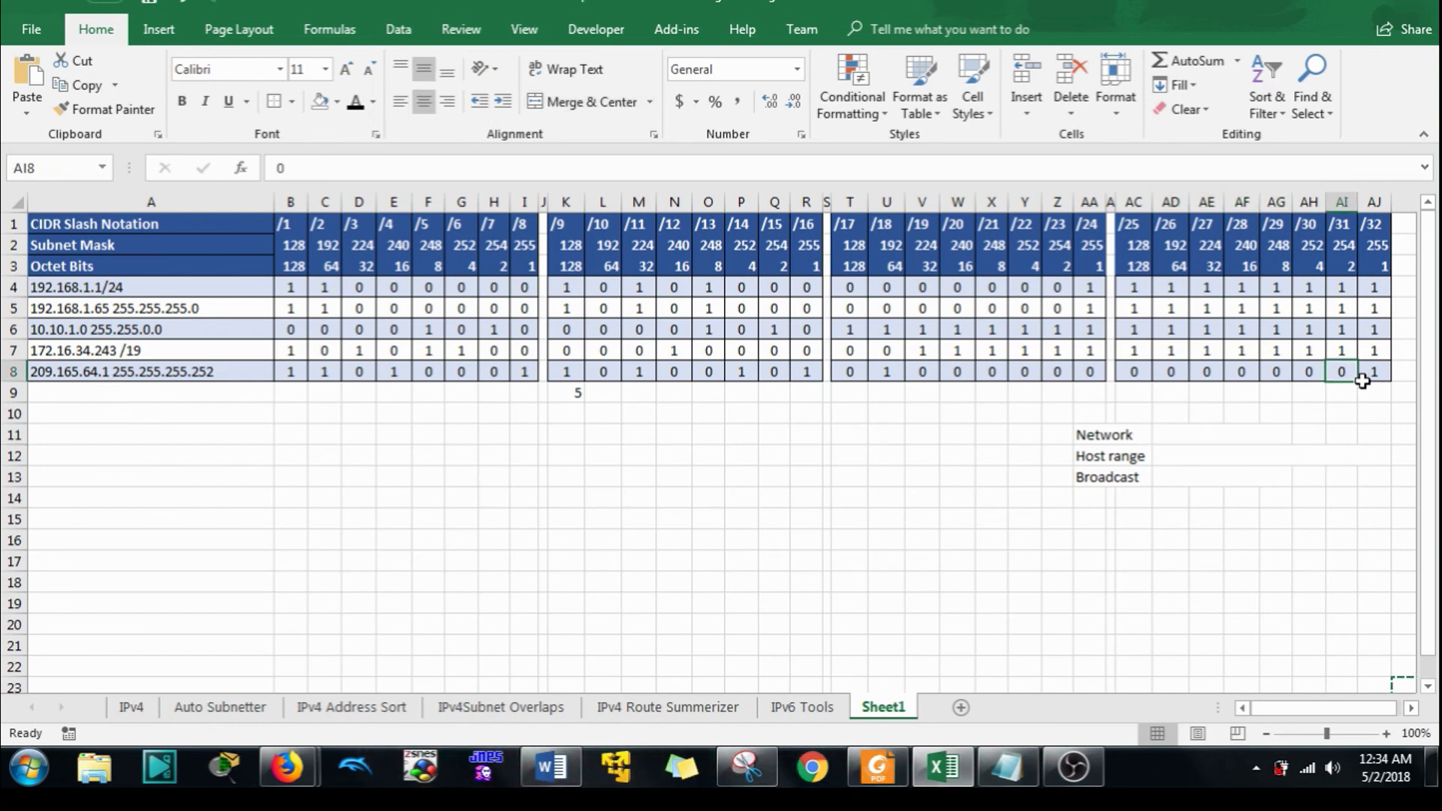
left_click(1374, 369)
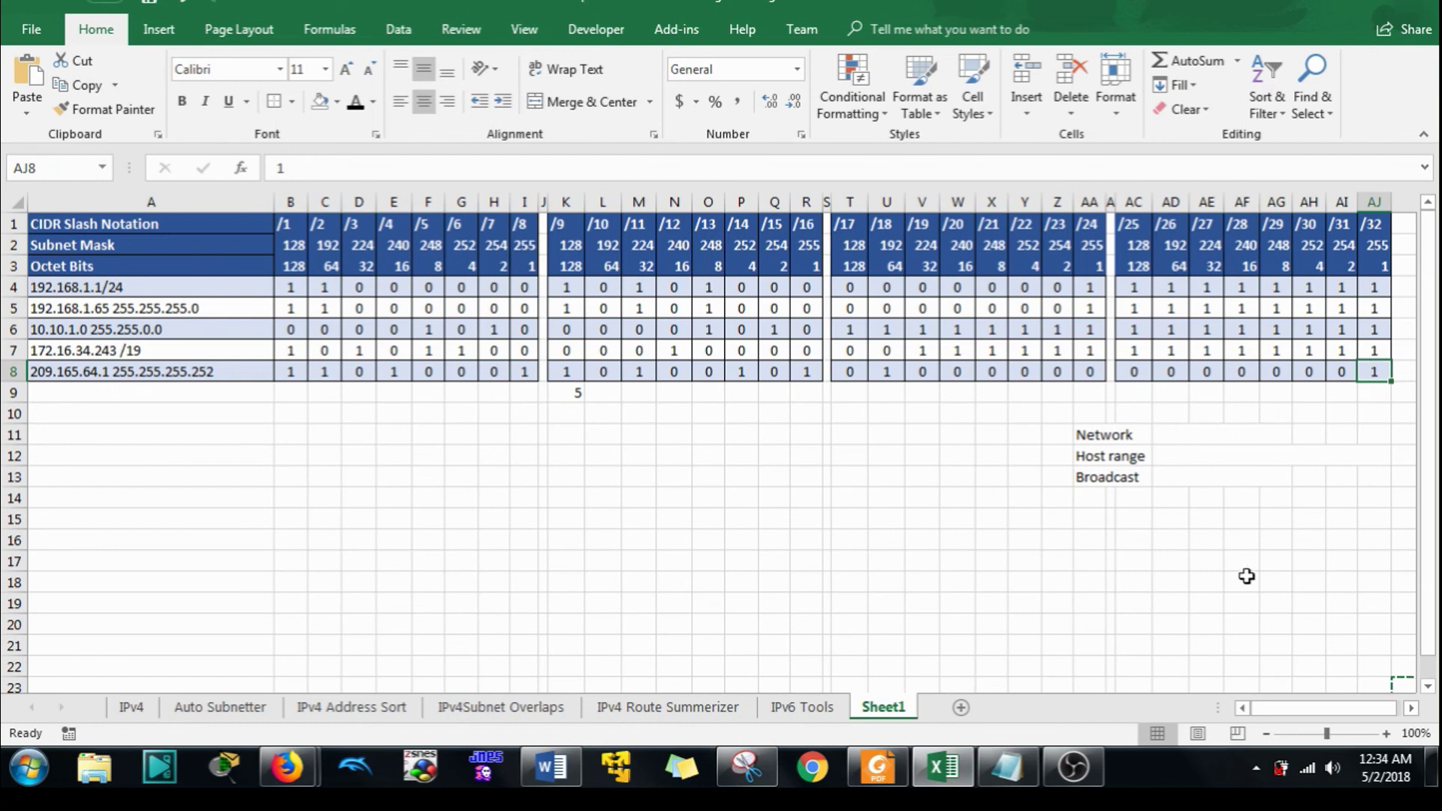
left_click(1232, 605)
left_click(1134, 625)
left_click(1026, 604)
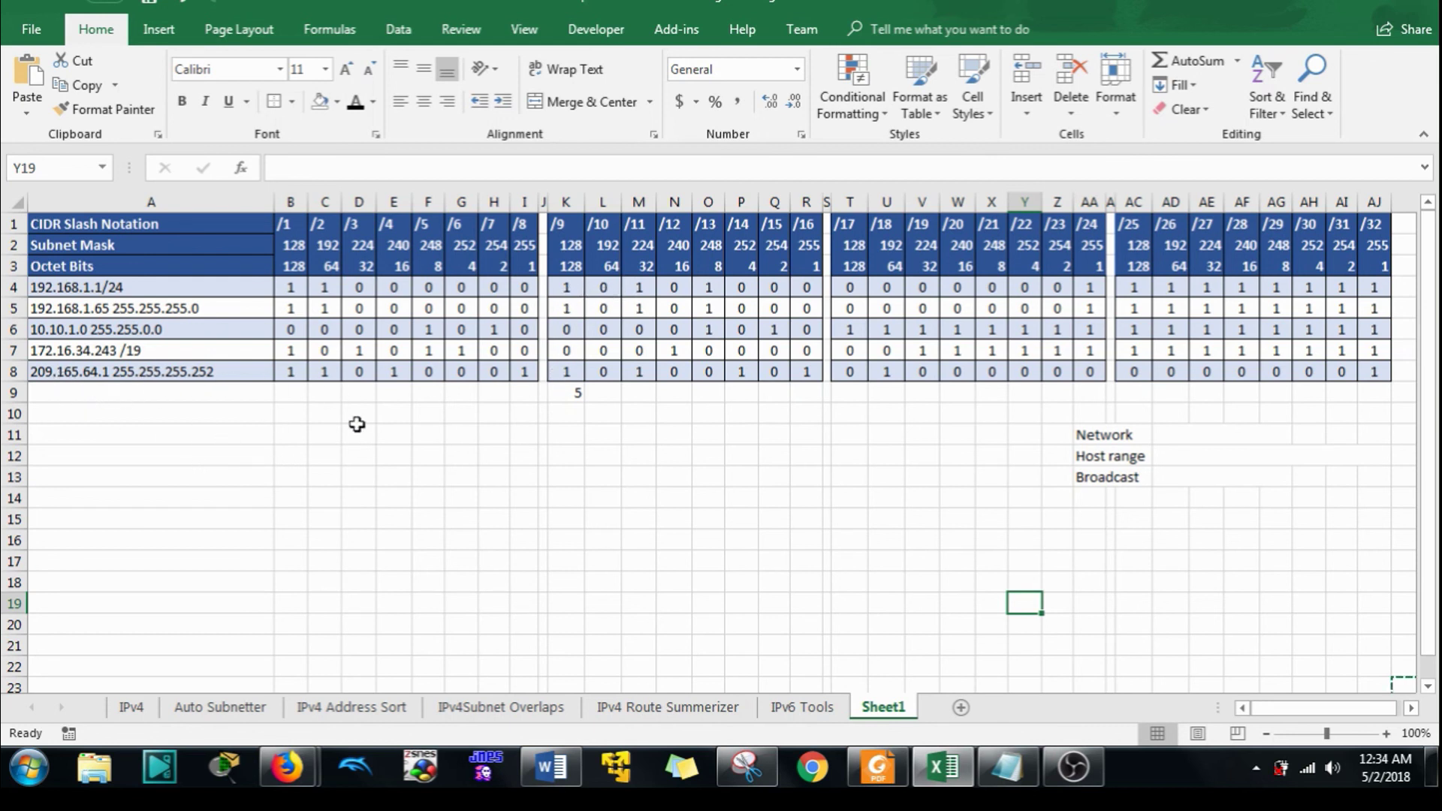
Clear the leftover subtraction formula from cell K9 below the second octet.
left_click(562, 393)
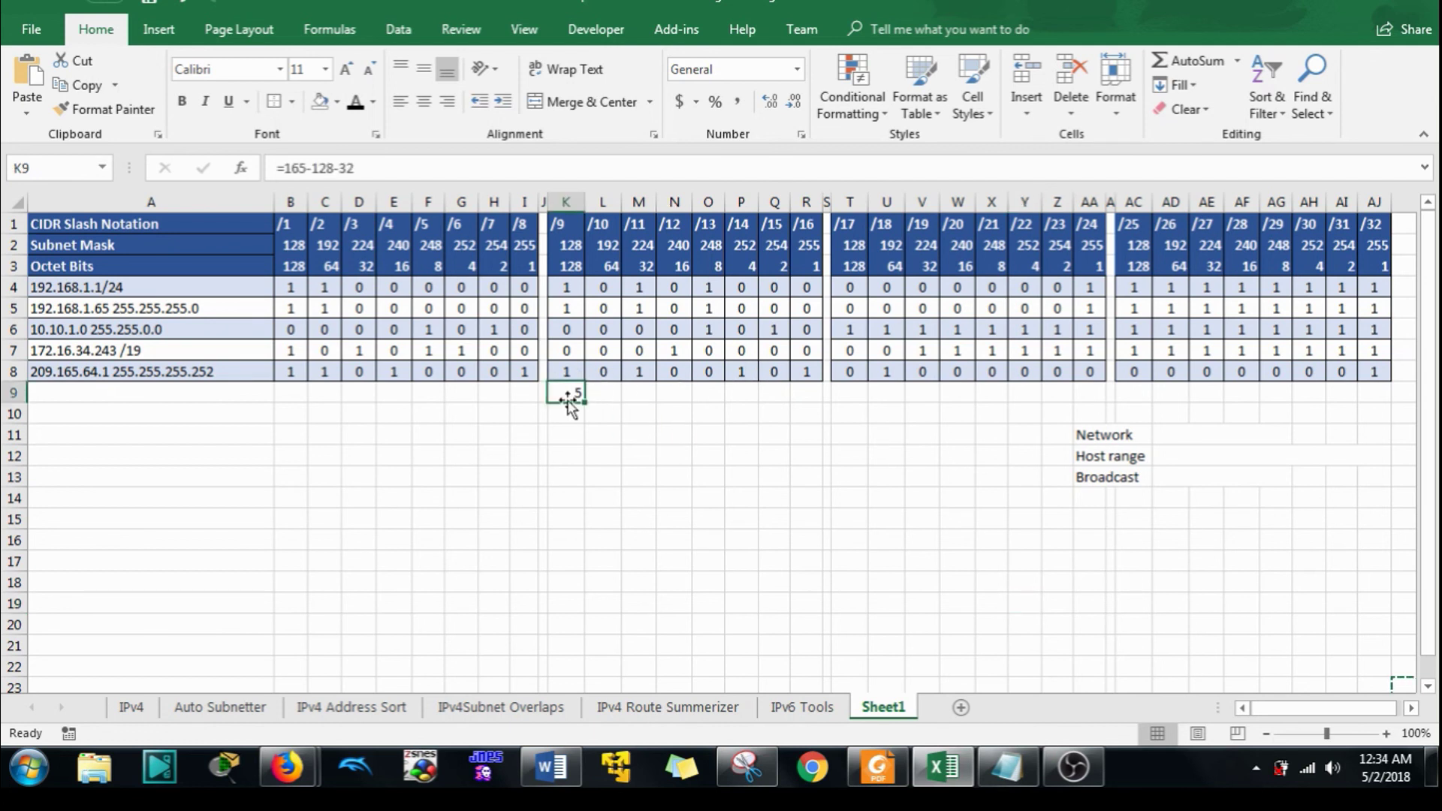
key("Delete")
left_click(639, 477)
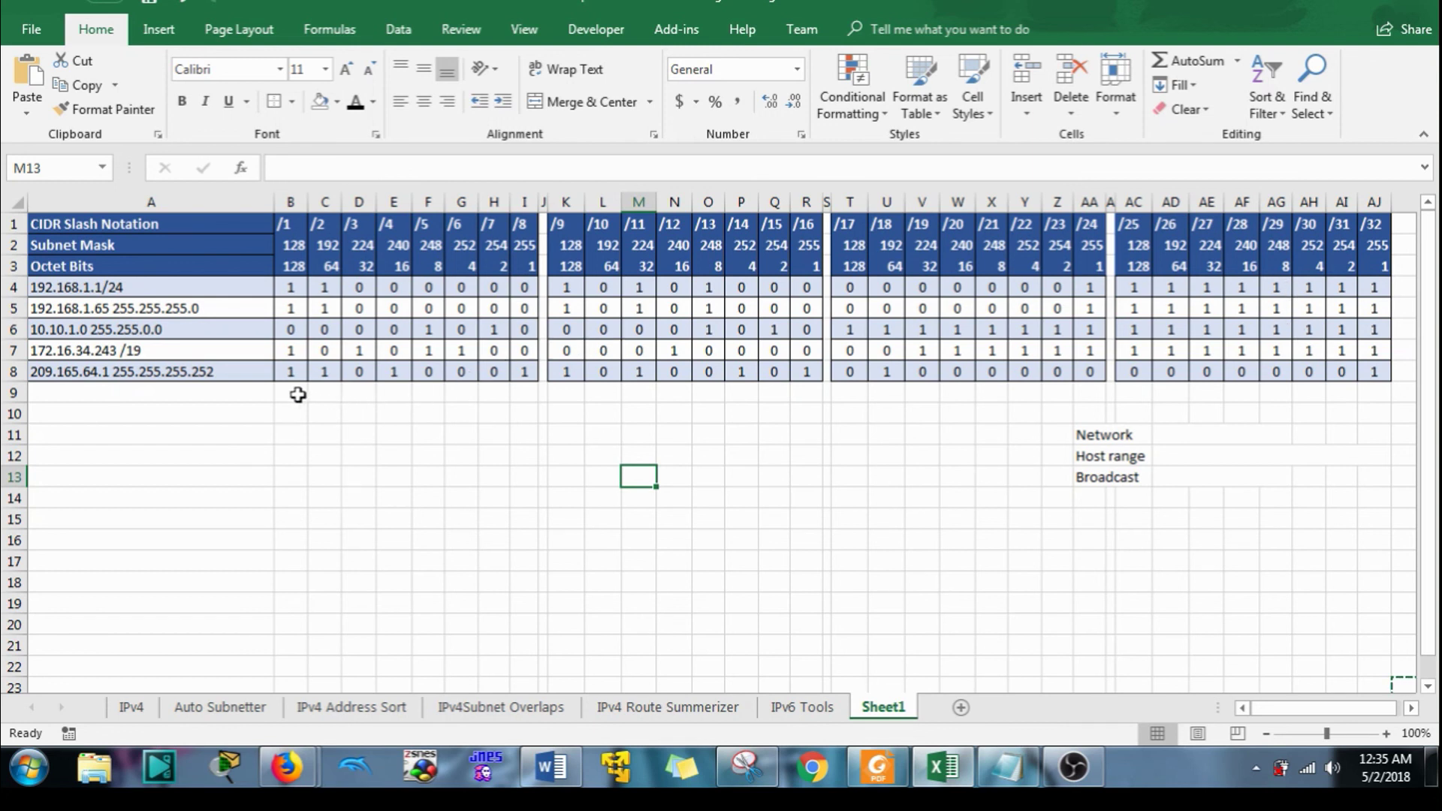
Fill AH9:AH10 under the /30 column with the standard orange color to mark the subnet boundary.
mouse_move(296, 393)
left_mouse_down()
mouse_move(1297, 390)
mouse_move(1314, 403)
mouse_move(1249, 374)
mouse_move(686, 385)
mouse_move(290, 371)
left_mouse_up()
left_click_drag(1311, 392, 1311, 414)
left_click(338, 106)
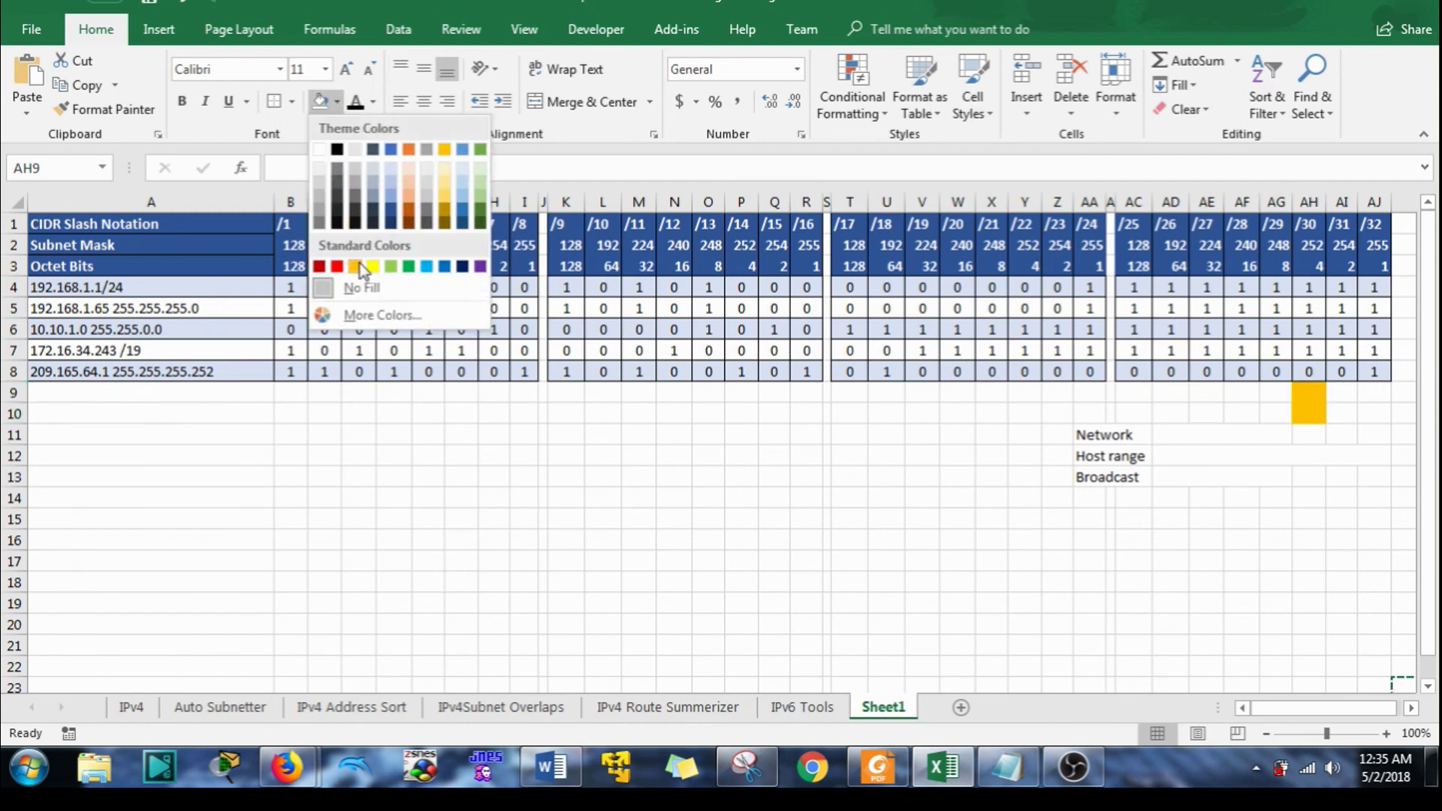
left_click(359, 270)
left_click(1275, 412)
left_click_drag(1311, 413, 992, 398)
left_click(1341, 582)
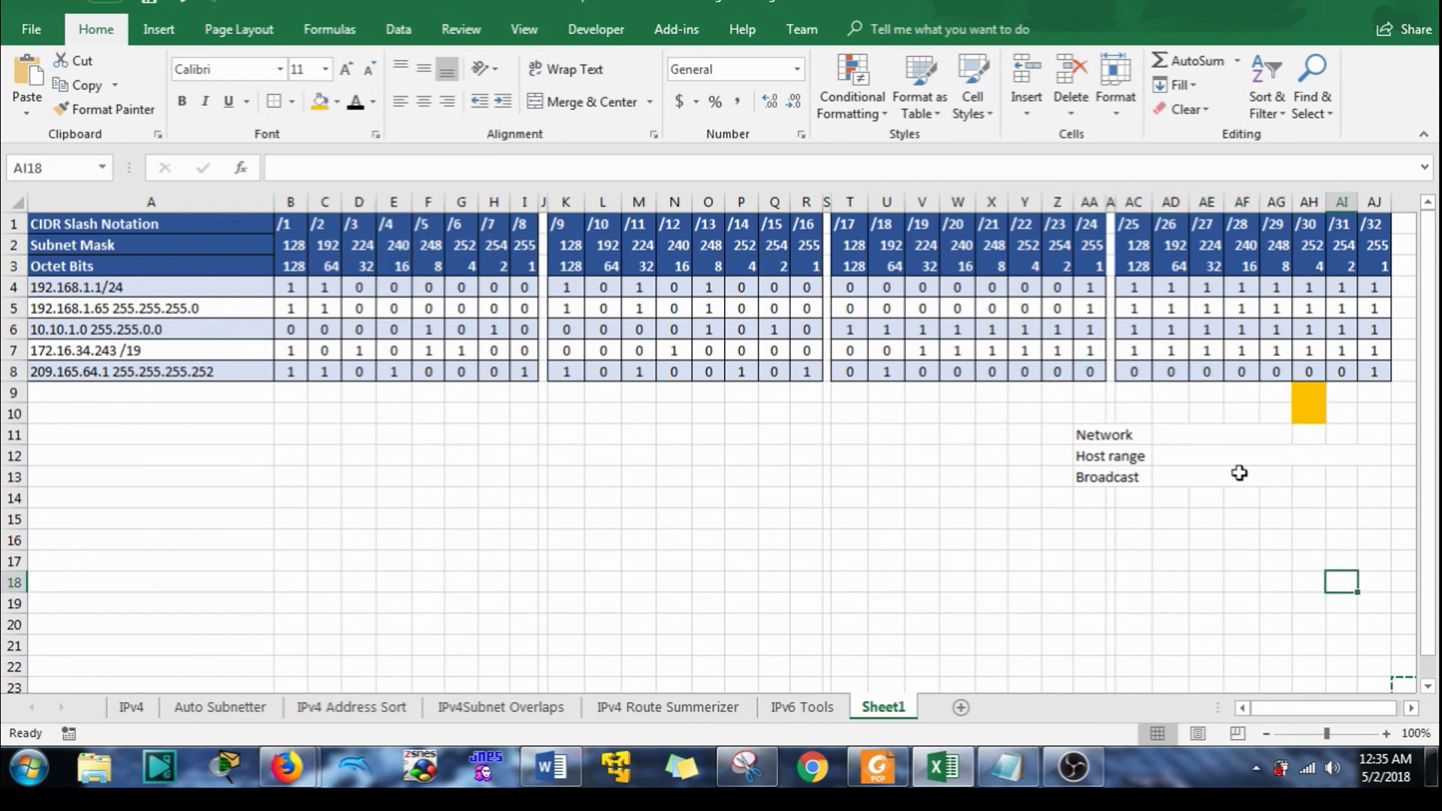
Enter 209.165.64.0 as the network address in the cell beside the Network label.
left_click(1202, 437)
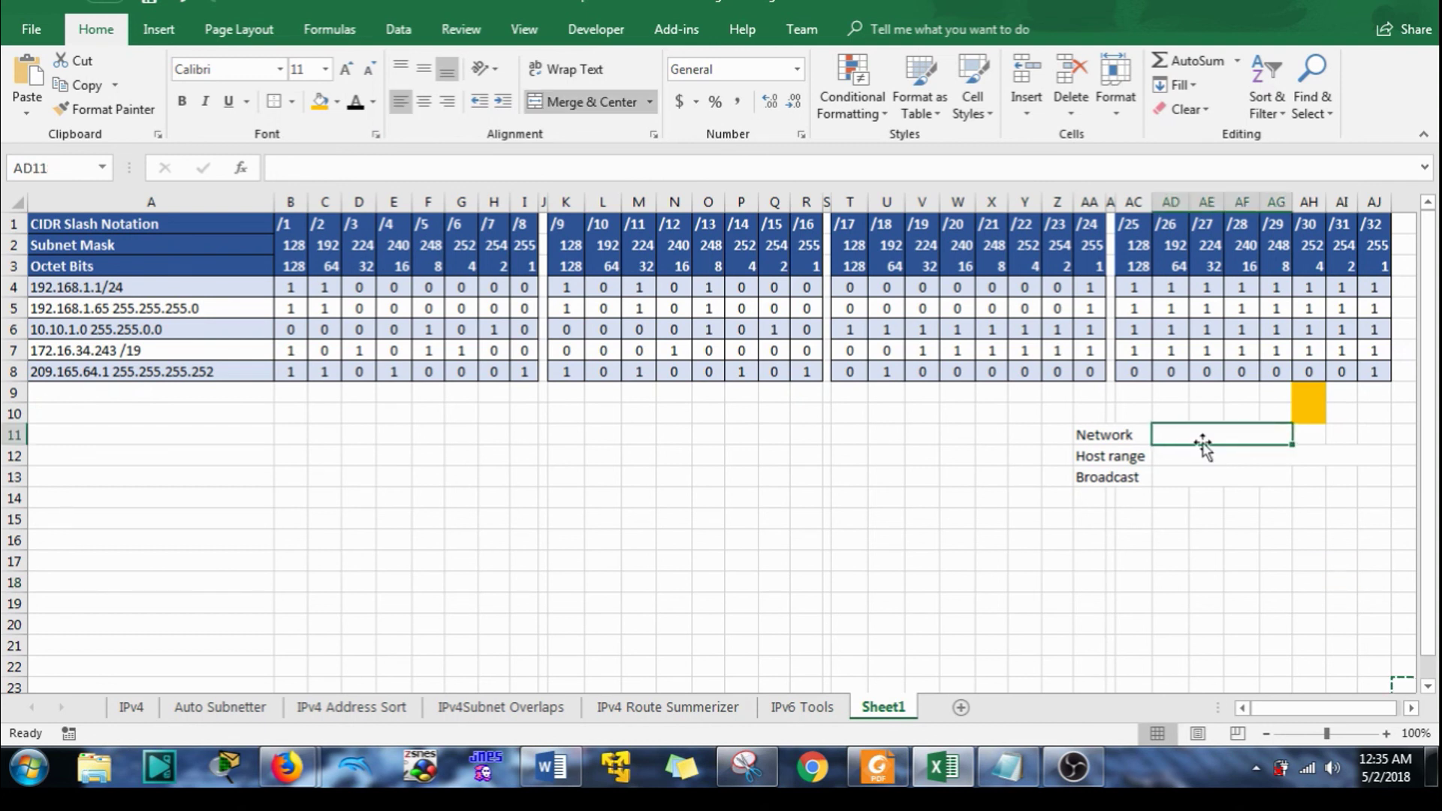
type("209")
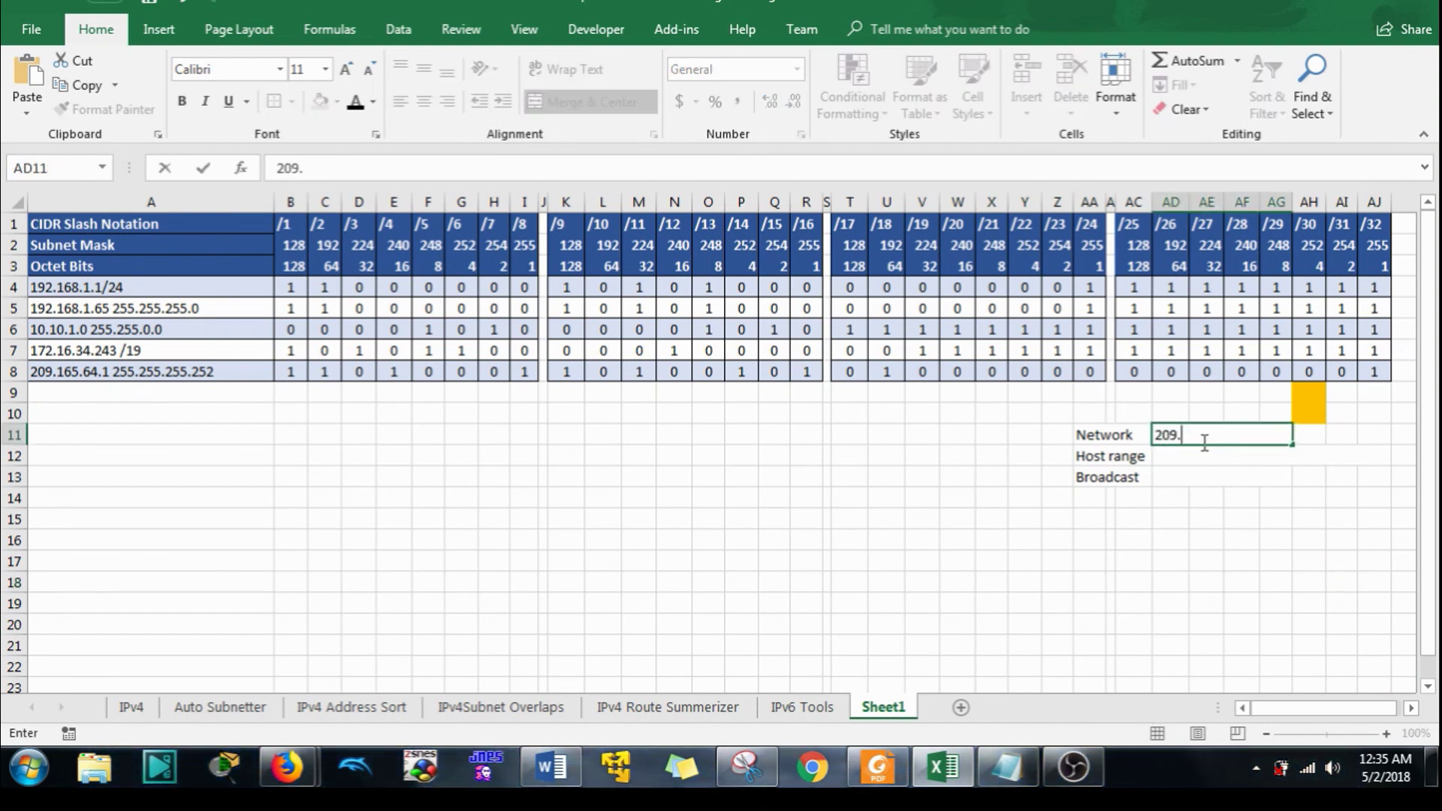
type(".165.5")
key("BackSpace")
type("64.0")
Try setting the last host bit of row 8, cell AJ8, to 0.
left_click(1371, 372)
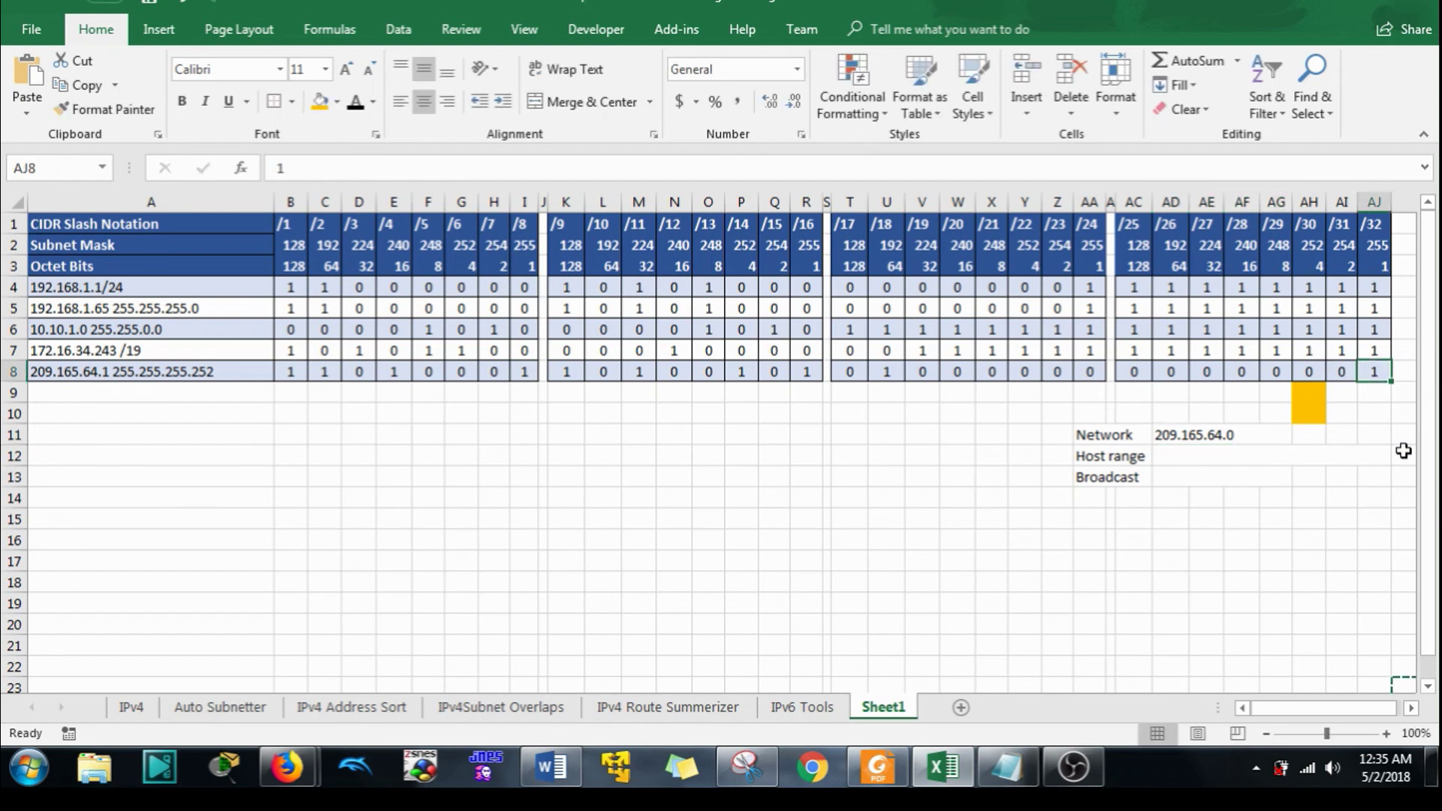
type("0")
key("Return")
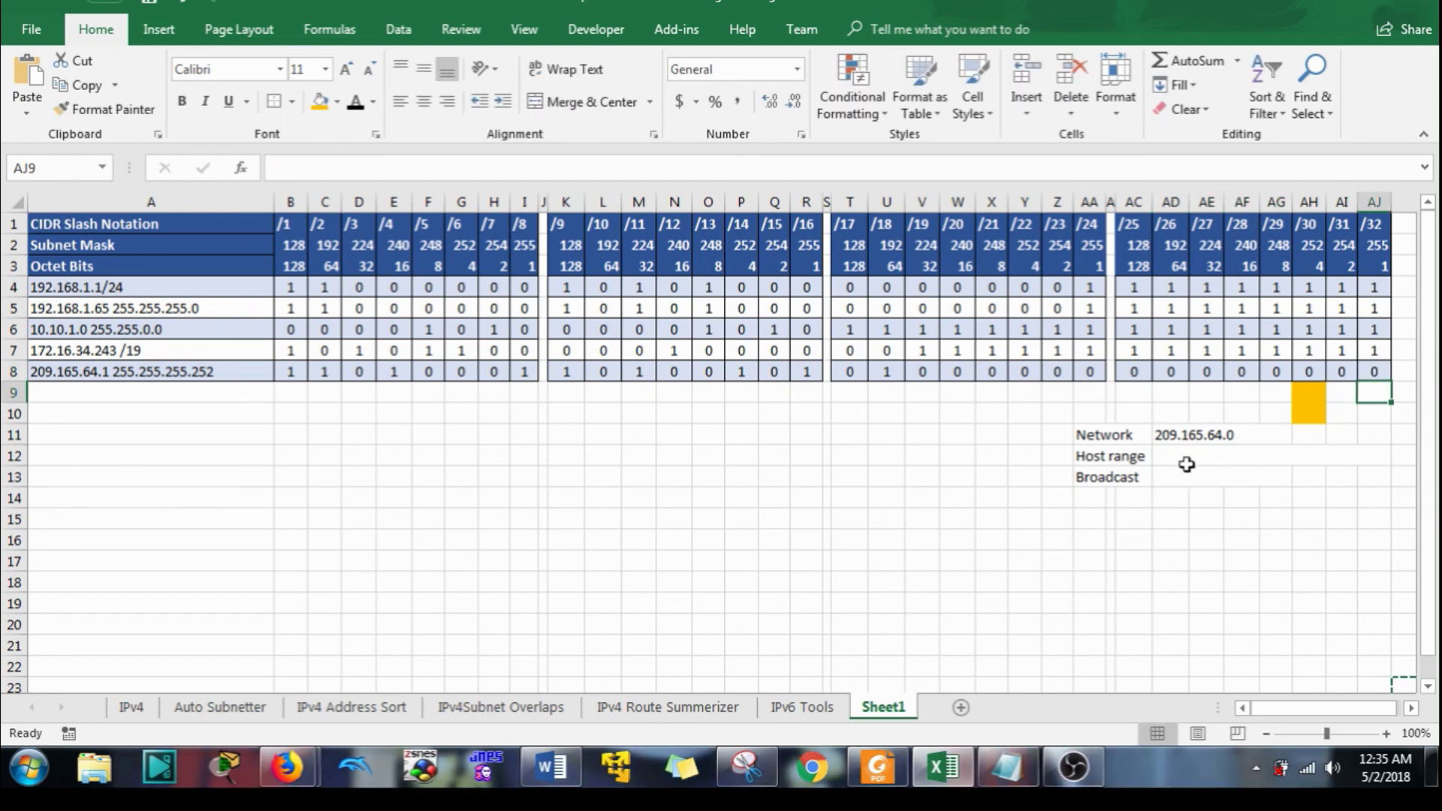
key("ctrl+z")
Set both host bits of row 8, AI8 and AJ8, to 1 for the broadcast address.
double_click(1361, 372)
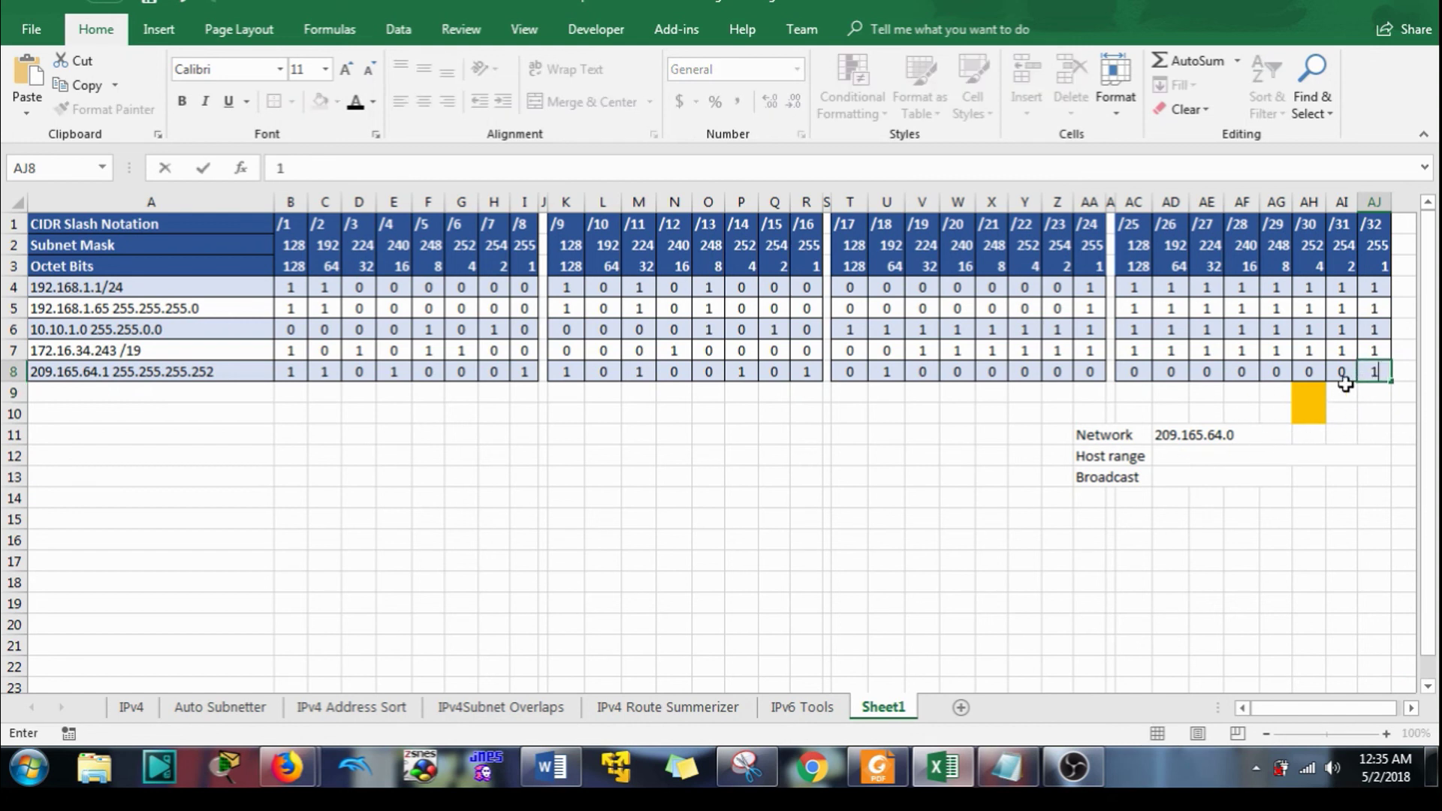
left_click(1349, 373)
type("1")
left_click(1375, 475)
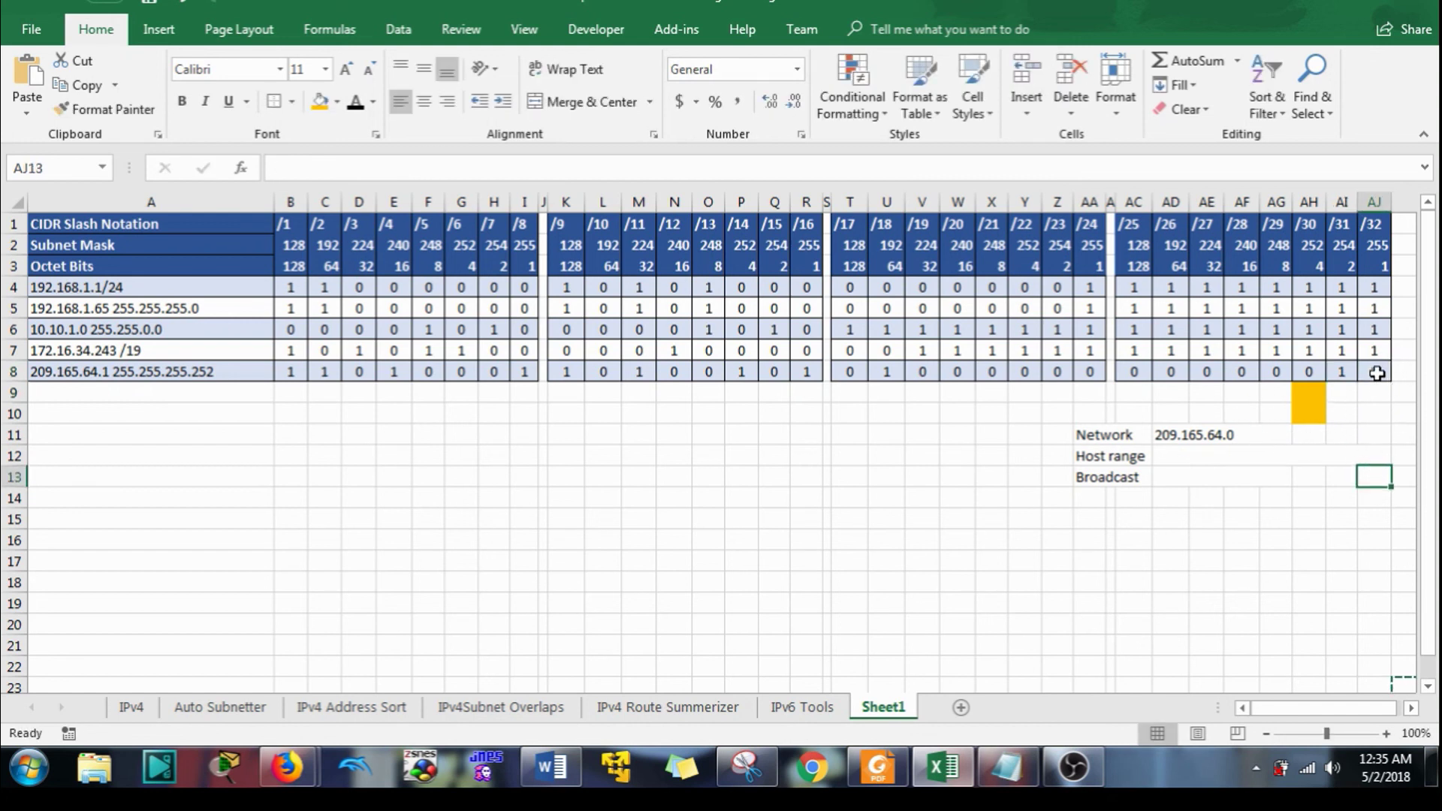
Reuse the network's first three octets to enter 209.165.64.3 as the broadcast address.
mouse_move(1383, 369)
left_mouse_down()
mouse_move(1317, 373)
mouse_move(1357, 372)
left_mouse_up()
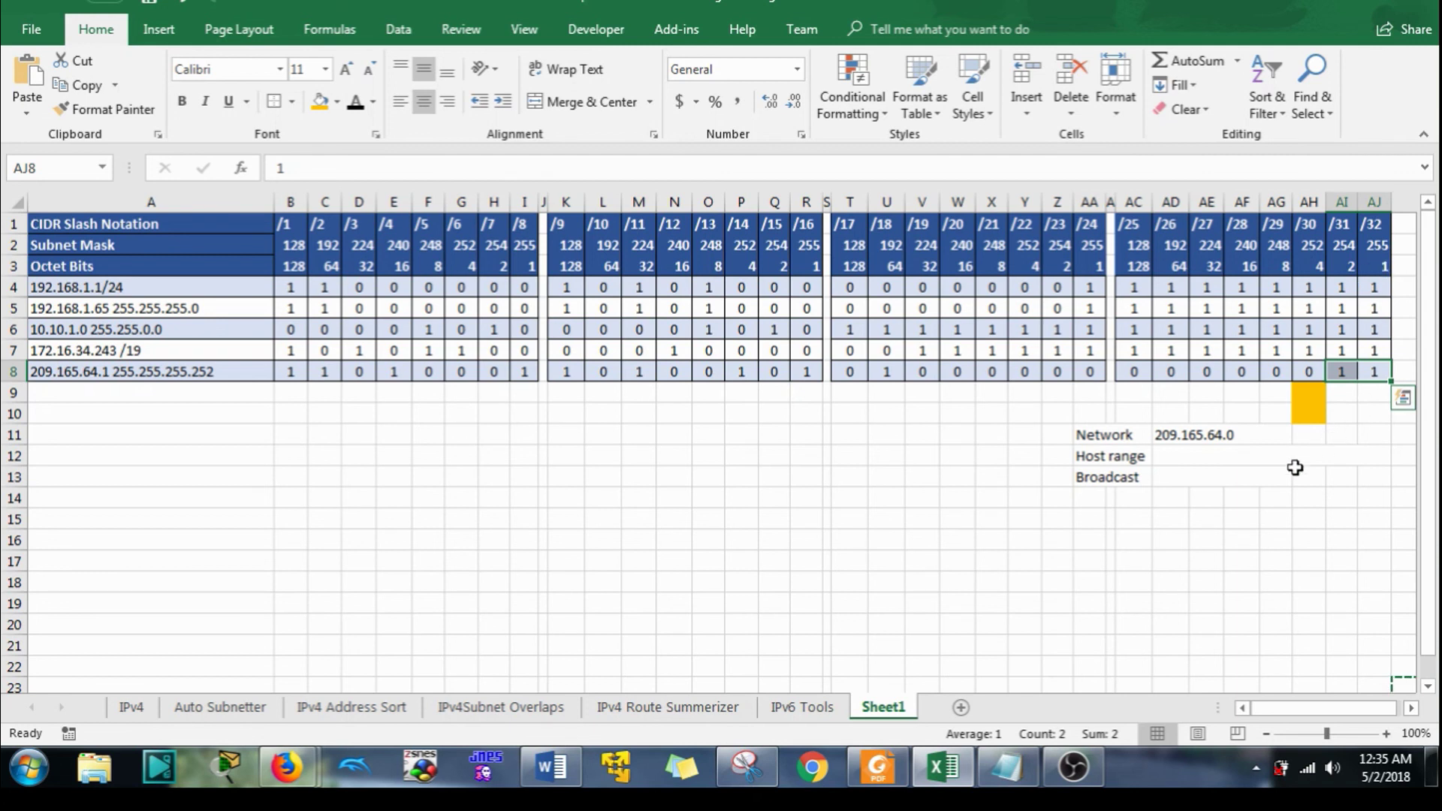
left_click(1184, 478)
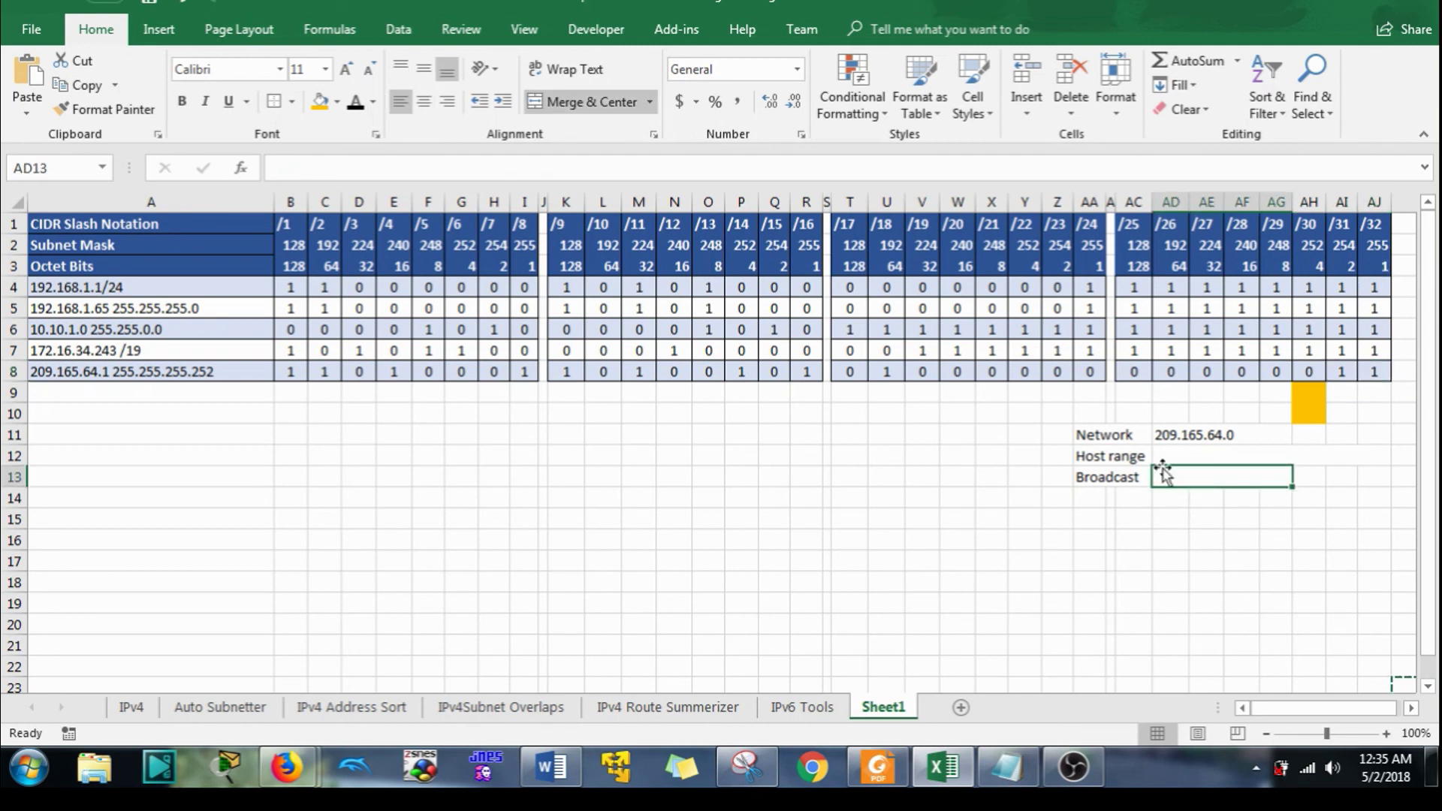
left_click(1217, 435)
double_click(1225, 434)
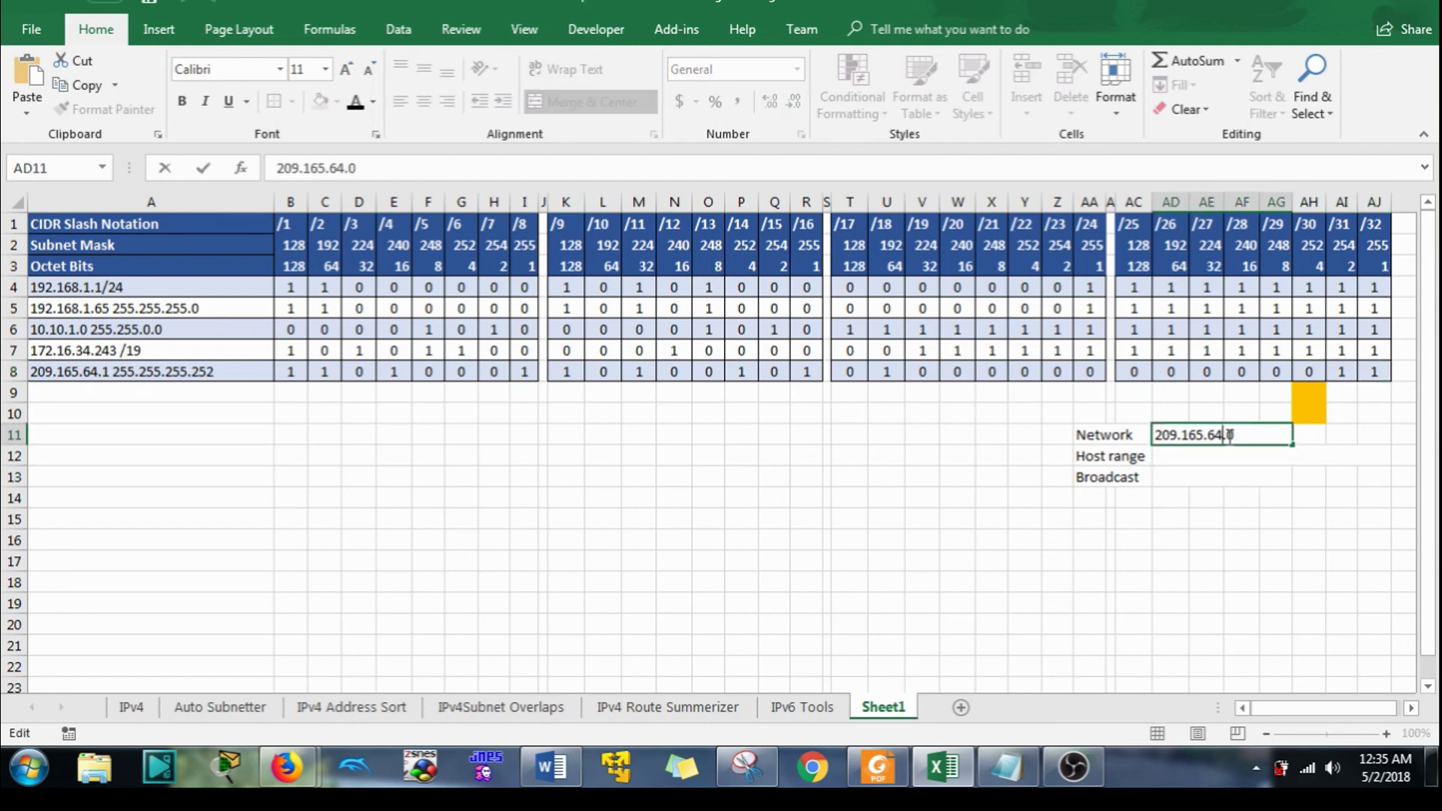
left_click_drag(1223, 434, 1103, 450)
key("ctrl+c")
left_click(1181, 473)
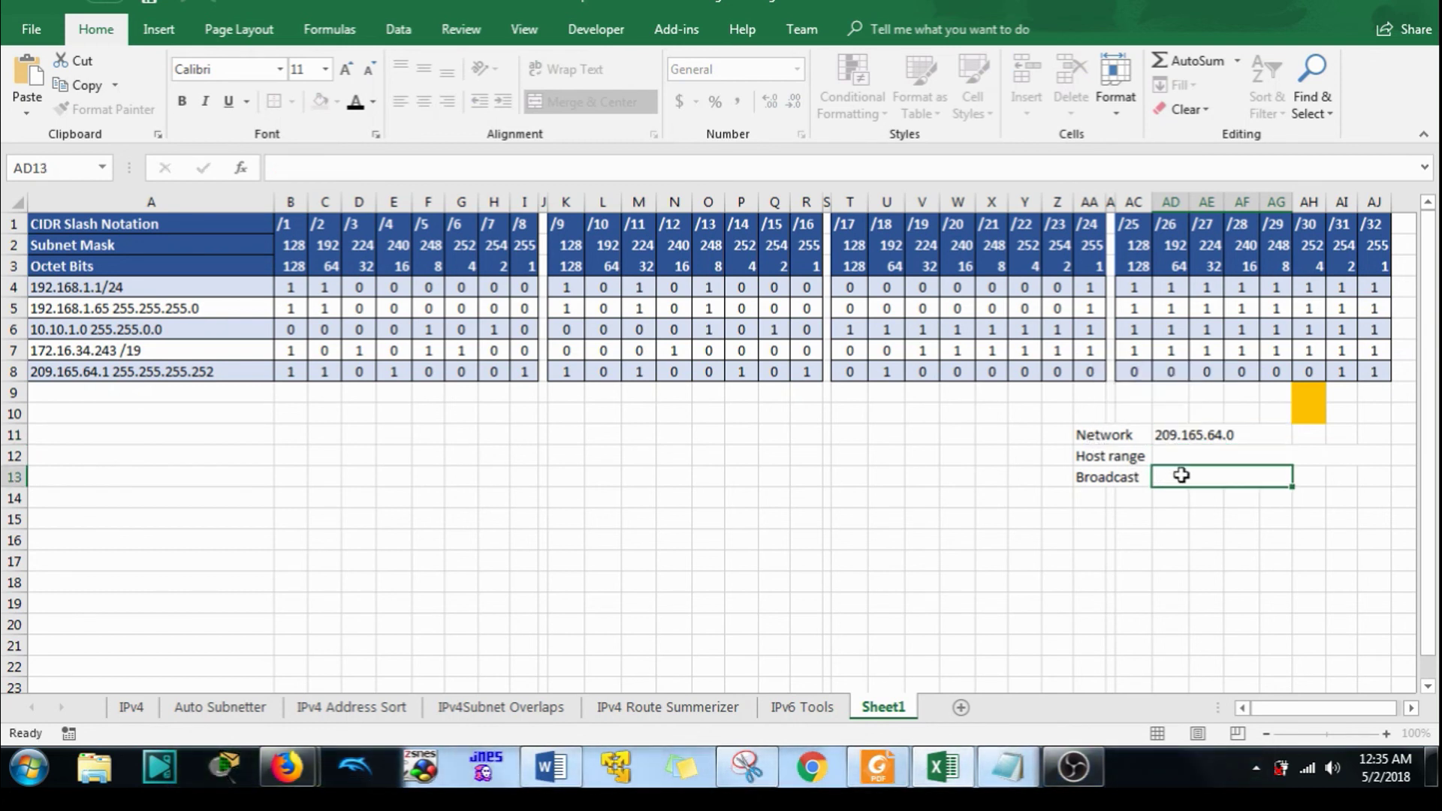
key("ctrl+v")
type("3")
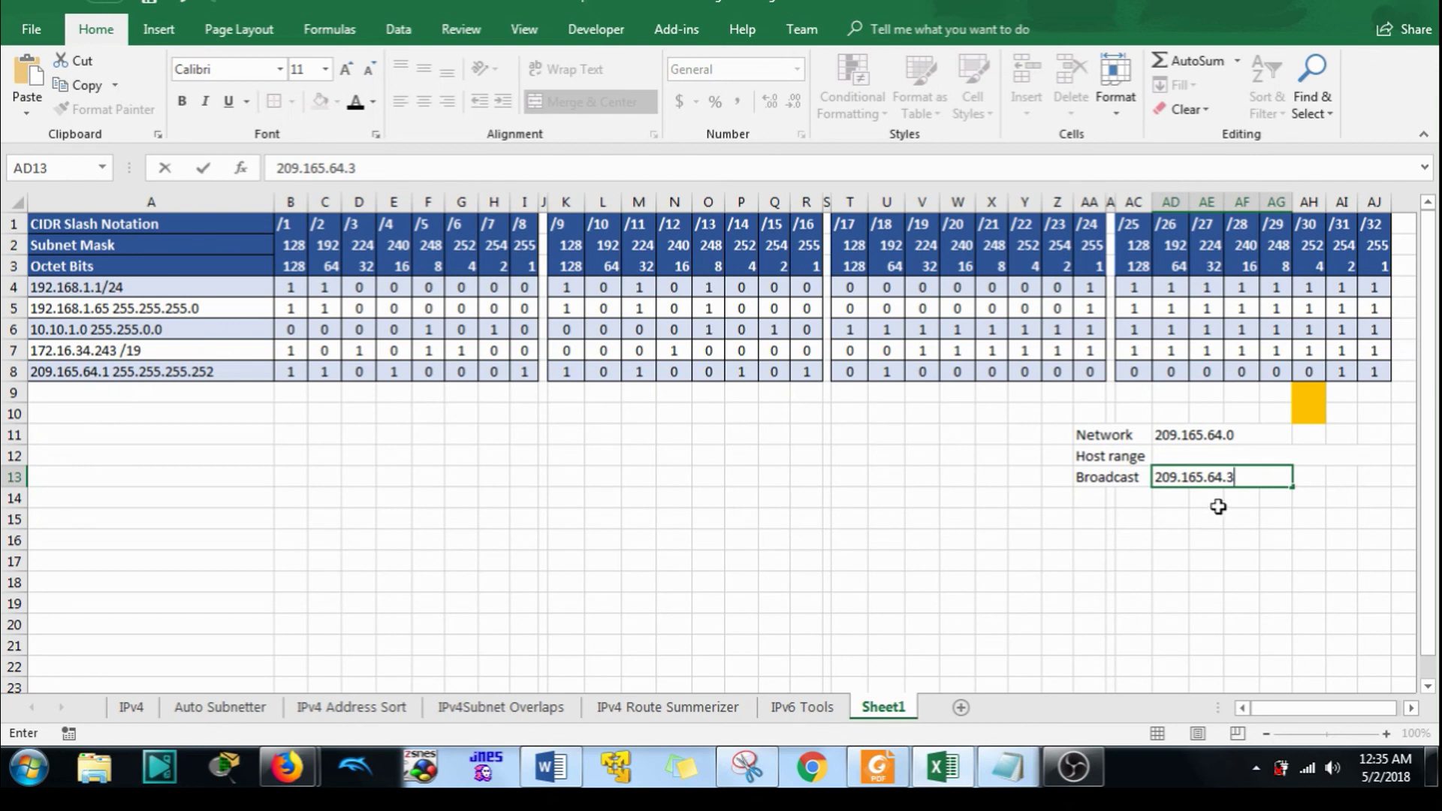
Enter 209.165.64.1 --> 209.165.64.2 as the host range in row 12.
left_click(1207, 458)
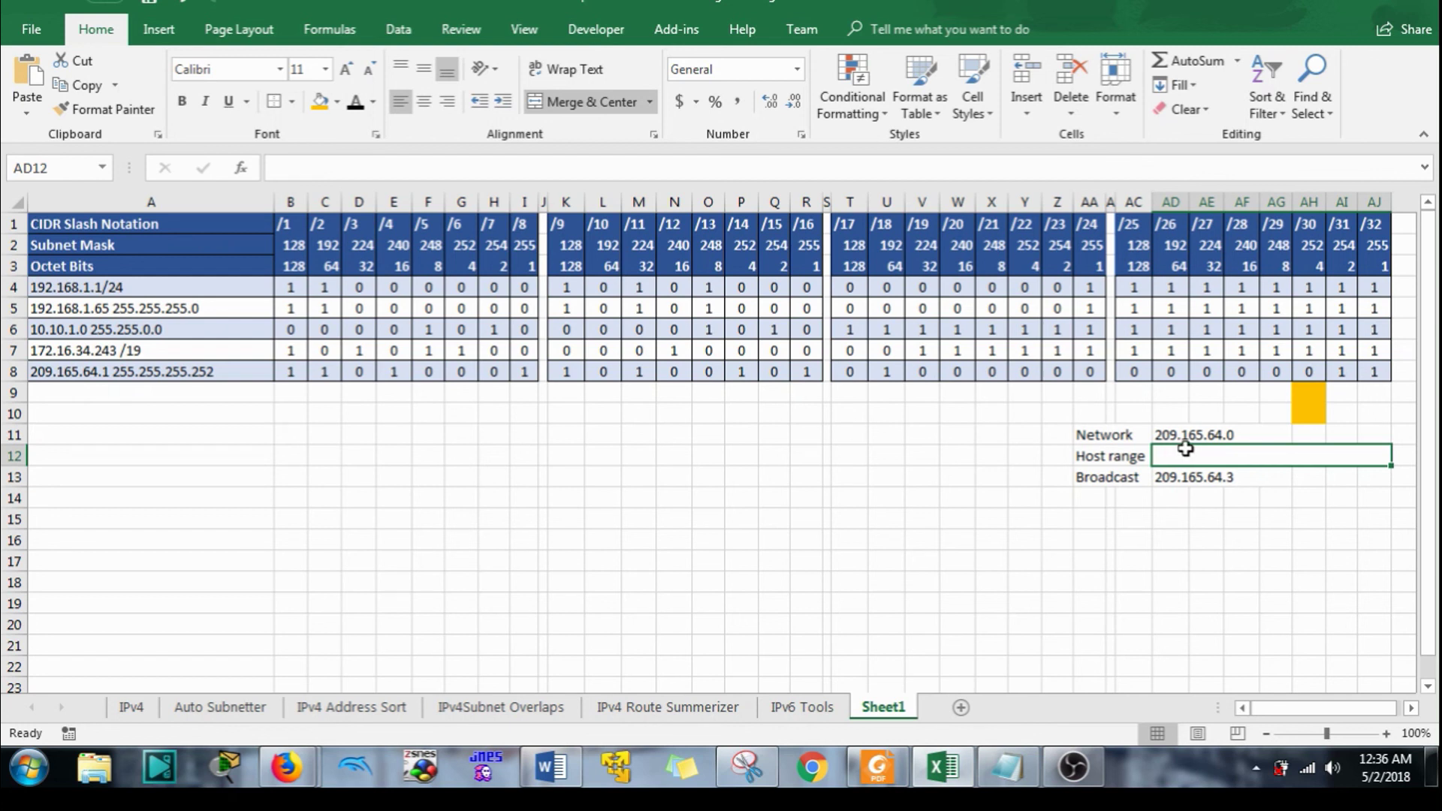
type("209.165.64.")
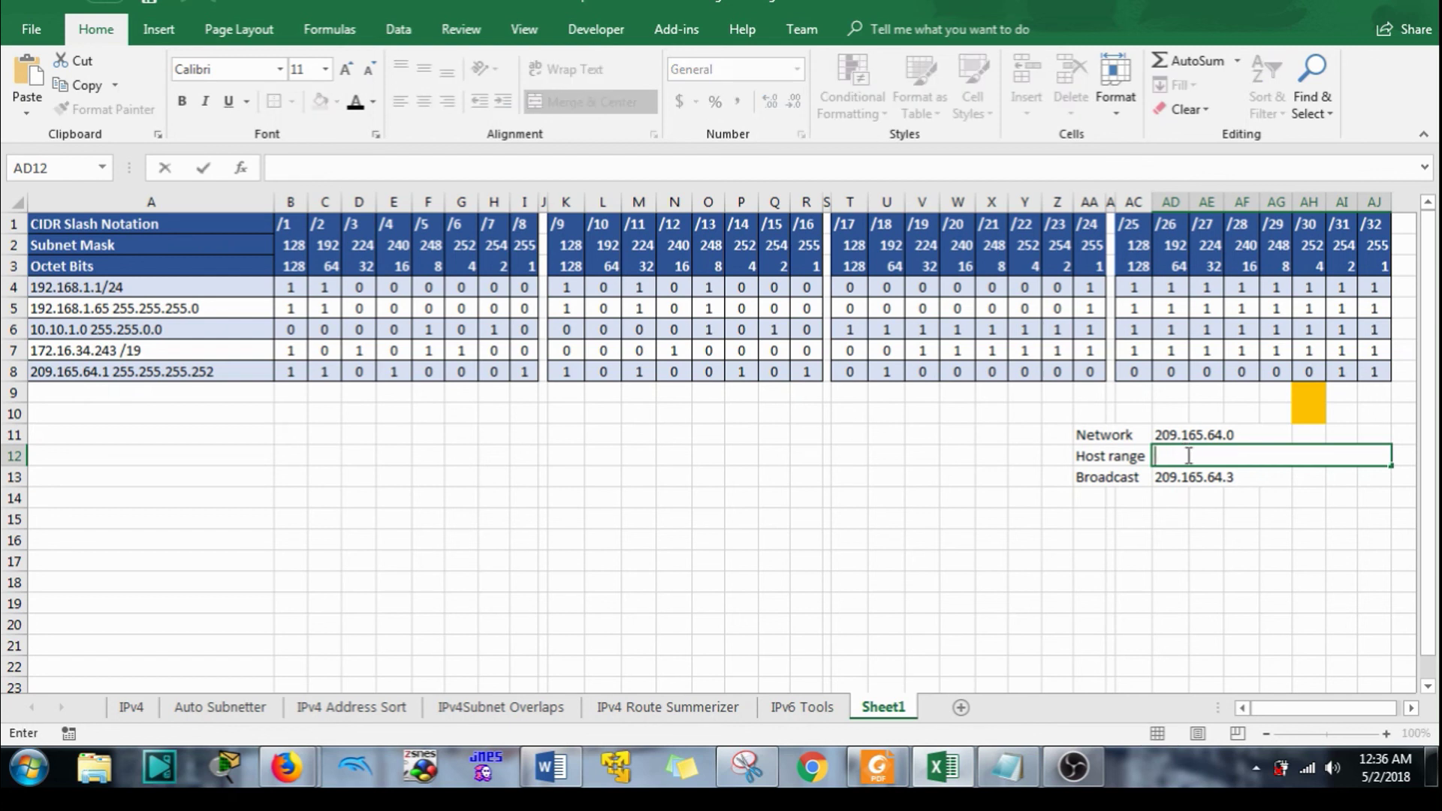
type("1")
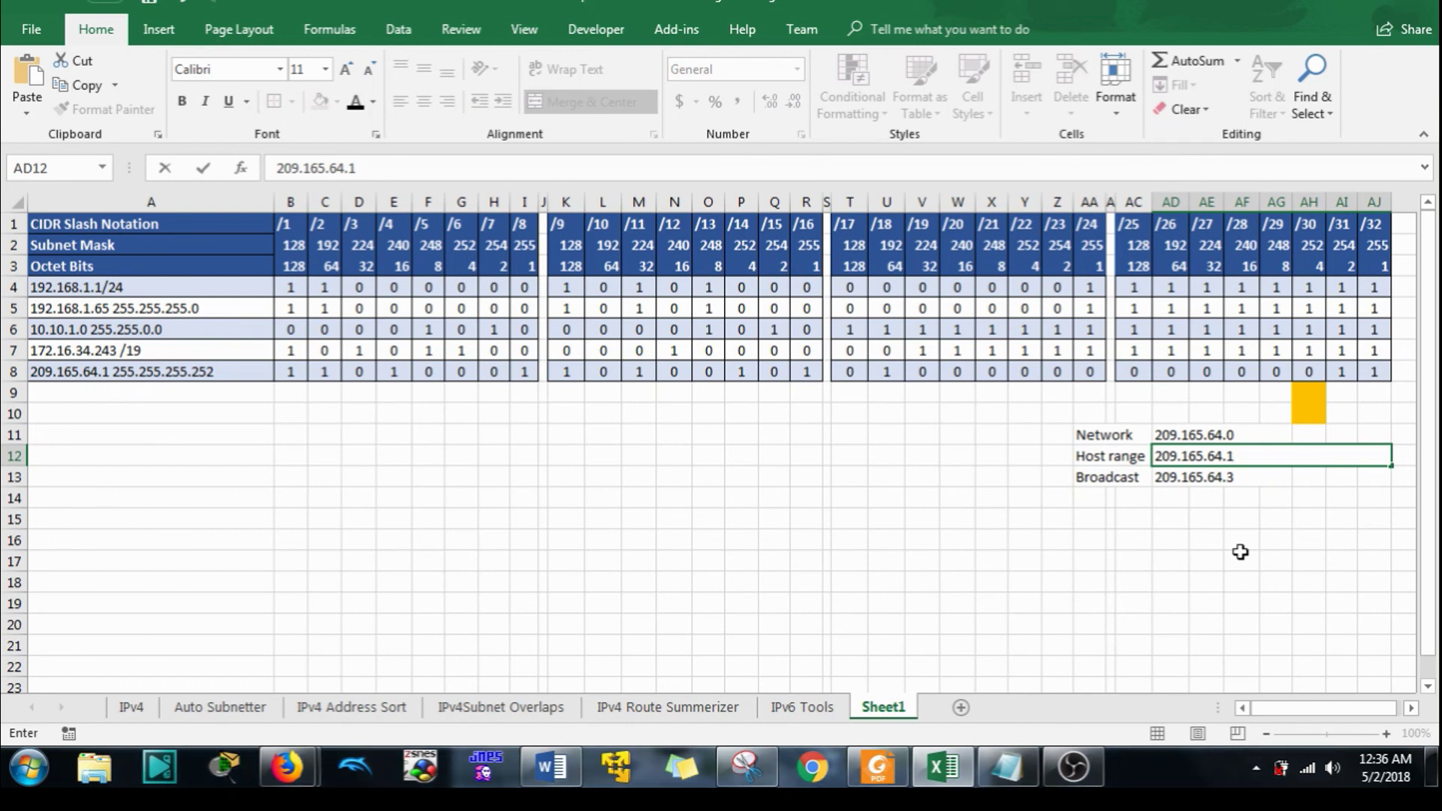
type(" --> 209.165.64.2")
key("Return")
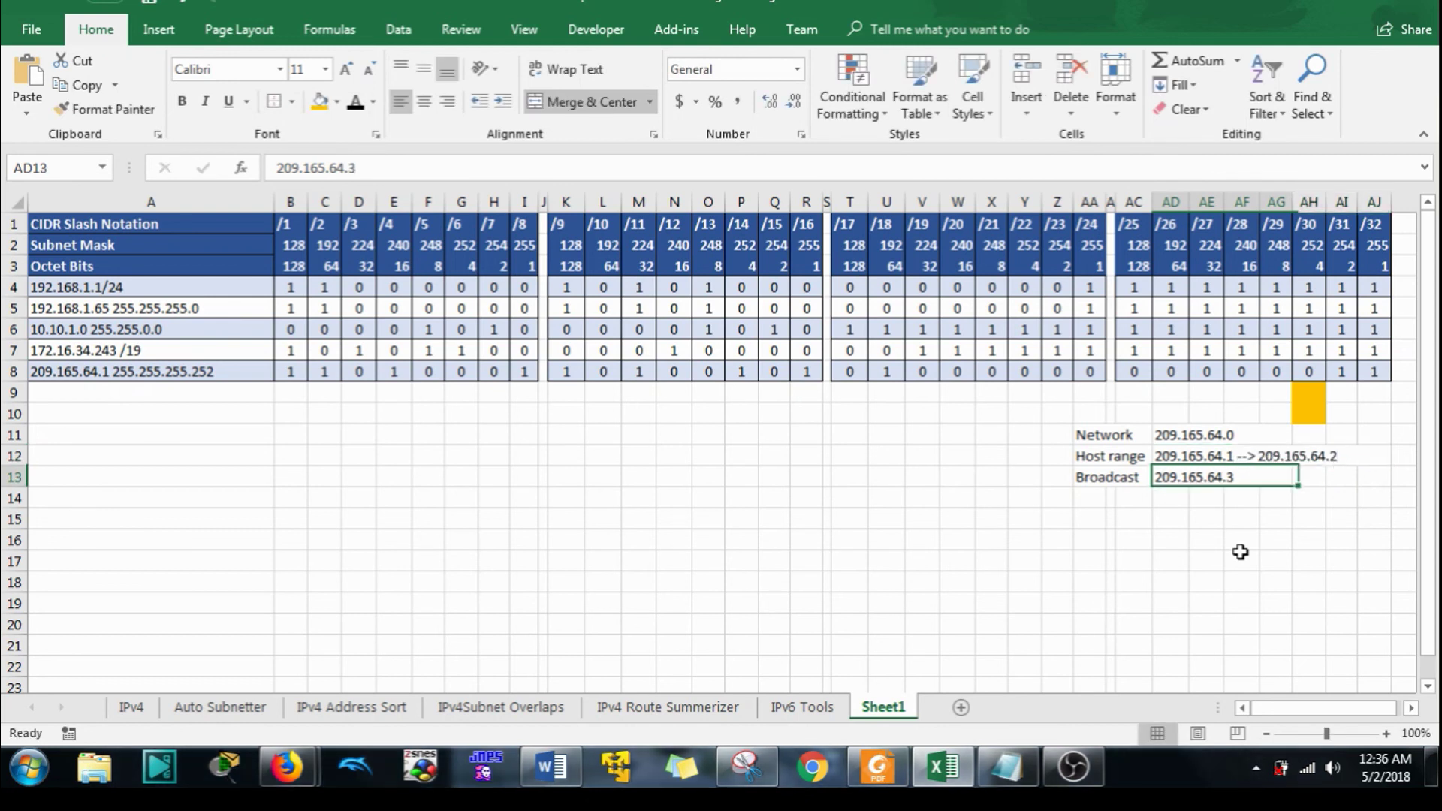
left_click(1272, 568)
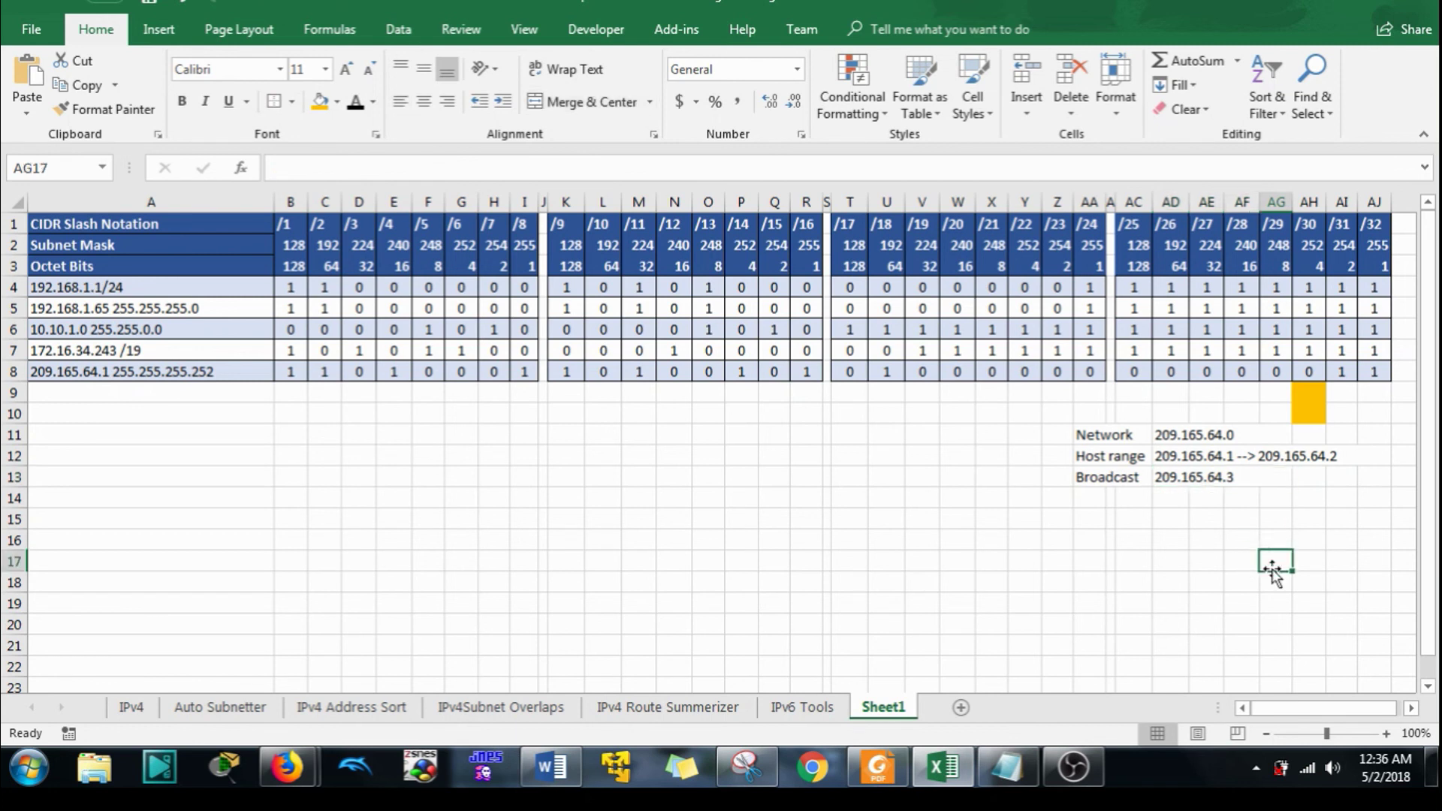